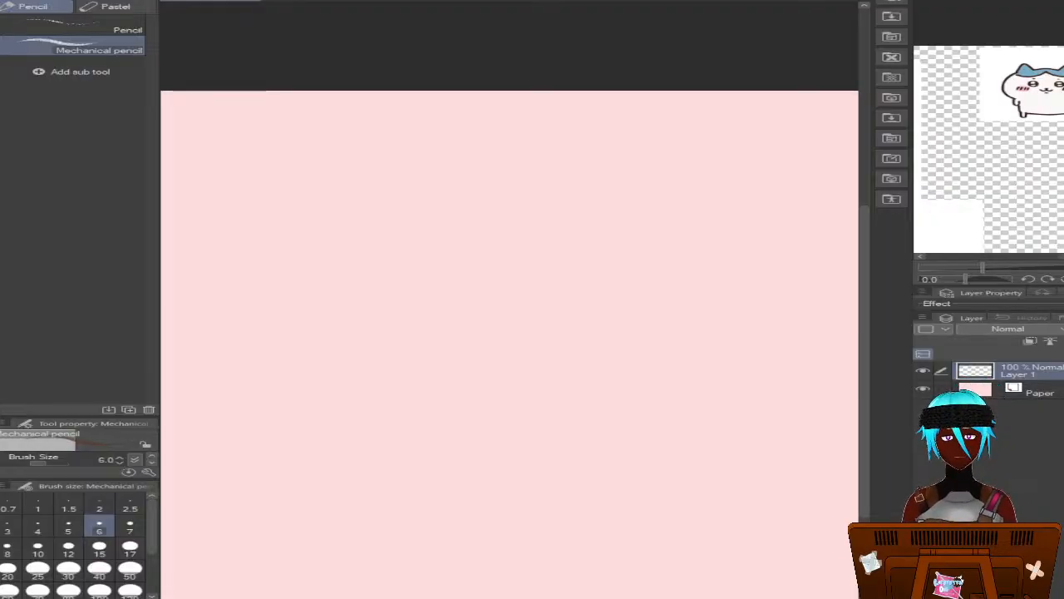
pyautogui.moveTo(502, 265)
pyautogui.mouseDown()
pyautogui.moveTo(516, 317)
pyautogui.moveTo(430, 276)
pyautogui.moveTo(455, 287)
pyautogui.mouseUp()
pyautogui.hotkey('ctrl', 'z')
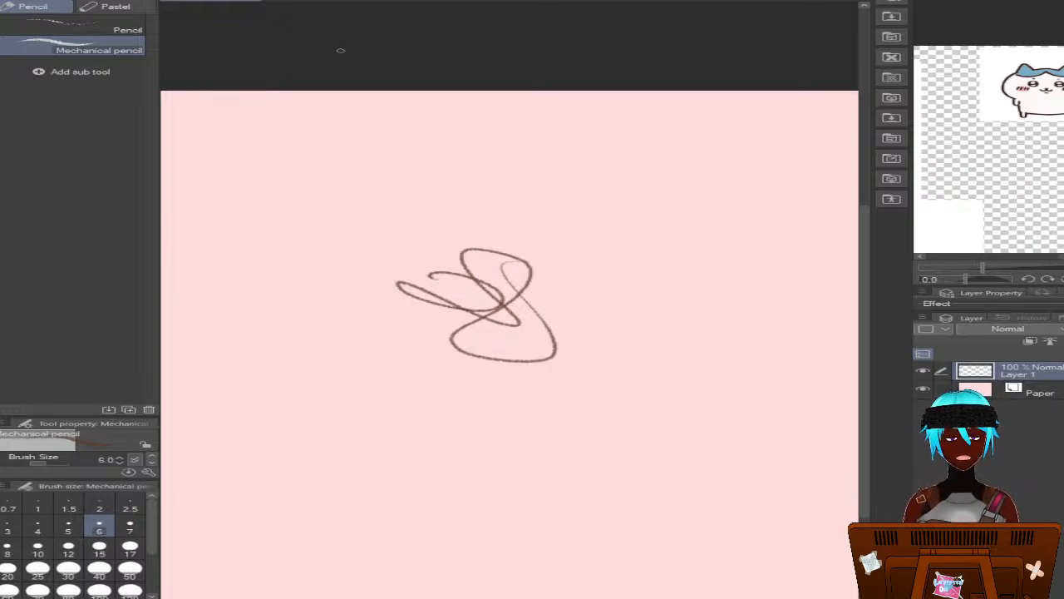
pyautogui.hotkey('ctrl', 'z')
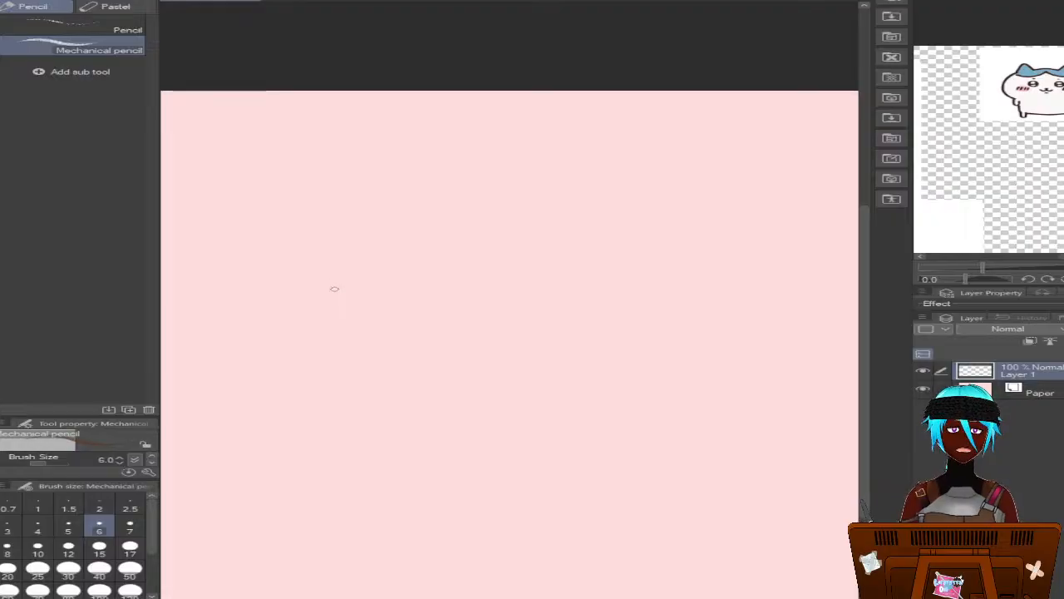
pyautogui.moveTo(368, 291)
pyautogui.mouseDown()
pyautogui.moveTo(439, 271)
pyautogui.moveTo(429, 267)
pyautogui.moveTo(559, 320)
pyautogui.moveTo(518, 368)
pyautogui.moveTo(459, 401)
pyautogui.moveTo(382, 405)
pyautogui.moveTo(347, 365)
pyautogui.moveTo(369, 327)
pyautogui.moveTo(406, 336)
pyautogui.moveTo(428, 321)
pyautogui.mouseUp()
pyautogui.moveTo(331, 135)
pyautogui.mouseDown()
pyautogui.moveTo(372, 143)
pyautogui.moveTo(396, 190)
pyautogui.moveTo(345, 221)
pyautogui.moveTo(284, 182)
pyautogui.mouseUp()
pyautogui.moveTo(334, 144); pyautogui.dragTo(358, 148)
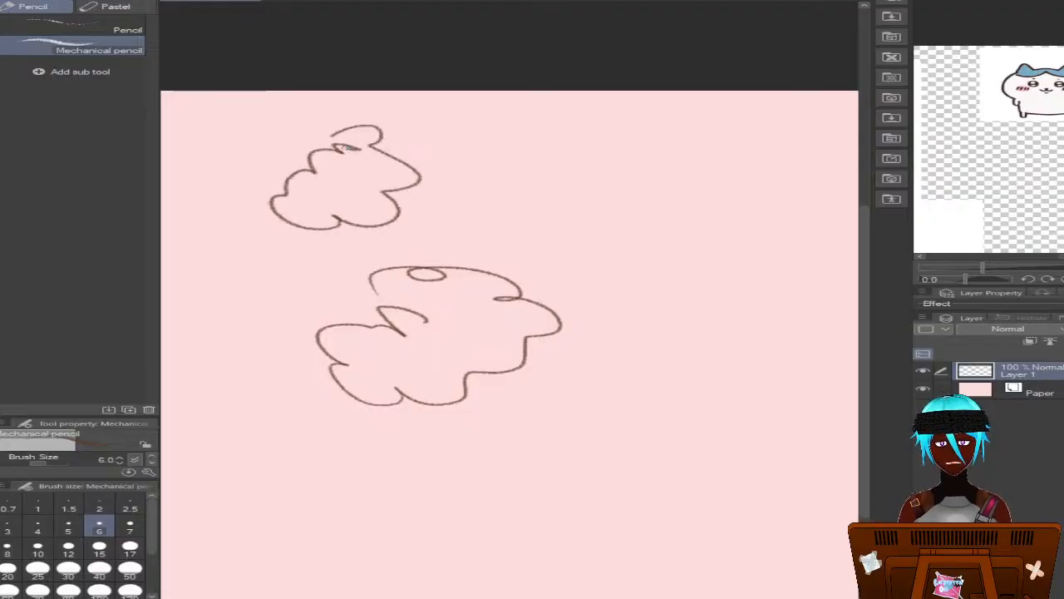
pyautogui.hotkey('ctrl', 'z')
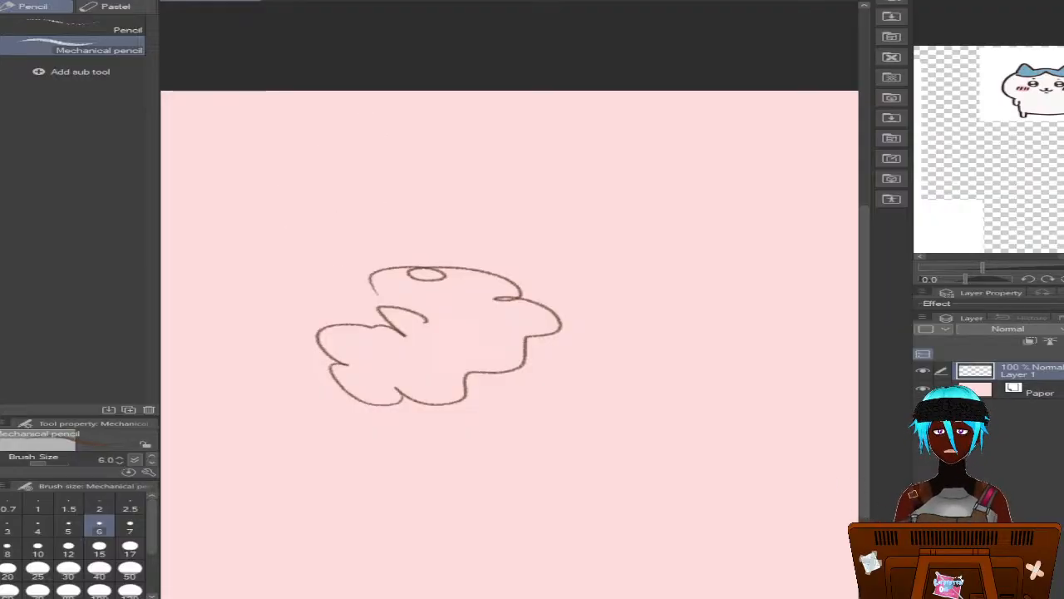
pyautogui.click(326, 1)
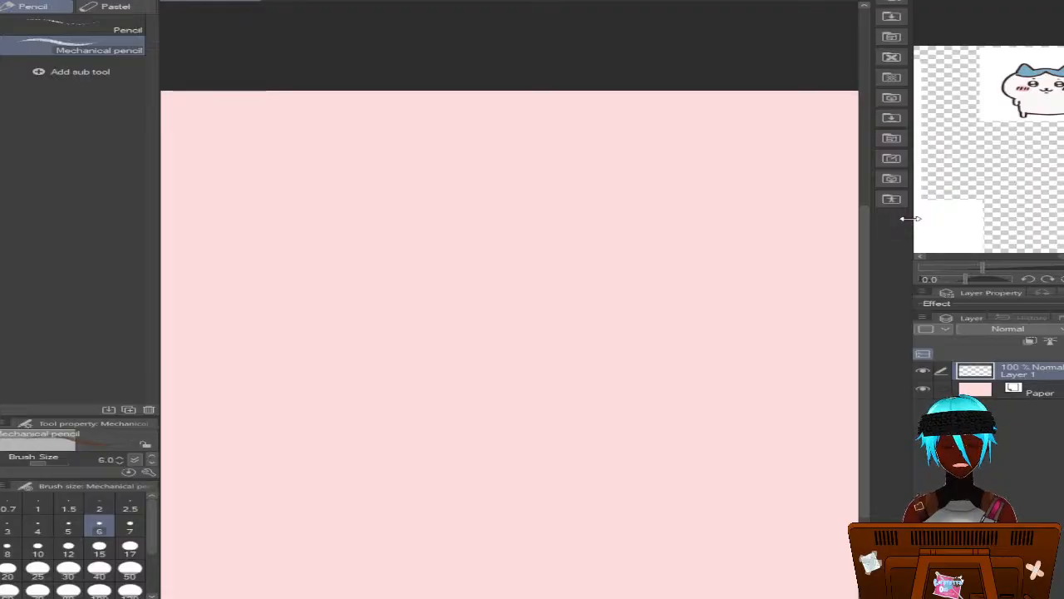
# Enlarge the reference image view and examine the blue-eared cat character's drawings, plush photos and comic panels
pyautogui.moveTo(909, 219); pyautogui.dragTo(321, 224)
pyautogui.scroll(4, 612, 117)
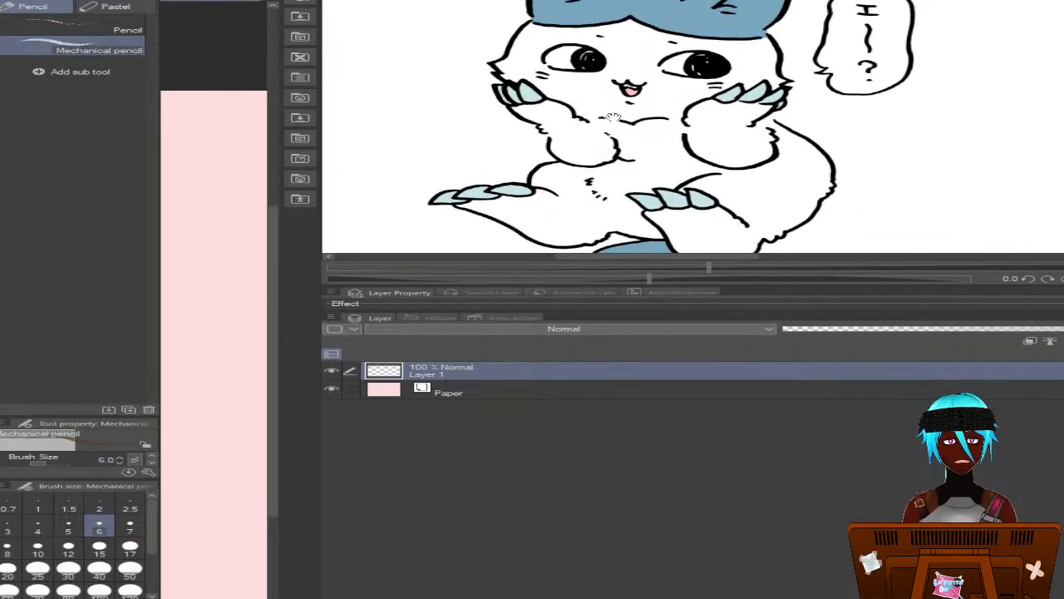
pyautogui.scroll(-4, 613, 117)
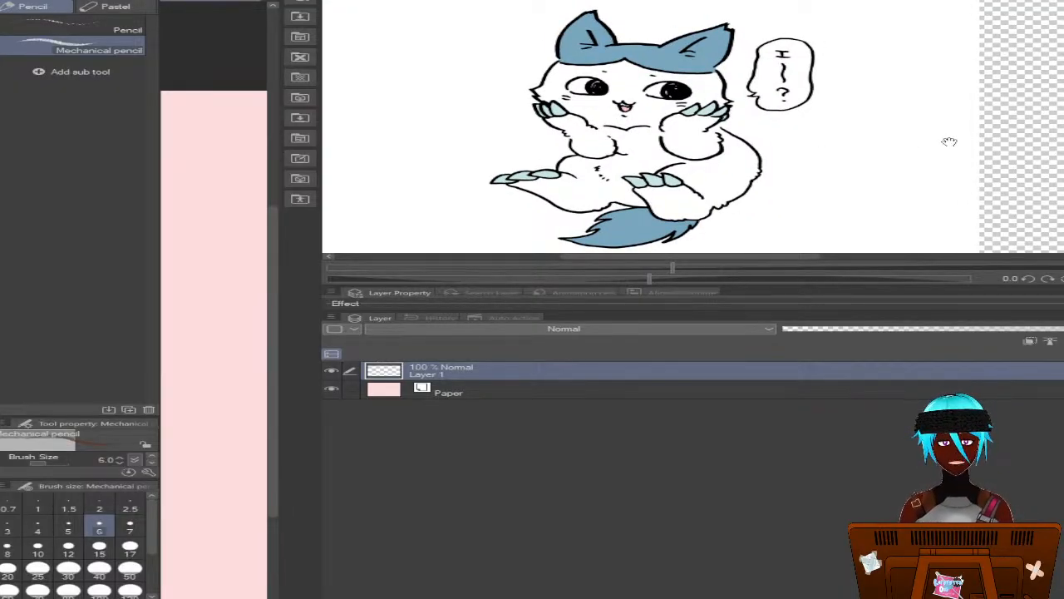
pyautogui.scroll(-3, 950, 142)
pyautogui.moveTo(935, 207); pyautogui.dragTo(836, 90)
pyautogui.scroll(2, 910, 121)
pyautogui.scroll(-1, 911, 122)
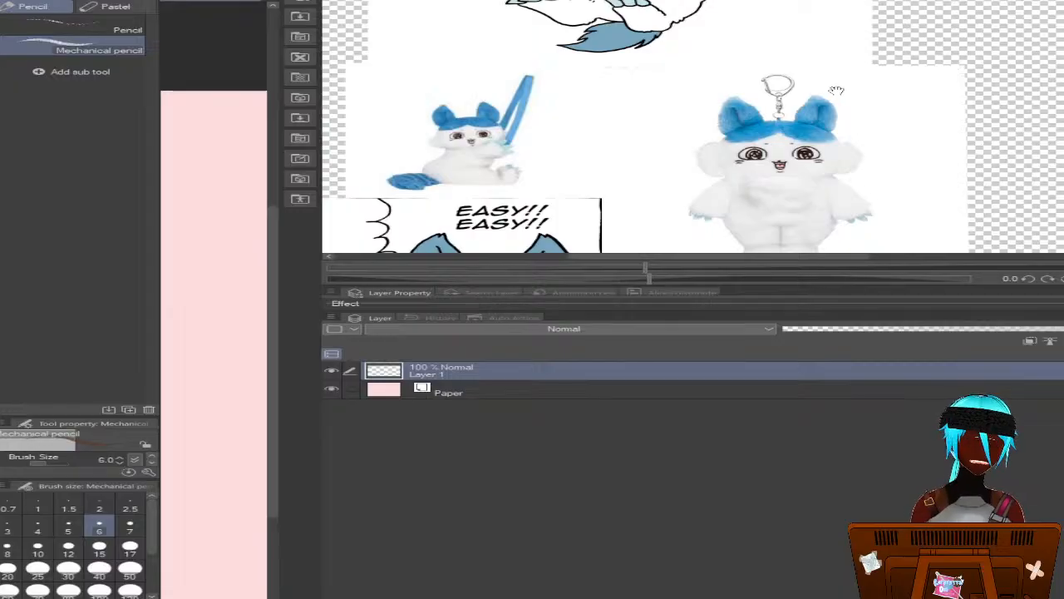
pyautogui.moveTo(919, 165); pyautogui.dragTo(852, 143)
pyautogui.scroll(-2, 750, 206)
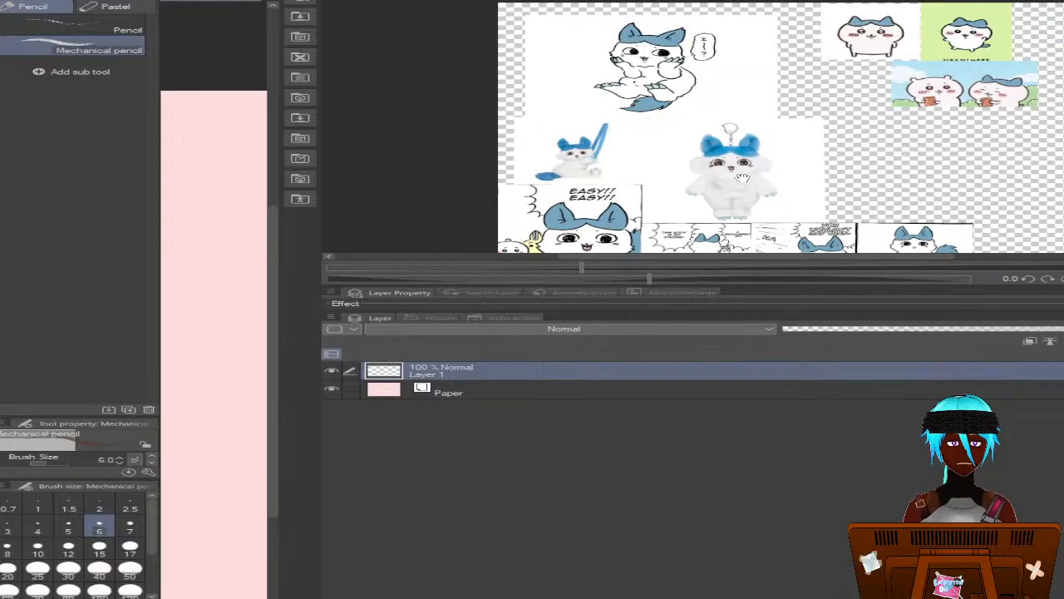
pyautogui.moveTo(743, 177); pyautogui.dragTo(504, 229)
pyautogui.scroll(3, 706, 158)
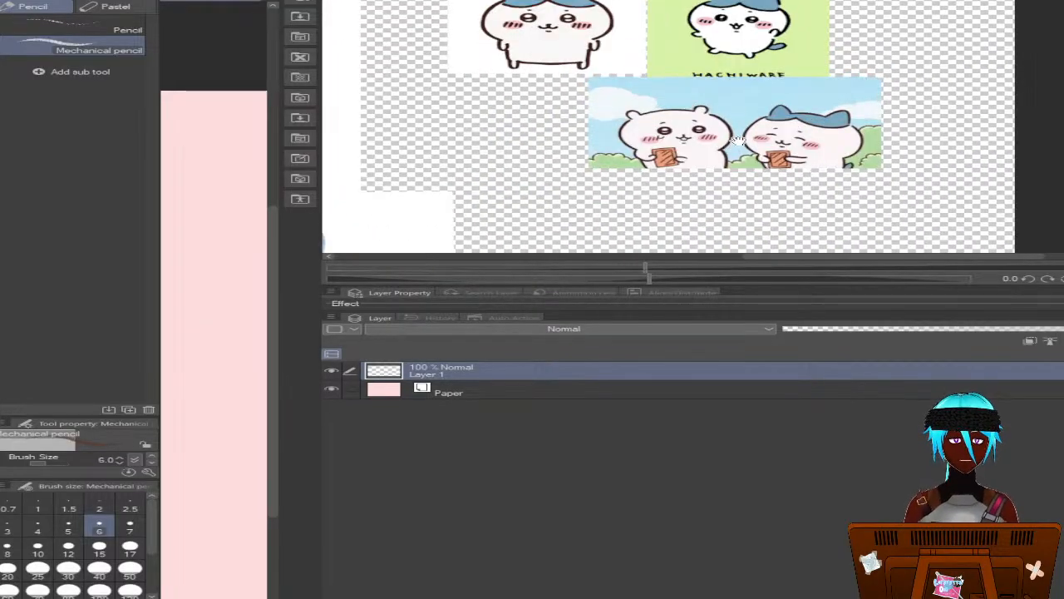
pyautogui.scroll(2, 745, 140)
pyautogui.moveTo(754, 210); pyautogui.dragTo(762, 193)
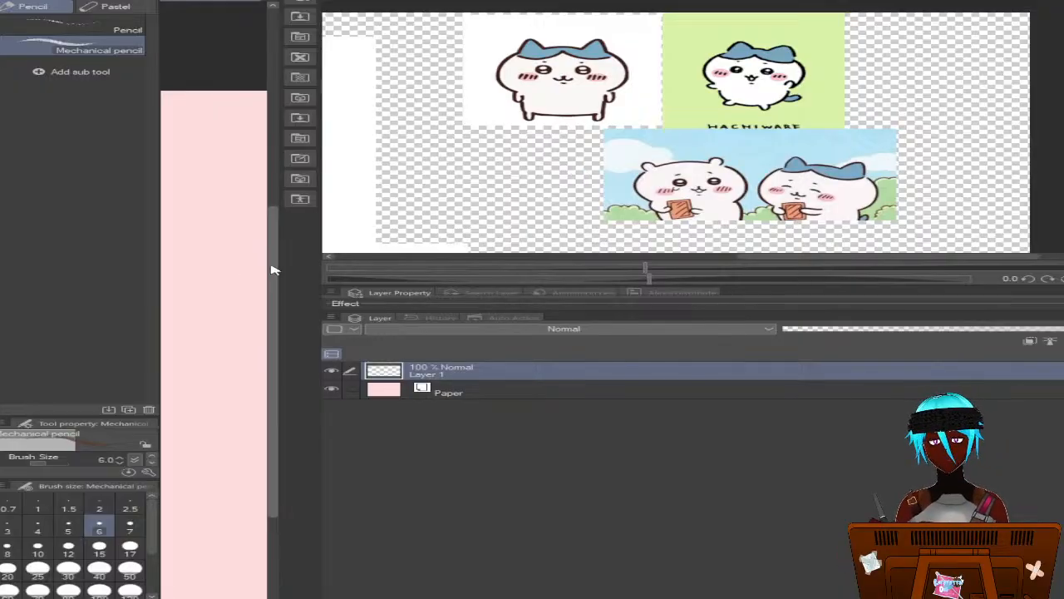
pyautogui.moveTo(502, 166); pyautogui.dragTo(777, 173)
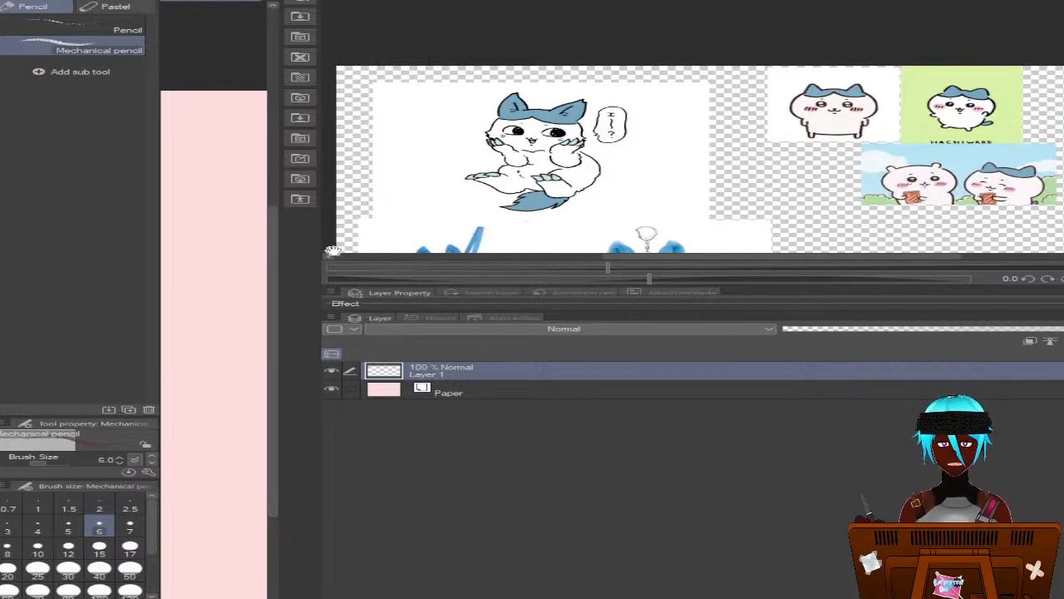
# Shrink the reference view to free the canvas, keeping the sitting blue-eared cat drawing in sight
pyautogui.moveTo(321, 235); pyautogui.dragTo(830, 249)
pyautogui.scroll(-1, 968, 151)
pyautogui.moveTo(998, 144); pyautogui.dragTo(1056, 154)
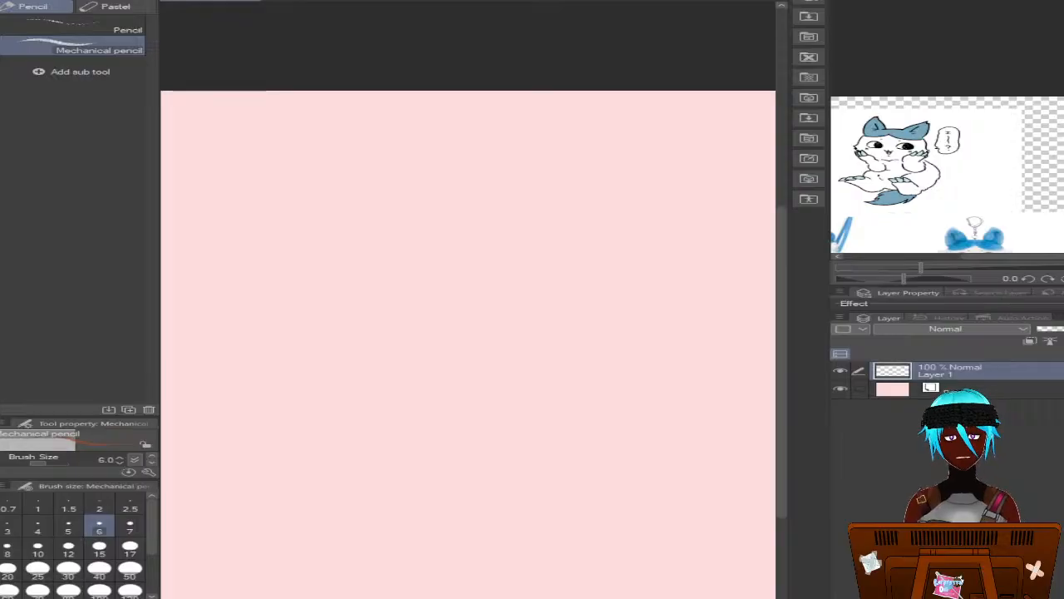
# Sketch a wide oval head in the upper part of the canvas, building its outline from overlapping Mechanical pencil strokes
pyautogui.scroll(5, 527, 463)
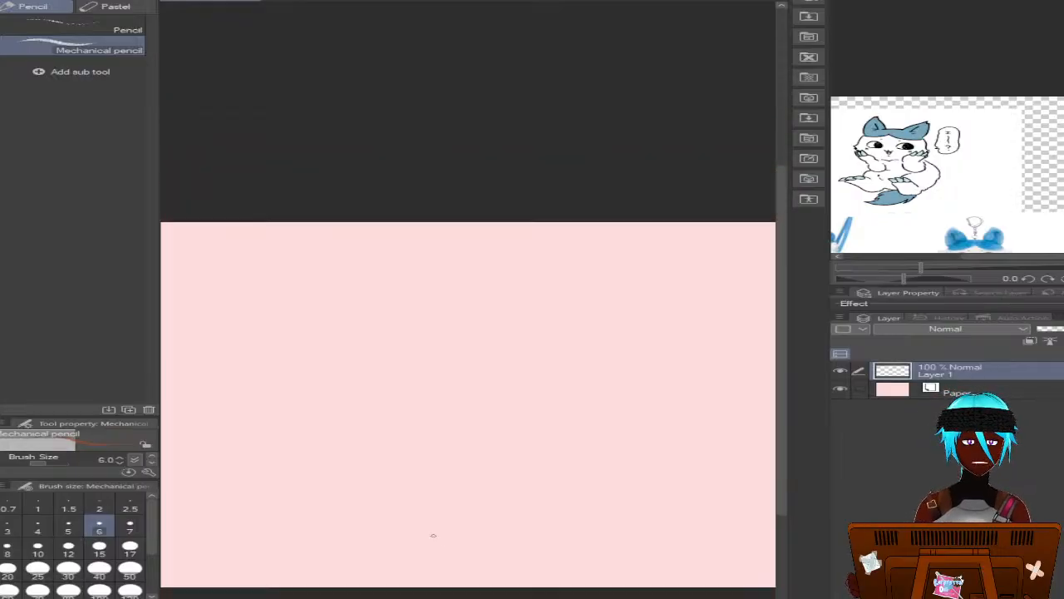
pyautogui.scroll(-2, 430, 569)
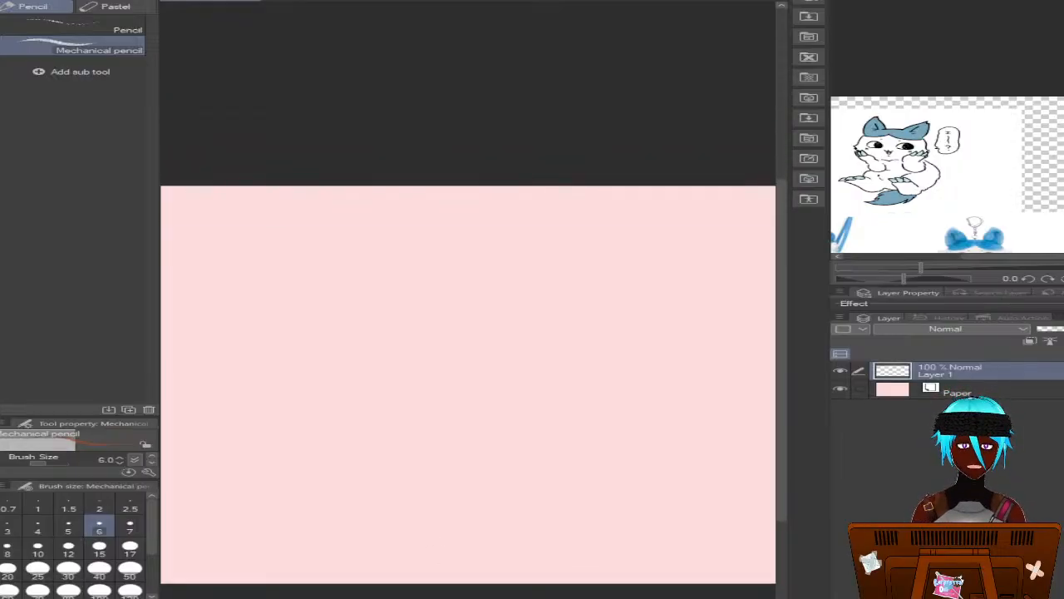
pyautogui.hscroll(-5, 468, 382)
pyautogui.hscroll(5, 468, 383)
pyautogui.hscroll(-2, 469, 382)
pyautogui.hscroll(2, 468, 382)
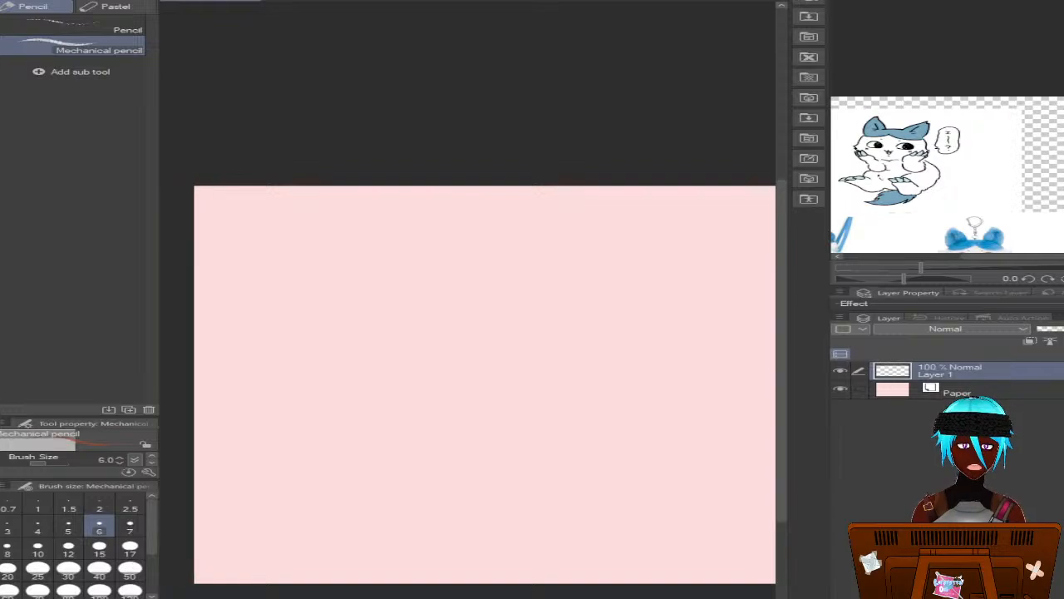
pyautogui.scroll(-1, 468, 382)
pyautogui.hscroll(-2, 468, 380)
pyautogui.hscroll(2, 468, 380)
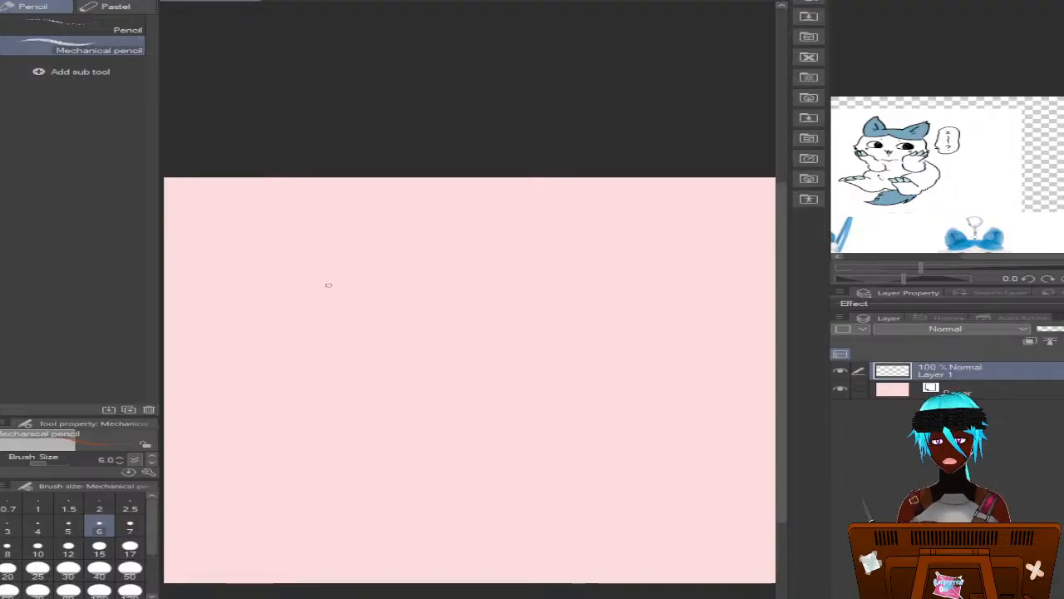
pyautogui.moveTo(466, 241)
pyautogui.mouseDown()
pyautogui.moveTo(357, 233)
pyautogui.moveTo(324, 258)
pyautogui.mouseUp()
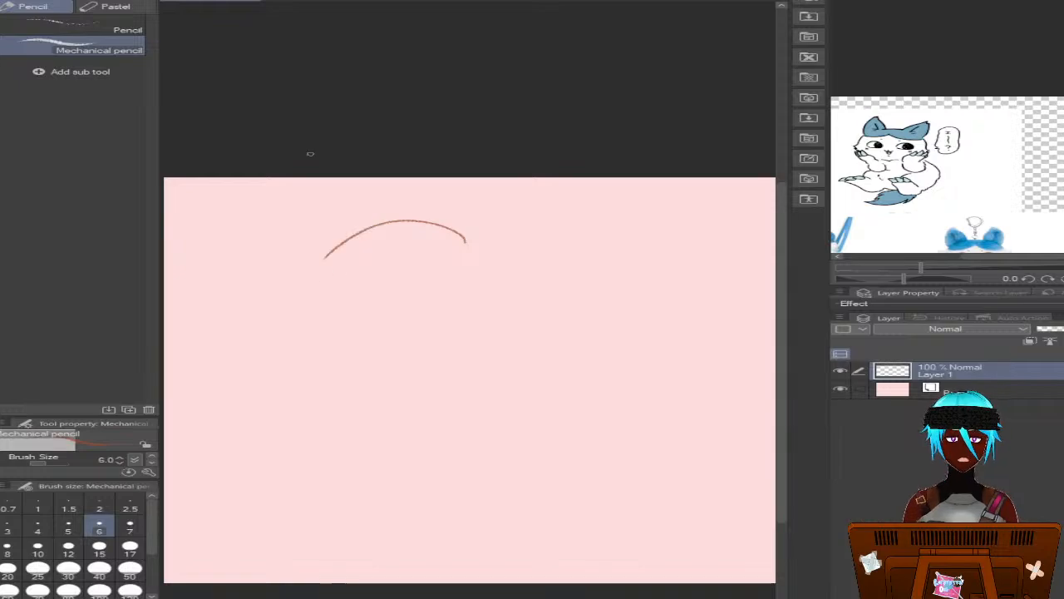
pyautogui.hotkey('ctrl', 'z')
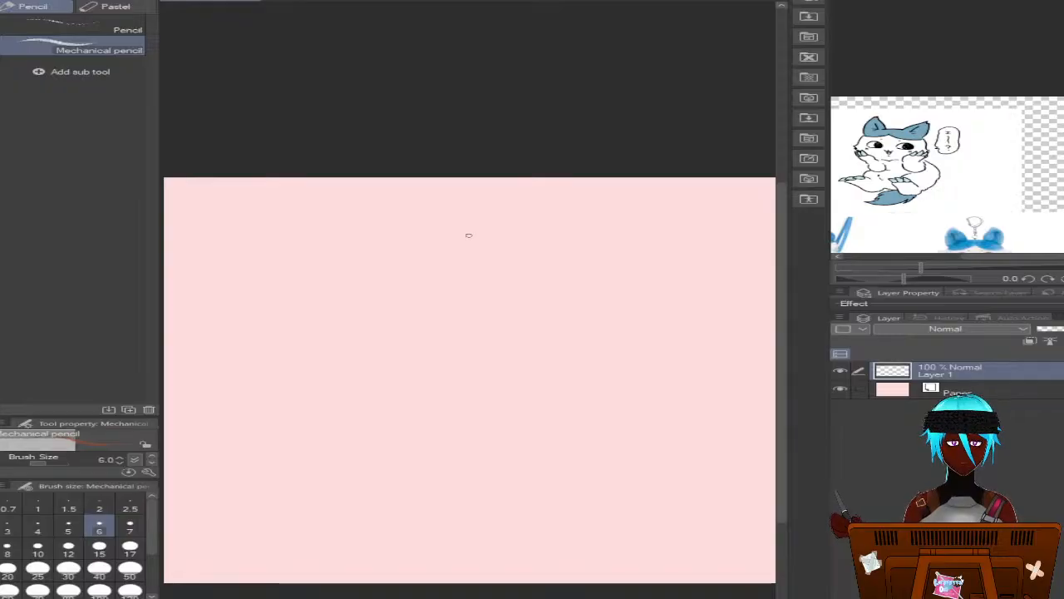
pyautogui.moveTo(455, 231)
pyautogui.mouseDown()
pyautogui.moveTo(395, 204)
pyautogui.moveTo(397, 217)
pyautogui.moveTo(322, 218)
pyautogui.moveTo(377, 214)
pyautogui.moveTo(311, 249)
pyautogui.moveTo(329, 218)
pyautogui.moveTo(295, 258)
pyautogui.mouseUp()
pyautogui.moveTo(364, 227)
pyautogui.mouseDown()
pyautogui.moveTo(291, 247)
pyautogui.moveTo(359, 319)
pyautogui.moveTo(319, 307)
pyautogui.moveTo(359, 321)
pyautogui.moveTo(289, 281)
pyautogui.moveTo(373, 323)
pyautogui.mouseUp()
pyautogui.moveTo(287, 281)
pyautogui.mouseDown()
pyautogui.moveTo(373, 326)
pyautogui.moveTo(393, 309)
pyautogui.mouseUp()
pyautogui.moveTo(330, 318); pyautogui.dragTo(433, 309)
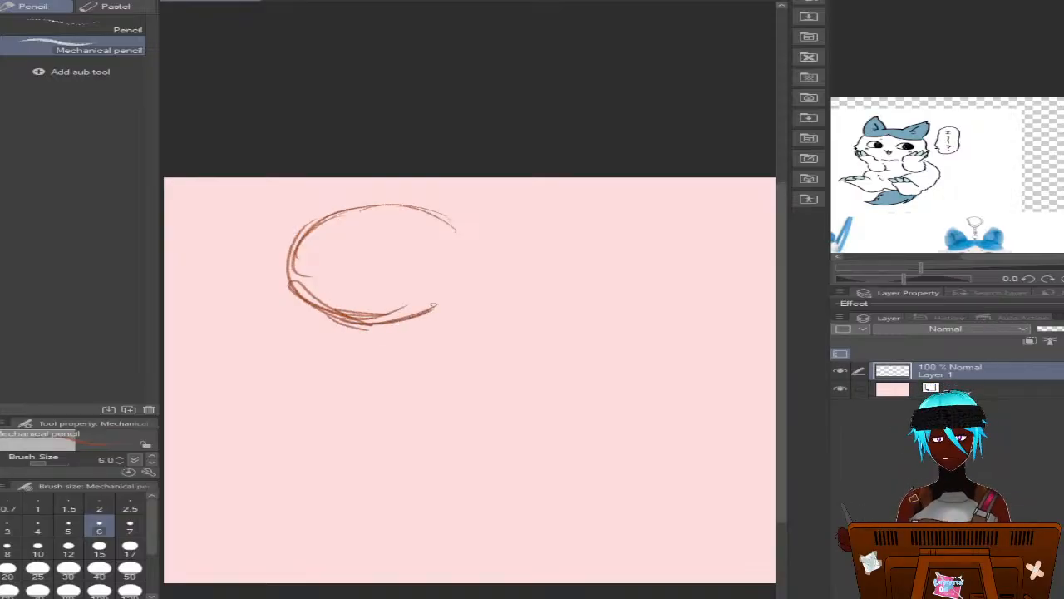
pyautogui.moveTo(363, 331)
pyautogui.mouseDown()
pyautogui.moveTo(445, 307)
pyautogui.moveTo(468, 287)
pyautogui.mouseUp()
pyautogui.moveTo(323, 316)
pyautogui.mouseDown()
pyautogui.moveTo(398, 314)
pyautogui.moveTo(438, 281)
pyautogui.moveTo(479, 288)
pyautogui.moveTo(432, 287)
pyautogui.moveTo(471, 233)
pyautogui.mouseUp()
pyautogui.moveTo(398, 207)
pyautogui.mouseDown()
pyautogui.moveTo(462, 230)
pyautogui.moveTo(465, 270)
pyautogui.moveTo(447, 301)
pyautogui.mouseUp()
pyautogui.moveTo(487, 243); pyautogui.dragTo(433, 310)
pyautogui.moveTo(487, 276)
pyautogui.mouseDown()
pyautogui.moveTo(399, 208)
pyautogui.moveTo(326, 214)
pyautogui.moveTo(298, 241)
pyautogui.moveTo(287, 275)
pyautogui.moveTo(308, 289)
pyautogui.mouseUp()
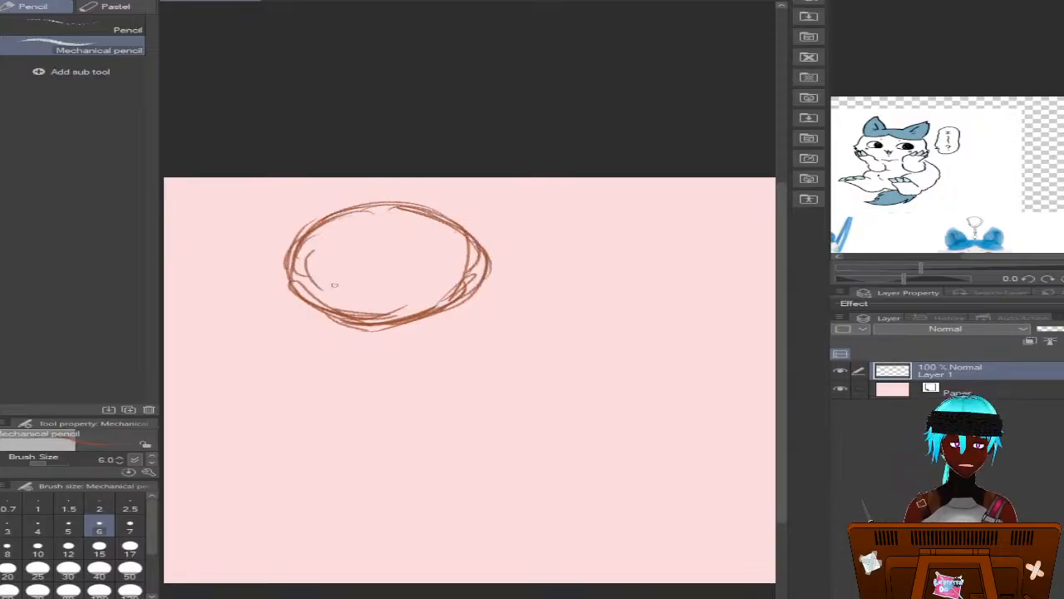
pyautogui.moveTo(287, 253)
pyautogui.mouseDown()
pyautogui.moveTo(283, 285)
pyautogui.moveTo(379, 329)
pyautogui.mouseUp()
pyautogui.moveTo(312, 309)
pyautogui.mouseDown()
pyautogui.moveTo(386, 322)
pyautogui.moveTo(478, 273)
pyautogui.moveTo(466, 244)
pyautogui.moveTo(421, 215)
pyautogui.moveTo(349, 208)
pyautogui.moveTo(293, 250)
pyautogui.moveTo(291, 280)
pyautogui.moveTo(361, 326)
pyautogui.moveTo(411, 322)
pyautogui.moveTo(434, 308)
pyautogui.mouseUp()
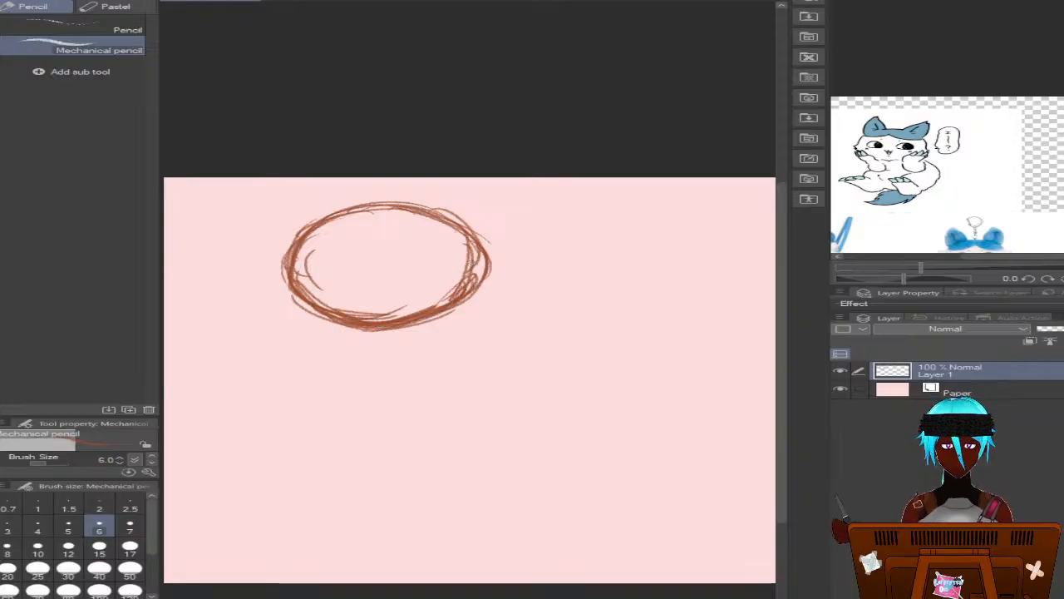
# Sketch a short neck line below the head and a horizontal shoulder line with a small joint circle at each end
pyautogui.moveTo(372, 350); pyautogui.dragTo(372, 358)
pyautogui.moveTo(378, 328); pyautogui.dragTo(372, 371)
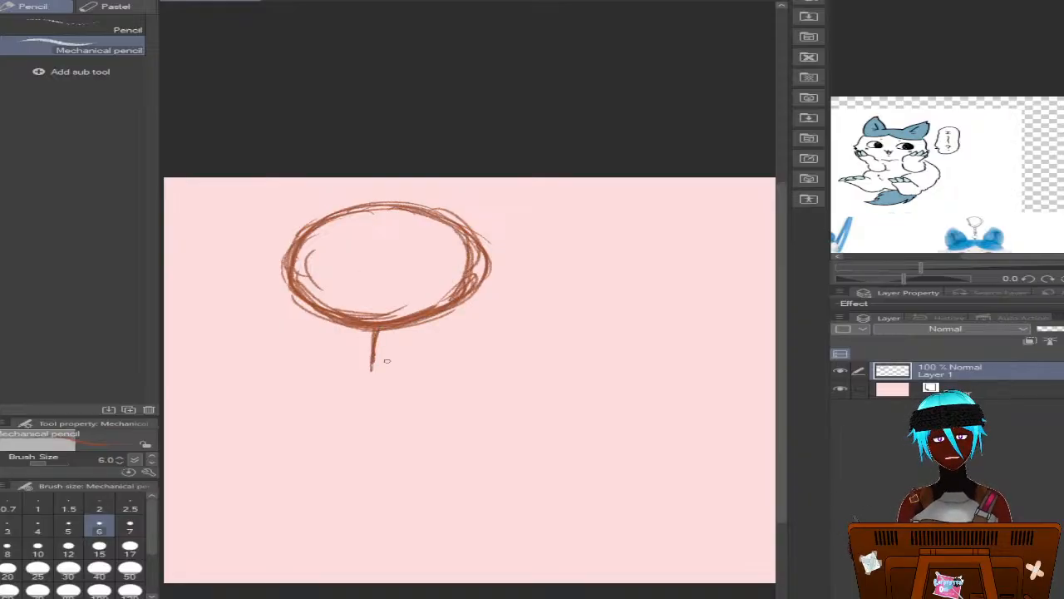
pyautogui.moveTo(497, 369)
pyautogui.mouseDown()
pyautogui.moveTo(249, 375)
pyautogui.moveTo(218, 387)
pyautogui.moveTo(509, 383)
pyautogui.moveTo(532, 371)
pyautogui.moveTo(293, 377)
pyautogui.mouseUp()
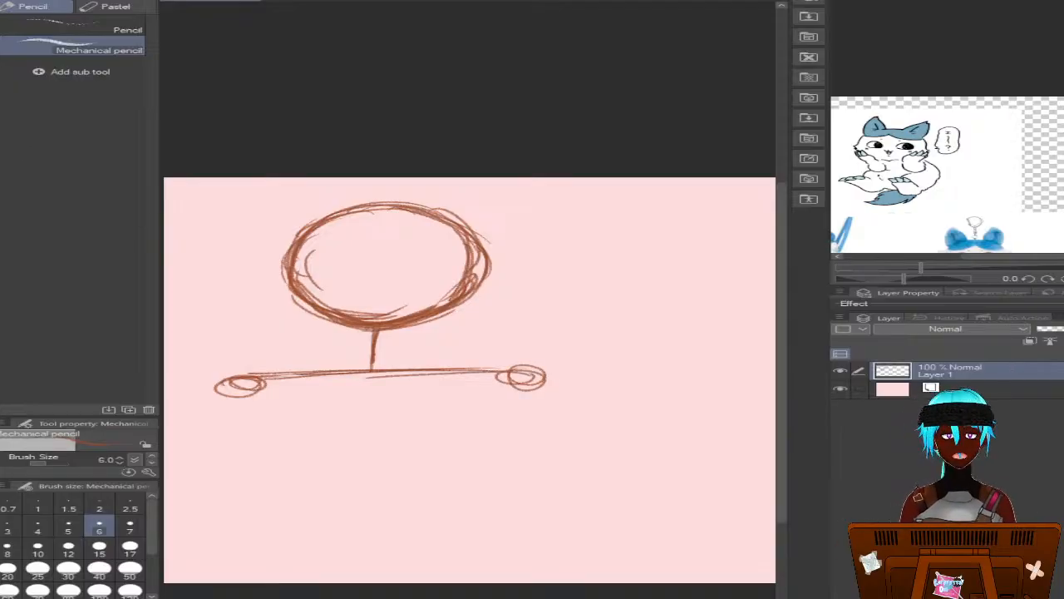
# Move the whole sketch layer slightly right and down on the canvas, then return to the Mechanical pencil
pyautogui.press('k')
pyautogui.moveTo(303, 207); pyautogui.dragTo(321, 214)
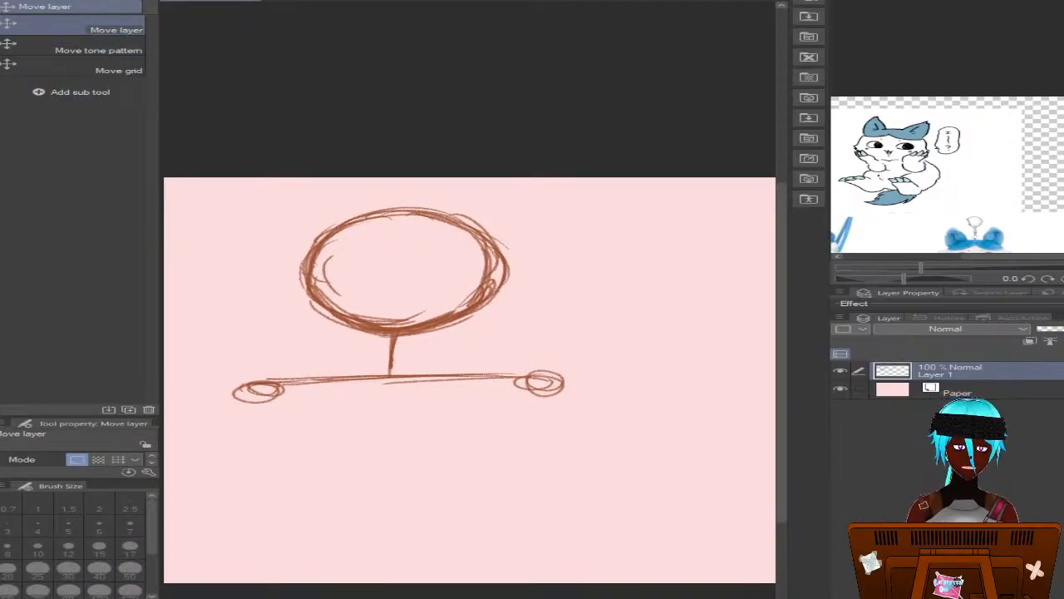
pyautogui.press('p')
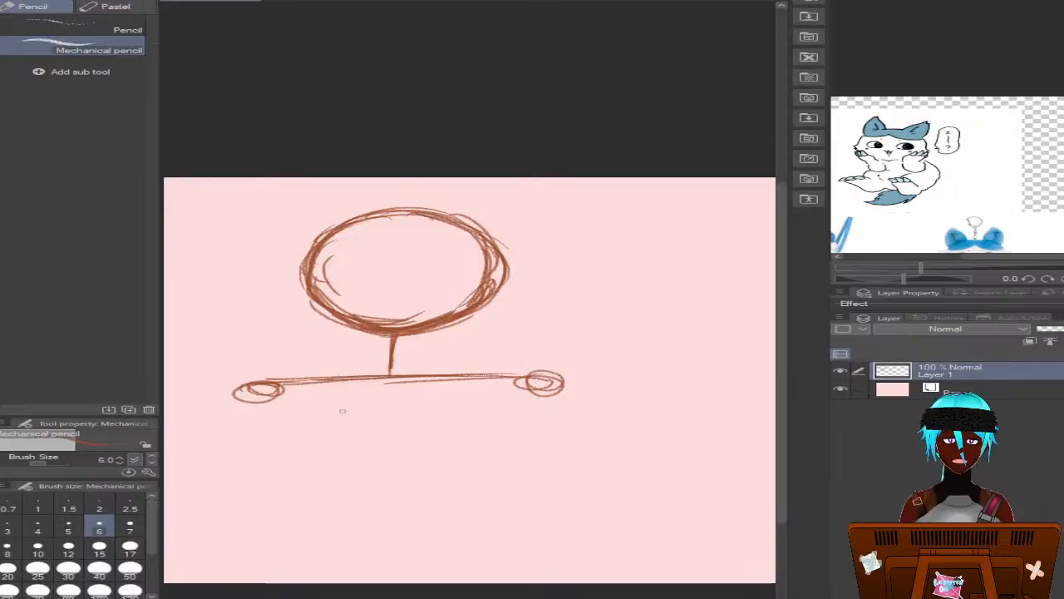
# Sketch both sides of the neck and the sloping shoulder contours, curving them around the joint circles
pyautogui.moveTo(331, 313); pyautogui.dragTo(350, 347)
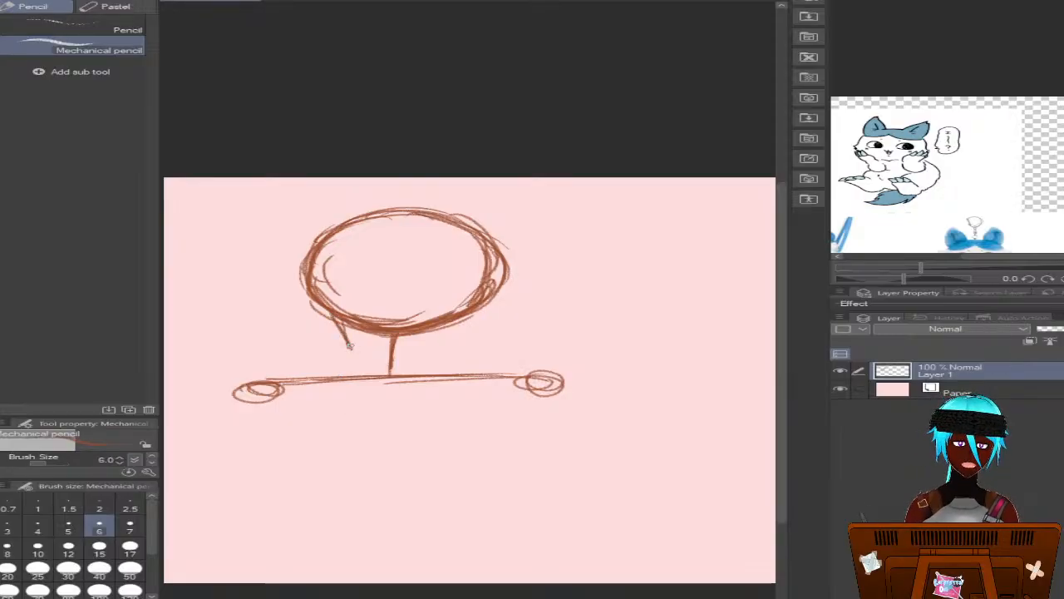
pyautogui.moveTo(448, 322)
pyautogui.mouseDown()
pyautogui.moveTo(432, 345)
pyautogui.moveTo(523, 366)
pyautogui.mouseUp()
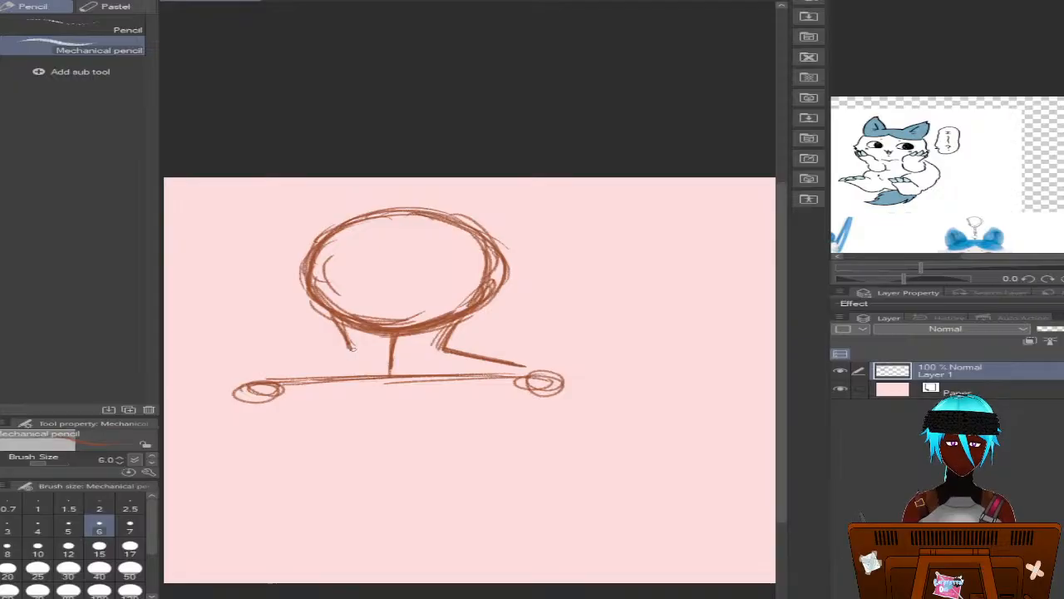
pyautogui.moveTo(358, 347)
pyautogui.mouseDown()
pyautogui.moveTo(265, 379)
pyautogui.moveTo(271, 371)
pyautogui.mouseUp()
pyautogui.moveTo(371, 372)
pyautogui.mouseDown()
pyautogui.moveTo(269, 374)
pyautogui.moveTo(226, 388)
pyautogui.moveTo(210, 414)
pyautogui.mouseUp()
pyautogui.moveTo(243, 372)
pyautogui.mouseDown()
pyautogui.moveTo(378, 386)
pyautogui.moveTo(244, 376)
pyautogui.mouseUp()
pyautogui.moveTo(268, 375)
pyautogui.mouseDown()
pyautogui.moveTo(223, 384)
pyautogui.moveTo(211, 402)
pyautogui.mouseUp()
pyautogui.moveTo(398, 376)
pyautogui.mouseDown()
pyautogui.moveTo(478, 384)
pyautogui.moveTo(513, 371)
pyautogui.moveTo(571, 402)
pyautogui.mouseUp()
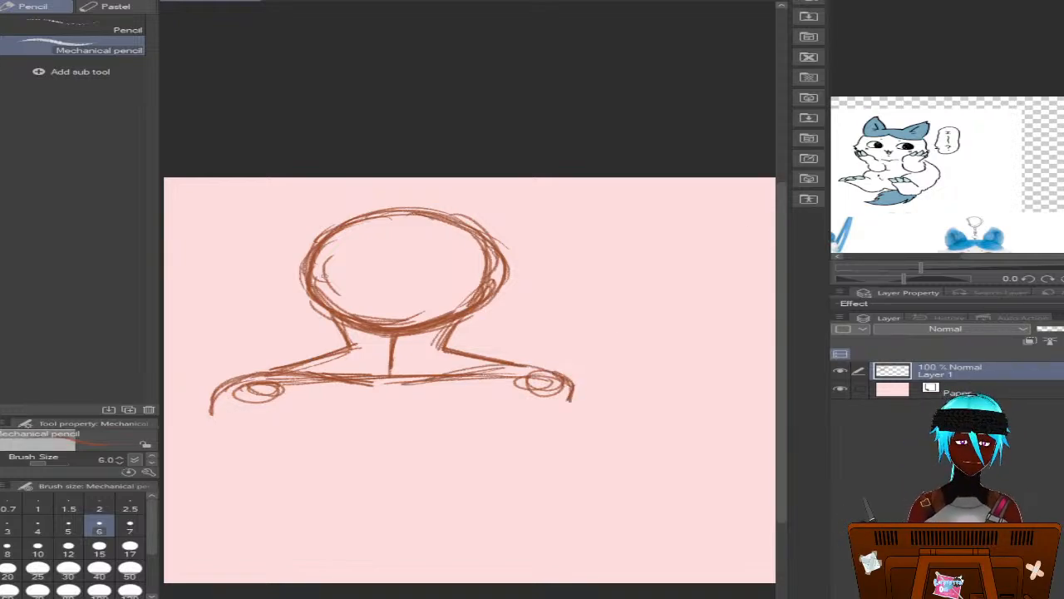
# Reinforce the head outline and draw a vertical center line and horizontal eye guide lines across the face
pyautogui.moveTo(307, 288)
pyautogui.mouseDown()
pyautogui.moveTo(403, 335)
pyautogui.moveTo(342, 329)
pyautogui.moveTo(434, 335)
pyautogui.moveTo(396, 342)
pyautogui.moveTo(487, 308)
pyautogui.moveTo(412, 337)
pyautogui.moveTo(473, 288)
pyautogui.moveTo(494, 298)
pyautogui.moveTo(455, 257)
pyautogui.moveTo(506, 272)
pyautogui.moveTo(355, 230)
pyautogui.moveTo(423, 224)
pyautogui.moveTo(310, 271)
pyautogui.moveTo(310, 298)
pyautogui.moveTo(402, 338)
pyautogui.moveTo(373, 335)
pyautogui.moveTo(451, 319)
pyautogui.mouseUp()
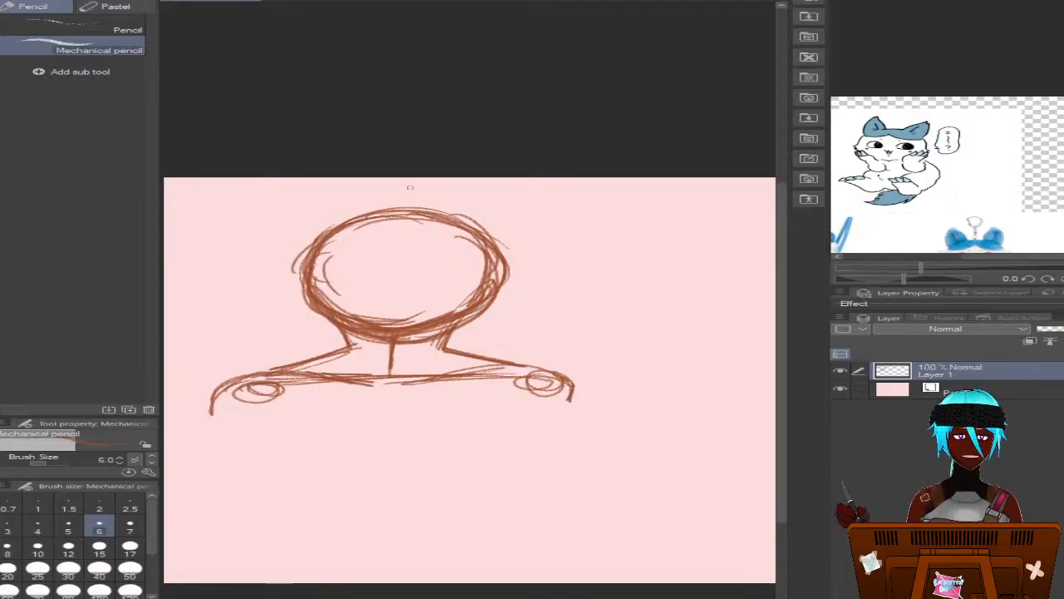
pyautogui.moveTo(407, 179); pyautogui.dragTo(392, 328)
pyautogui.moveTo(547, 266); pyautogui.dragTo(279, 281)
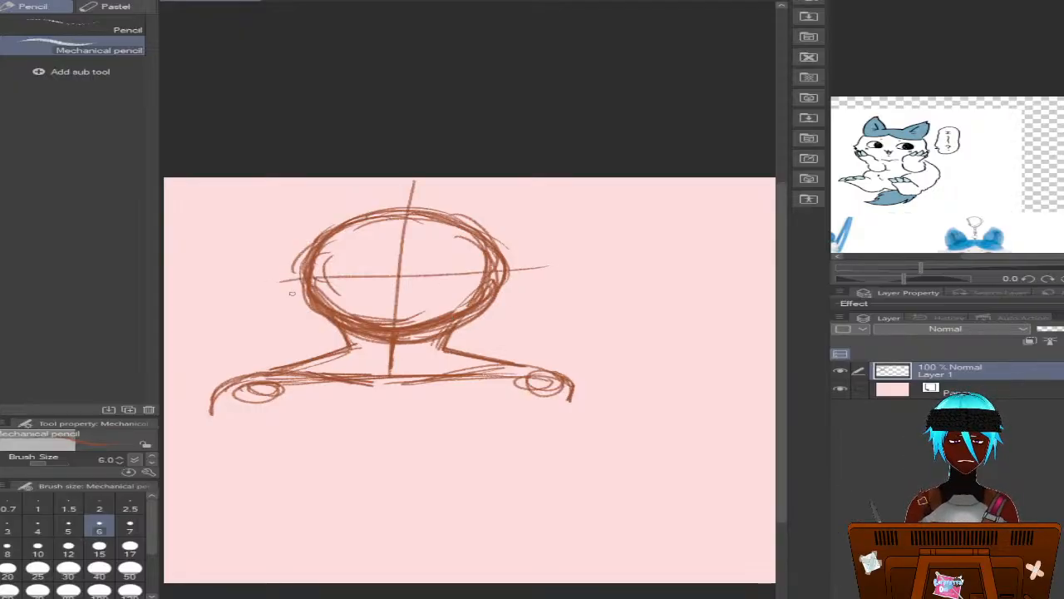
pyautogui.click(231, 1)
pyautogui.moveTo(540, 278); pyautogui.dragTo(275, 282)
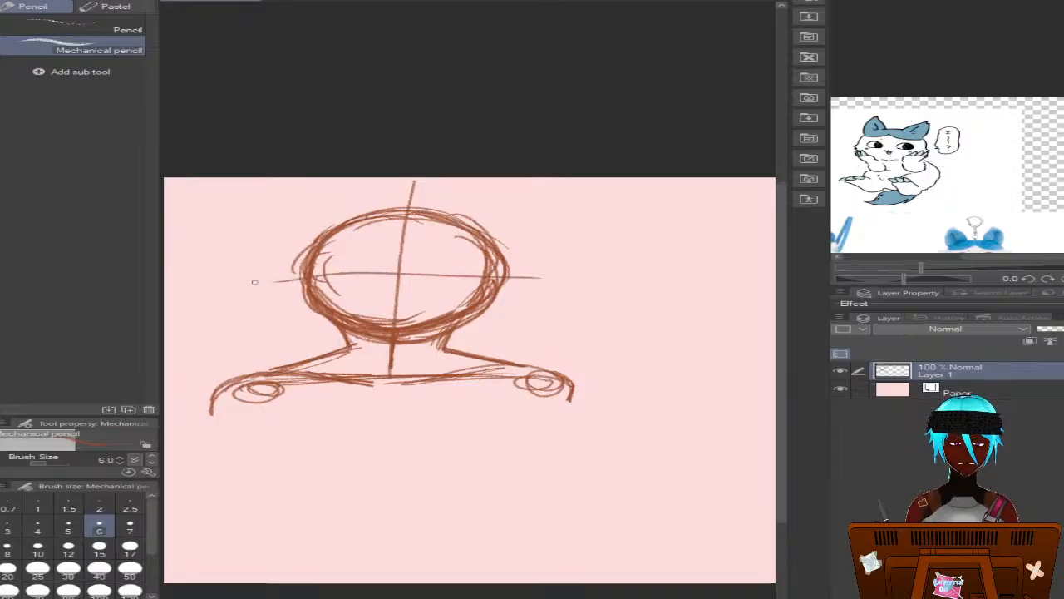
pyautogui.moveTo(572, 277); pyautogui.dragTo(256, 281)
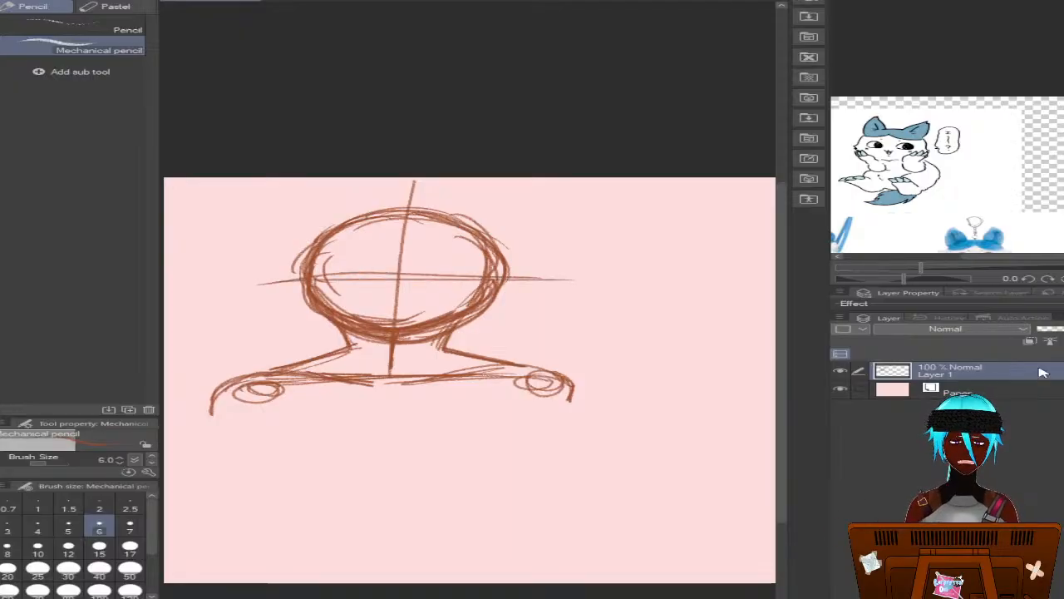
# Create a new layer above the sketch and draw two pointed cat ears curving up from the head
pyautogui.click(1062, 353)
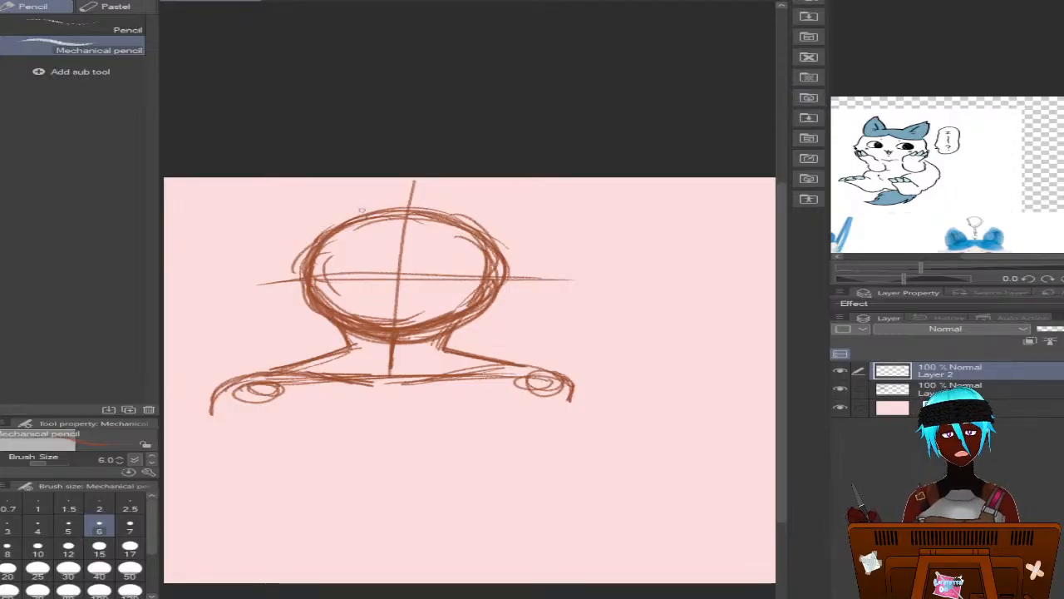
pyautogui.moveTo(335, 187); pyautogui.dragTo(305, 222)
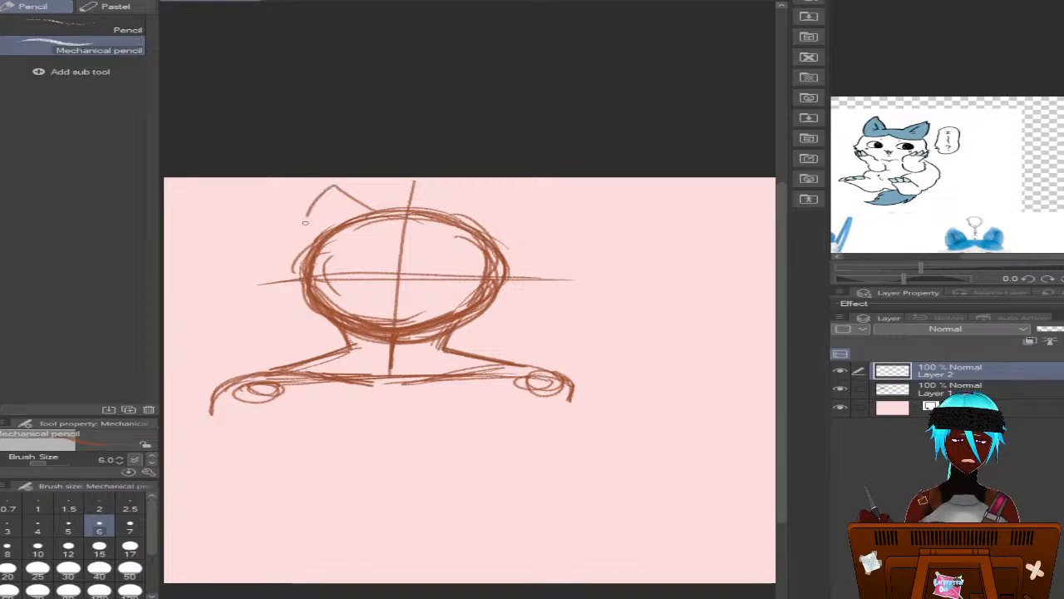
pyautogui.moveTo(396, 210)
pyautogui.mouseDown()
pyautogui.moveTo(466, 195)
pyautogui.moveTo(467, 185)
pyautogui.moveTo(488, 200)
pyautogui.moveTo(494, 227)
pyautogui.moveTo(466, 182)
pyautogui.moveTo(488, 194)
pyautogui.moveTo(496, 226)
pyautogui.mouseUp()
pyautogui.hotkey('ctrl', 'z')
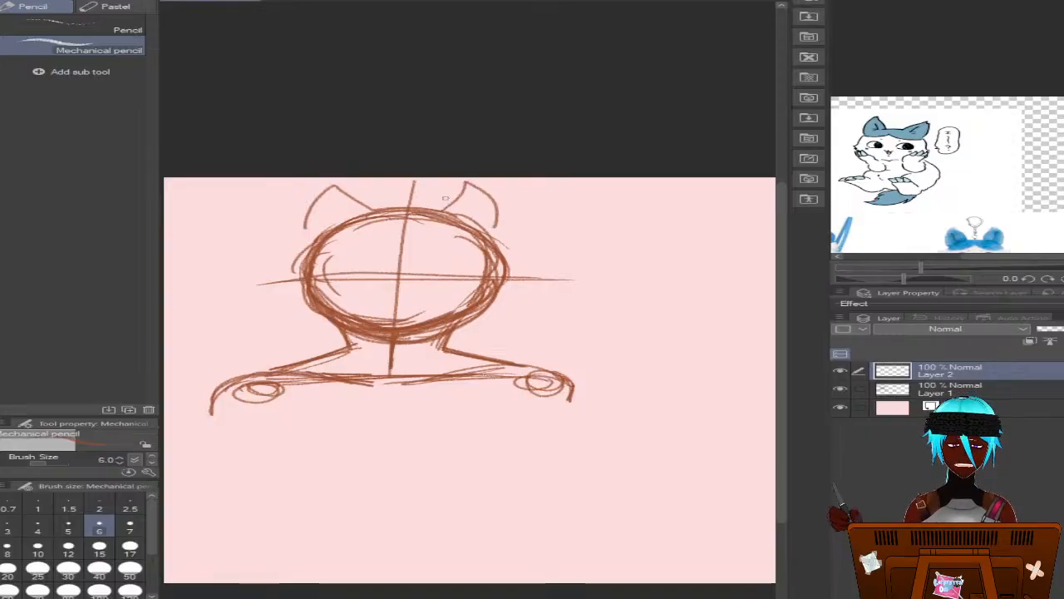
pyautogui.hotkey('ctrl', 'z')
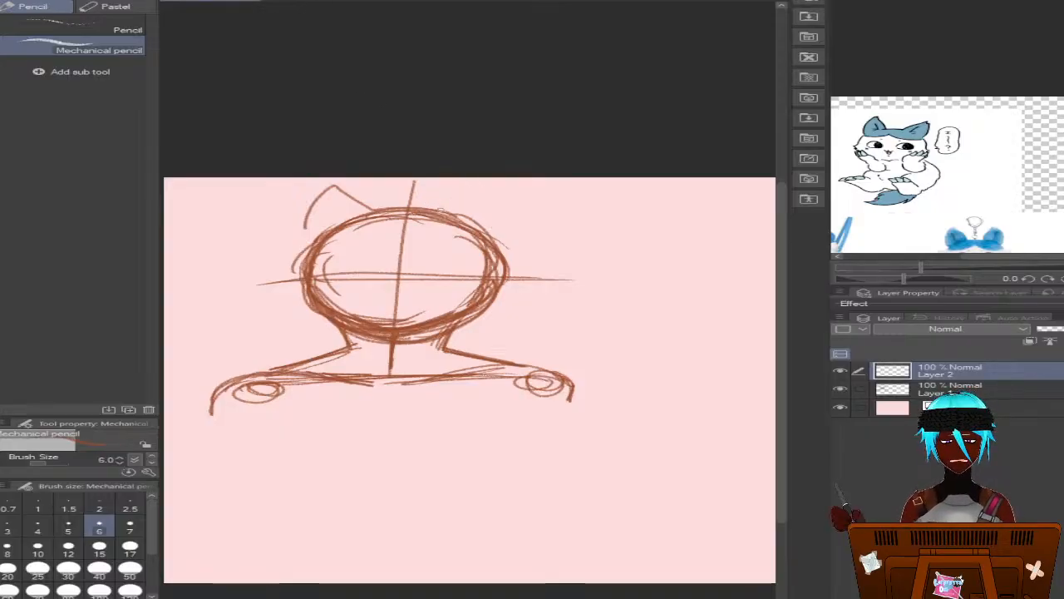
pyautogui.moveTo(454, 214)
pyautogui.mouseDown()
pyautogui.moveTo(495, 190)
pyautogui.moveTo(511, 221)
pyautogui.moveTo(503, 242)
pyautogui.mouseUp()
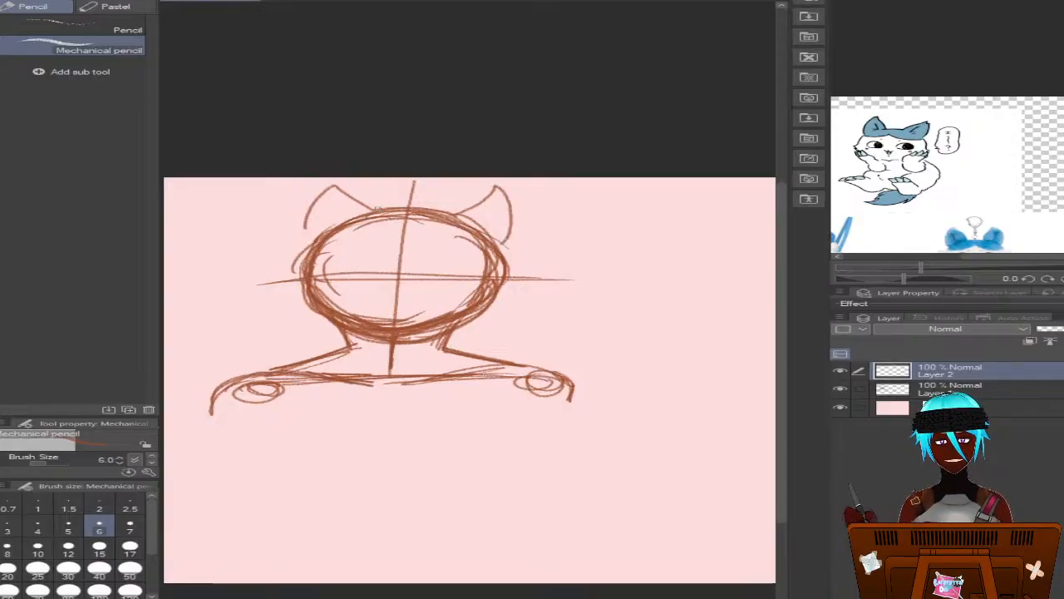
# Thicken the left ear's outer edge and keep a short fur stroke at its base, undoing the longer tuft strokes
pyautogui.moveTo(376, 210)
pyautogui.mouseDown()
pyautogui.moveTo(331, 180)
pyautogui.moveTo(290, 248)
pyautogui.moveTo(326, 232)
pyautogui.moveTo(284, 267)
pyautogui.moveTo(298, 263)
pyautogui.moveTo(263, 241)
pyautogui.mouseUp()
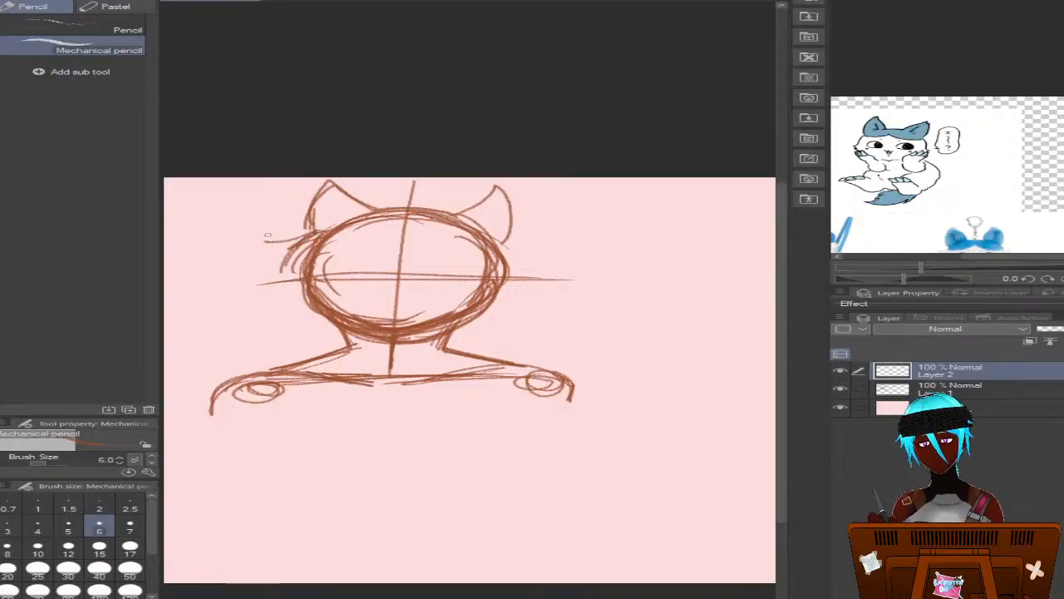
pyautogui.hotkey('ctrl', 'z')
pyautogui.hotkey('ctrl', 'z')
pyautogui.hotkey('ctrl', 'z')
pyautogui.hotkey('ctrl', 'z')
pyautogui.hotkey('ctrl', 'z')
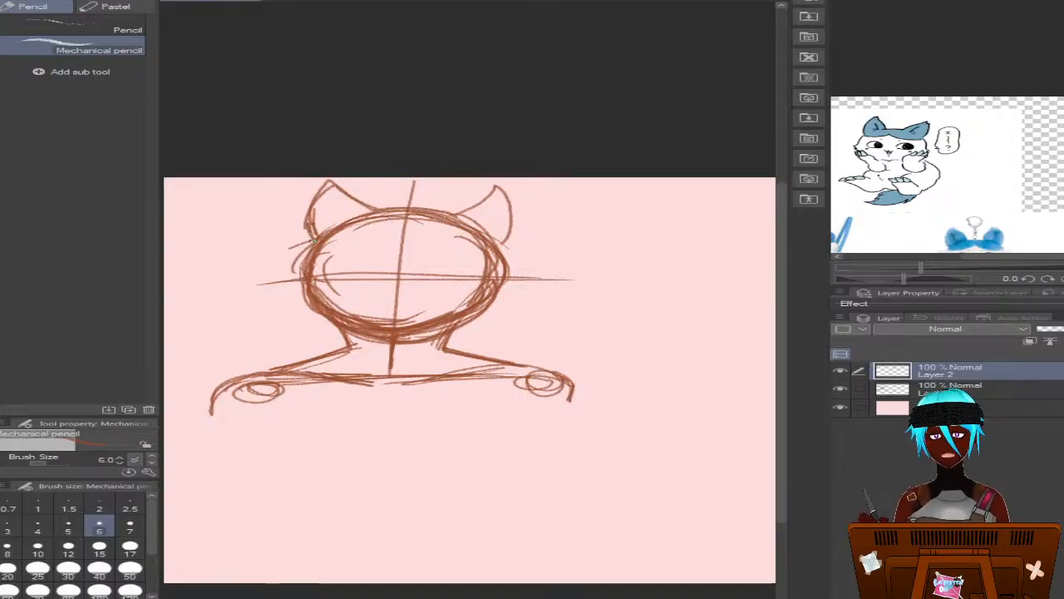
pyautogui.moveTo(314, 240); pyautogui.dragTo(320, 225)
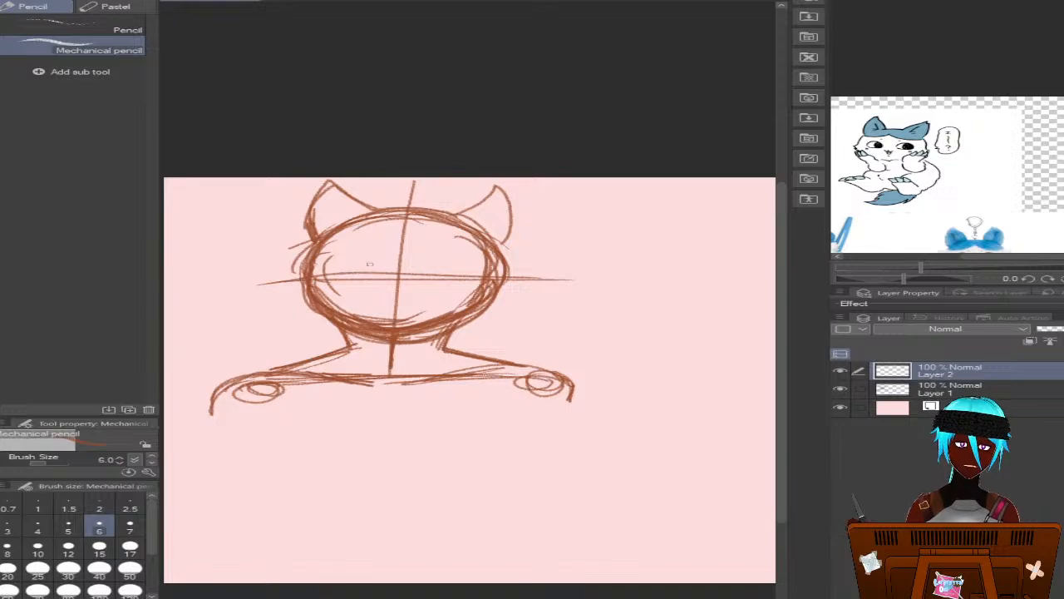
# Sketch curved marking lines across the face meeting in a center peak, and darken the head's side edges at eye level
pyautogui.moveTo(332, 269)
pyautogui.mouseDown()
pyautogui.moveTo(405, 251)
pyautogui.moveTo(416, 265)
pyautogui.moveTo(473, 272)
pyautogui.moveTo(460, 263)
pyautogui.moveTo(503, 245)
pyautogui.moveTo(500, 275)
pyautogui.mouseUp()
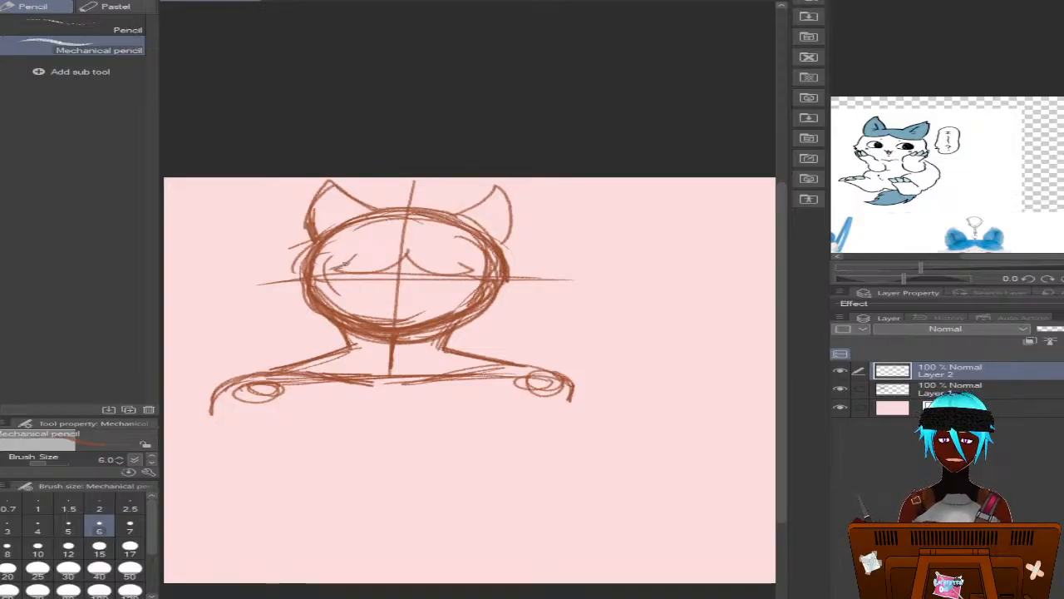
pyautogui.moveTo(310, 248); pyautogui.dragTo(301, 273)
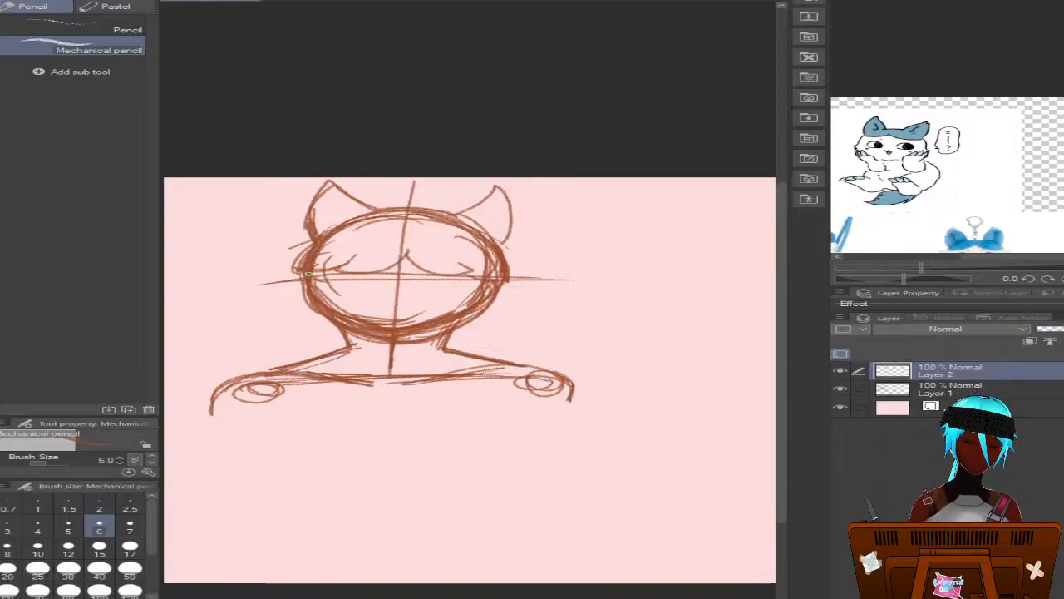
# Sketch the lower face contour with a pointed cheek on each side of the chin
pyautogui.moveTo(341, 331); pyautogui.dragTo(378, 338)
pyautogui.moveTo(398, 340); pyautogui.dragTo(485, 322)
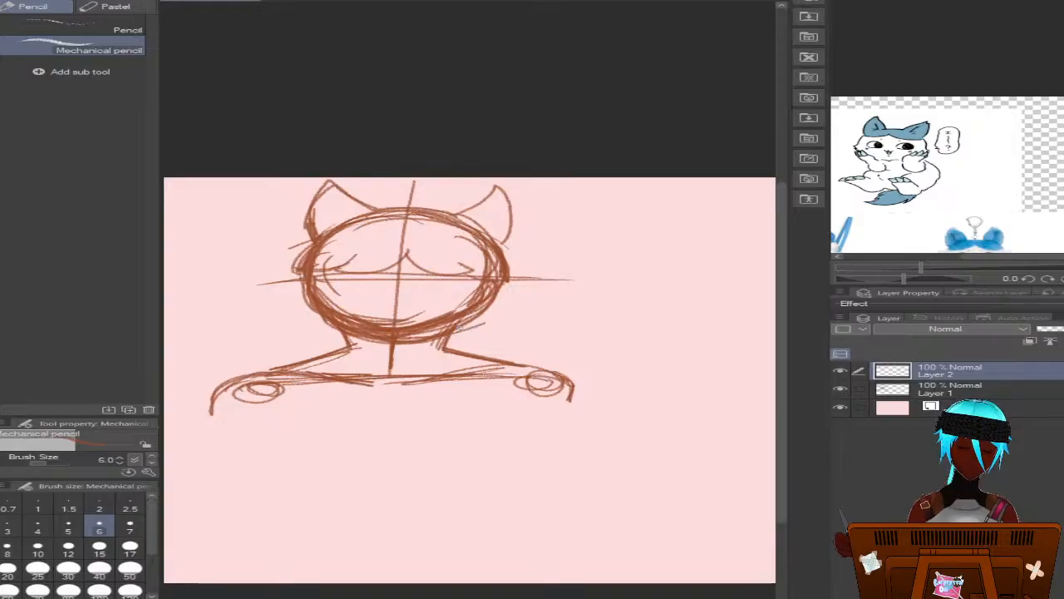
pyautogui.moveTo(490, 281)
pyautogui.mouseDown()
pyautogui.moveTo(485, 322)
pyautogui.moveTo(464, 329)
pyautogui.moveTo(481, 321)
pyautogui.mouseUp()
pyautogui.moveTo(490, 295); pyautogui.dragTo(478, 324)
pyautogui.moveTo(491, 280); pyautogui.dragTo(485, 323)
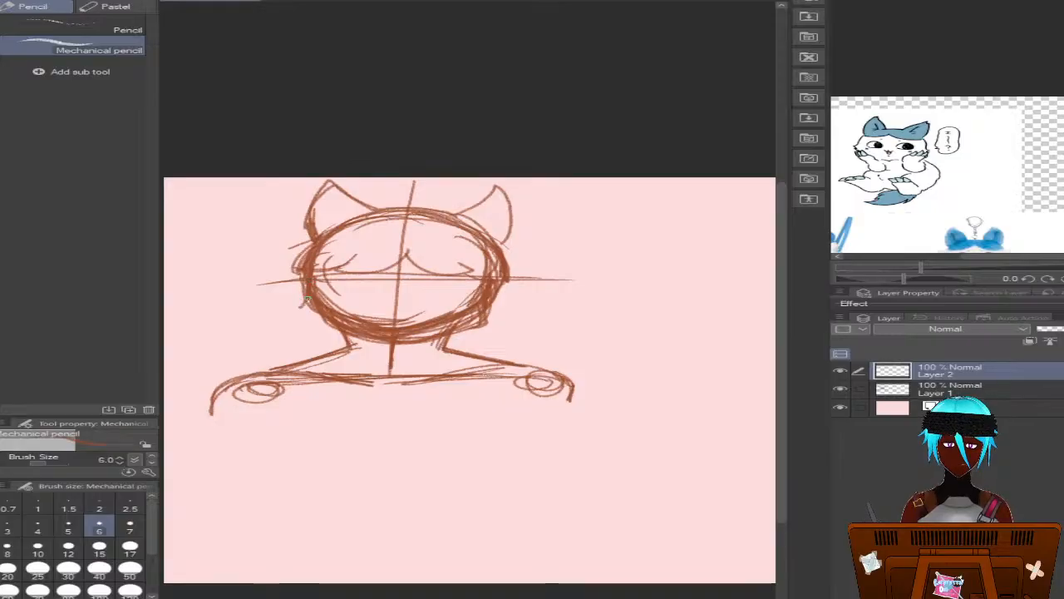
pyautogui.moveTo(299, 306)
pyautogui.mouseDown()
pyautogui.moveTo(372, 338)
pyautogui.moveTo(334, 327)
pyautogui.moveTo(439, 341)
pyautogui.mouseUp()
# Select the head and ears, move them slightly right and down on Layer 1 and Layer 2 together, and clear the selection
pyautogui.press('m')
pyautogui.moveTo(366, 161)
pyautogui.mouseDown()
pyautogui.moveTo(250, 309)
pyautogui.moveTo(227, 294)
pyautogui.mouseUp()
pyautogui.click(92, 69)
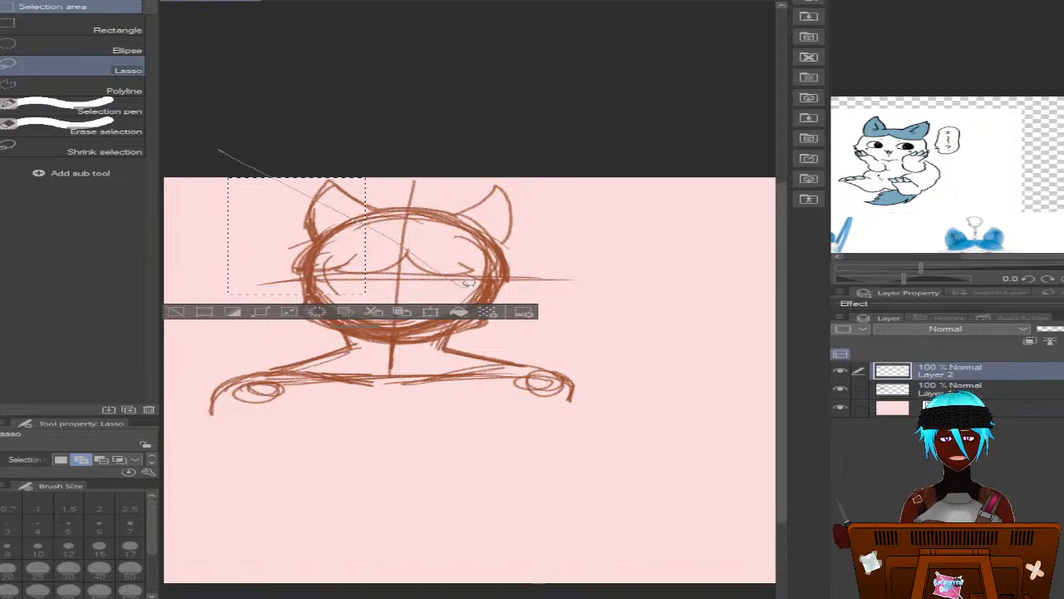
pyautogui.moveTo(437, 155)
pyautogui.mouseDown()
pyautogui.moveTo(266, 262)
pyautogui.moveTo(289, 325)
pyautogui.moveTo(310, 337)
pyautogui.moveTo(450, 353)
pyautogui.moveTo(541, 322)
pyautogui.moveTo(586, 212)
pyautogui.mouseUp()
pyautogui.press('k')
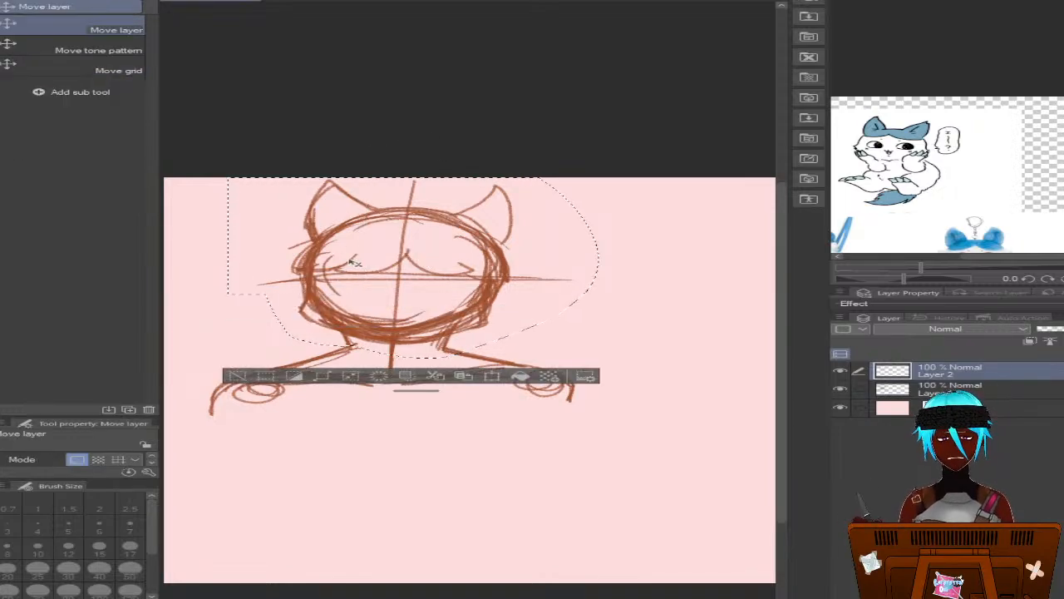
pyautogui.moveTo(353, 264); pyautogui.dragTo(356, 279)
pyautogui.click(344, 0)
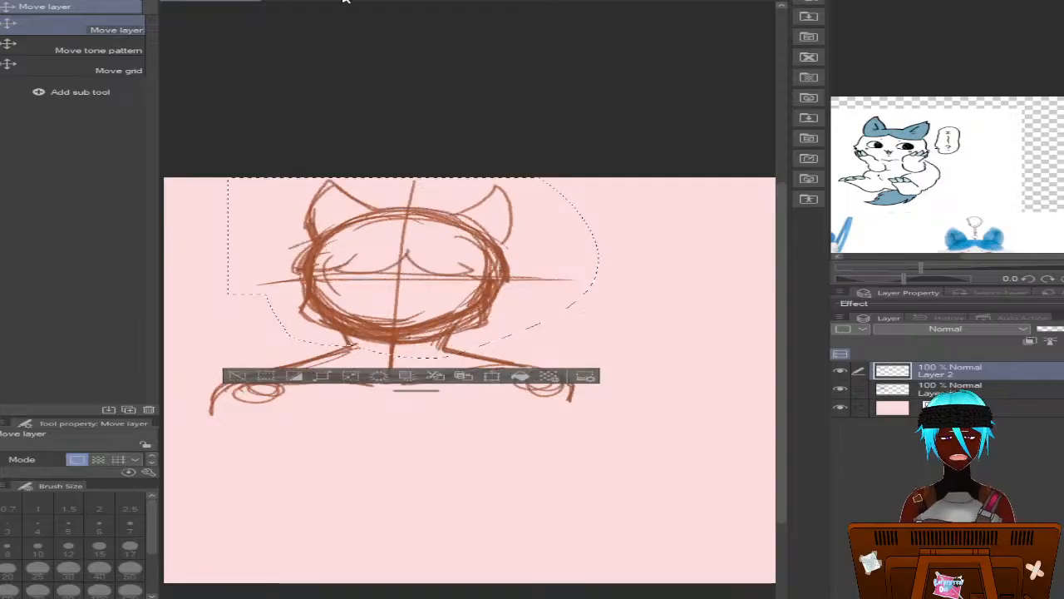
pyautogui.keyDown('ctrl'); pyautogui.click(961, 388); pyautogui.keyUp('ctrl')
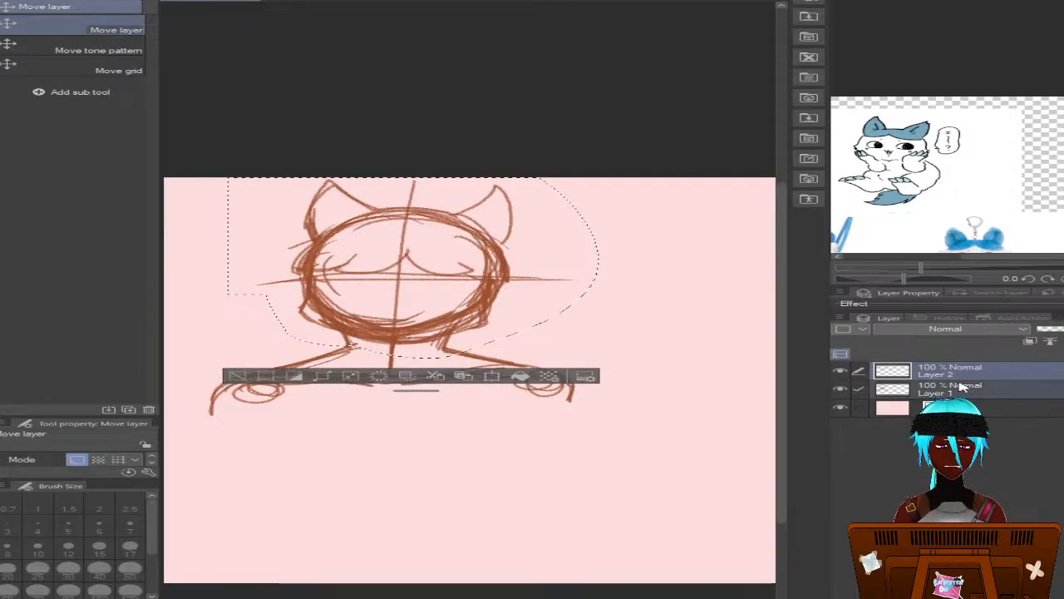
pyautogui.moveTo(324, 245); pyautogui.dragTo(331, 257)
pyautogui.click(1044, 388)
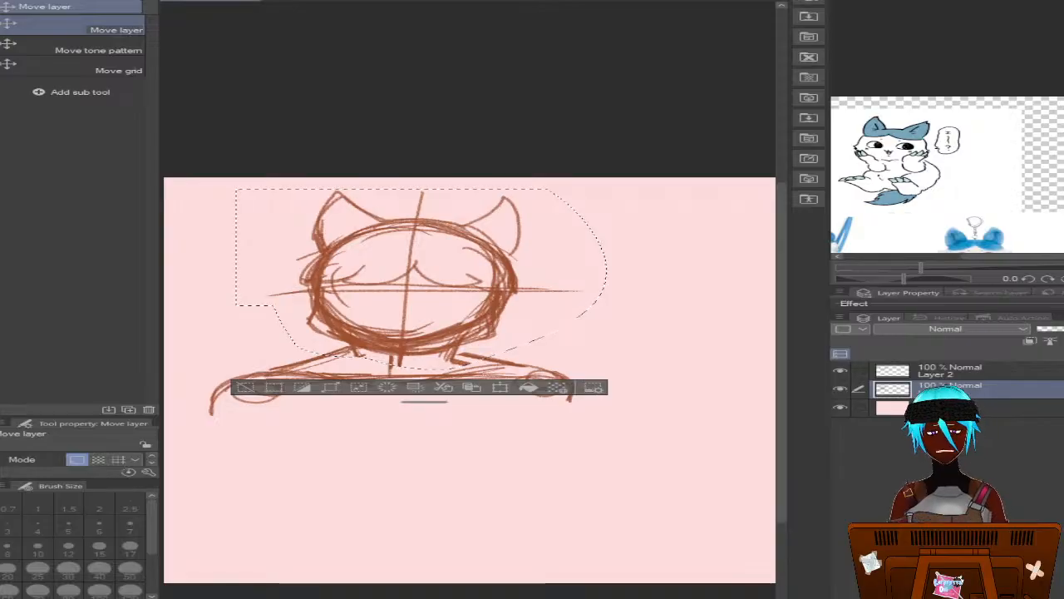
pyautogui.hotkey('ctrl', 'd')
# Erase the displaced neck line fragments beside the neck on Layer 1 with the Hard eraser
pyautogui.press('b')
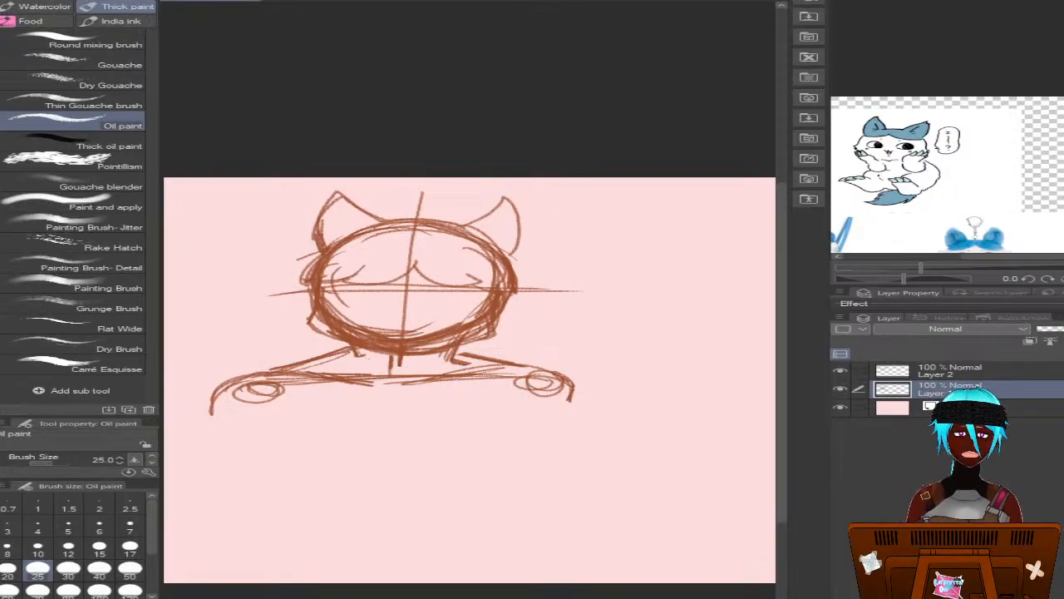
pyautogui.press('p')
pyautogui.press('e')
pyautogui.moveTo(465, 369)
pyautogui.mouseDown()
pyautogui.moveTo(479, 362)
pyautogui.moveTo(453, 358)
pyautogui.mouseUp()
pyautogui.moveTo(329, 353); pyautogui.dragTo(338, 352)
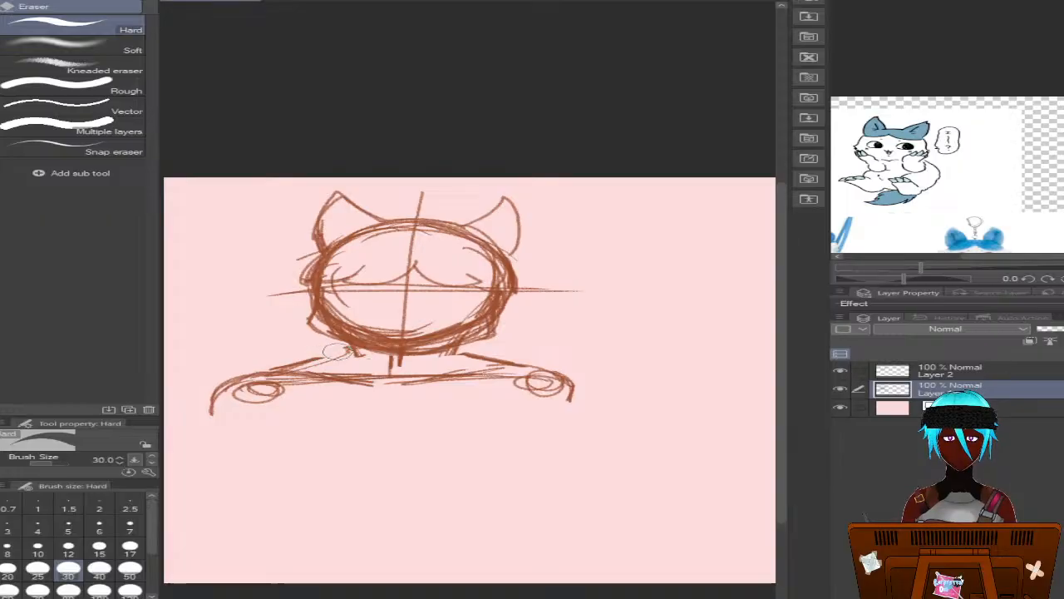
# Redraw the neck base and sloping shoulder lines with the Mechanical pencil, bringing the shoulder ends slightly inward
pyautogui.press('p')
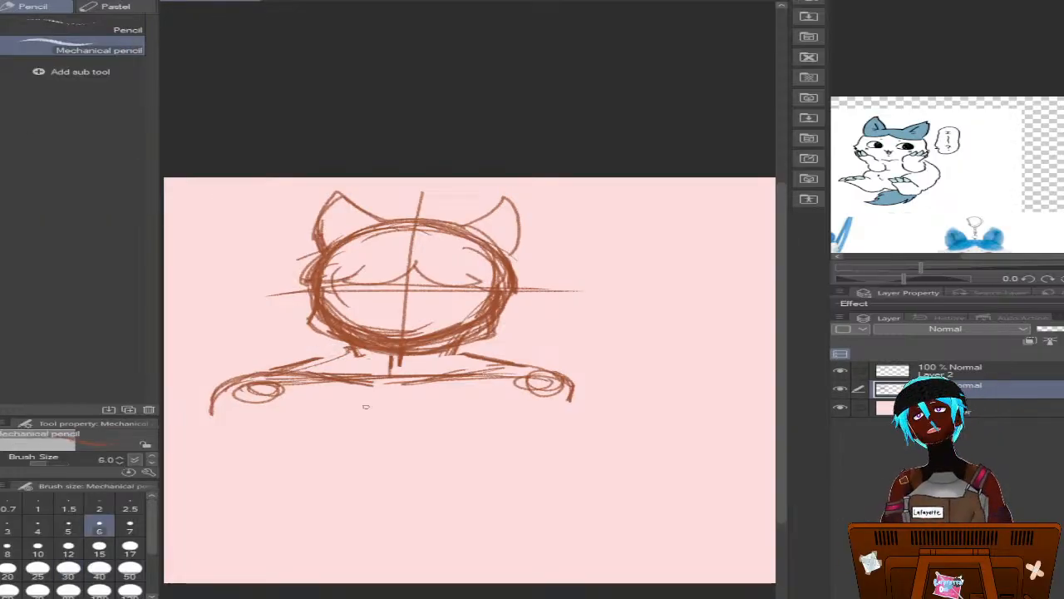
pyautogui.moveTo(358, 354)
pyautogui.mouseDown()
pyautogui.moveTo(291, 371)
pyautogui.moveTo(332, 359)
pyautogui.mouseUp()
pyautogui.moveTo(459, 351)
pyautogui.mouseDown()
pyautogui.moveTo(543, 374)
pyautogui.moveTo(568, 397)
pyautogui.moveTo(544, 375)
pyautogui.moveTo(565, 404)
pyautogui.mouseUp()
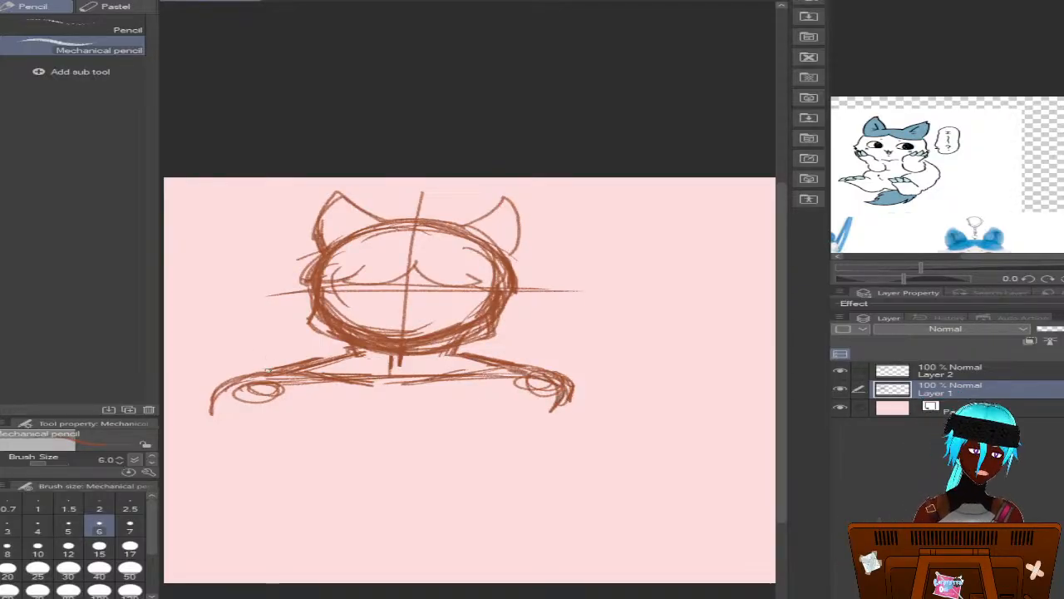
pyautogui.moveTo(272, 378)
pyautogui.mouseDown()
pyautogui.moveTo(244, 418)
pyautogui.moveTo(242, 399)
pyautogui.moveTo(239, 409)
pyautogui.mouseUp()
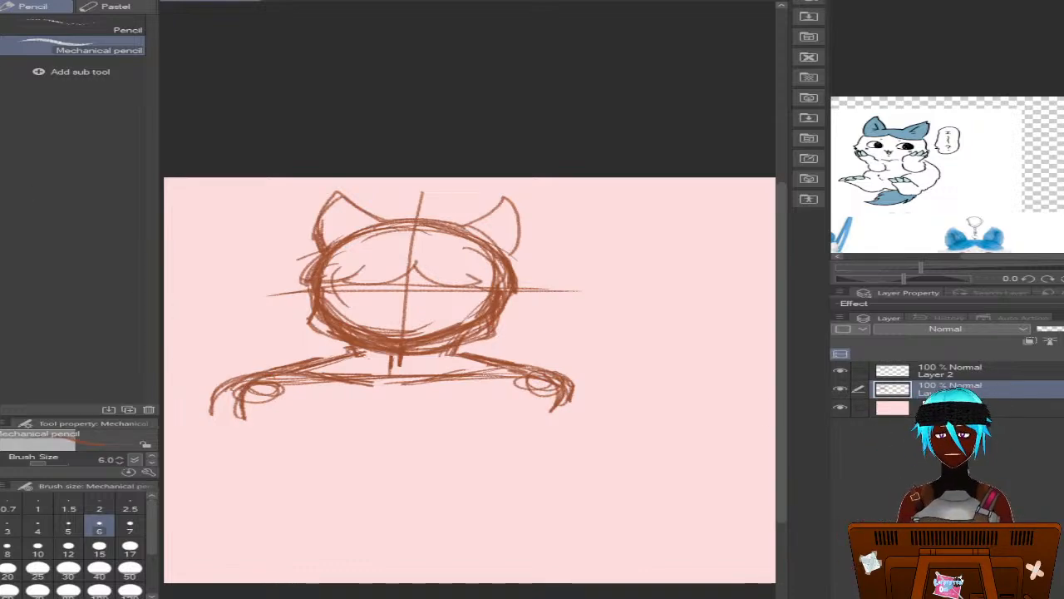
# Erase the old outer shoulder lines, the joint circles, the horizontal shoulder line and the neck's center line
pyautogui.press('e')
pyautogui.moveTo(226, 371)
pyautogui.mouseDown()
pyautogui.moveTo(221, 394)
pyautogui.moveTo(260, 353)
pyautogui.mouseUp()
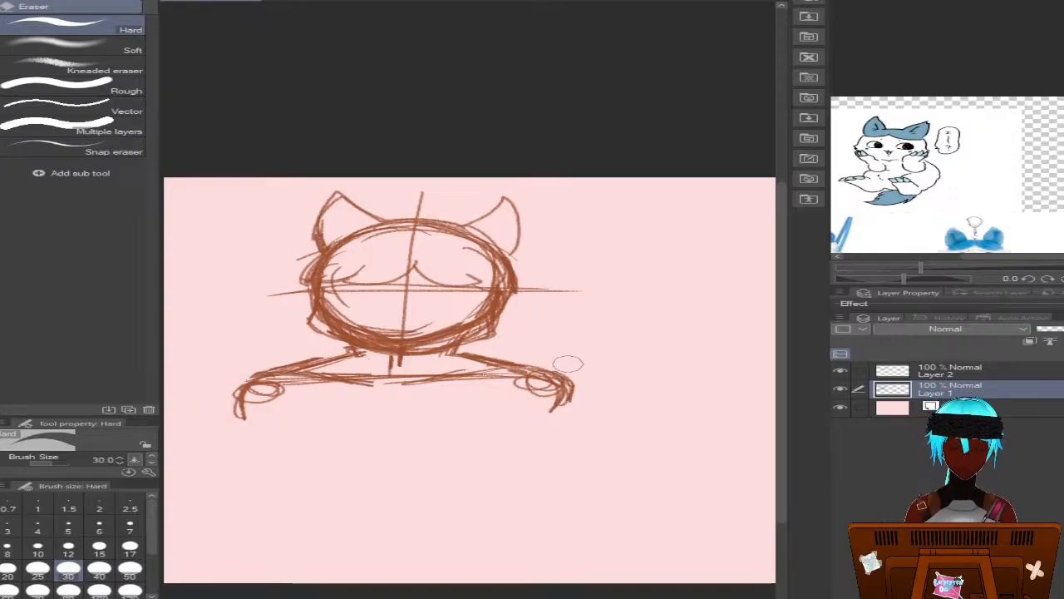
pyautogui.moveTo(587, 406); pyautogui.dragTo(536, 362)
pyautogui.moveTo(582, 397); pyautogui.dragTo(573, 396)
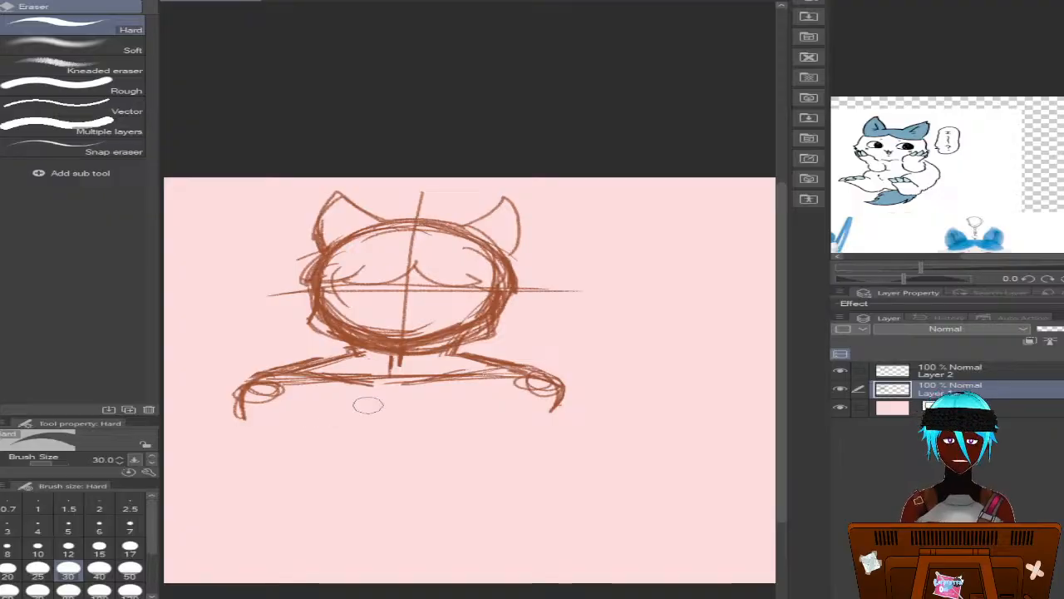
pyautogui.moveTo(368, 405)
pyautogui.mouseDown()
pyautogui.moveTo(333, 382)
pyautogui.moveTo(352, 376)
pyautogui.moveTo(331, 371)
pyautogui.moveTo(276, 395)
pyautogui.moveTo(316, 383)
pyautogui.moveTo(275, 381)
pyautogui.moveTo(368, 376)
pyautogui.moveTo(376, 364)
pyautogui.moveTo(408, 368)
pyautogui.moveTo(409, 385)
pyautogui.moveTo(389, 385)
pyautogui.moveTo(498, 376)
pyautogui.moveTo(475, 378)
pyautogui.moveTo(529, 398)
pyautogui.mouseUp()
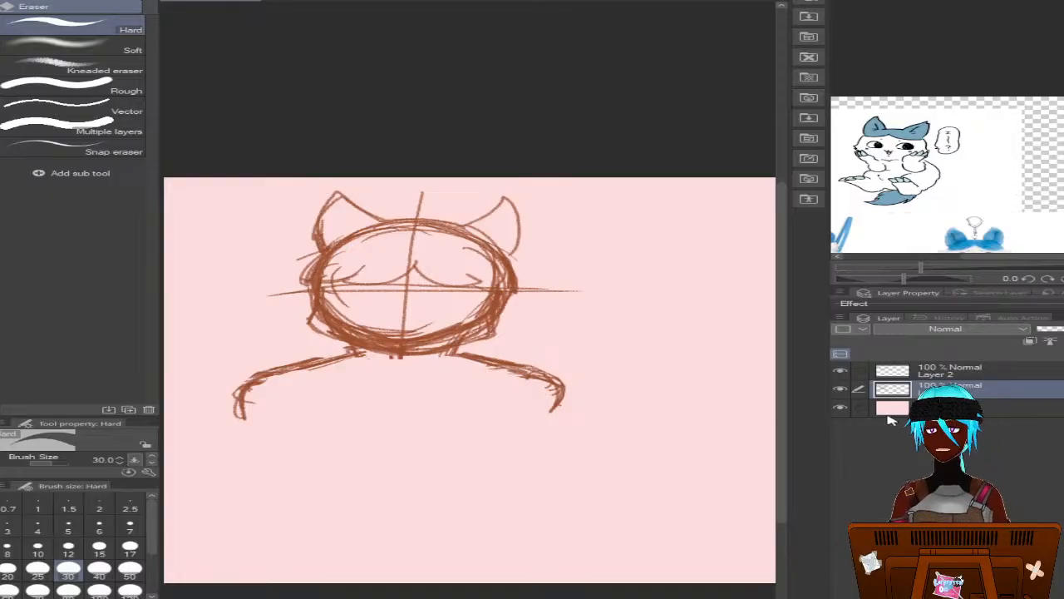
# Return to Layer 2 with the Mechanical pencil, try a curved stroke beside the head, and undo it
pyautogui.click(973, 369)
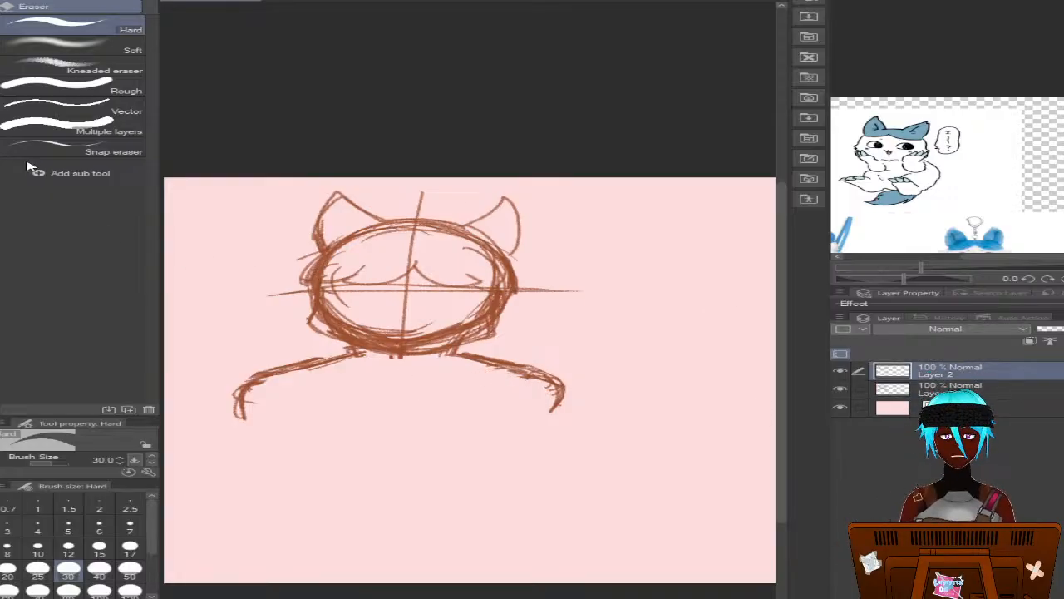
pyautogui.press('p')
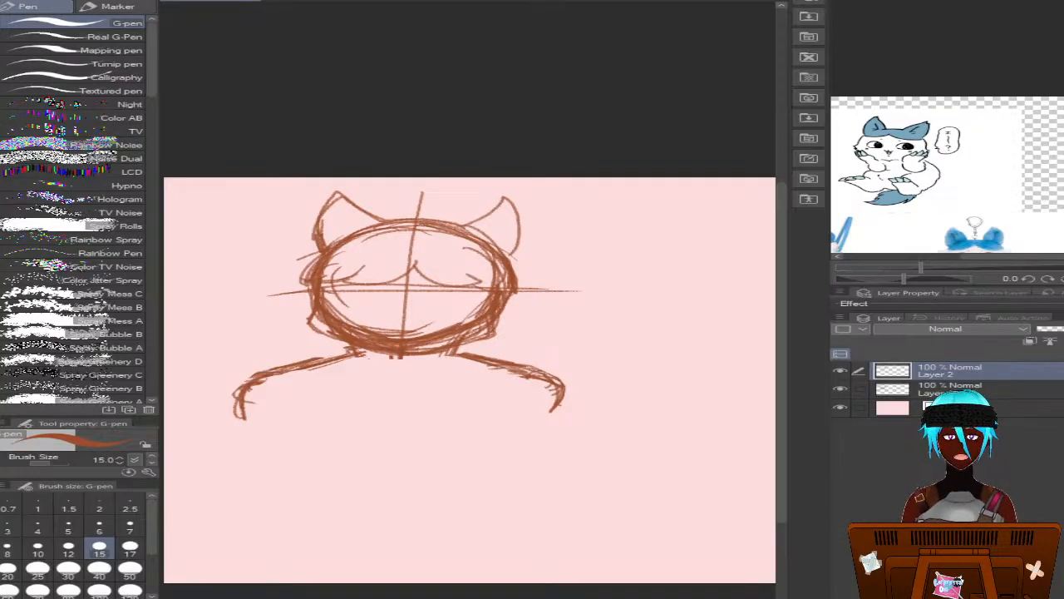
pyautogui.press('p')
pyautogui.press('p')
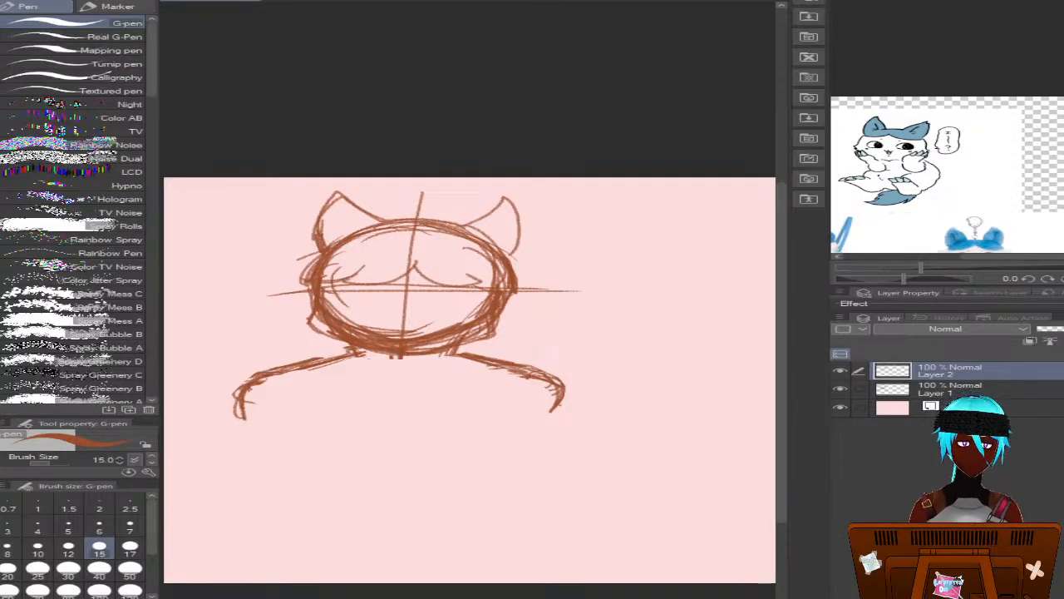
pyautogui.press('p')
pyautogui.moveTo(254, 241); pyautogui.dragTo(232, 247)
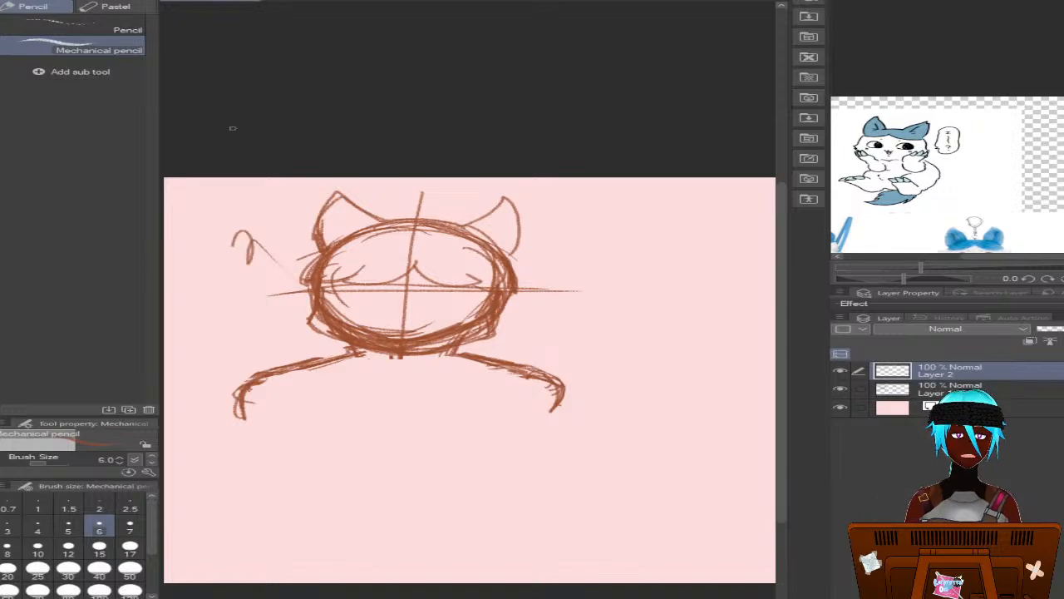
pyautogui.hotkey('ctrl', 'z')
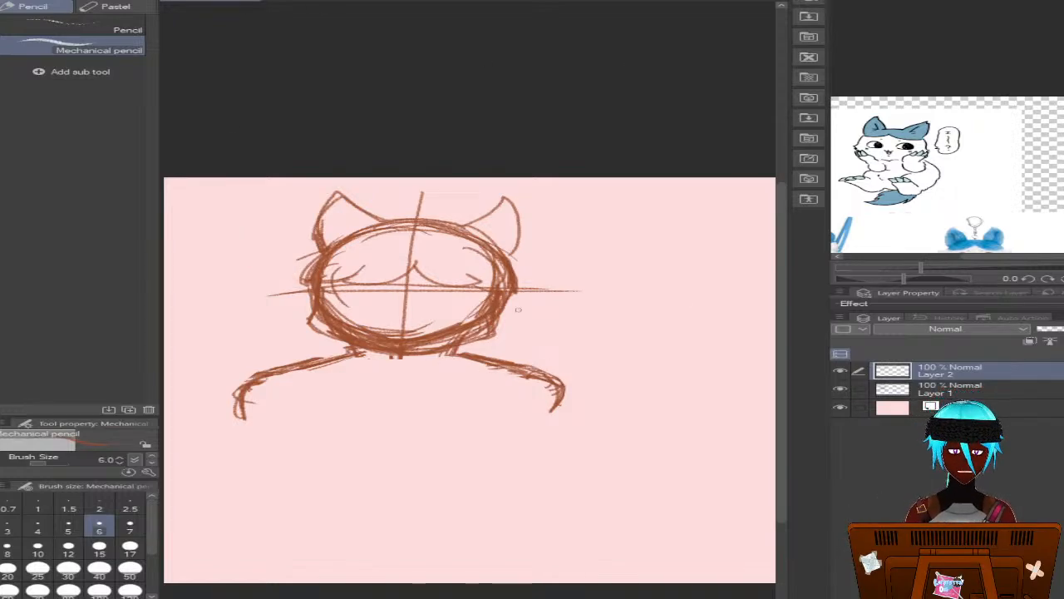
# Draw a second horizontal guide line across the lower face on Layer 1 and make Layer 2 active again
pyautogui.click(918, 387)
pyautogui.moveTo(574, 307); pyautogui.dragTo(277, 311)
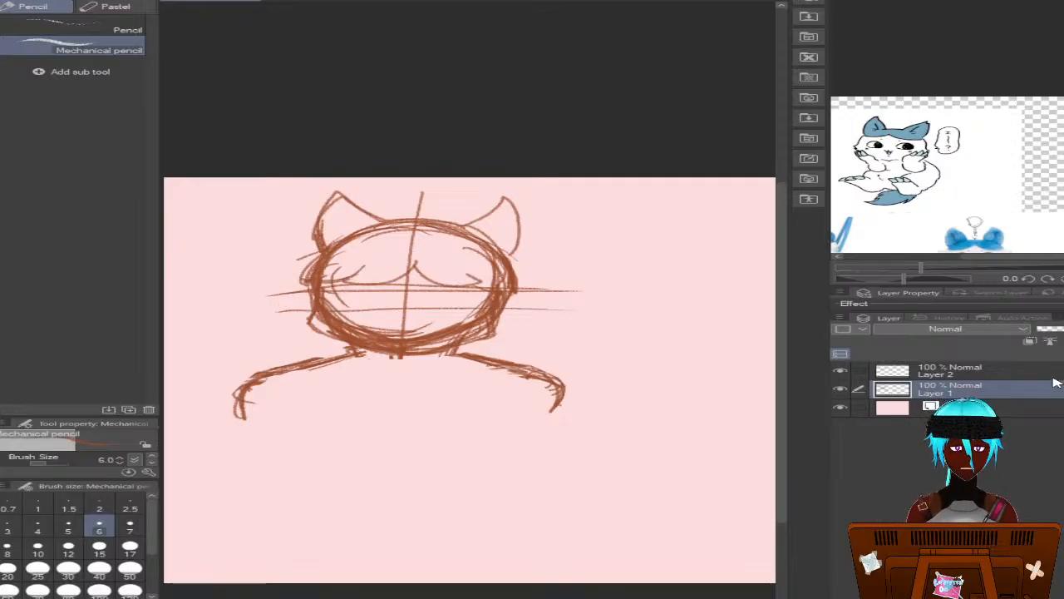
pyautogui.click(1025, 369)
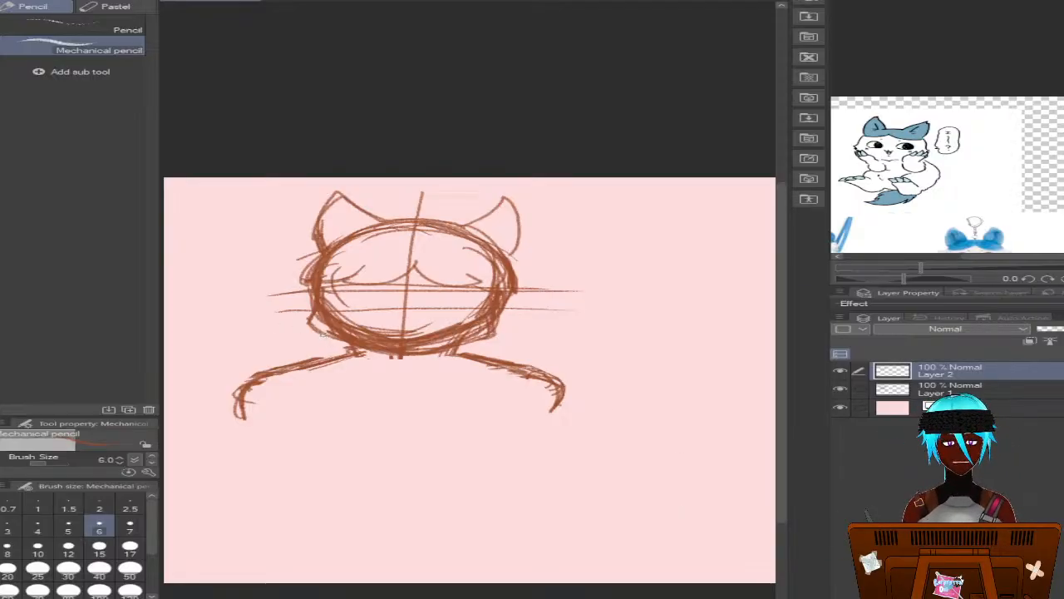
# Try short fur strokes along the lower left cheek, undo them together with the lower guide line, and redo the guide line
pyautogui.moveTo(331, 339); pyautogui.dragTo(344, 348)
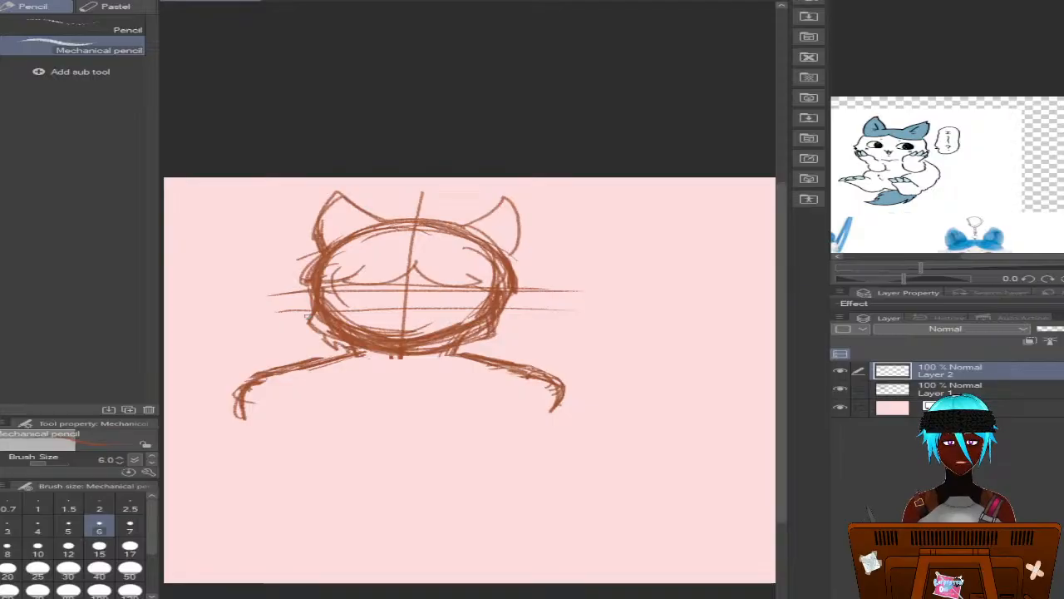
pyautogui.hotkey('ctrl', 'z')
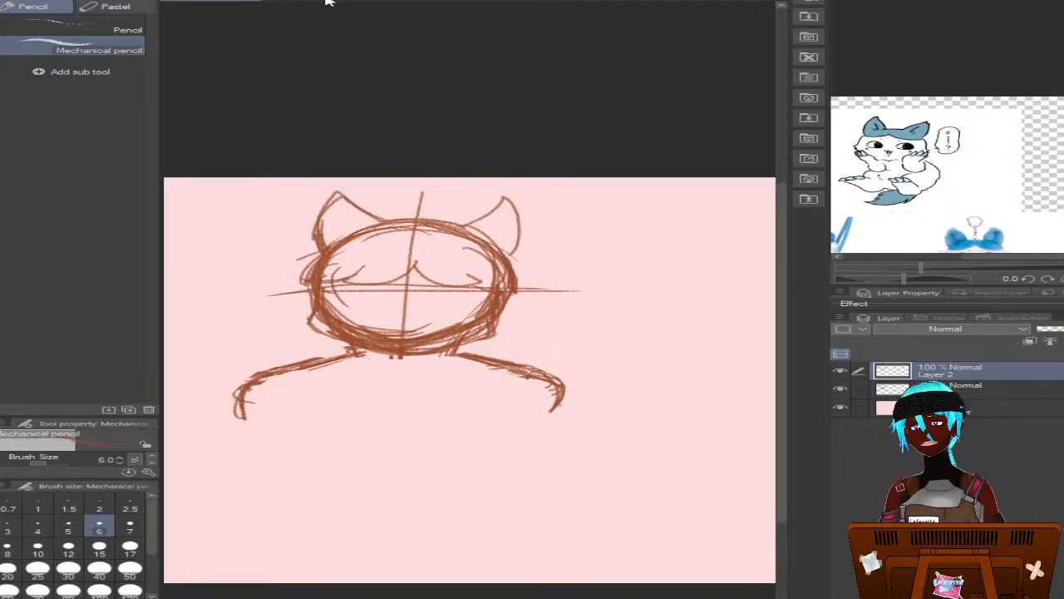
pyautogui.hotkey('ctrl', 'y')
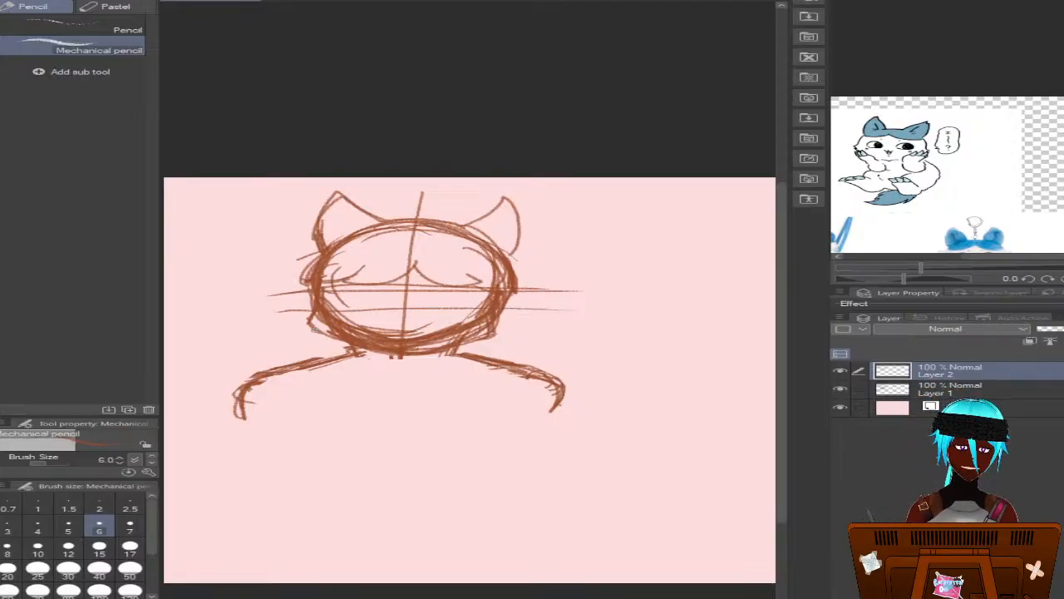
# Erase the thick lower head outline and the lower part of the face's center line on Layer 1, and make Layer 2 active again
pyautogui.hotkey('alt', '[')
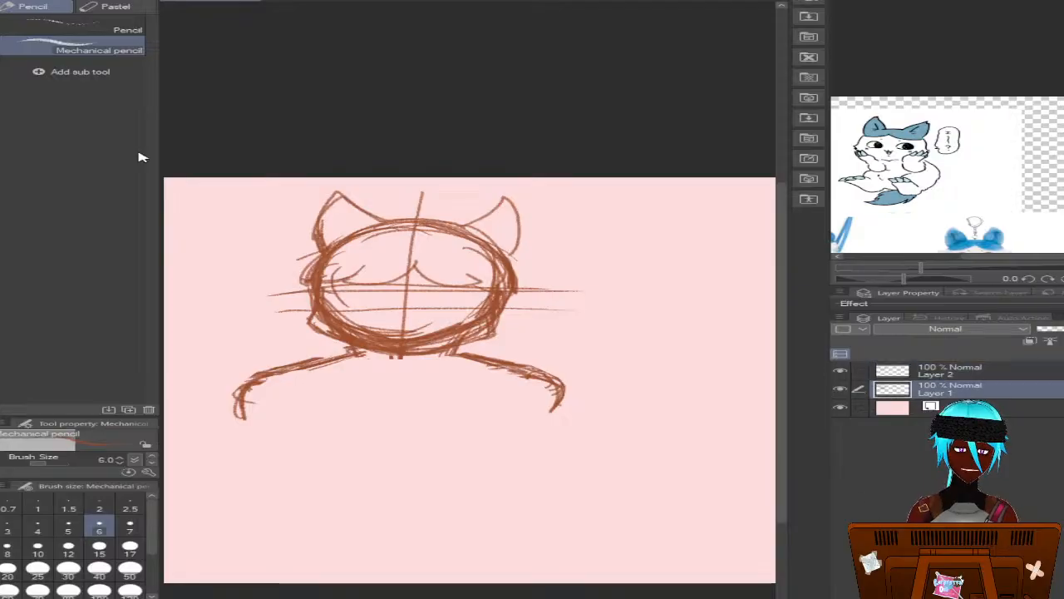
pyautogui.press('e')
pyautogui.moveTo(379, 335)
pyautogui.mouseDown()
pyautogui.moveTo(454, 333)
pyautogui.moveTo(360, 331)
pyautogui.moveTo(331, 324)
pyautogui.moveTo(322, 309)
pyautogui.moveTo(351, 331)
pyautogui.moveTo(453, 339)
pyautogui.moveTo(467, 334)
pyautogui.moveTo(451, 325)
pyautogui.moveTo(468, 325)
pyautogui.mouseUp()
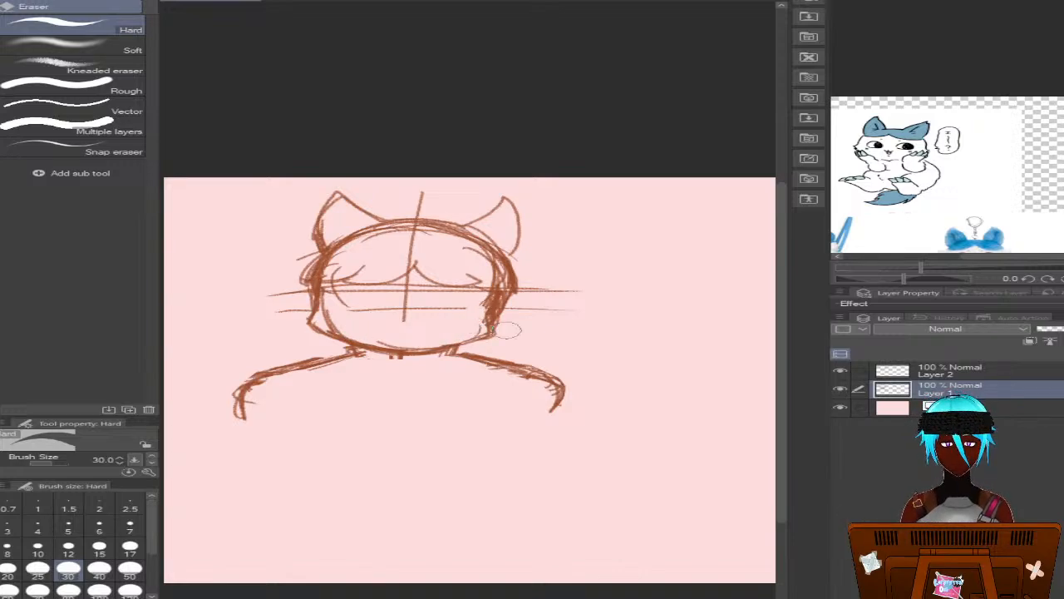
pyautogui.click(948, 371)
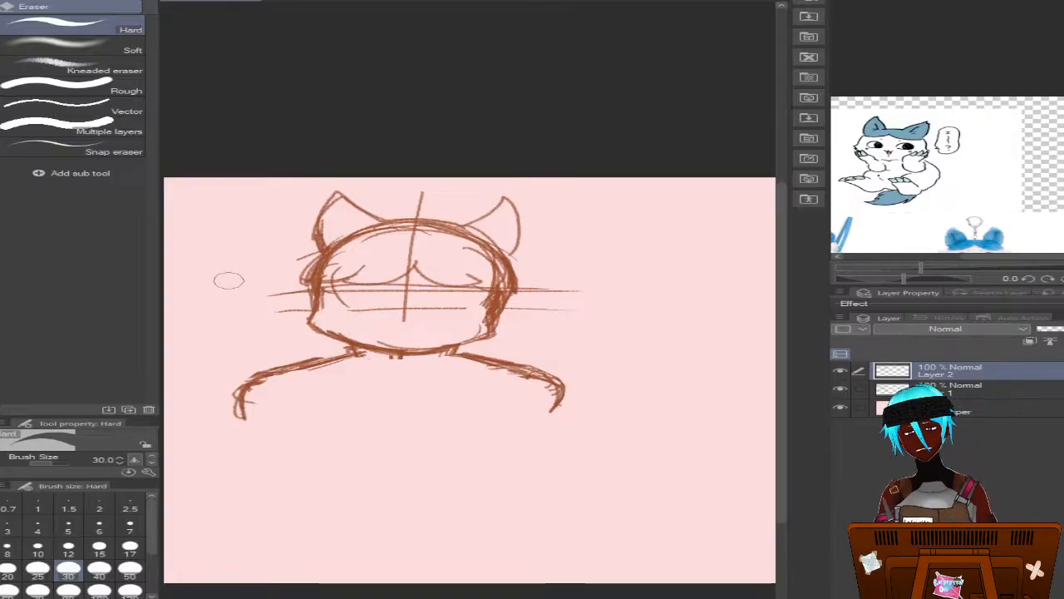
# Redraw the erased part of the lower guide line on Layer 1 with the Mechanical pencil and return to Layer 2
pyautogui.press('p')
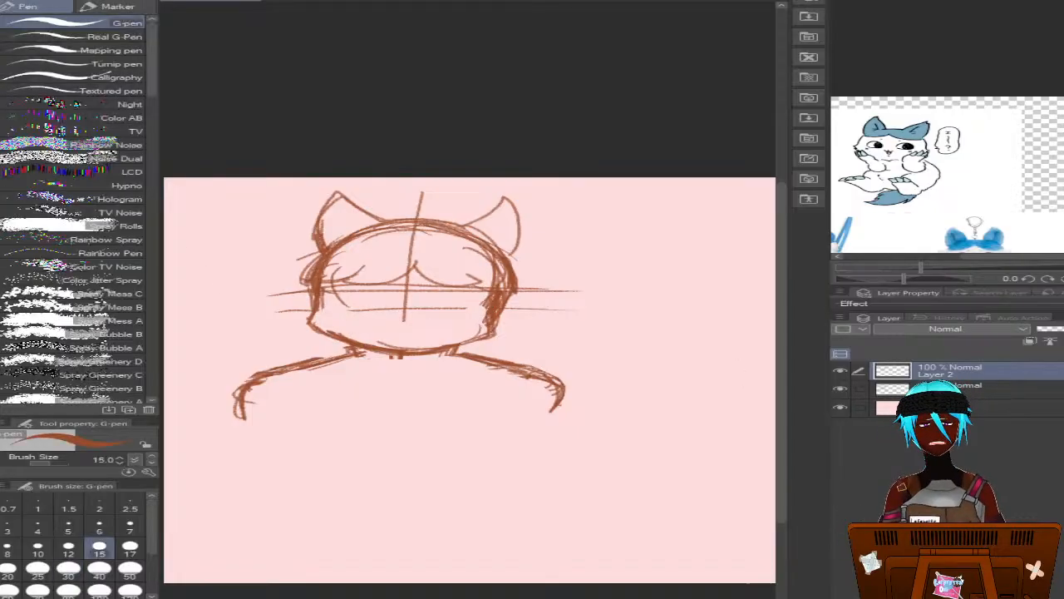
pyautogui.press('p')
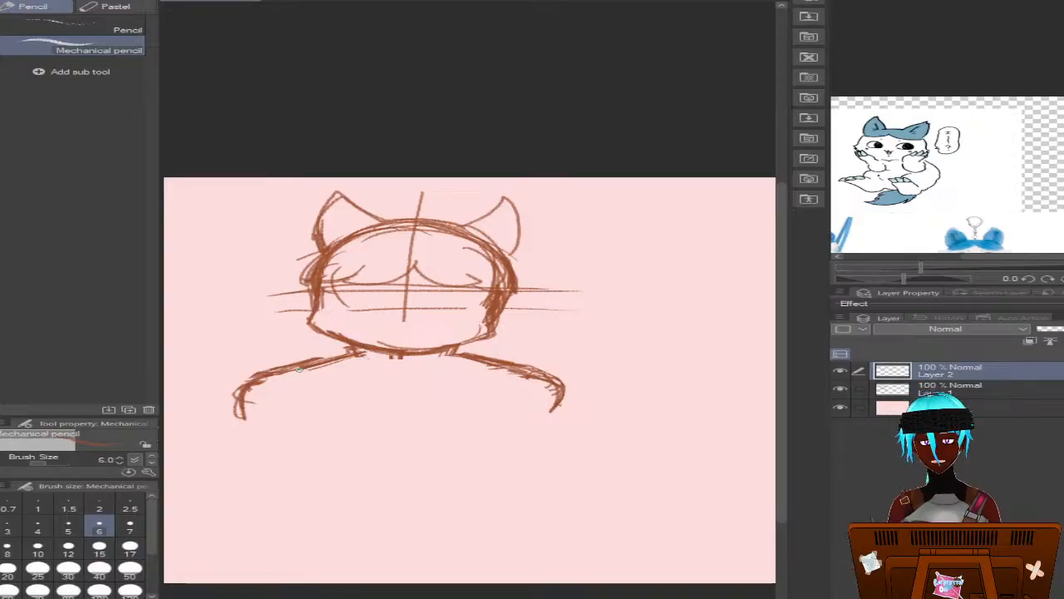
pyautogui.click(926, 395)
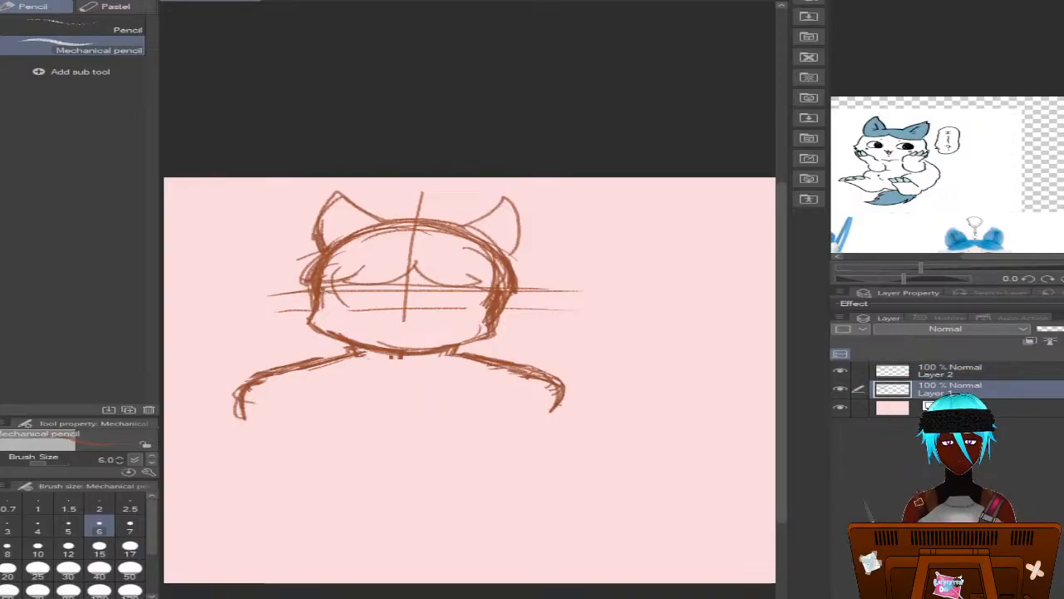
pyautogui.moveTo(363, 310); pyautogui.dragTo(280, 310)
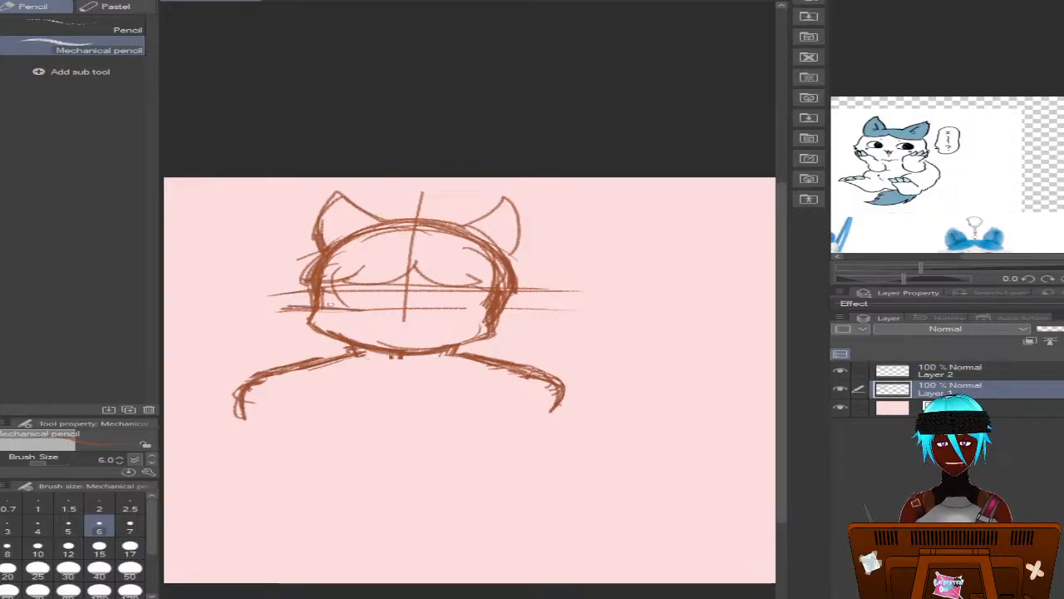
pyautogui.click(930, 374)
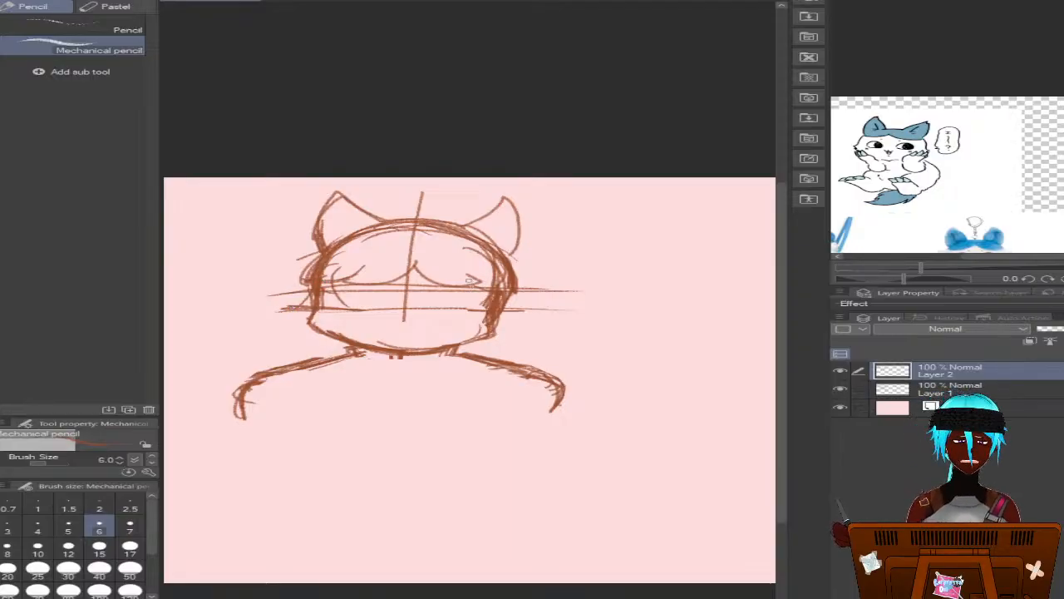
# Try short strokes along both sides of the head outline and undo them
pyautogui.moveTo(506, 268); pyautogui.dragTo(503, 296)
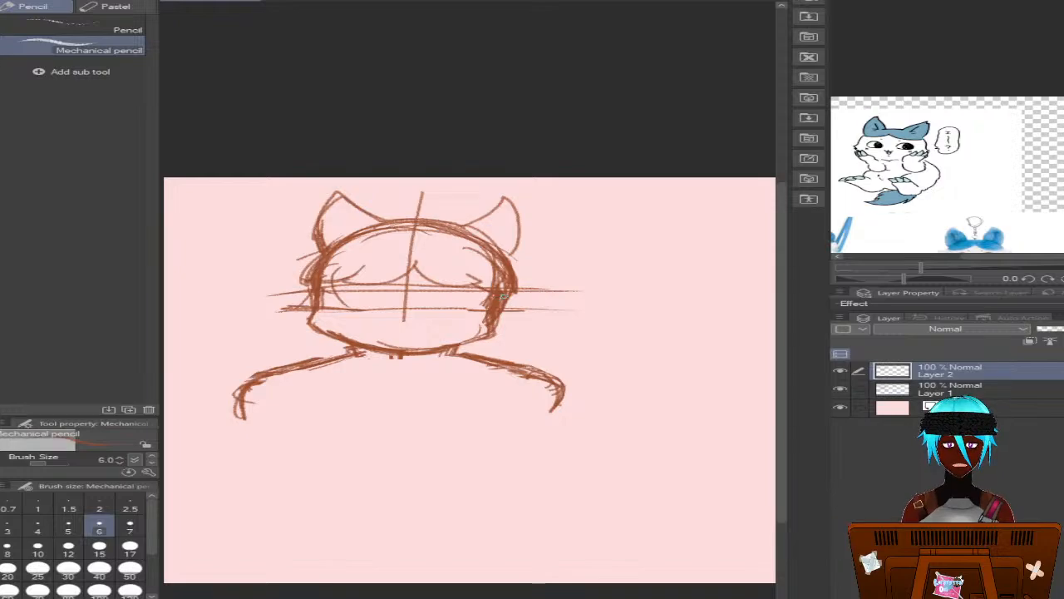
pyautogui.moveTo(325, 291)
pyautogui.mouseDown()
pyautogui.moveTo(322, 319)
pyautogui.moveTo(305, 276)
pyautogui.mouseUp()
pyautogui.hotkey('ctrl', 'z')
pyautogui.hotkey('ctrl', 'z')
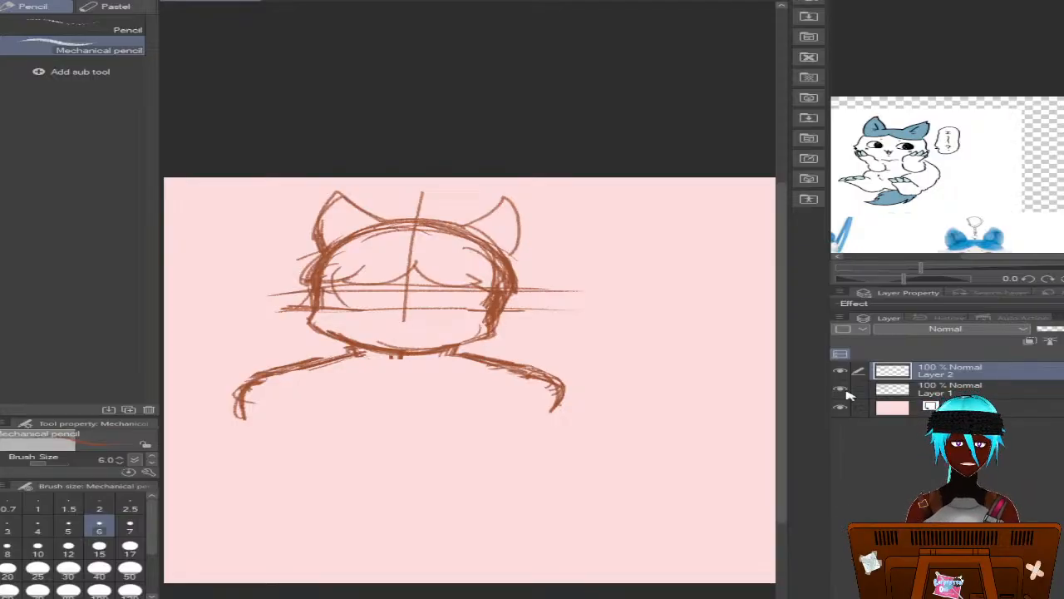
# Extend the face's center line down past the chin on Layer 1 and make Layer 2 active again
pyautogui.click(892, 383)
pyautogui.moveTo(401, 304); pyautogui.dragTo(401, 375)
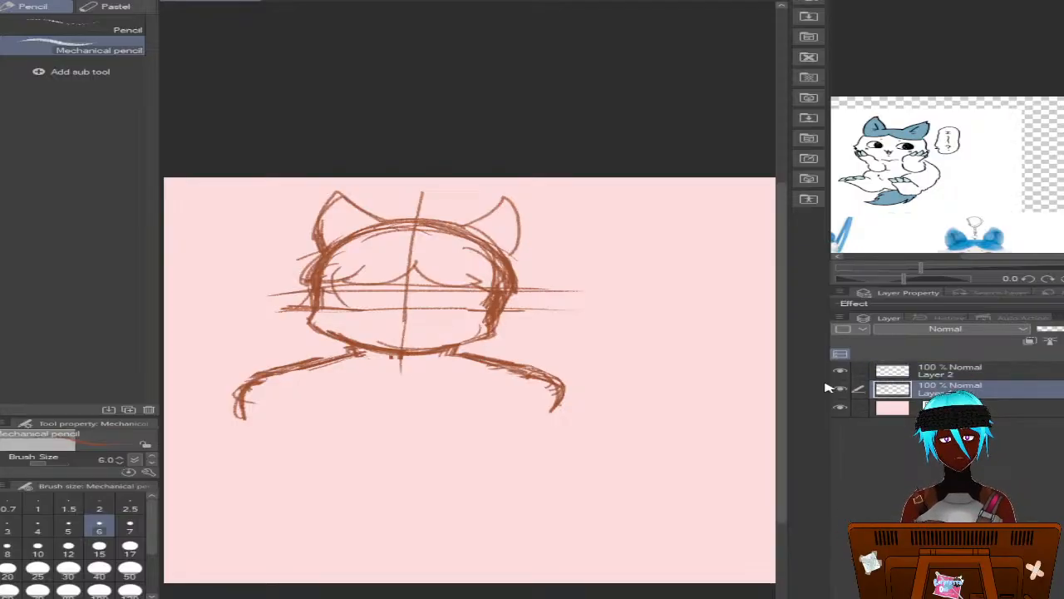
pyautogui.click(897, 370)
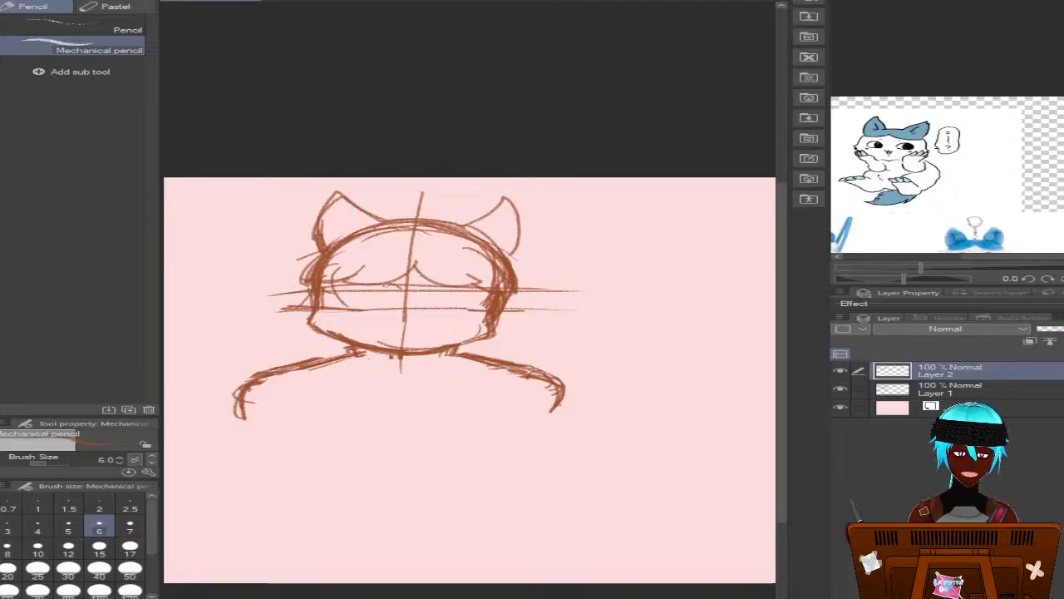
# Draw both eyes on the guide lines with thick upper lash lines and round irises
pyautogui.moveTo(397, 287); pyautogui.dragTo(339, 292)
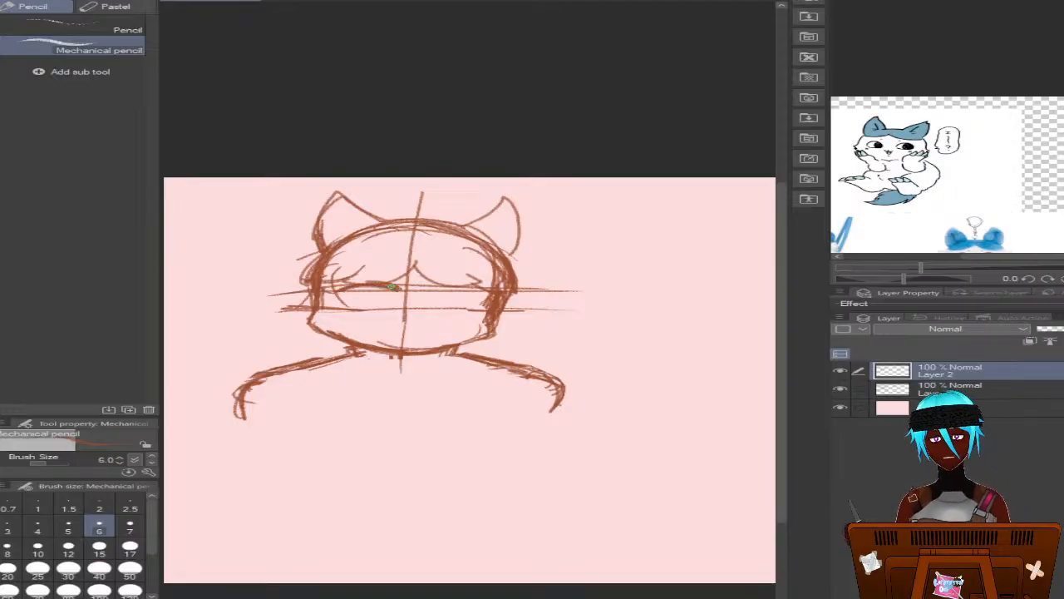
pyautogui.moveTo(427, 290)
pyautogui.mouseDown()
pyautogui.moveTo(497, 291)
pyautogui.moveTo(427, 288)
pyautogui.mouseUp()
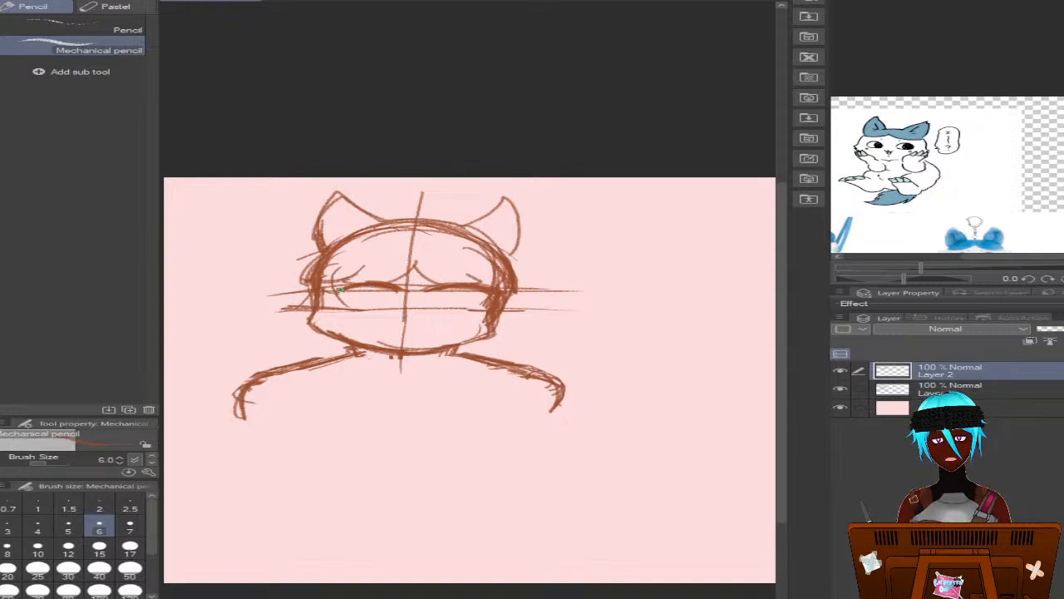
pyautogui.moveTo(379, 282); pyautogui.dragTo(341, 288)
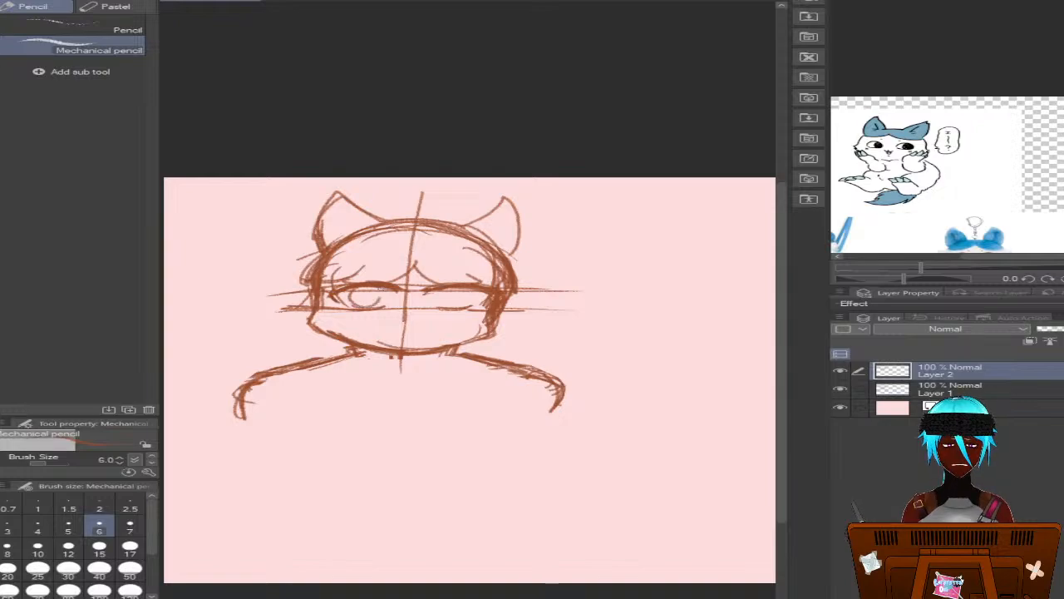
pyautogui.moveTo(370, 283)
pyautogui.mouseDown()
pyautogui.moveTo(384, 298)
pyautogui.moveTo(360, 306)
pyautogui.moveTo(364, 281)
pyautogui.moveTo(356, 304)
pyautogui.moveTo(380, 303)
pyautogui.moveTo(360, 307)
pyautogui.mouseUp()
pyautogui.moveTo(350, 292); pyautogui.dragTo(350, 302)
pyautogui.moveTo(439, 289)
pyautogui.mouseDown()
pyautogui.moveTo(437, 301)
pyautogui.moveTo(457, 307)
pyautogui.moveTo(472, 299)
pyautogui.moveTo(470, 282)
pyautogui.moveTo(452, 308)
pyautogui.moveTo(439, 305)
pyautogui.moveTo(468, 285)
pyautogui.moveTo(454, 307)
pyautogui.moveTo(442, 286)
pyautogui.moveTo(468, 296)
pyautogui.moveTo(463, 286)
pyautogui.mouseUp()
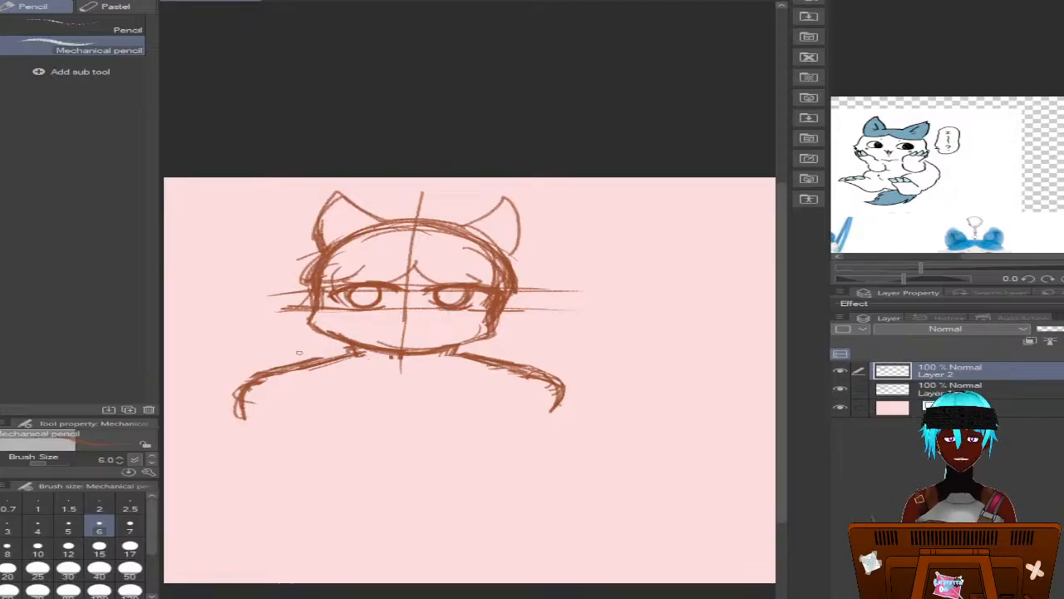
# Sketch a wide V-shaped collar from both shoulders, with its inner and outer edges meeting at a point below the chin
pyautogui.moveTo(344, 359); pyautogui.dragTo(383, 395)
pyautogui.moveTo(475, 360); pyautogui.dragTo(405, 405)
pyautogui.moveTo(453, 379); pyautogui.dragTo(409, 402)
pyautogui.moveTo(339, 359); pyautogui.dragTo(399, 403)
pyautogui.moveTo(353, 370)
pyautogui.mouseDown()
pyautogui.moveTo(388, 397)
pyautogui.moveTo(305, 363)
pyautogui.mouseUp()
pyautogui.moveTo(397, 400)
pyautogui.mouseDown()
pyautogui.moveTo(405, 404)
pyautogui.moveTo(298, 369)
pyautogui.moveTo(355, 358)
pyautogui.moveTo(323, 382)
pyautogui.moveTo(404, 407)
pyautogui.moveTo(507, 380)
pyautogui.mouseUp()
pyautogui.moveTo(449, 397); pyautogui.dragTo(528, 368)
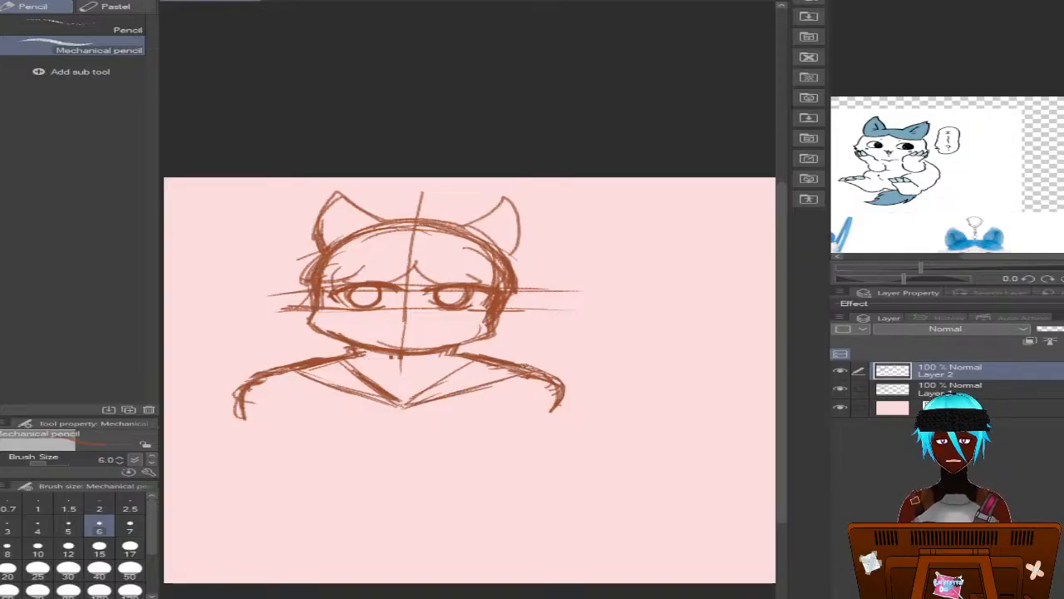
pyautogui.moveTo(391, 404); pyautogui.dragTo(409, 406)
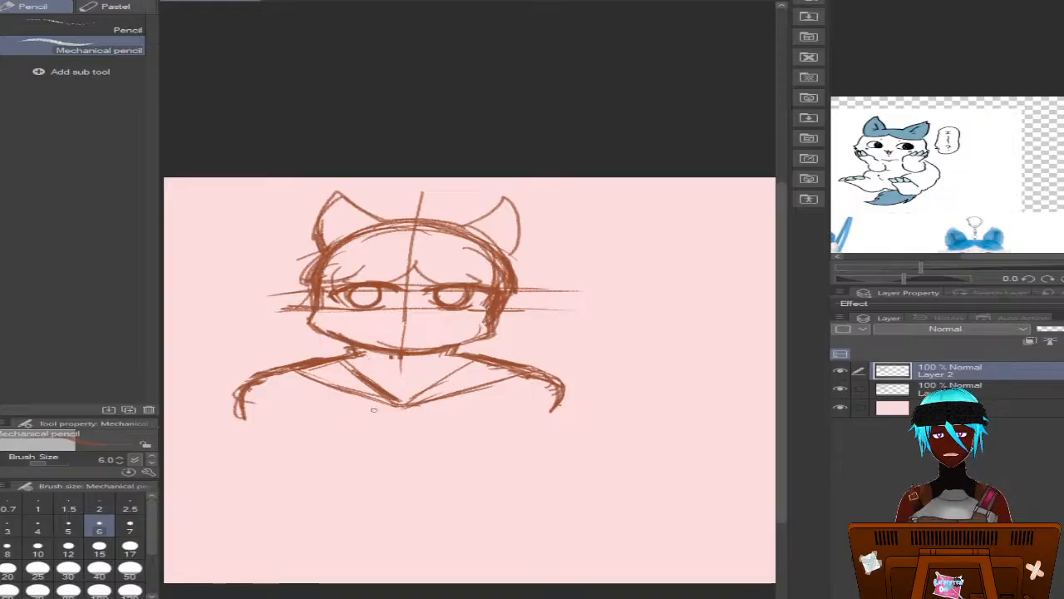
# Add diagonal fold strokes inside both sides of the V-shaped collar
pyautogui.moveTo(328, 366)
pyautogui.mouseDown()
pyautogui.moveTo(381, 394)
pyautogui.moveTo(311, 364)
pyautogui.moveTo(329, 377)
pyautogui.moveTo(453, 388)
pyautogui.moveTo(473, 366)
pyautogui.moveTo(498, 361)
pyautogui.moveTo(422, 387)
pyautogui.moveTo(495, 371)
pyautogui.moveTo(427, 398)
pyautogui.mouseUp()
pyautogui.moveTo(488, 376); pyautogui.dragTo(406, 404)
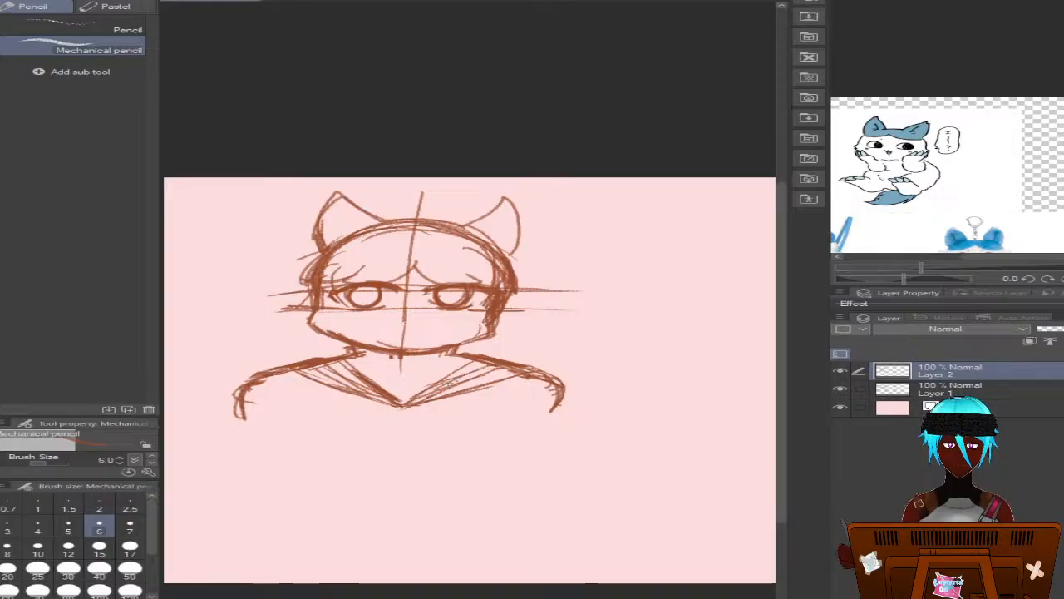
pyautogui.moveTo(459, 380); pyautogui.dragTo(434, 393)
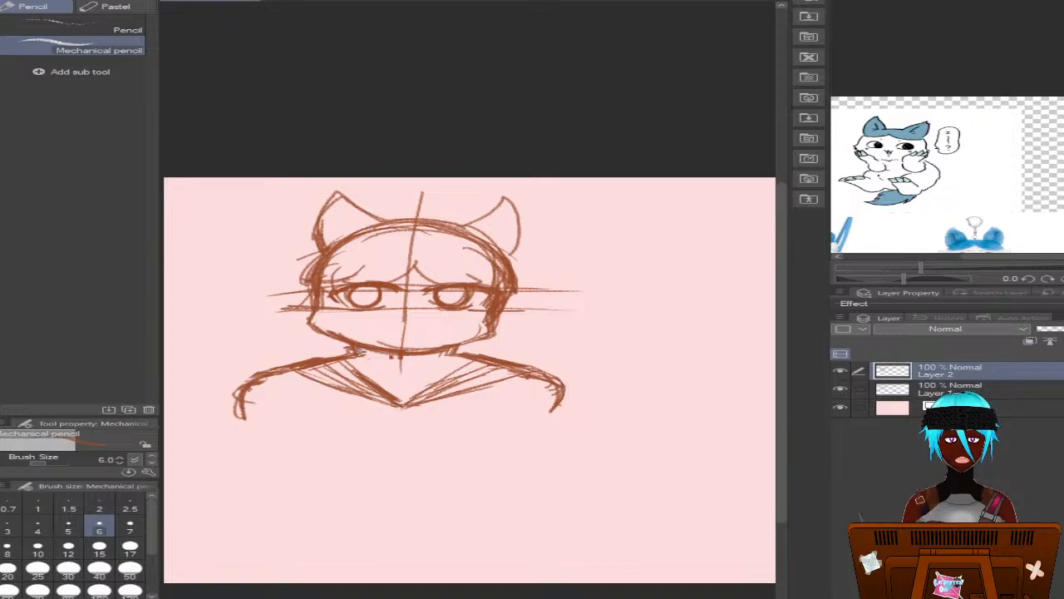
# Draw a curved neckline below the chin between the two sides of the collar
pyautogui.moveTo(359, 356)
pyautogui.mouseDown()
pyautogui.moveTo(441, 363)
pyautogui.moveTo(384, 377)
pyautogui.moveTo(363, 367)
pyautogui.moveTo(391, 374)
pyautogui.mouseUp()
pyautogui.moveTo(357, 356); pyautogui.dragTo(397, 370)
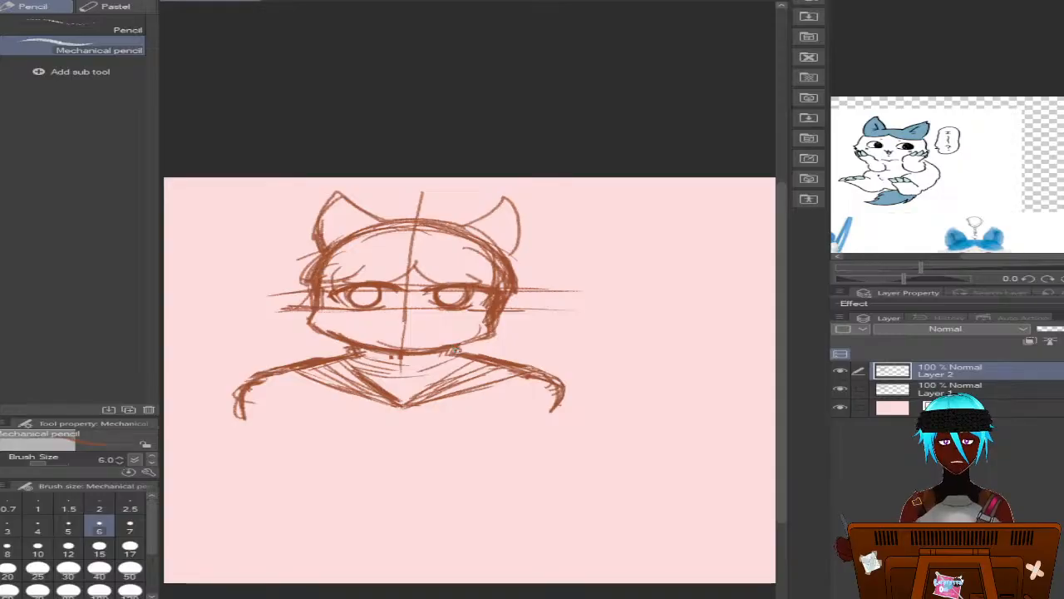
pyautogui.moveTo(458, 358)
pyautogui.mouseDown()
pyautogui.moveTo(364, 360)
pyautogui.moveTo(422, 367)
pyautogui.mouseUp()
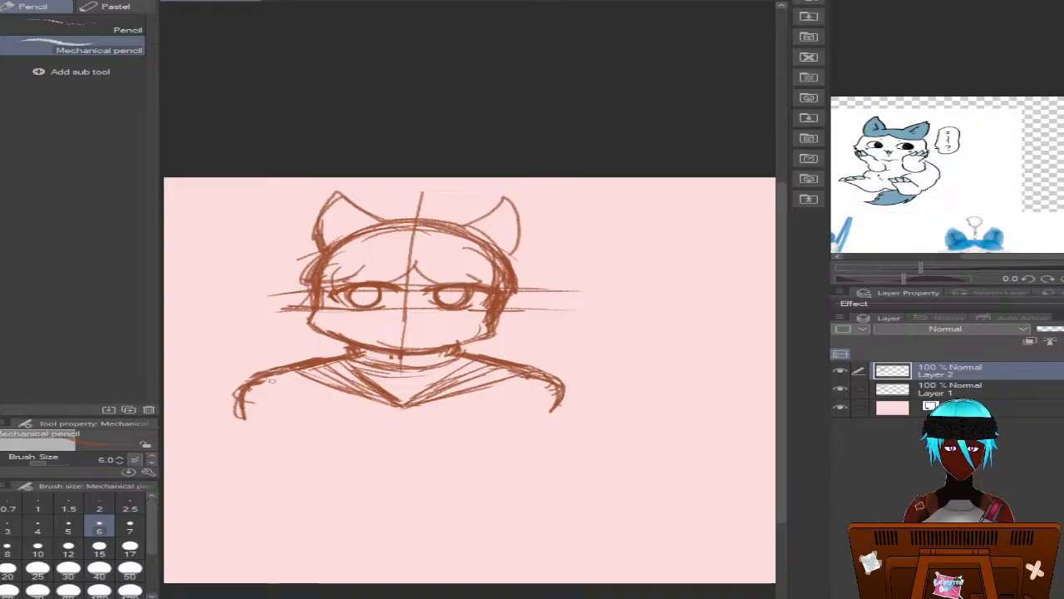
# Draw curved arm lines inside both shoulders and reinforce the jawline from cheek to cheek
pyautogui.moveTo(285, 389); pyautogui.dragTo(291, 420)
pyautogui.moveTo(542, 369); pyautogui.dragTo(504, 409)
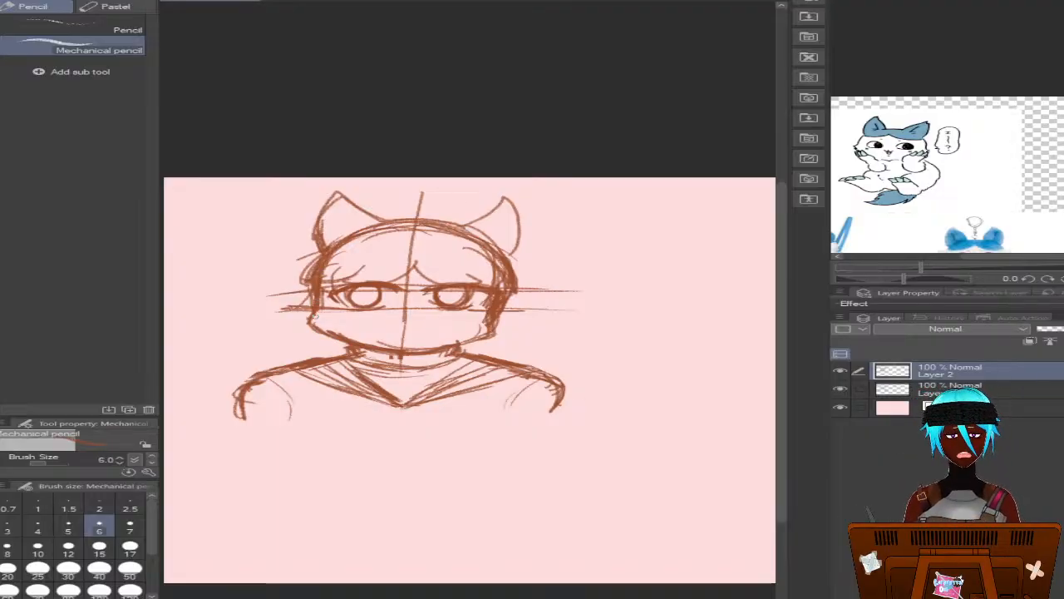
pyautogui.moveTo(321, 332)
pyautogui.mouseDown()
pyautogui.moveTo(404, 349)
pyautogui.moveTo(385, 347)
pyautogui.moveTo(457, 344)
pyautogui.moveTo(430, 349)
pyautogui.moveTo(489, 341)
pyautogui.mouseUp()
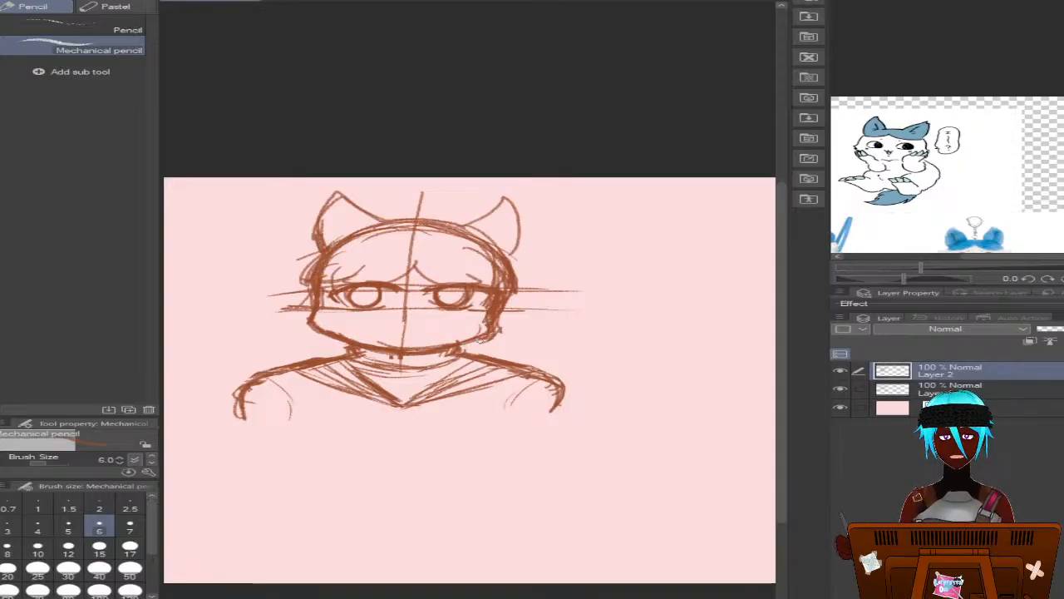
# Erase the center line and the guide lines inside the face and the center line above the head on Layer 1
pyautogui.click(925, 388)
pyautogui.press('e')
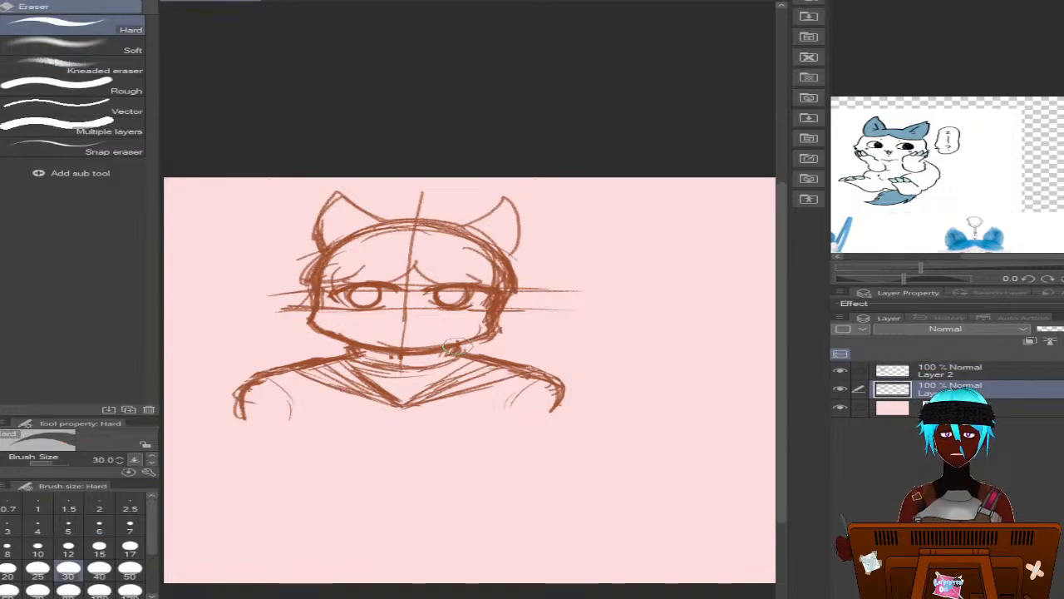
pyautogui.moveTo(391, 341); pyautogui.dragTo(405, 275)
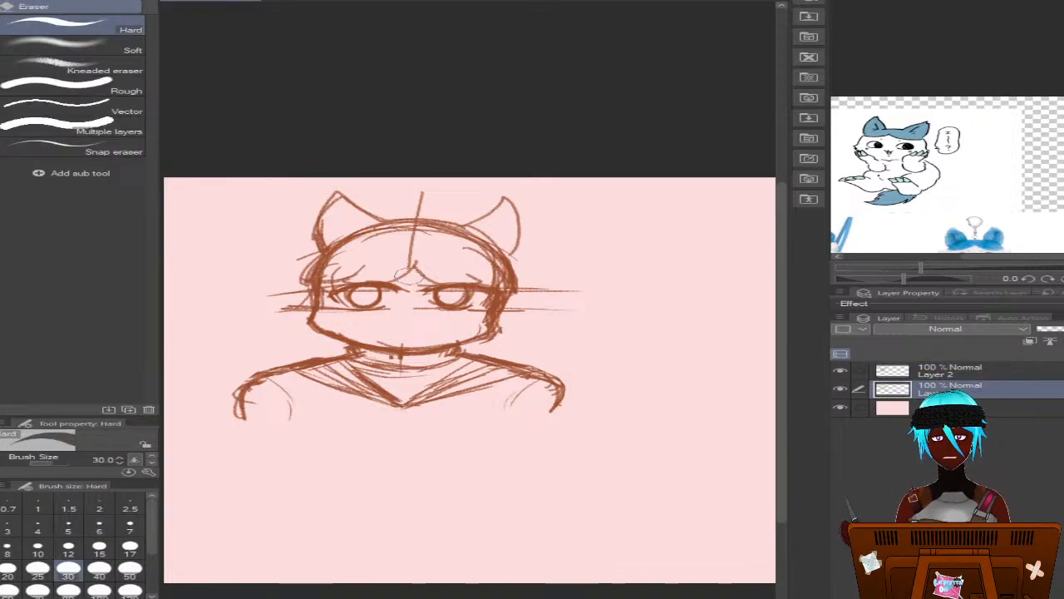
pyautogui.moveTo(366, 312); pyautogui.dragTo(328, 298)
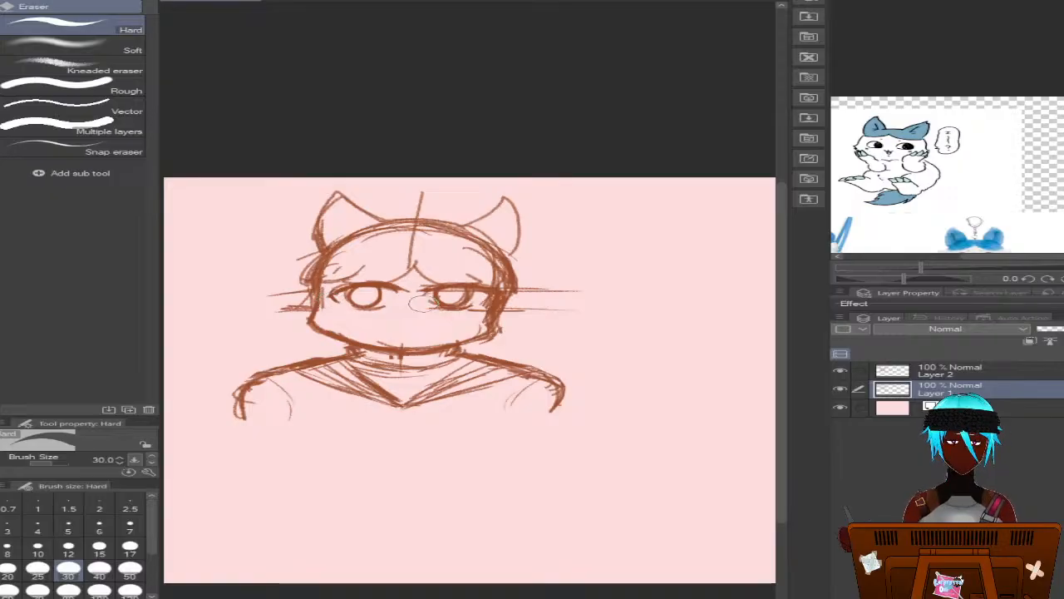
pyautogui.moveTo(423, 299)
pyautogui.mouseDown()
pyautogui.moveTo(472, 277)
pyautogui.moveTo(476, 319)
pyautogui.mouseUp()
pyautogui.moveTo(394, 226)
pyautogui.mouseDown()
pyautogui.moveTo(416, 254)
pyautogui.moveTo(428, 201)
pyautogui.mouseUp()
pyautogui.hotkey('ctrl', 'z')
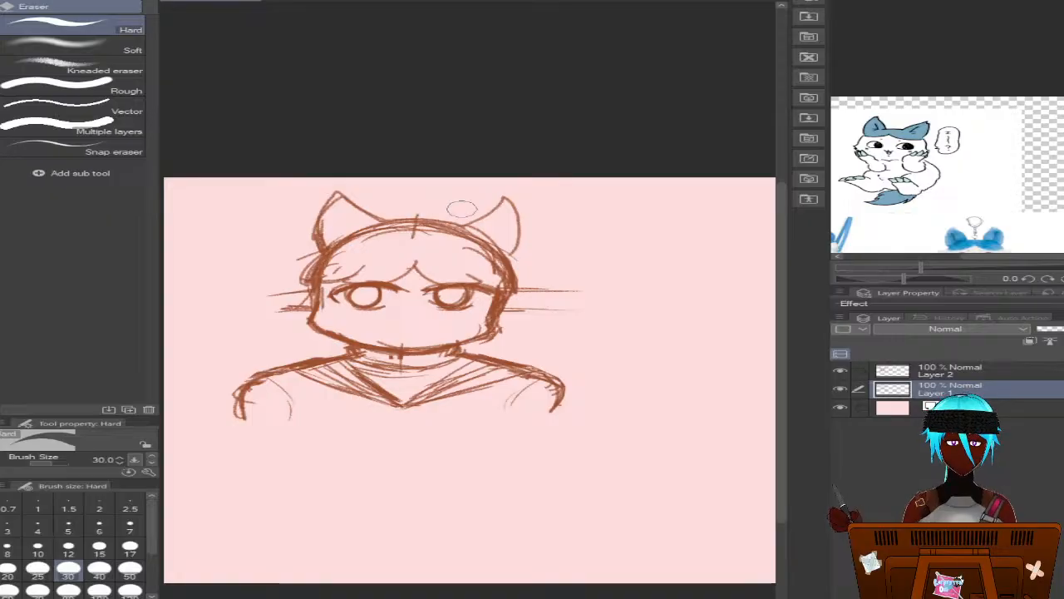
# Draw two short oval eyebrows above the eyes on Layer 2 with the Mechanical pencil, redoing the right one
pyautogui.click(948, 370)
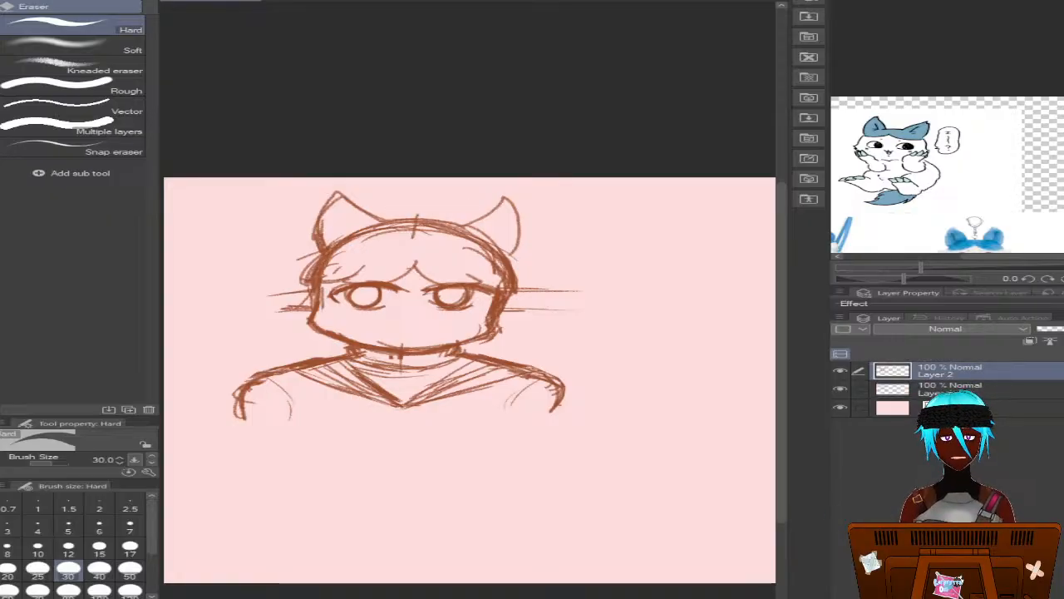
pyautogui.press('p')
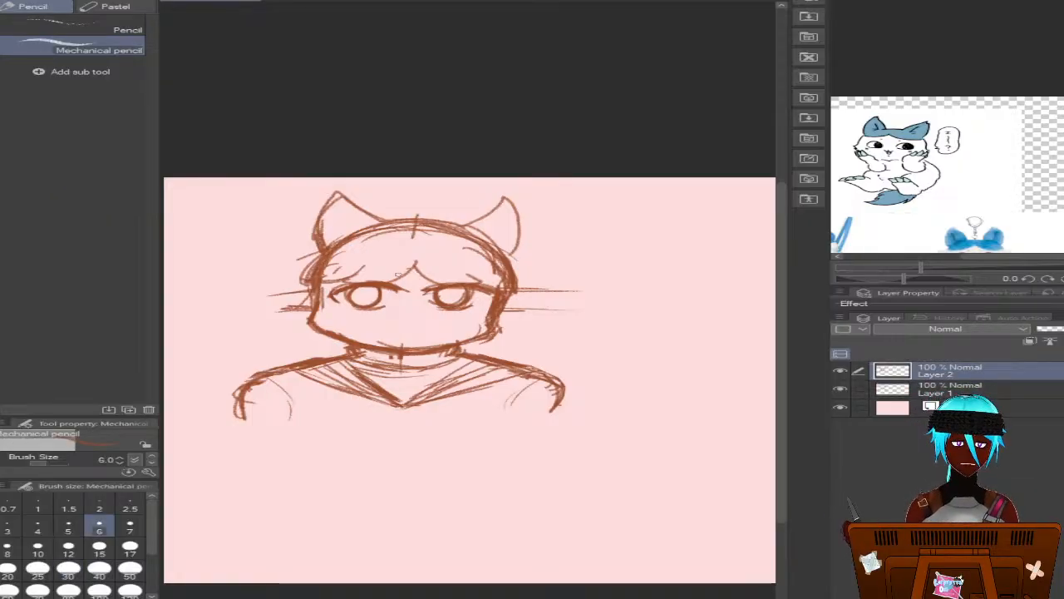
pyautogui.moveTo(380, 275); pyautogui.dragTo(406, 272)
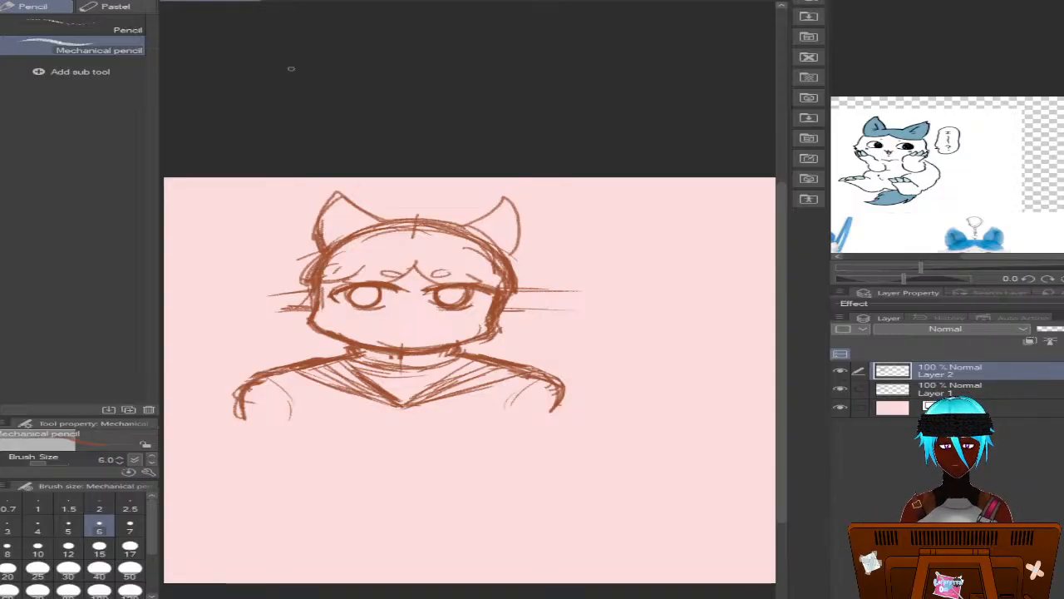
pyautogui.hotkey('ctrl', 'z')
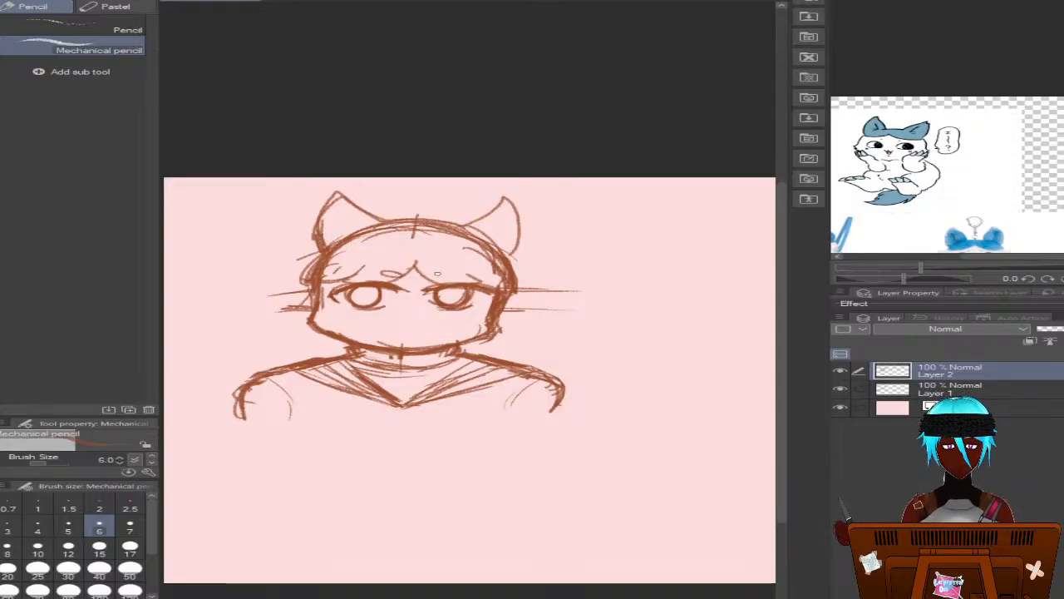
pyautogui.moveTo(442, 275); pyautogui.dragTo(427, 271)
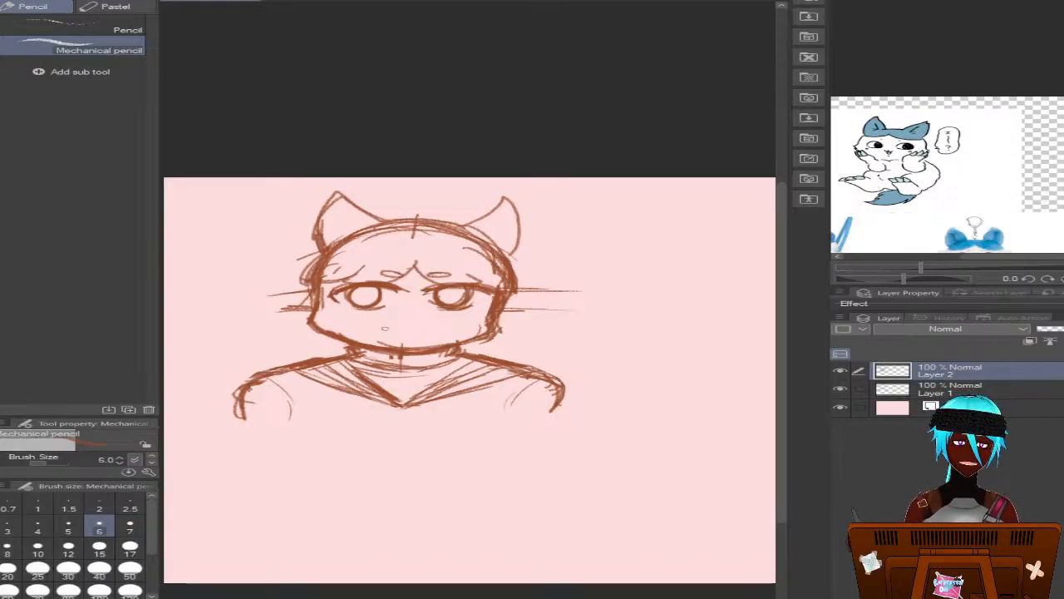
# Draw a wavy cat mouth and a small rounded triangular nose above it
pyautogui.moveTo(404, 330); pyautogui.dragTo(439, 328)
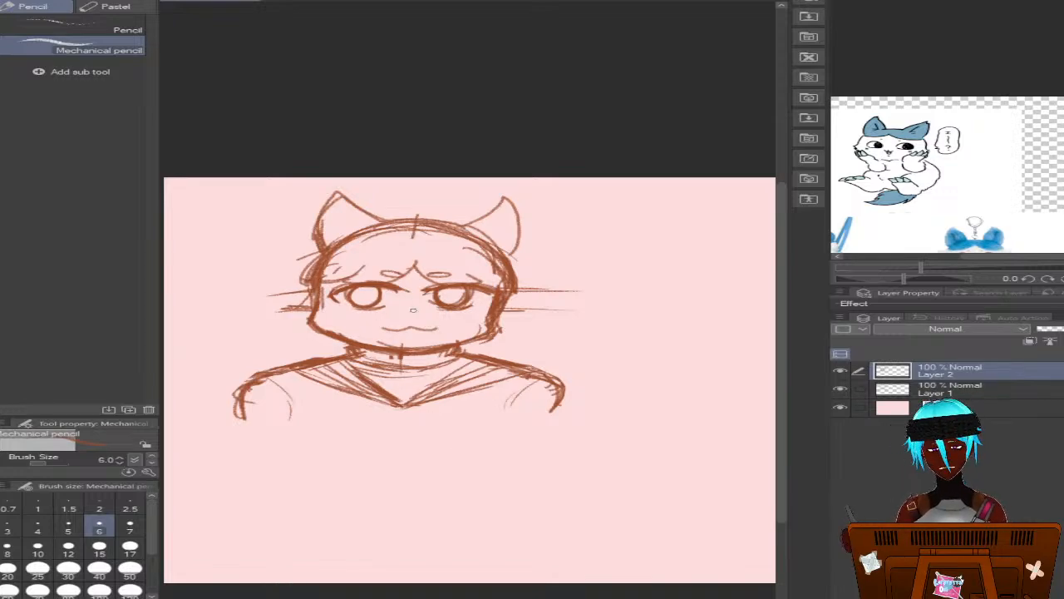
pyautogui.moveTo(412, 313); pyautogui.dragTo(420, 309)
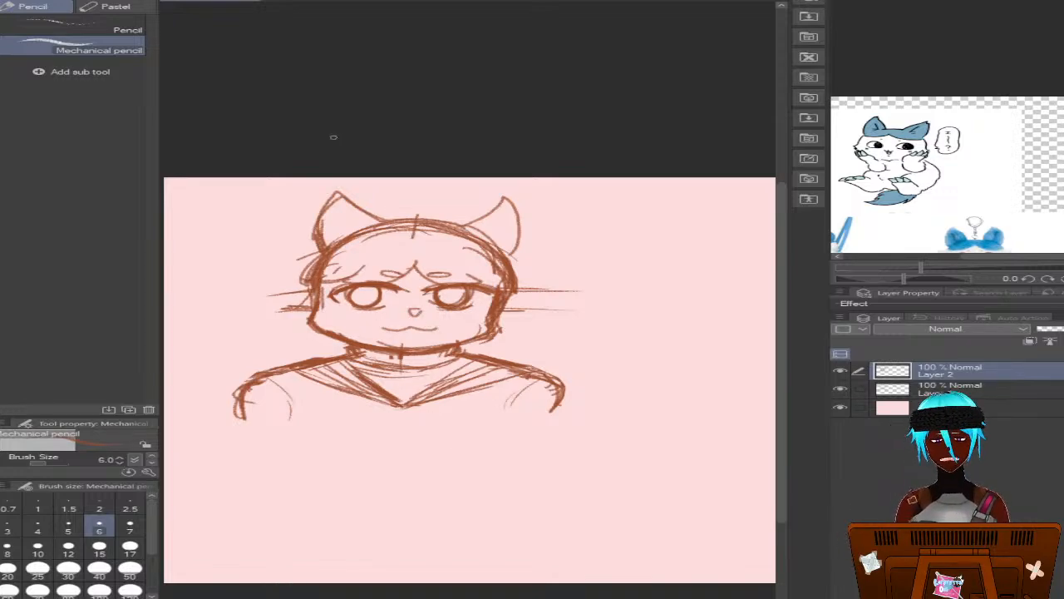
# Undo the nose outline strokes, leaving a small dash, and draw a flat oval blush mark on each cheek
pyautogui.hotkey('ctrl', 'z')
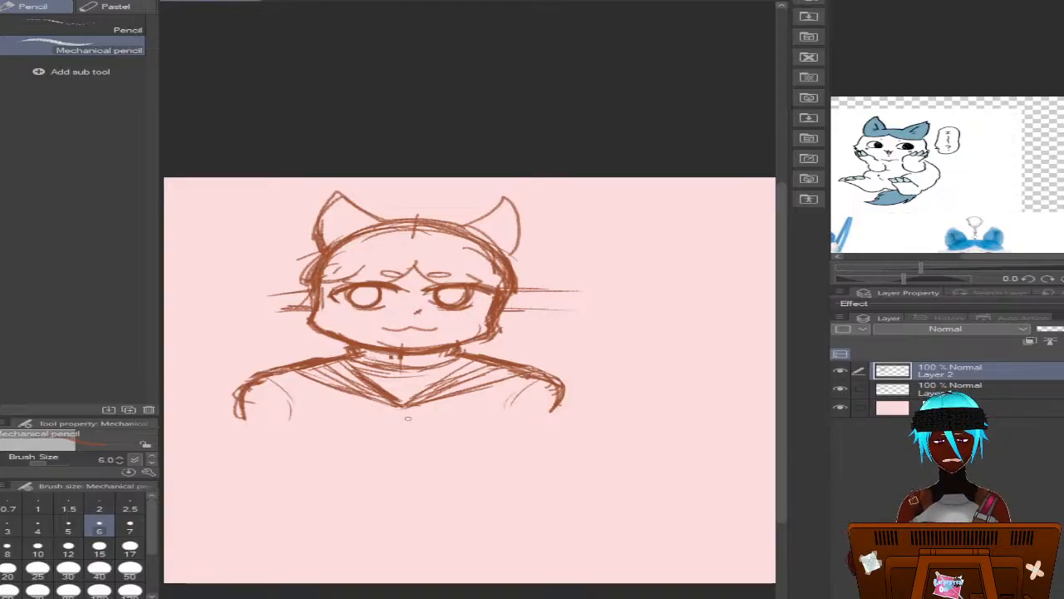
pyautogui.moveTo(329, 315); pyautogui.dragTo(359, 319)
pyautogui.moveTo(459, 314)
pyautogui.mouseDown()
pyautogui.moveTo(464, 324)
pyautogui.moveTo(474, 316)
pyautogui.mouseUp()
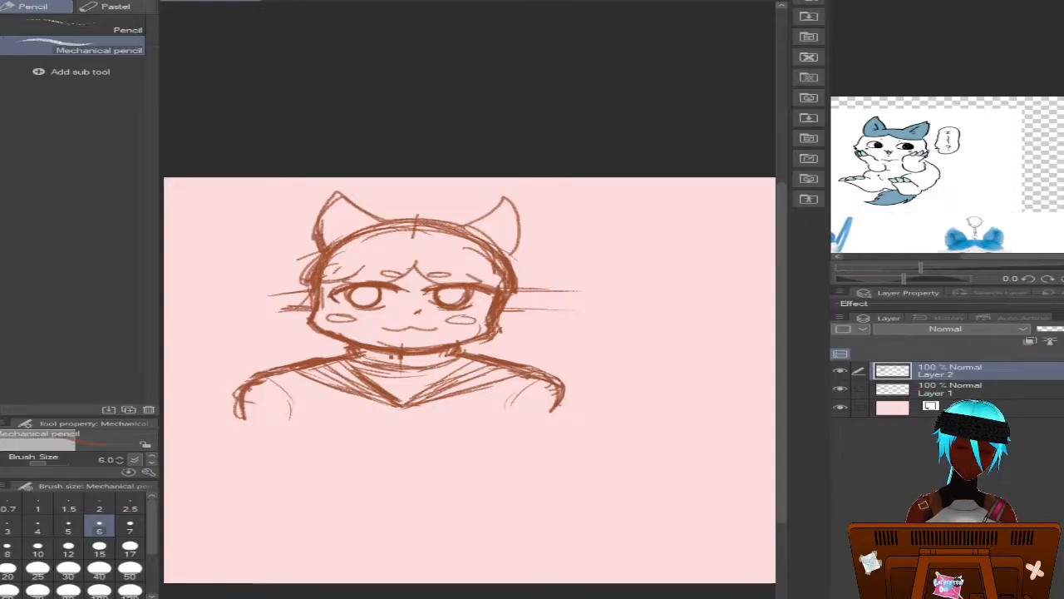
# Move the finished bust sketch on Layers 1 and 2 together and scale it down into the canvas's upper right corner
pyautogui.hscroll(-4, 470, 380)
pyautogui.hscroll(3, 470, 380)
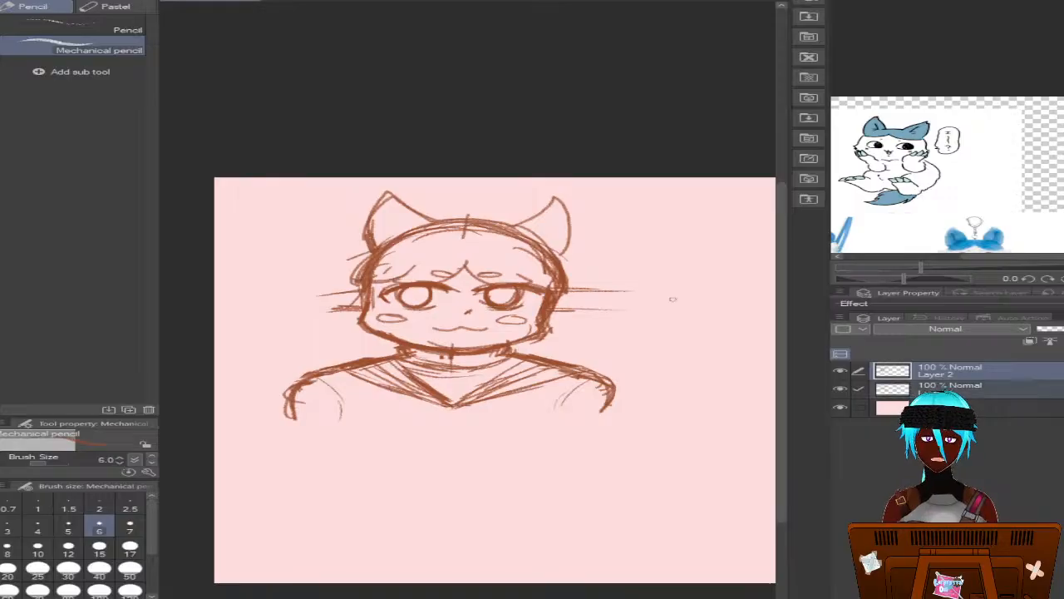
pyautogui.press('k')
pyautogui.moveTo(408, 313); pyautogui.dragTo(443, 309)
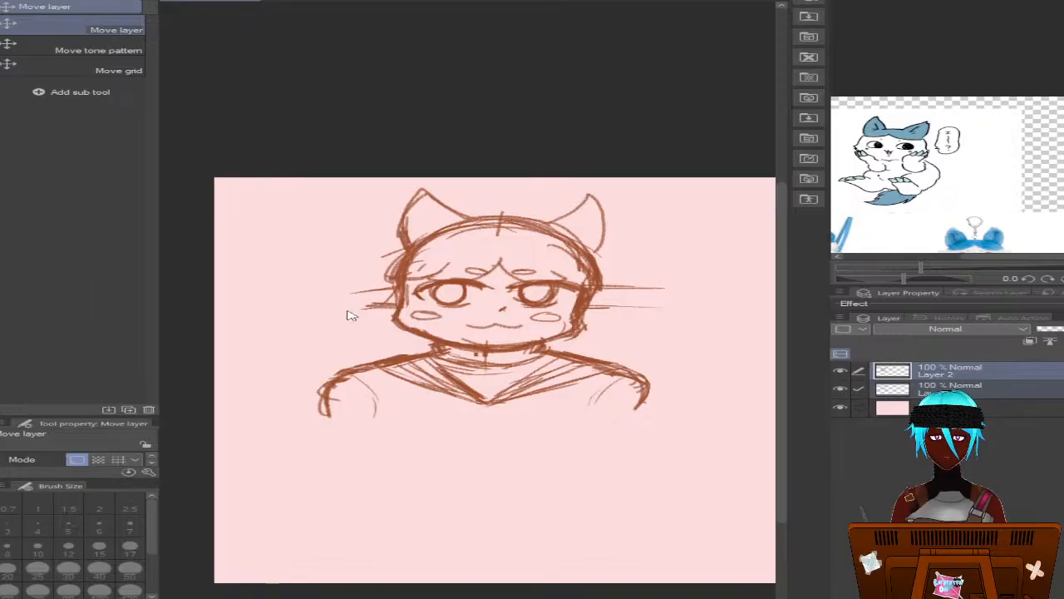
pyautogui.hotkey('ctrl', 't')
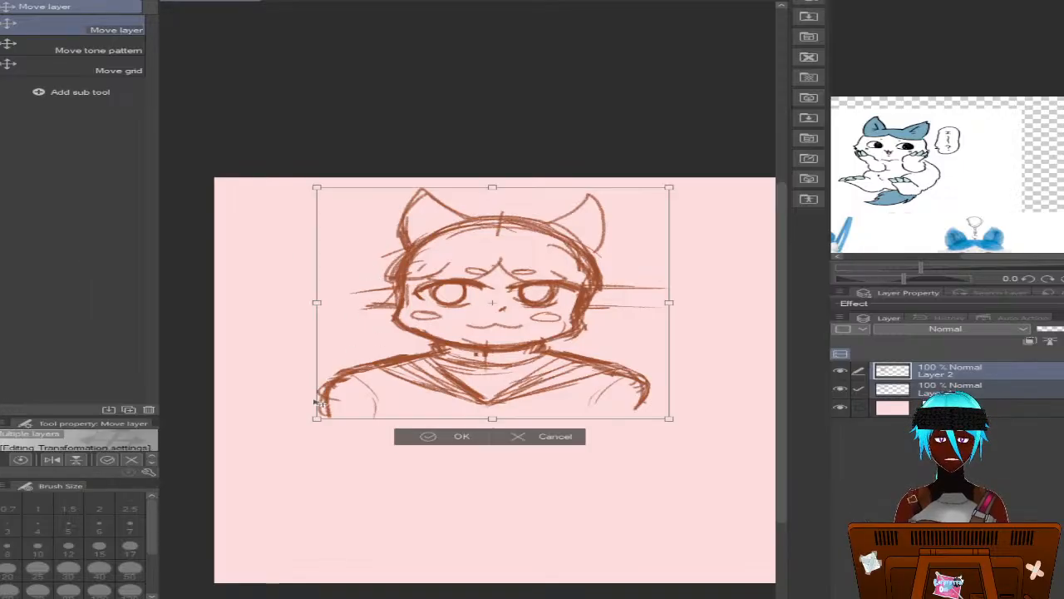
pyautogui.moveTo(318, 418)
pyautogui.mouseDown()
pyautogui.moveTo(380, 375)
pyautogui.moveTo(496, 374)
pyautogui.moveTo(547, 342)
pyautogui.mouseUp()
pyautogui.moveTo(598, 320)
pyautogui.mouseDown()
pyautogui.moveTo(625, 311)
pyautogui.moveTo(606, 316)
pyautogui.mouseUp()
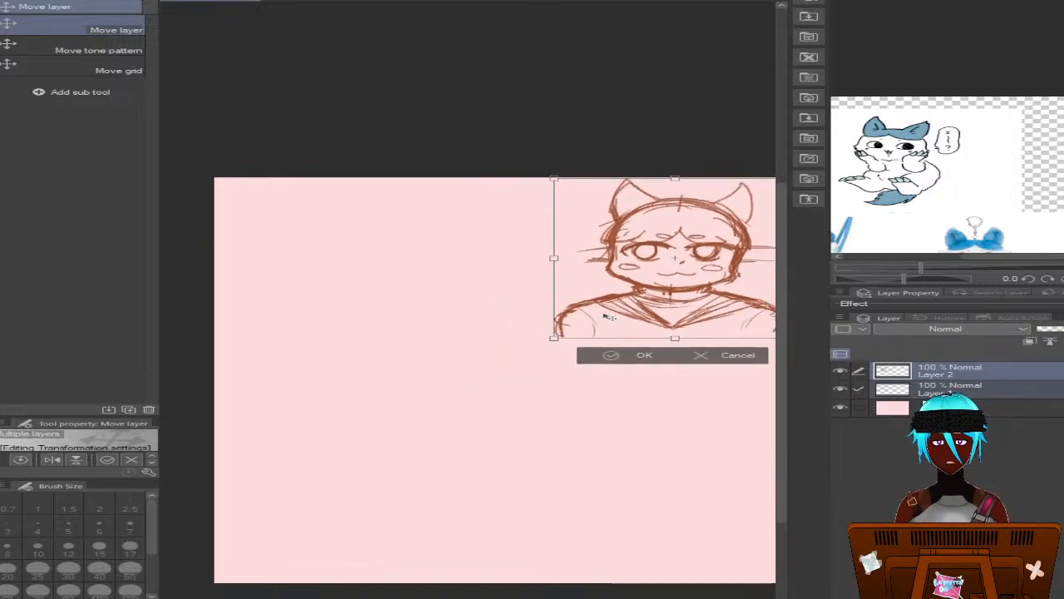
pyautogui.click(619, 356)
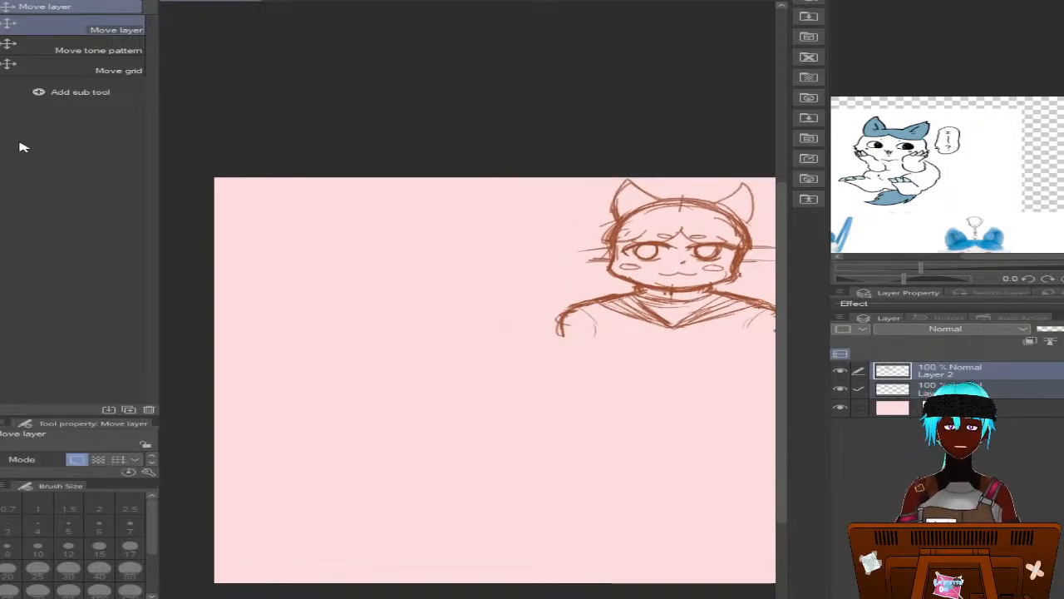
# Sketch a round head for a second bust on the empty left half of the canvas, on Layer 1 with the Mechanical pencil
pyautogui.click(930, 393)
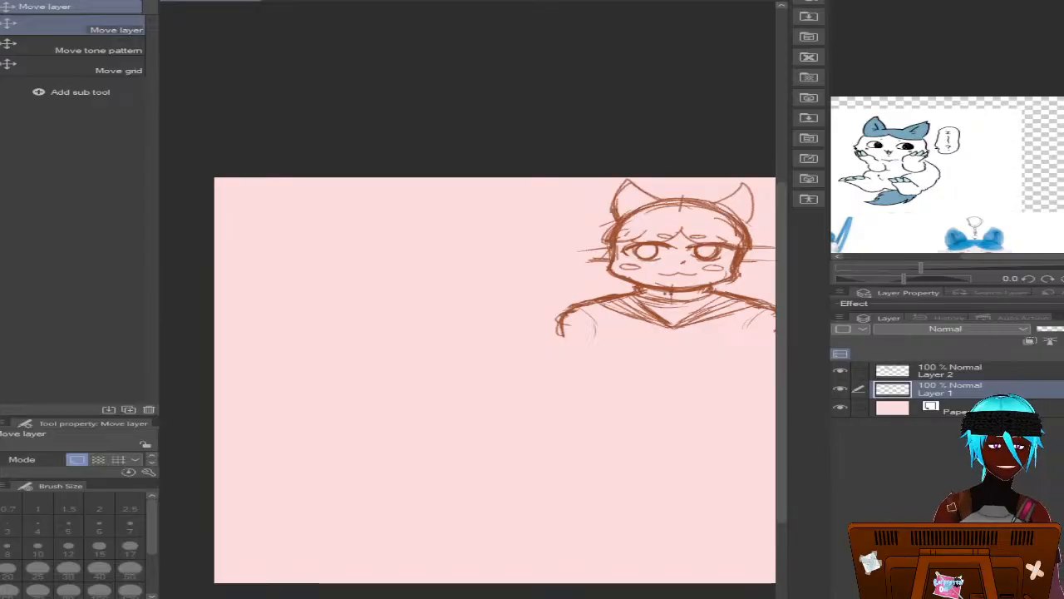
pyautogui.press('p')
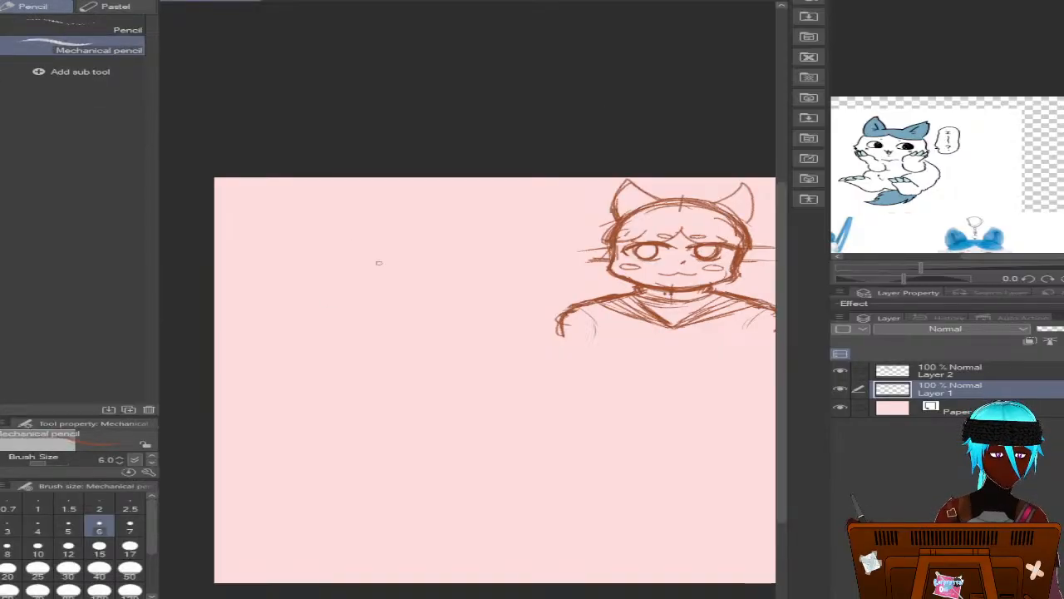
pyautogui.moveTo(414, 311)
pyautogui.mouseDown()
pyautogui.moveTo(349, 299)
pyautogui.moveTo(316, 314)
pyautogui.moveTo(301, 343)
pyautogui.moveTo(333, 374)
pyautogui.moveTo(399, 393)
pyautogui.moveTo(437, 372)
pyautogui.moveTo(449, 349)
pyautogui.moveTo(443, 322)
pyautogui.moveTo(417, 306)
pyautogui.moveTo(449, 357)
pyautogui.moveTo(446, 391)
pyautogui.moveTo(420, 402)
pyautogui.moveTo(349, 391)
pyautogui.moveTo(295, 326)
pyautogui.moveTo(303, 366)
pyautogui.moveTo(366, 394)
pyautogui.moveTo(416, 398)
pyautogui.moveTo(443, 386)
pyautogui.moveTo(453, 333)
pyautogui.moveTo(398, 307)
pyautogui.moveTo(362, 305)
pyautogui.moveTo(314, 331)
pyautogui.moveTo(302, 341)
pyautogui.moveTo(312, 381)
pyautogui.mouseUp()
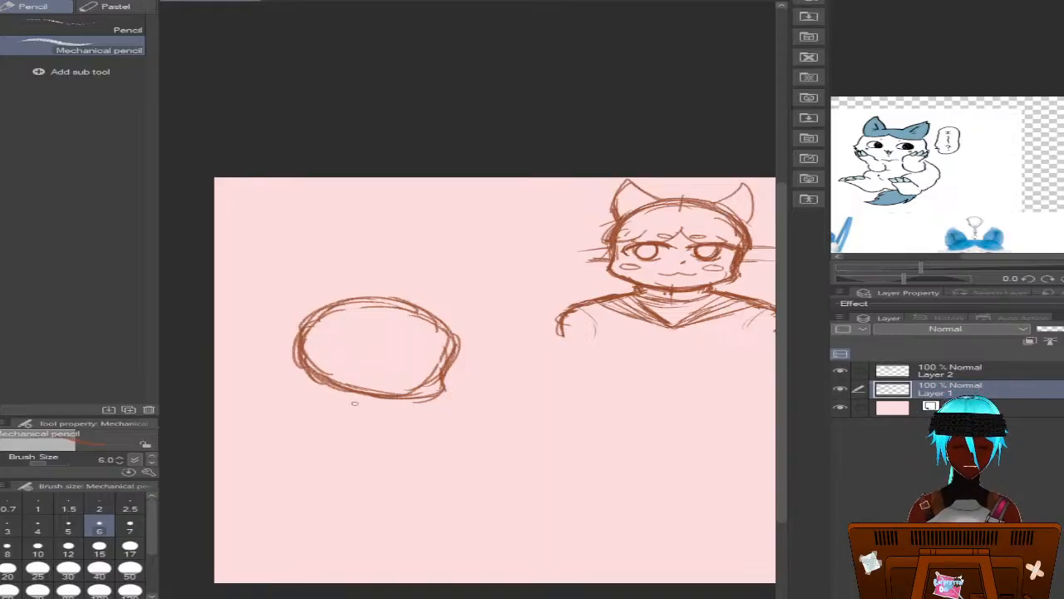
# Draw a short neck and a slanted shoulder line beneath the new head, with a small oval joint at each end
pyautogui.moveTo(356, 396)
pyautogui.mouseDown()
pyautogui.moveTo(332, 421)
pyautogui.moveTo(272, 430)
pyautogui.moveTo(284, 434)
pyautogui.mouseUp()
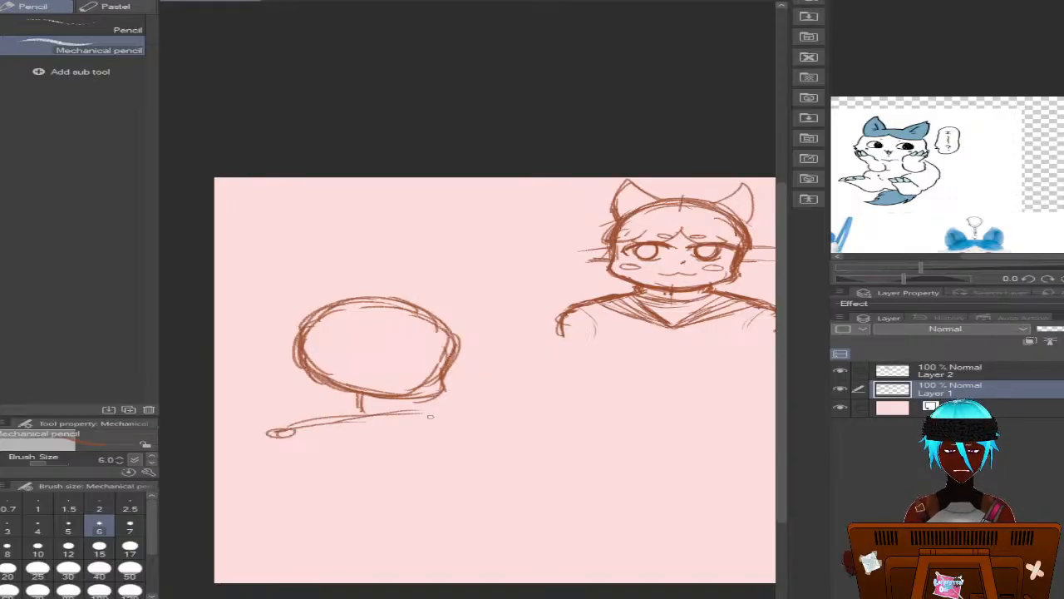
pyautogui.moveTo(438, 409); pyautogui.dragTo(426, 412)
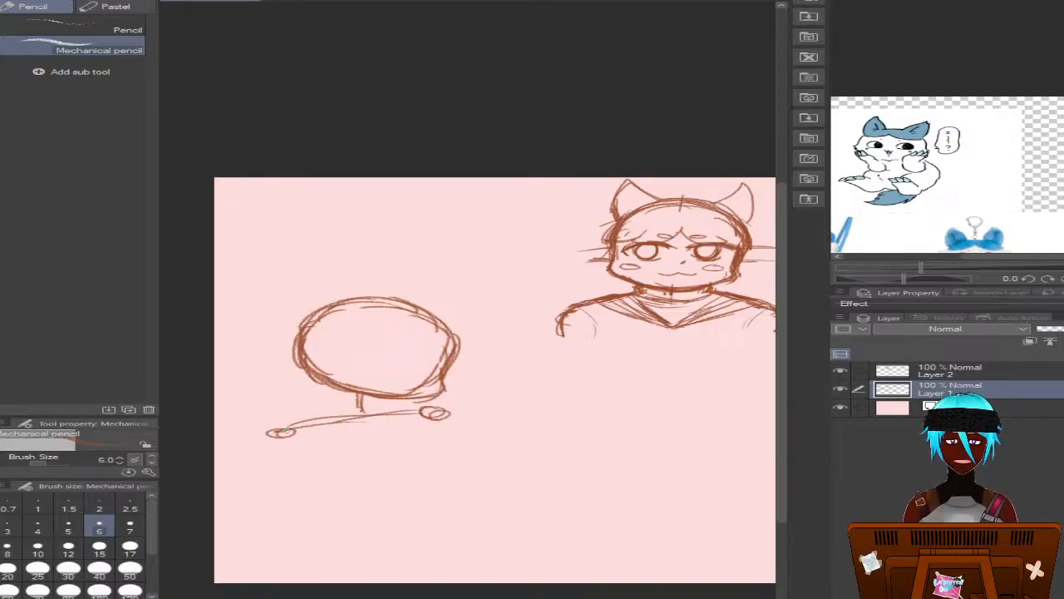
pyautogui.moveTo(284, 431); pyautogui.dragTo(277, 437)
pyautogui.moveTo(438, 420); pyautogui.dragTo(454, 414)
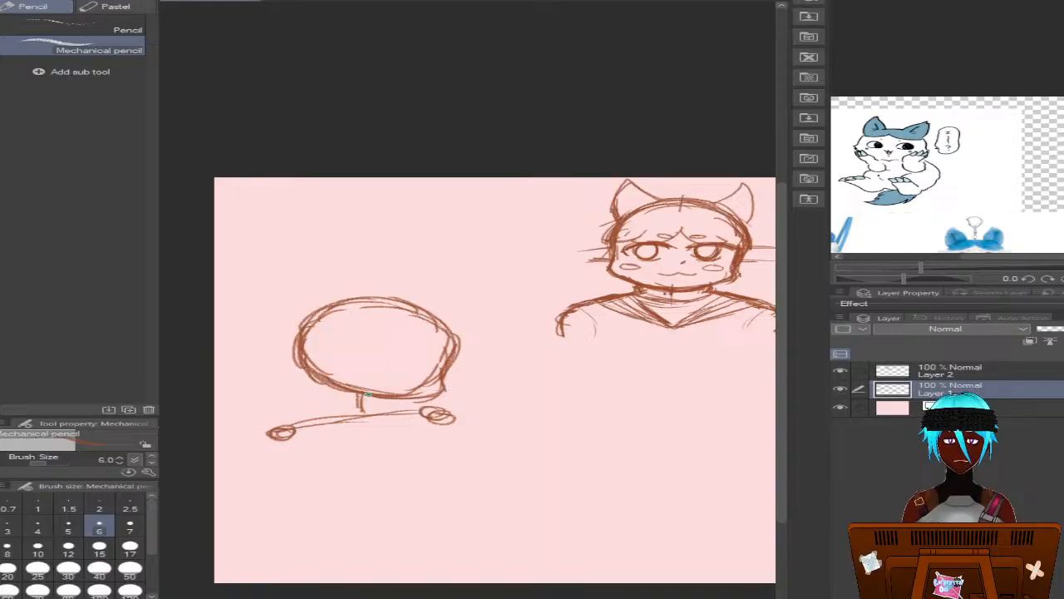
pyautogui.moveTo(369, 394); pyautogui.dragTo(370, 414)
pyautogui.moveTo(434, 415); pyautogui.dragTo(305, 431)
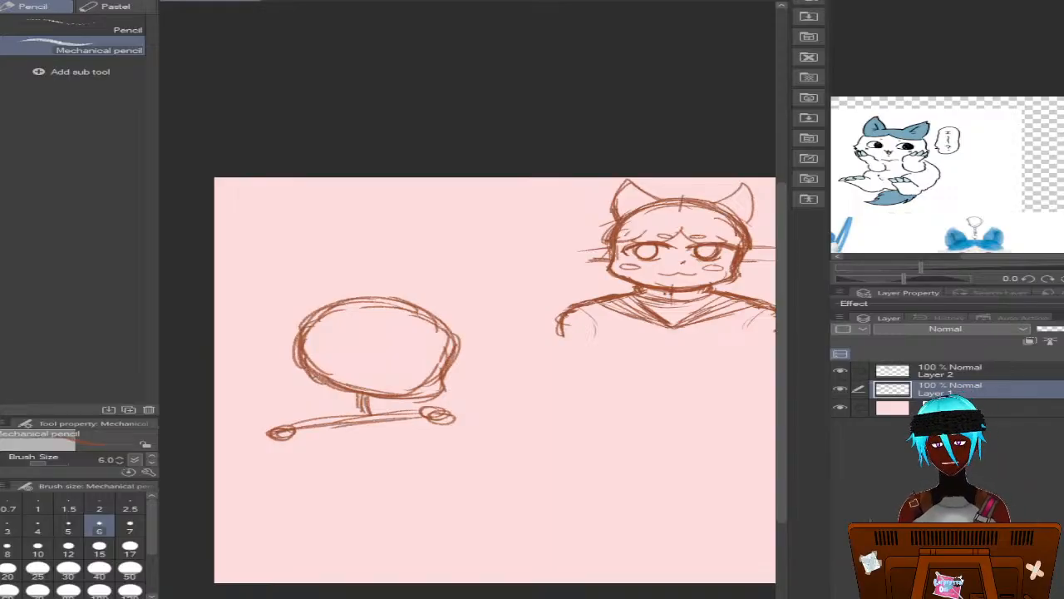
# Draw the outer sides of the neck and slope them down to the shoulder line on both sides
pyautogui.moveTo(341, 381)
pyautogui.mouseDown()
pyautogui.moveTo(333, 404)
pyautogui.moveTo(319, 404)
pyautogui.mouseUp()
pyautogui.moveTo(391, 397); pyautogui.dragTo(405, 408)
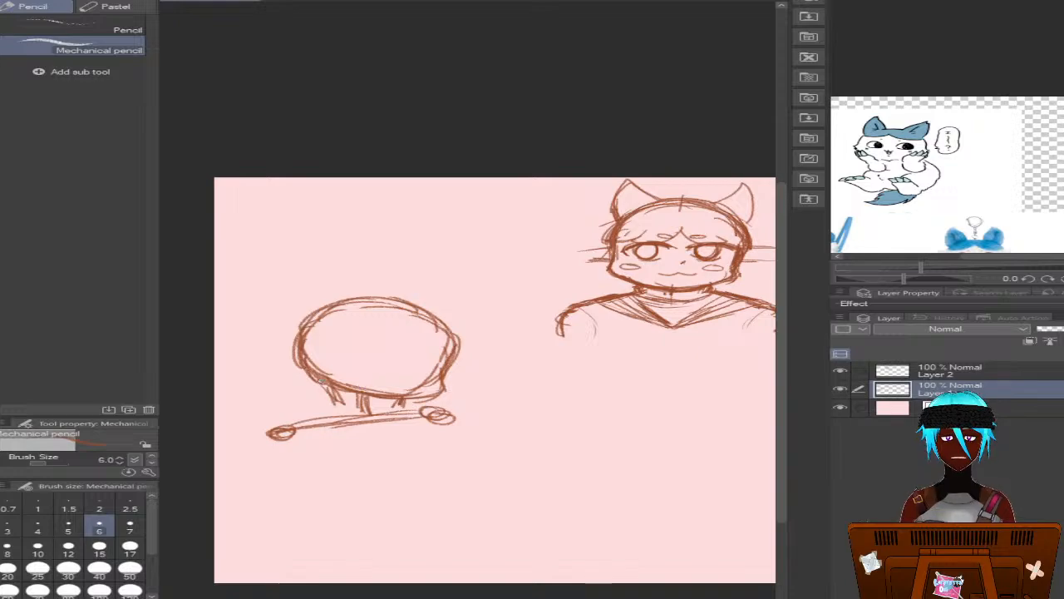
pyautogui.moveTo(323, 382)
pyautogui.mouseDown()
pyautogui.moveTo(336, 403)
pyautogui.moveTo(297, 422)
pyautogui.mouseUp()
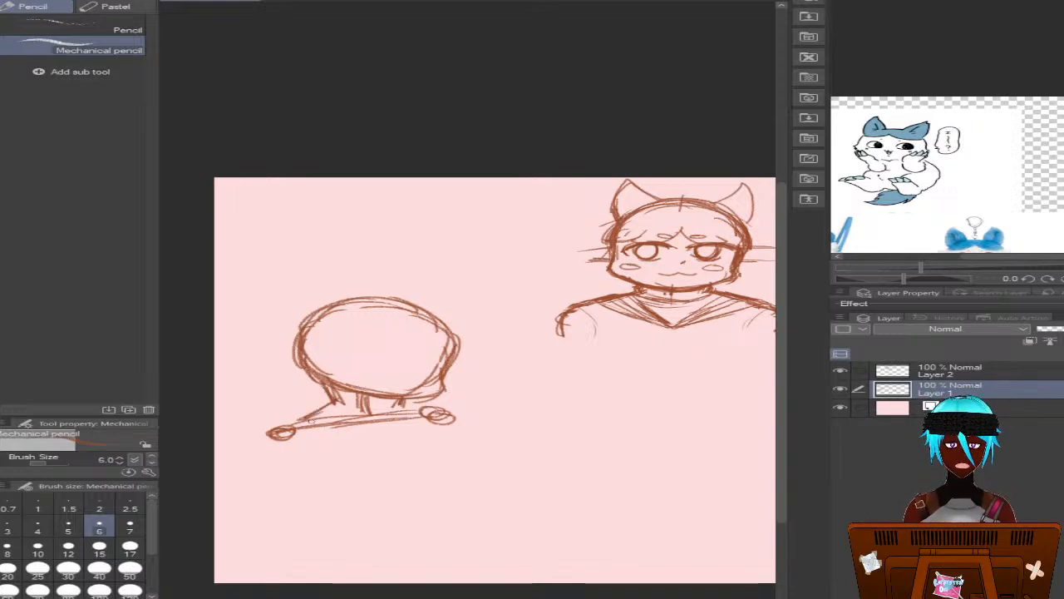
pyautogui.moveTo(403, 402); pyautogui.dragTo(437, 407)
pyautogui.moveTo(403, 404)
pyautogui.mouseDown()
pyautogui.moveTo(444, 410)
pyautogui.moveTo(421, 409)
pyautogui.mouseUp()
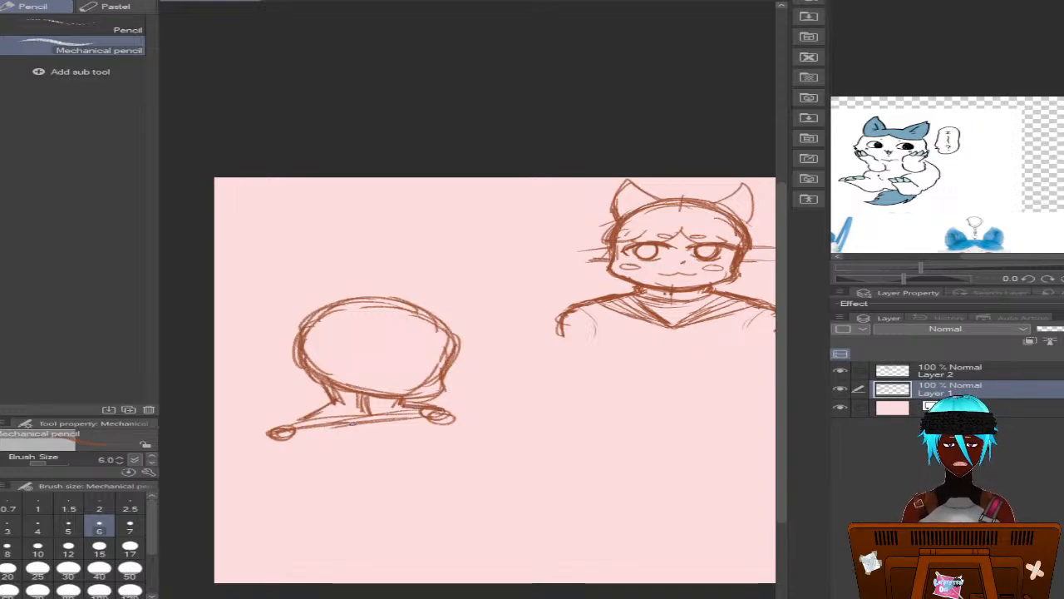
# Outline the rounded shoulders around both joints, with short upper arm lines running down from them
pyautogui.moveTo(363, 424)
pyautogui.mouseDown()
pyautogui.moveTo(256, 423)
pyautogui.moveTo(254, 457)
pyautogui.mouseUp()
pyautogui.moveTo(259, 425)
pyautogui.mouseDown()
pyautogui.moveTo(429, 415)
pyautogui.moveTo(471, 419)
pyautogui.moveTo(464, 434)
pyautogui.moveTo(474, 427)
pyautogui.mouseUp()
pyautogui.moveTo(414, 410)
pyautogui.mouseDown()
pyautogui.moveTo(381, 423)
pyautogui.moveTo(425, 411)
pyautogui.mouseUp()
pyautogui.moveTo(446, 409)
pyautogui.mouseDown()
pyautogui.moveTo(478, 419)
pyautogui.moveTo(483, 438)
pyautogui.mouseUp()
pyautogui.moveTo(477, 427); pyautogui.dragTo(473, 446)
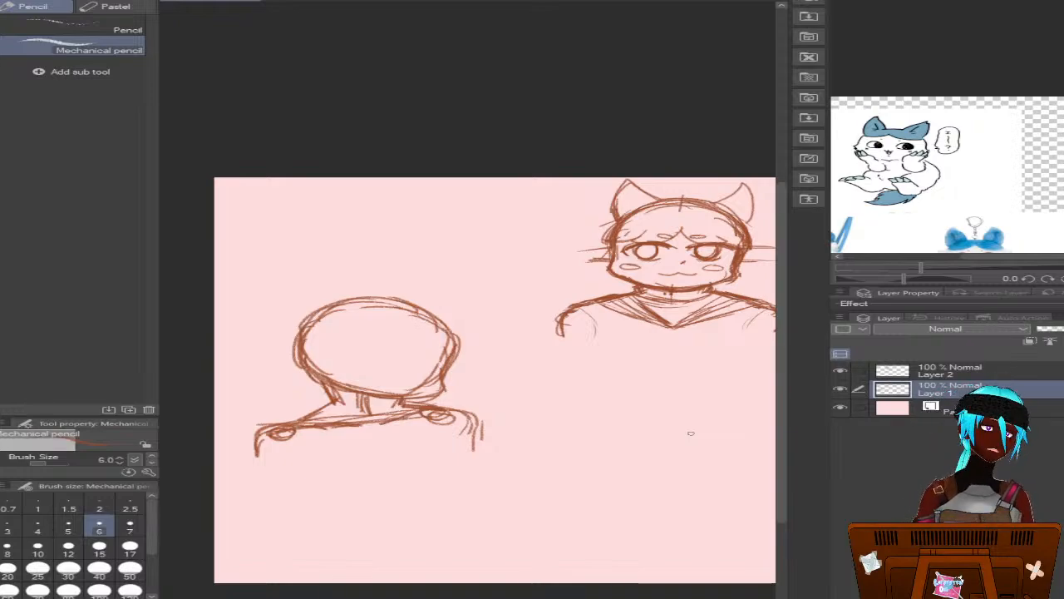
# Reinforce the second head's sides and jaw on Layer 1, and retrace the cheeks and jawline on Layer 2
pyautogui.click(985, 375)
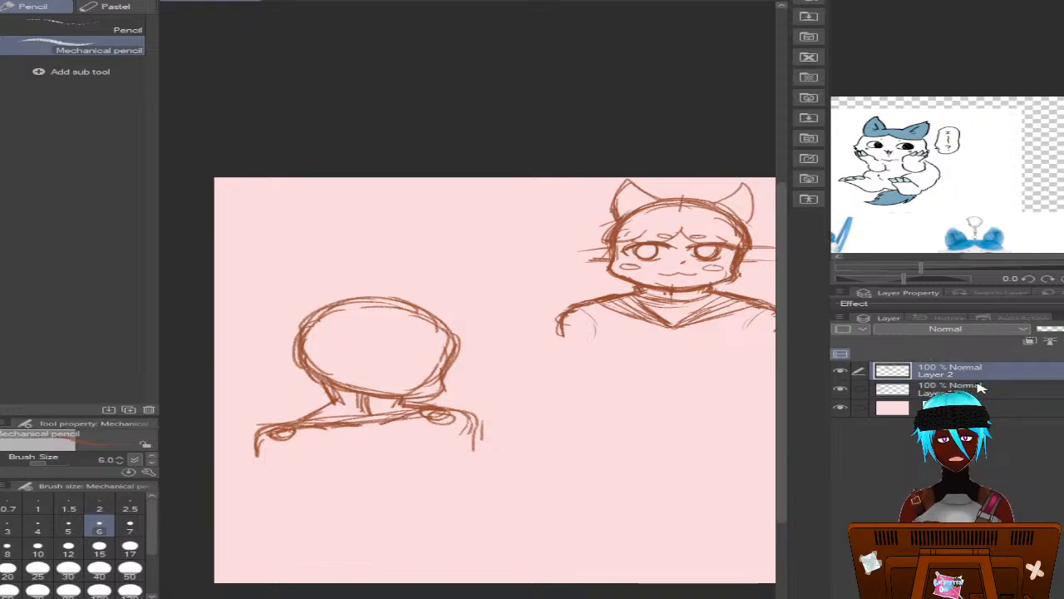
pyautogui.click(982, 387)
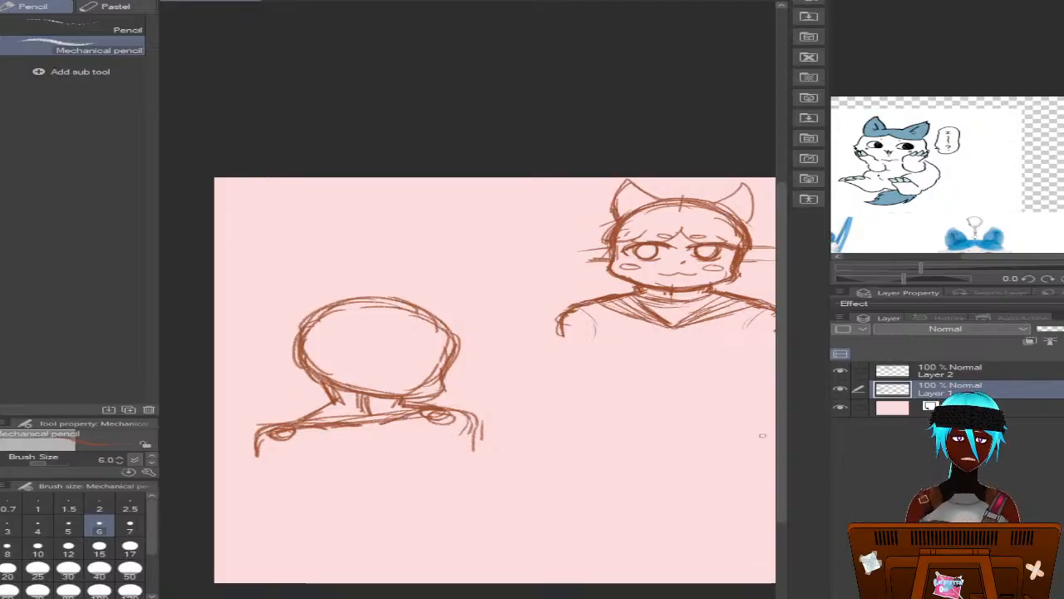
pyautogui.click(1007, 375)
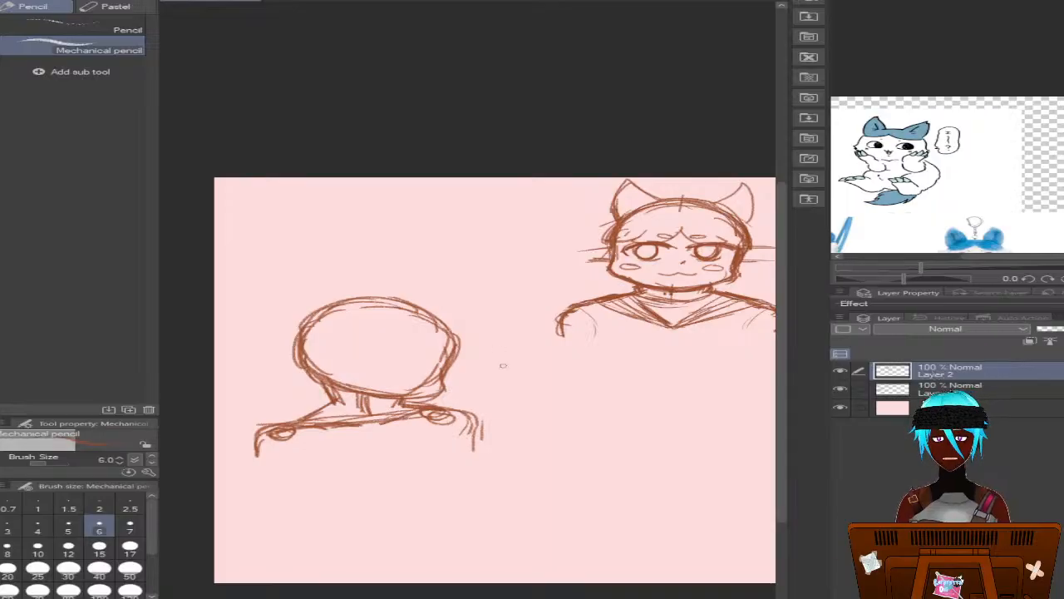
pyautogui.click(1040, 388)
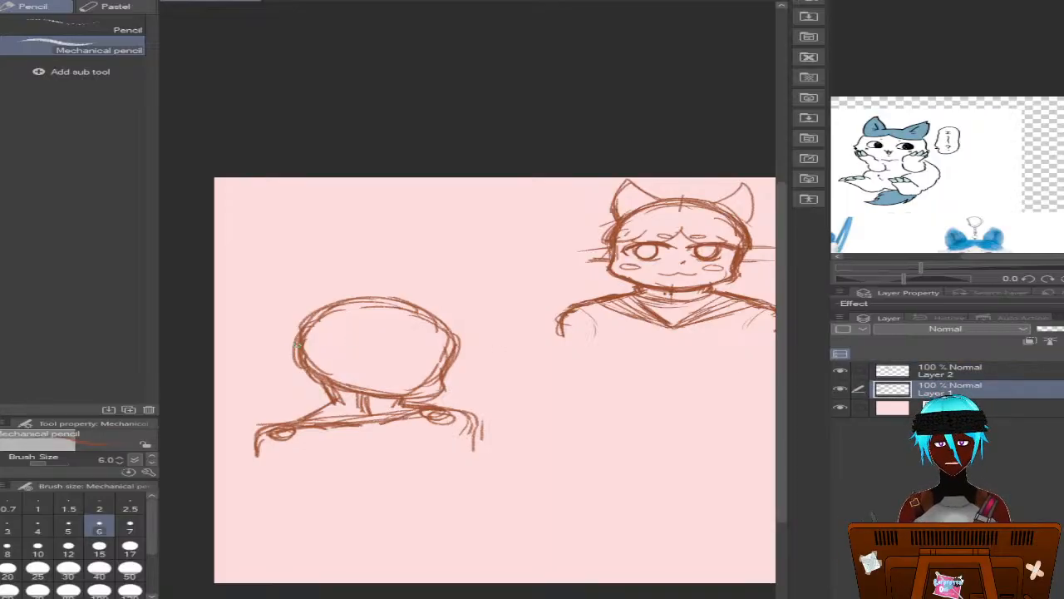
pyautogui.moveTo(306, 354)
pyautogui.mouseDown()
pyautogui.moveTo(346, 389)
pyautogui.moveTo(312, 376)
pyautogui.moveTo(330, 394)
pyautogui.moveTo(450, 388)
pyautogui.moveTo(450, 357)
pyautogui.moveTo(403, 301)
pyautogui.moveTo(341, 313)
pyautogui.moveTo(304, 365)
pyautogui.mouseUp()
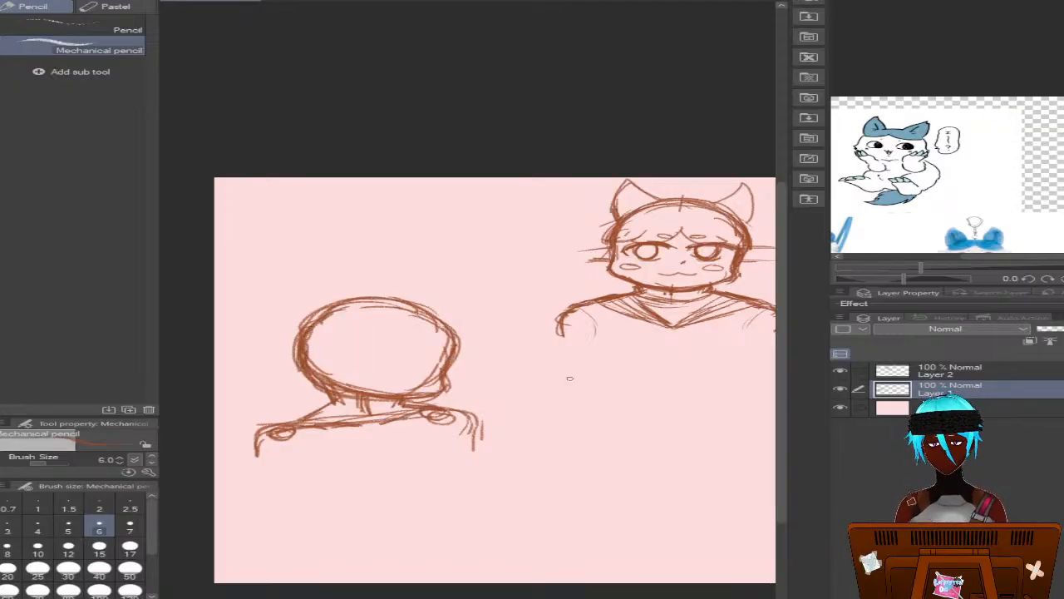
pyautogui.click(977, 370)
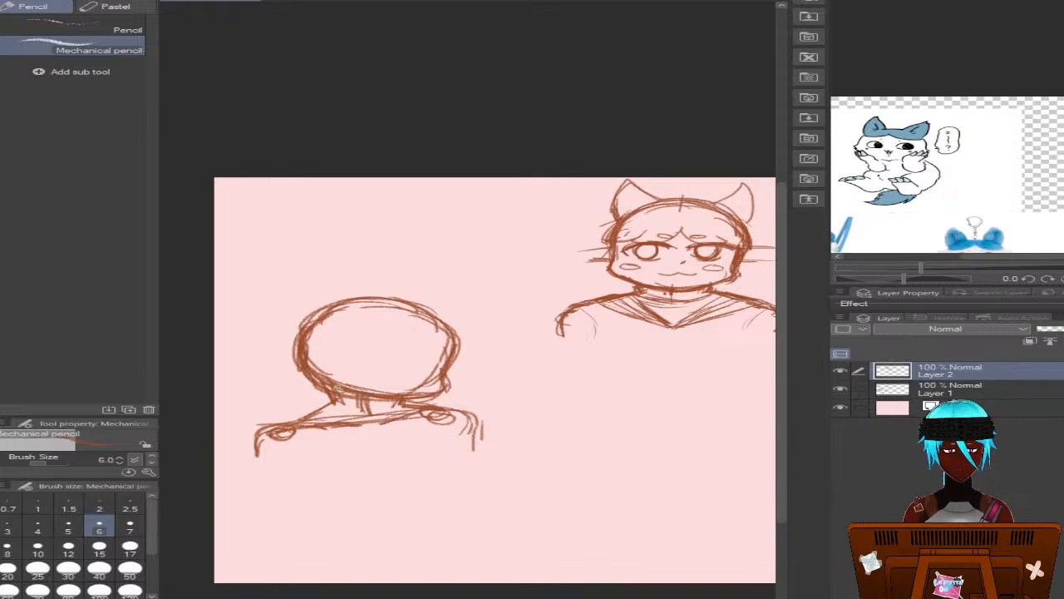
pyautogui.moveTo(304, 350)
pyautogui.mouseDown()
pyautogui.moveTo(319, 379)
pyautogui.moveTo(426, 395)
pyautogui.moveTo(449, 379)
pyautogui.mouseUp()
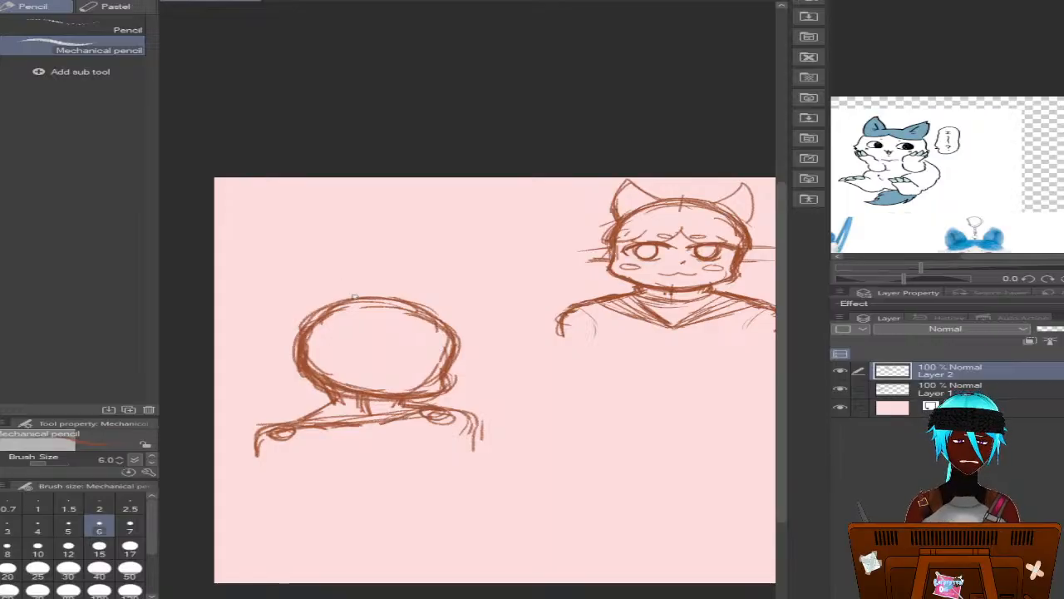
# Draw two pointed cat ears on top of the second head and start the fringe across the forehead on Layer 2
pyautogui.moveTo(366, 298)
pyautogui.mouseDown()
pyautogui.moveTo(334, 277)
pyautogui.moveTo(338, 291)
pyautogui.moveTo(324, 307)
pyautogui.moveTo(338, 273)
pyautogui.moveTo(447, 310)
pyautogui.moveTo(470, 303)
pyautogui.moveTo(449, 339)
pyautogui.mouseUp()
pyautogui.moveTo(486, 306)
pyautogui.mouseDown()
pyautogui.moveTo(447, 341)
pyautogui.moveTo(467, 323)
pyautogui.mouseUp()
pyautogui.moveTo(446, 308)
pyautogui.mouseDown()
pyautogui.moveTo(421, 313)
pyautogui.moveTo(467, 304)
pyautogui.mouseUp()
pyautogui.moveTo(375, 296)
pyautogui.mouseDown()
pyautogui.moveTo(421, 309)
pyautogui.moveTo(383, 339)
pyautogui.moveTo(321, 347)
pyautogui.mouseUp()
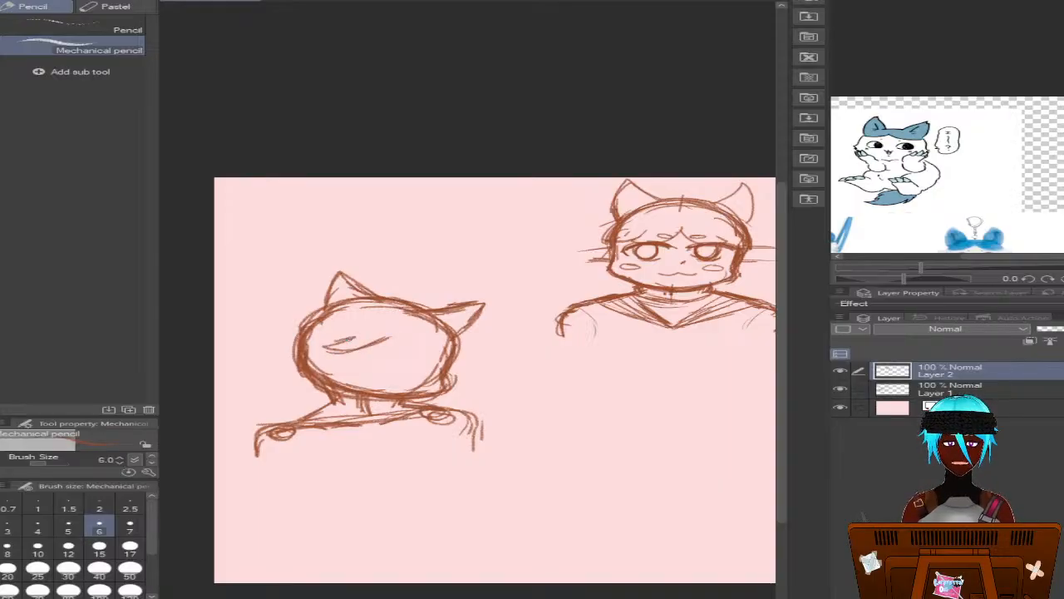
# Complete the parted fringe and add spiky hair tufts on both sides of the head and beside the right ear
pyautogui.moveTo(399, 344)
pyautogui.mouseDown()
pyautogui.moveTo(426, 360)
pyautogui.moveTo(434, 344)
pyautogui.moveTo(425, 356)
pyautogui.moveTo(449, 361)
pyautogui.moveTo(469, 356)
pyautogui.moveTo(456, 340)
pyautogui.moveTo(482, 362)
pyautogui.mouseUp()
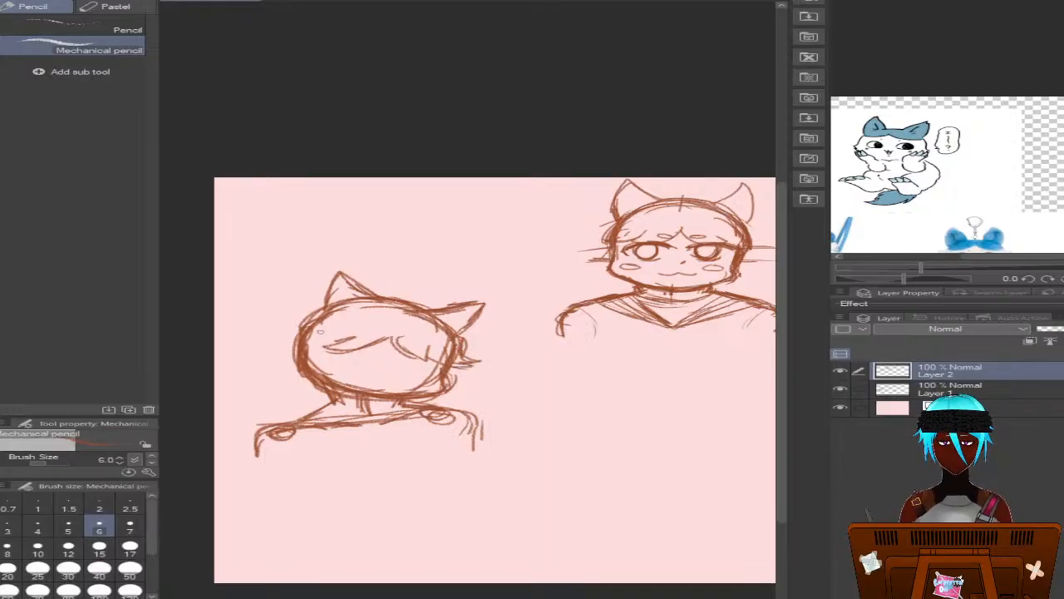
pyautogui.moveTo(323, 306)
pyautogui.mouseDown()
pyautogui.moveTo(298, 313)
pyautogui.moveTo(320, 308)
pyautogui.moveTo(303, 326)
pyautogui.moveTo(315, 351)
pyautogui.moveTo(288, 345)
pyautogui.mouseUp()
pyautogui.moveTo(324, 309)
pyautogui.mouseDown()
pyautogui.moveTo(290, 332)
pyautogui.moveTo(266, 326)
pyautogui.mouseUp()
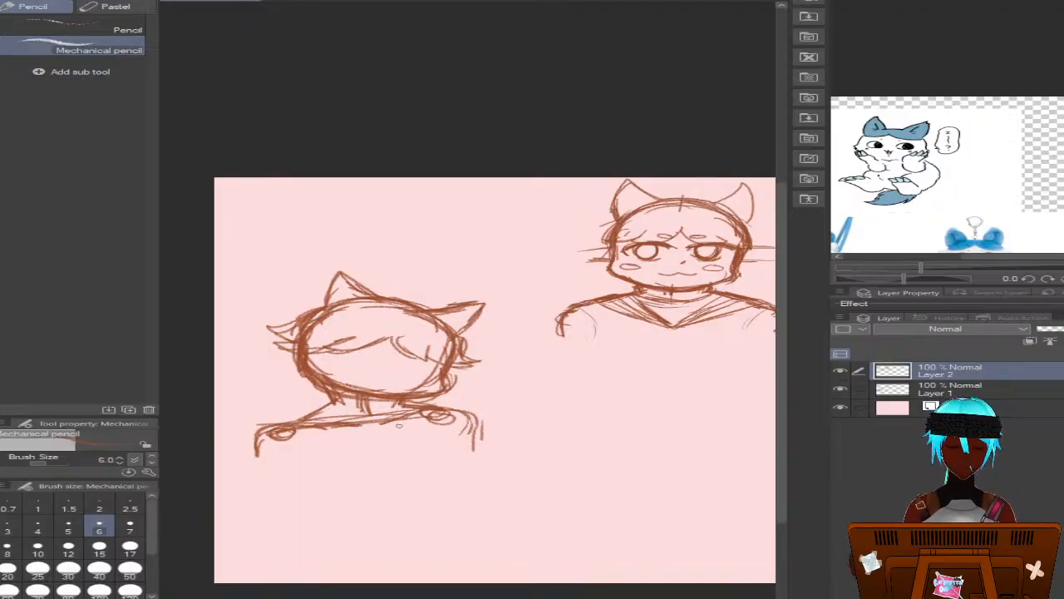
pyautogui.moveTo(314, 354)
pyautogui.mouseDown()
pyautogui.moveTo(313, 373)
pyautogui.moveTo(256, 371)
pyautogui.moveTo(305, 375)
pyautogui.mouseUp()
pyautogui.moveTo(459, 363)
pyautogui.mouseDown()
pyautogui.moveTo(445, 370)
pyautogui.moveTo(478, 377)
pyautogui.moveTo(441, 384)
pyautogui.moveTo(441, 361)
pyautogui.moveTo(448, 384)
pyautogui.mouseUp()
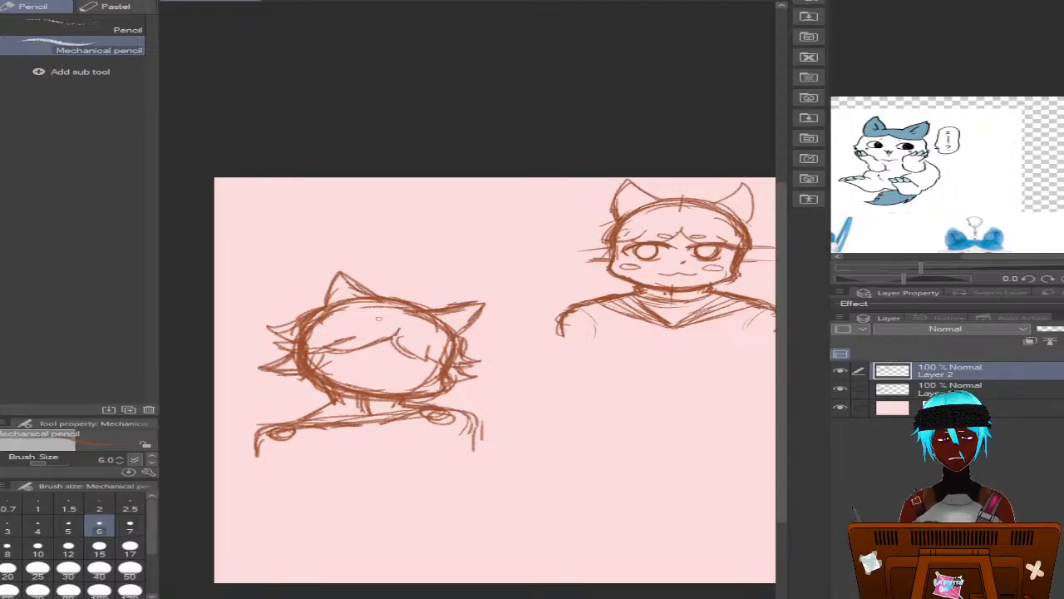
pyautogui.moveTo(428, 305)
pyautogui.mouseDown()
pyautogui.moveTo(443, 309)
pyautogui.moveTo(435, 297)
pyautogui.moveTo(404, 310)
pyautogui.moveTo(364, 277)
pyautogui.moveTo(400, 306)
pyautogui.mouseUp()
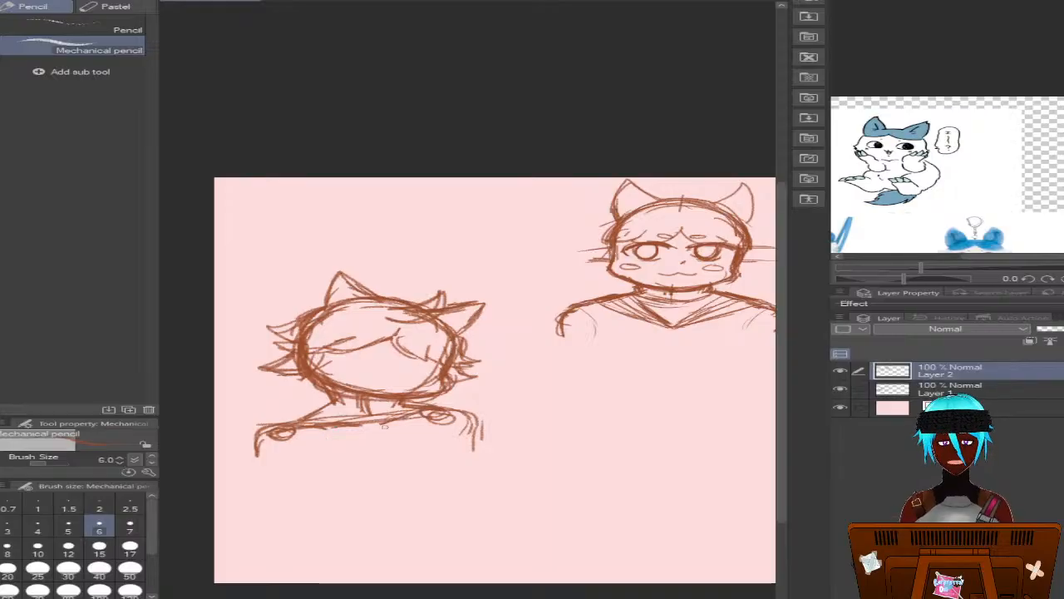
# Draw a sailor-style collar around the neck, with both flaps meeting in a V at the chest
pyautogui.moveTo(339, 418); pyautogui.dragTo(388, 430)
pyautogui.moveTo(330, 409)
pyautogui.mouseDown()
pyautogui.moveTo(371, 424)
pyautogui.moveTo(309, 412)
pyautogui.moveTo(285, 424)
pyautogui.mouseUp()
pyautogui.moveTo(307, 428)
pyautogui.mouseDown()
pyautogui.moveTo(362, 441)
pyautogui.moveTo(378, 428)
pyautogui.moveTo(385, 447)
pyautogui.moveTo(376, 445)
pyautogui.mouseUp()
pyautogui.moveTo(338, 436)
pyautogui.mouseDown()
pyautogui.moveTo(286, 410)
pyautogui.moveTo(379, 440)
pyautogui.moveTo(329, 423)
pyautogui.moveTo(406, 409)
pyautogui.moveTo(377, 432)
pyautogui.moveTo(408, 447)
pyautogui.moveTo(413, 429)
pyautogui.moveTo(456, 413)
pyautogui.moveTo(434, 398)
pyautogui.moveTo(452, 403)
pyautogui.mouseUp()
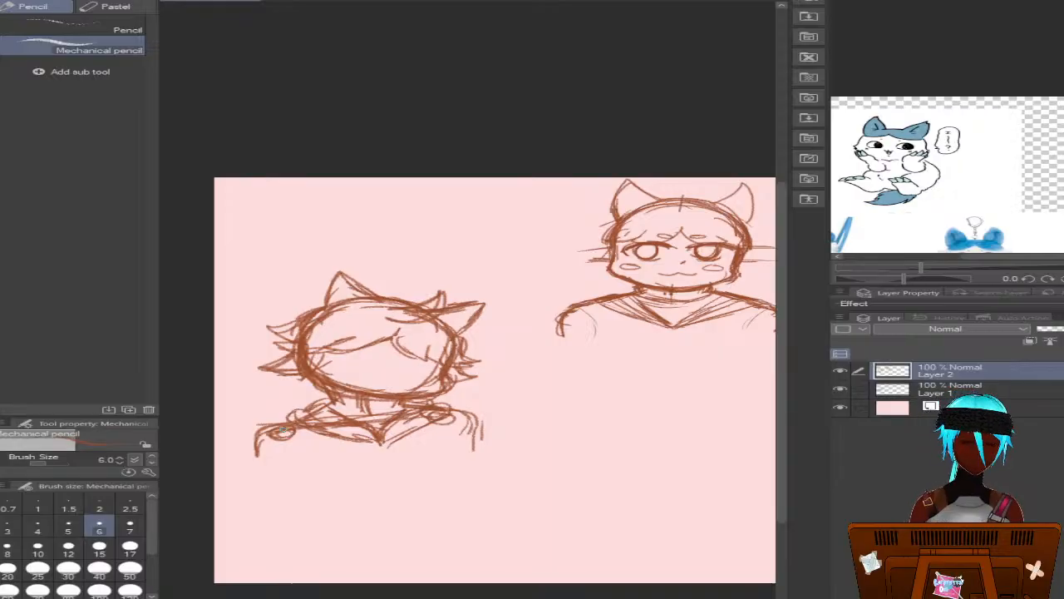
# Draw short sleeves with hem bands on both arms and a small triangular knot at the collar's point
pyautogui.moveTo(293, 433); pyautogui.dragTo(313, 465)
pyautogui.moveTo(450, 419)
pyautogui.mouseDown()
pyautogui.moveTo(443, 459)
pyautogui.moveTo(420, 434)
pyautogui.moveTo(398, 452)
pyautogui.mouseUp()
pyautogui.moveTo(298, 439)
pyautogui.mouseDown()
pyautogui.moveTo(309, 459)
pyautogui.moveTo(293, 453)
pyautogui.moveTo(314, 464)
pyautogui.mouseUp()
pyautogui.moveTo(439, 434)
pyautogui.mouseDown()
pyautogui.moveTo(473, 431)
pyautogui.moveTo(473, 449)
pyautogui.mouseUp()
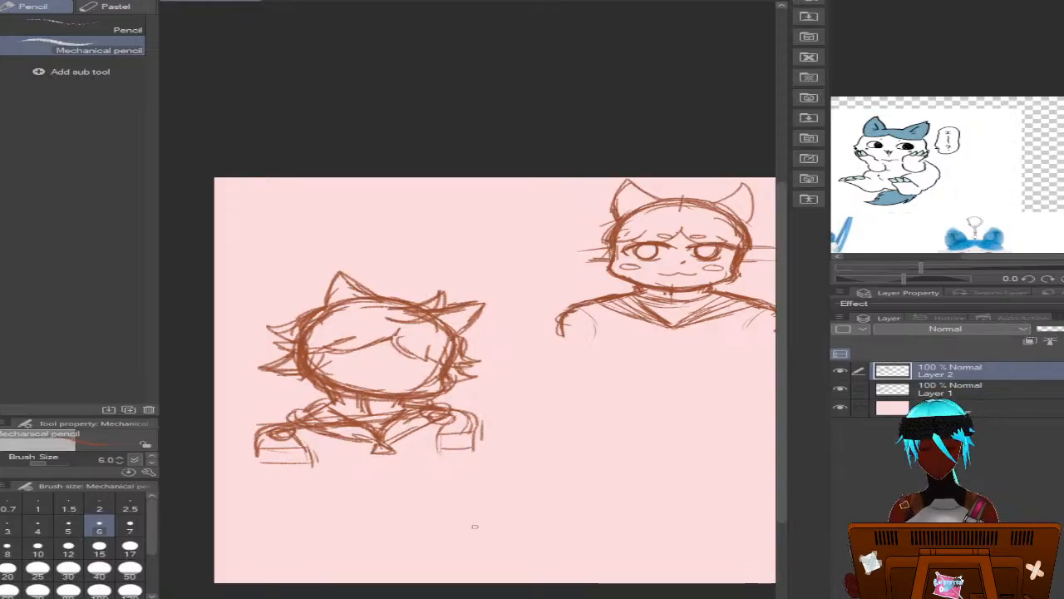
# Draw two curved horizontal eye guide lines across the second face on Layer 1
pyautogui.scroll(5, 295, 420)
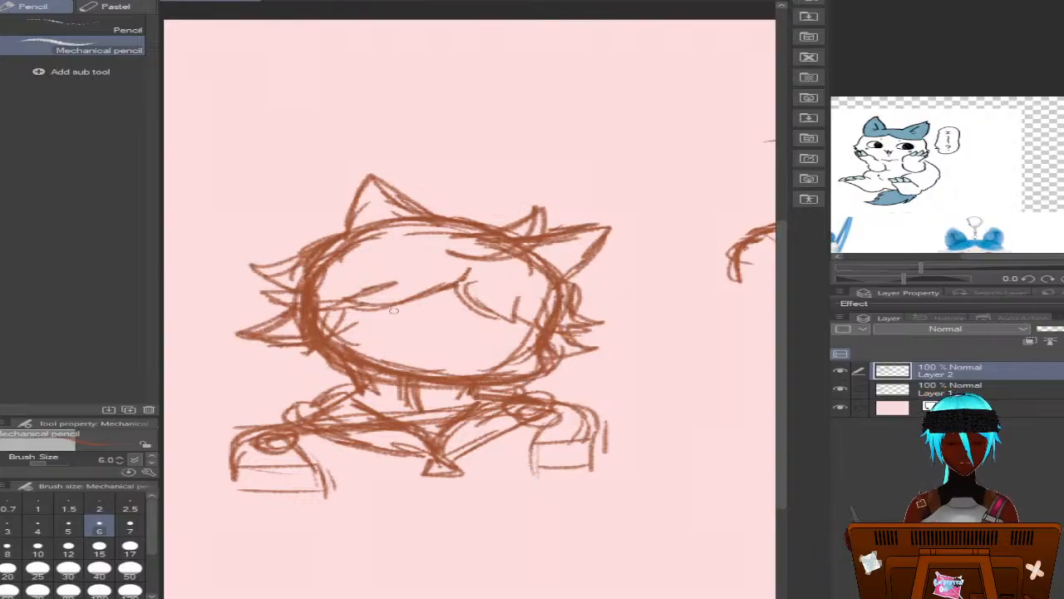
pyautogui.click(966, 386)
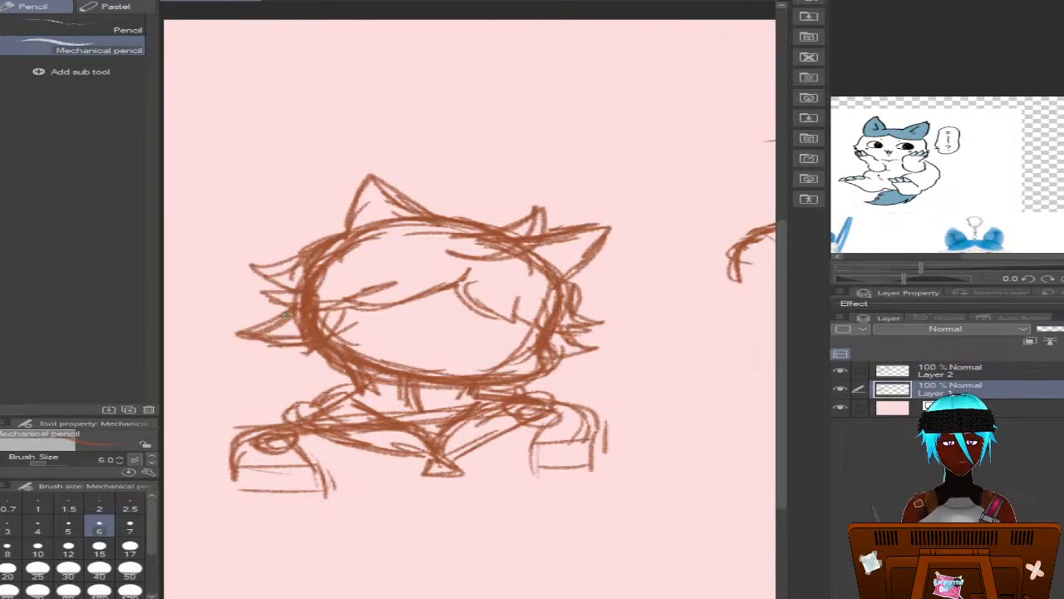
pyautogui.moveTo(313, 297); pyautogui.dragTo(565, 317)
pyautogui.moveTo(281, 306)
pyautogui.mouseDown()
pyautogui.moveTo(427, 339)
pyautogui.moveTo(539, 341)
pyautogui.mouseUp()
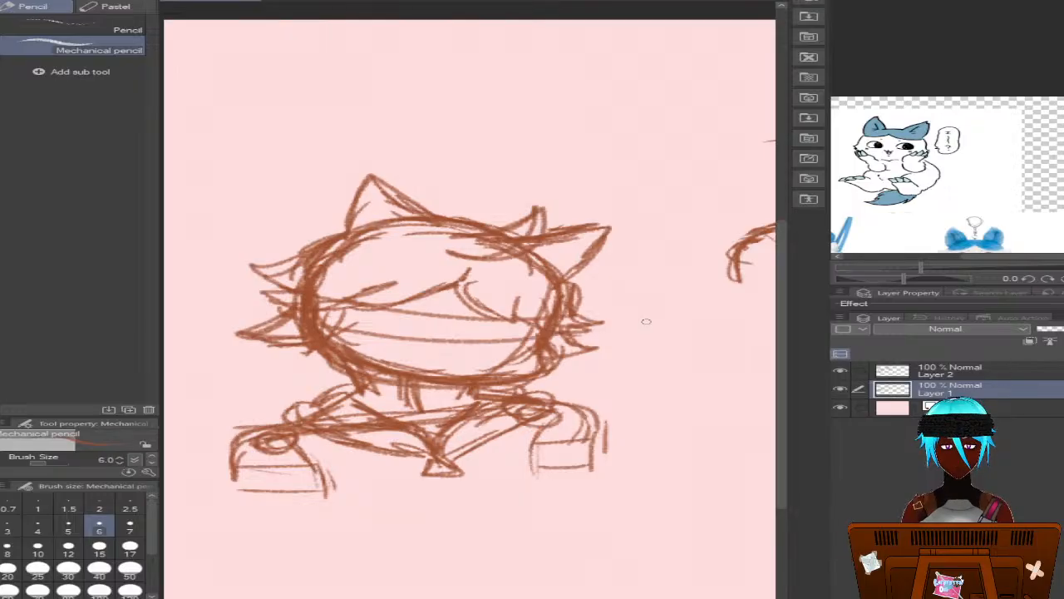
# Draw a curved vertical centre guide down the second face on Layer 1 and make Layer 2 active
pyautogui.moveTo(490, 246); pyautogui.dragTo(449, 387)
pyautogui.click(878, 368)
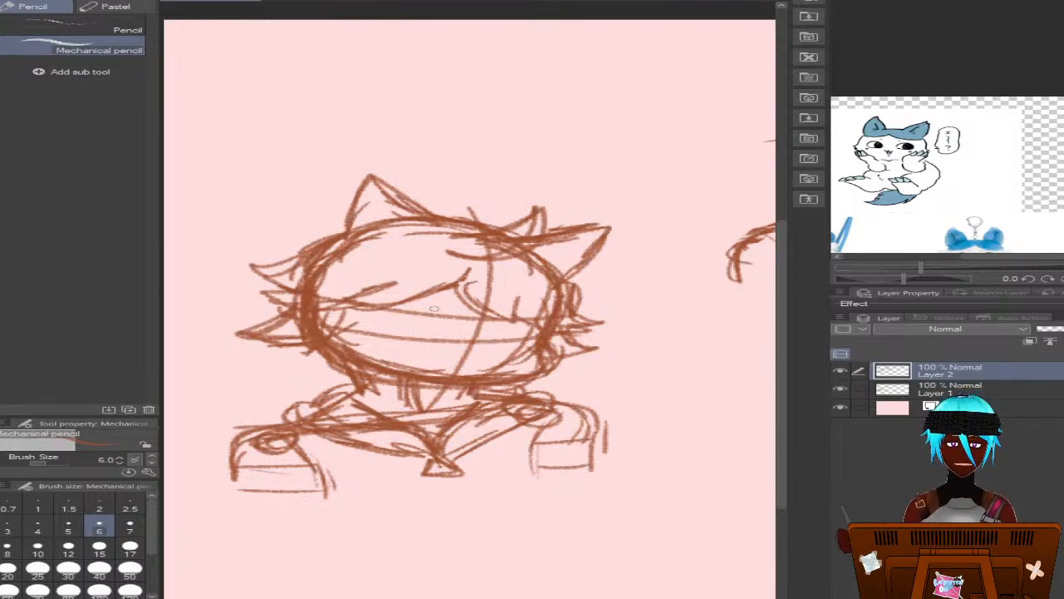
pyautogui.moveTo(388, 305)
pyautogui.mouseDown()
pyautogui.moveTo(449, 311)
pyautogui.moveTo(372, 309)
pyautogui.moveTo(451, 312)
pyautogui.moveTo(365, 307)
pyautogui.moveTo(417, 302)
pyautogui.moveTo(426, 310)
pyautogui.moveTo(400, 310)
pyautogui.moveTo(456, 317)
pyautogui.moveTo(372, 312)
pyautogui.mouseUp()
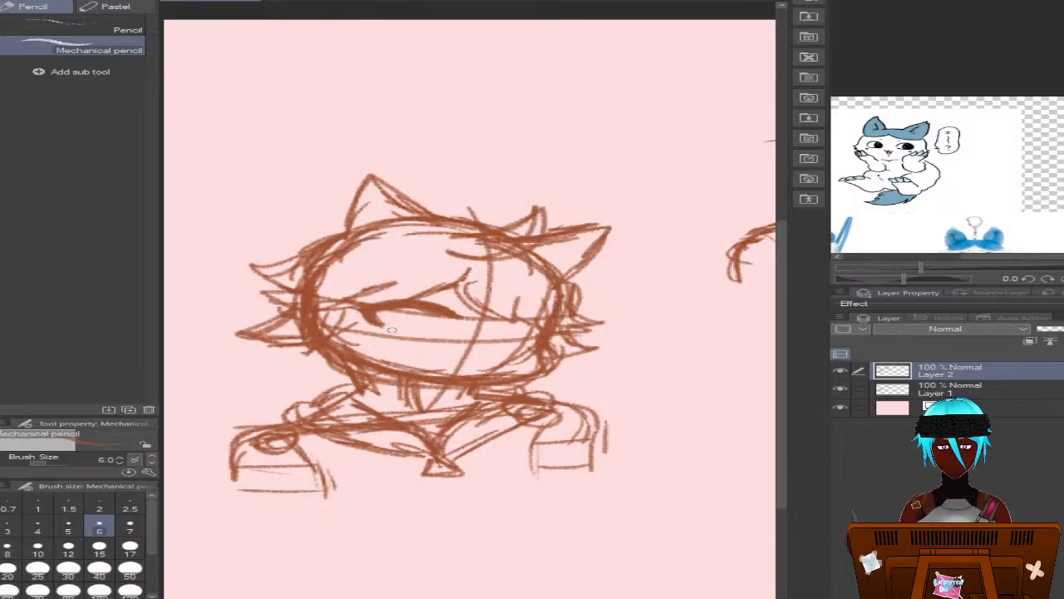
pyautogui.moveTo(392, 331)
pyautogui.mouseDown()
pyautogui.moveTo(441, 329)
pyautogui.moveTo(431, 285)
pyautogui.moveTo(395, 309)
pyautogui.moveTo(405, 328)
pyautogui.moveTo(430, 329)
pyautogui.mouseUp()
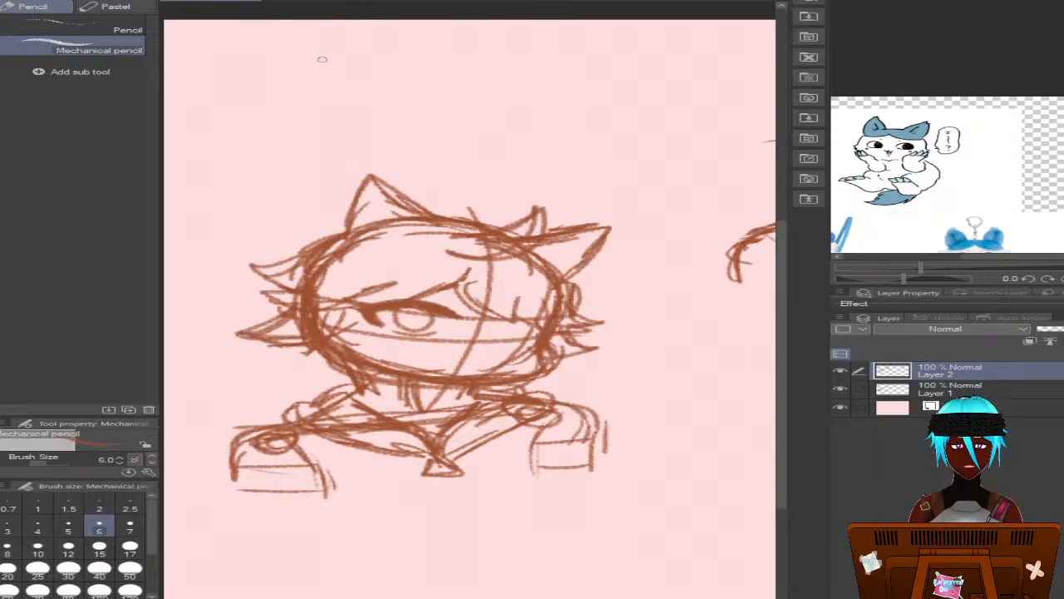
pyautogui.hotkey('ctrl', 'z')
pyautogui.hotkey('ctrl', 'z')
pyautogui.hotkey('ctrl', 'z')
pyautogui.hotkey('ctrl', 'z')
pyautogui.hotkey('ctrl', 'z')
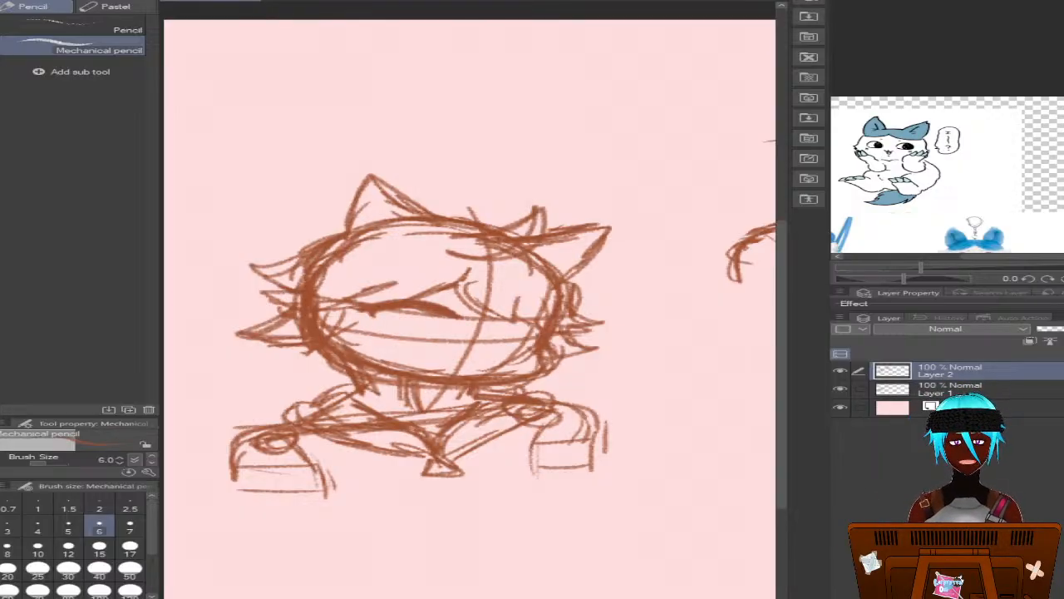
pyautogui.hotkey('ctrl', 'z')
pyautogui.hotkey('ctrl', 'z')
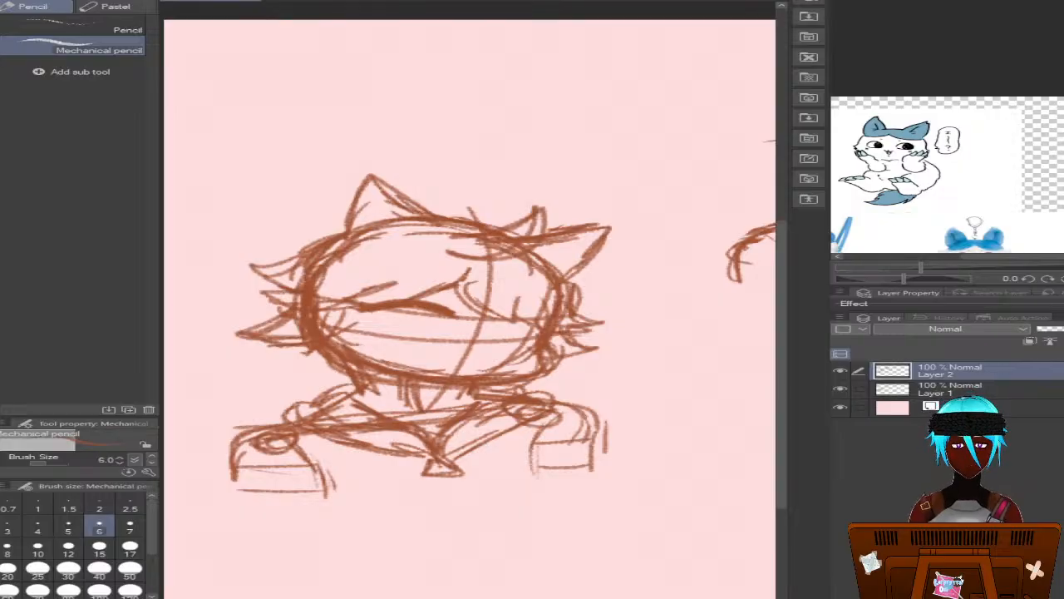
pyautogui.hotkey('ctrl', 'y')
pyautogui.hotkey('ctrl', 'y')
pyautogui.hotkey('ctrl', 'z')
pyautogui.hotkey('ctrl', 'z')
pyautogui.hotkey('ctrl', 'z')
pyautogui.hotkey('ctrl', 'z')
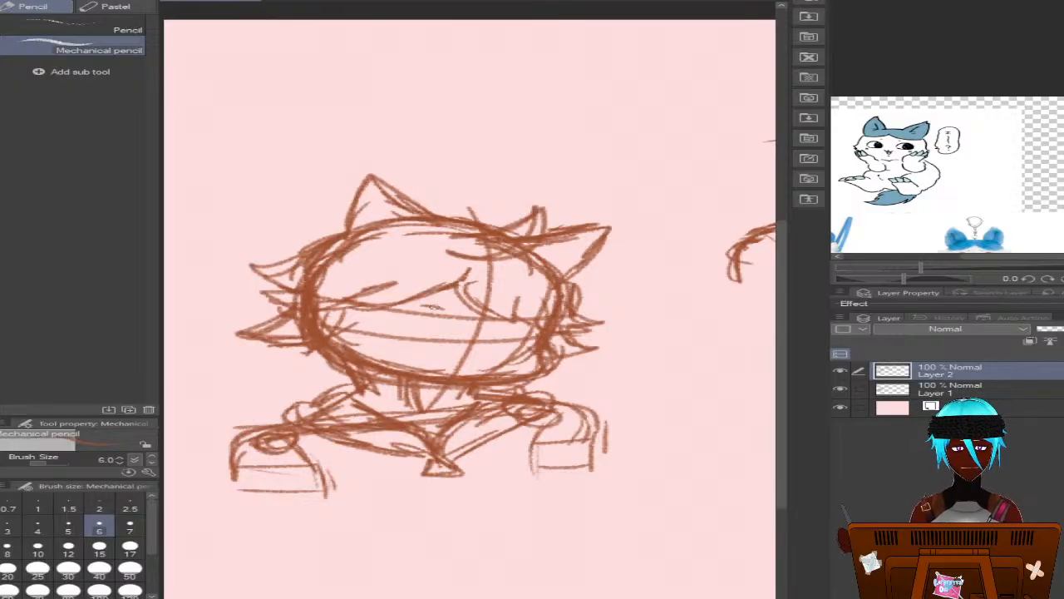
pyautogui.moveTo(449, 310)
pyautogui.mouseDown()
pyautogui.moveTo(364, 306)
pyautogui.moveTo(429, 311)
pyautogui.moveTo(363, 309)
pyautogui.moveTo(385, 331)
pyautogui.moveTo(428, 310)
pyautogui.mouseUp()
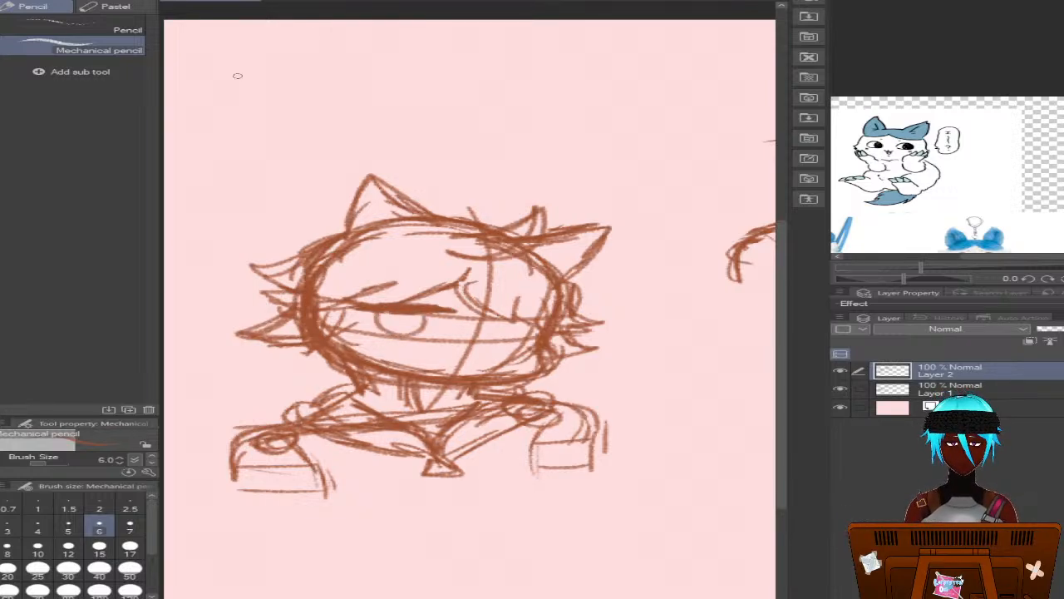
pyautogui.hotkey('ctrl', 'z')
pyautogui.hotkey('ctrl', 'z')
pyautogui.hotkey('ctrl', 'z')
pyautogui.hotkey('ctrl', 'z')
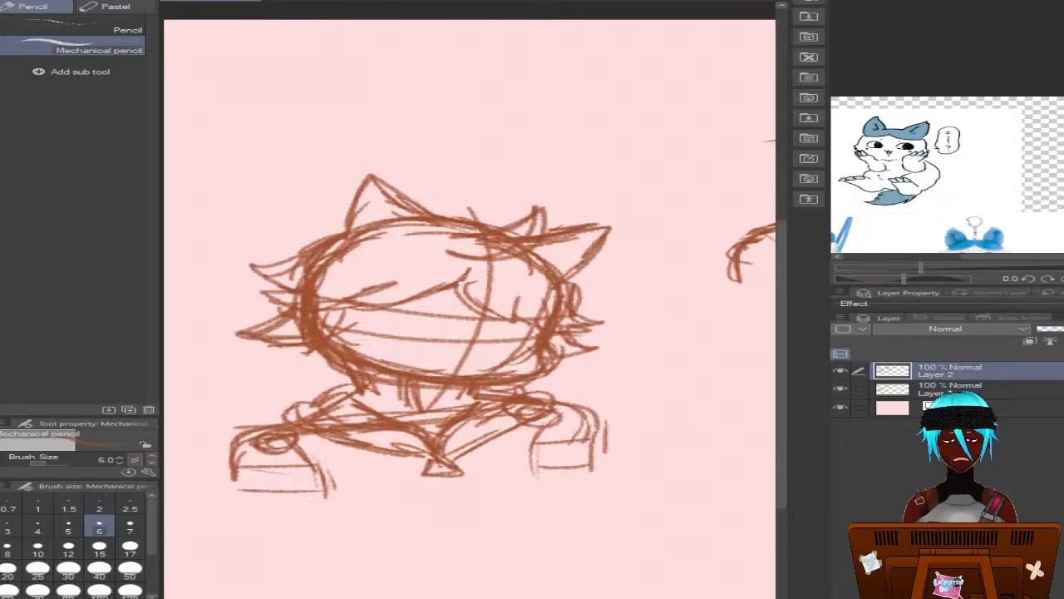
# Draw the left eye with a thick arched upper lash, trimmed underneath, and a round iris, plus a short brow mark above its inner corner
pyautogui.moveTo(444, 310)
pyautogui.mouseDown()
pyautogui.moveTo(376, 303)
pyautogui.moveTo(363, 316)
pyautogui.moveTo(379, 335)
pyautogui.moveTo(372, 304)
pyautogui.moveTo(404, 306)
pyautogui.moveTo(356, 309)
pyautogui.moveTo(442, 307)
pyautogui.moveTo(386, 304)
pyautogui.moveTo(369, 321)
pyautogui.mouseUp()
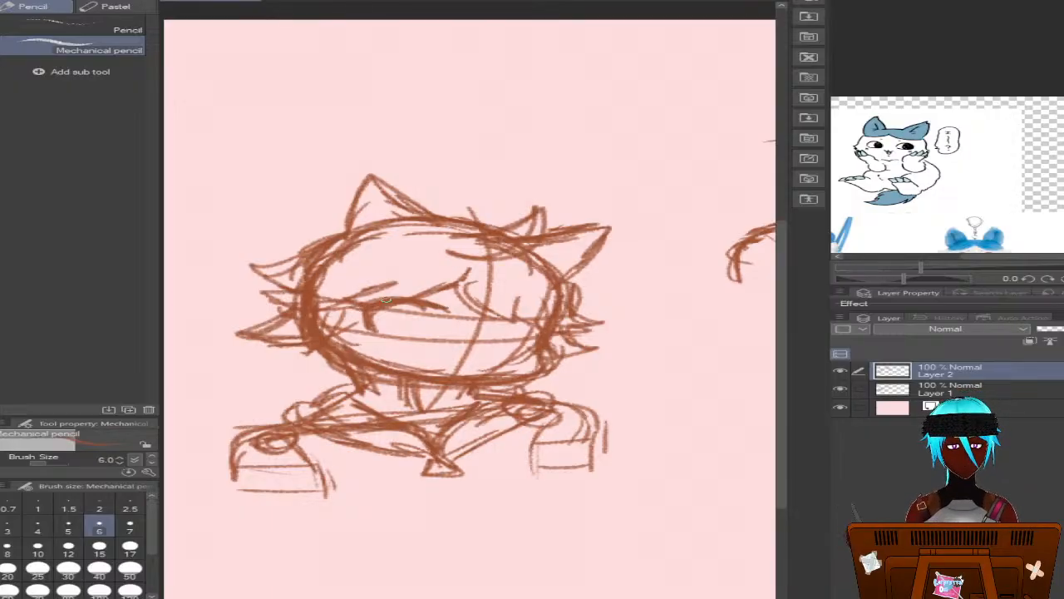
pyautogui.moveTo(386, 299)
pyautogui.mouseDown()
pyautogui.moveTo(361, 312)
pyautogui.moveTo(368, 328)
pyautogui.moveTo(368, 296)
pyautogui.moveTo(429, 308)
pyautogui.moveTo(383, 294)
pyautogui.moveTo(366, 318)
pyautogui.moveTo(393, 295)
pyautogui.moveTo(432, 306)
pyautogui.mouseUp()
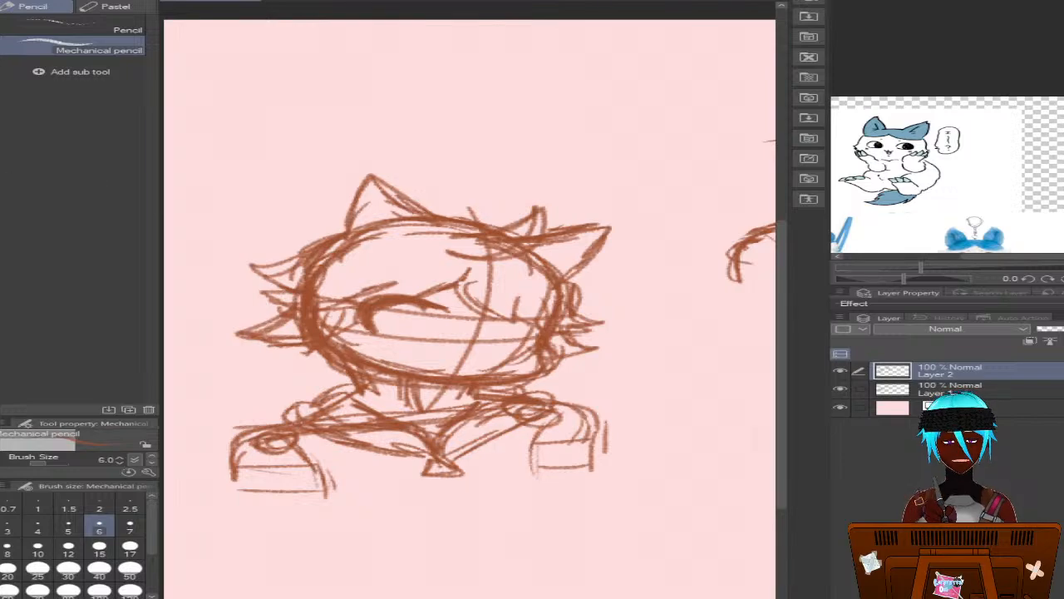
pyautogui.press('e')
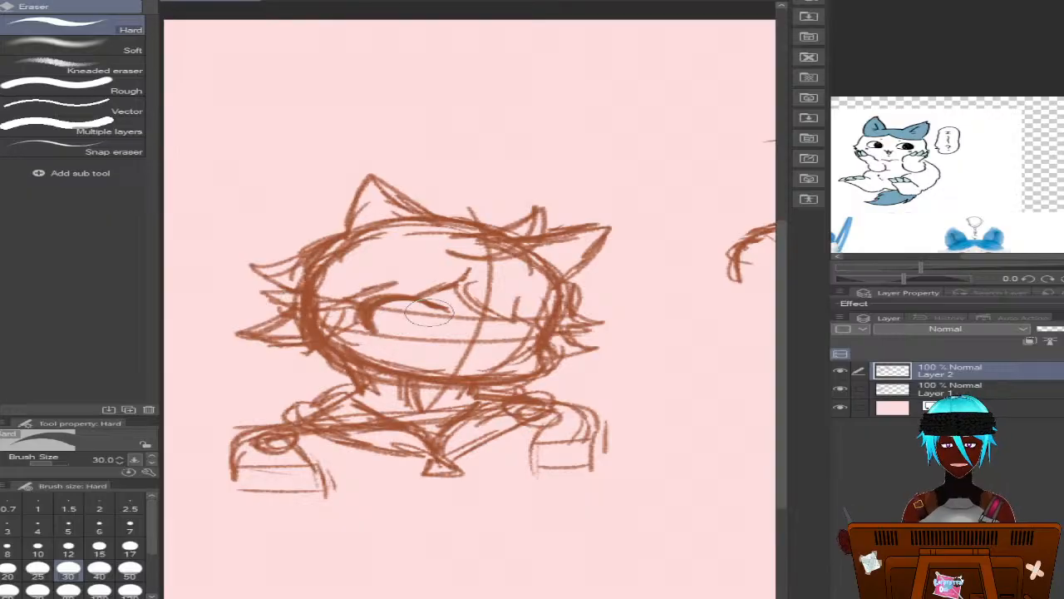
pyautogui.press('p')
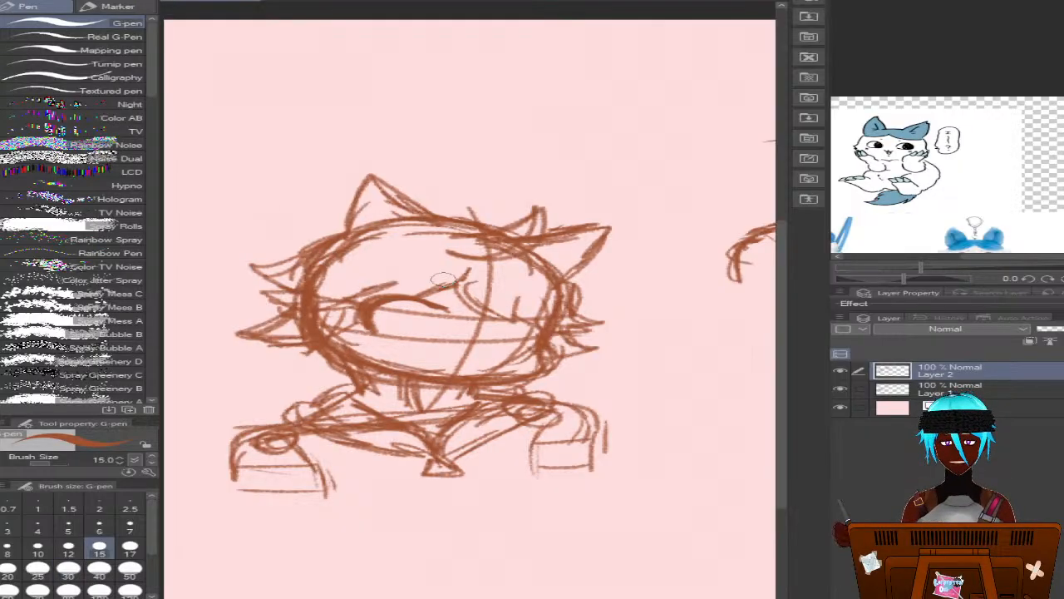
pyautogui.press('p')
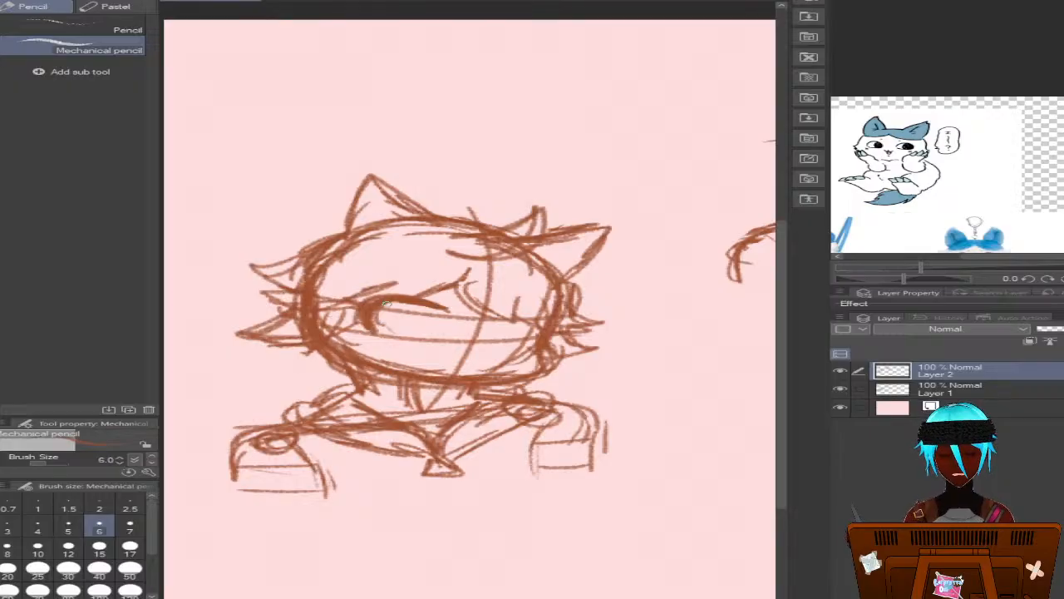
pyautogui.moveTo(388, 302)
pyautogui.mouseDown()
pyautogui.moveTo(387, 331)
pyautogui.moveTo(429, 333)
pyautogui.moveTo(392, 300)
pyautogui.moveTo(382, 324)
pyautogui.moveTo(420, 332)
pyautogui.moveTo(425, 306)
pyautogui.moveTo(391, 333)
pyautogui.moveTo(387, 324)
pyautogui.moveTo(427, 315)
pyautogui.moveTo(419, 293)
pyautogui.moveTo(457, 283)
pyautogui.mouseUp()
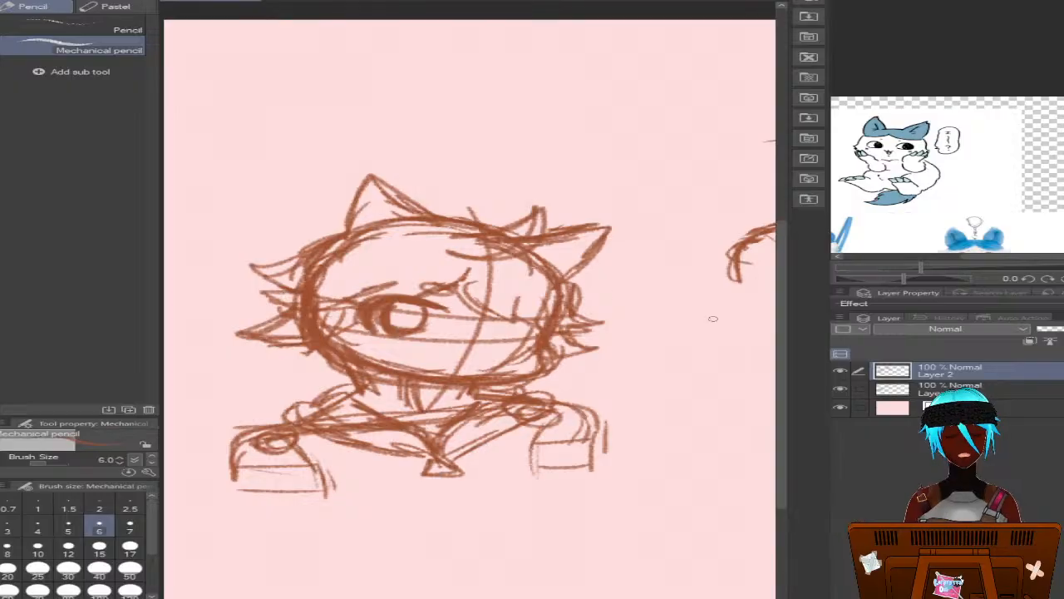
# Draw a small oval brow, upper lash and round iris for the right eye, and add pupils to both eyes
pyautogui.moveTo(508, 289)
pyautogui.mouseDown()
pyautogui.moveTo(484, 292)
pyautogui.moveTo(497, 287)
pyautogui.mouseUp()
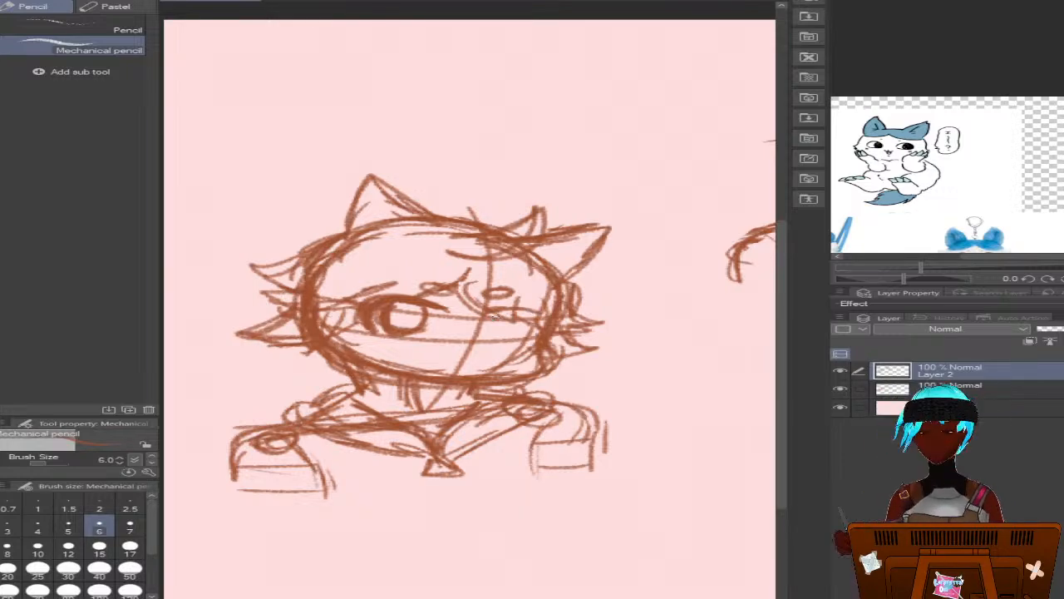
pyautogui.moveTo(488, 309)
pyautogui.mouseDown()
pyautogui.moveTo(558, 315)
pyautogui.moveTo(554, 327)
pyautogui.mouseUp()
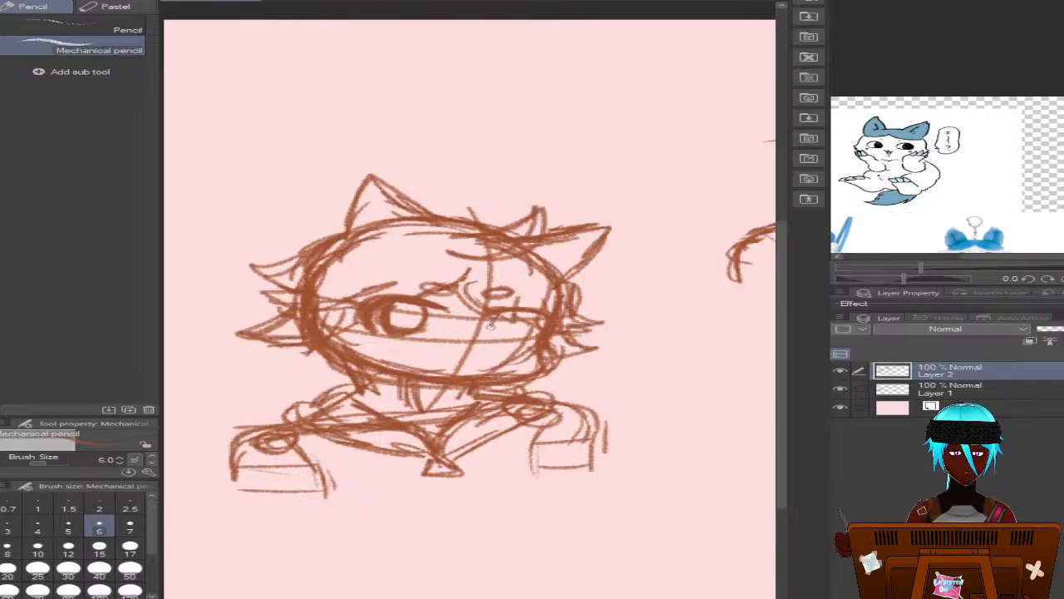
pyautogui.moveTo(498, 321)
pyautogui.mouseDown()
pyautogui.moveTo(514, 333)
pyautogui.moveTo(524, 320)
pyautogui.moveTo(532, 332)
pyautogui.moveTo(492, 341)
pyautogui.moveTo(517, 336)
pyautogui.mouseUp()
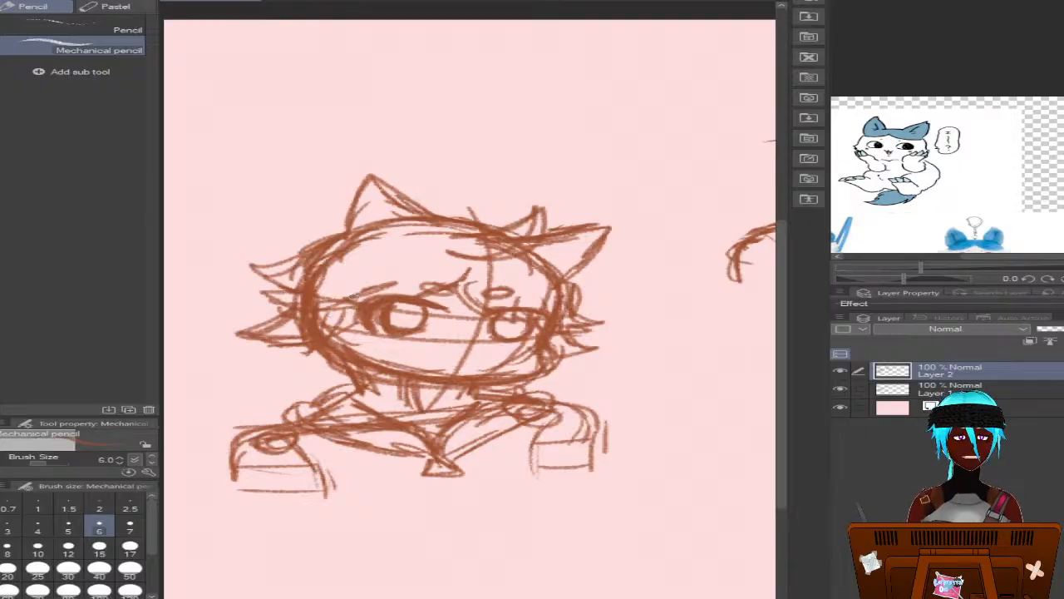
pyautogui.moveTo(386, 310); pyautogui.dragTo(416, 306)
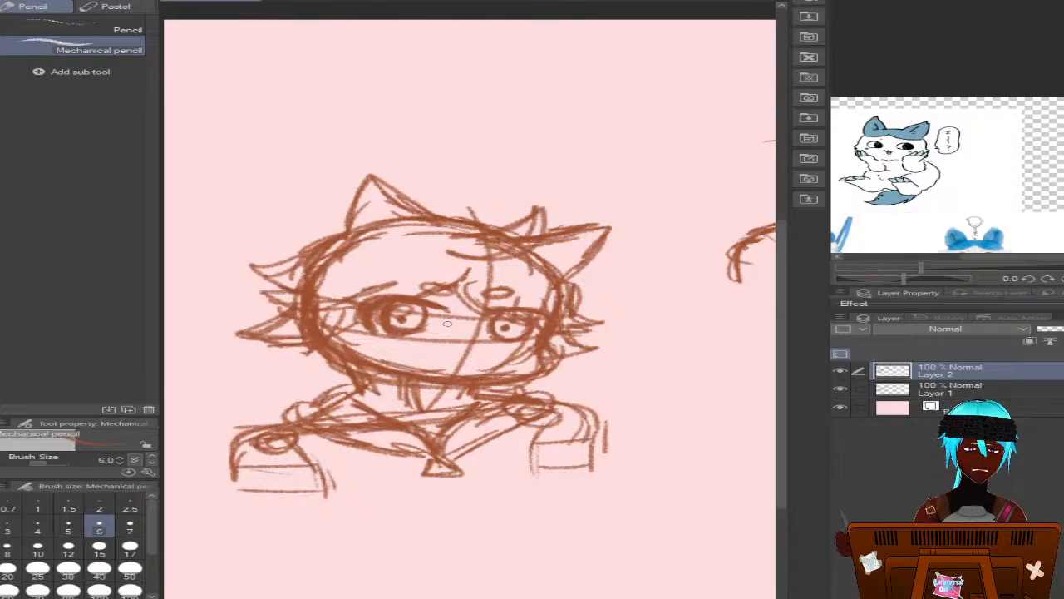
pyautogui.moveTo(504, 330)
pyautogui.mouseDown()
pyautogui.moveTo(526, 336)
pyautogui.moveTo(510, 332)
pyautogui.mouseUp()
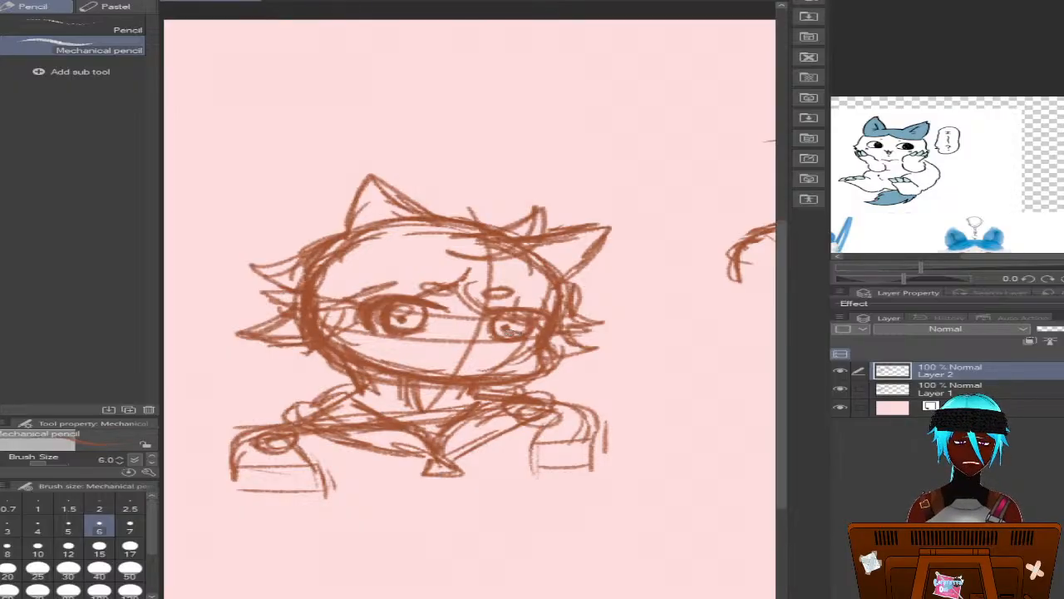
# Finish the eye highlights and draw a small cat-like smiling mouth with a curved lower lip across the centre guide
pyautogui.moveTo(406, 320)
pyautogui.mouseDown()
pyautogui.moveTo(462, 364)
pyautogui.moveTo(489, 356)
pyautogui.mouseUp()
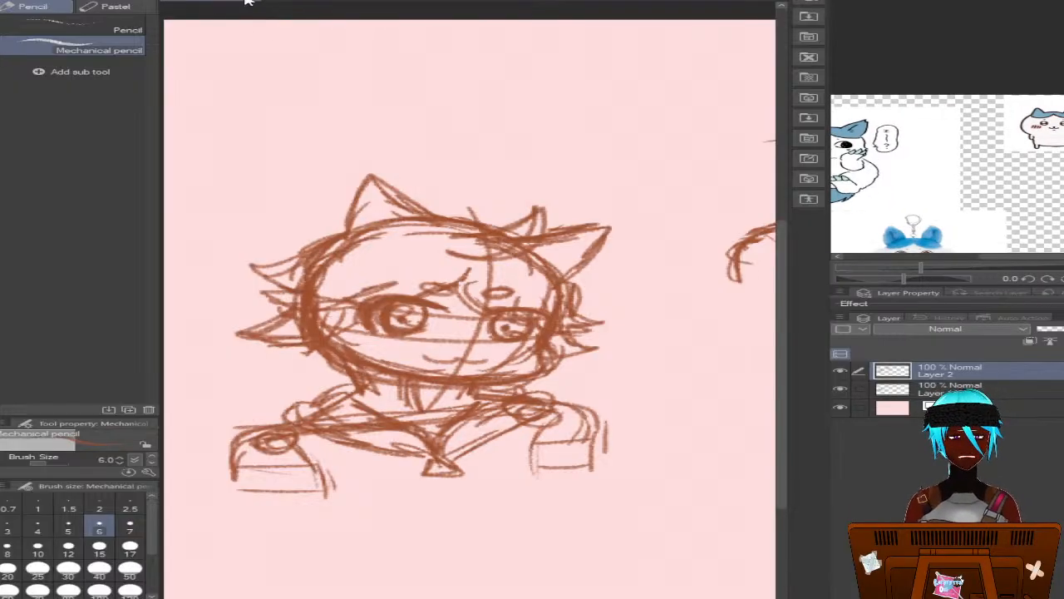
pyautogui.hotkey('ctrl', 'z')
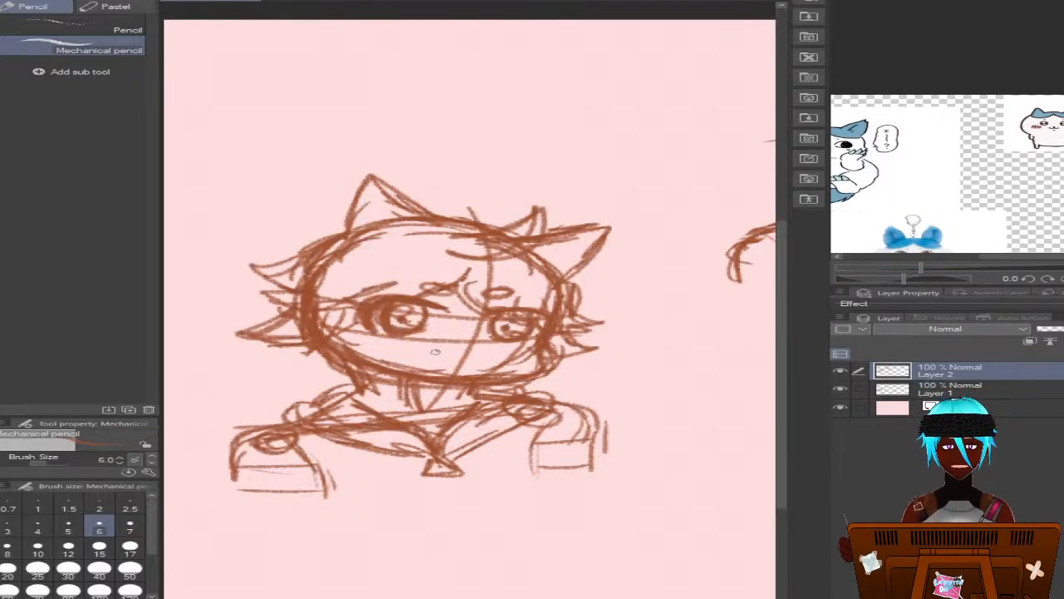
pyautogui.moveTo(435, 352)
pyautogui.mouseDown()
pyautogui.moveTo(492, 354)
pyautogui.moveTo(451, 362)
pyautogui.moveTo(487, 355)
pyautogui.mouseUp()
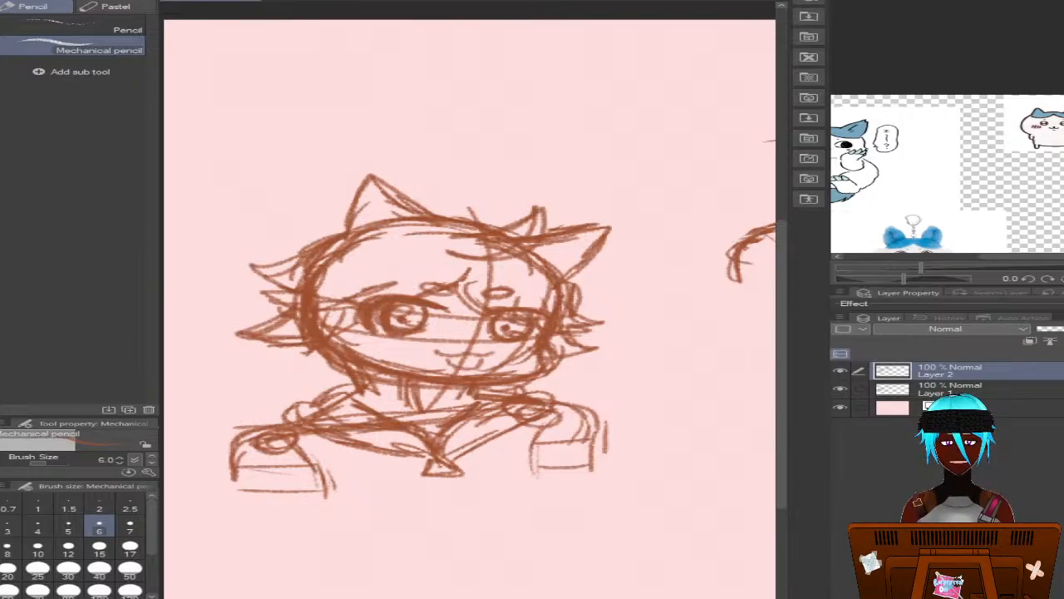
pyautogui.hotkey('ctrl', 'z')
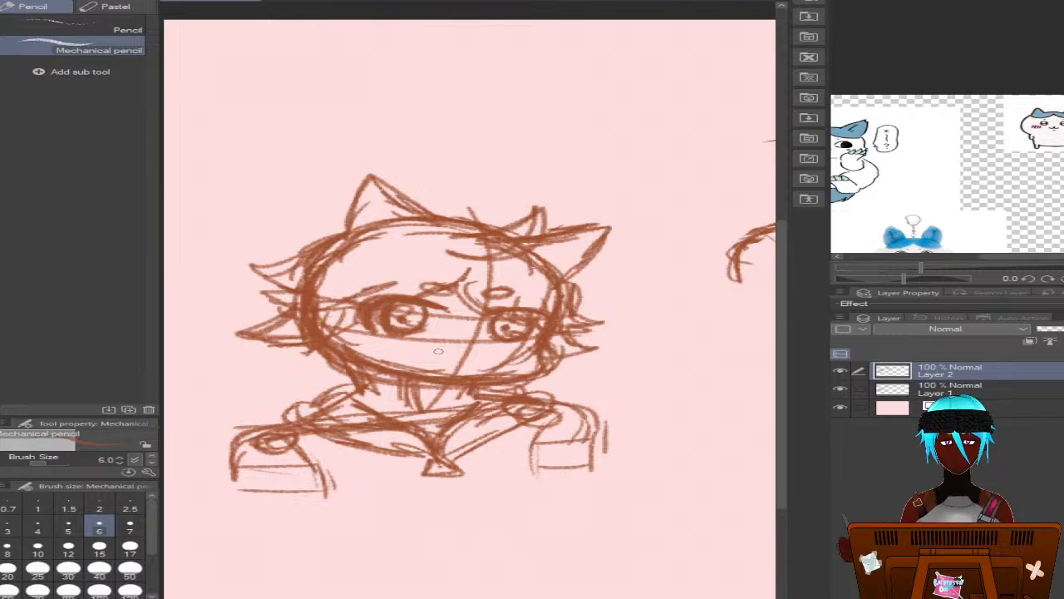
pyautogui.moveTo(436, 351)
pyautogui.mouseDown()
pyautogui.moveTo(480, 362)
pyautogui.moveTo(494, 354)
pyautogui.mouseUp()
pyautogui.moveTo(395, 343); pyautogui.dragTo(390, 341)
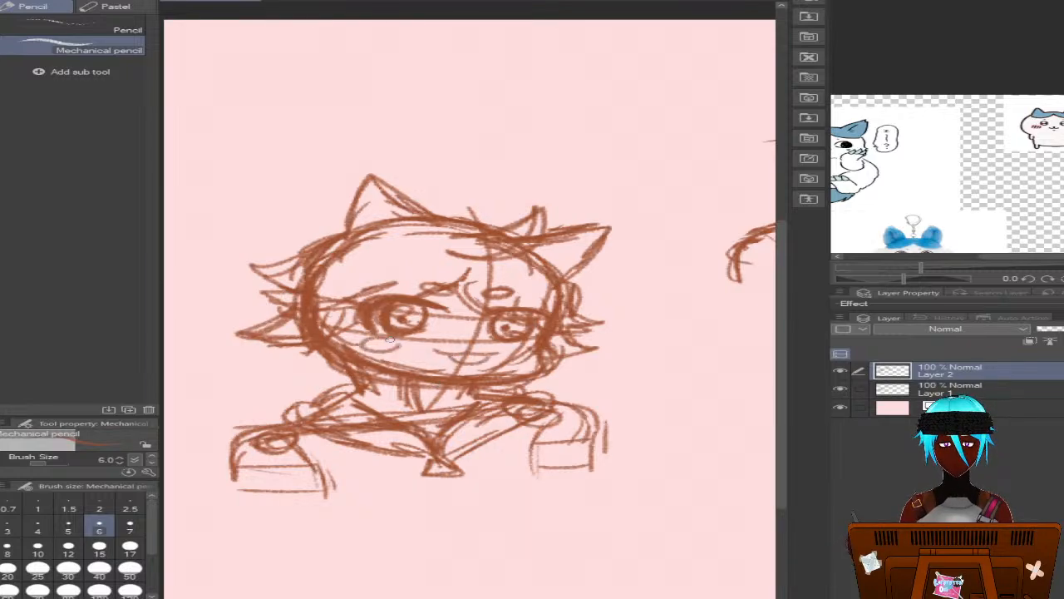
pyautogui.hotkey('ctrl', 'z')
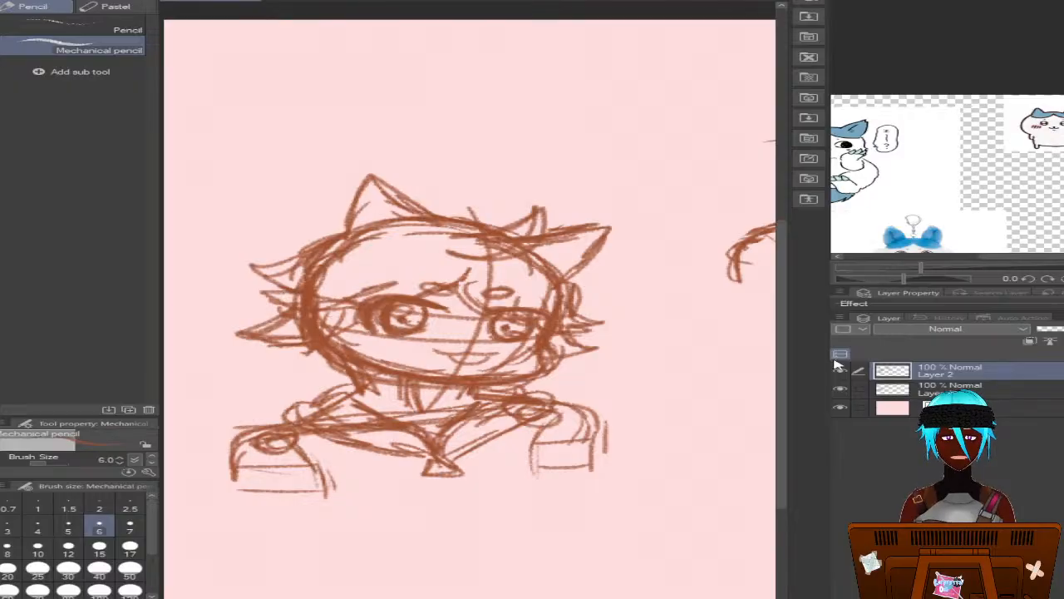
# Draw short neck lines from the jaw to the collar on both sides and hide Layer 1
pyautogui.click(841, 389)
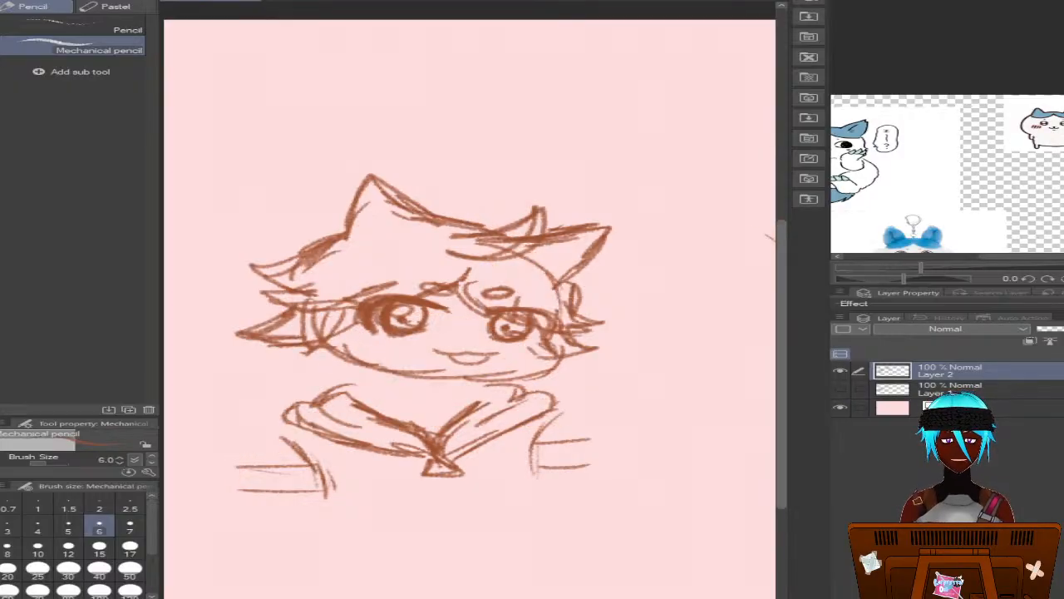
pyautogui.click(840, 389)
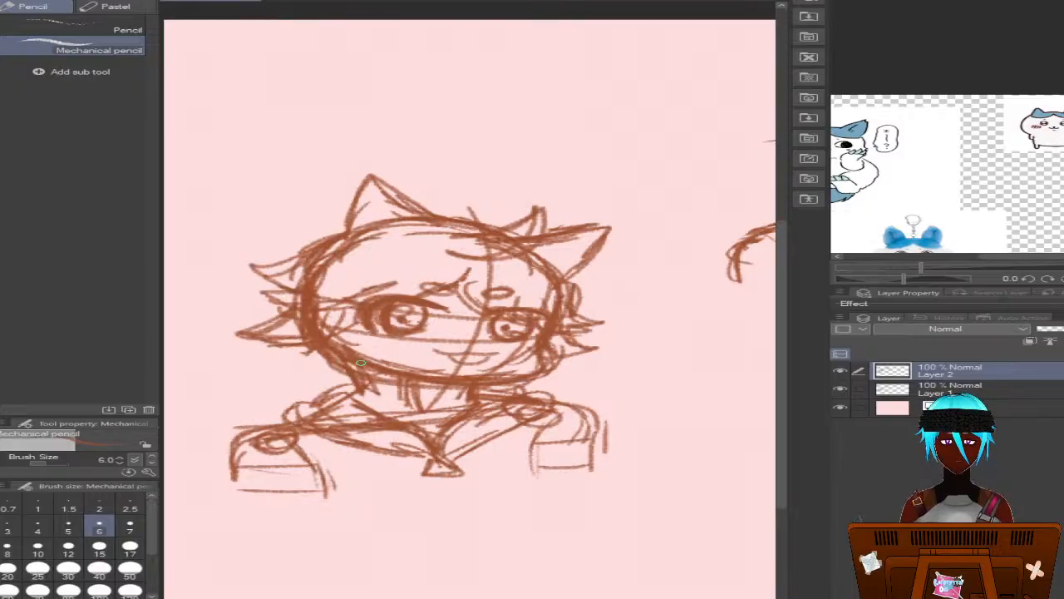
pyautogui.moveTo(361, 362); pyautogui.dragTo(348, 394)
pyautogui.click(841, 388)
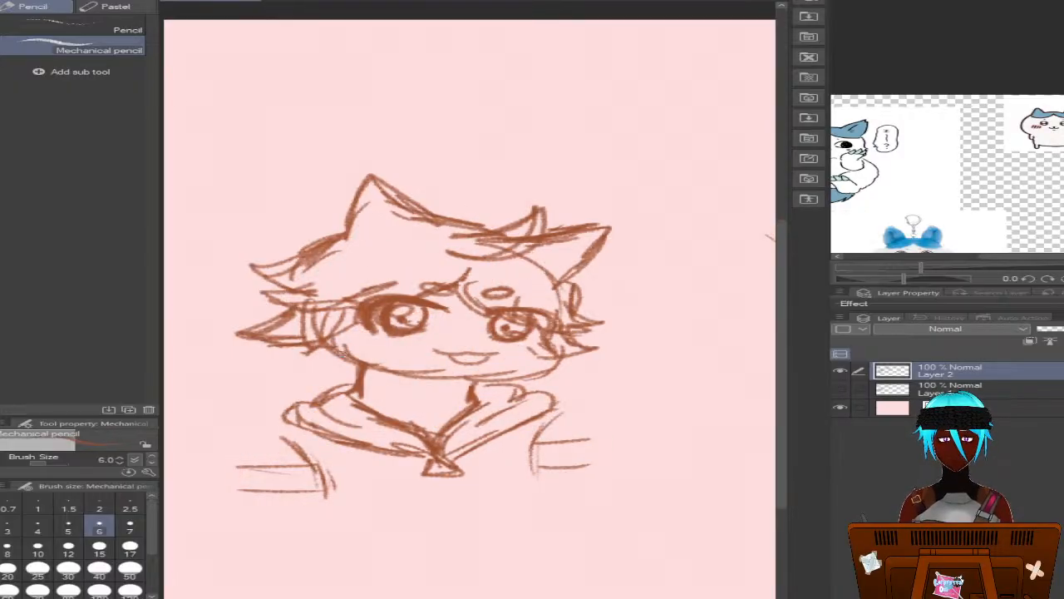
# Redraw the jawline as one bold curve from cheek to cheek and erase the thin chin line above it
pyautogui.moveTo(329, 339)
pyautogui.mouseDown()
pyautogui.moveTo(416, 383)
pyautogui.moveTo(519, 382)
pyautogui.moveTo(555, 371)
pyautogui.moveTo(549, 358)
pyautogui.moveTo(544, 376)
pyautogui.moveTo(476, 389)
pyautogui.moveTo(368, 379)
pyautogui.moveTo(334, 357)
pyautogui.moveTo(347, 371)
pyautogui.moveTo(465, 388)
pyautogui.moveTo(521, 381)
pyautogui.moveTo(556, 356)
pyautogui.moveTo(502, 384)
pyautogui.moveTo(416, 382)
pyautogui.mouseUp()
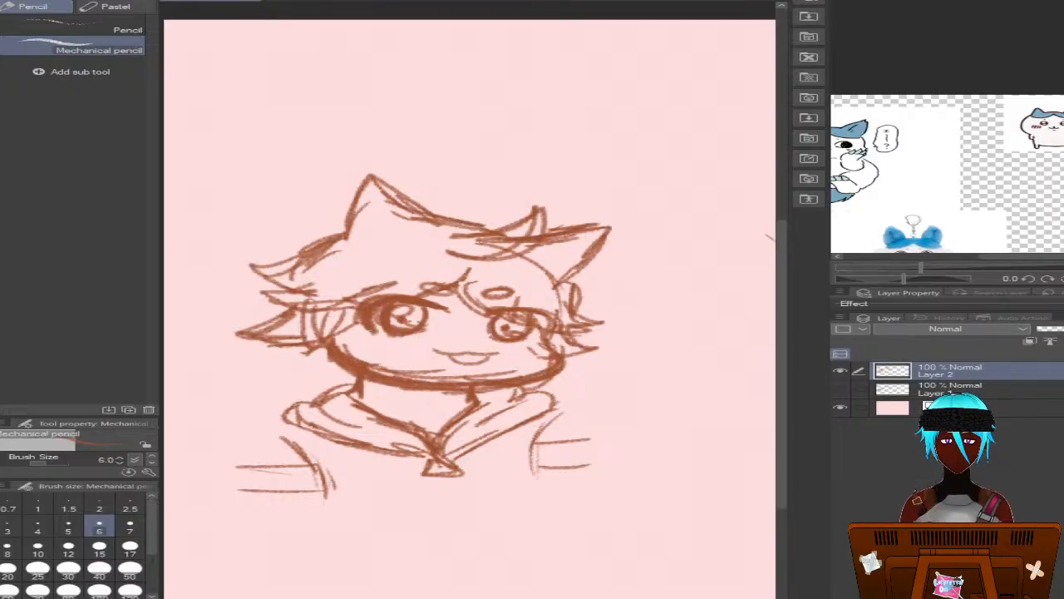
pyautogui.press('b')
pyautogui.press('e')
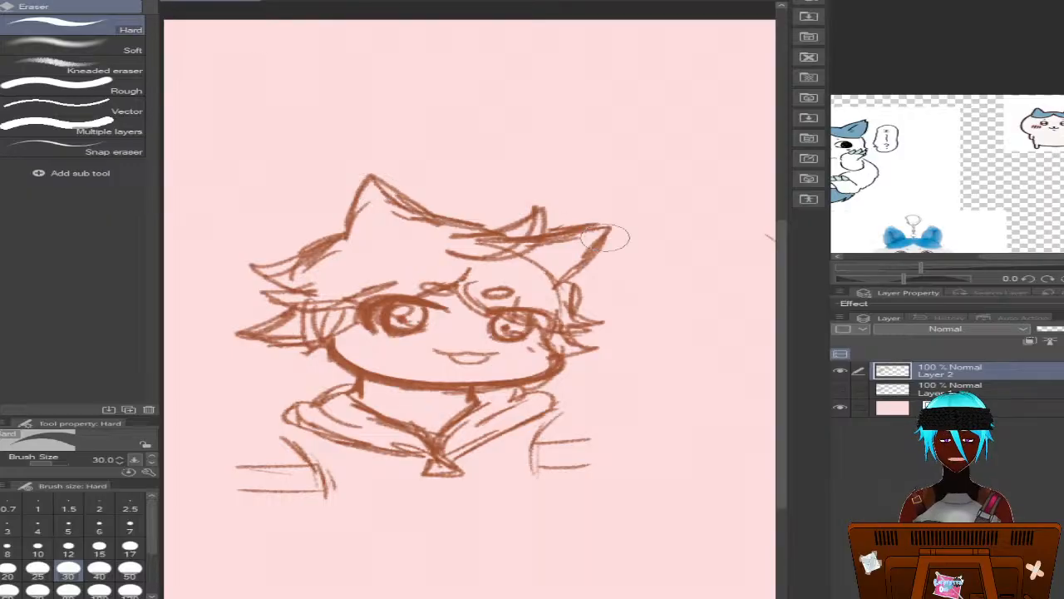
pyautogui.hotkey('alt', '[')
pyautogui.click(840, 371)
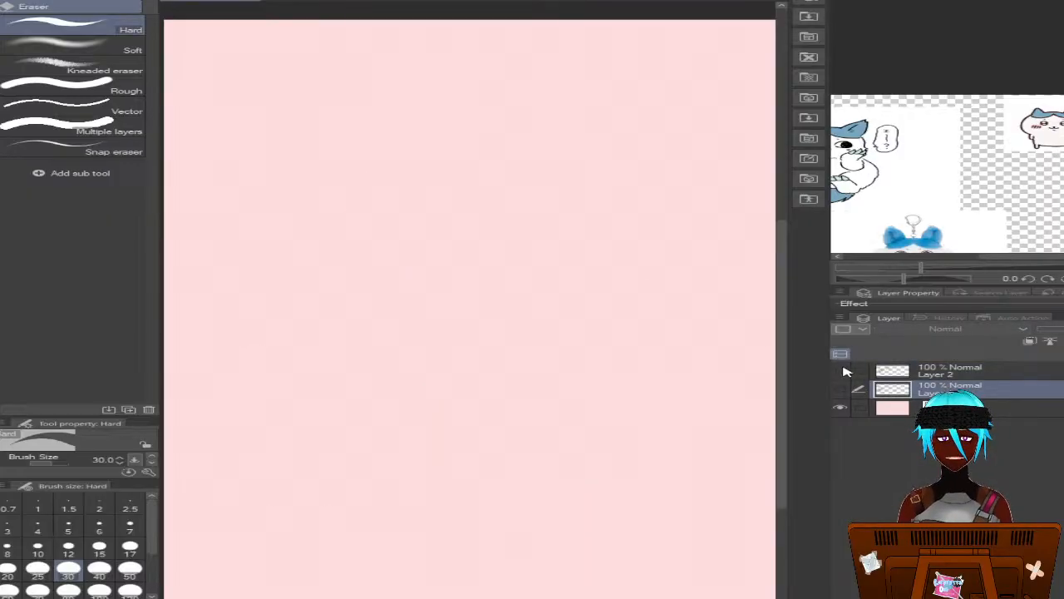
pyautogui.click(840, 371)
pyautogui.hotkey('alt', ']')
# Lasso the hair, ears and eyes on Layer 2 and move them slightly down and to the right, leaving out the mouth and jaw
pyautogui.press('m')
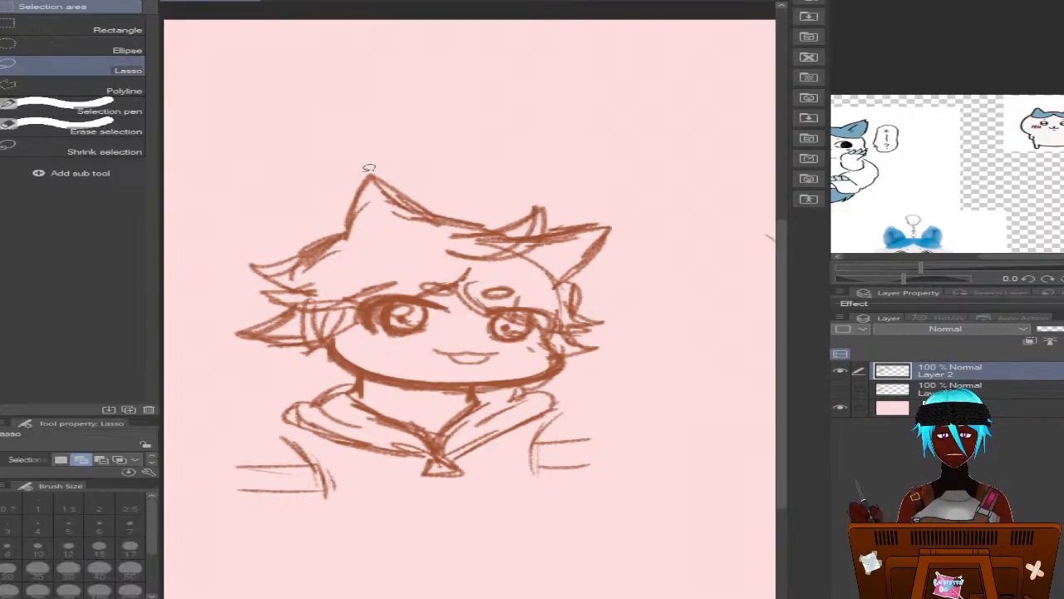
pyautogui.moveTo(470, 178)
pyautogui.mouseDown()
pyautogui.moveTo(237, 280)
pyautogui.moveTo(323, 364)
pyautogui.moveTo(375, 296)
pyautogui.moveTo(370, 324)
pyautogui.mouseUp()
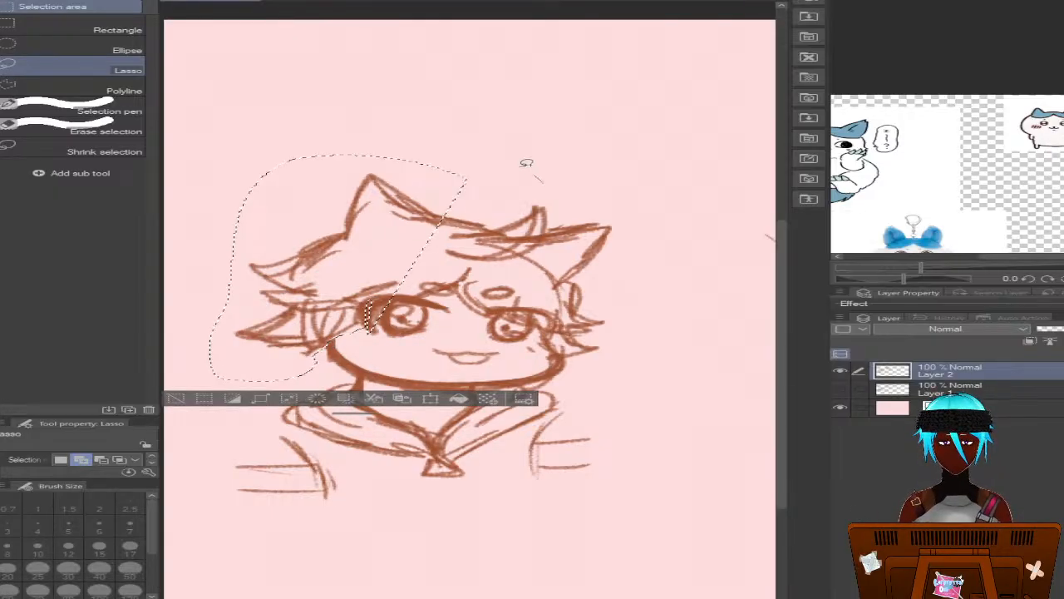
pyautogui.moveTo(542, 180)
pyautogui.mouseDown()
pyautogui.moveTo(225, 224)
pyautogui.moveTo(258, 364)
pyautogui.moveTo(339, 338)
pyautogui.moveTo(556, 348)
pyautogui.moveTo(671, 319)
pyautogui.moveTo(582, 171)
pyautogui.mouseUp()
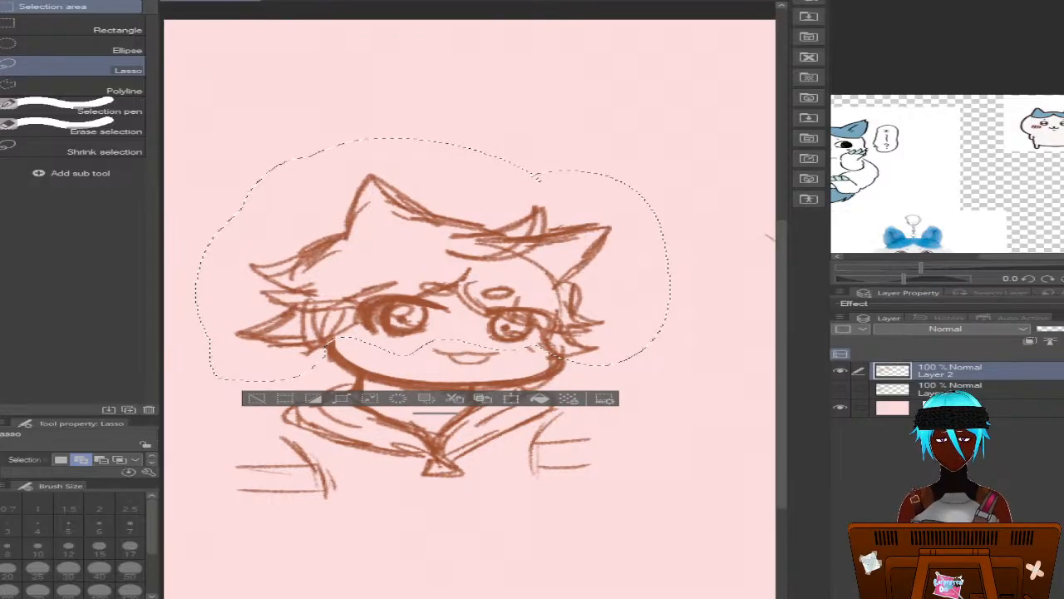
pyautogui.press('k')
pyautogui.moveTo(385, 265); pyautogui.dragTo(395, 267)
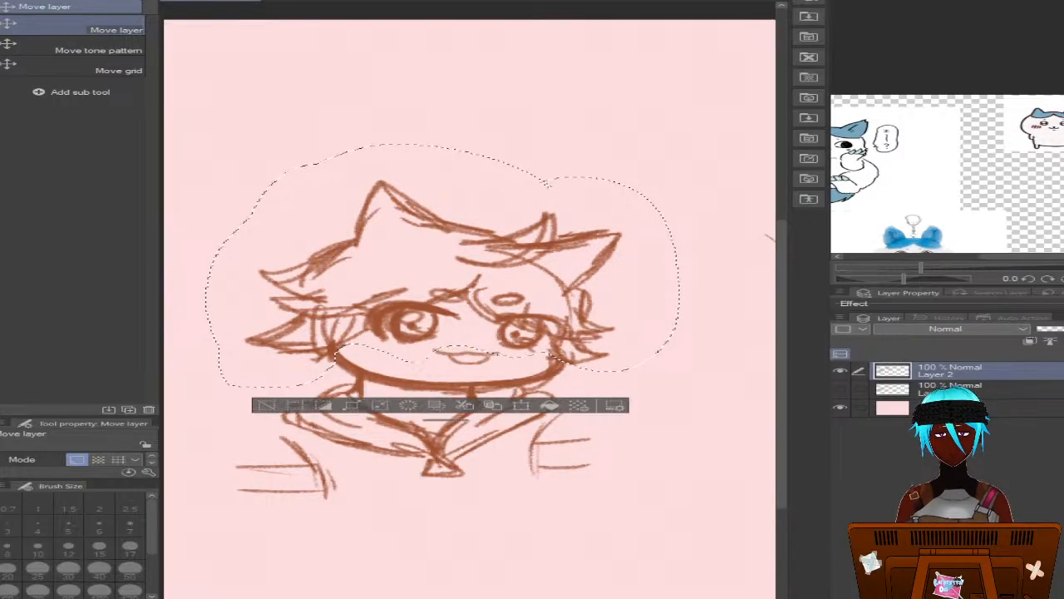
# Clear the selection, replace the mouth with a thin, wider wavy line, and add small oval blush marks under both eyes
pyautogui.hotkey('ctrl', 'd')
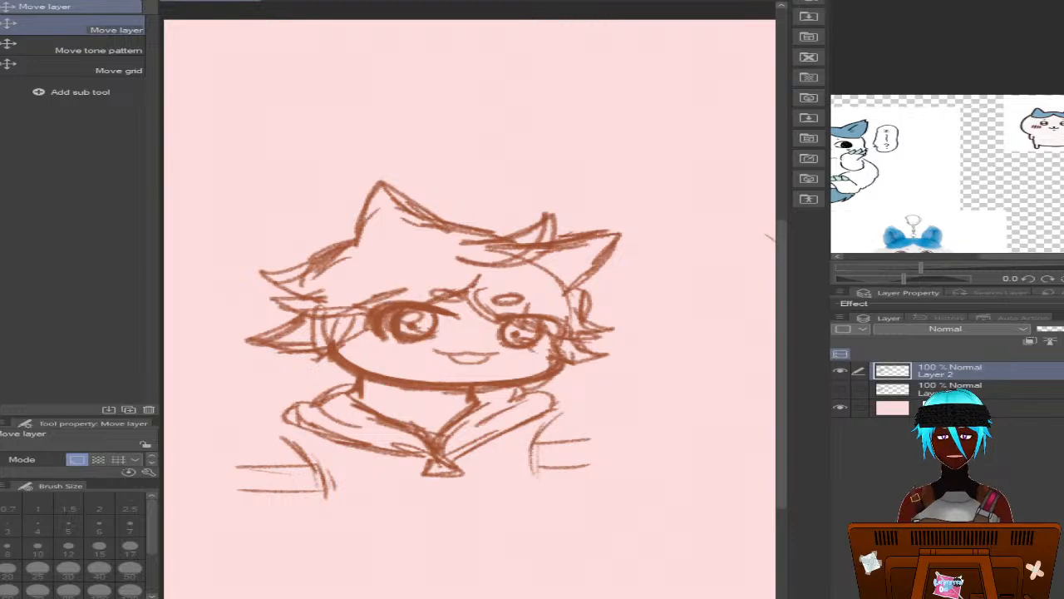
pyautogui.press('e')
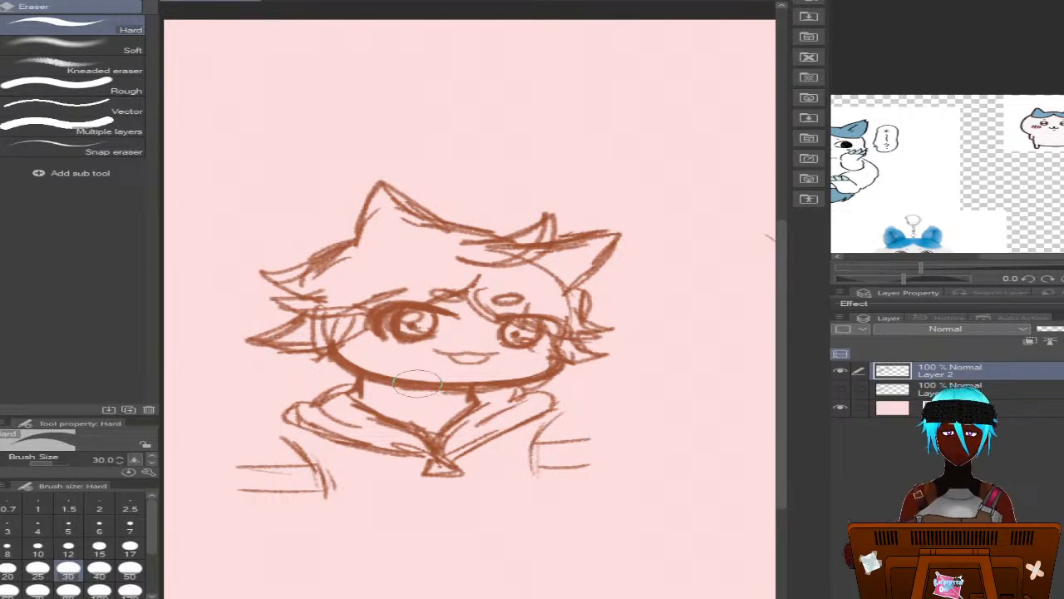
pyautogui.moveTo(453, 358); pyautogui.dragTo(449, 366)
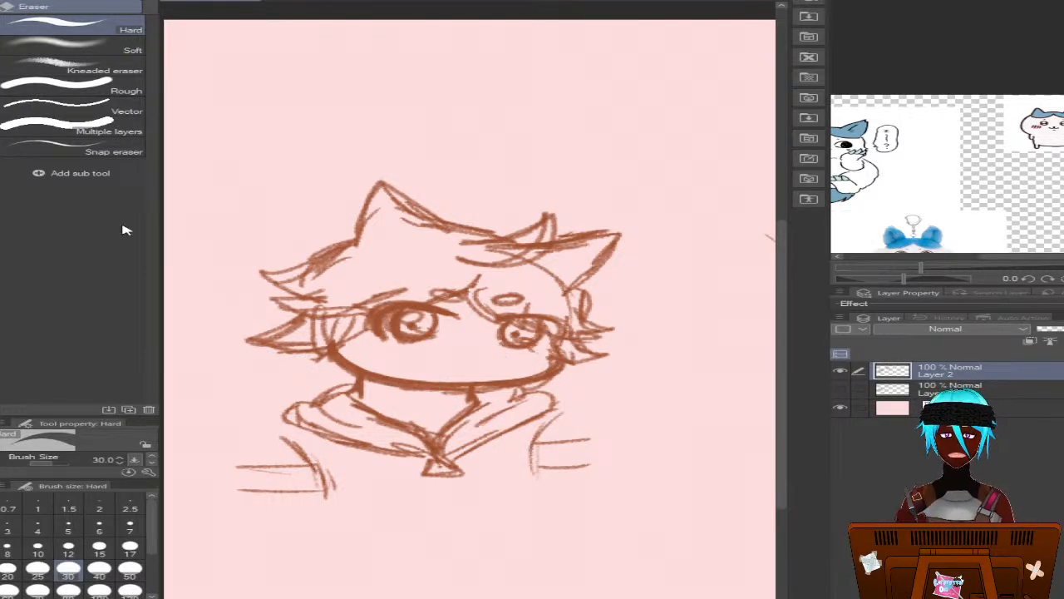
pyautogui.press('p')
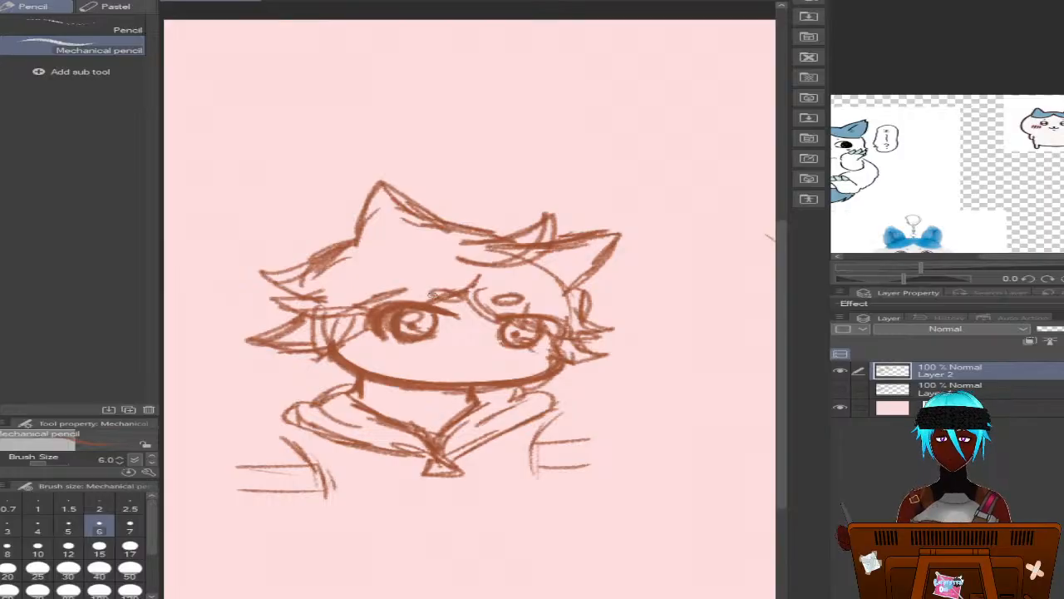
pyautogui.moveTo(427, 360); pyautogui.dragTo(499, 361)
pyautogui.moveTo(379, 348)
pyautogui.mouseDown()
pyautogui.moveTo(364, 346)
pyautogui.moveTo(387, 348)
pyautogui.mouseUp()
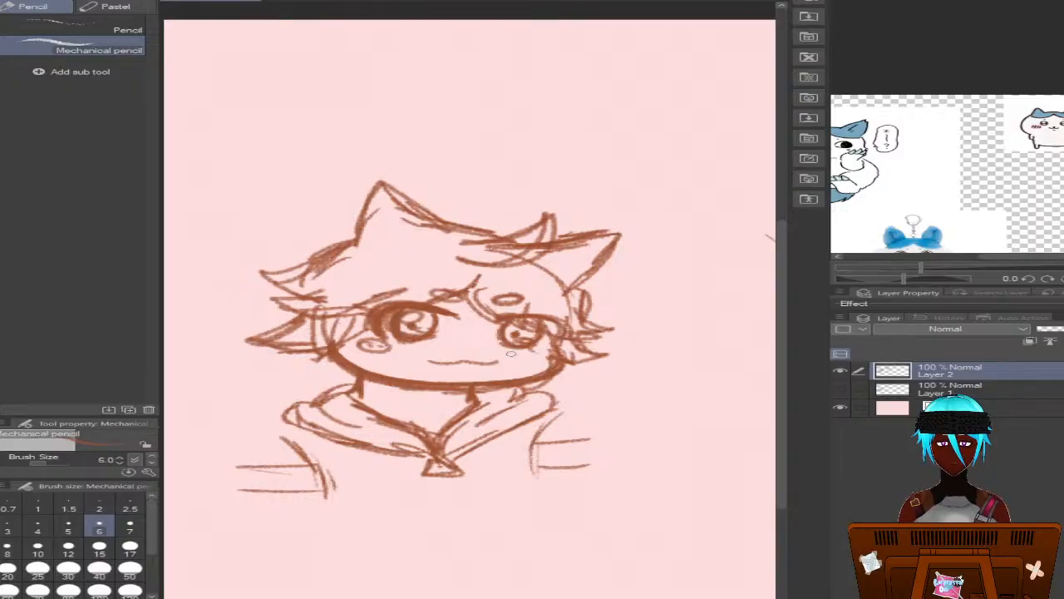
pyautogui.moveTo(517, 353)
pyautogui.mouseDown()
pyautogui.moveTo(538, 356)
pyautogui.moveTo(522, 356)
pyautogui.mouseUp()
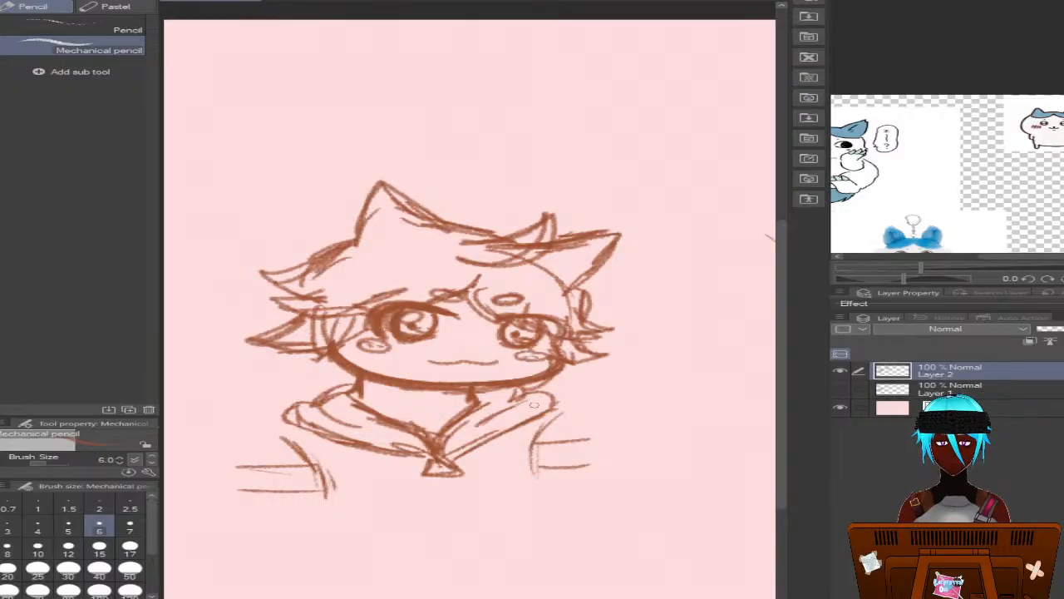
# Show Layer 1 as a guide, draw the shoulder and outer sleeve lines on both sides on Layer 2, and hide Layer 1
pyautogui.click(841, 389)
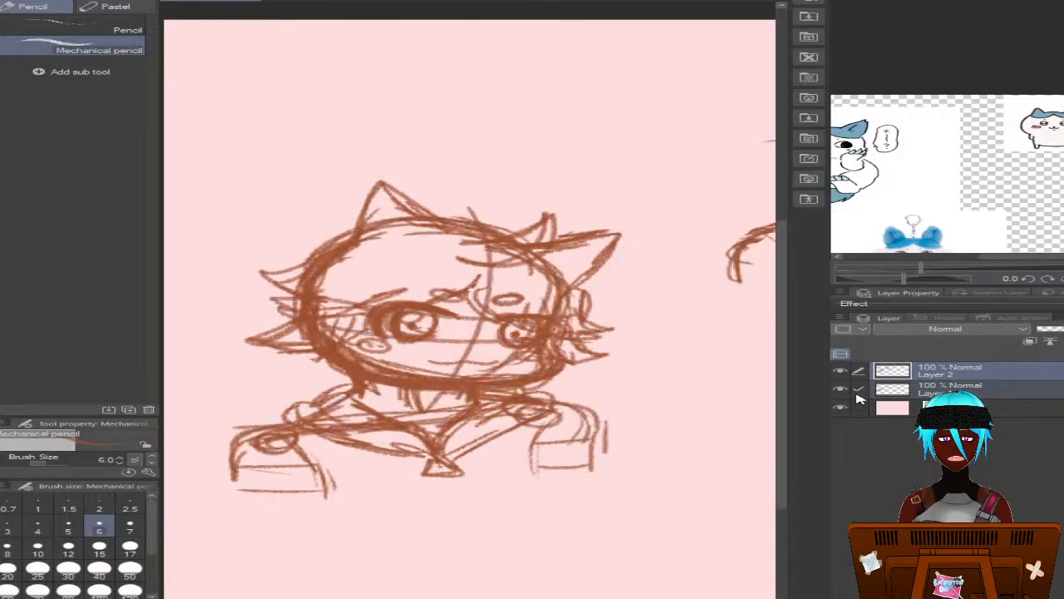
pyautogui.moveTo(291, 425)
pyautogui.mouseDown()
pyautogui.moveTo(243, 440)
pyautogui.moveTo(243, 489)
pyautogui.moveTo(232, 485)
pyautogui.moveTo(257, 434)
pyautogui.mouseUp()
pyautogui.moveTo(564, 411)
pyautogui.mouseDown()
pyautogui.moveTo(600, 426)
pyautogui.moveTo(593, 464)
pyautogui.moveTo(605, 467)
pyautogui.moveTo(605, 444)
pyautogui.moveTo(556, 418)
pyautogui.mouseUp()
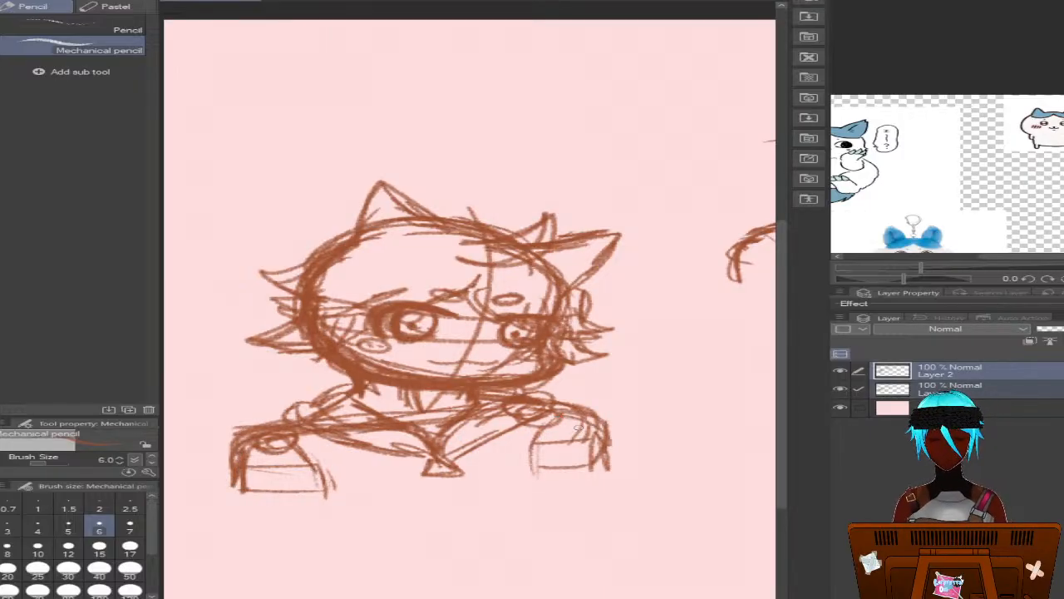
pyautogui.click(841, 389)
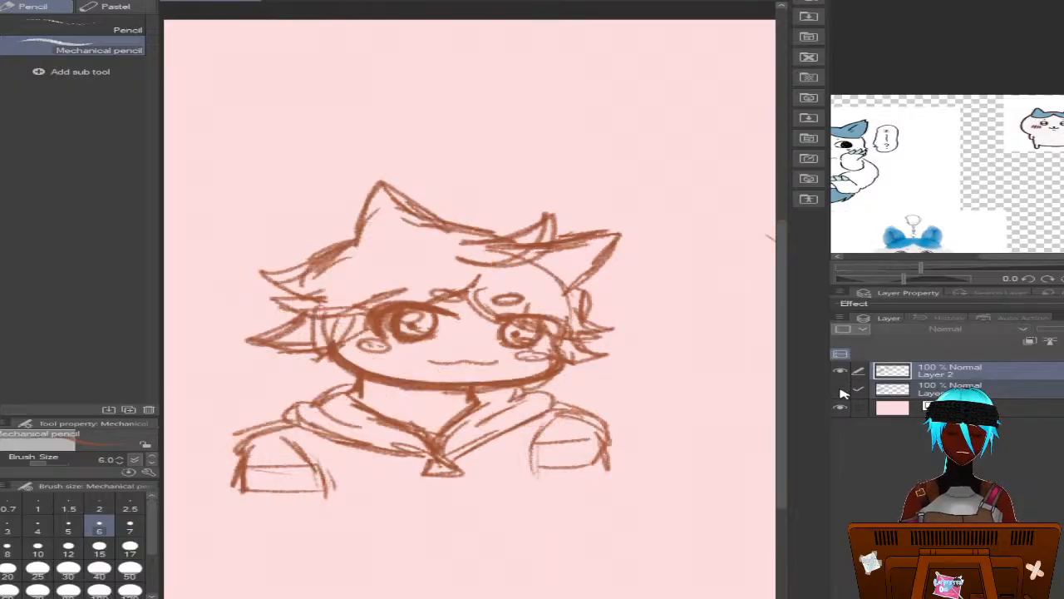
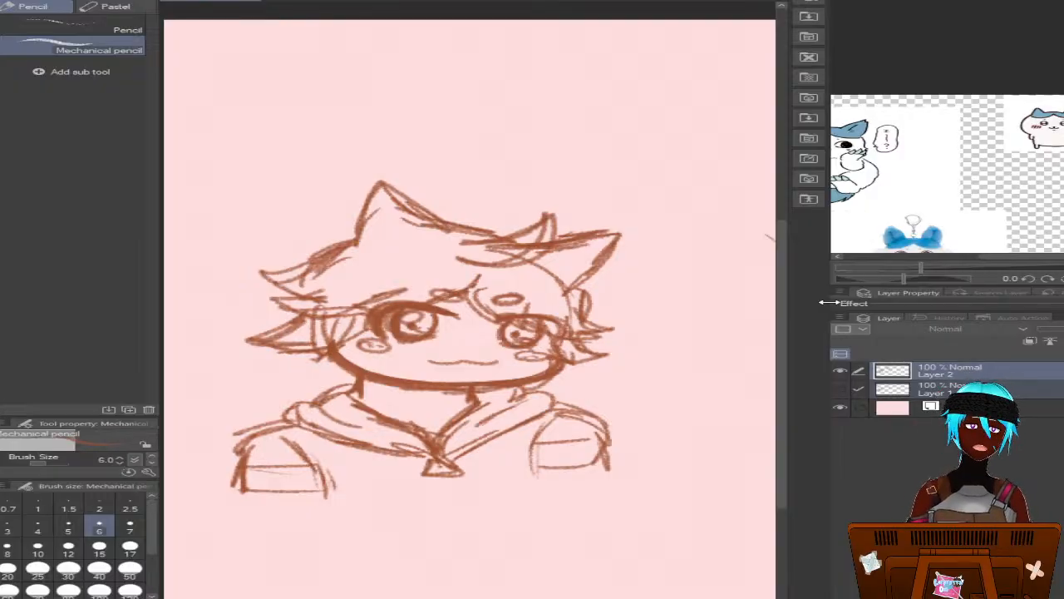
# Show Layer 1 again, enclose the left bust in a rectangular selection, and move it up on both layers to the canvas's upper edge
pyautogui.scroll(-3, 499, 416)
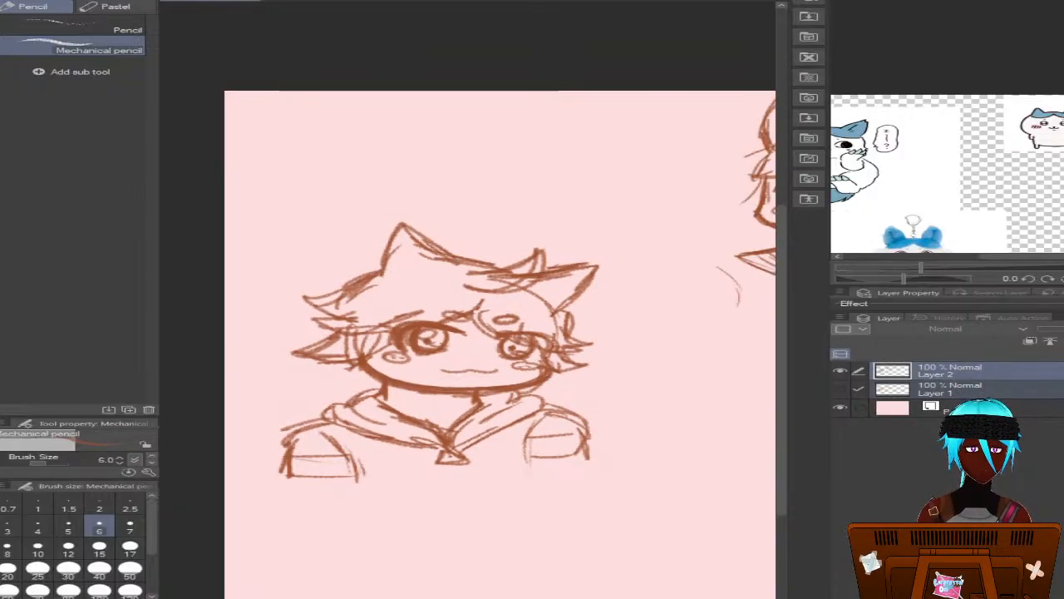
pyautogui.hscroll(4, 499, 374)
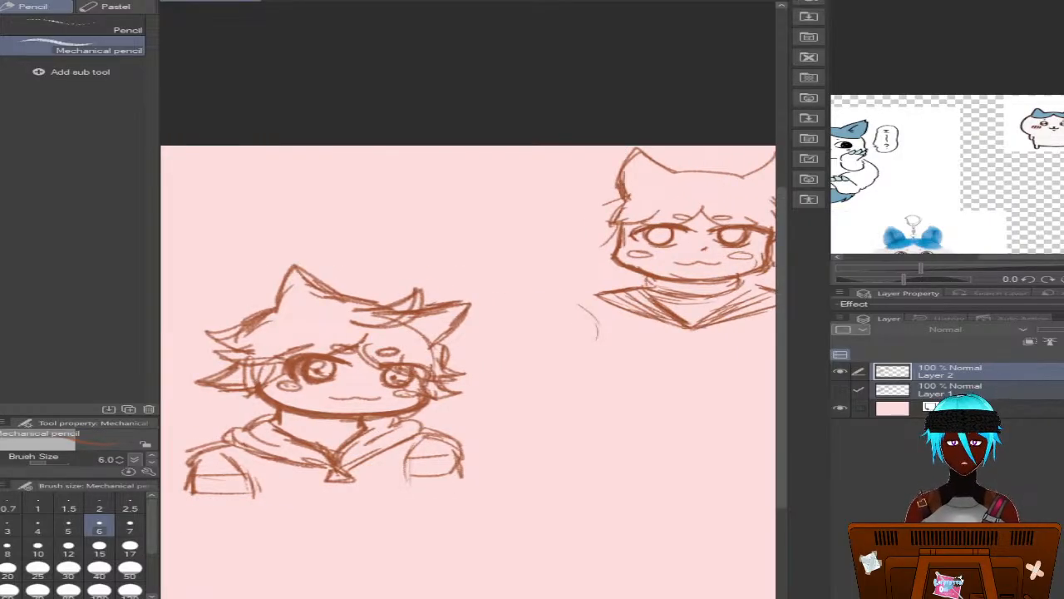
pyautogui.hscroll(1, 468, 373)
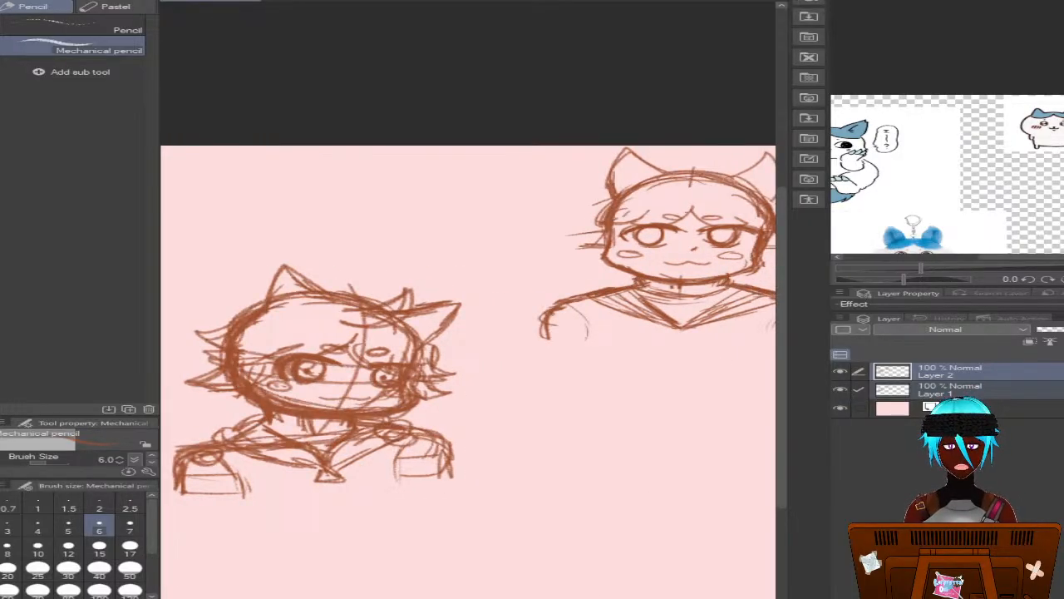
pyautogui.hscroll(-4, 469, 373)
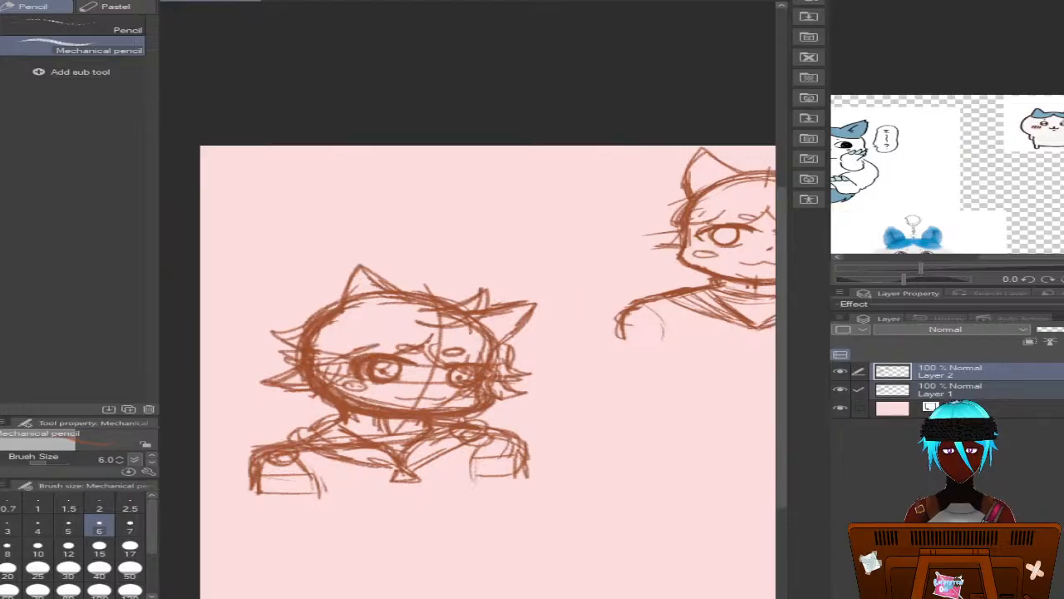
pyautogui.press('m')
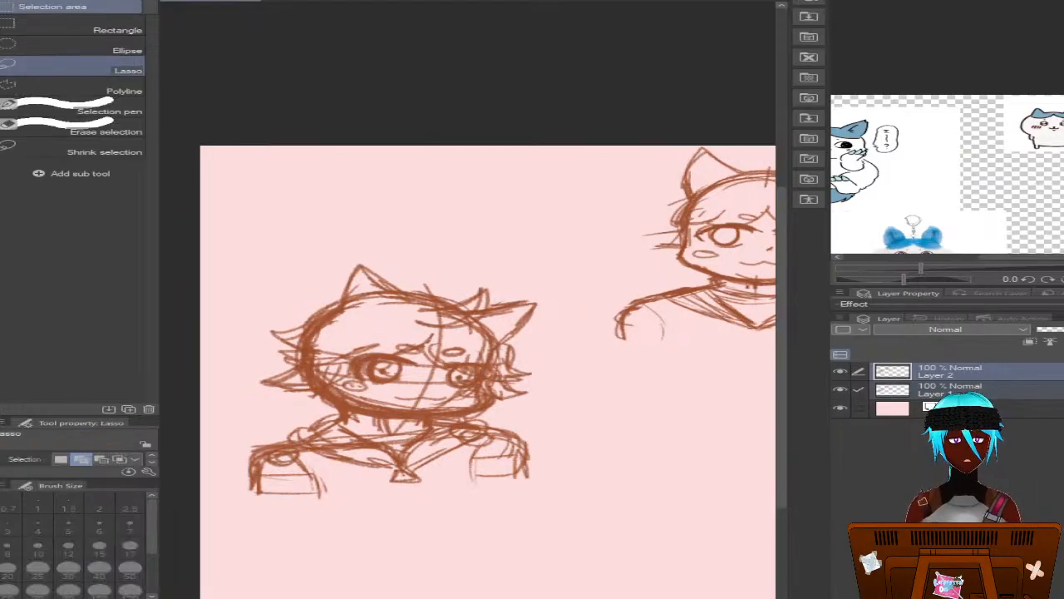
pyautogui.press('k')
pyautogui.press('m')
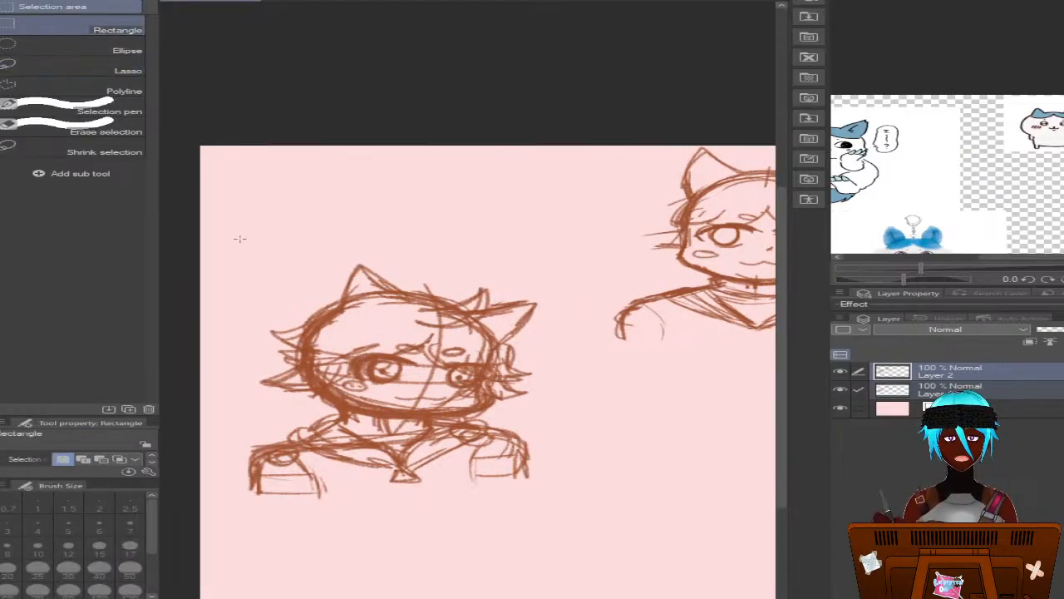
pyautogui.moveTo(187, 233); pyautogui.dragTo(574, 575)
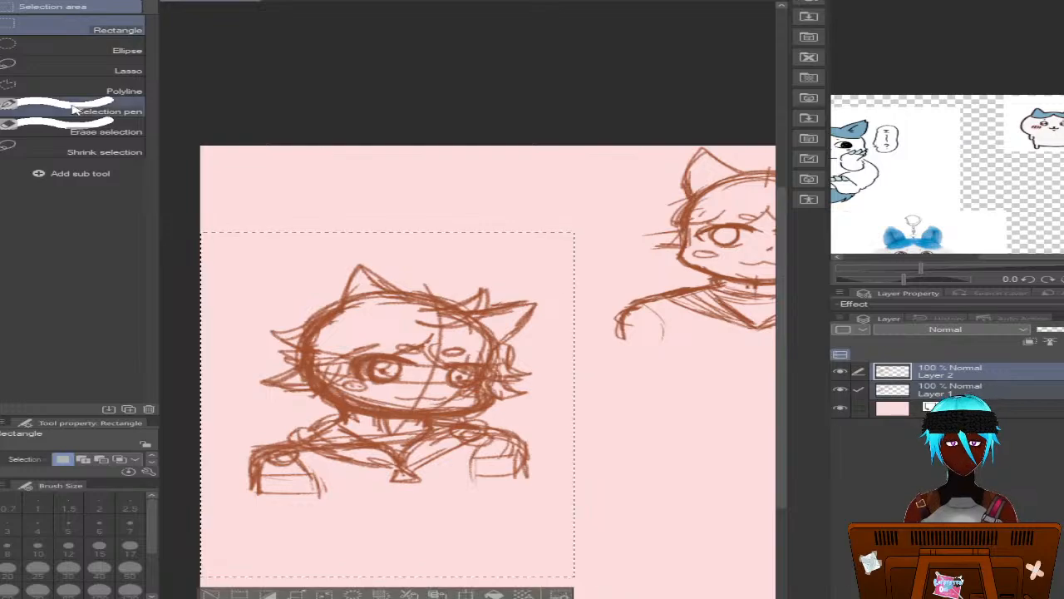
pyautogui.press('k')
pyautogui.moveTo(392, 407); pyautogui.dragTo(398, 297)
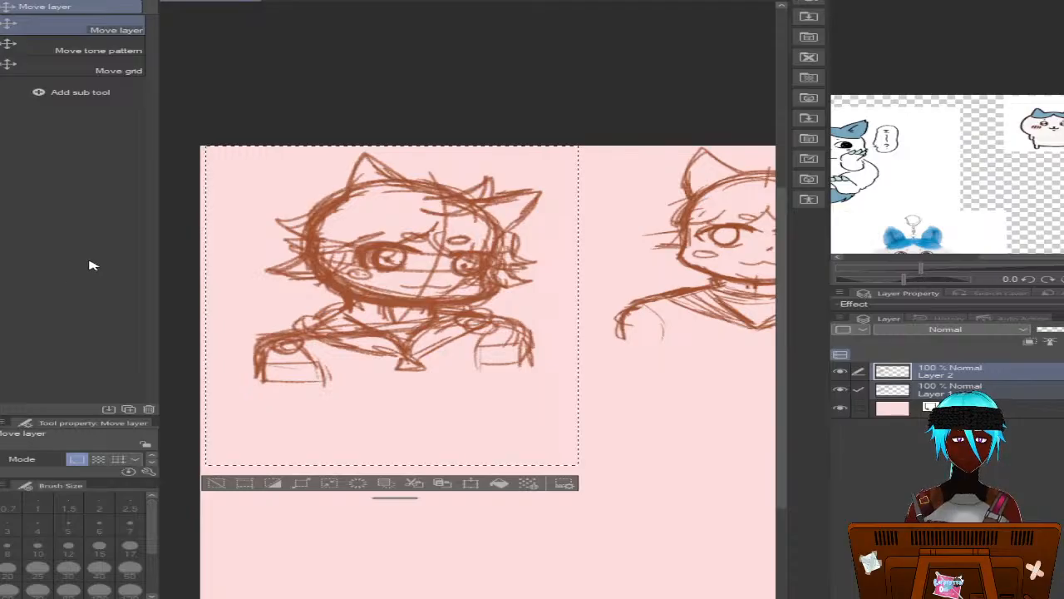
# Scale the selected bust down slightly with a free transform, apply it, and clear the selection
pyautogui.hotkey('ctrl', 't')
pyautogui.moveTo(204, 464); pyautogui.dragTo(227, 445)
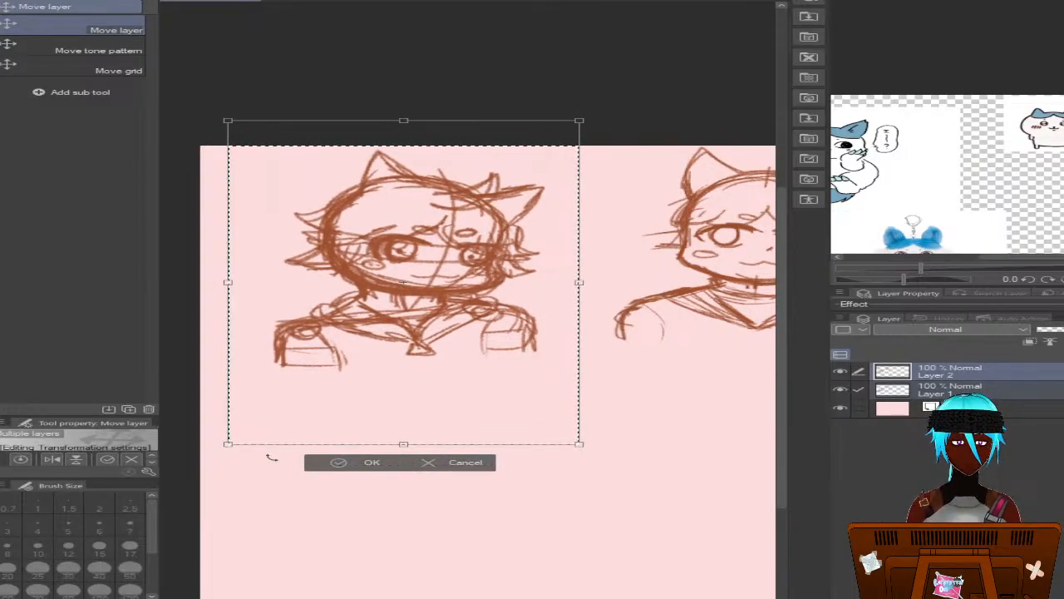
pyautogui.click(366, 465)
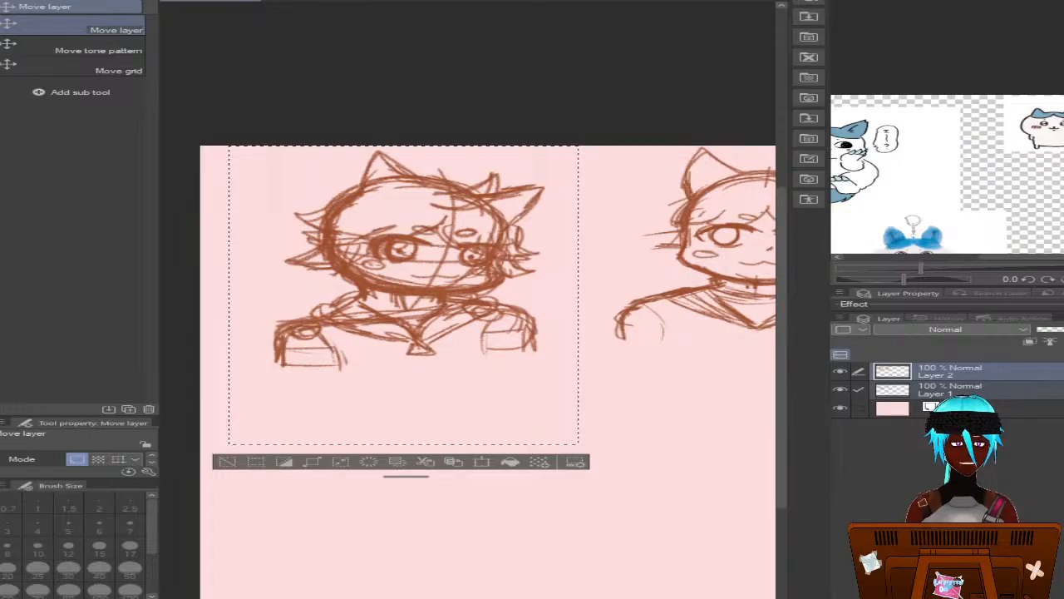
pyautogui.hotkey('ctrl', 'd')
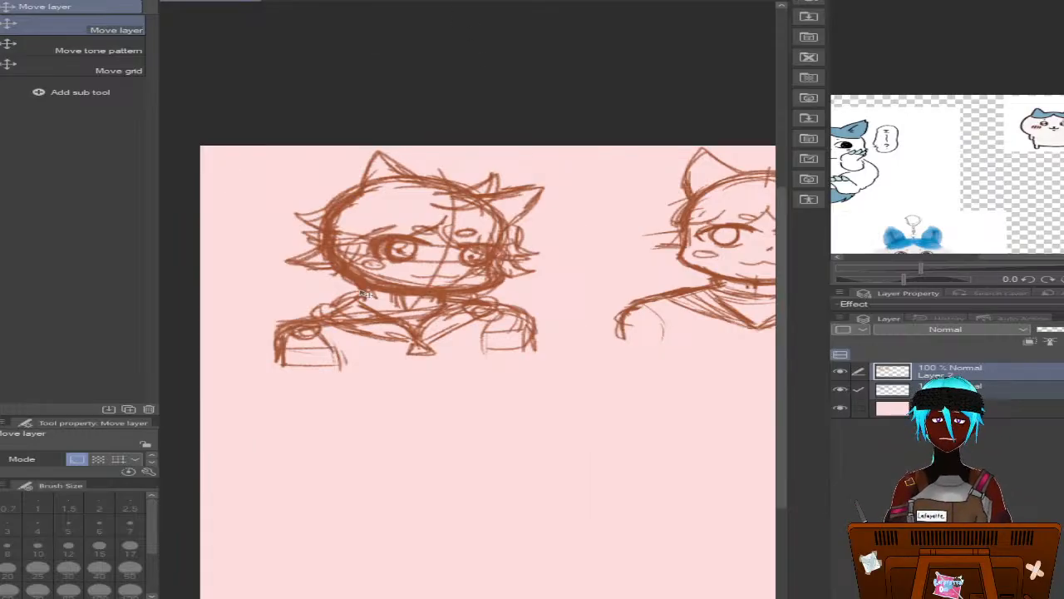
# Hide Layer 1, add a new layer directly above the paper layer, and choose a muted blue drawing colour
pyautogui.press('p')
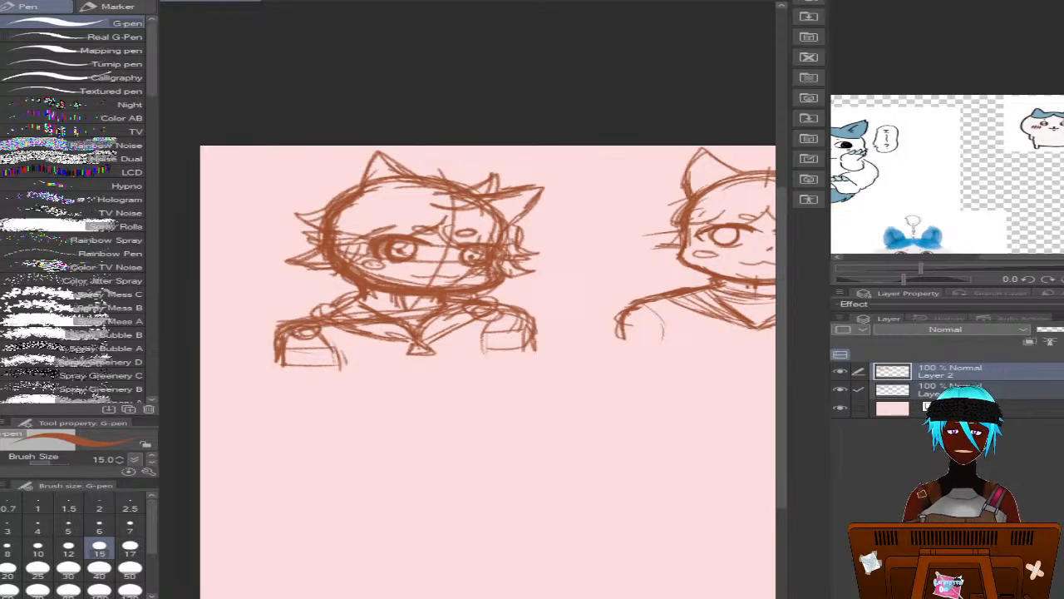
pyautogui.press('p')
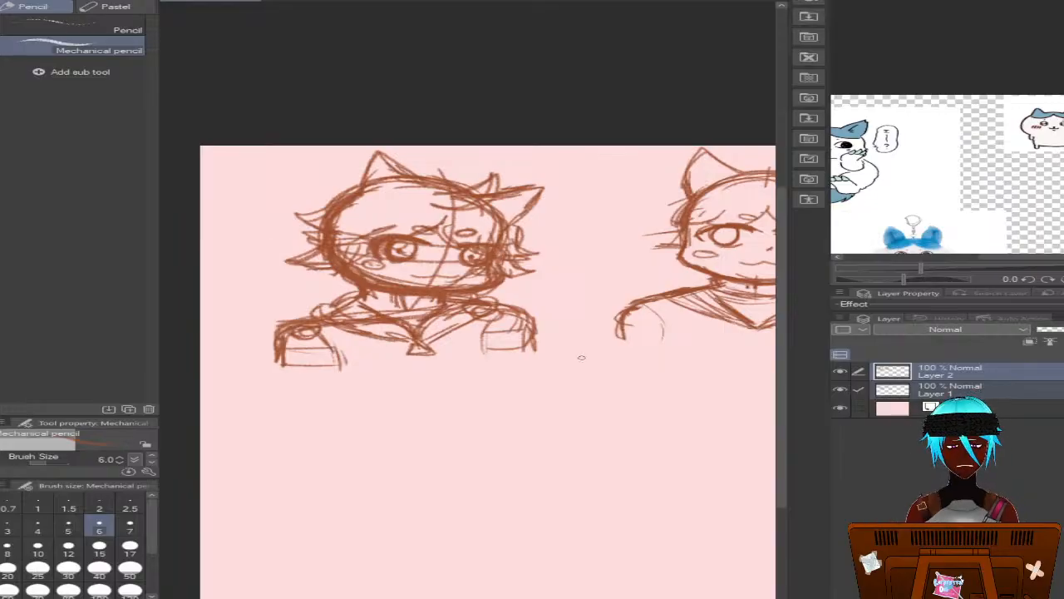
pyautogui.click(898, 389)
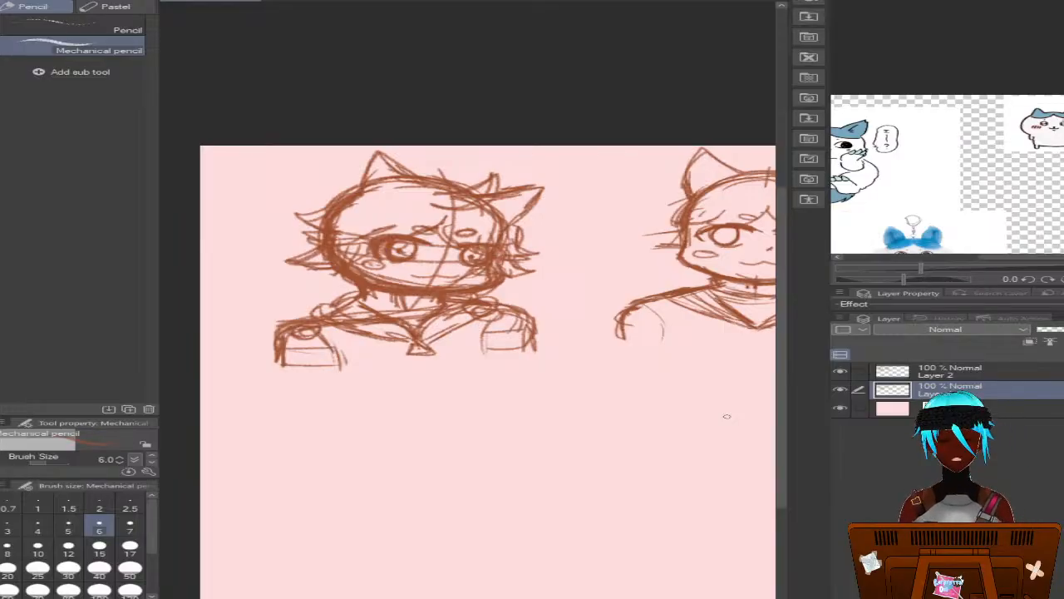
pyautogui.click(842, 390)
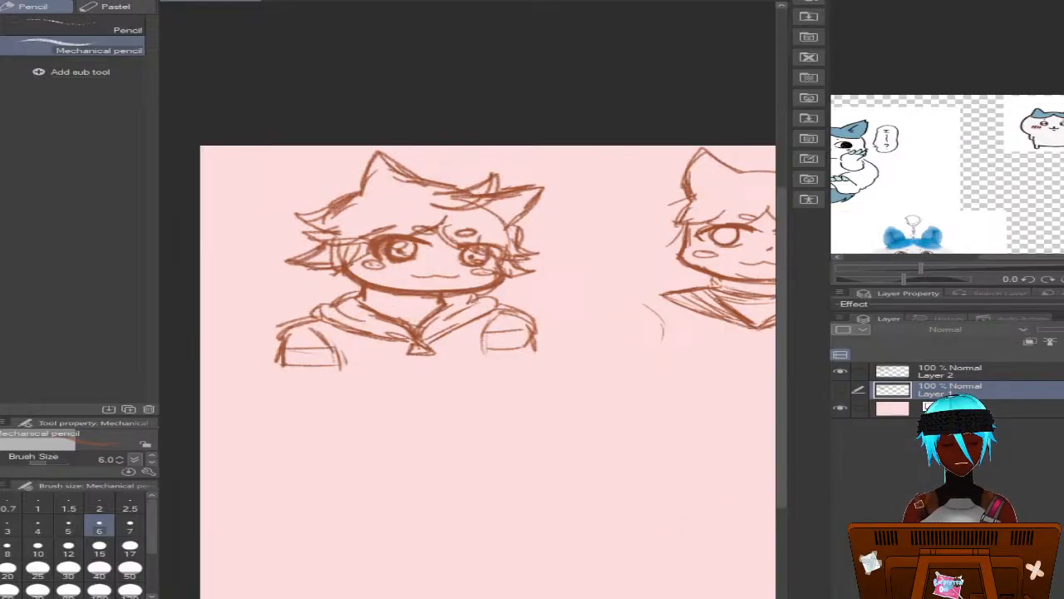
pyautogui.hscroll(3, 468, 372)
pyautogui.click(956, 408)
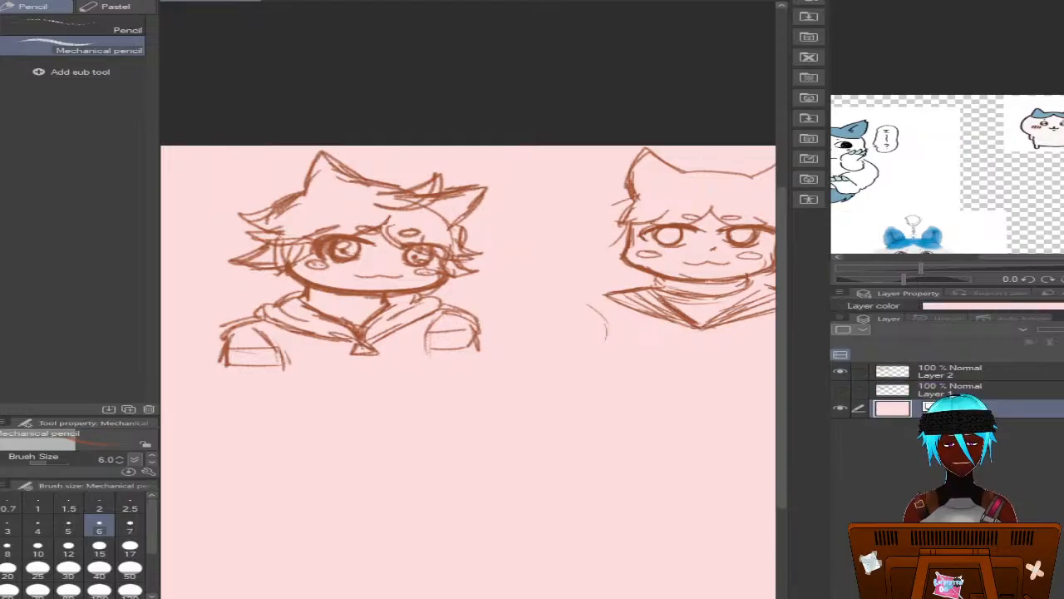
pyautogui.click(1063, 356)
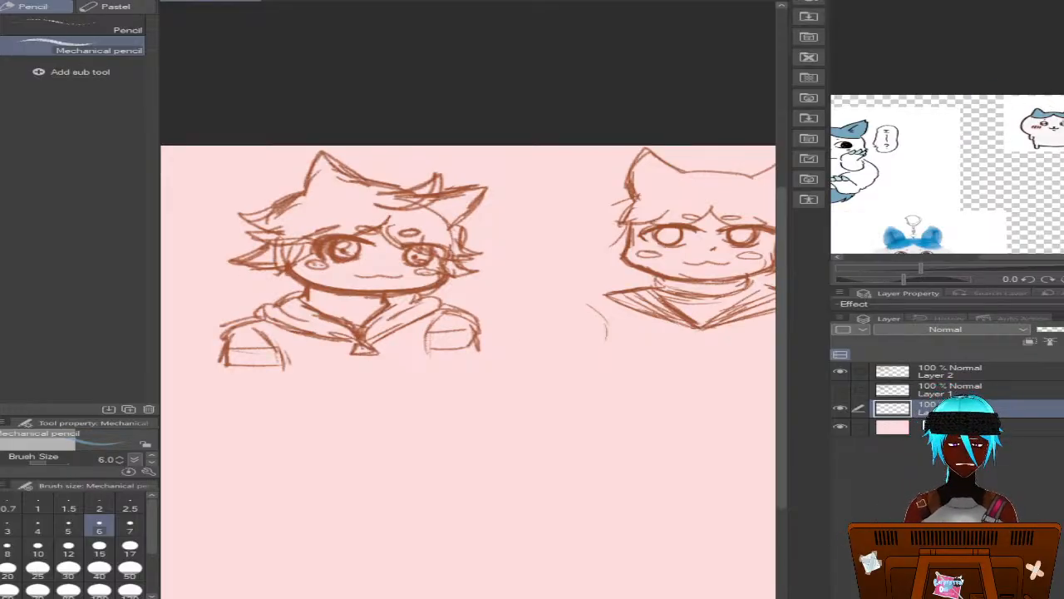
pyautogui.press('p')
pyautogui.moveTo(337, 197); pyautogui.dragTo(306, 216)
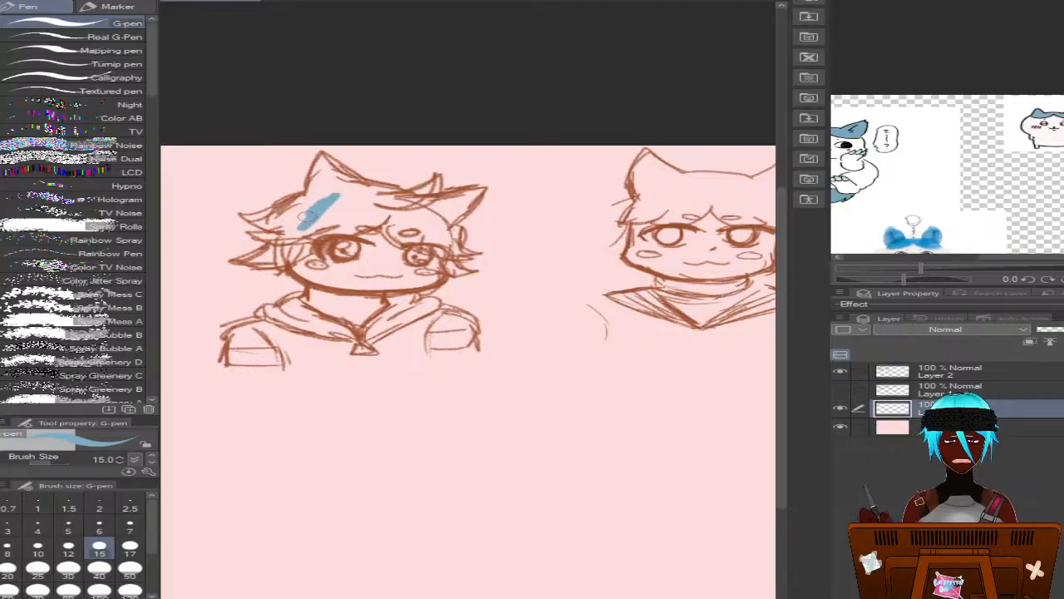
pyautogui.hotkey('ctrl', 'z')
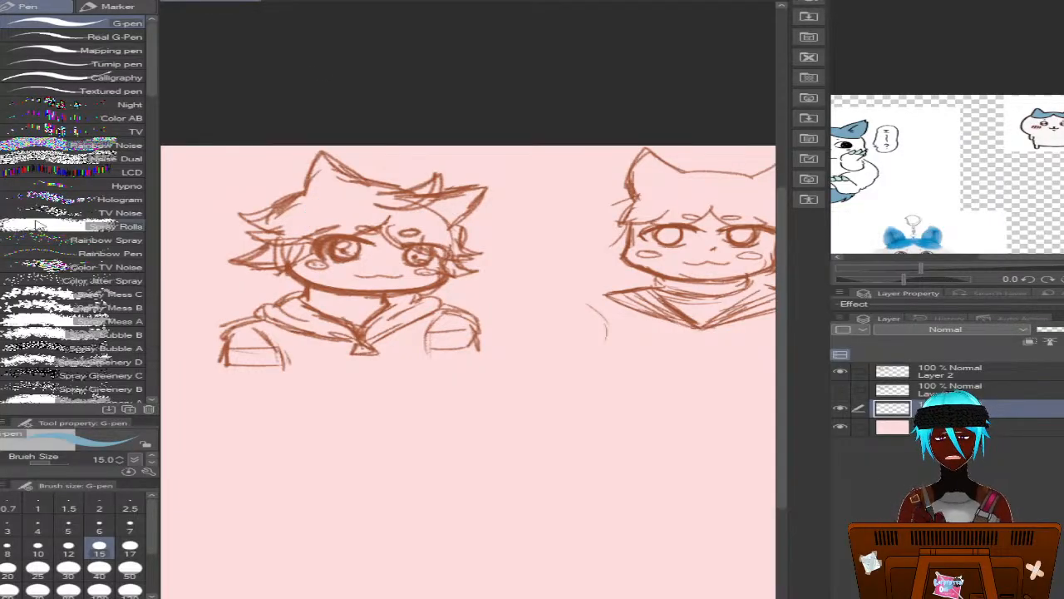
# Fill the left bust's enclosed hair and ear areas with blue on the new layer, using the Fill tool that refers to other layers
pyautogui.press('g')
pyautogui.click(328, 206)
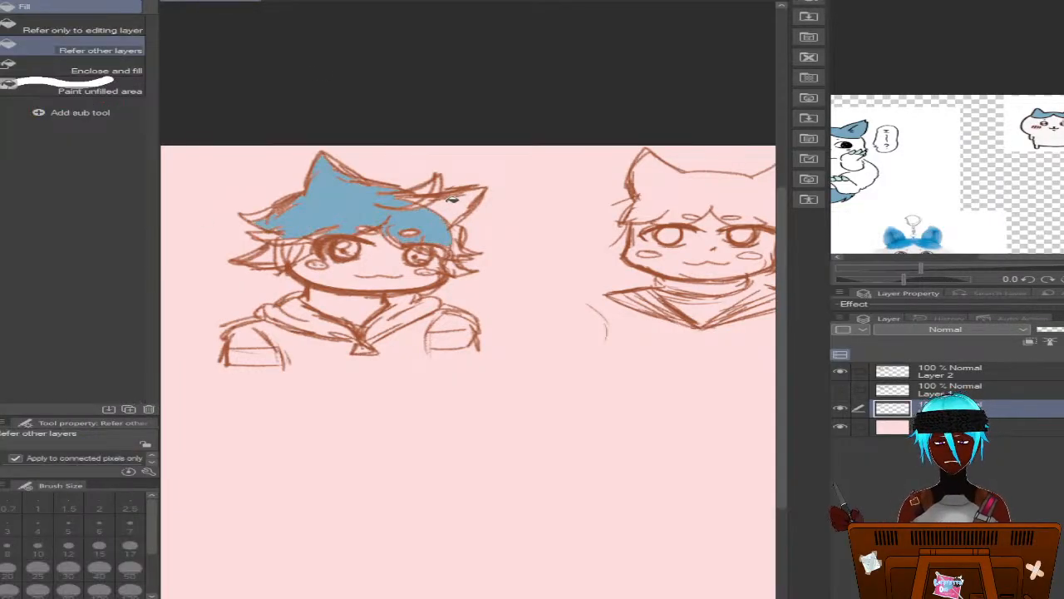
pyautogui.click(662, 190)
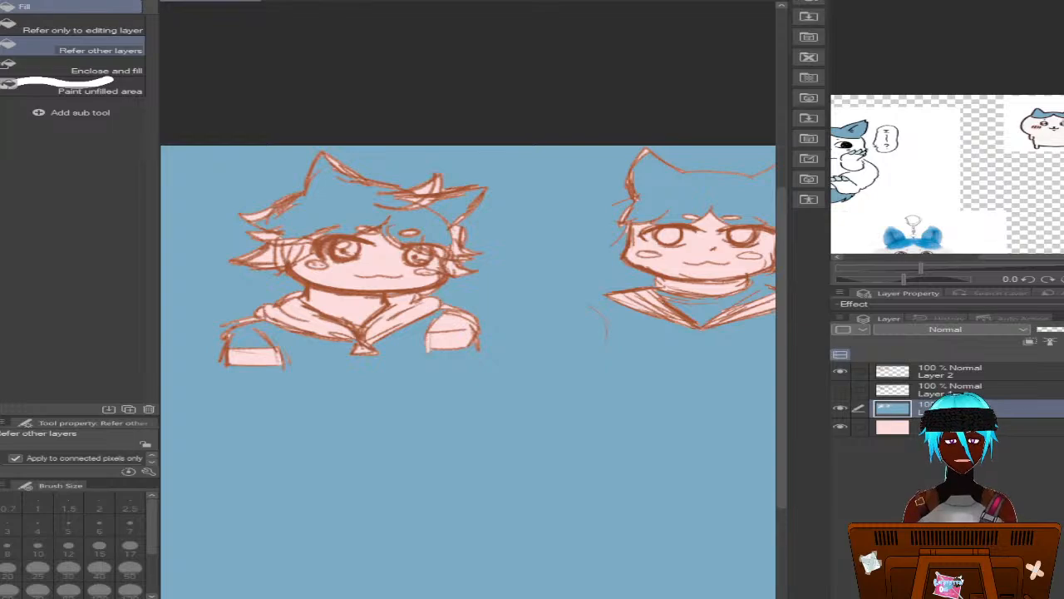
pyautogui.hotkey('ctrl', 'z')
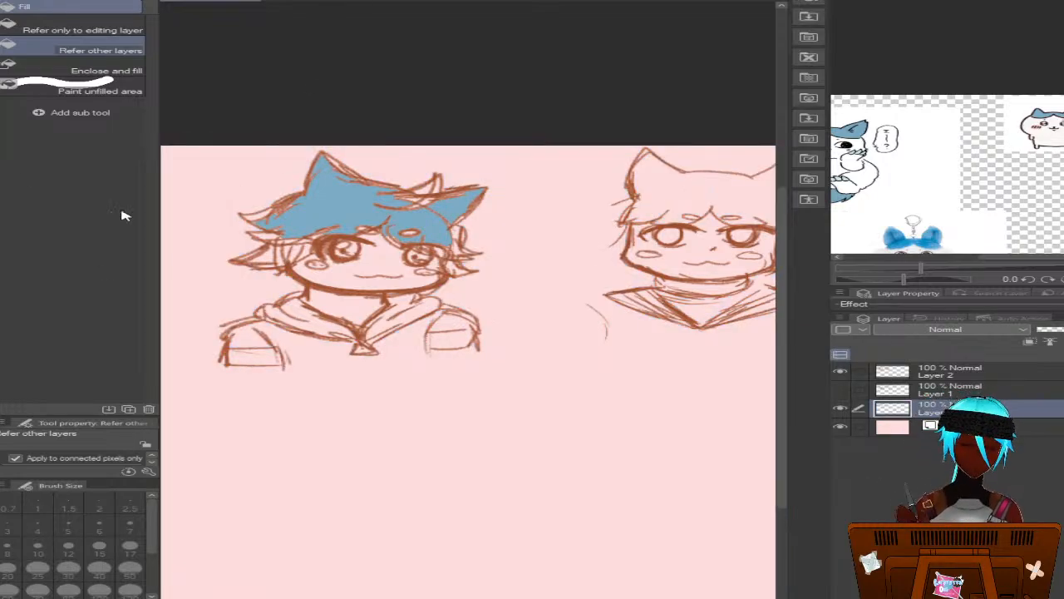
# Paint the unfilled gaps along the top of the hair and the tuft between the ears blue, using the G-pen at sizes 8 and 10
pyautogui.press('p')
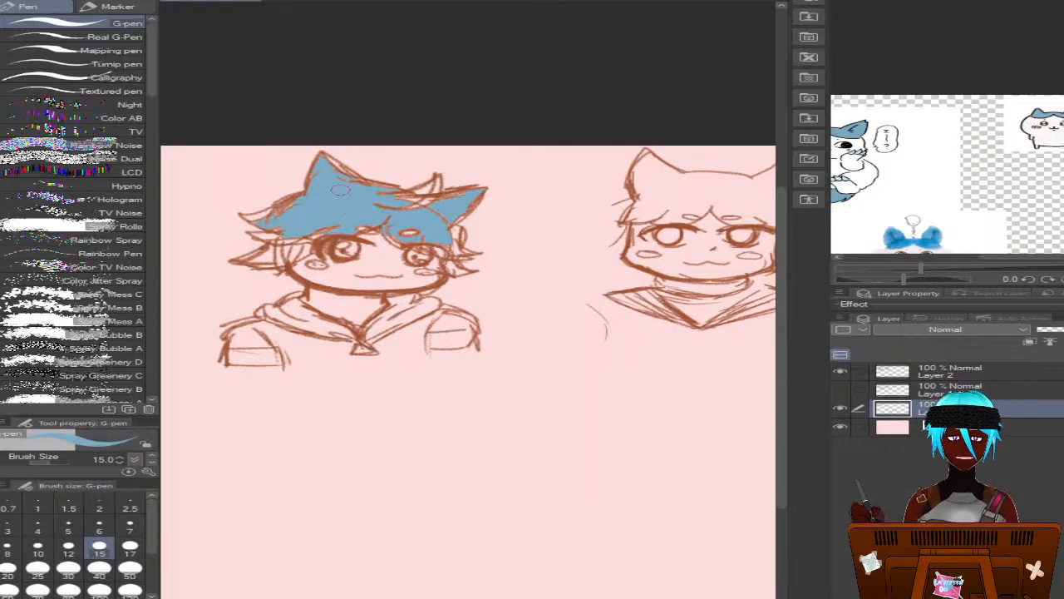
pyautogui.scroll(3, 270, 241)
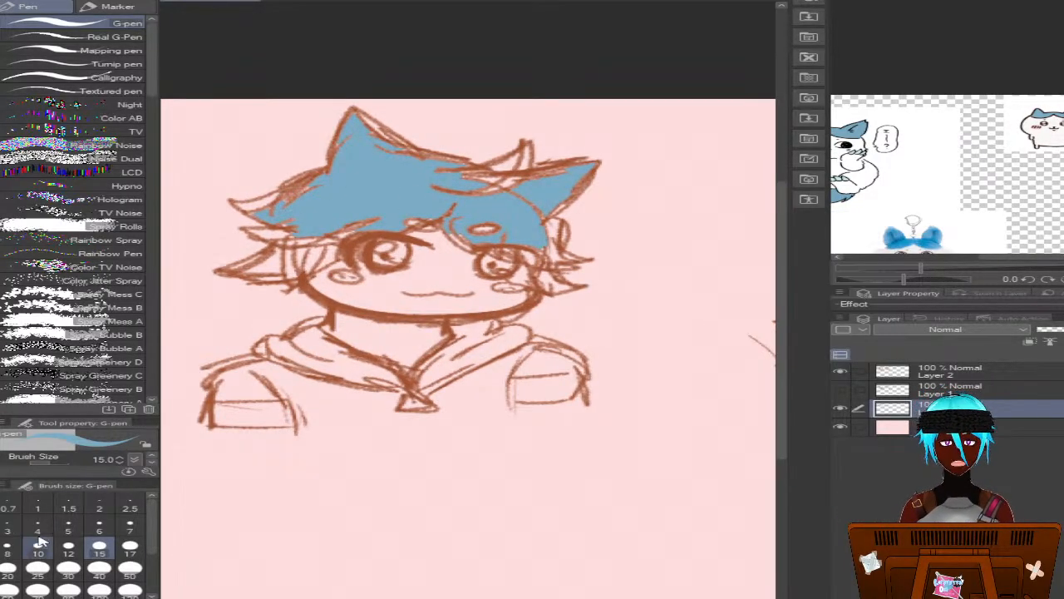
pyautogui.click(8, 545)
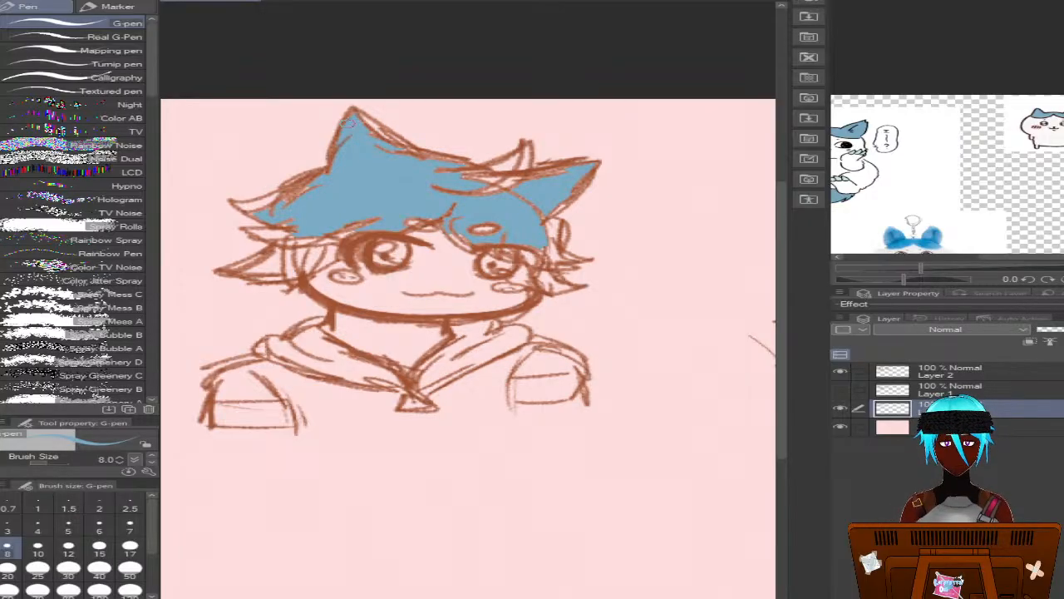
pyautogui.moveTo(349, 122)
pyautogui.mouseDown()
pyautogui.moveTo(415, 148)
pyautogui.moveTo(378, 131)
pyautogui.moveTo(400, 157)
pyautogui.moveTo(477, 163)
pyautogui.moveTo(439, 171)
pyautogui.moveTo(482, 246)
pyautogui.moveTo(419, 193)
pyautogui.moveTo(489, 168)
pyautogui.mouseUp()
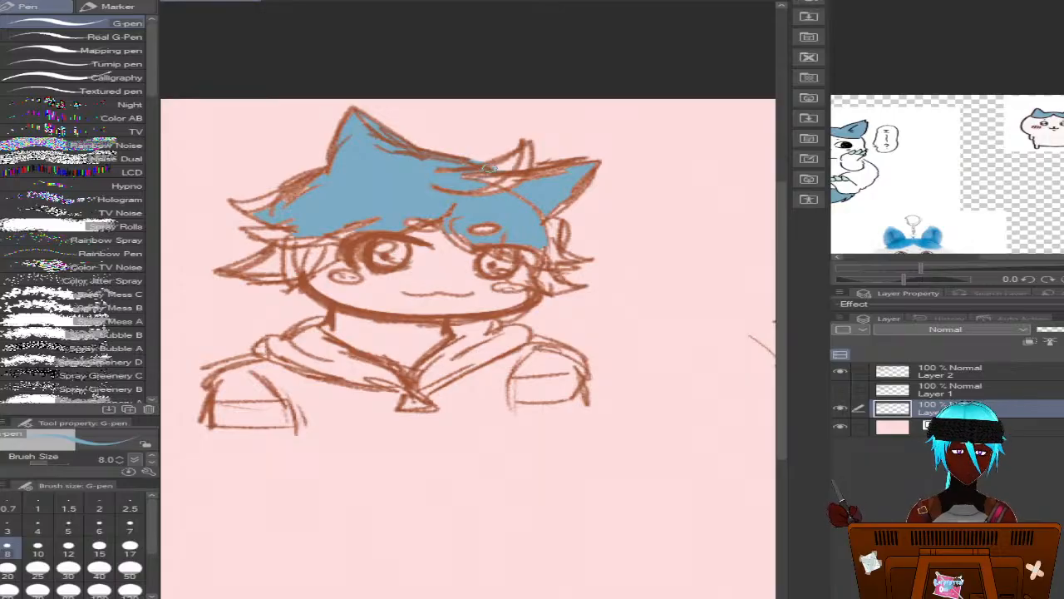
pyautogui.click(38, 550)
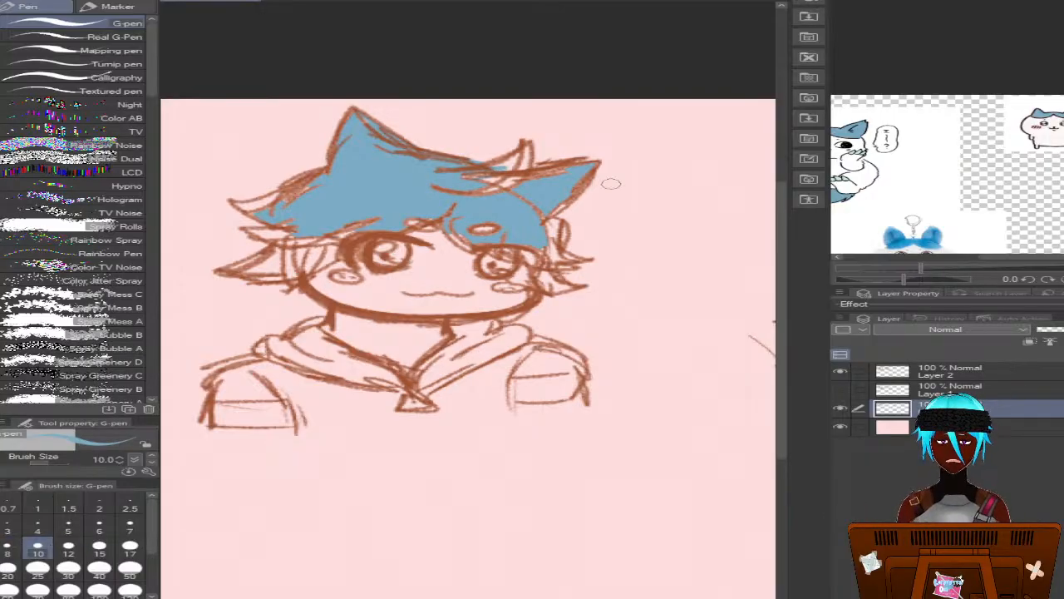
pyautogui.moveTo(442, 196)
pyautogui.mouseDown()
pyautogui.moveTo(511, 178)
pyautogui.moveTo(502, 167)
pyautogui.moveTo(528, 150)
pyautogui.moveTo(524, 198)
pyautogui.moveTo(509, 184)
pyautogui.moveTo(519, 197)
pyautogui.moveTo(518, 173)
pyautogui.moveTo(501, 179)
pyautogui.moveTo(580, 190)
pyautogui.moveTo(554, 210)
pyautogui.mouseUp()
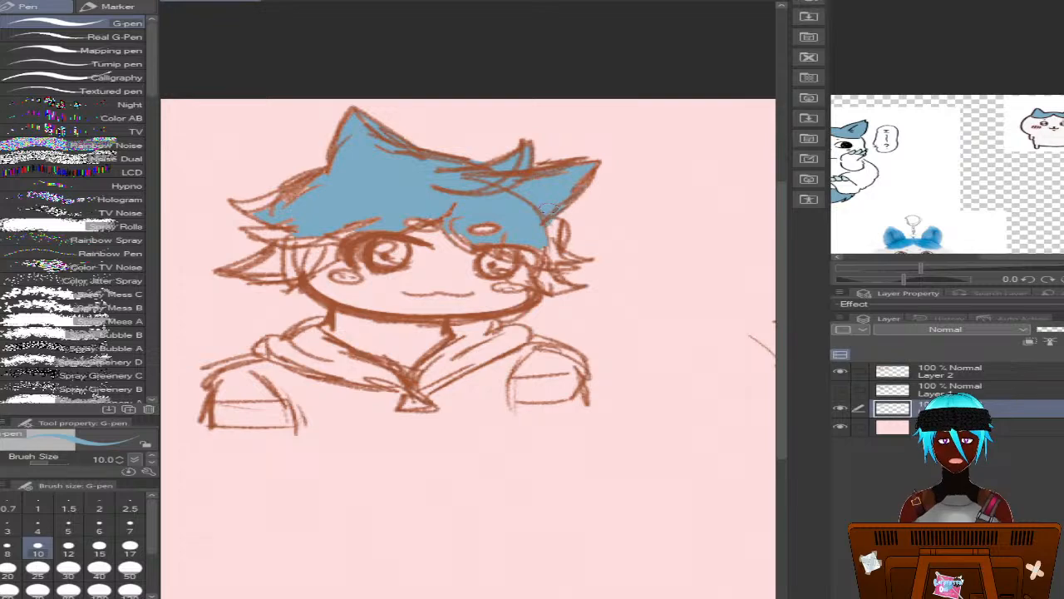
# Paint the fringe gaps and the spiky side locks on both sides of the face blue with the size 10 G-pen
pyautogui.moveTo(299, 206)
pyautogui.mouseDown()
pyautogui.moveTo(252, 208)
pyautogui.moveTo(323, 180)
pyautogui.moveTo(282, 191)
pyautogui.moveTo(297, 205)
pyautogui.moveTo(270, 218)
pyautogui.moveTo(258, 205)
pyautogui.moveTo(267, 201)
pyautogui.moveTo(239, 202)
pyautogui.moveTo(334, 254)
pyautogui.moveTo(293, 242)
pyautogui.moveTo(298, 215)
pyautogui.moveTo(294, 233)
pyautogui.moveTo(252, 228)
pyautogui.moveTo(328, 241)
pyautogui.moveTo(380, 222)
pyautogui.mouseUp()
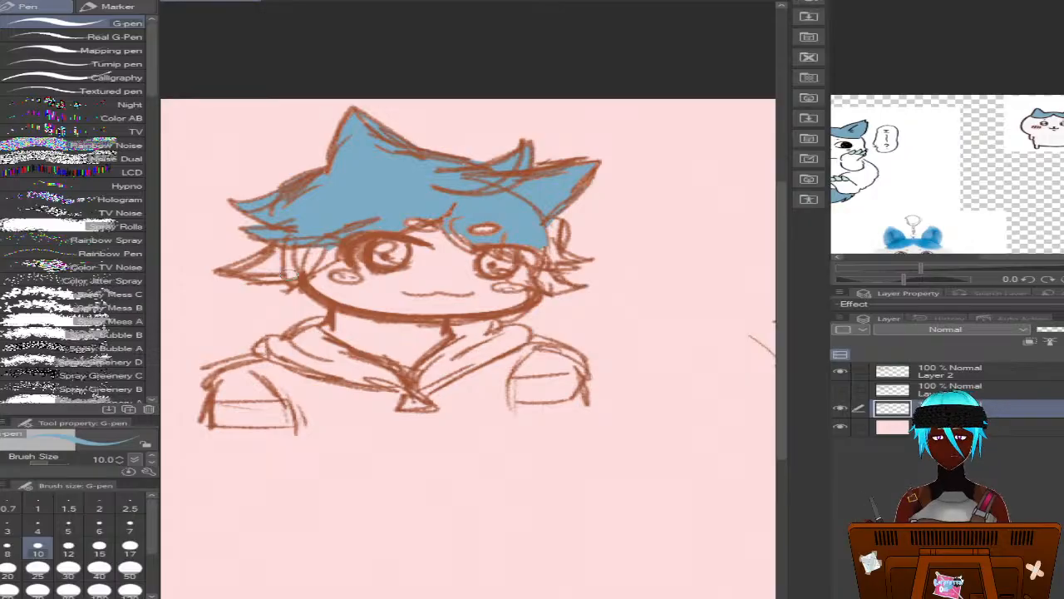
pyautogui.moveTo(279, 249)
pyautogui.mouseDown()
pyautogui.moveTo(238, 264)
pyautogui.moveTo(262, 263)
pyautogui.moveTo(266, 279)
pyautogui.moveTo(236, 263)
pyautogui.moveTo(268, 267)
pyautogui.moveTo(240, 277)
pyautogui.moveTo(307, 271)
pyautogui.moveTo(328, 246)
pyautogui.moveTo(311, 266)
pyautogui.moveTo(337, 259)
pyautogui.mouseUp()
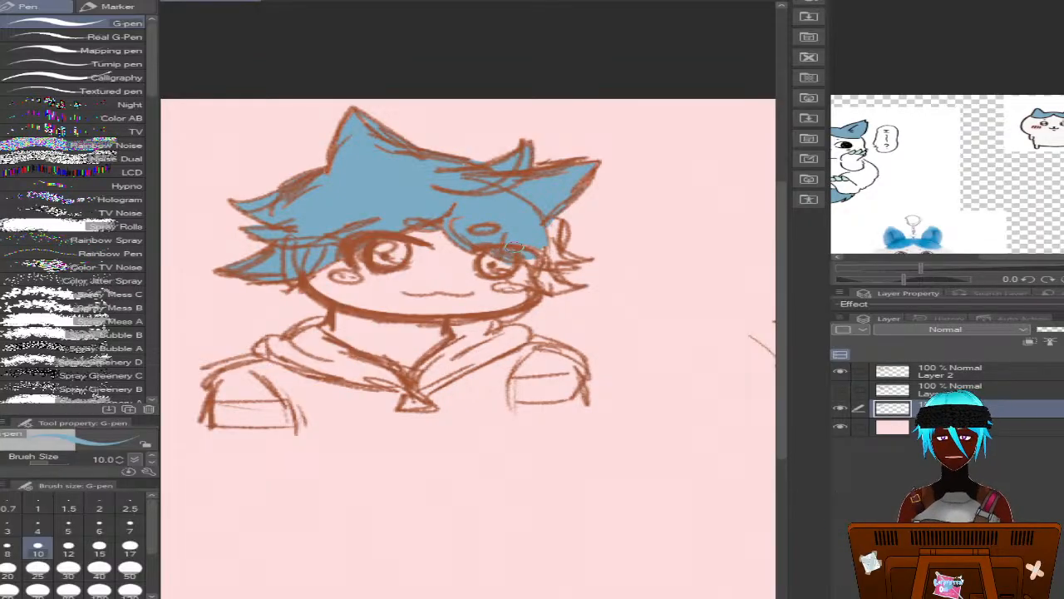
pyautogui.moveTo(532, 238)
pyautogui.mouseDown()
pyautogui.moveTo(562, 222)
pyautogui.moveTo(561, 243)
pyautogui.moveTo(542, 250)
pyautogui.moveTo(553, 248)
pyautogui.moveTo(546, 237)
pyautogui.moveTo(531, 256)
pyautogui.moveTo(564, 254)
pyautogui.mouseUp()
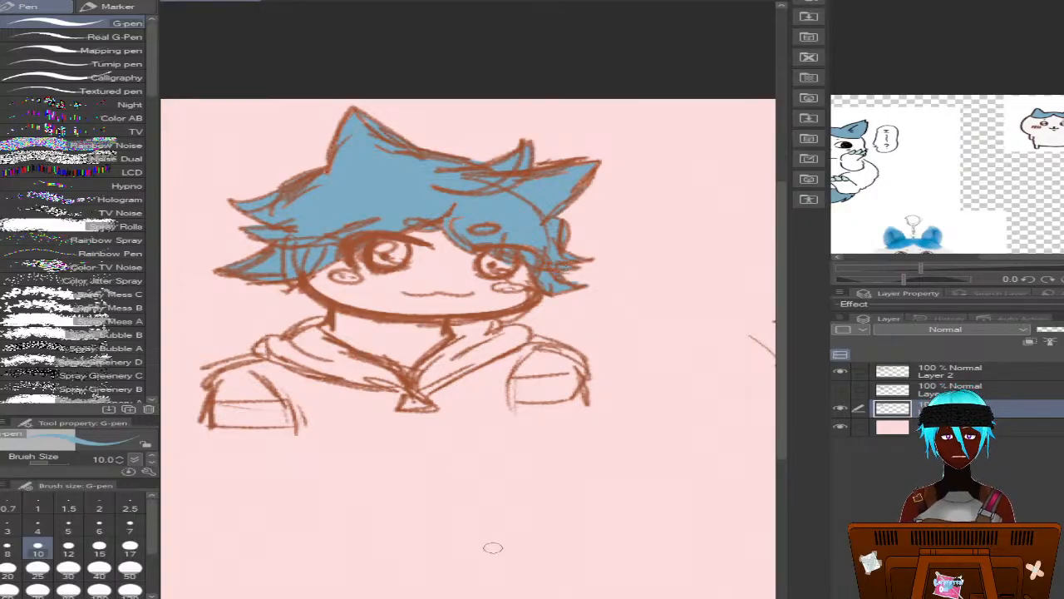
# Show Layer 1 and retrace the right bust's shoulders and upper-arm lines on it in the sketch's brown, using the size 6 Mechanical pencil
pyautogui.moveTo(374, 597)
pyautogui.mouseDown()
pyautogui.moveTo(583, 597)
pyautogui.moveTo(541, 597)
pyautogui.mouseUp()
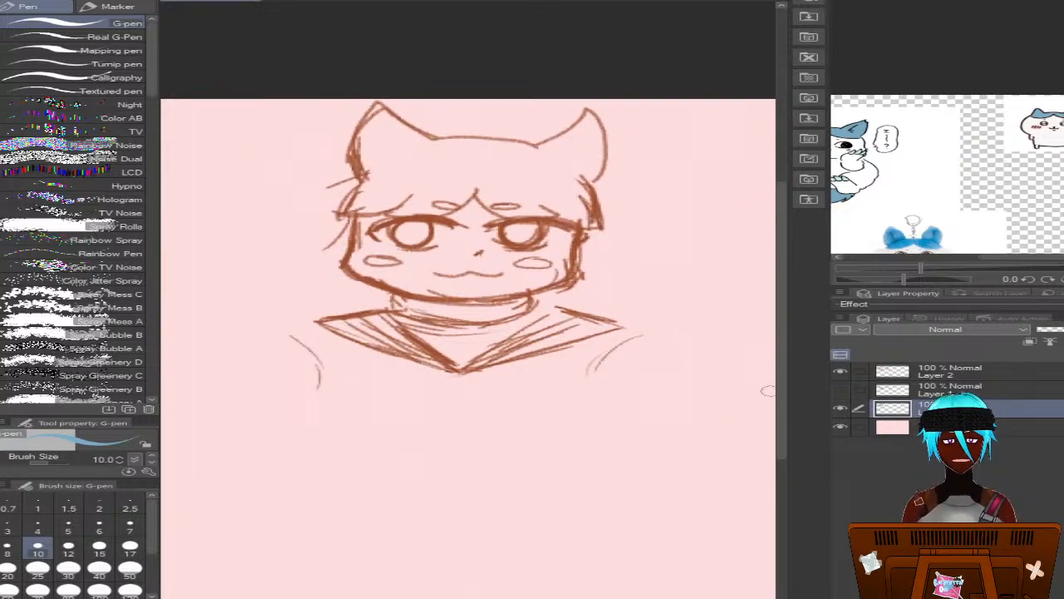
pyautogui.click(841, 390)
pyautogui.click(898, 389)
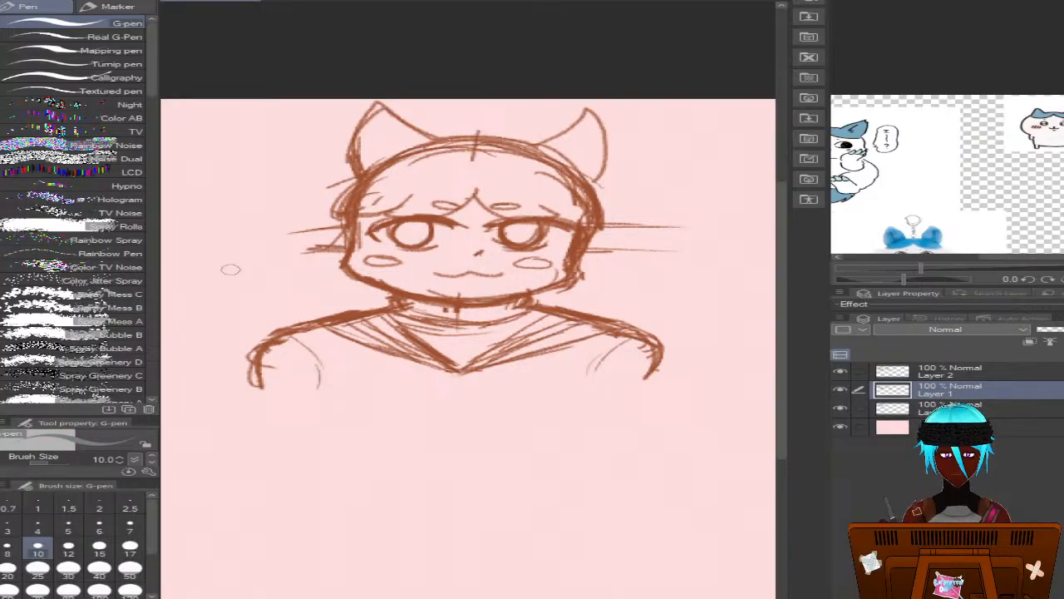
pyautogui.keyDown('alt'); pyautogui.click(353, 196); pyautogui.keyUp('alt')
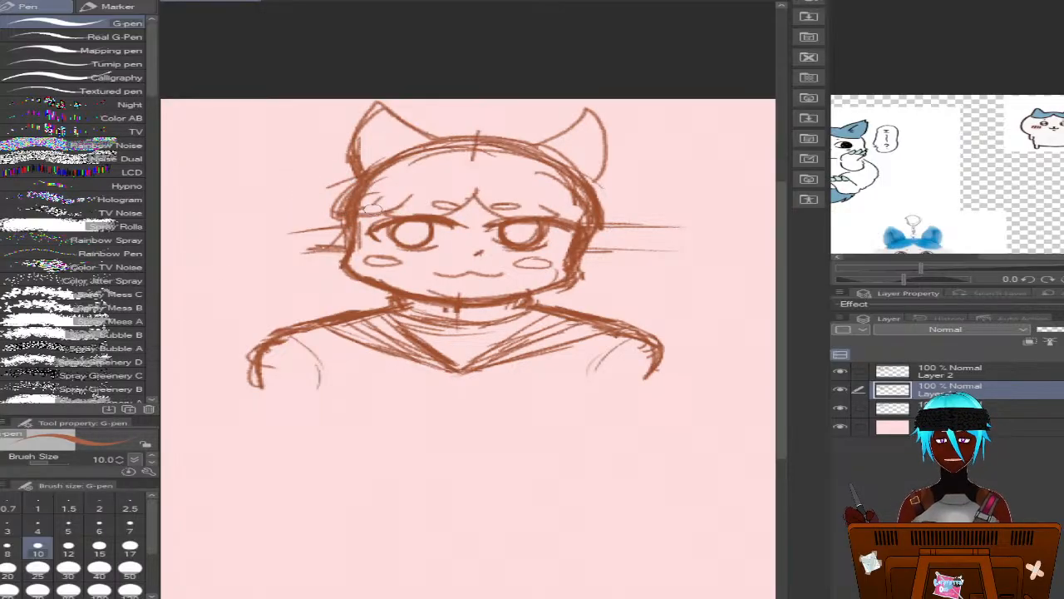
pyautogui.press('p')
pyautogui.moveTo(282, 337); pyautogui.dragTo(327, 324)
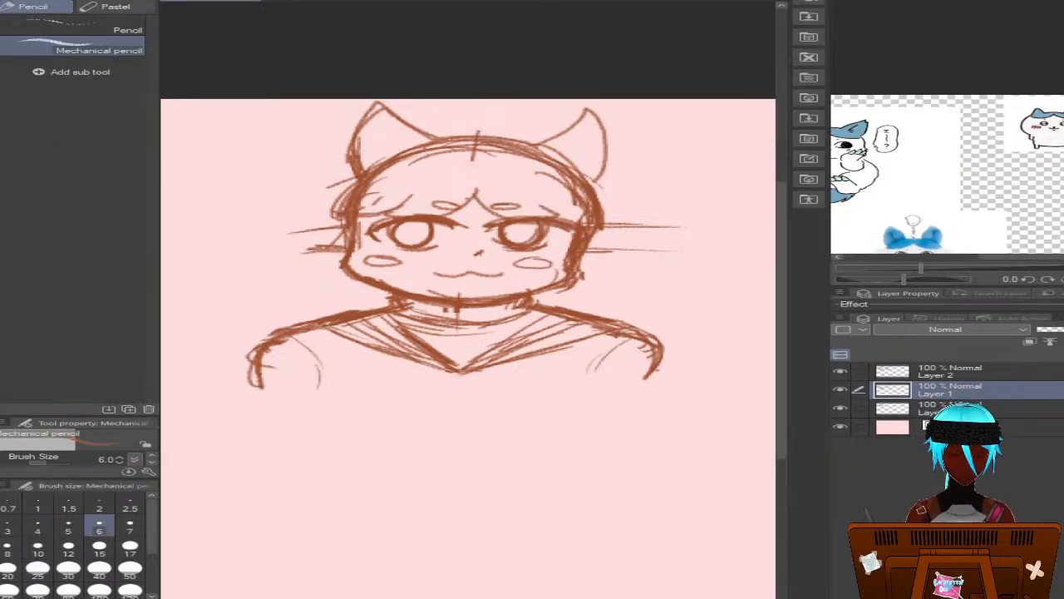
pyautogui.moveTo(269, 351); pyautogui.dragTo(264, 392)
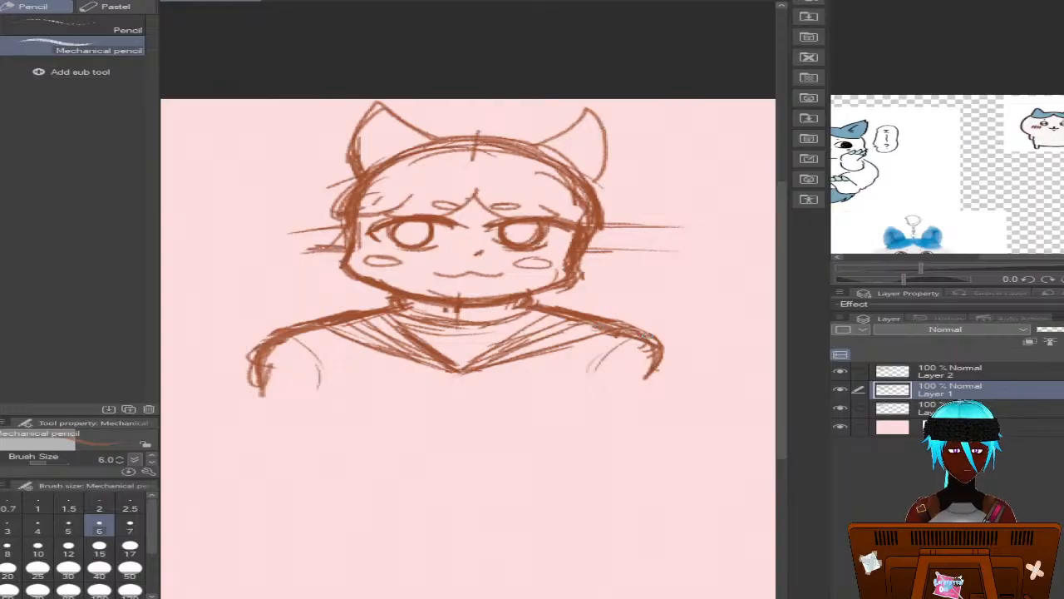
pyautogui.moveTo(651, 335)
pyautogui.mouseDown()
pyautogui.moveTo(668, 356)
pyautogui.moveTo(656, 380)
pyautogui.mouseUp()
pyautogui.moveTo(635, 342); pyautogui.dragTo(583, 376)
pyautogui.moveTo(630, 342); pyautogui.dragTo(593, 379)
# Outline both shoulders of the right bust on Layer 2 with the Mechanical pencil and hide Layer 1
pyautogui.click(893, 371)
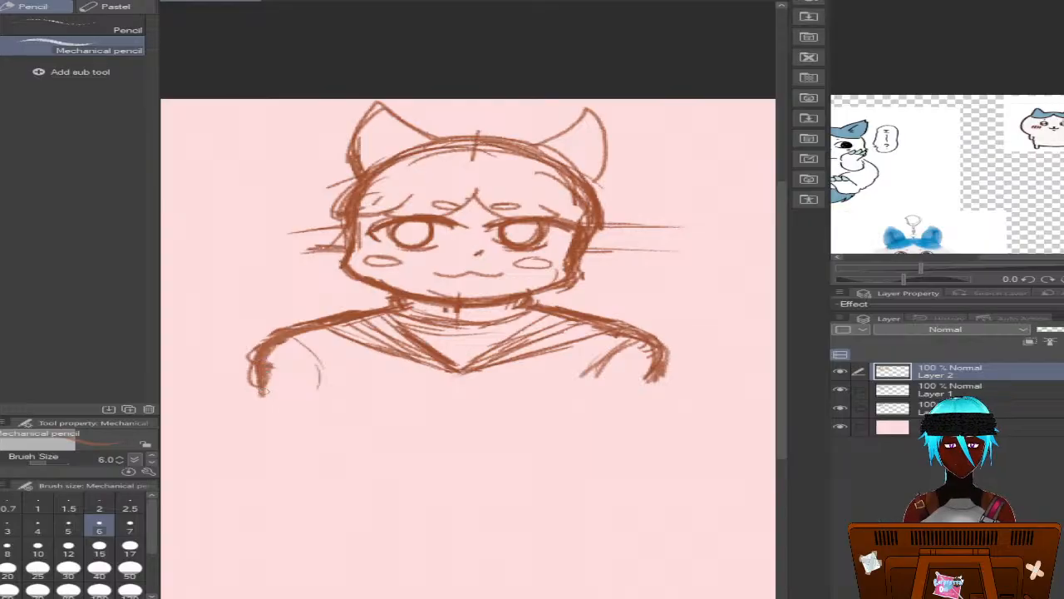
pyautogui.moveTo(657, 339); pyautogui.dragTo(669, 378)
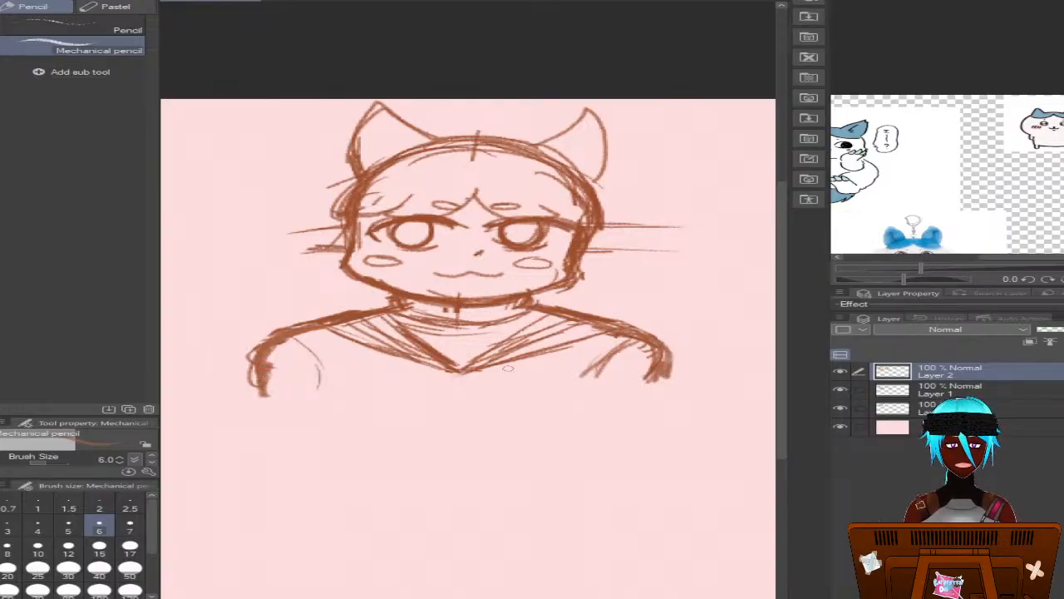
pyautogui.click(840, 391)
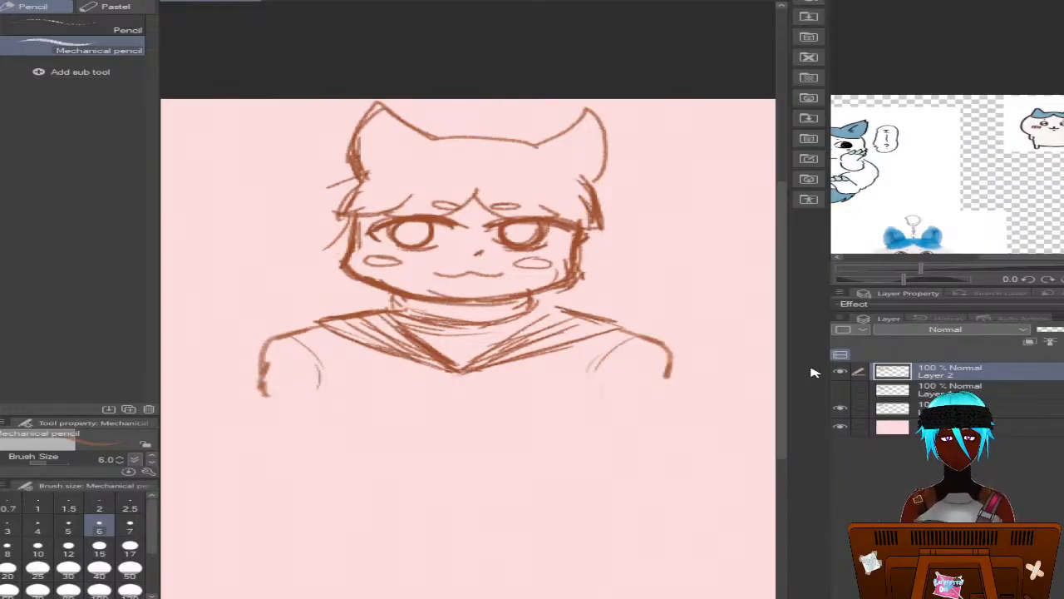
pyautogui.click(840, 389)
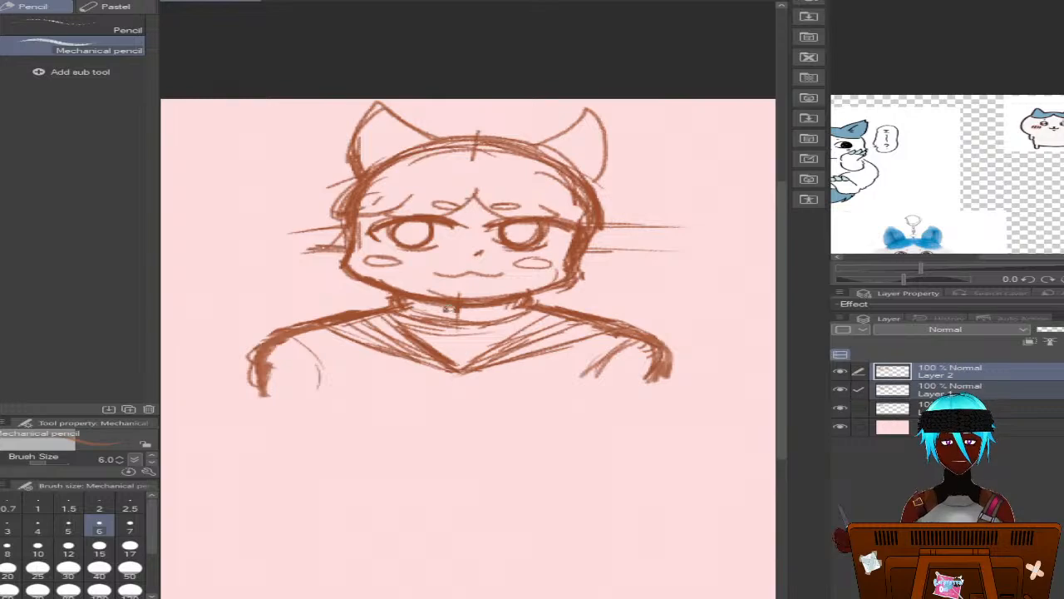
pyautogui.click(898, 372)
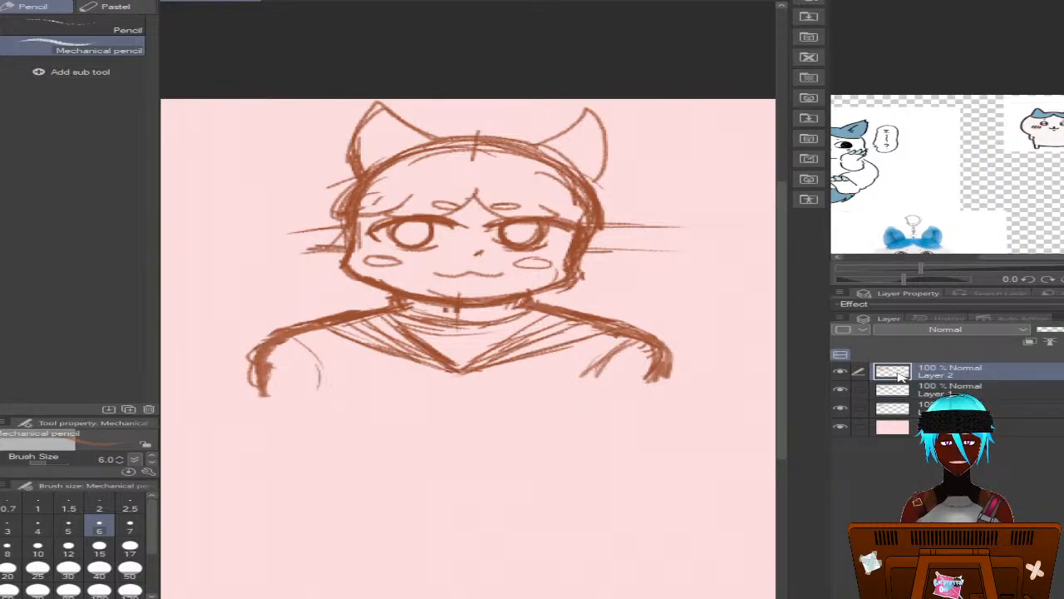
pyautogui.click(839, 389)
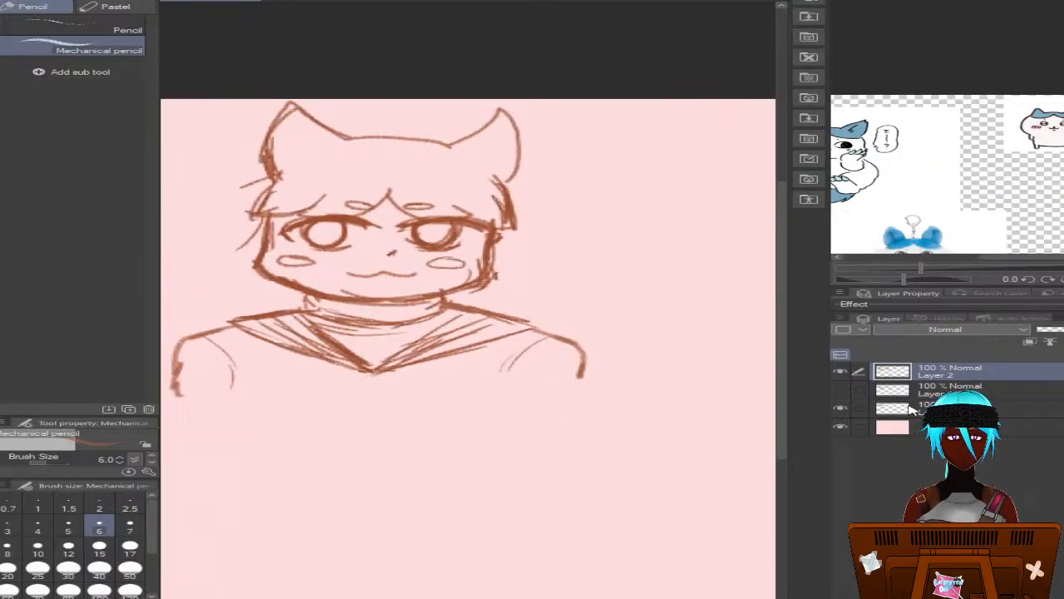
# Make the blue colour layer directly above the paper layer active for colouring the right bust
pyautogui.click(894, 408)
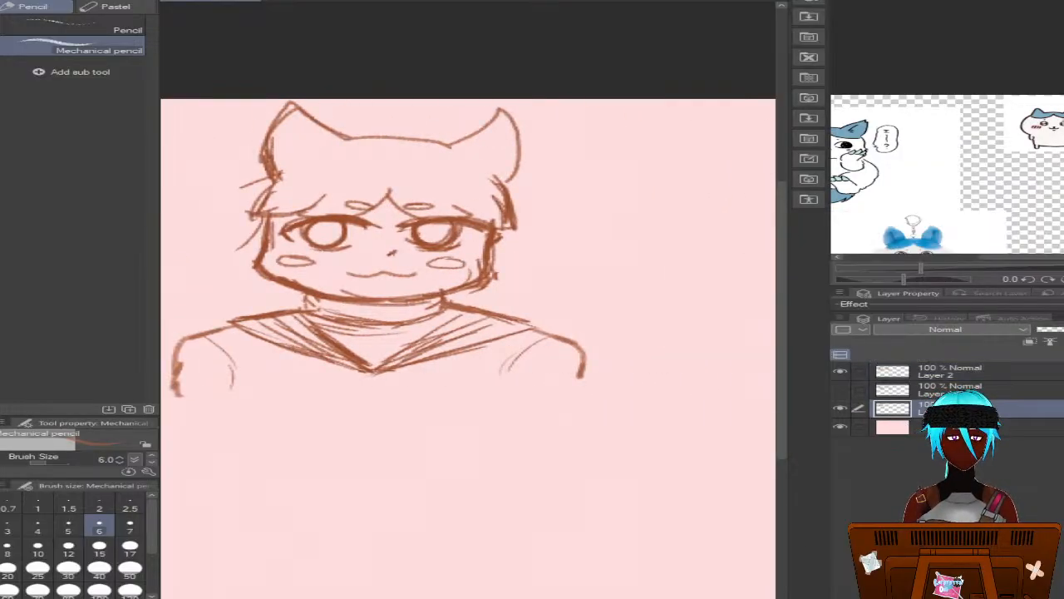
pyautogui.hscroll(-6, 469, 333)
pyautogui.hscroll(4, 468, 332)
pyautogui.hscroll(-1, 469, 332)
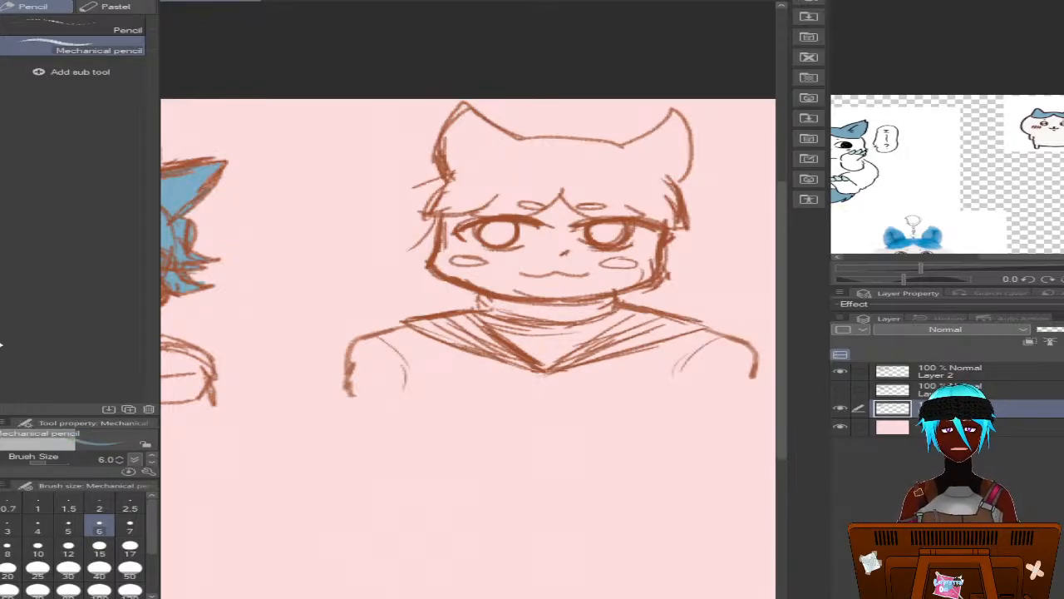
pyautogui.click(7, 549)
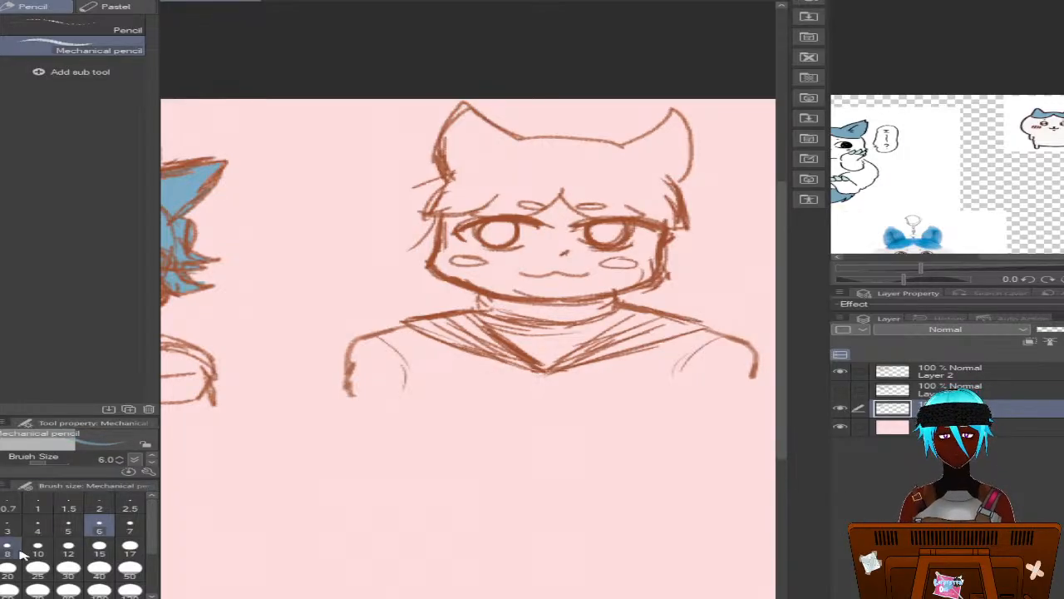
pyautogui.moveTo(513, 145); pyautogui.dragTo(490, 133)
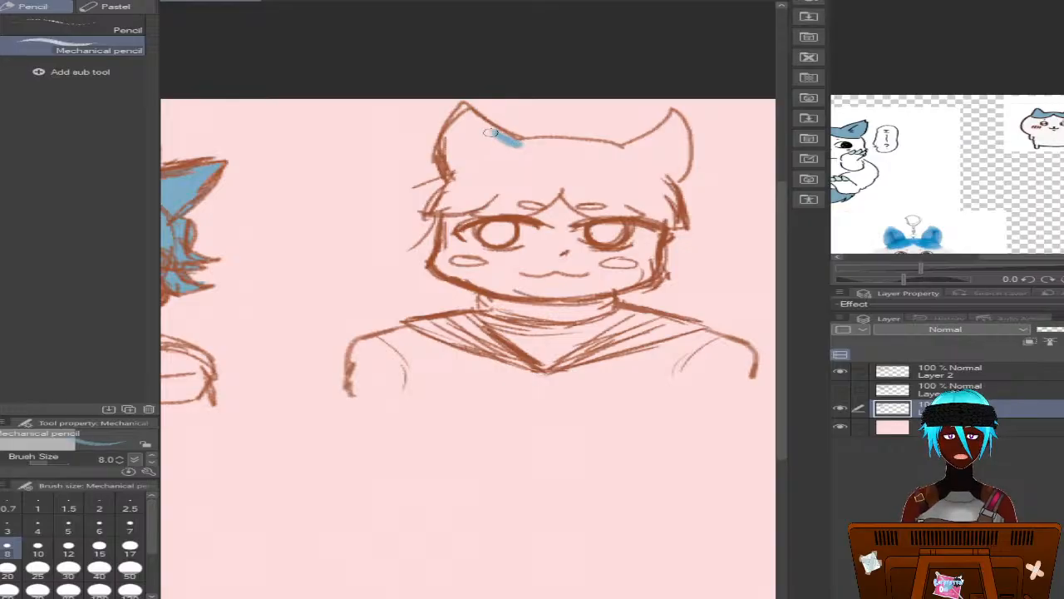
pyautogui.click(99, 530)
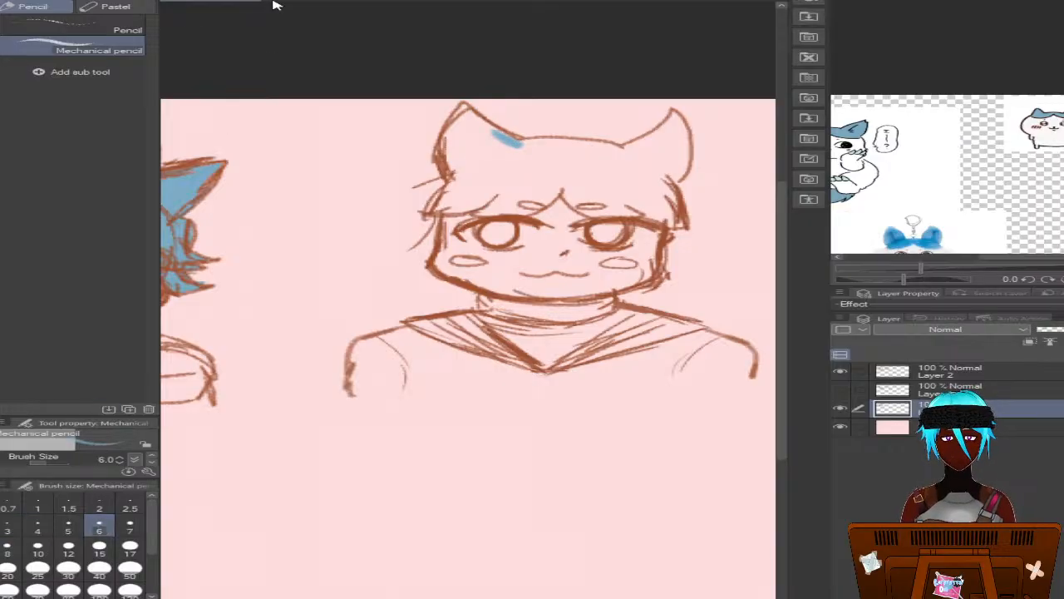
pyautogui.hotkey('ctrl', 'z')
# Paint the right bust's left ear, left half of the fringe and top hair edge blue with the size 10 G-pen, and start the right ear
pyautogui.press('p')
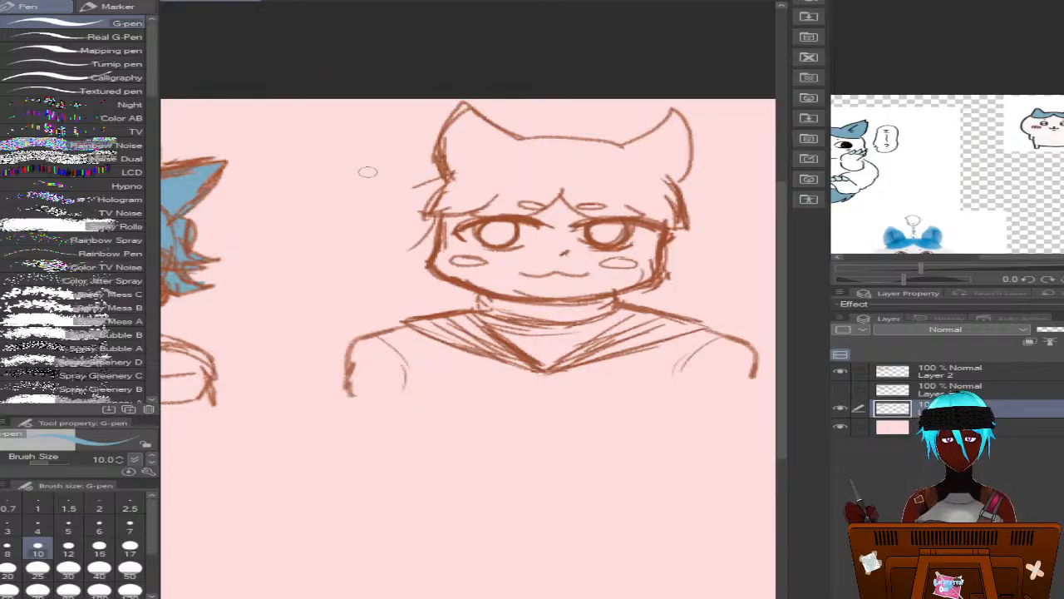
pyautogui.moveTo(474, 133)
pyautogui.mouseDown()
pyautogui.moveTo(499, 153)
pyautogui.moveTo(516, 150)
pyautogui.mouseUp()
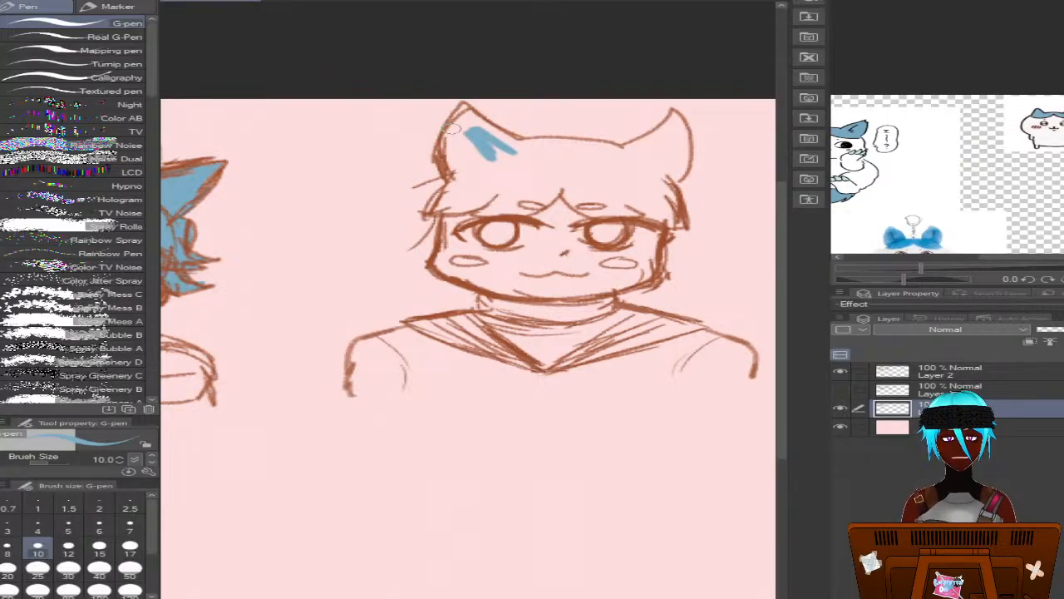
pyautogui.moveTo(669, 185)
pyautogui.mouseDown()
pyautogui.moveTo(681, 178)
pyautogui.moveTo(678, 116)
pyautogui.moveTo(666, 134)
pyautogui.moveTo(657, 125)
pyautogui.moveTo(617, 148)
pyautogui.moveTo(672, 123)
pyautogui.mouseUp()
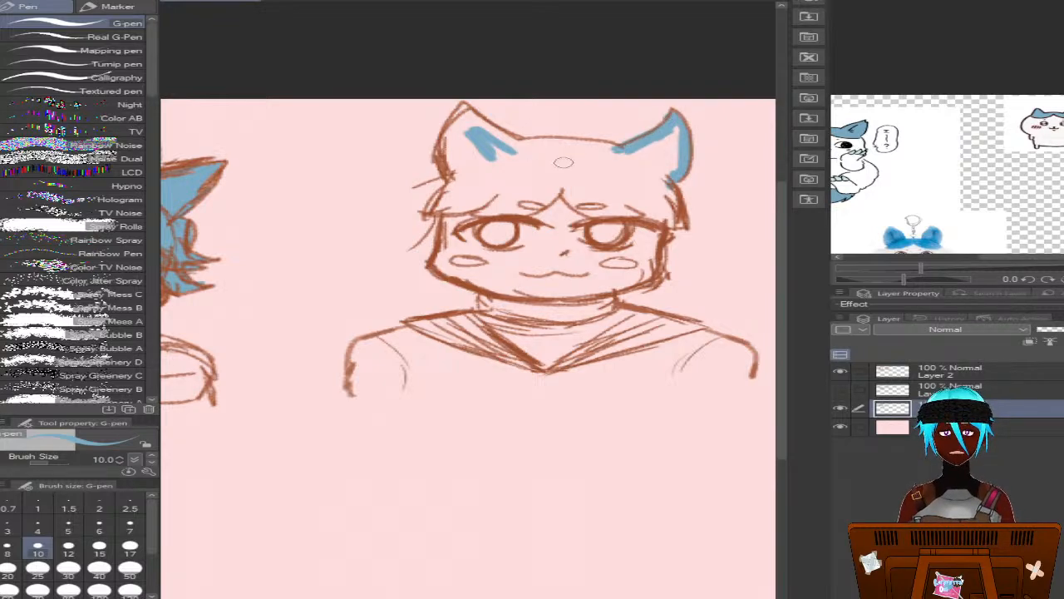
pyautogui.moveTo(565, 160)
pyautogui.mouseDown()
pyautogui.moveTo(624, 153)
pyautogui.moveTo(494, 145)
pyautogui.moveTo(510, 136)
pyautogui.moveTo(471, 119)
pyautogui.moveTo(518, 141)
pyautogui.moveTo(464, 106)
pyautogui.moveTo(451, 162)
pyautogui.moveTo(440, 156)
pyautogui.moveTo(448, 143)
pyautogui.moveTo(464, 166)
pyautogui.moveTo(456, 153)
pyautogui.moveTo(517, 142)
pyautogui.mouseUp()
pyautogui.moveTo(542, 180)
pyautogui.mouseDown()
pyautogui.moveTo(504, 218)
pyautogui.moveTo(452, 208)
pyautogui.moveTo(466, 187)
pyautogui.moveTo(438, 204)
pyautogui.moveTo(481, 160)
pyautogui.moveTo(467, 162)
pyautogui.moveTo(471, 147)
pyautogui.moveTo(475, 177)
pyautogui.moveTo(493, 170)
pyautogui.moveTo(477, 172)
pyautogui.moveTo(489, 143)
pyautogui.moveTo(494, 163)
pyautogui.moveTo(512, 156)
pyautogui.moveTo(501, 183)
pyautogui.moveTo(462, 185)
pyautogui.moveTo(492, 213)
pyautogui.moveTo(459, 197)
pyautogui.moveTo(488, 195)
pyautogui.moveTo(516, 214)
pyautogui.moveTo(481, 185)
pyautogui.moveTo(533, 195)
pyautogui.mouseUp()
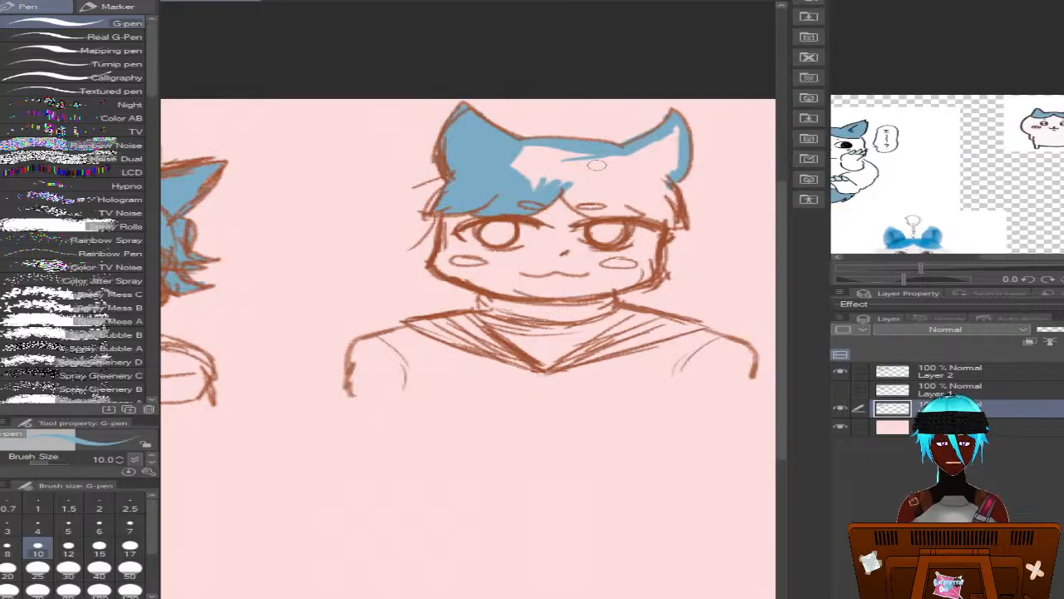
# Paint the right half of the fringe, the rest of the right ear and the centre of the crown blue
pyautogui.moveTo(556, 181); pyautogui.dragTo(549, 187)
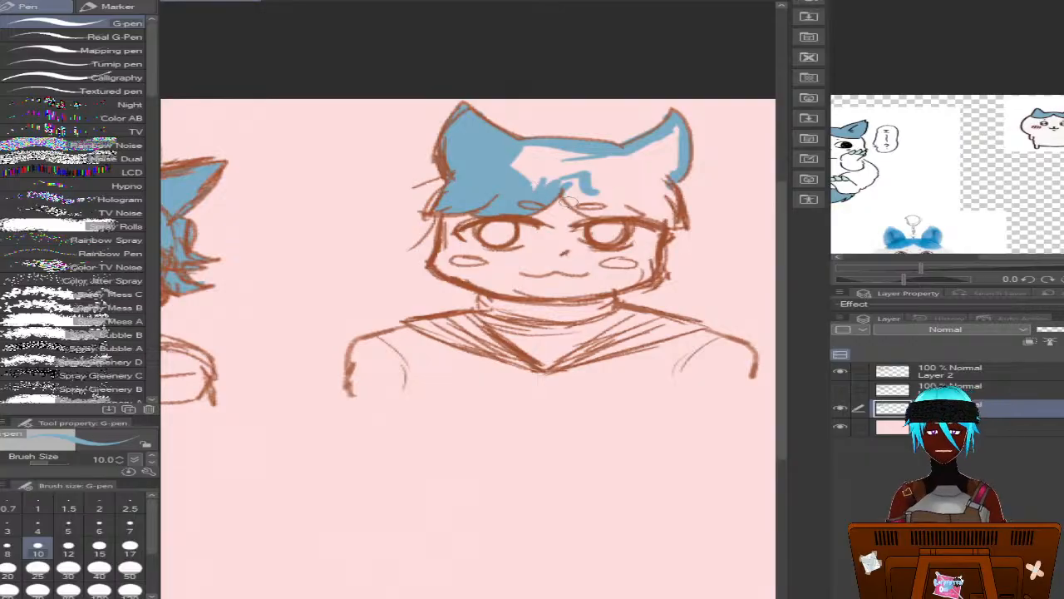
pyautogui.moveTo(584, 180)
pyautogui.mouseDown()
pyautogui.moveTo(579, 191)
pyautogui.moveTo(597, 215)
pyautogui.moveTo(618, 217)
pyautogui.moveTo(579, 188)
pyautogui.moveTo(680, 223)
pyautogui.moveTo(667, 181)
pyautogui.moveTo(658, 195)
pyautogui.moveTo(672, 127)
pyautogui.moveTo(645, 165)
pyautogui.moveTo(598, 160)
pyautogui.moveTo(626, 168)
pyautogui.moveTo(642, 190)
pyautogui.moveTo(636, 204)
pyautogui.moveTo(661, 204)
pyautogui.moveTo(661, 214)
pyautogui.moveTo(664, 200)
pyautogui.moveTo(620, 185)
pyautogui.moveTo(605, 160)
pyautogui.moveTo(614, 166)
pyautogui.mouseUp()
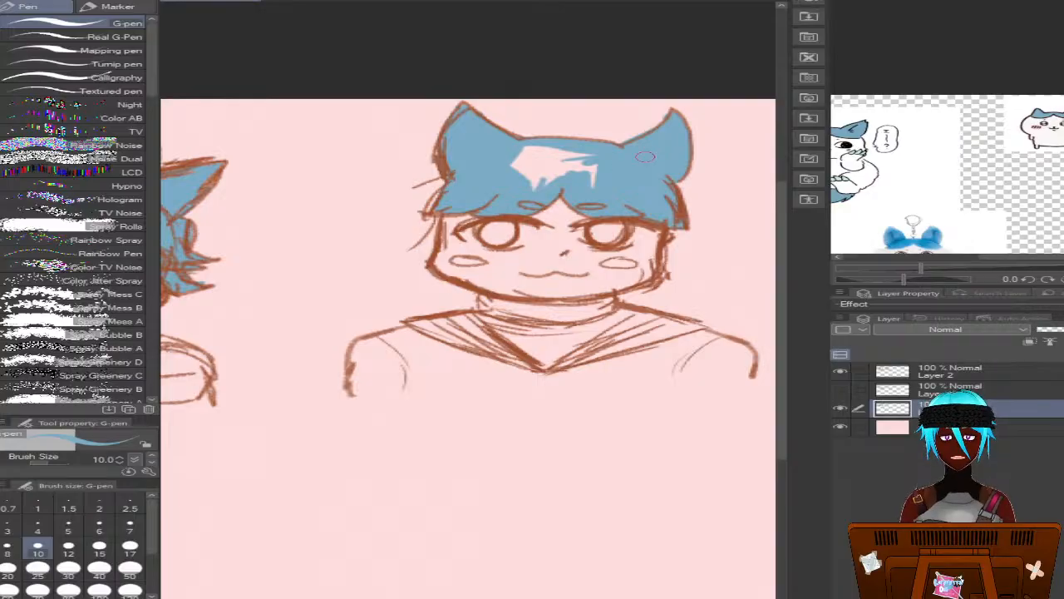
pyautogui.moveTo(514, 159)
pyautogui.mouseDown()
pyautogui.moveTo(535, 191)
pyautogui.moveTo(552, 146)
pyautogui.moveTo(524, 150)
pyautogui.moveTo(510, 158)
pyautogui.moveTo(567, 150)
pyautogui.moveTo(566, 160)
pyautogui.moveTo(605, 188)
pyautogui.moveTo(588, 150)
pyautogui.mouseUp()
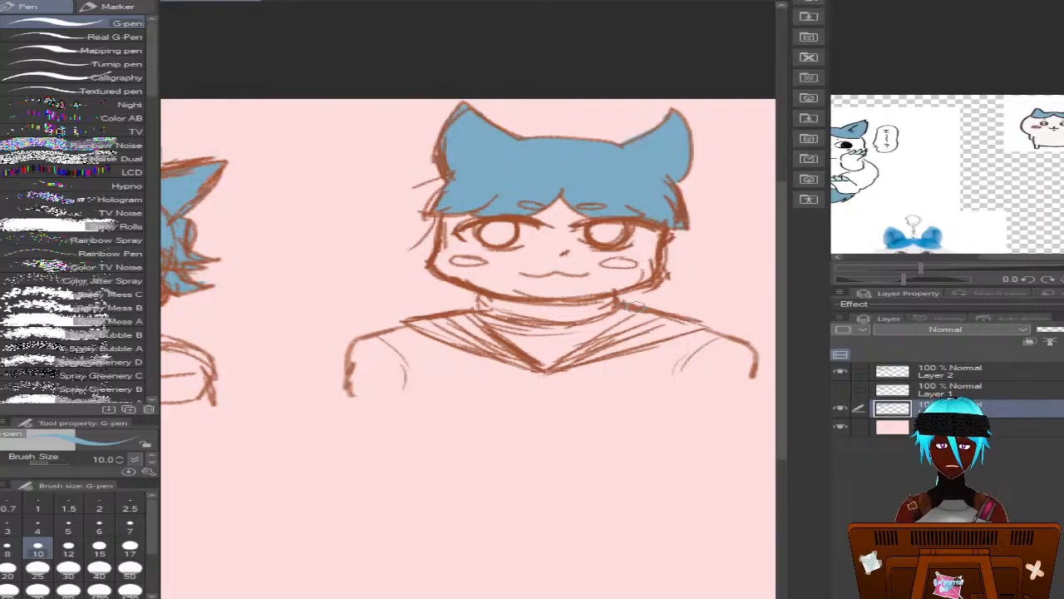
# Paint the upper section of the left bust's left-hand sleeve blue with the G-pen
pyautogui.hscroll(-5, 468, 349)
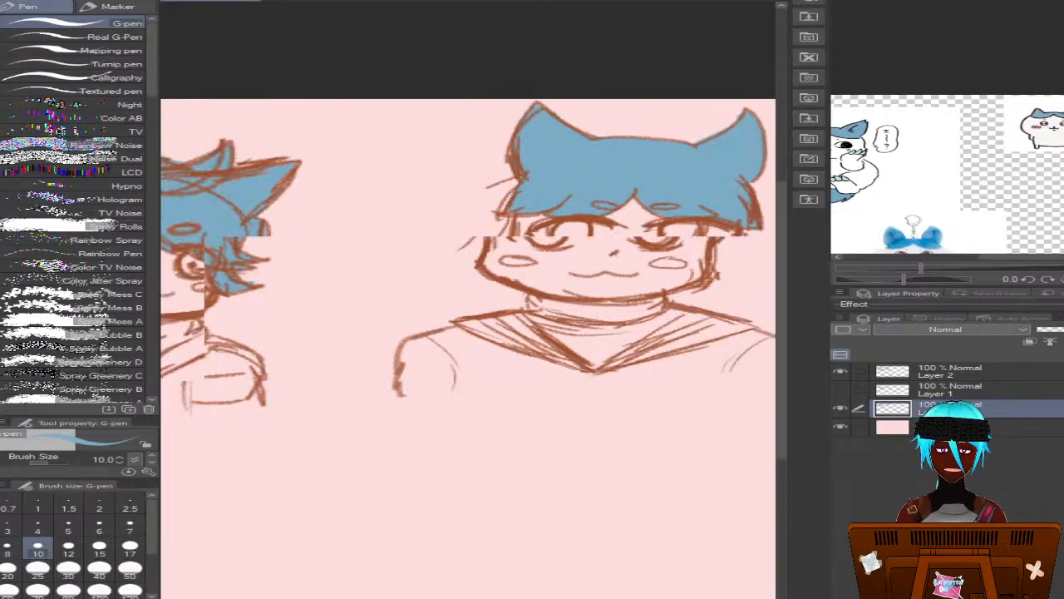
pyautogui.hscroll(1, 468, 349)
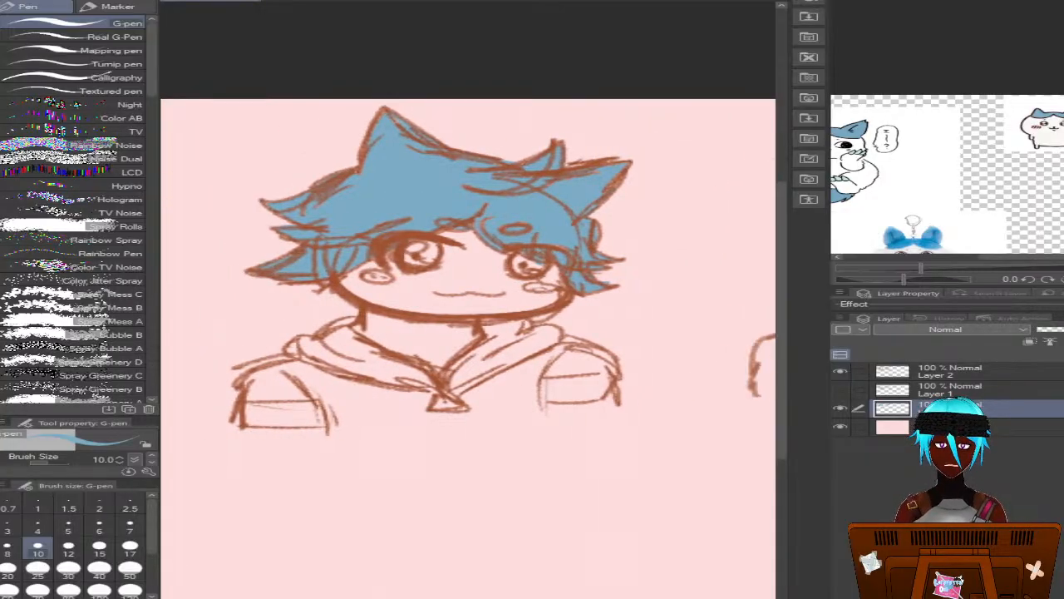
pyautogui.hscroll(1, 468, 349)
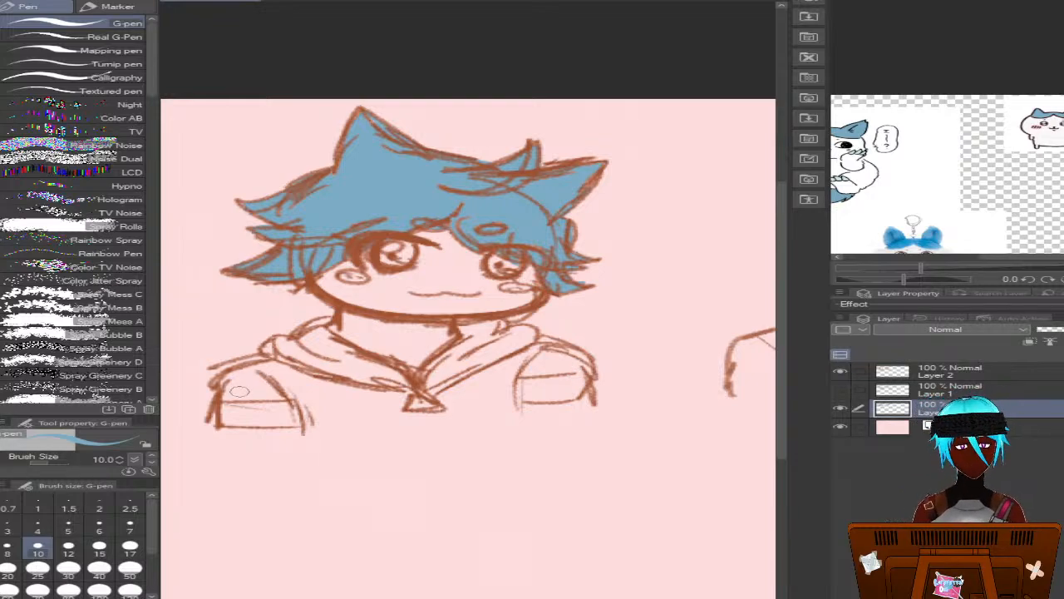
pyautogui.moveTo(238, 391)
pyautogui.mouseDown()
pyautogui.moveTo(255, 372)
pyautogui.moveTo(226, 374)
pyautogui.moveTo(221, 386)
pyautogui.moveTo(245, 397)
pyautogui.moveTo(227, 399)
pyautogui.moveTo(273, 394)
pyautogui.moveTo(229, 391)
pyautogui.mouseUp()
# Paint the inner and outer bands on both sides of the right bust's sailor collar blue, leaving the stripe between them unpainted
pyautogui.hscroll(10, 469, 349)
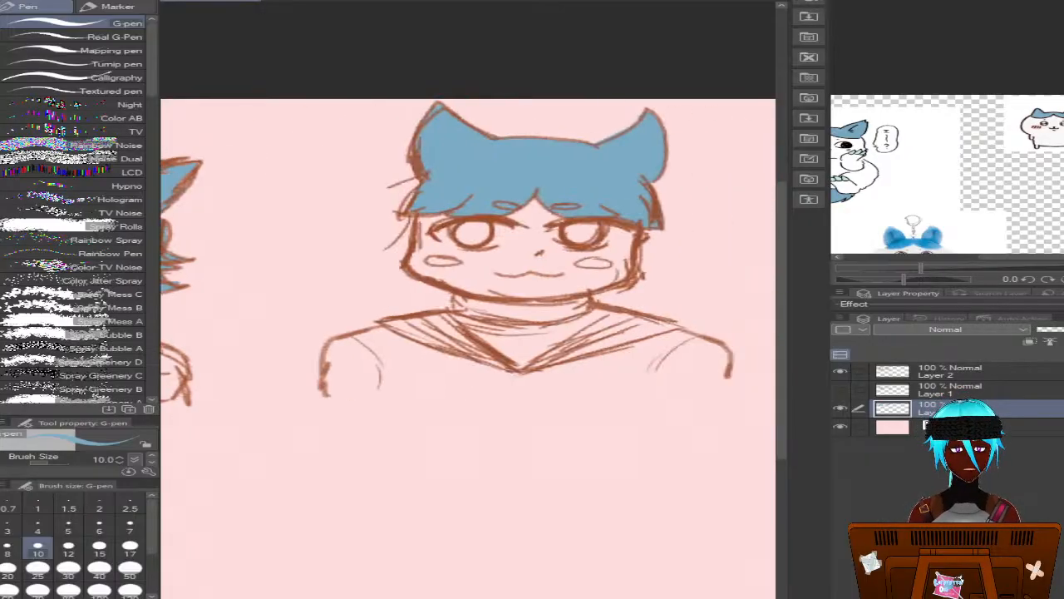
pyautogui.hscroll(-1, 469, 350)
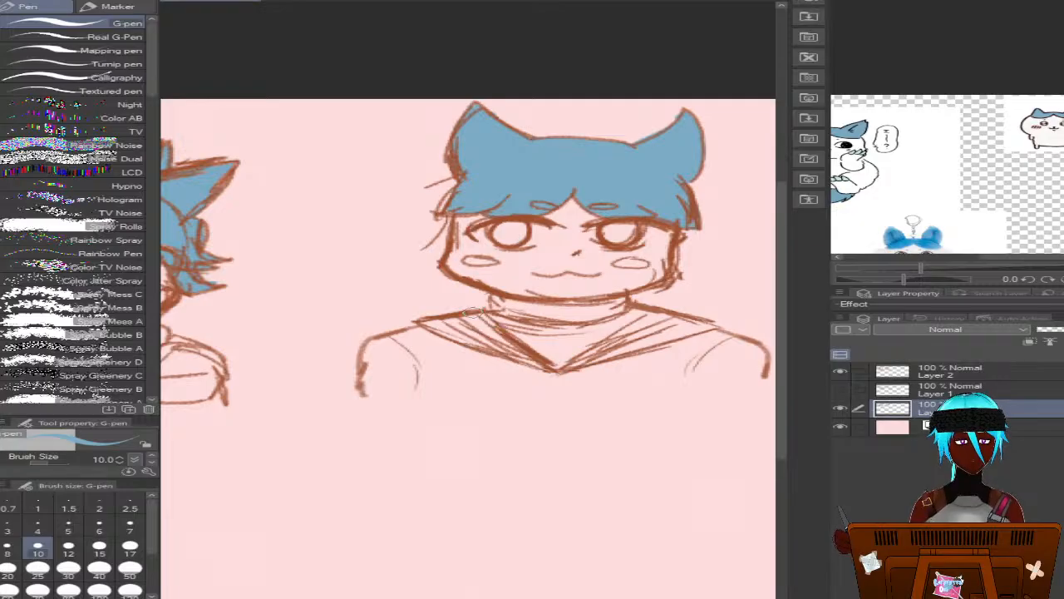
pyautogui.moveTo(473, 314)
pyautogui.mouseDown()
pyautogui.moveTo(540, 362)
pyautogui.moveTo(438, 327)
pyautogui.mouseUp()
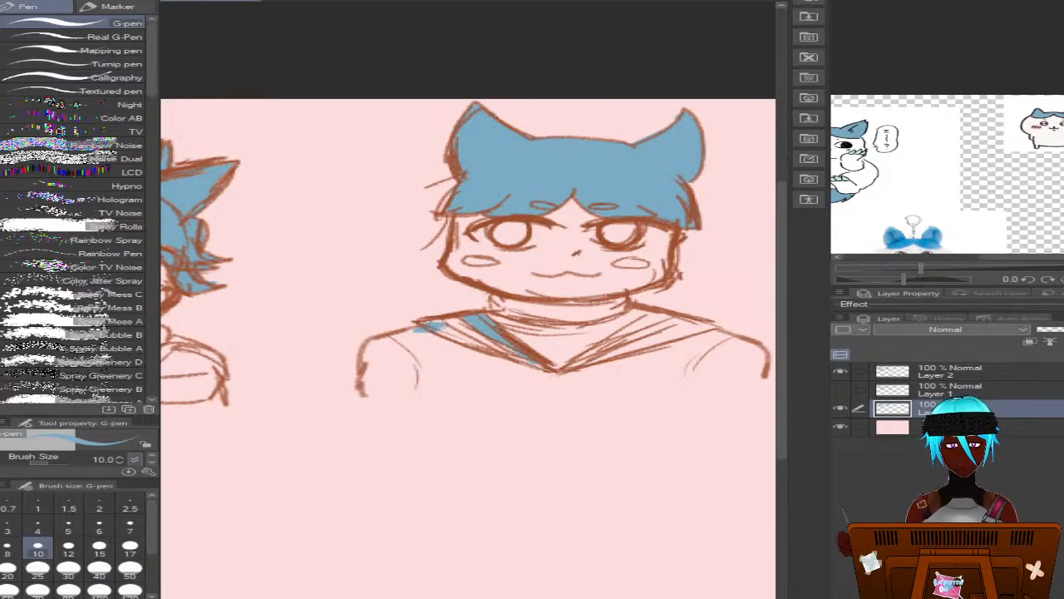
pyautogui.hotkey('ctrl', 'z')
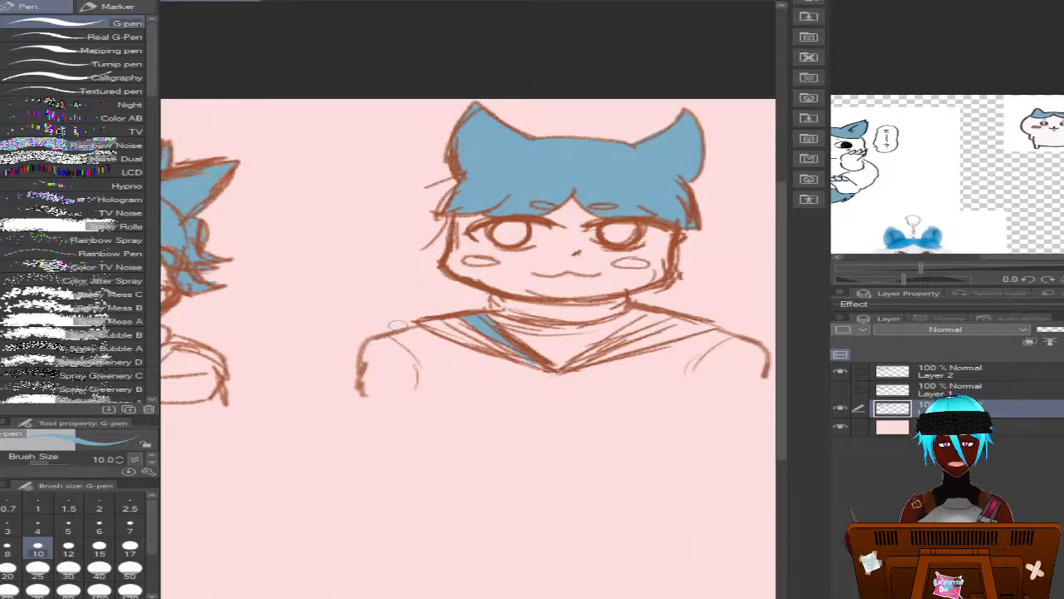
pyautogui.moveTo(418, 320); pyautogui.dragTo(542, 367)
pyautogui.moveTo(503, 354); pyautogui.dragTo(460, 333)
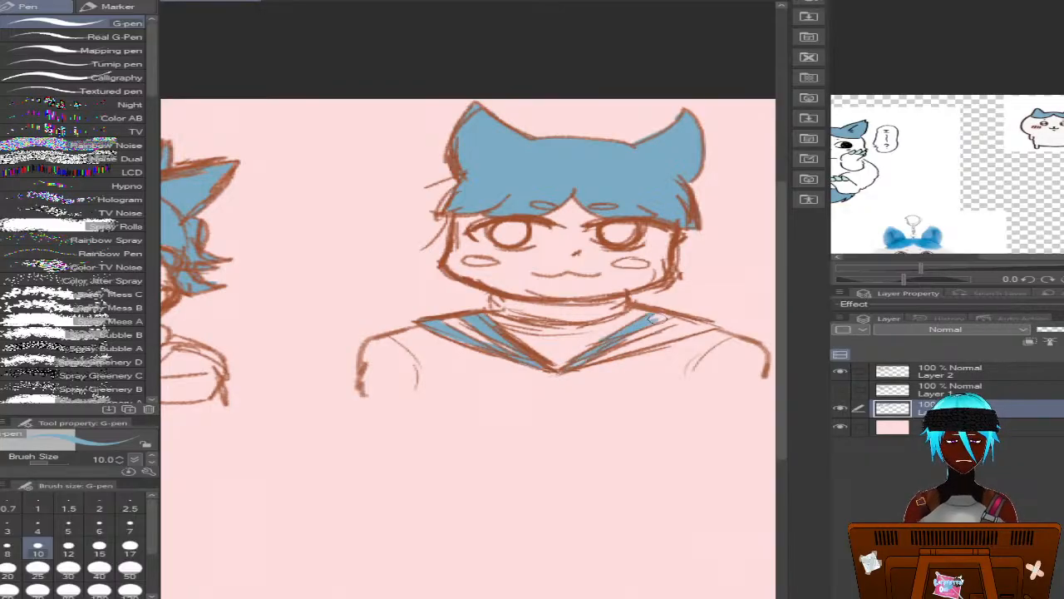
pyautogui.moveTo(699, 324); pyautogui.dragTo(582, 365)
pyautogui.moveTo(652, 341)
pyautogui.mouseDown()
pyautogui.moveTo(618, 353)
pyautogui.moveTo(701, 328)
pyautogui.mouseUp()
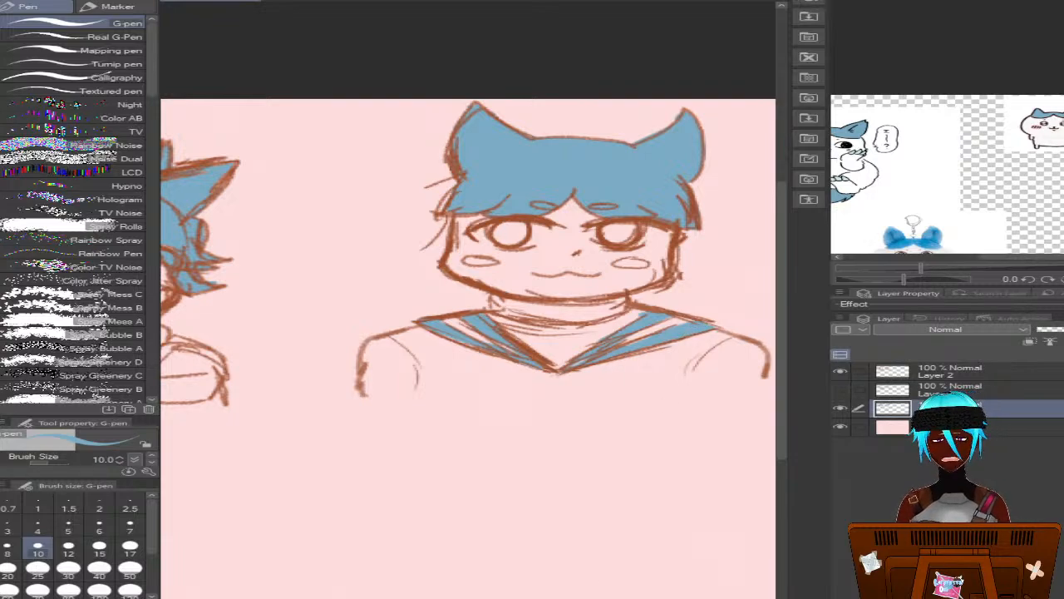
# Paint the upper section of the left bust's right-hand sleeve and the left side of its hood blue
pyautogui.moveTo(599, 597); pyautogui.dragTo(432, 597)
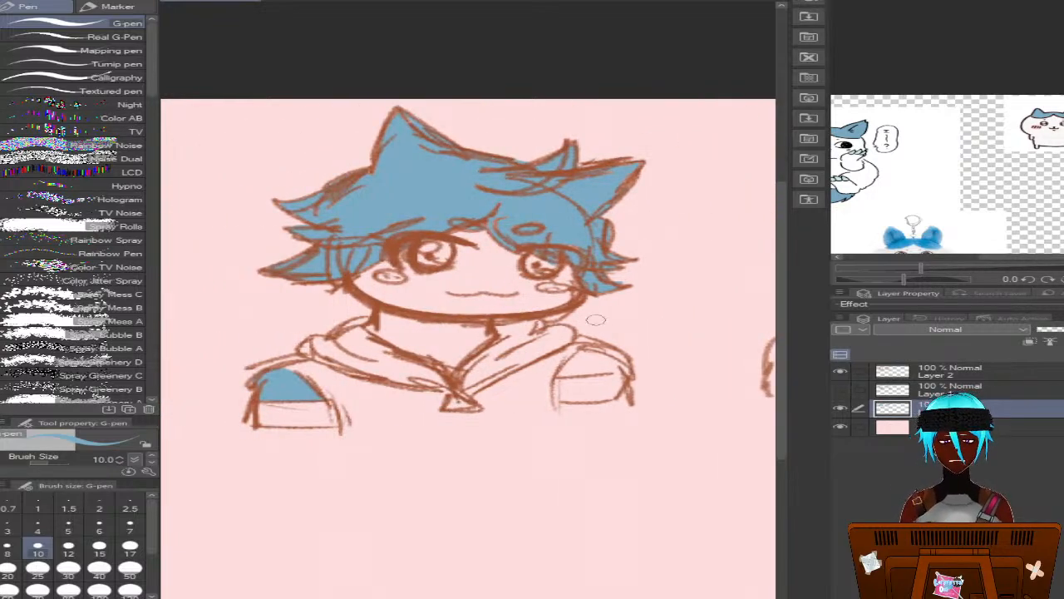
pyautogui.moveTo(583, 352)
pyautogui.mouseDown()
pyautogui.moveTo(590, 356)
pyautogui.moveTo(574, 366)
pyautogui.moveTo(595, 370)
pyautogui.moveTo(556, 374)
pyautogui.moveTo(619, 369)
pyautogui.moveTo(628, 358)
pyautogui.moveTo(607, 356)
pyautogui.mouseUp()
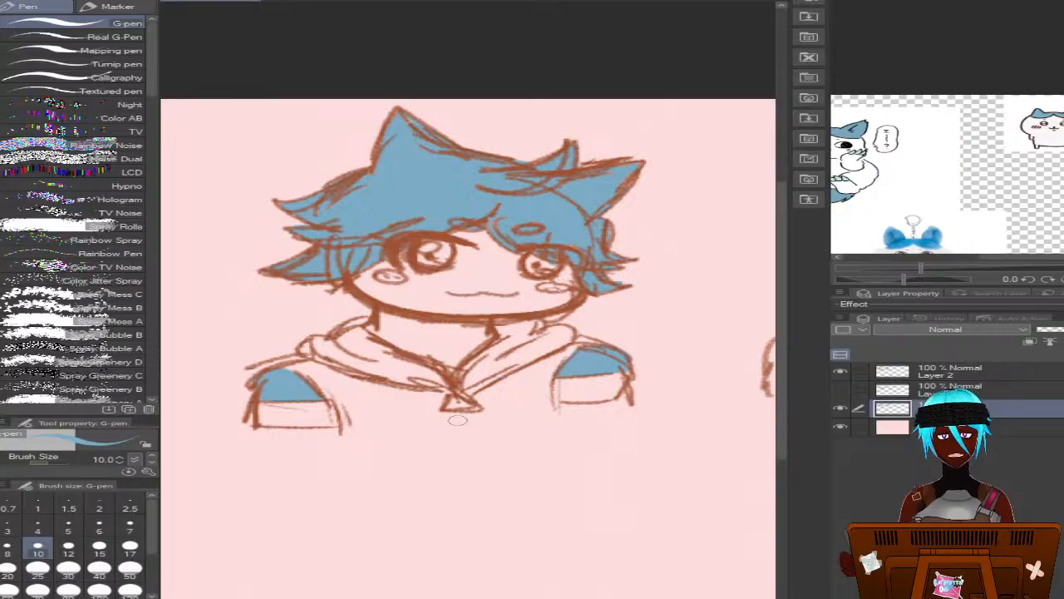
pyautogui.moveTo(412, 372)
pyautogui.mouseDown()
pyautogui.moveTo(424, 374)
pyautogui.moveTo(399, 366)
pyautogui.moveTo(432, 370)
pyautogui.moveTo(437, 384)
pyautogui.moveTo(333, 365)
pyautogui.moveTo(307, 341)
pyautogui.moveTo(303, 349)
pyautogui.moveTo(320, 357)
pyautogui.moveTo(359, 327)
pyautogui.moveTo(345, 350)
pyautogui.moveTo(385, 375)
pyautogui.moveTo(366, 348)
pyautogui.moveTo(408, 361)
pyautogui.moveTo(376, 341)
pyautogui.mouseUp()
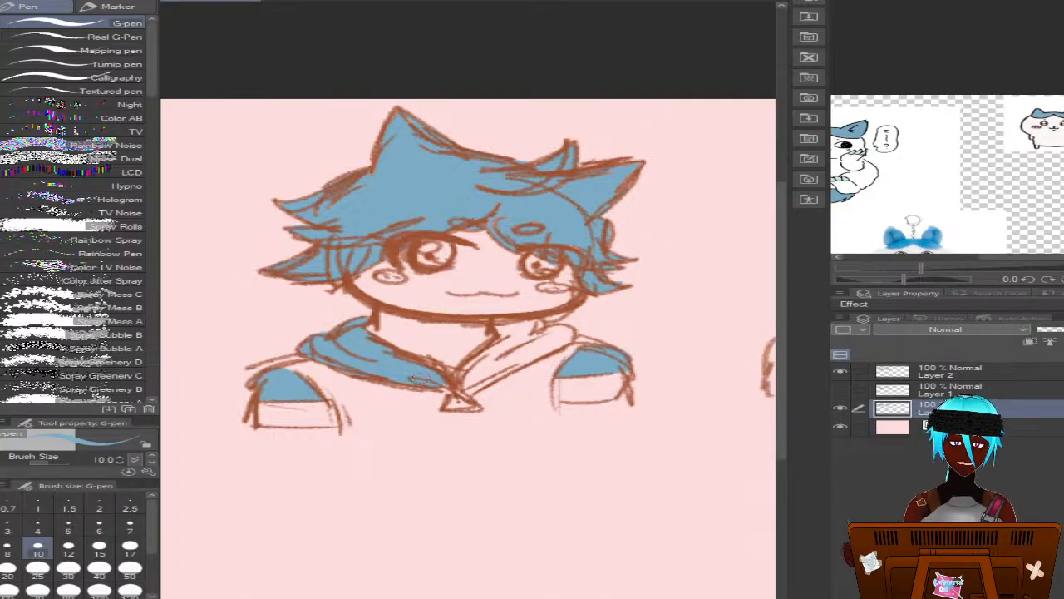
# Paint the right-hand side of the left bust's hood blue with the G-pen
pyautogui.moveTo(520, 326)
pyautogui.mouseDown()
pyautogui.moveTo(490, 326)
pyautogui.moveTo(507, 334)
pyautogui.moveTo(455, 374)
pyautogui.moveTo(477, 391)
pyautogui.moveTo(462, 393)
pyautogui.moveTo(526, 351)
pyautogui.moveTo(523, 334)
pyautogui.moveTo(507, 345)
pyautogui.moveTo(547, 343)
pyautogui.moveTo(536, 332)
pyautogui.moveTo(556, 339)
pyautogui.moveTo(528, 357)
pyautogui.moveTo(561, 340)
pyautogui.mouseUp()
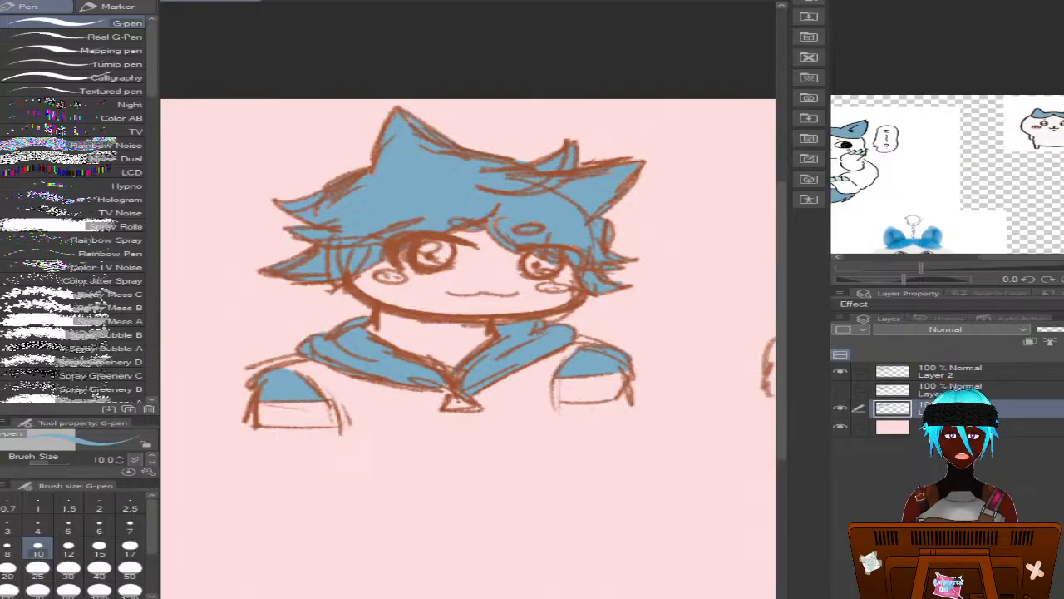
pyautogui.hscroll(7, 468, 332)
pyautogui.hscroll(-3, 468, 333)
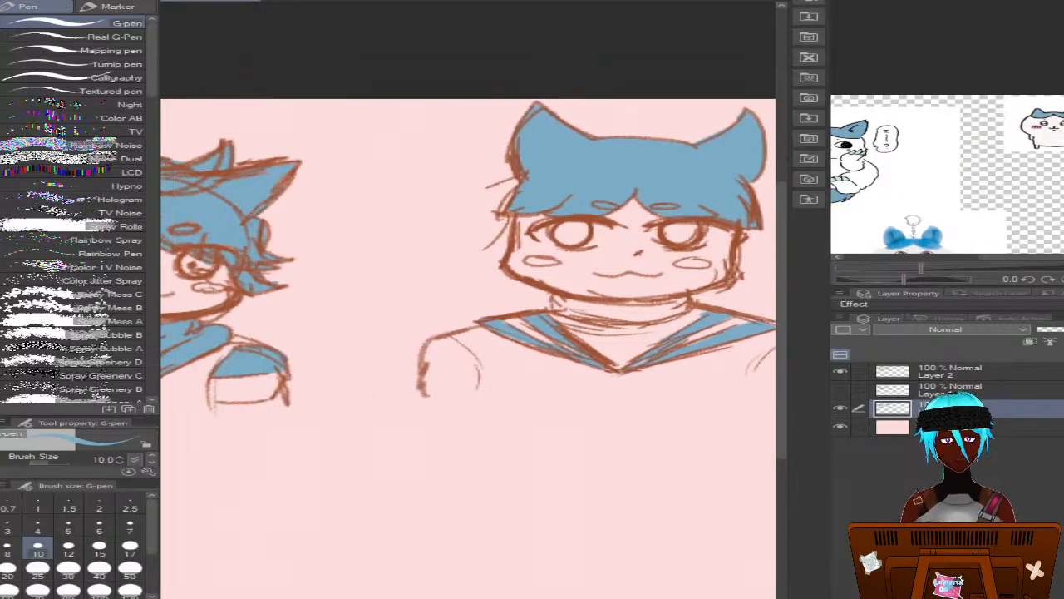
# Fill the right bust's neck area inside the sailor collar with dark grey, cleaning its edge with the Hard eraser at size 5
pyautogui.hscroll(3, 238, 413)
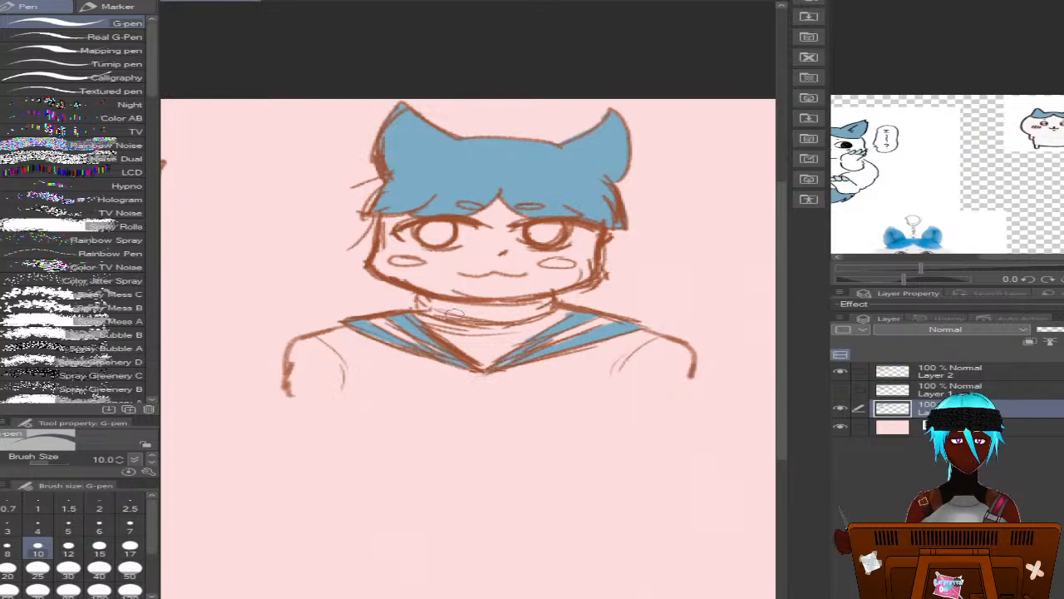
pyautogui.moveTo(415, 302)
pyautogui.mouseDown()
pyautogui.moveTo(489, 361)
pyautogui.moveTo(468, 351)
pyautogui.moveTo(490, 359)
pyautogui.moveTo(566, 310)
pyautogui.moveTo(462, 311)
pyautogui.moveTo(513, 305)
pyautogui.moveTo(414, 296)
pyautogui.moveTo(445, 314)
pyautogui.moveTo(431, 302)
pyautogui.mouseUp()
pyautogui.hotkey('ctrl', 'z')
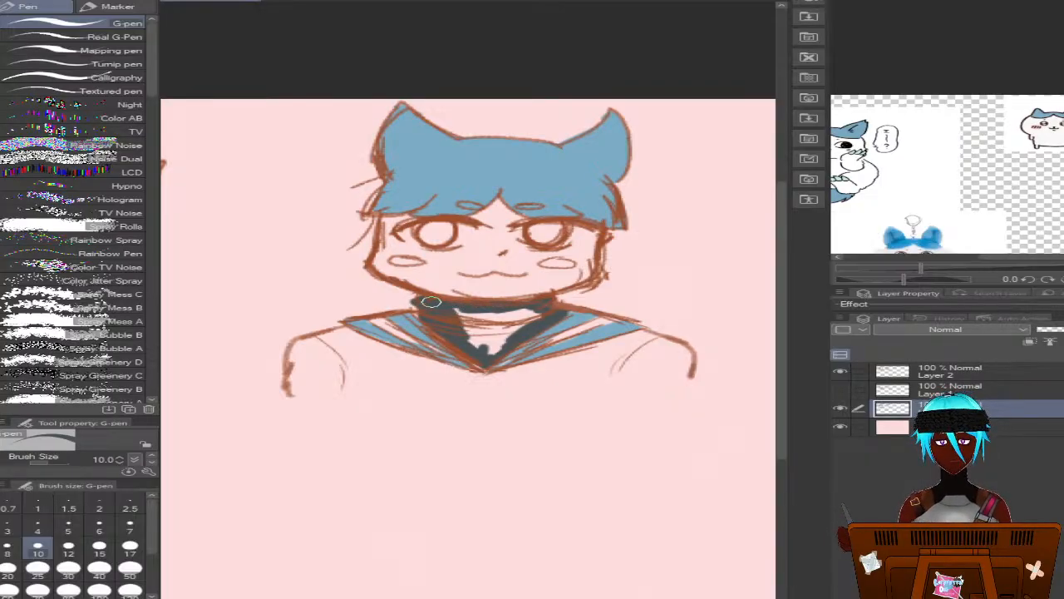
pyautogui.press('e')
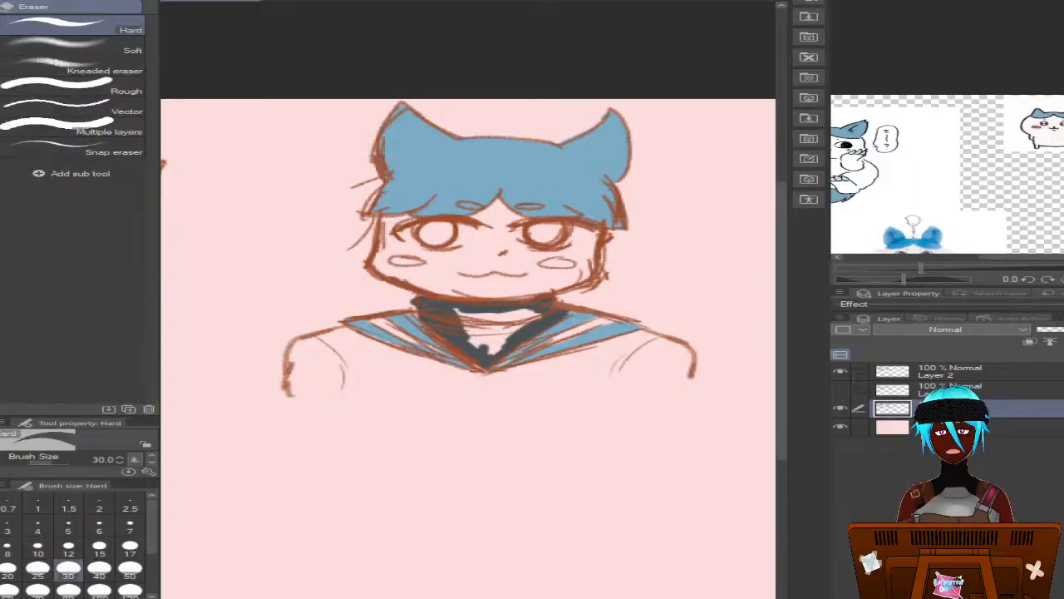
pyautogui.click(68, 524)
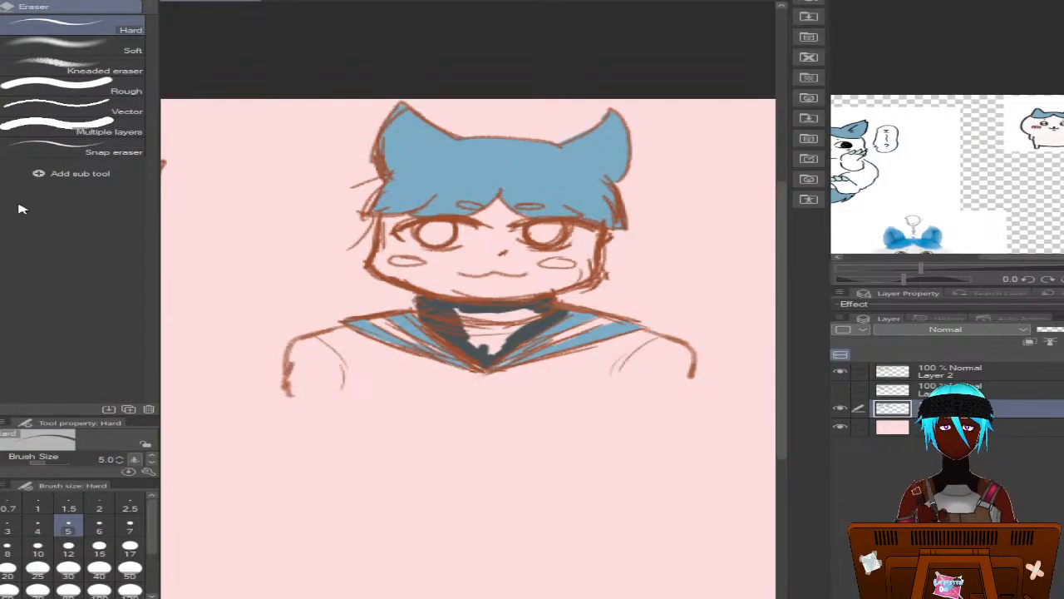
pyautogui.press('p')
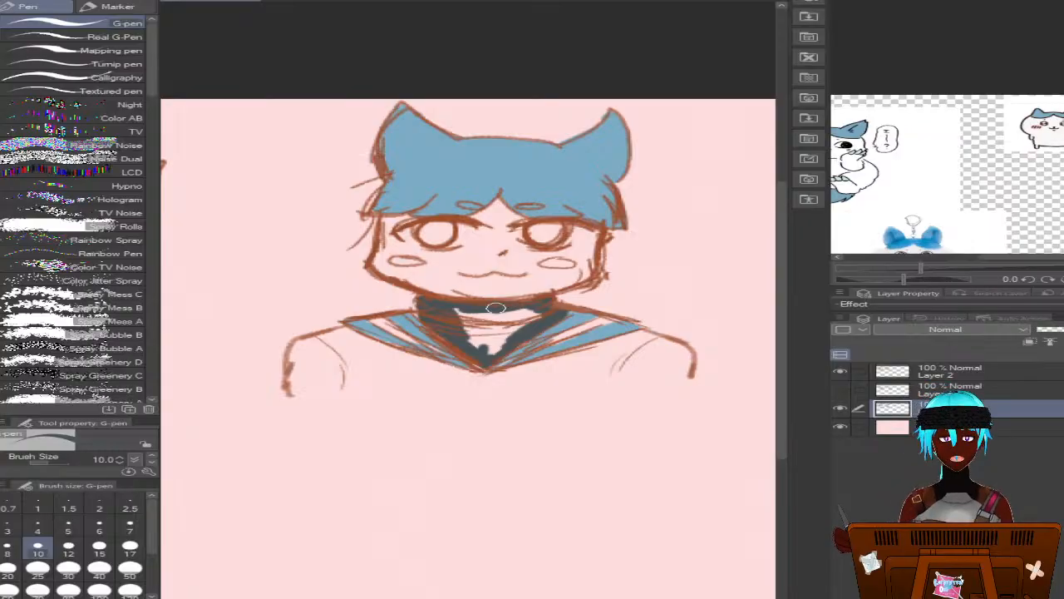
pyautogui.moveTo(432, 311)
pyautogui.mouseDown()
pyautogui.moveTo(466, 329)
pyautogui.moveTo(474, 359)
pyautogui.moveTo(515, 329)
pyautogui.moveTo(487, 347)
pyautogui.moveTo(503, 320)
pyautogui.mouseUp()
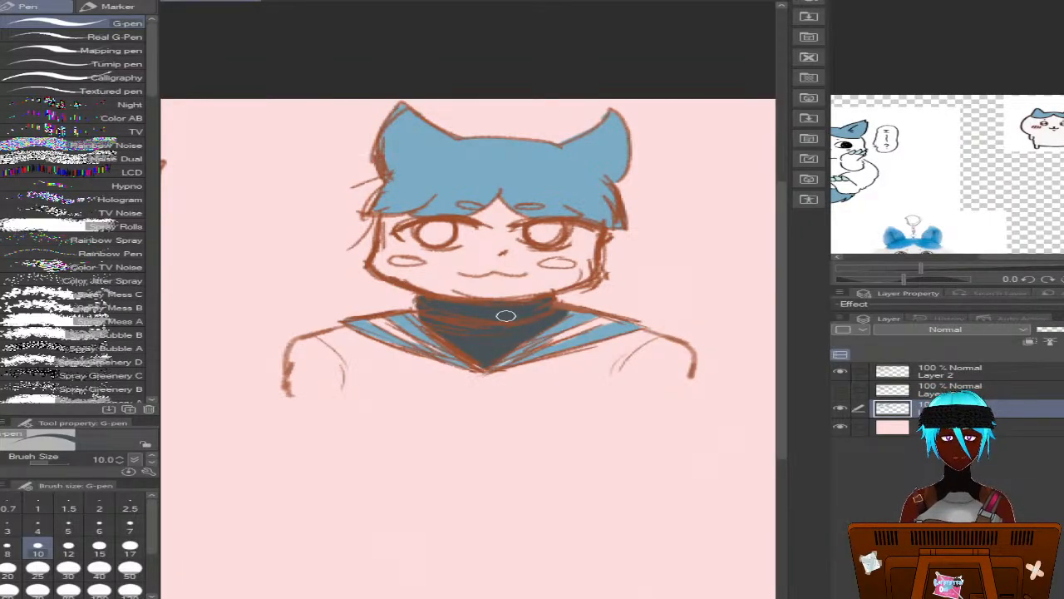
# Paint the lower bands of both of the left bust's sleeves blue, leaving the stripe above them unpainted
pyautogui.hscroll(-6, 468, 350)
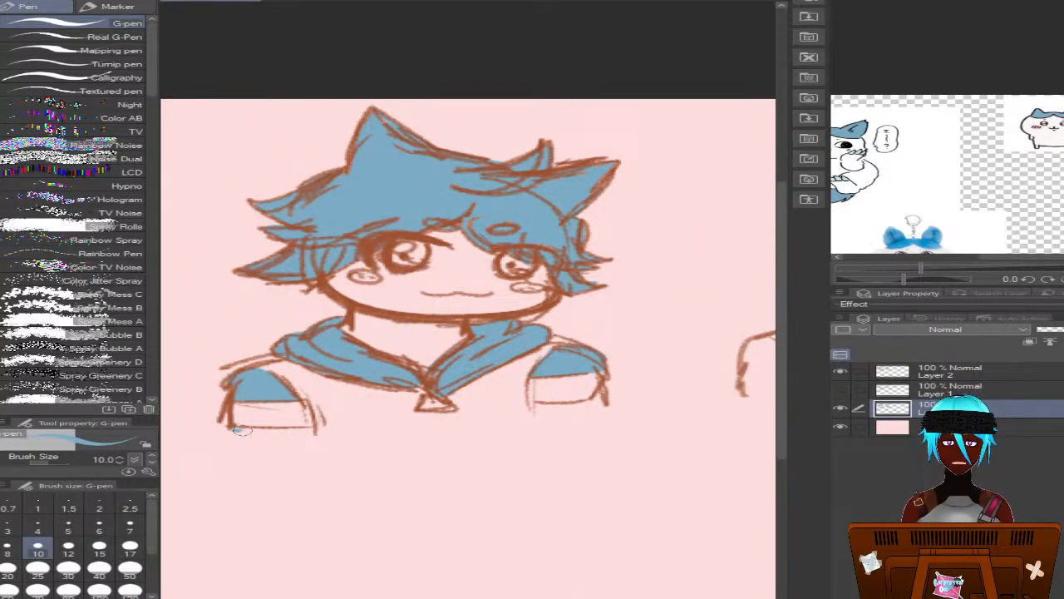
pyautogui.moveTo(241, 430)
pyautogui.mouseDown()
pyautogui.moveTo(313, 433)
pyautogui.moveTo(230, 432)
pyautogui.moveTo(316, 434)
pyautogui.moveTo(255, 434)
pyautogui.moveTo(279, 443)
pyautogui.mouseUp()
pyautogui.moveTo(558, 411)
pyautogui.mouseDown()
pyautogui.moveTo(532, 407)
pyautogui.moveTo(597, 407)
pyautogui.mouseUp()
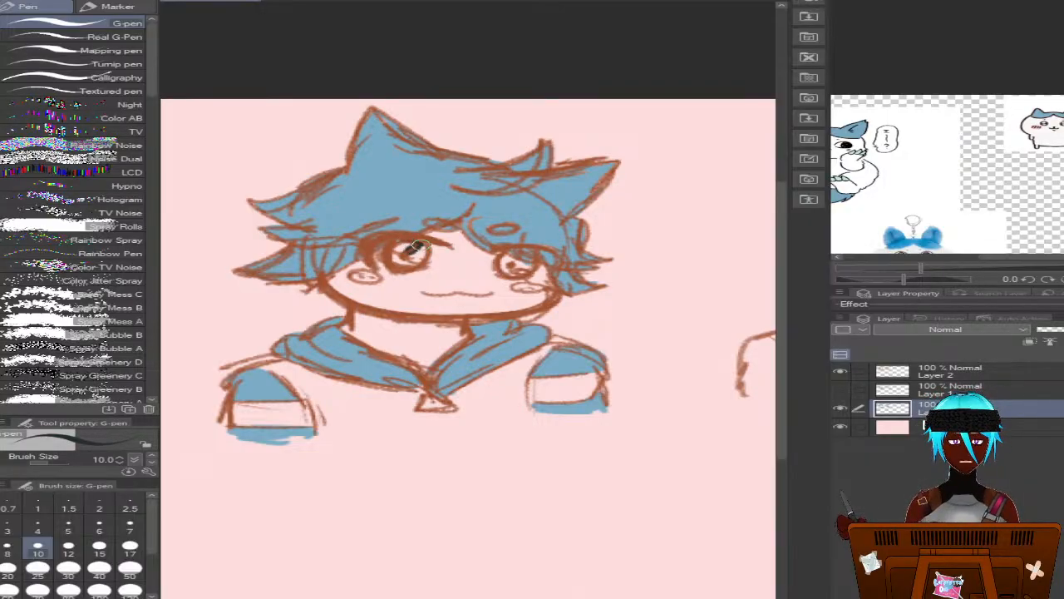
# Paint the left bust's irises black and the area around them in both eyes white
pyautogui.moveTo(418, 254); pyautogui.dragTo(401, 258)
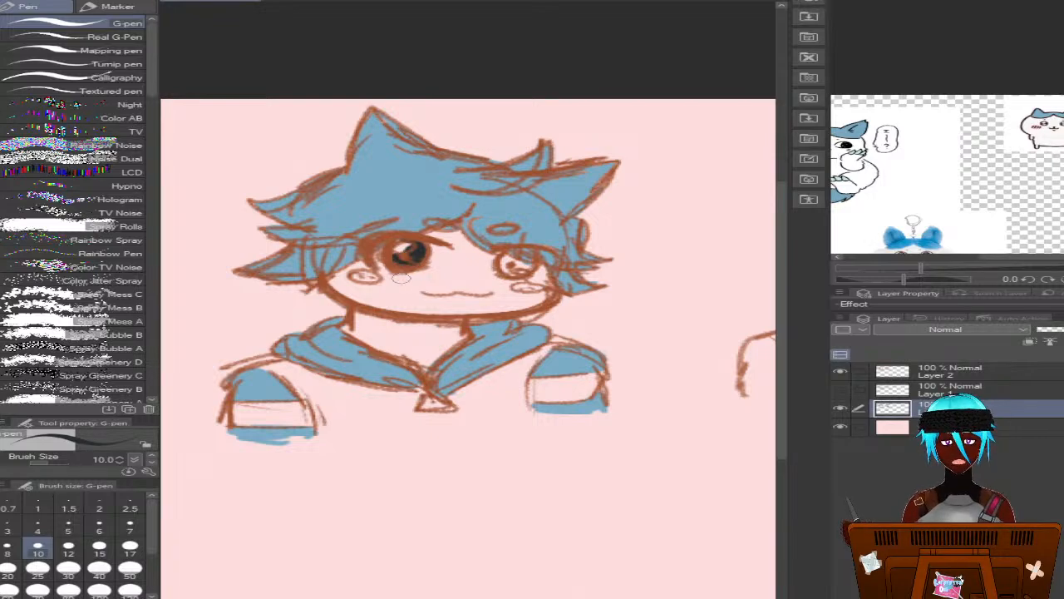
pyautogui.moveTo(532, 257)
pyautogui.mouseDown()
pyautogui.moveTo(502, 260)
pyautogui.moveTo(514, 256)
pyautogui.moveTo(502, 259)
pyautogui.moveTo(520, 272)
pyautogui.moveTo(498, 265)
pyautogui.mouseUp()
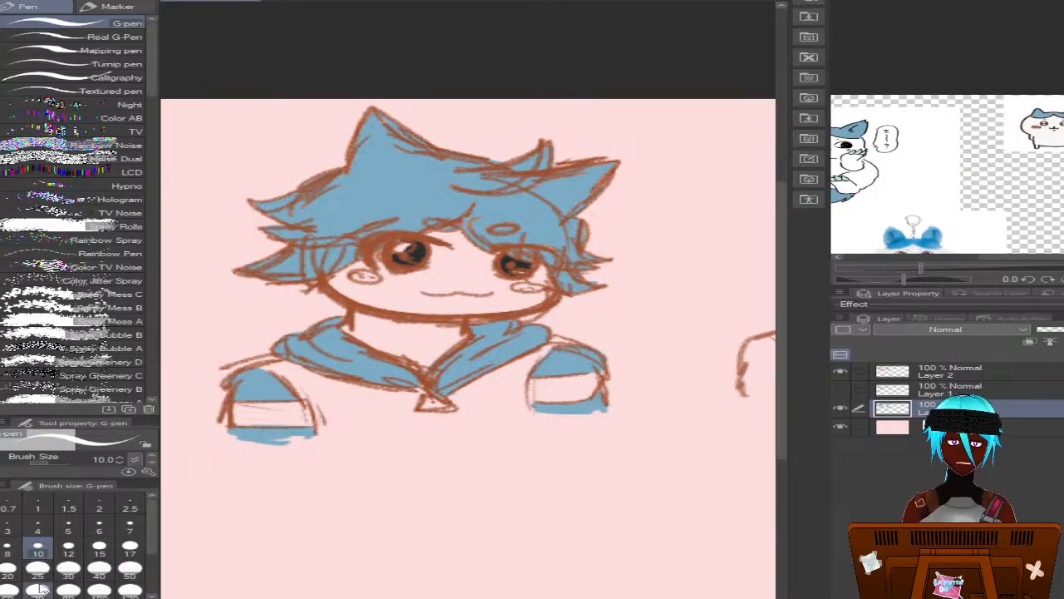
pyautogui.moveTo(429, 247)
pyautogui.mouseDown()
pyautogui.moveTo(443, 249)
pyautogui.moveTo(403, 271)
pyautogui.moveTo(374, 258)
pyautogui.moveTo(420, 272)
pyautogui.moveTo(437, 248)
pyautogui.mouseUp()
pyautogui.moveTo(514, 255)
pyautogui.mouseDown()
pyautogui.moveTo(493, 264)
pyautogui.moveTo(494, 251)
pyautogui.moveTo(487, 271)
pyautogui.moveTo(516, 280)
pyautogui.moveTo(541, 268)
pyautogui.moveTo(520, 280)
pyautogui.moveTo(492, 273)
pyautogui.moveTo(491, 256)
pyautogui.moveTo(516, 289)
pyautogui.mouseUp()
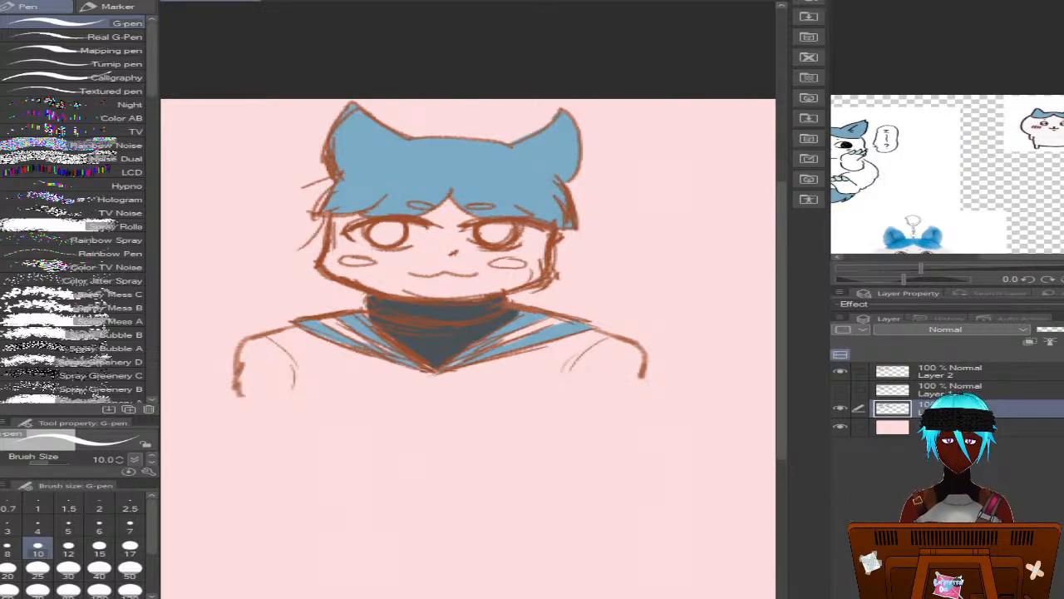
# Pick up the black from the left bust's eye and fill both of the right bust's irises with it
pyautogui.hscroll(-5, 468, 349)
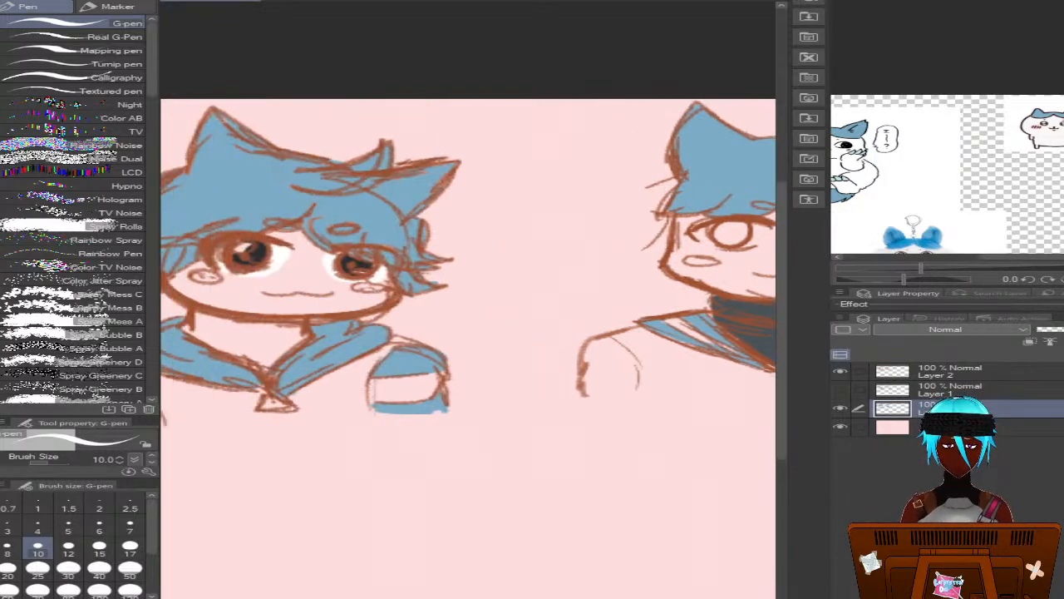
pyautogui.keyDown('alt'); pyautogui.click(252, 250); pyautogui.keyUp('alt')
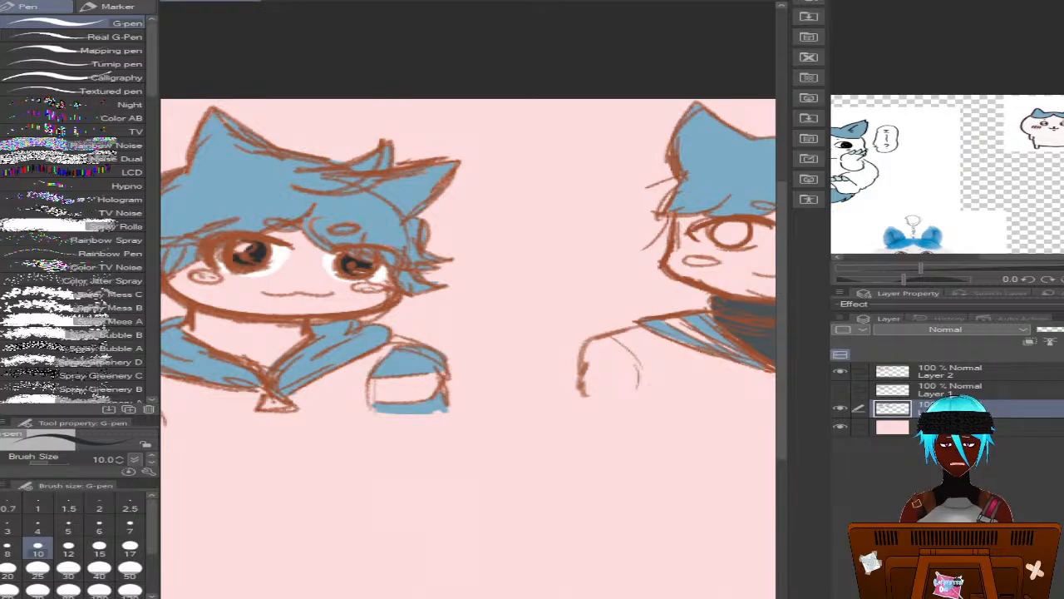
pyautogui.hscroll(5, 468, 349)
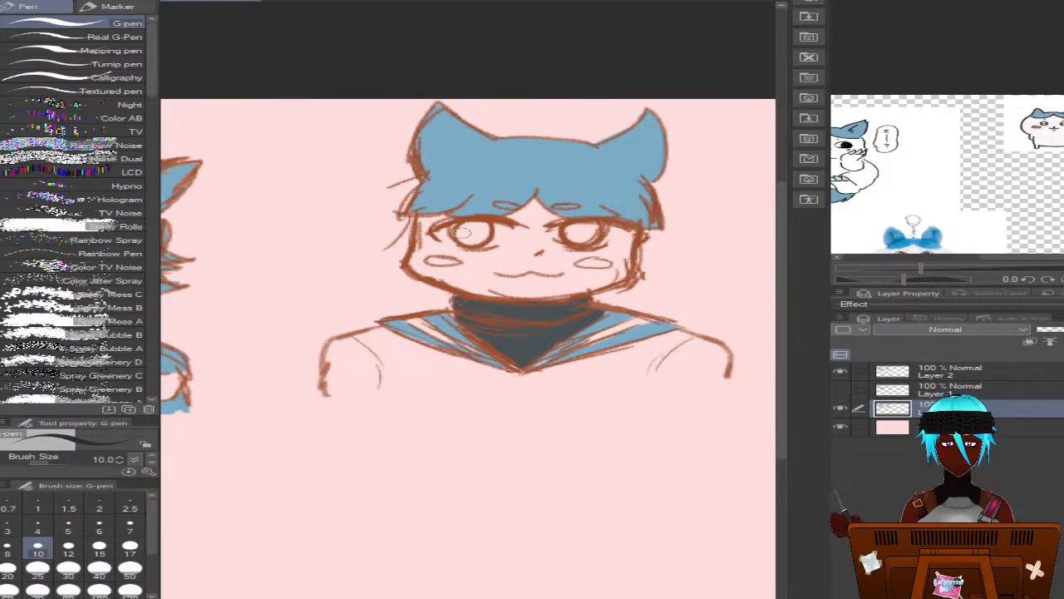
pyautogui.moveTo(469, 232)
pyautogui.mouseDown()
pyautogui.moveTo(483, 225)
pyautogui.moveTo(475, 241)
pyautogui.moveTo(470, 228)
pyautogui.mouseUp()
pyautogui.moveTo(580, 226)
pyautogui.mouseDown()
pyautogui.moveTo(579, 237)
pyautogui.moveTo(592, 226)
pyautogui.mouseUp()
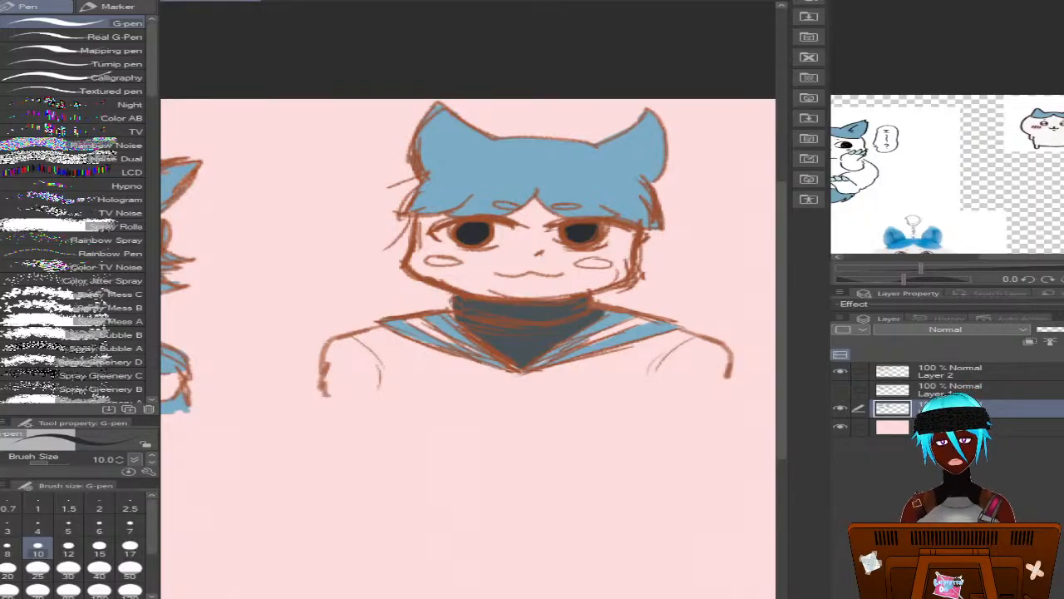
# Paint the blush ovals on both of the left bust's cheeks coral red with the G-pen
pyautogui.hscroll(-5, 468, 349)
pyautogui.hscroll(3, 468, 333)
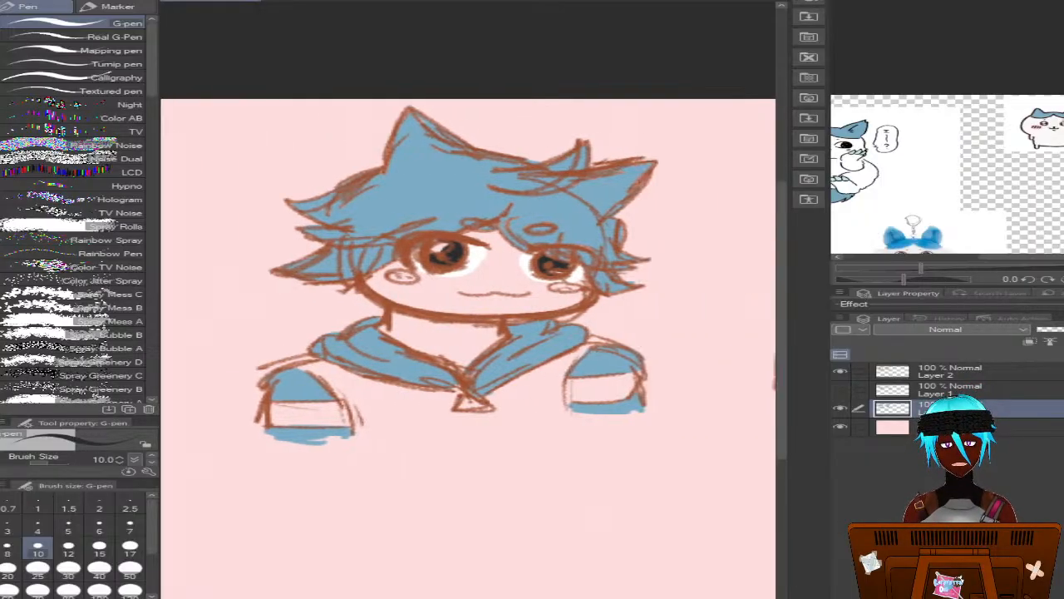
pyautogui.hscroll(4, 468, 332)
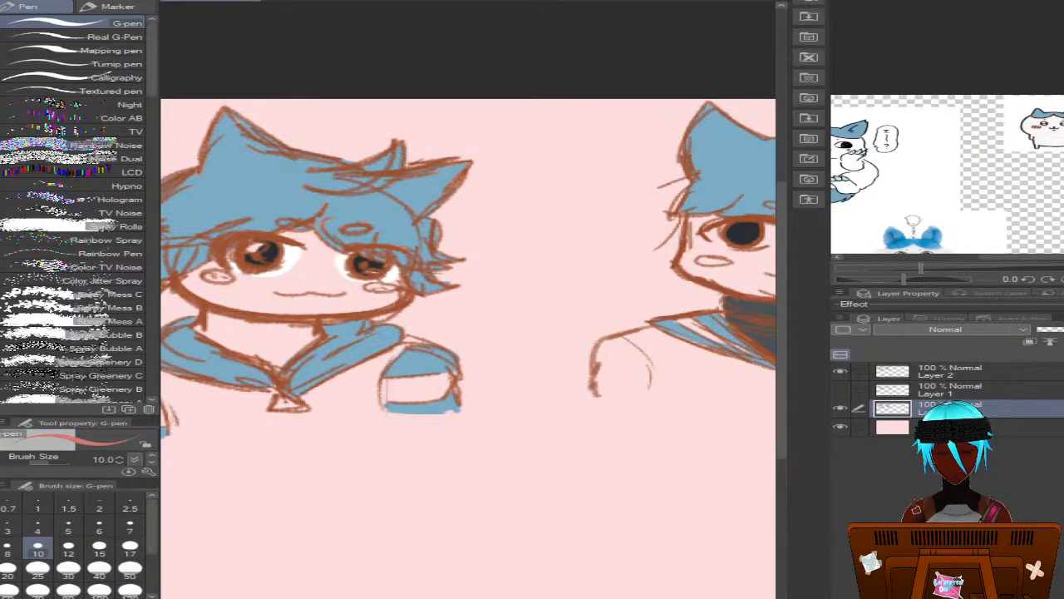
pyautogui.moveTo(213, 277); pyautogui.dragTo(230, 278)
pyautogui.moveTo(369, 286); pyautogui.dragTo(384, 287)
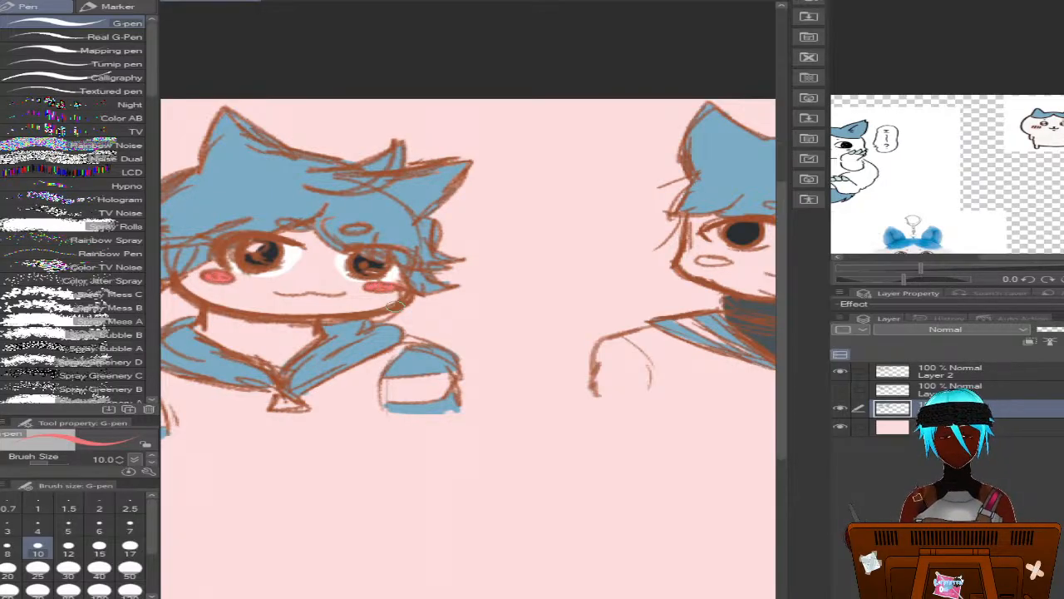
# Paint both cheek ovals of the right bust the same coral red
pyautogui.moveTo(391, 597); pyautogui.dragTo(542, 597)
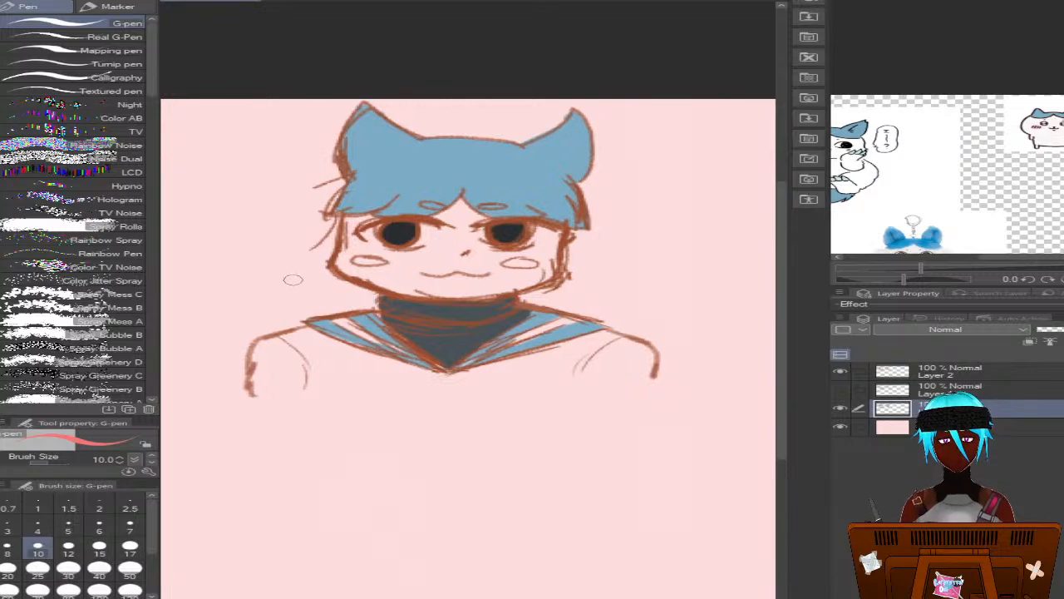
pyautogui.moveTo(363, 260); pyautogui.dragTo(381, 261)
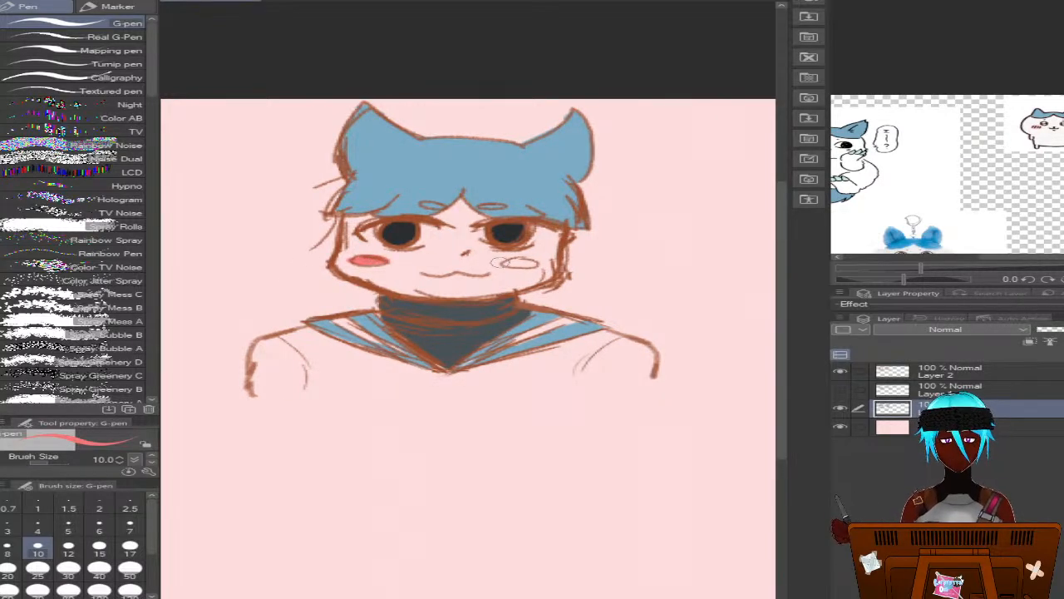
pyautogui.moveTo(514, 264); pyautogui.dragTo(537, 262)
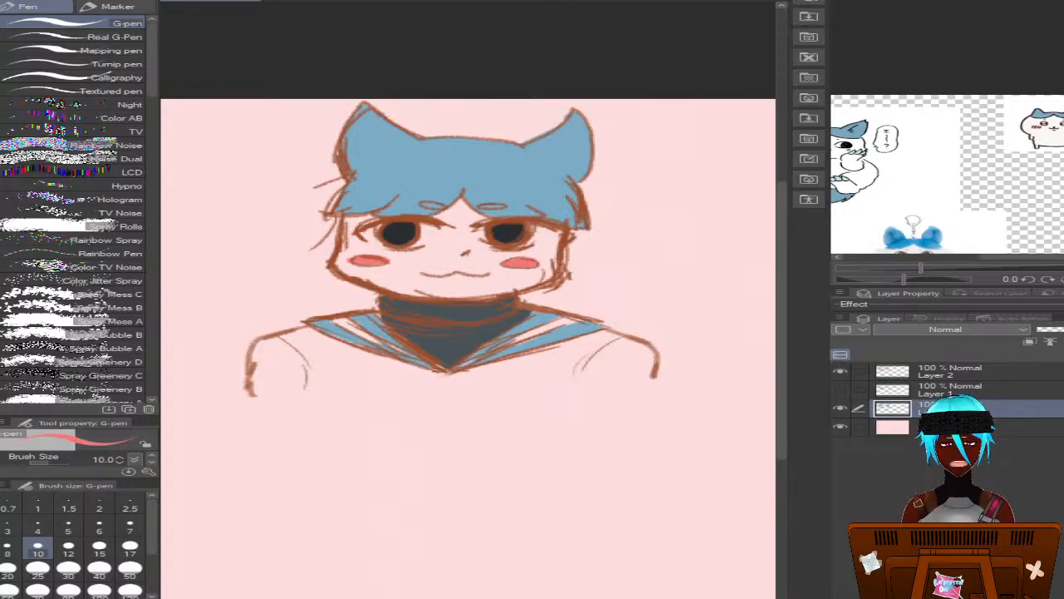
pyautogui.hscroll(-4, 469, 349)
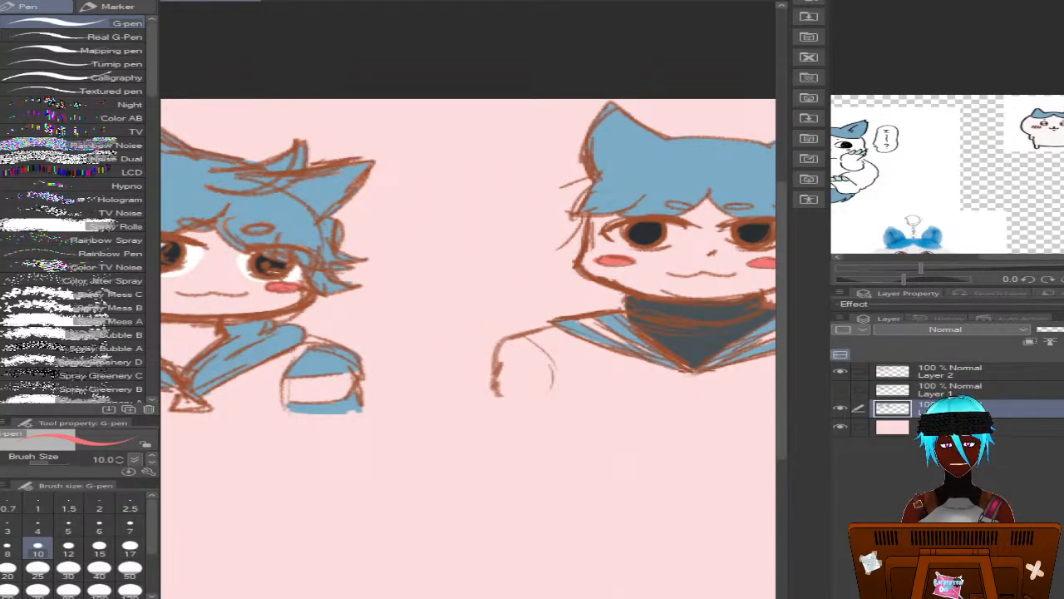
pyautogui.hotkey('ctrl', '-')
pyautogui.hotkey('ctrl', '-')
pyautogui.hotkey('ctrl', '-')
pyautogui.hotkey('ctrl', '-')
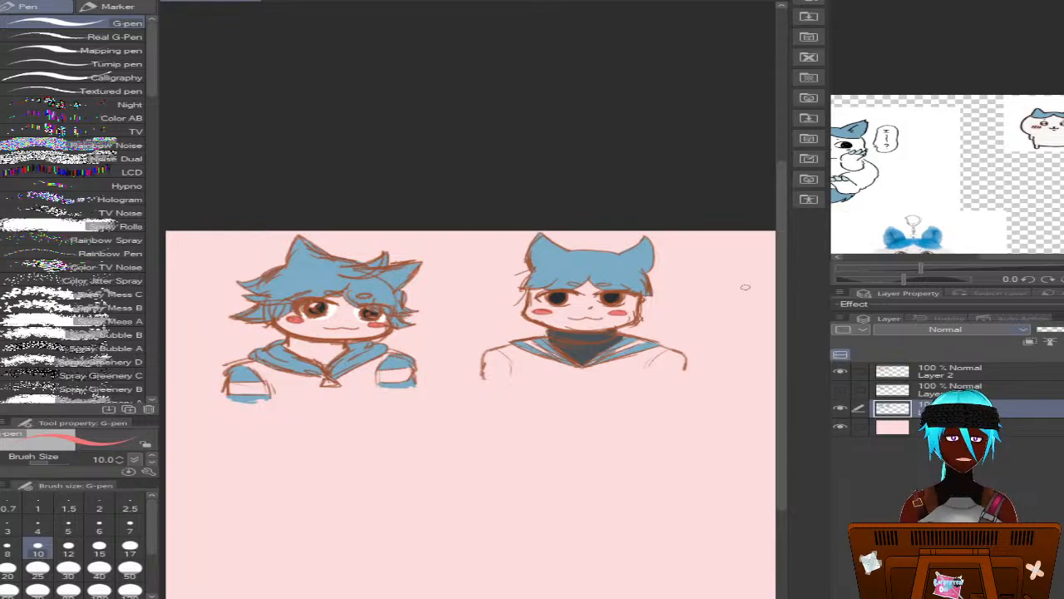
pyautogui.moveTo(790, 266); pyautogui.dragTo(770, 311)
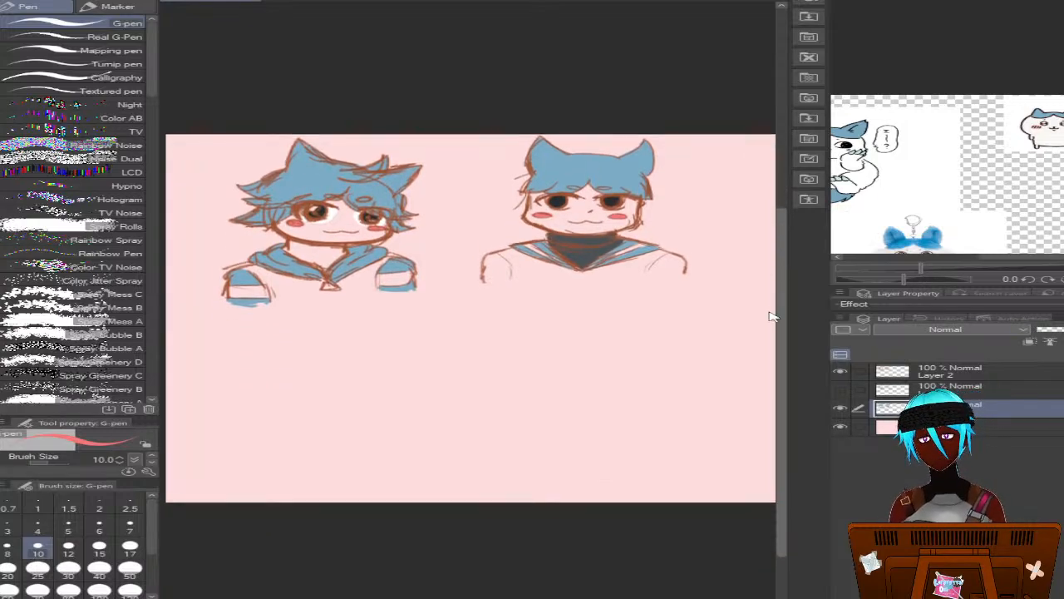
pyautogui.click(912, 377)
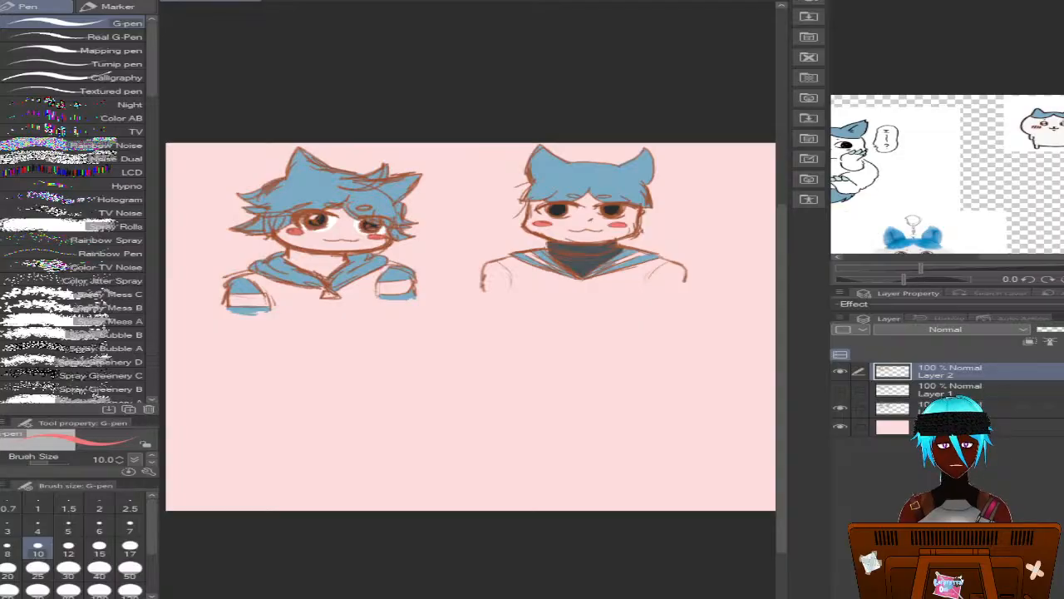
pyautogui.moveTo(440, 596); pyautogui.dragTo(411, 596)
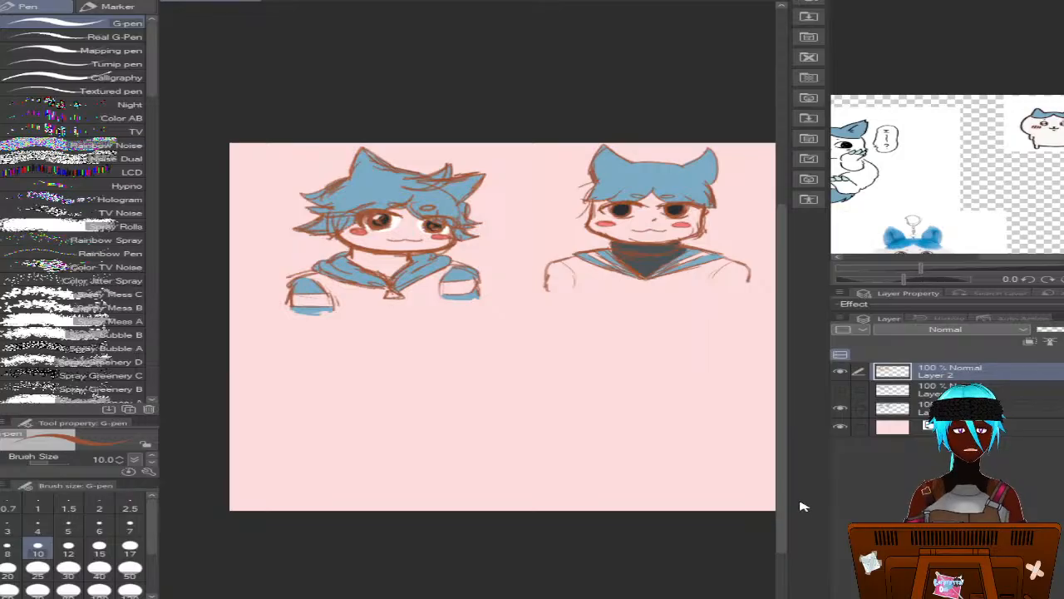
pyautogui.moveTo(784, 494)
pyautogui.mouseDown()
pyautogui.moveTo(771, 516)
pyautogui.moveTo(778, 506)
pyautogui.mouseUp()
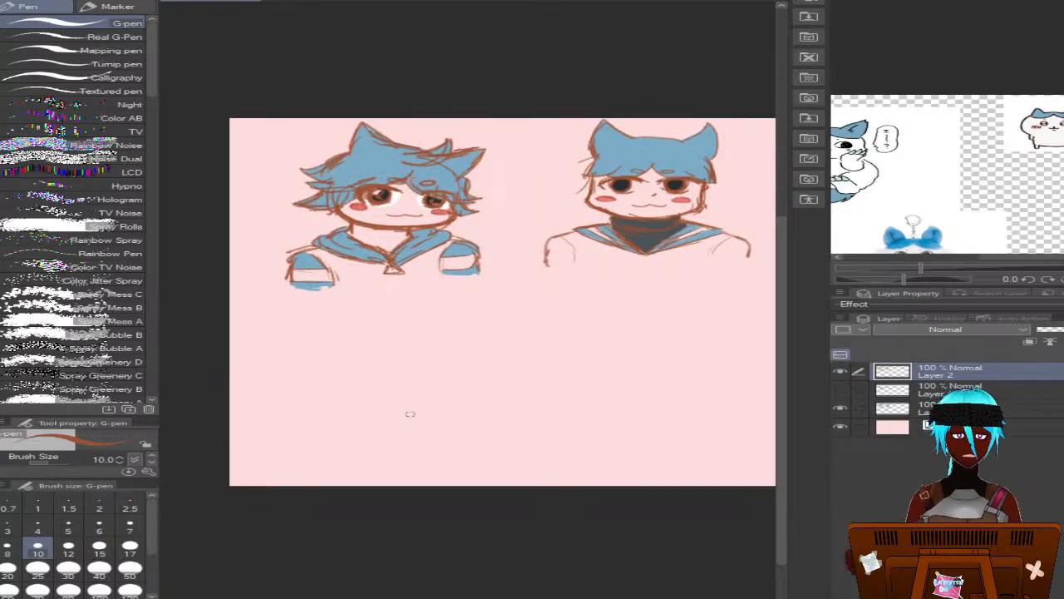
pyautogui.moveTo(378, 378)
pyautogui.mouseDown()
pyautogui.moveTo(339, 372)
pyautogui.moveTo(341, 343)
pyautogui.mouseUp()
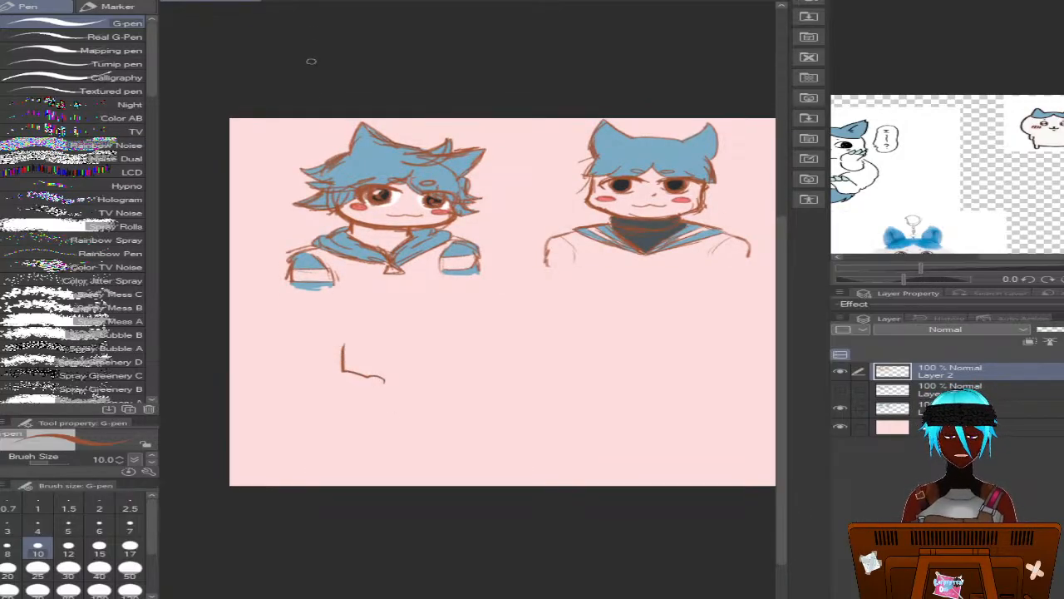
pyautogui.hotkey('ctrl', 'z')
# Switch to the Mechanical pencil and make Layer 1 with the construction sketch active and visible
pyautogui.press('p')
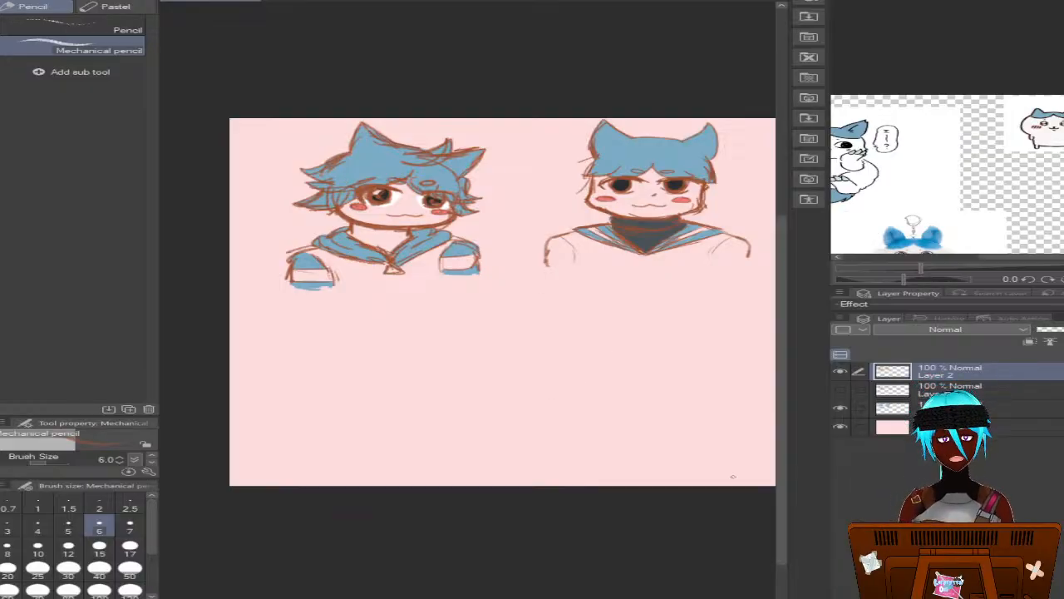
pyautogui.click(929, 390)
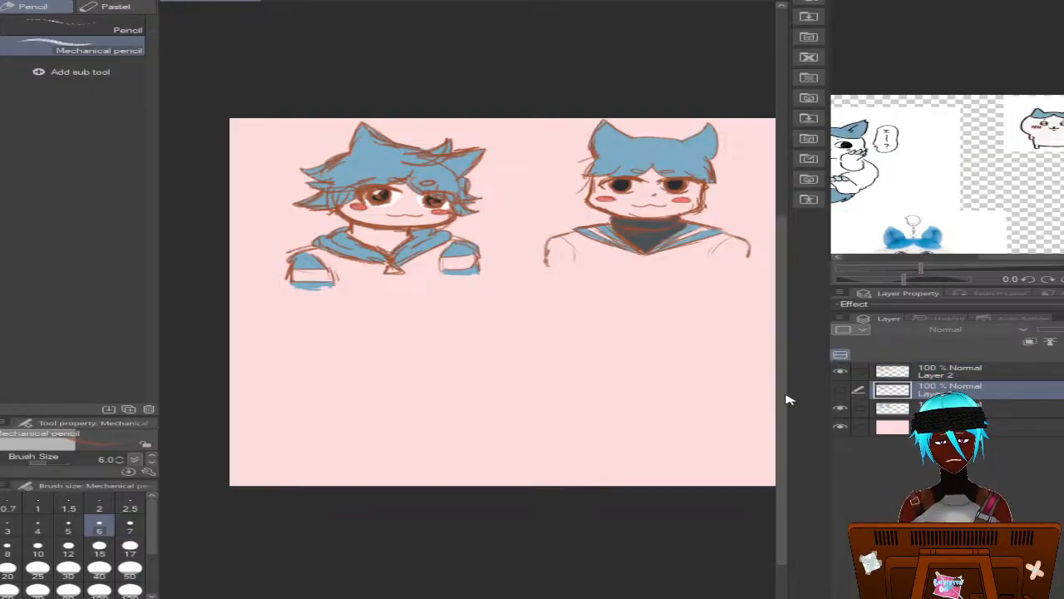
pyautogui.scroll(-1, 788, 399)
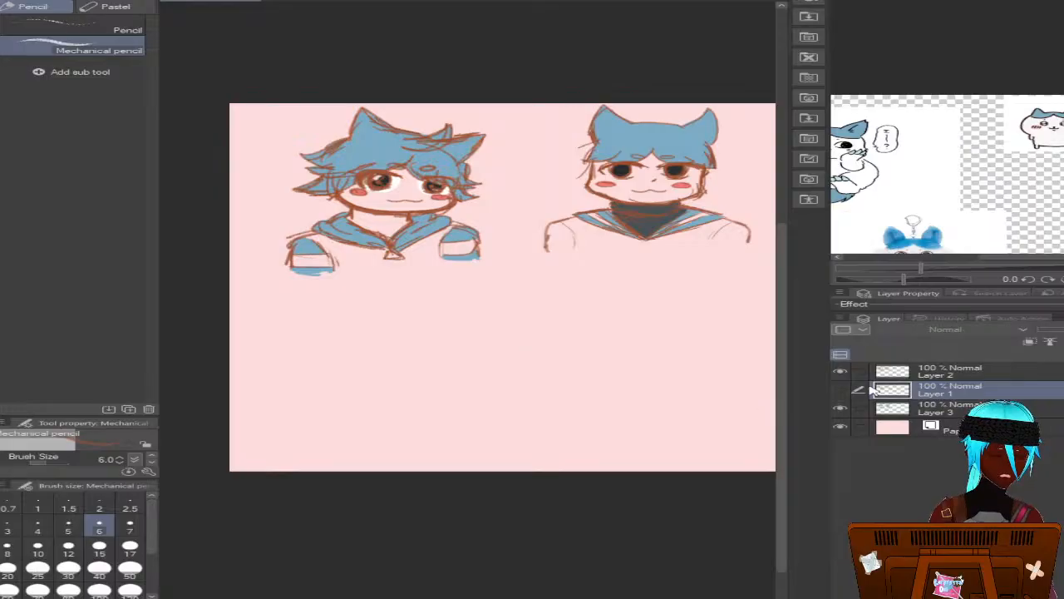
pyautogui.click(841, 391)
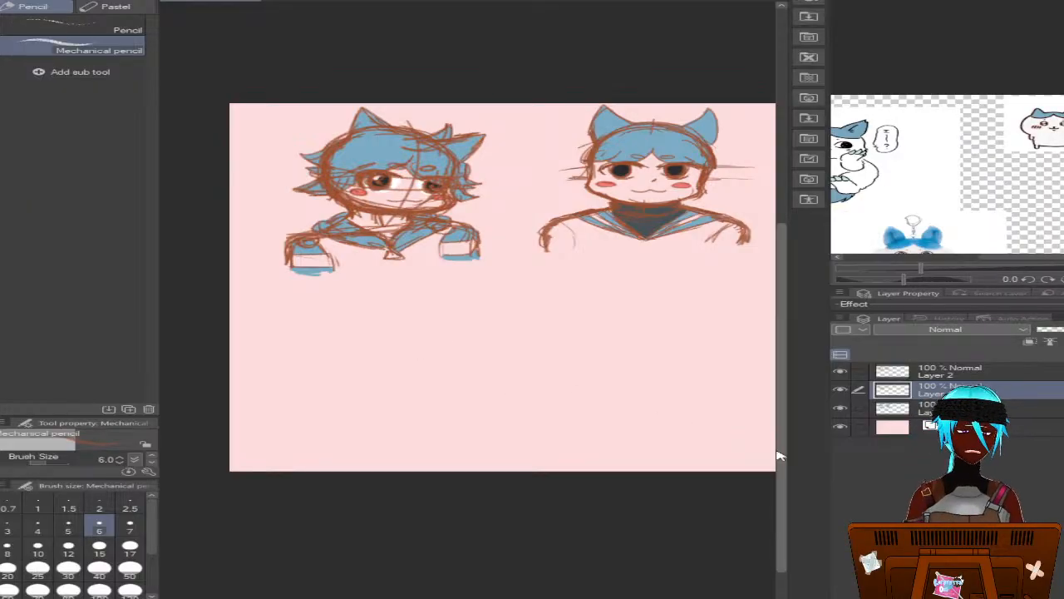
pyautogui.scroll(-1, 665, 417)
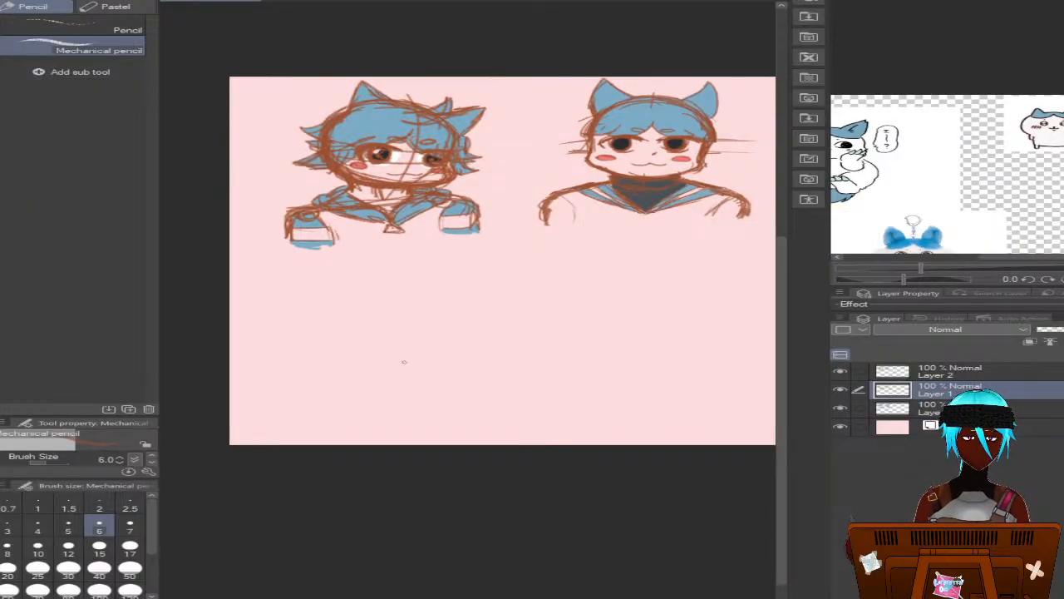
# Sketch a wide rounded head outline with a cheek bulge on its right side, below the left bust
pyautogui.scroll(1, 404, 361)
pyautogui.scroll(1, 416, 341)
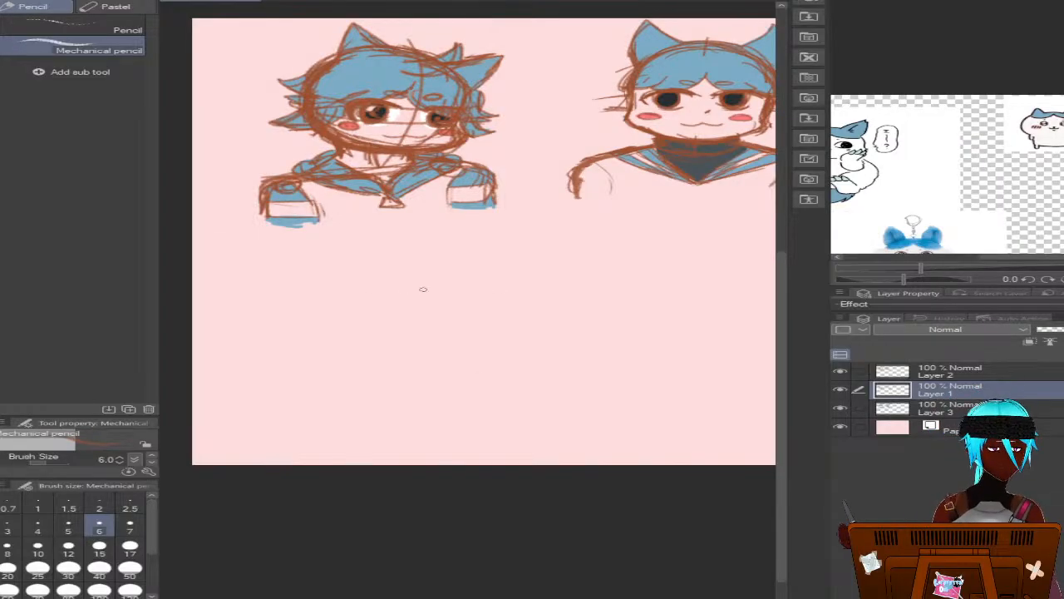
pyautogui.moveTo(454, 278)
pyautogui.mouseDown()
pyautogui.moveTo(387, 259)
pyautogui.moveTo(329, 272)
pyautogui.moveTo(312, 285)
pyautogui.moveTo(313, 320)
pyautogui.moveTo(349, 342)
pyautogui.mouseUp()
pyautogui.moveTo(316, 301)
pyautogui.mouseDown()
pyautogui.moveTo(352, 339)
pyautogui.moveTo(375, 347)
pyautogui.moveTo(351, 341)
pyautogui.moveTo(453, 346)
pyautogui.mouseUp()
pyautogui.moveTo(382, 348)
pyautogui.mouseDown()
pyautogui.moveTo(473, 335)
pyautogui.moveTo(446, 346)
pyautogui.moveTo(477, 330)
pyautogui.moveTo(471, 299)
pyautogui.moveTo(437, 268)
pyautogui.moveTo(450, 279)
pyautogui.moveTo(358, 261)
pyautogui.moveTo(319, 277)
pyautogui.moveTo(326, 326)
pyautogui.moveTo(408, 351)
pyautogui.moveTo(372, 347)
pyautogui.moveTo(468, 344)
pyautogui.moveTo(411, 351)
pyautogui.moveTo(466, 344)
pyautogui.moveTo(486, 319)
pyautogui.moveTo(467, 291)
pyautogui.mouseUp()
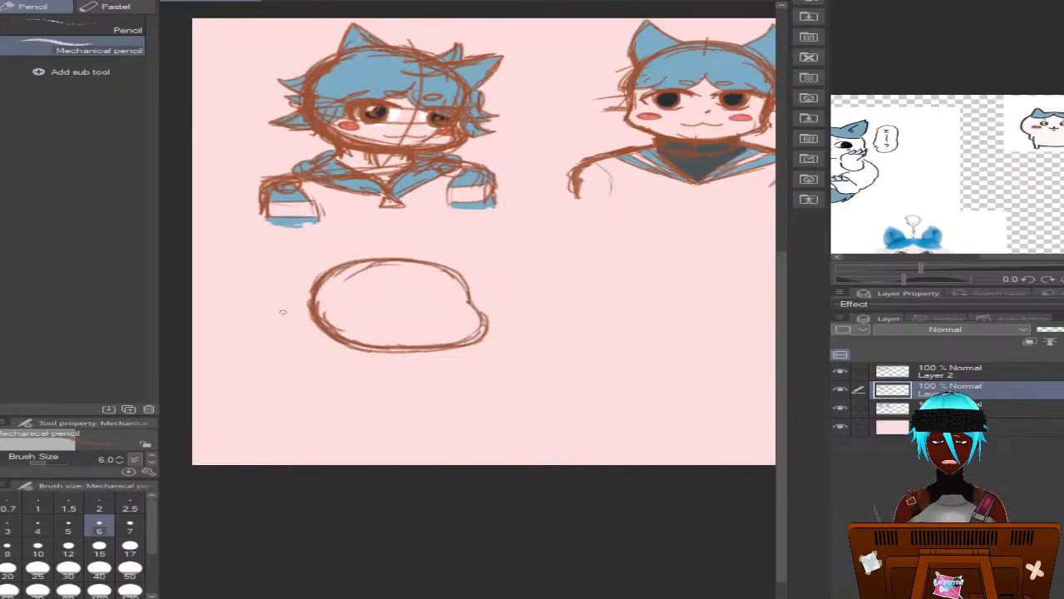
pyautogui.moveTo(313, 306)
pyautogui.mouseDown()
pyautogui.moveTo(338, 342)
pyautogui.moveTo(316, 318)
pyautogui.moveTo(327, 343)
pyautogui.moveTo(315, 324)
pyautogui.moveTo(386, 349)
pyautogui.moveTo(358, 350)
pyautogui.moveTo(394, 352)
pyautogui.moveTo(485, 329)
pyautogui.moveTo(476, 333)
pyautogui.moveTo(489, 322)
pyautogui.moveTo(467, 296)
pyautogui.mouseUp()
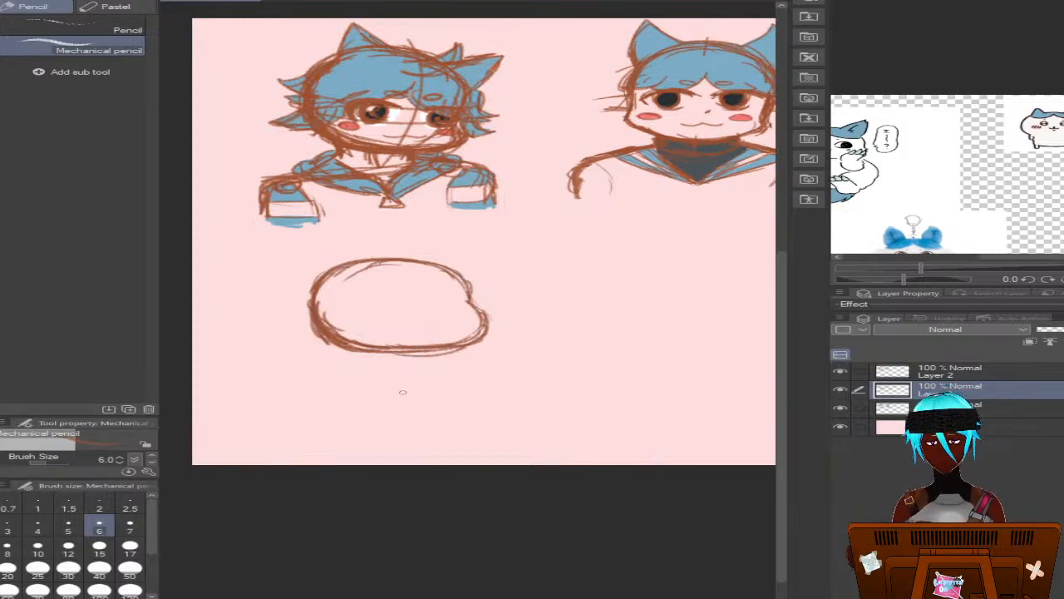
# Draw a vertical centre line below the new head, crossed by a shoulder line ending in a joint oval on each side
pyautogui.moveTo(407, 356); pyautogui.dragTo(408, 371)
pyautogui.moveTo(414, 353)
pyautogui.mouseDown()
pyautogui.moveTo(414, 378)
pyautogui.moveTo(454, 378)
pyautogui.mouseUp()
pyautogui.moveTo(357, 378); pyautogui.dragTo(490, 376)
pyautogui.moveTo(341, 380)
pyautogui.mouseDown()
pyautogui.moveTo(324, 382)
pyautogui.moveTo(345, 380)
pyautogui.mouseUp()
pyautogui.moveTo(493, 372)
pyautogui.mouseDown()
pyautogui.moveTo(472, 381)
pyautogui.moveTo(503, 379)
pyautogui.mouseUp()
pyautogui.moveTo(479, 381)
pyautogui.mouseDown()
pyautogui.moveTo(383, 383)
pyautogui.moveTo(435, 377)
pyautogui.moveTo(396, 376)
pyautogui.moveTo(409, 356)
pyautogui.moveTo(376, 358)
pyautogui.moveTo(426, 366)
pyautogui.moveTo(337, 382)
pyautogui.mouseUp()
pyautogui.moveTo(418, 356); pyautogui.dragTo(414, 416)
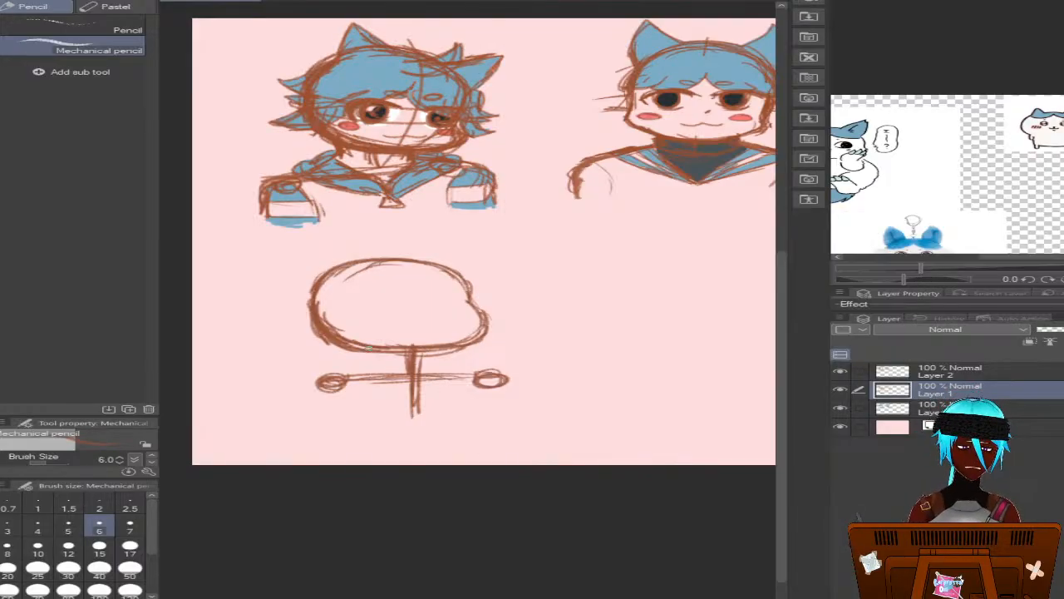
# Sketch the sides of the neck, the sloping shoulders and the inner arm lines of the new figure
pyautogui.moveTo(374, 358); pyautogui.dragTo(384, 366)
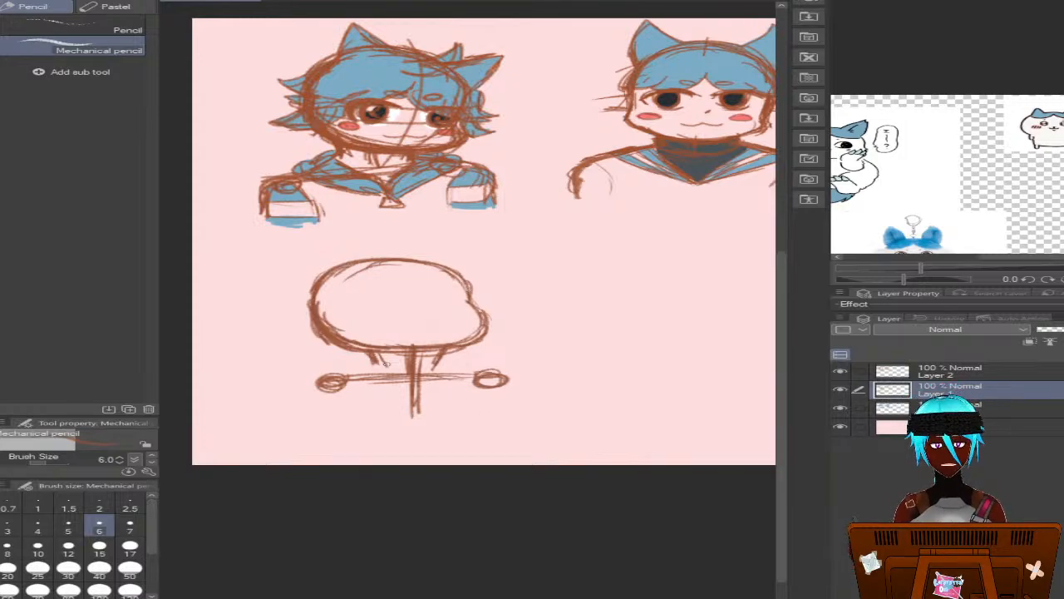
pyautogui.moveTo(372, 359)
pyautogui.mouseDown()
pyautogui.moveTo(331, 374)
pyautogui.moveTo(371, 361)
pyautogui.moveTo(354, 366)
pyautogui.mouseUp()
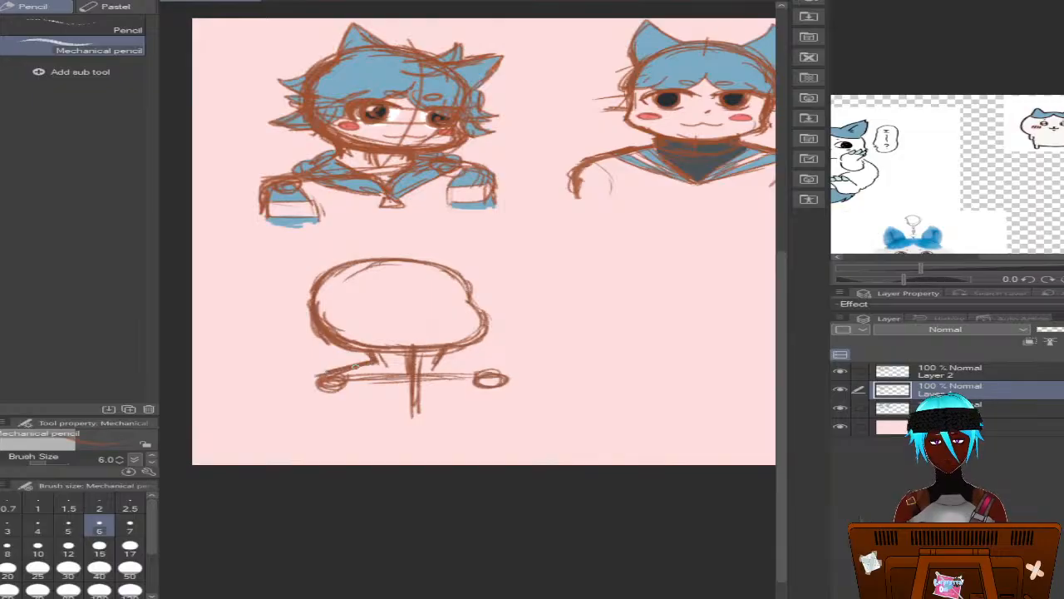
pyautogui.moveTo(445, 359)
pyautogui.mouseDown()
pyautogui.moveTo(496, 362)
pyautogui.moveTo(466, 371)
pyautogui.moveTo(498, 366)
pyautogui.moveTo(530, 387)
pyautogui.moveTo(462, 375)
pyautogui.moveTo(481, 407)
pyautogui.mouseUp()
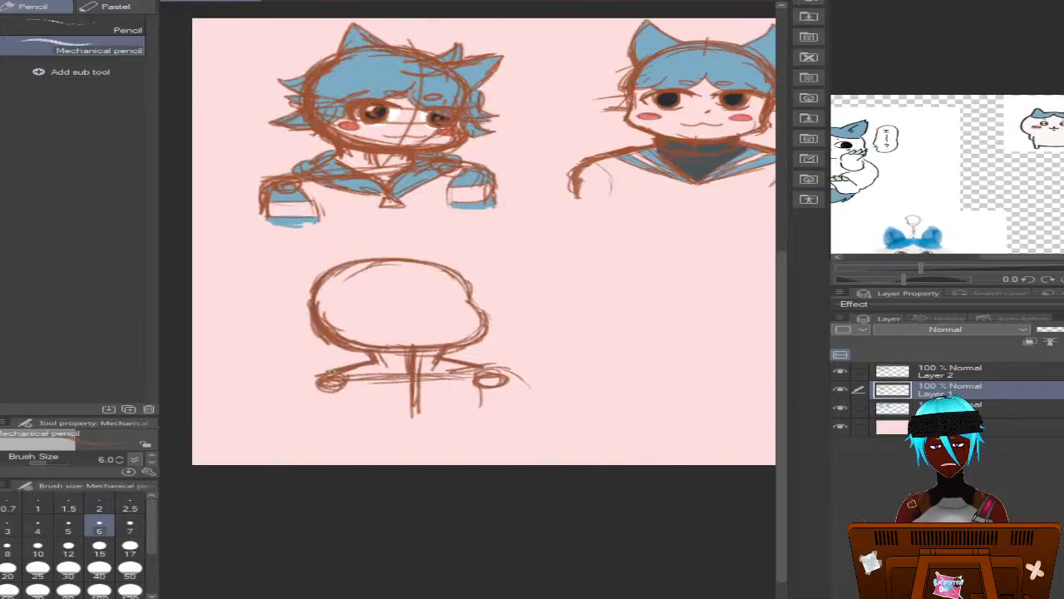
pyautogui.moveTo(380, 369)
pyautogui.mouseDown()
pyautogui.moveTo(301, 380)
pyautogui.moveTo(348, 424)
pyautogui.moveTo(348, 386)
pyautogui.moveTo(349, 416)
pyautogui.mouseUp()
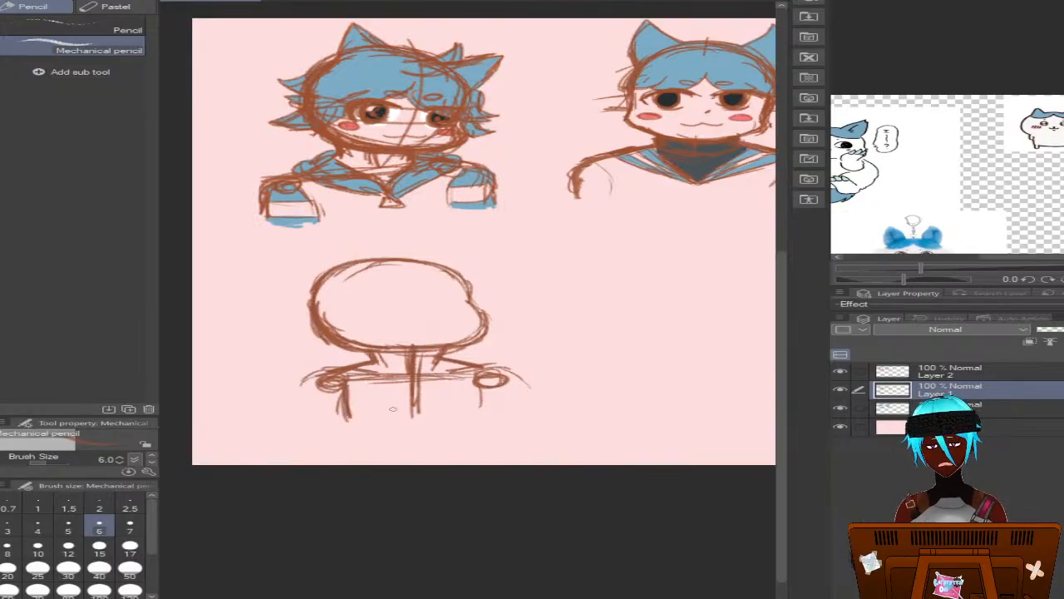
pyautogui.moveTo(481, 387); pyautogui.dragTo(485, 411)
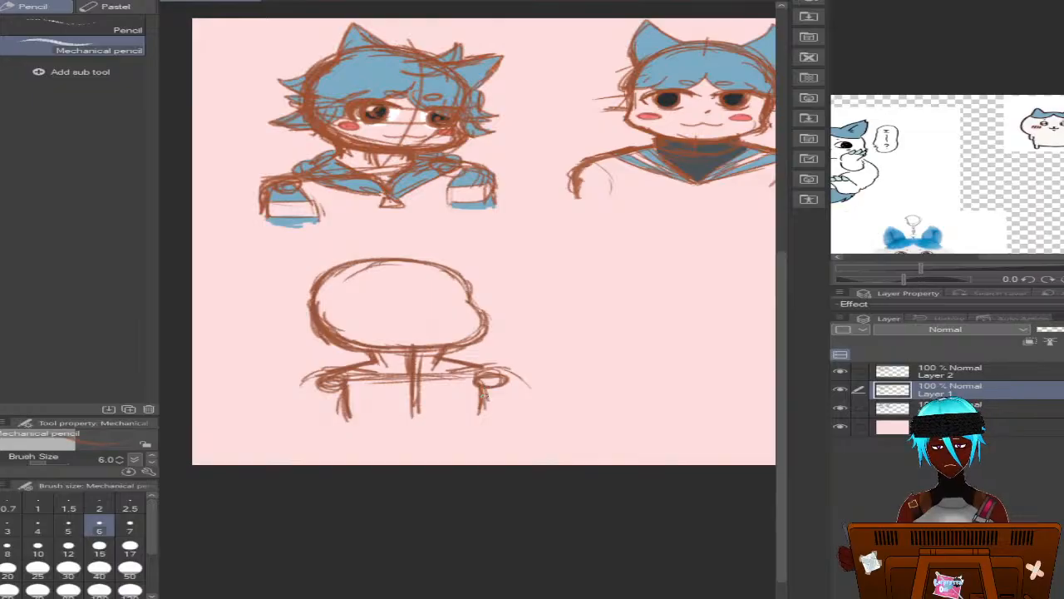
# Reinforce the new figure's right shoulder and draw the outer contours of both upper arms
pyautogui.moveTo(465, 367)
pyautogui.mouseDown()
pyautogui.moveTo(505, 369)
pyautogui.moveTo(529, 408)
pyautogui.mouseUp()
pyautogui.moveTo(501, 374)
pyautogui.mouseDown()
pyautogui.moveTo(454, 375)
pyautogui.moveTo(523, 402)
pyautogui.mouseUp()
pyautogui.moveTo(511, 378)
pyautogui.mouseDown()
pyautogui.moveTo(516, 410)
pyautogui.moveTo(526, 418)
pyautogui.moveTo(529, 407)
pyautogui.mouseUp()
pyautogui.moveTo(487, 367); pyautogui.dragTo(510, 374)
pyautogui.moveTo(443, 375); pyautogui.dragTo(461, 374)
pyautogui.moveTo(501, 374)
pyautogui.mouseDown()
pyautogui.moveTo(521, 384)
pyautogui.moveTo(525, 417)
pyautogui.mouseUp()
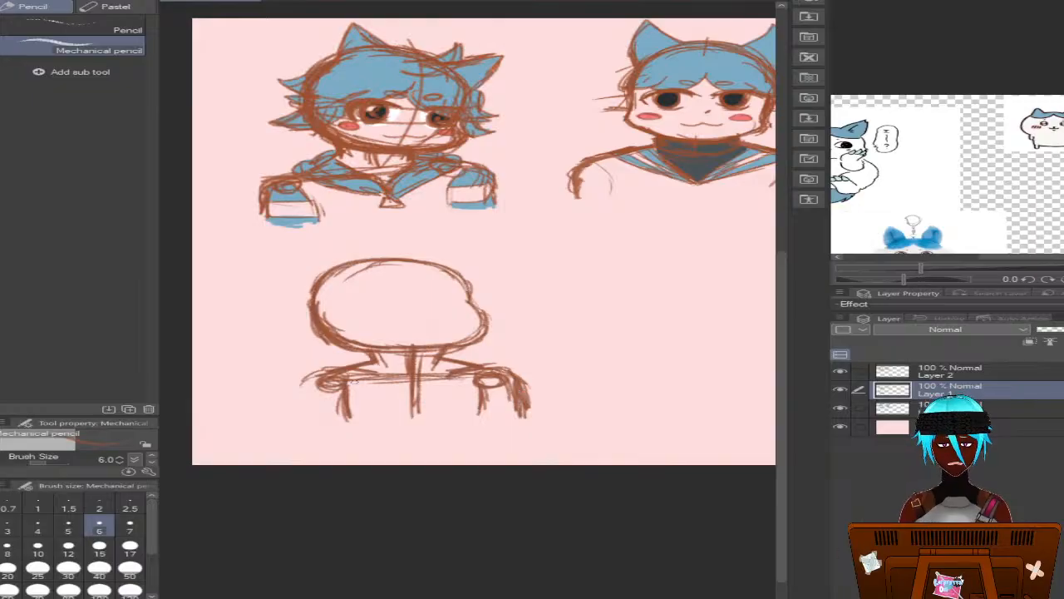
pyautogui.moveTo(319, 376); pyautogui.dragTo(301, 411)
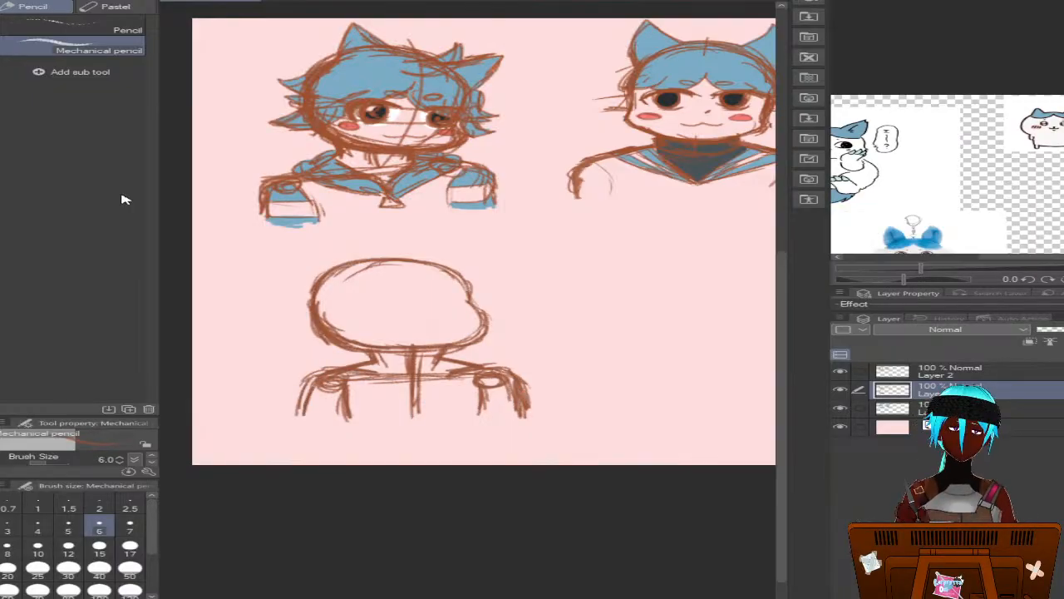
# Lasso the new head outline, transform it slightly to the right and down over the neck, and clear the selection
pyautogui.press('m')
pyautogui.click(109, 70)
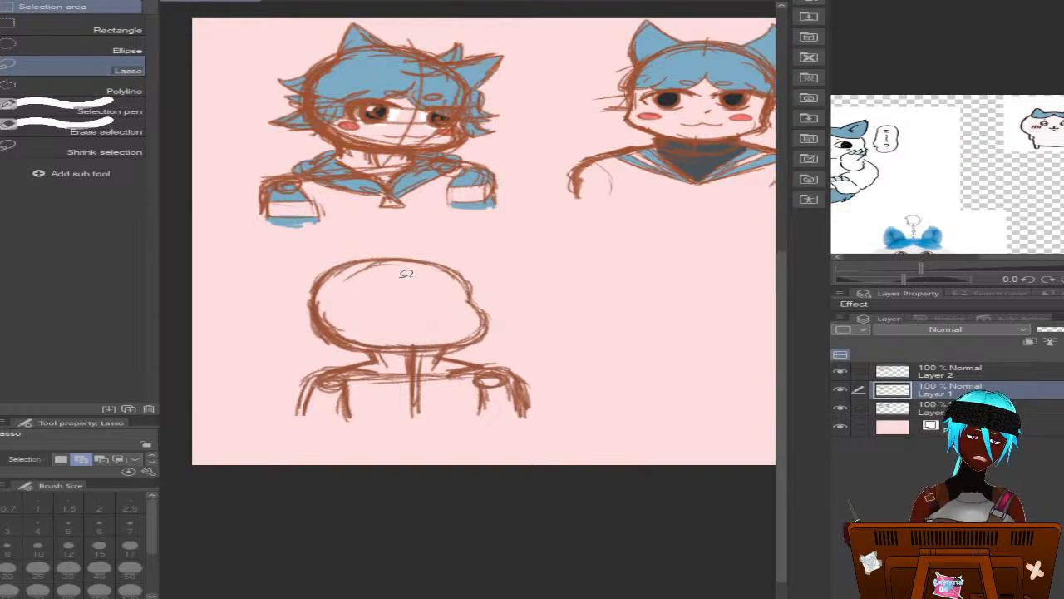
pyautogui.moveTo(362, 243)
pyautogui.mouseDown()
pyautogui.moveTo(276, 310)
pyautogui.moveTo(305, 341)
pyautogui.moveTo(483, 352)
pyautogui.moveTo(539, 326)
pyautogui.moveTo(370, 246)
pyautogui.mouseUp()
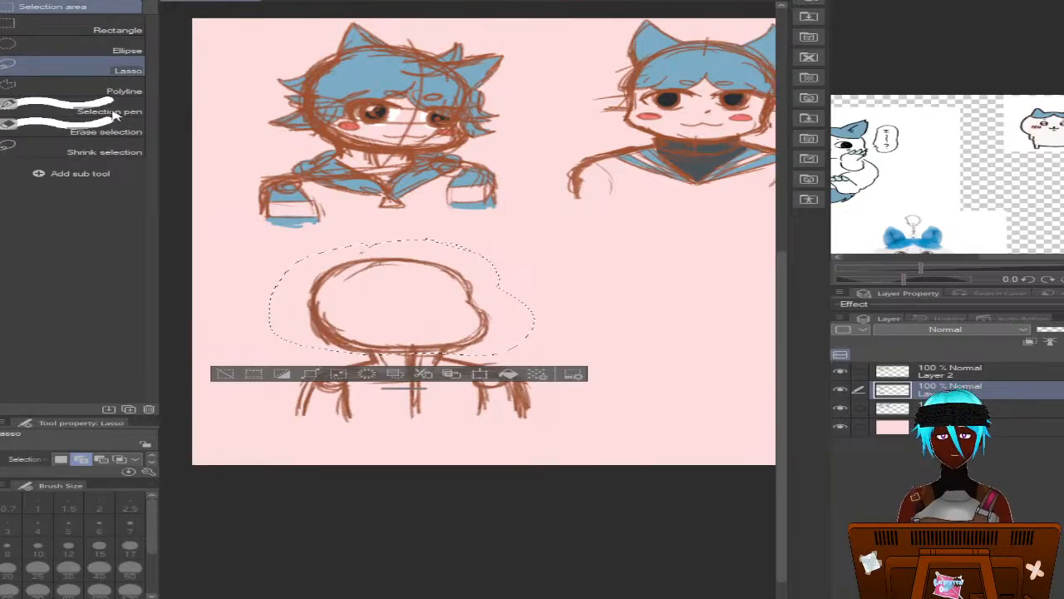
pyautogui.hotkey('ctrl', 't')
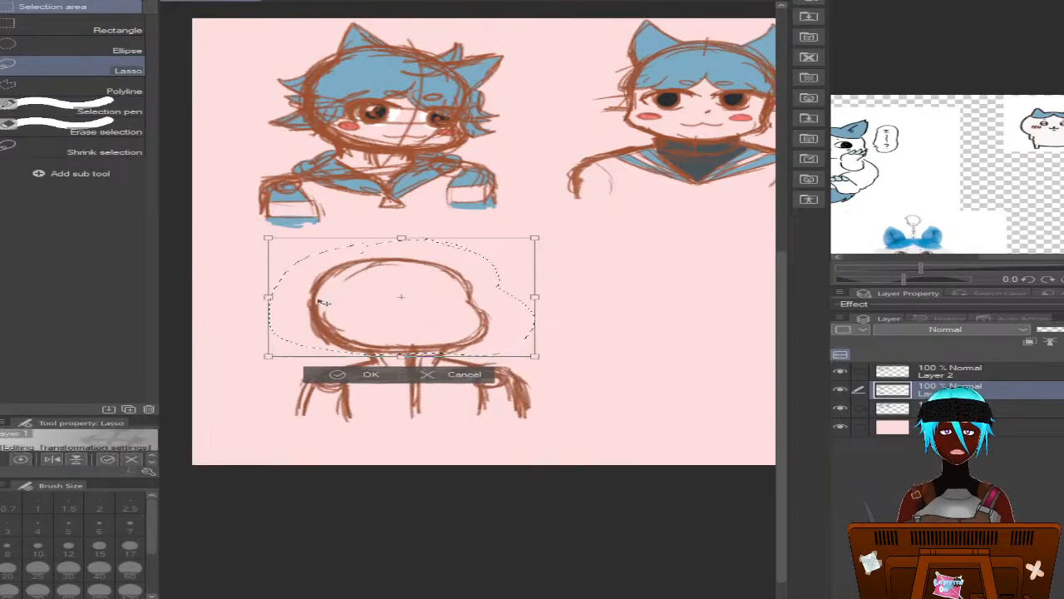
pyautogui.moveTo(230, 285); pyautogui.dragTo(240, 269)
pyautogui.moveTo(342, 297); pyautogui.dragTo(359, 305)
pyautogui.moveTo(245, 281); pyautogui.dragTo(240, 290)
pyautogui.moveTo(422, 348); pyautogui.dragTo(422, 347)
pyautogui.click(387, 387)
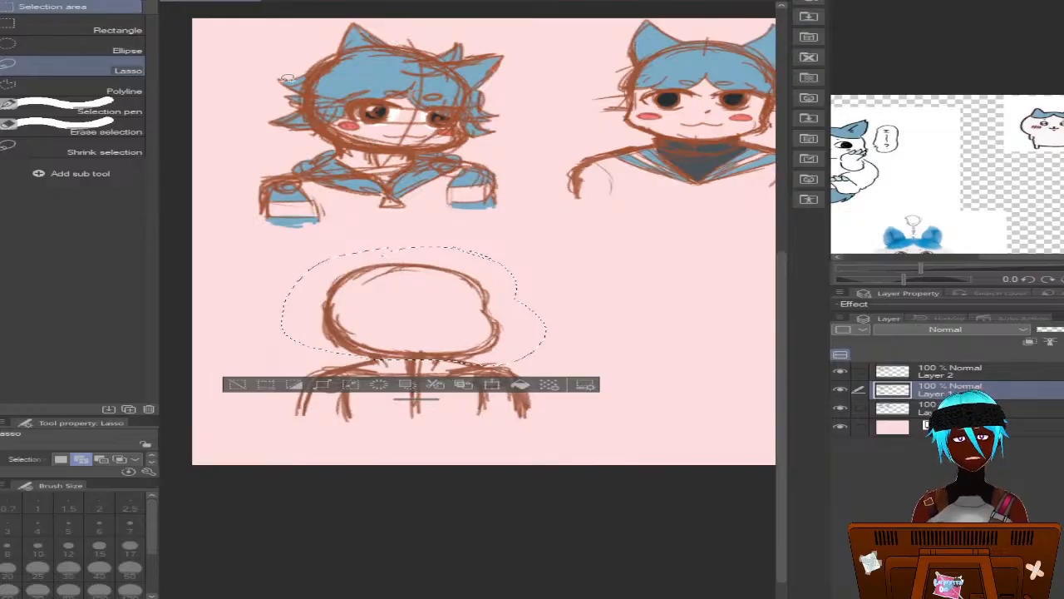
pyautogui.click(468, 0)
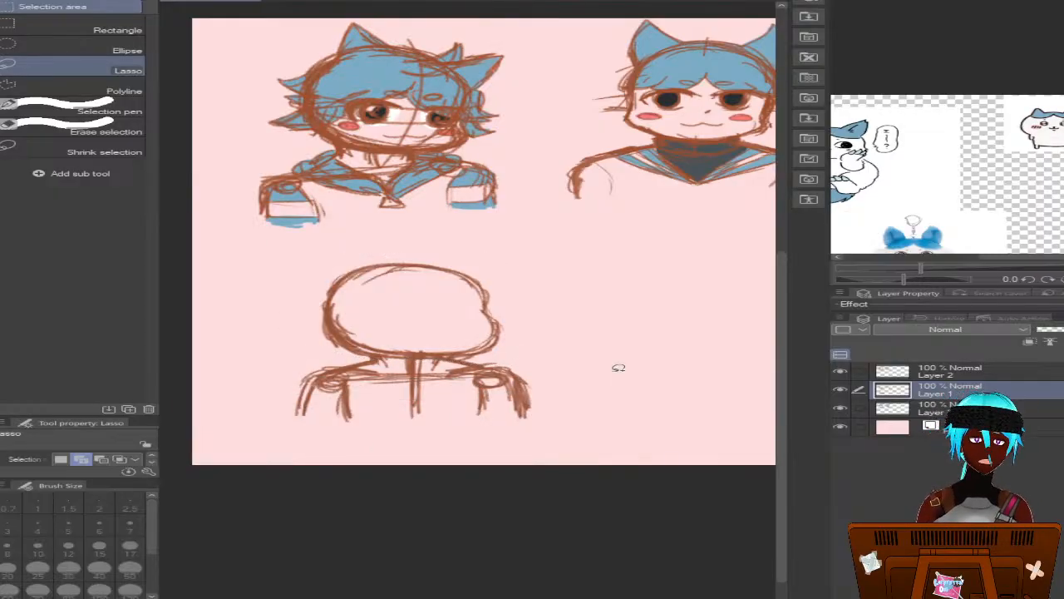
# With the Mechanical pencil on Layer 2, sketch the side hair lock and a small outward tuft on the new head's left side
pyautogui.scroll(2, 618, 368)
pyautogui.scroll(1, 618, 367)
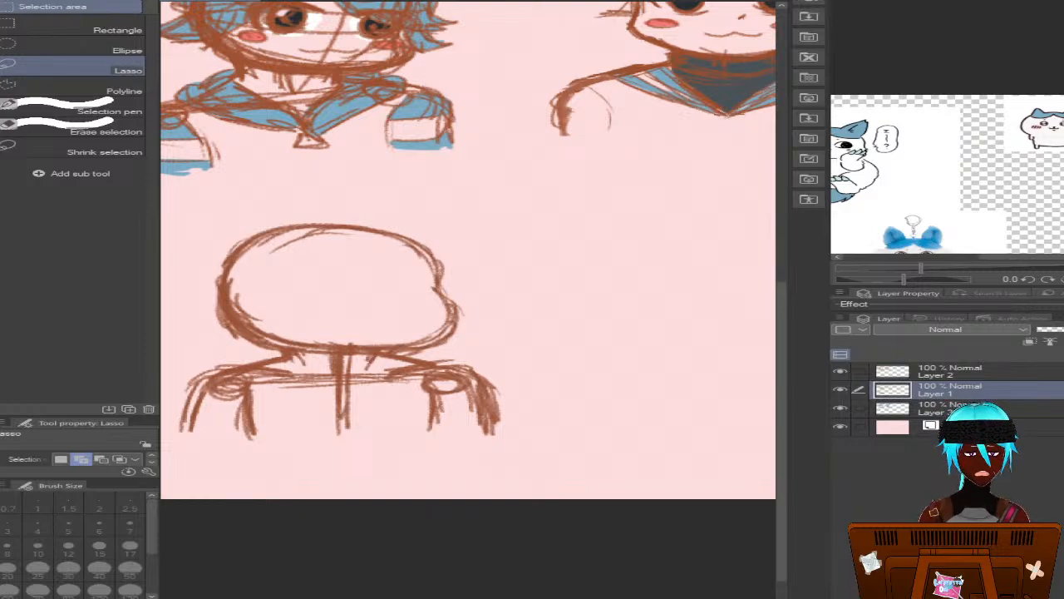
pyautogui.hscroll(-2, 468, 250)
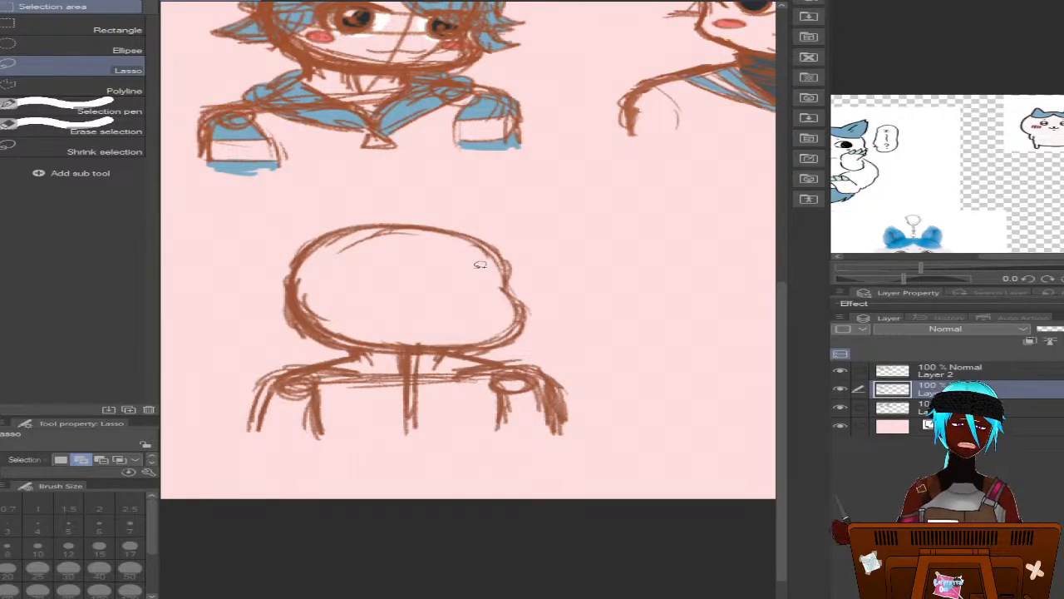
pyautogui.press('p')
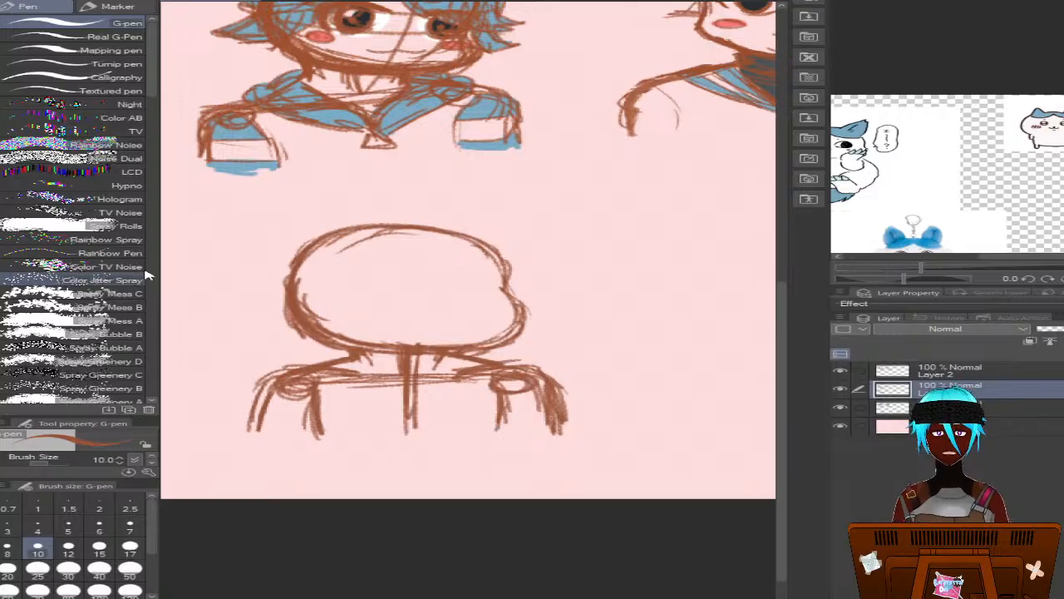
pyautogui.press('p')
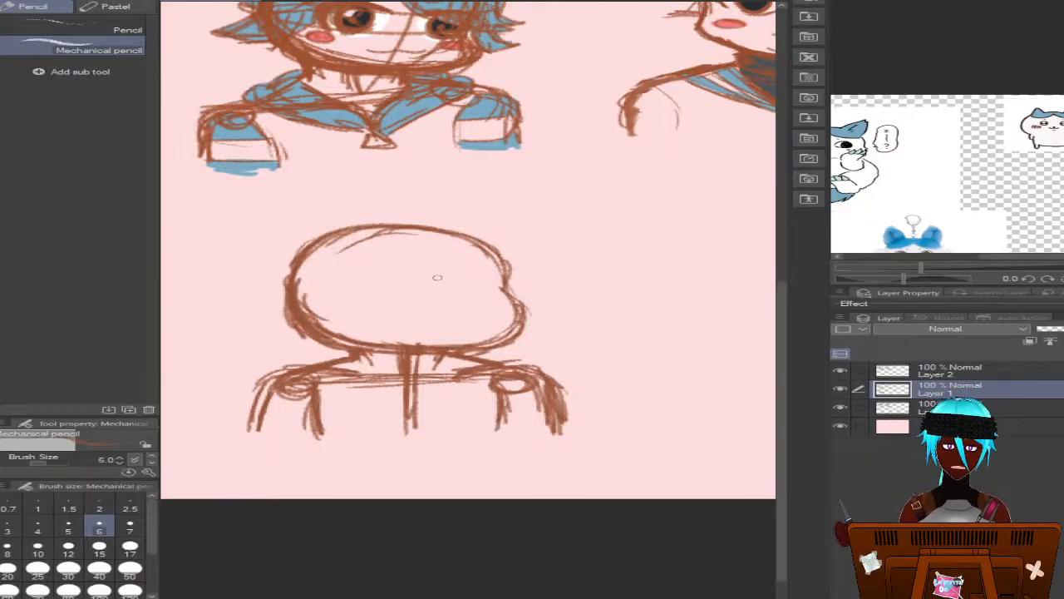
pyautogui.click(932, 374)
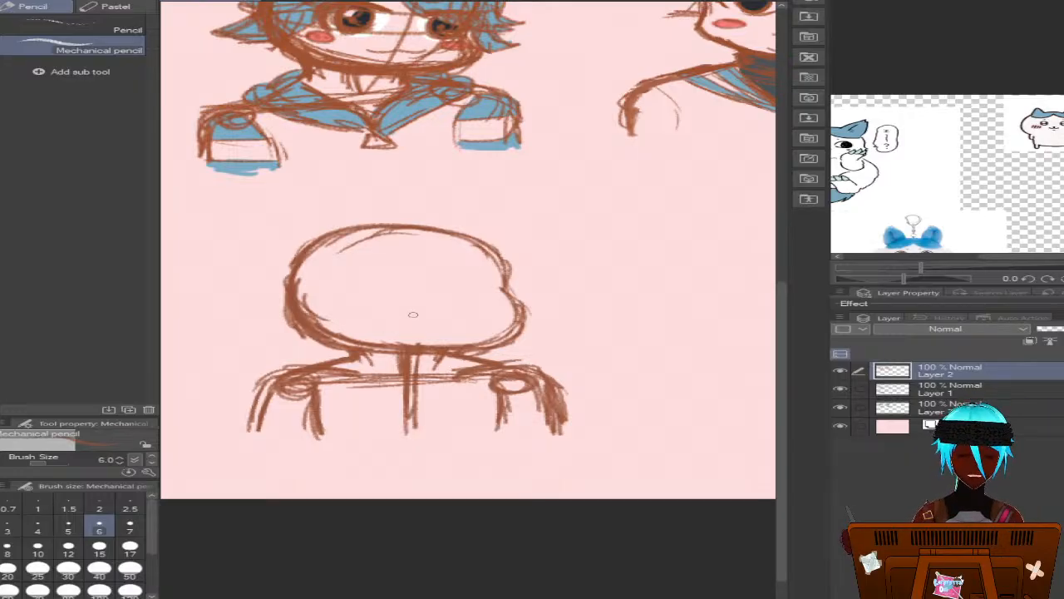
pyautogui.moveTo(348, 249)
pyautogui.mouseDown()
pyautogui.moveTo(455, 276)
pyautogui.moveTo(424, 296)
pyautogui.mouseUp()
pyautogui.hotkey('ctrl', 'z')
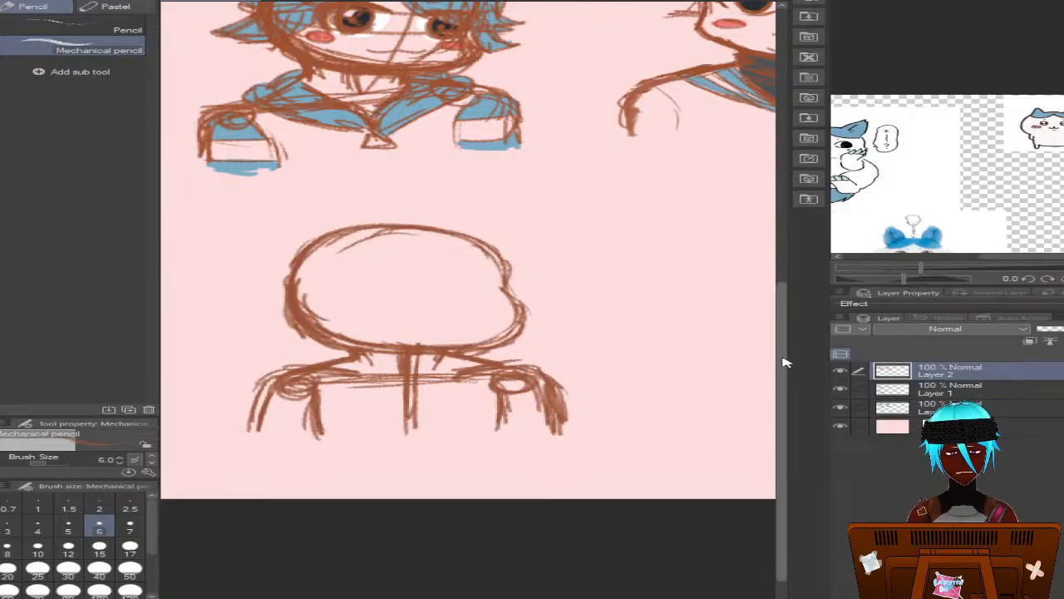
pyautogui.moveTo(786, 362); pyautogui.dragTo(784, 352)
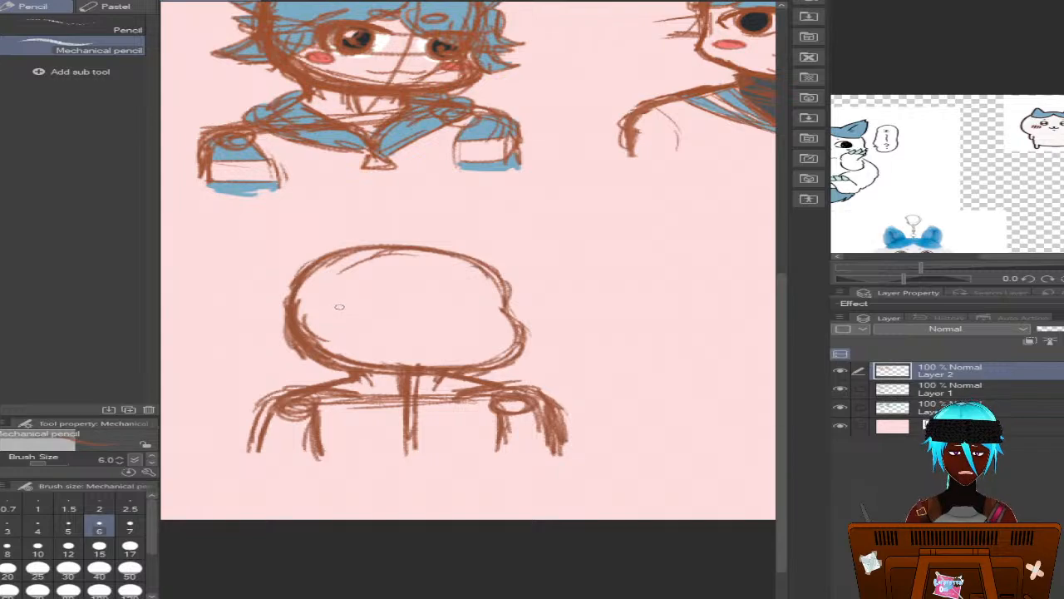
pyautogui.moveTo(339, 307); pyautogui.dragTo(340, 354)
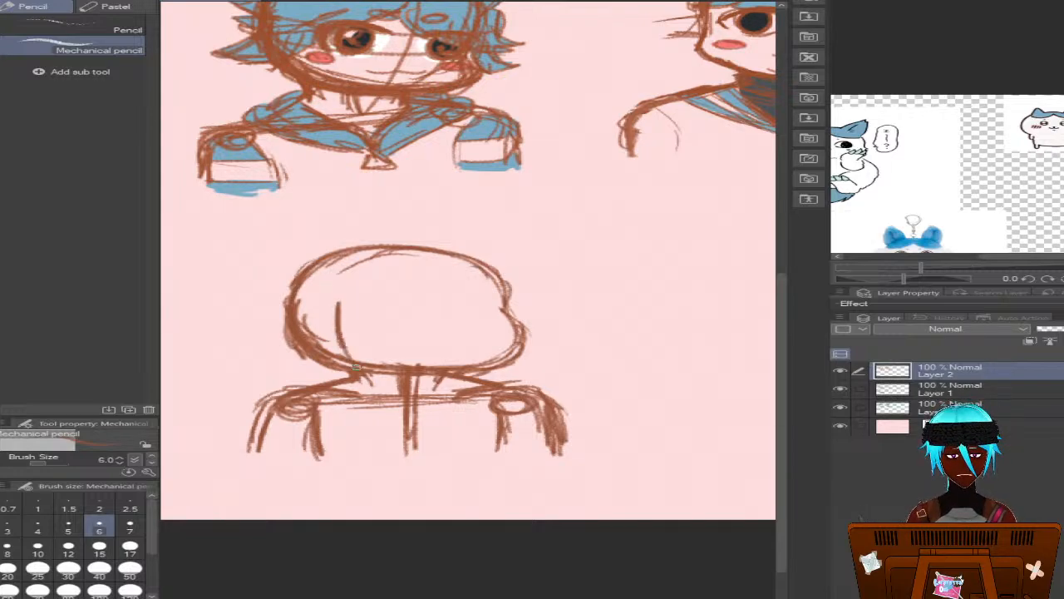
pyautogui.moveTo(290, 302)
pyautogui.mouseDown()
pyautogui.moveTo(254, 334)
pyautogui.moveTo(288, 314)
pyautogui.moveTo(315, 366)
pyautogui.mouseUp()
pyautogui.moveTo(294, 330)
pyautogui.mouseDown()
pyautogui.moveTo(318, 372)
pyautogui.moveTo(314, 352)
pyautogui.moveTo(357, 380)
pyautogui.mouseUp()
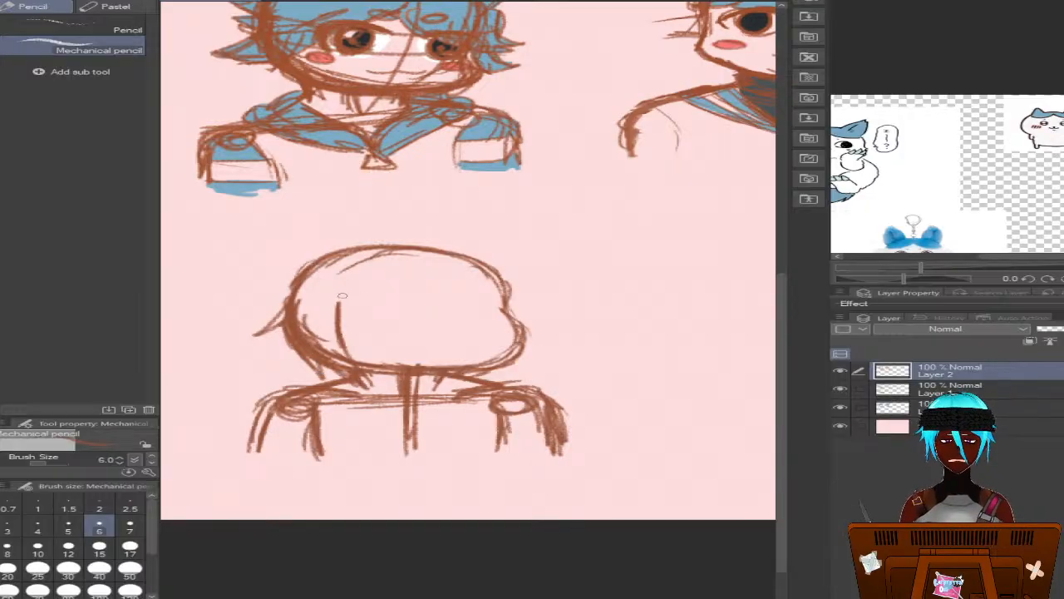
# Sketch the pointed fringe strands across the forehead of the new head
pyautogui.moveTo(447, 283)
pyautogui.mouseDown()
pyautogui.moveTo(427, 329)
pyautogui.moveTo(369, 358)
pyautogui.mouseUp()
pyautogui.moveTo(402, 313); pyautogui.dragTo(369, 360)
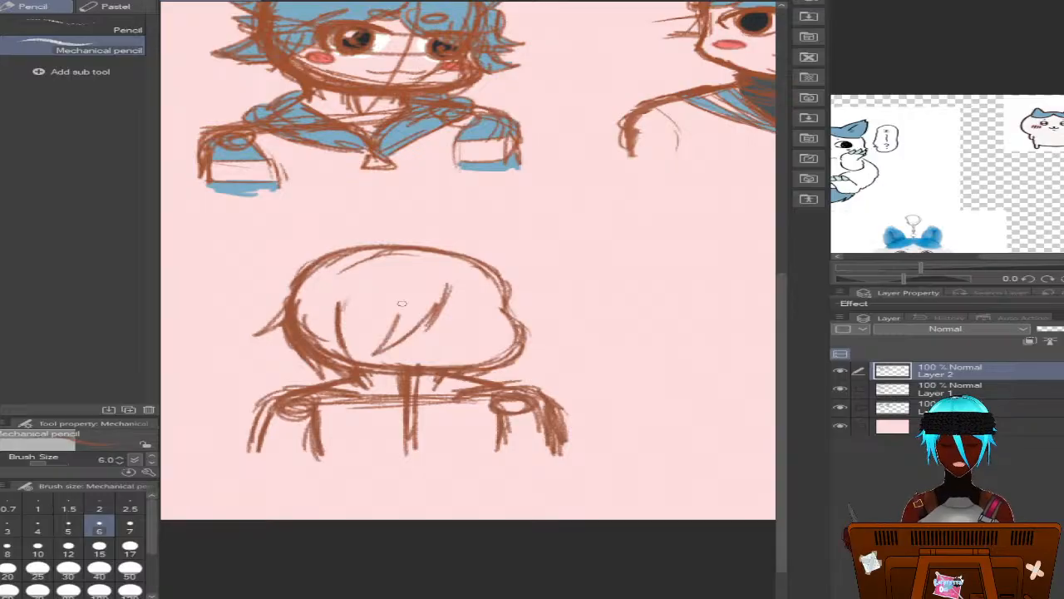
pyautogui.moveTo(408, 288)
pyautogui.mouseDown()
pyautogui.moveTo(386, 340)
pyautogui.moveTo(401, 305)
pyautogui.moveTo(342, 305)
pyautogui.moveTo(332, 329)
pyautogui.mouseUp()
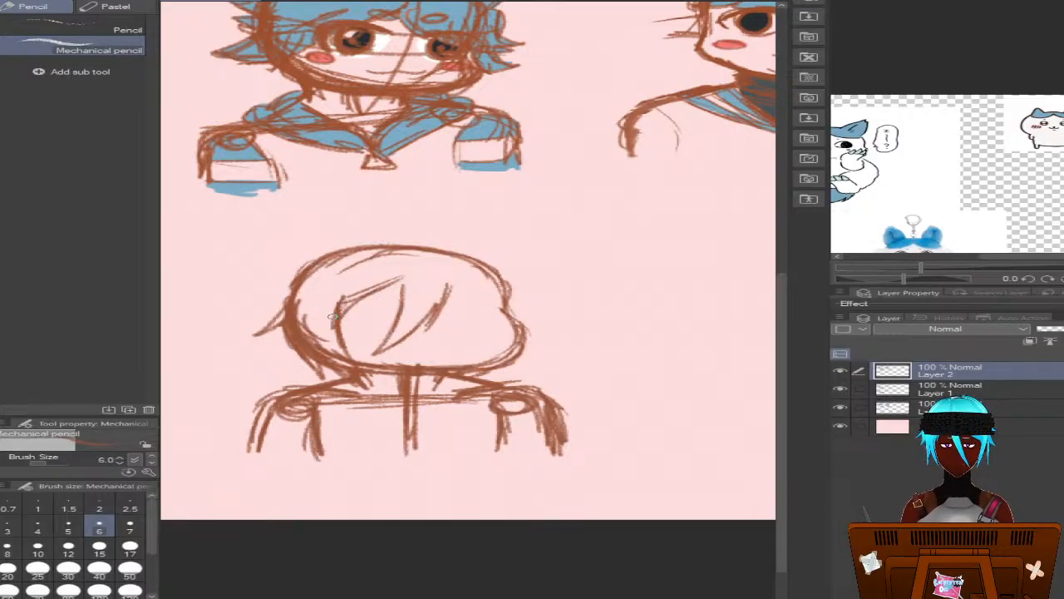
pyautogui.moveTo(343, 284); pyautogui.dragTo(331, 316)
pyautogui.moveTo(398, 277); pyautogui.dragTo(422, 309)
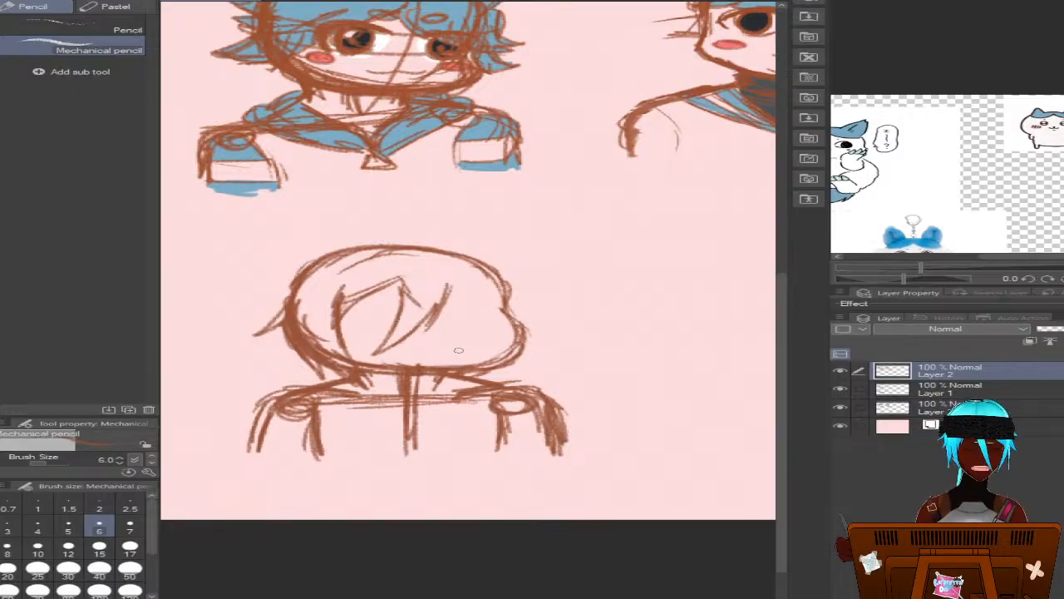
pyautogui.moveTo(401, 276); pyautogui.dragTo(340, 310)
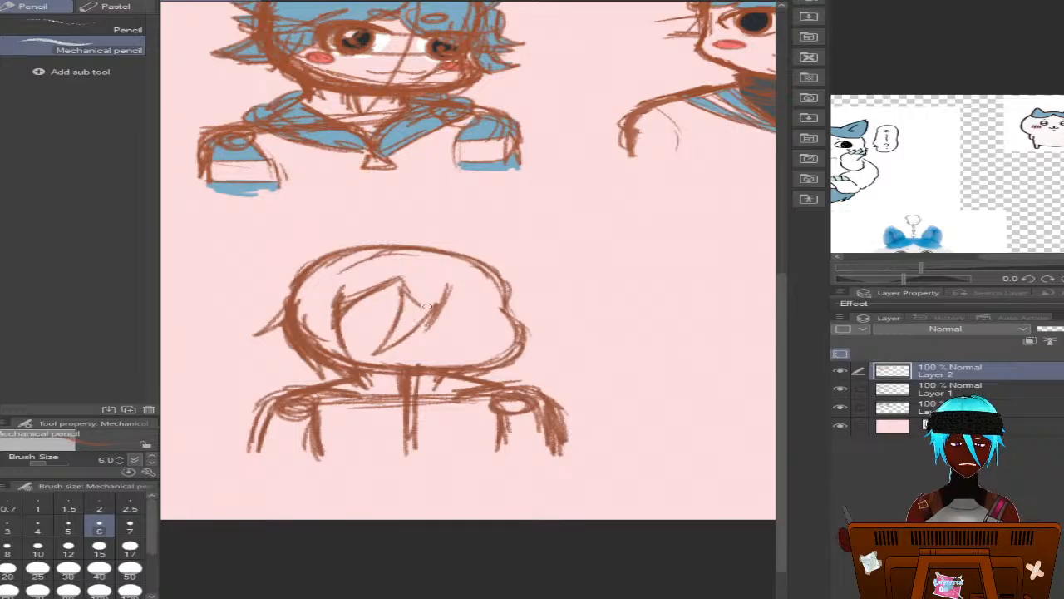
pyautogui.moveTo(375, 290)
pyautogui.mouseDown()
pyautogui.moveTo(339, 309)
pyautogui.moveTo(296, 314)
pyautogui.mouseUp()
pyautogui.moveTo(342, 286); pyautogui.dragTo(328, 304)
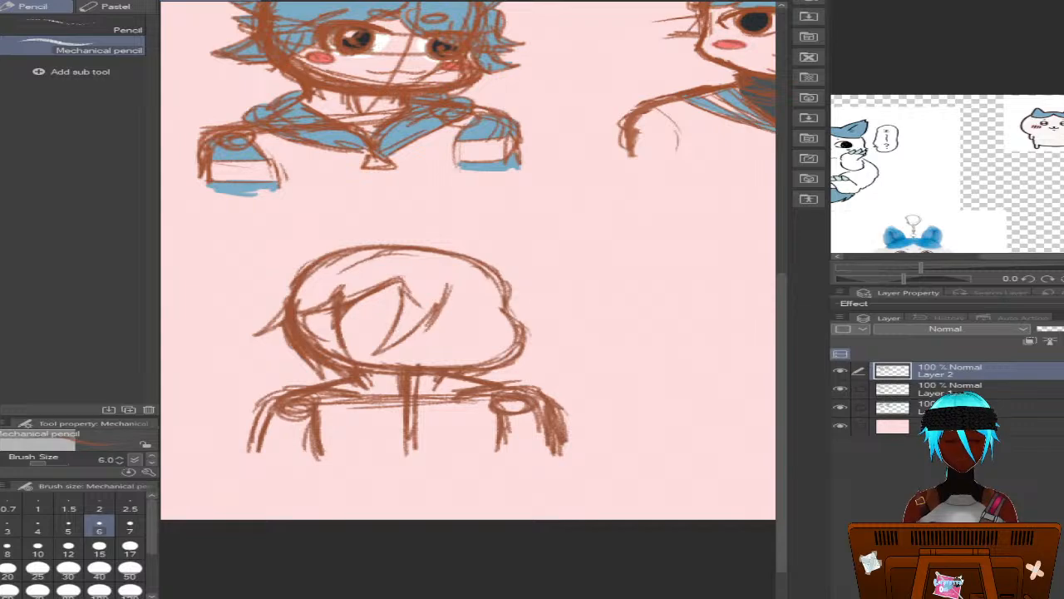
pyautogui.hotkey('ctrl', 'z')
pyautogui.hotkey('ctrl', 'z')
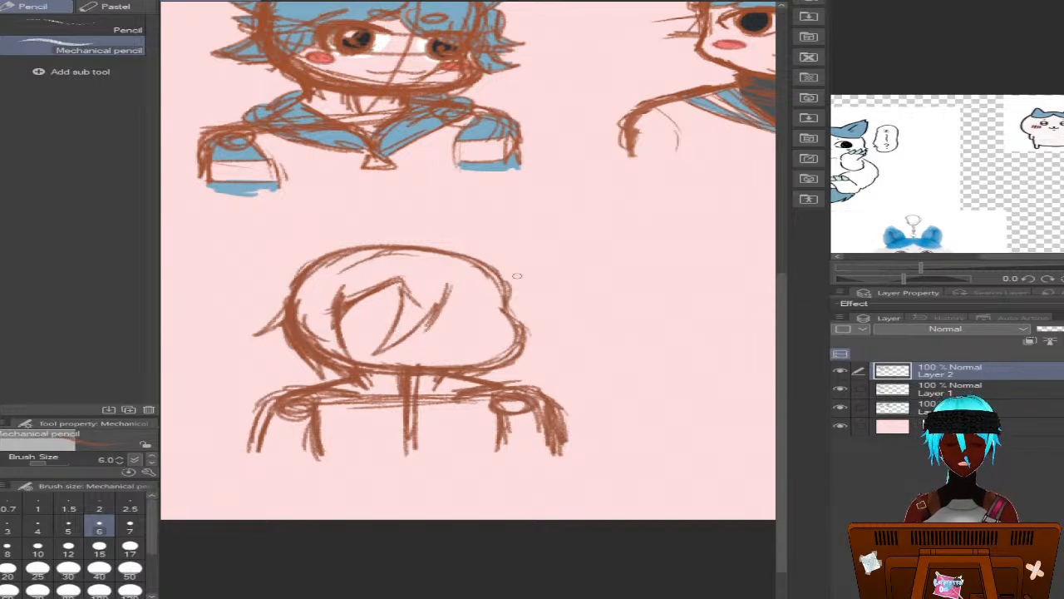
# Sketch the right side hair lock with overlapping strands and an outward tuft, and thicken the adjoining fringe strand
pyautogui.moveTo(453, 282)
pyautogui.mouseDown()
pyautogui.moveTo(482, 295)
pyautogui.moveTo(450, 281)
pyautogui.moveTo(463, 310)
pyautogui.moveTo(459, 287)
pyautogui.moveTo(467, 290)
pyautogui.moveTo(438, 328)
pyautogui.moveTo(443, 292)
pyautogui.moveTo(434, 299)
pyautogui.moveTo(431, 335)
pyautogui.moveTo(458, 282)
pyautogui.moveTo(457, 303)
pyautogui.moveTo(458, 285)
pyautogui.moveTo(502, 332)
pyautogui.mouseUp()
pyautogui.moveTo(501, 290)
pyautogui.mouseDown()
pyautogui.moveTo(506, 360)
pyautogui.moveTo(524, 314)
pyautogui.moveTo(562, 327)
pyautogui.moveTo(526, 358)
pyautogui.mouseUp()
pyautogui.moveTo(518, 317)
pyautogui.mouseDown()
pyautogui.moveTo(499, 383)
pyautogui.moveTo(491, 312)
pyautogui.moveTo(503, 374)
pyautogui.moveTo(499, 325)
pyautogui.moveTo(490, 382)
pyautogui.moveTo(492, 316)
pyautogui.moveTo(482, 386)
pyautogui.moveTo(500, 361)
pyautogui.moveTo(509, 390)
pyautogui.mouseUp()
pyautogui.moveTo(524, 350); pyautogui.dragTo(510, 379)
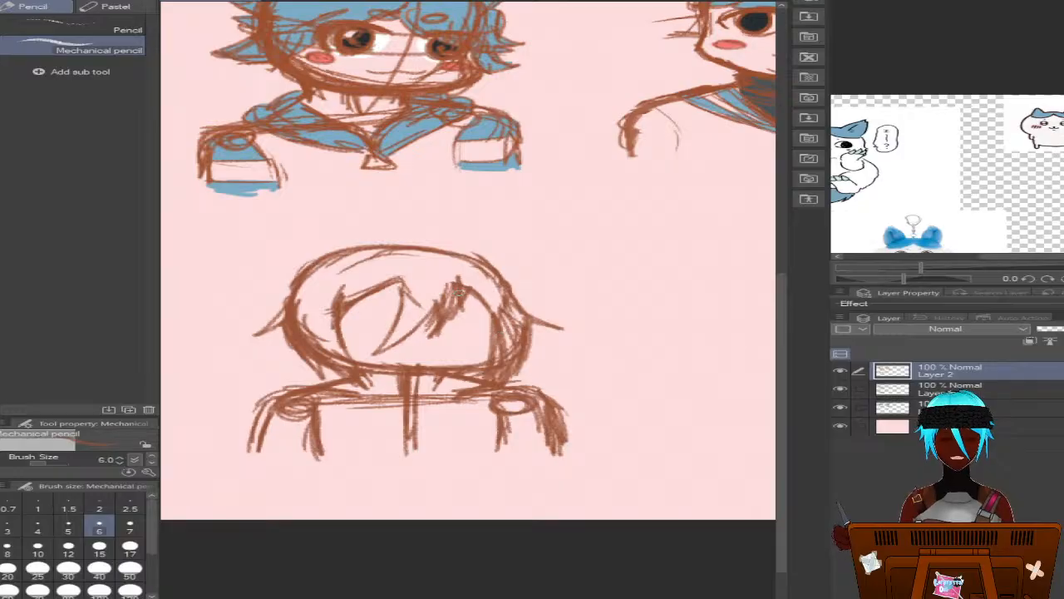
pyautogui.moveTo(459, 284)
pyautogui.mouseDown()
pyautogui.moveTo(488, 313)
pyautogui.moveTo(489, 337)
pyautogui.moveTo(462, 362)
pyautogui.mouseUp()
pyautogui.moveTo(462, 362)
pyautogui.mouseDown()
pyautogui.moveTo(498, 331)
pyautogui.moveTo(480, 380)
pyautogui.moveTo(467, 384)
pyautogui.moveTo(507, 350)
pyautogui.moveTo(497, 377)
pyautogui.mouseUp()
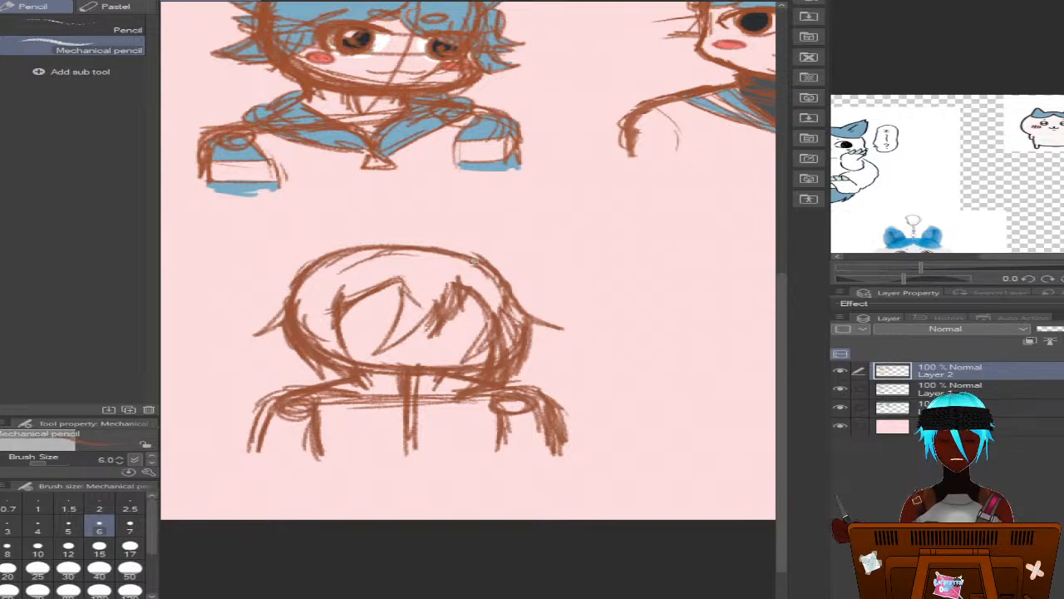
pyautogui.moveTo(453, 250)
pyautogui.mouseDown()
pyautogui.moveTo(379, 207)
pyautogui.moveTo(345, 249)
pyautogui.moveTo(257, 274)
pyautogui.moveTo(234, 268)
pyautogui.moveTo(278, 303)
pyautogui.moveTo(243, 352)
pyautogui.moveTo(265, 320)
pyautogui.moveTo(222, 348)
pyautogui.moveTo(282, 356)
pyautogui.moveTo(253, 381)
pyautogui.moveTo(335, 389)
pyautogui.mouseUp()
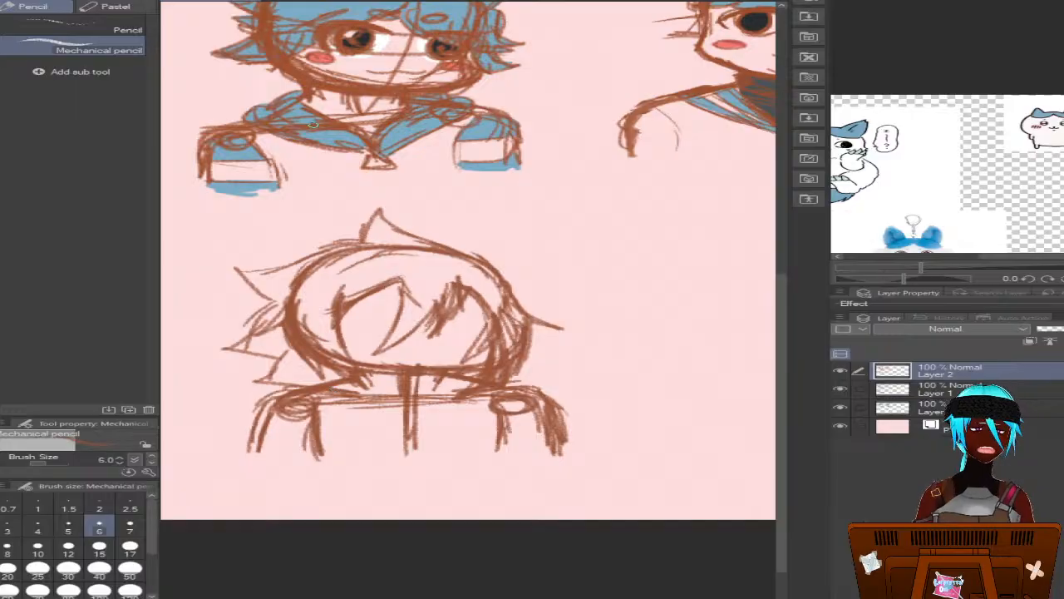
pyautogui.hotkey('ctrl', 'z')
pyautogui.hotkey('ctrl', 'z')
pyautogui.hotkey('ctrl', 'z')
pyautogui.hotkey('ctrl', 'z')
pyautogui.hotkey('ctrl', 'z')
pyautogui.hotkey('ctrl', 'z')
pyautogui.hotkey('ctrl', 'z')
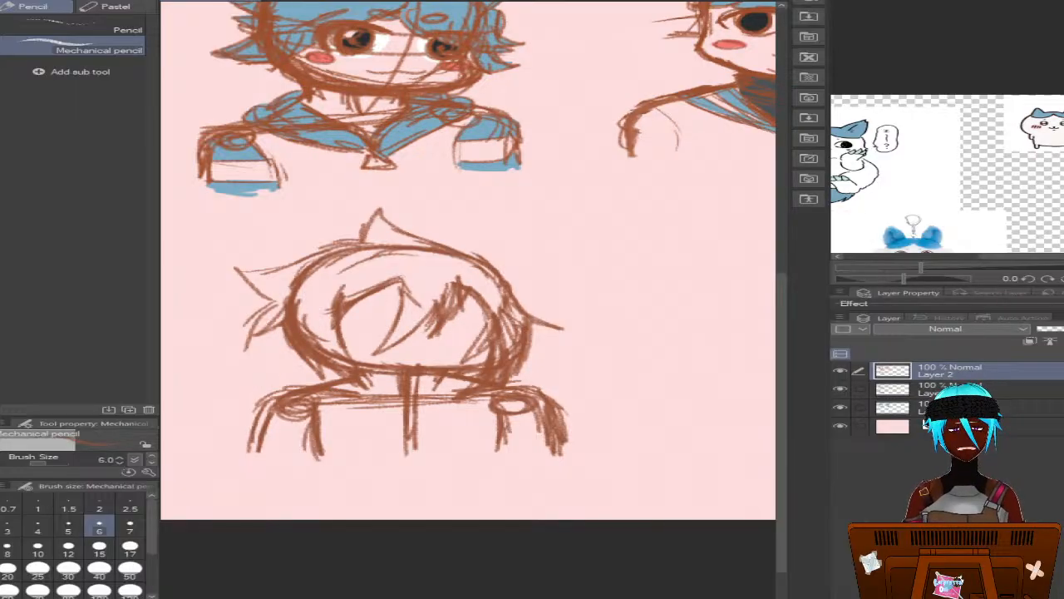
pyautogui.hotkey('ctrl', 'z')
pyautogui.hotkey('ctrl', 'z')
pyautogui.hotkey('ctrl', 'z')
pyautogui.hotkey('ctrl', 'z')
pyautogui.hotkey('ctrl', 'z')
pyautogui.hotkey('ctrl', 'z')
pyautogui.hotkey('ctrl', 'z')
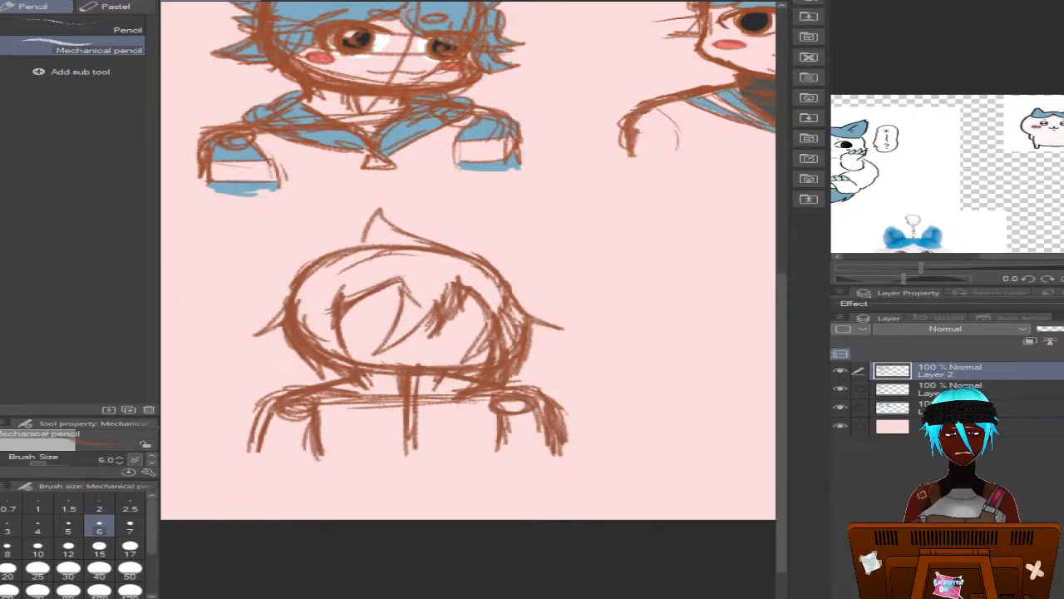
pyautogui.hotkey('ctrl', 'z')
pyautogui.hotkey('ctrl', 'z')
pyautogui.hotkey('ctrl', 'z')
pyautogui.hotkey('ctrl', 'z')
pyautogui.hotkey('ctrl', 'z')
pyautogui.hotkey('ctrl', 'z')
pyautogui.hotkey('ctrl', 'z')
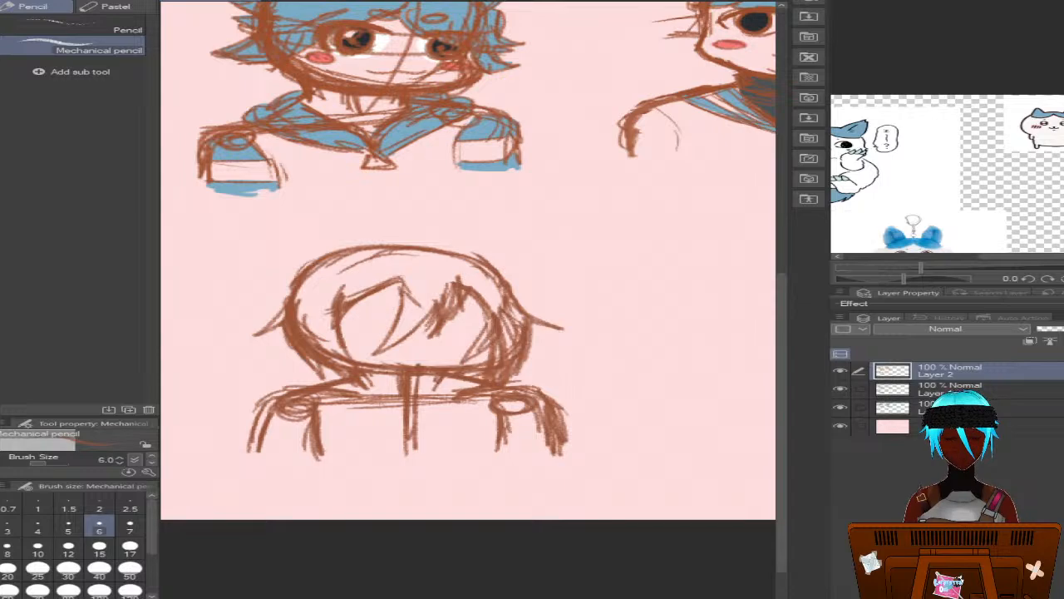
# Undo the new head's right side hair lock, including its overlapping strands and outward tuft
pyautogui.hotkey('ctrl', 'z')
pyautogui.hotkey('ctrl', 'z')
pyautogui.hotkey('ctrl', 'z')
pyautogui.hotkey('ctrl', 'z')
pyautogui.hotkey('ctrl', 'z')
pyautogui.hotkey('ctrl', 'z')
pyautogui.hotkey('ctrl', 'z')
pyautogui.hotkey('ctrl', 'z')
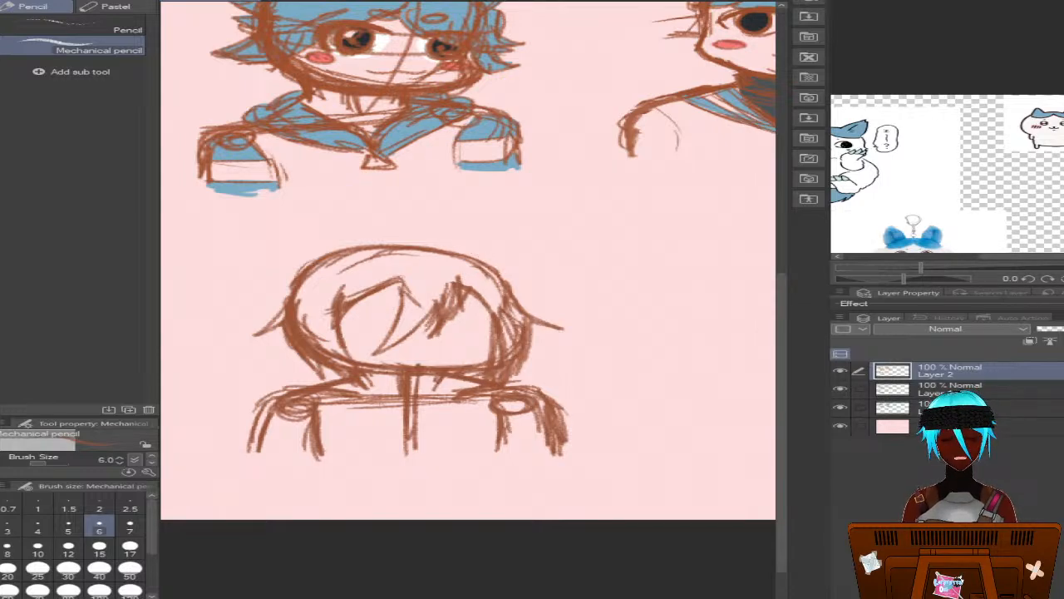
pyautogui.hotkey('ctrl', 'z')
pyautogui.hotkey('ctrl', 'z')
pyautogui.hotkey('ctrl', 'z')
pyautogui.hotkey('ctrl', 'z')
pyautogui.hotkey('ctrl', 'z')
pyautogui.hotkey('ctrl', 'z')
pyautogui.hotkey('ctrl', 'z')
pyautogui.hotkey('ctrl', 'z')
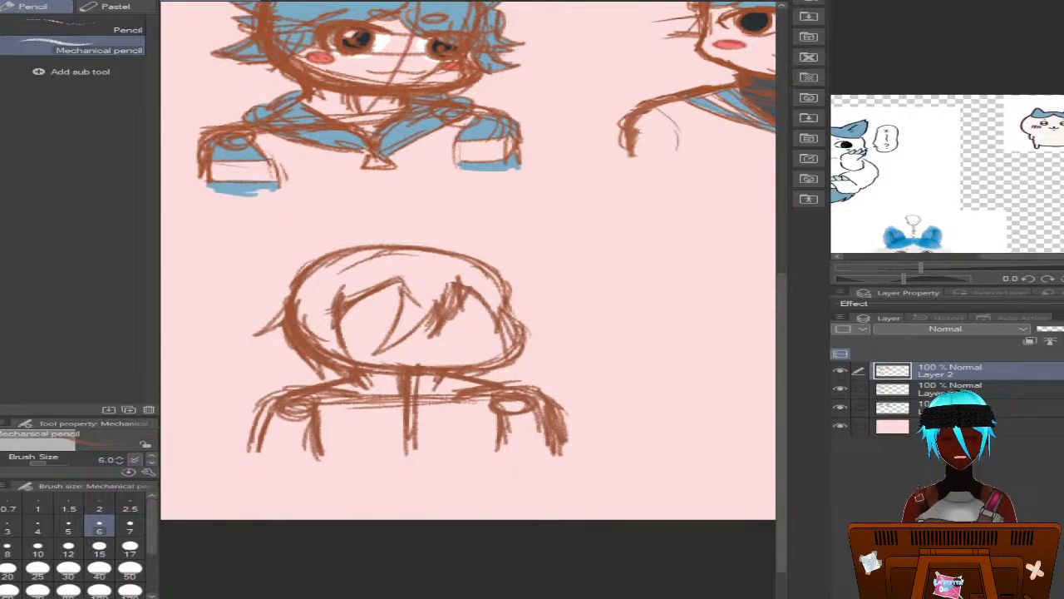
# Undo all the fringe strands across the new head's forehead, keeping the left side hair lock
pyautogui.hotkey('ctrl', 'z')
pyautogui.hotkey('ctrl', 'z')
pyautogui.hotkey('ctrl', 'z')
pyautogui.hotkey('ctrl', 'z')
pyautogui.hotkey('ctrl', 'z')
pyautogui.hotkey('ctrl', 'z')
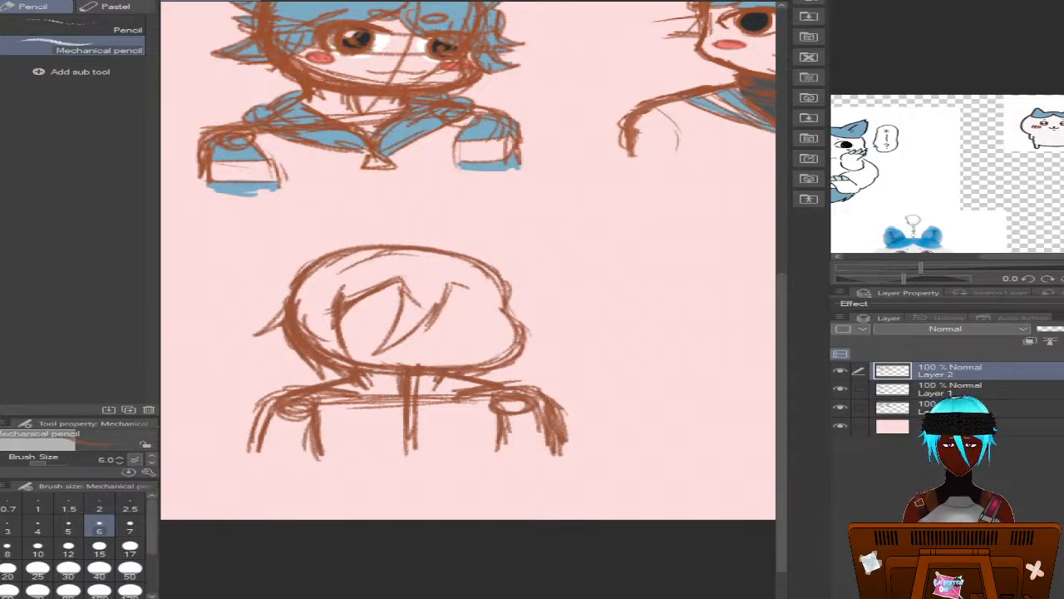
pyautogui.hotkey('ctrl', 'z')
pyautogui.hotkey('ctrl', 'z')
pyautogui.hotkey('ctrl', 'z')
pyautogui.hotkey('ctrl', 'z')
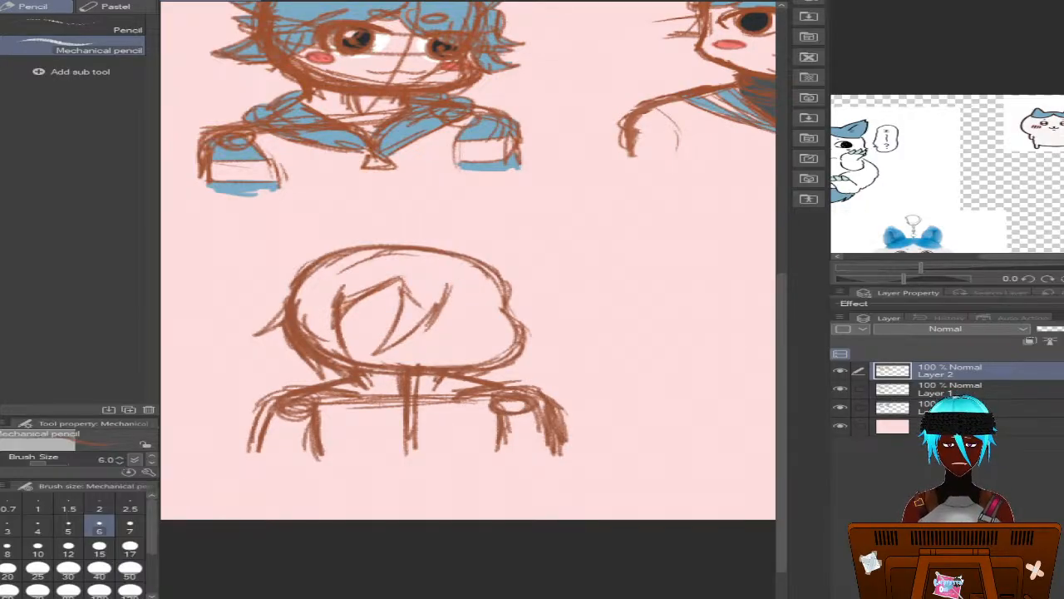
pyautogui.hotkey('ctrl', 'z')
pyautogui.hotkey('ctrl', 'z')
pyautogui.hotkey('ctrl', 'z')
pyautogui.hotkey('ctrl', 'z')
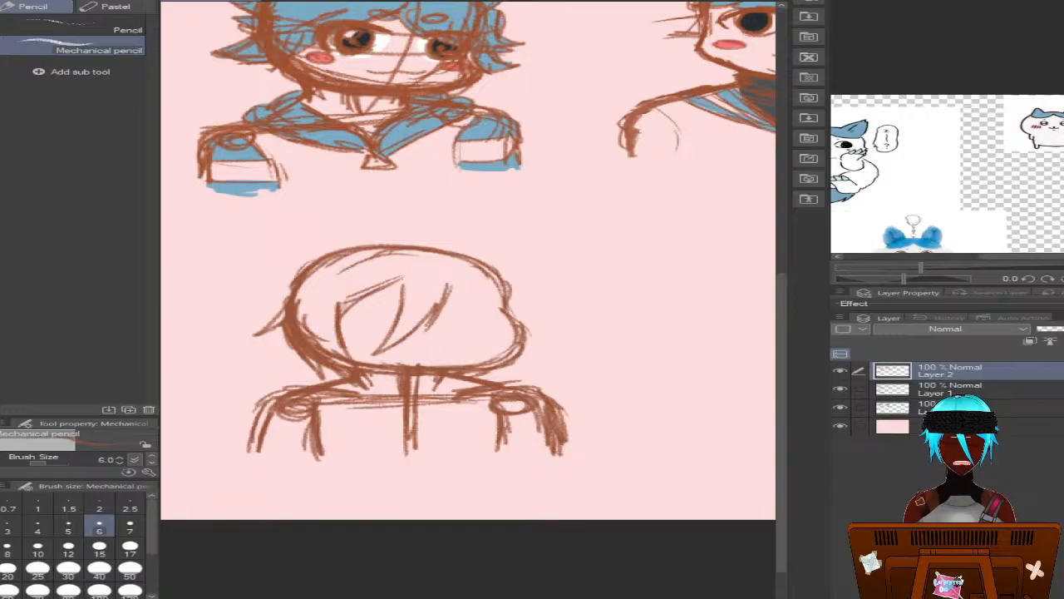
pyautogui.hotkey('ctrl', 'z')
pyautogui.hotkey('ctrl', 'z')
pyautogui.hotkey('ctrl', 'z')
pyautogui.hotkey('ctrl', 'z')
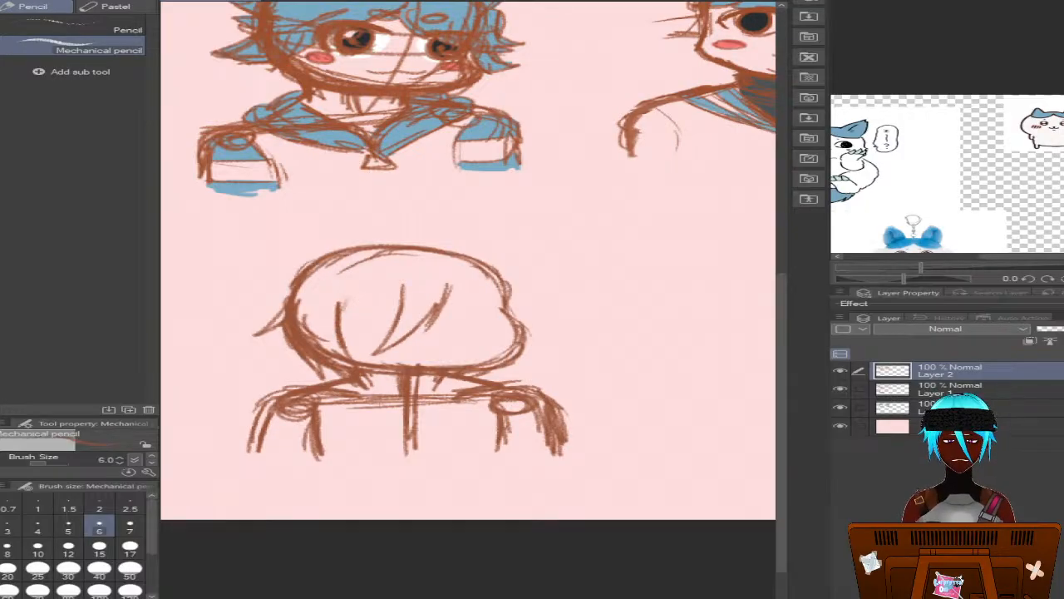
pyautogui.hotkey('ctrl', 'z')
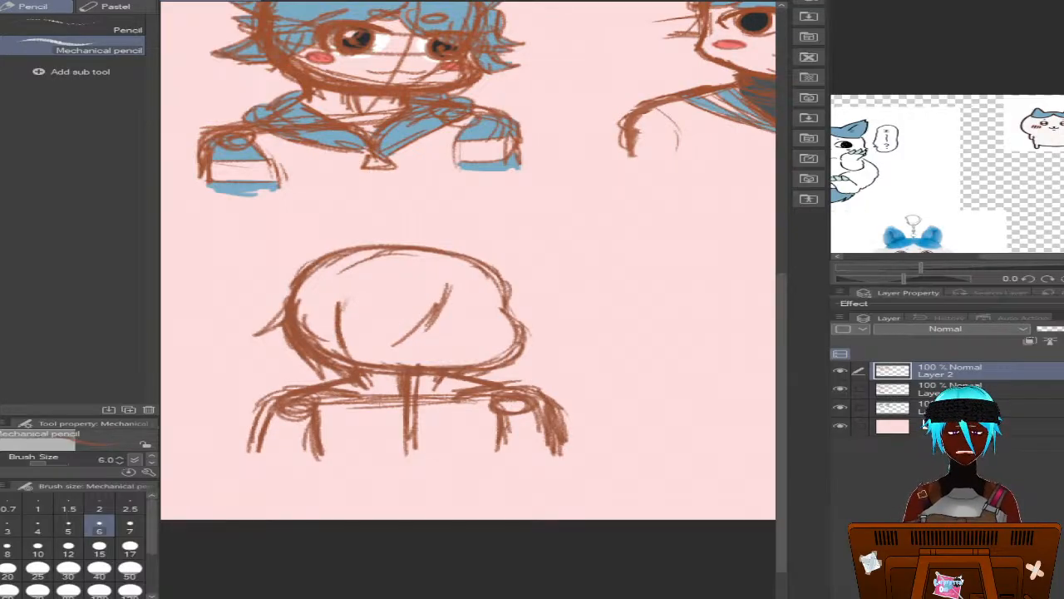
pyautogui.hotkey('ctrl', 'z')
pyautogui.hotkey('ctrl', 'z')
pyautogui.hotkey('ctrl', 'z')
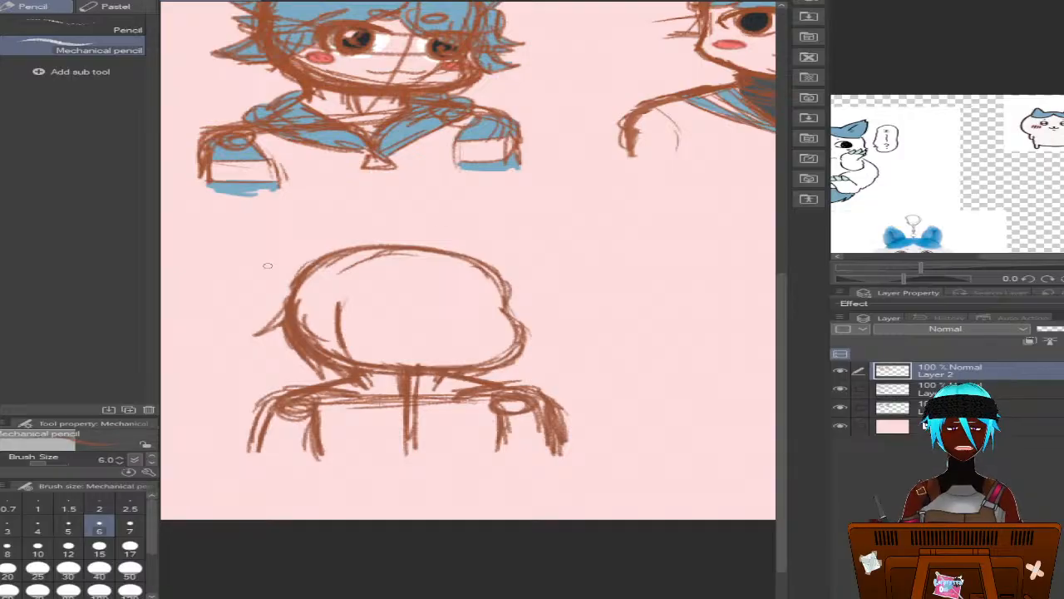
# Sketch a shorter scalloped fringe across the new head's forehead, ending in two outward tufts on the right side
pyautogui.moveTo(333, 284)
pyautogui.mouseDown()
pyautogui.moveTo(282, 304)
pyautogui.moveTo(345, 303)
pyautogui.moveTo(288, 308)
pyautogui.mouseUp()
pyautogui.moveTo(296, 301); pyautogui.dragTo(335, 276)
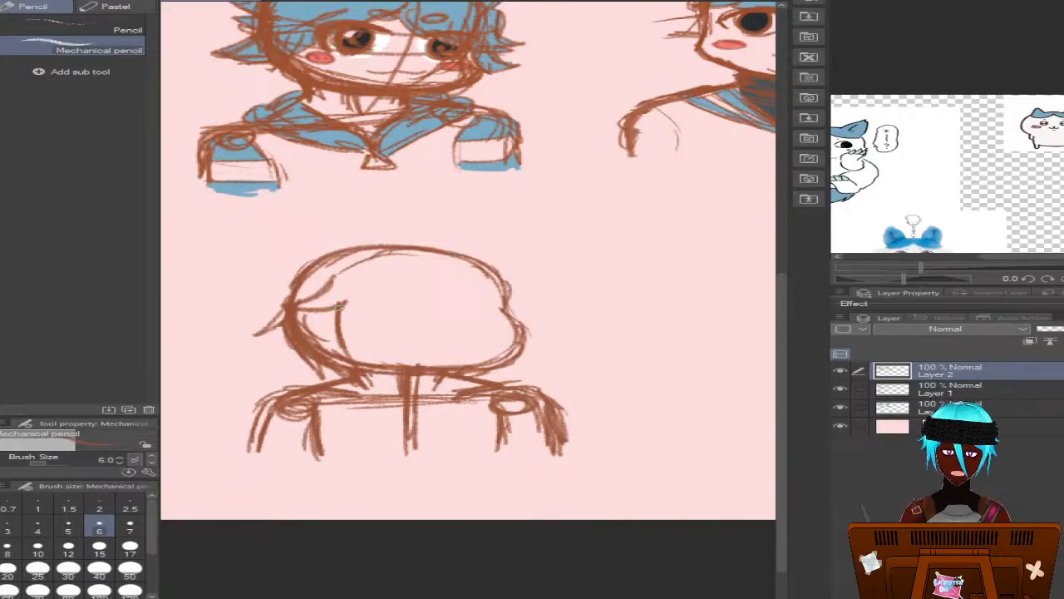
pyautogui.moveTo(342, 304)
pyautogui.mouseDown()
pyautogui.moveTo(329, 325)
pyautogui.moveTo(372, 316)
pyautogui.moveTo(387, 292)
pyautogui.moveTo(452, 322)
pyautogui.moveTo(439, 310)
pyautogui.moveTo(444, 288)
pyautogui.moveTo(467, 318)
pyautogui.moveTo(496, 321)
pyautogui.moveTo(478, 288)
pyautogui.moveTo(551, 271)
pyautogui.moveTo(511, 306)
pyautogui.moveTo(547, 315)
pyautogui.moveTo(500, 308)
pyautogui.moveTo(506, 318)
pyautogui.moveTo(545, 317)
pyautogui.mouseUp()
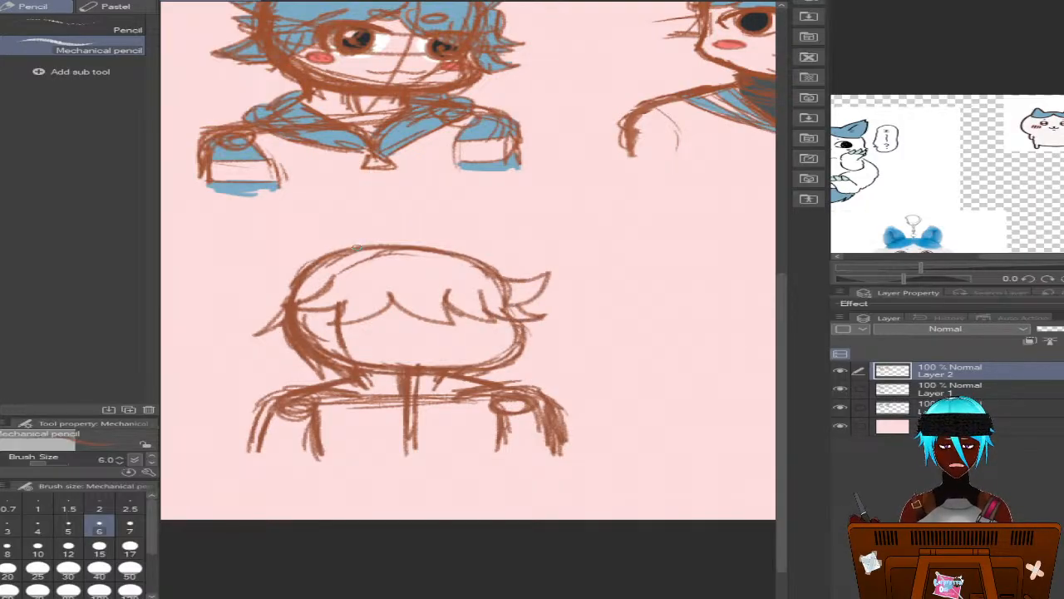
pyautogui.moveTo(420, 246)
pyautogui.mouseDown()
pyautogui.moveTo(392, 230)
pyautogui.moveTo(390, 201)
pyautogui.moveTo(357, 237)
pyautogui.moveTo(331, 223)
pyautogui.moveTo(301, 258)
pyautogui.mouseUp()
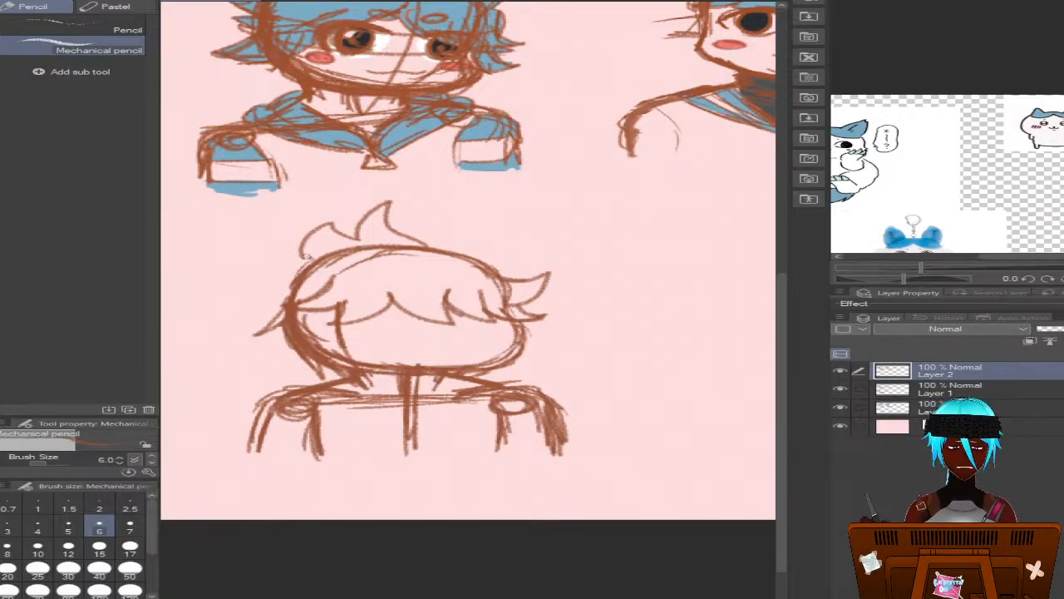
pyautogui.moveTo(281, 271)
pyautogui.mouseDown()
pyautogui.moveTo(321, 257)
pyautogui.moveTo(259, 293)
pyautogui.moveTo(277, 279)
pyautogui.moveTo(223, 289)
pyautogui.moveTo(289, 308)
pyautogui.mouseUp()
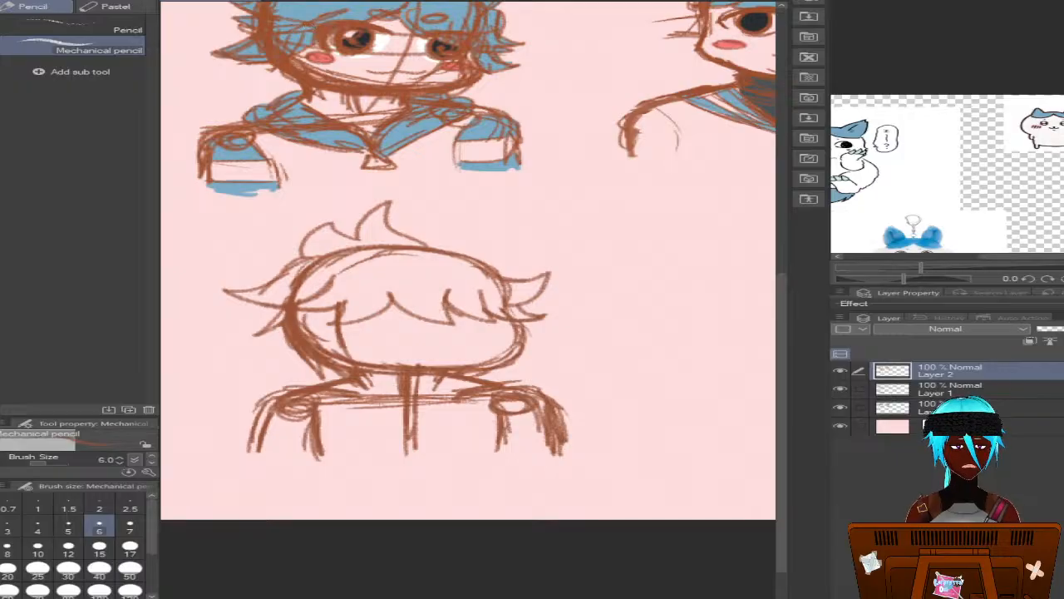
pyautogui.hotkey('ctrl', 'z')
pyautogui.hotkey('ctrl', 'z')
pyautogui.hotkey('ctrl', 'z')
pyautogui.hotkey('ctrl', 'z')
pyautogui.hotkey('ctrl', 'z')
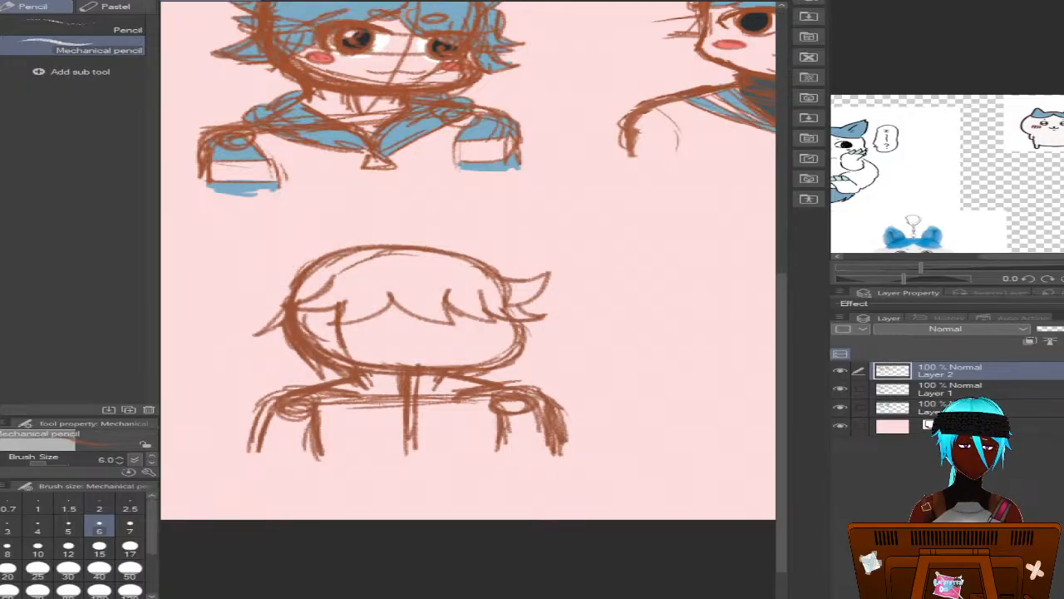
# Sketch a pointed hair tuft on the new head's left side and reinforce the upper-right head outline
pyautogui.moveTo(291, 286)
pyautogui.mouseDown()
pyautogui.moveTo(240, 288)
pyautogui.moveTo(292, 316)
pyautogui.moveTo(247, 289)
pyautogui.moveTo(294, 289)
pyautogui.mouseUp()
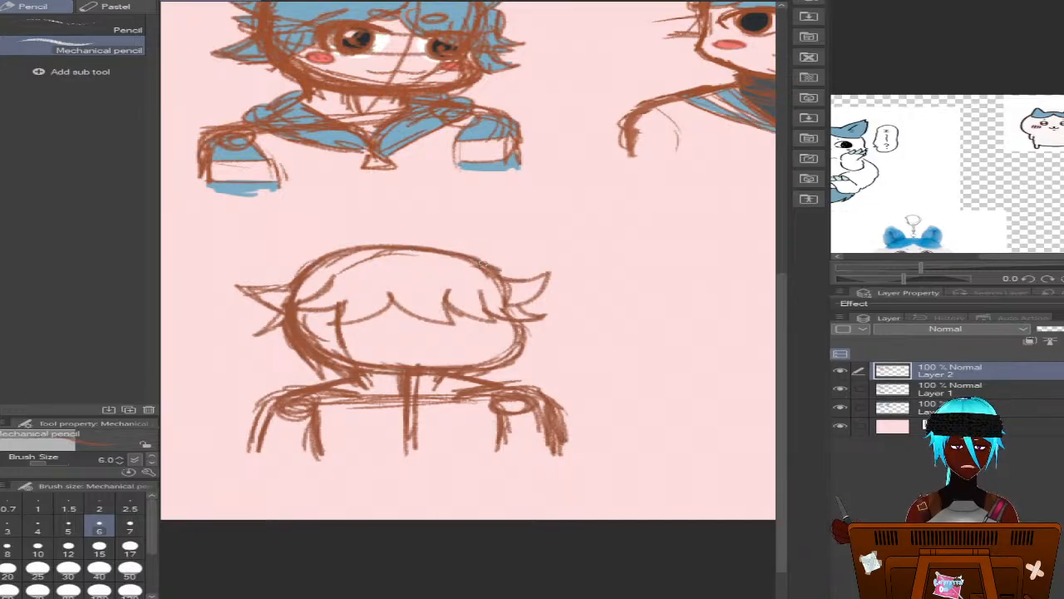
pyautogui.moveTo(482, 263)
pyautogui.mouseDown()
pyautogui.moveTo(527, 273)
pyautogui.moveTo(506, 284)
pyautogui.mouseUp()
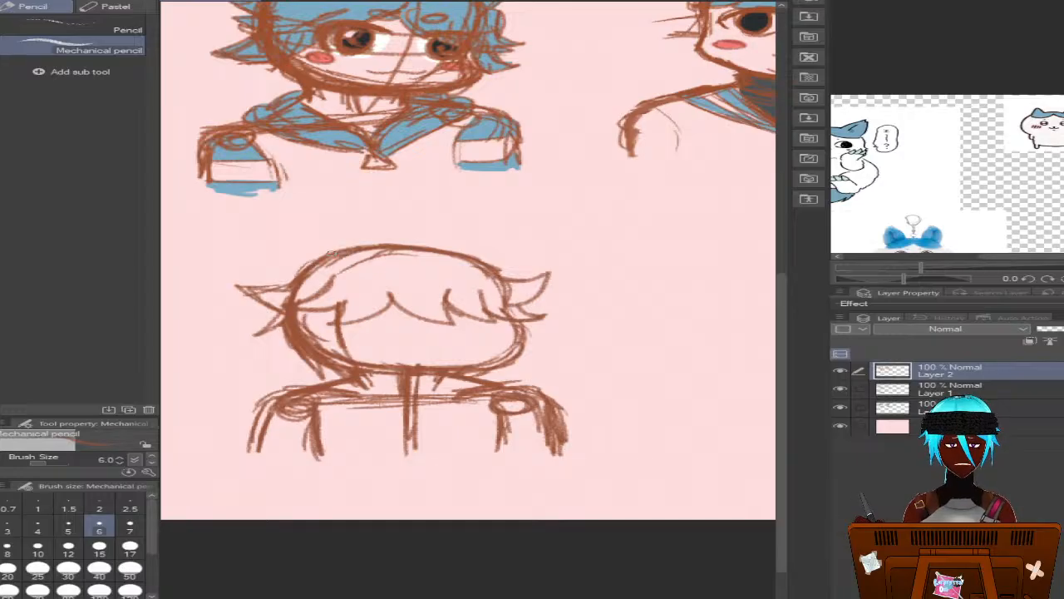
pyautogui.moveTo(331, 251)
pyautogui.mouseDown()
pyautogui.moveTo(266, 257)
pyautogui.moveTo(284, 277)
pyautogui.moveTo(268, 258)
pyautogui.moveTo(382, 243)
pyautogui.moveTo(535, 265)
pyautogui.moveTo(501, 285)
pyautogui.moveTo(532, 264)
pyautogui.mouseUp()
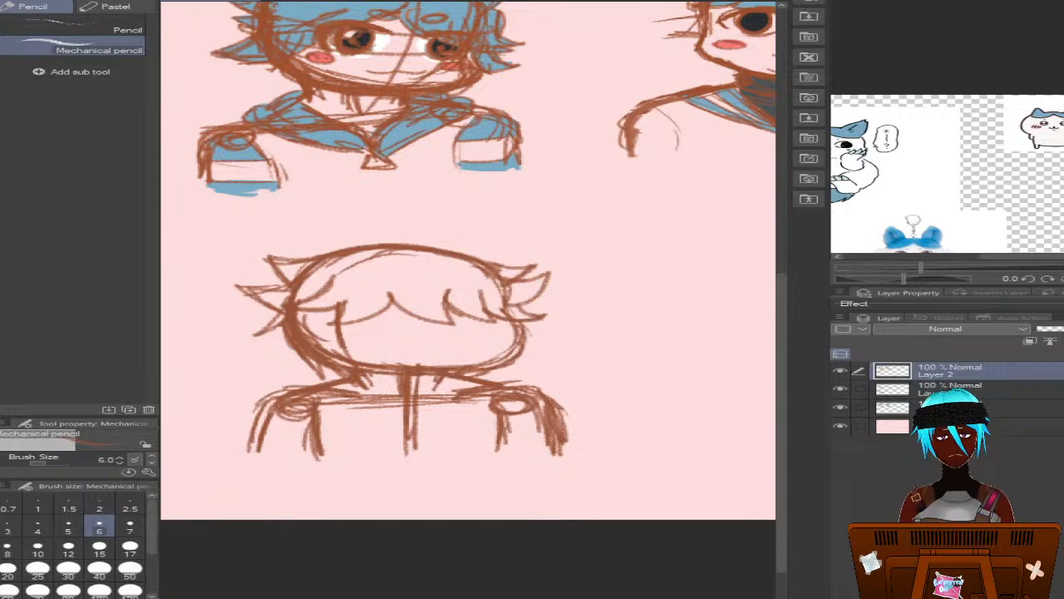
pyautogui.hotkey('ctrl', 'z')
pyautogui.hotkey('ctrl', 'z')
pyautogui.hotkey('ctrl', 'z')
pyautogui.hotkey('ctrl', 'z')
pyautogui.hotkey('ctrl', 'z')
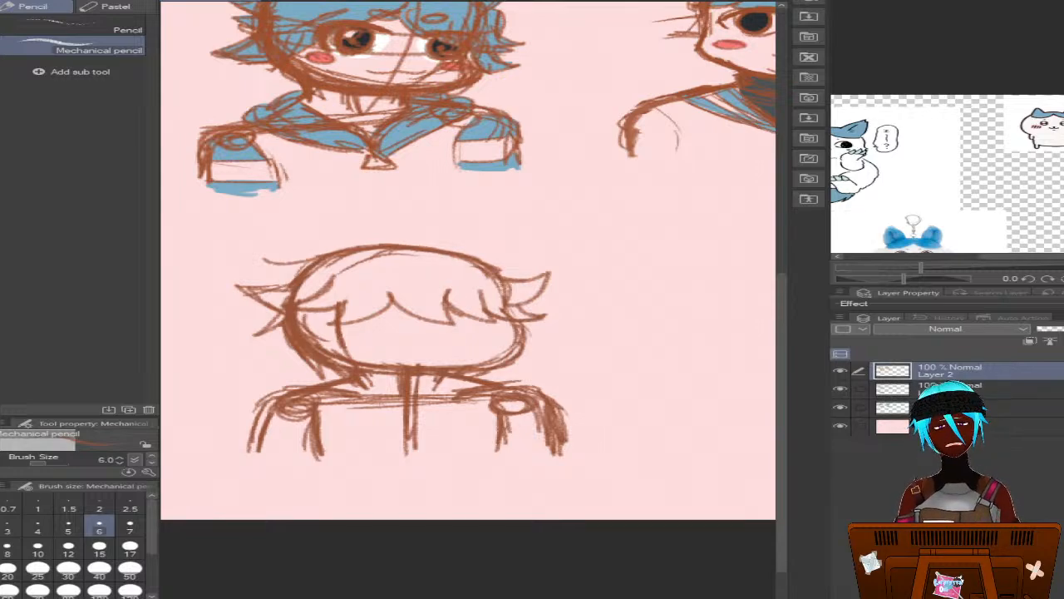
pyautogui.hotkey('ctrl', 'z')
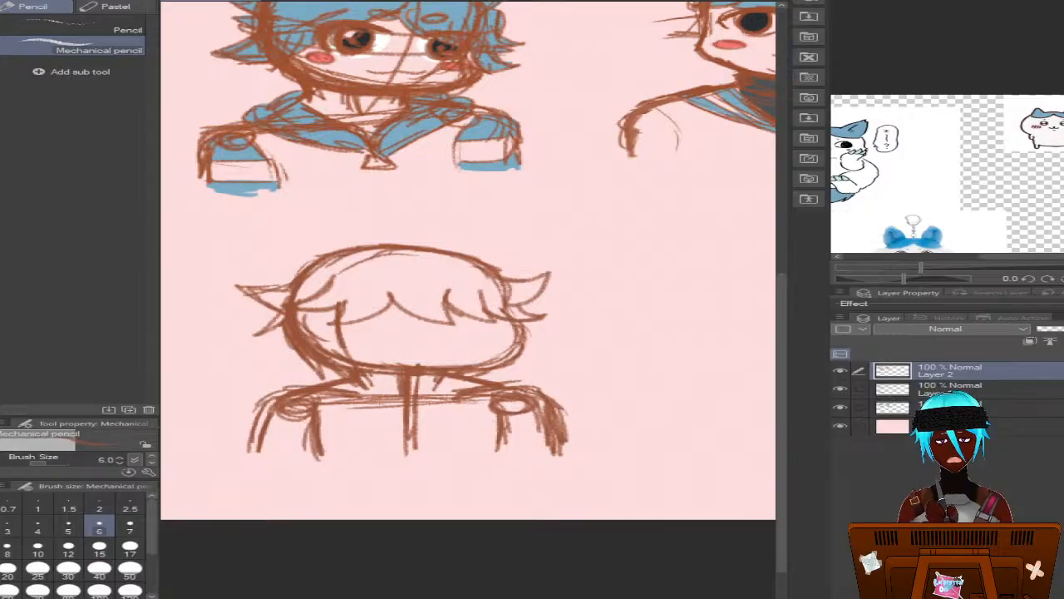
# Erase the lower left side lock line with the Hard eraser at size 10, and resketch the lock with an outward tuft using the Mechanical pencil
pyautogui.press('e')
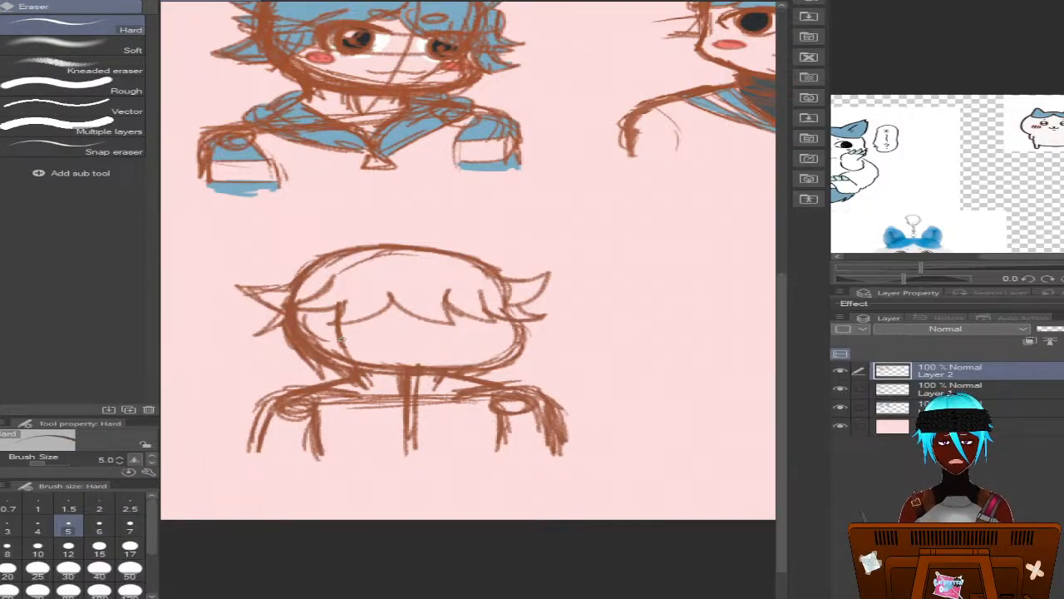
pyautogui.click(38, 549)
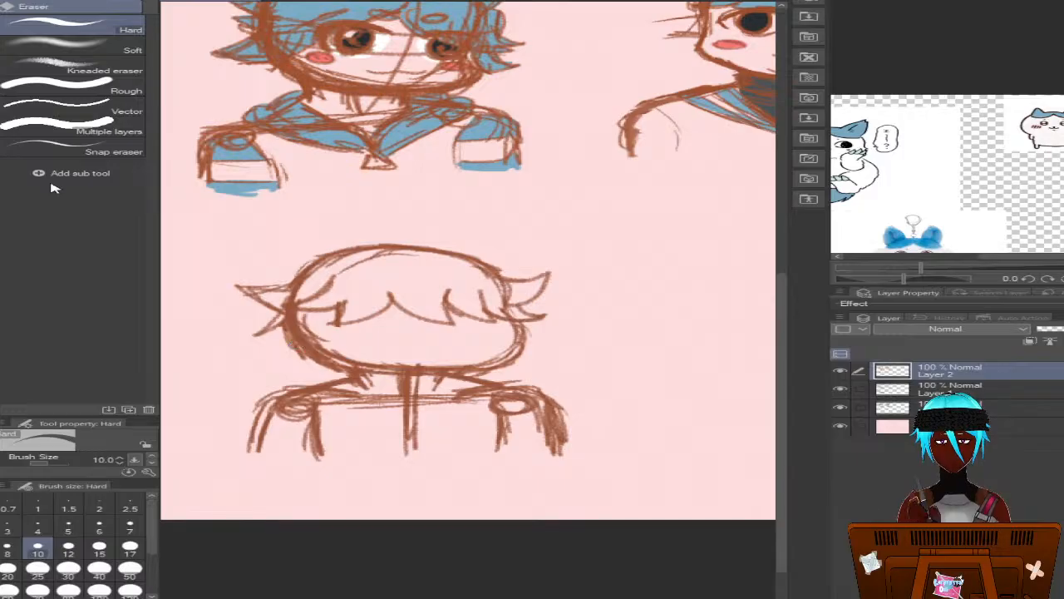
pyautogui.press('p')
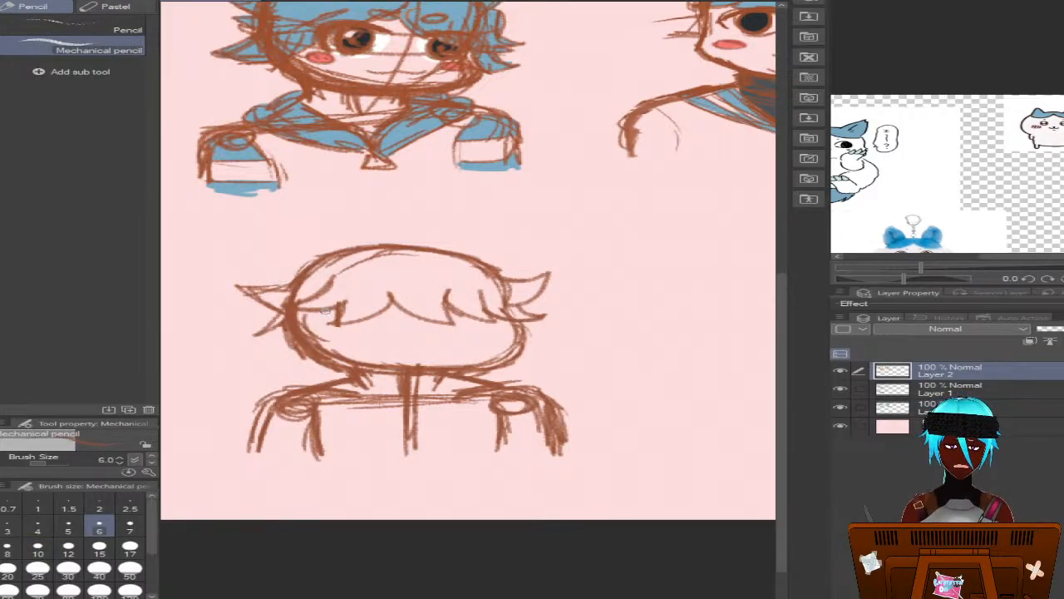
pyautogui.moveTo(320, 310)
pyautogui.mouseDown()
pyautogui.moveTo(344, 365)
pyautogui.moveTo(340, 337)
pyautogui.moveTo(333, 364)
pyautogui.moveTo(331, 326)
pyautogui.moveTo(316, 366)
pyautogui.mouseUp()
pyautogui.moveTo(281, 319); pyautogui.dragTo(246, 350)
pyautogui.moveTo(254, 343)
pyautogui.mouseDown()
pyautogui.moveTo(287, 327)
pyautogui.moveTo(237, 343)
pyautogui.moveTo(292, 349)
pyautogui.moveTo(328, 386)
pyautogui.moveTo(334, 366)
pyautogui.moveTo(320, 375)
pyautogui.moveTo(344, 340)
pyautogui.moveTo(327, 326)
pyautogui.moveTo(342, 356)
pyautogui.moveTo(328, 371)
pyautogui.moveTo(332, 387)
pyautogui.moveTo(283, 346)
pyautogui.moveTo(315, 356)
pyautogui.mouseUp()
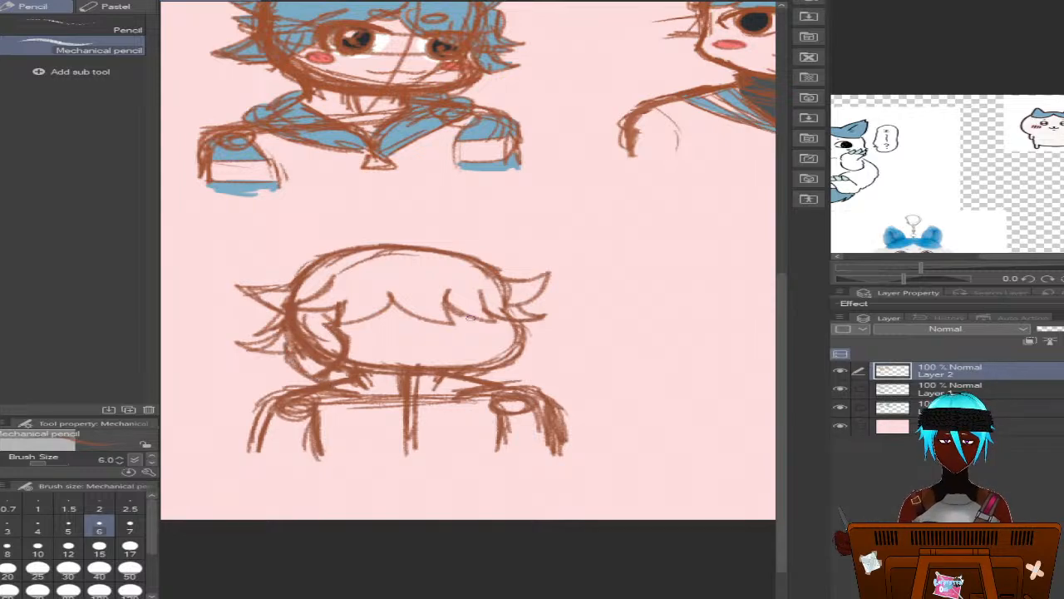
# Sketch the right side lock with outward tufts, a lower left tuft, and a curved, pointed strand at the crown
pyautogui.moveTo(493, 318)
pyautogui.mouseDown()
pyautogui.moveTo(500, 371)
pyautogui.moveTo(516, 350)
pyautogui.moveTo(536, 348)
pyautogui.moveTo(526, 326)
pyautogui.moveTo(545, 356)
pyautogui.moveTo(559, 357)
pyautogui.moveTo(514, 364)
pyautogui.moveTo(512, 385)
pyautogui.moveTo(474, 331)
pyautogui.moveTo(487, 322)
pyautogui.moveTo(494, 368)
pyautogui.moveTo(454, 378)
pyautogui.moveTo(360, 364)
pyautogui.mouseUp()
pyautogui.moveTo(283, 359)
pyautogui.mouseDown()
pyautogui.moveTo(266, 364)
pyautogui.moveTo(316, 385)
pyautogui.mouseUp()
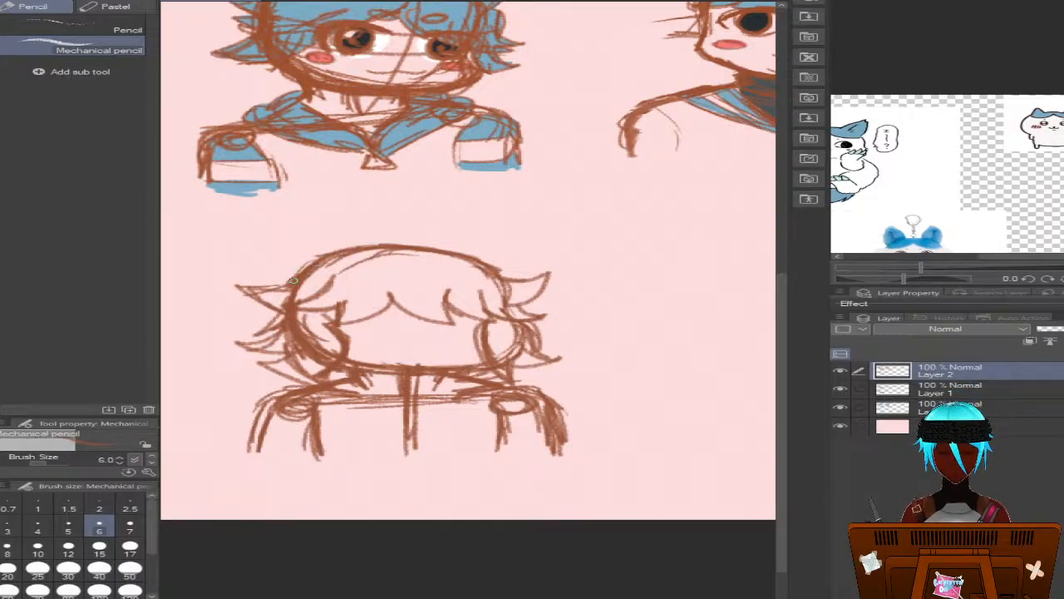
pyautogui.moveTo(383, 246)
pyautogui.mouseDown()
pyautogui.moveTo(425, 229)
pyautogui.moveTo(437, 266)
pyautogui.moveTo(392, 293)
pyautogui.moveTo(395, 254)
pyautogui.mouseUp()
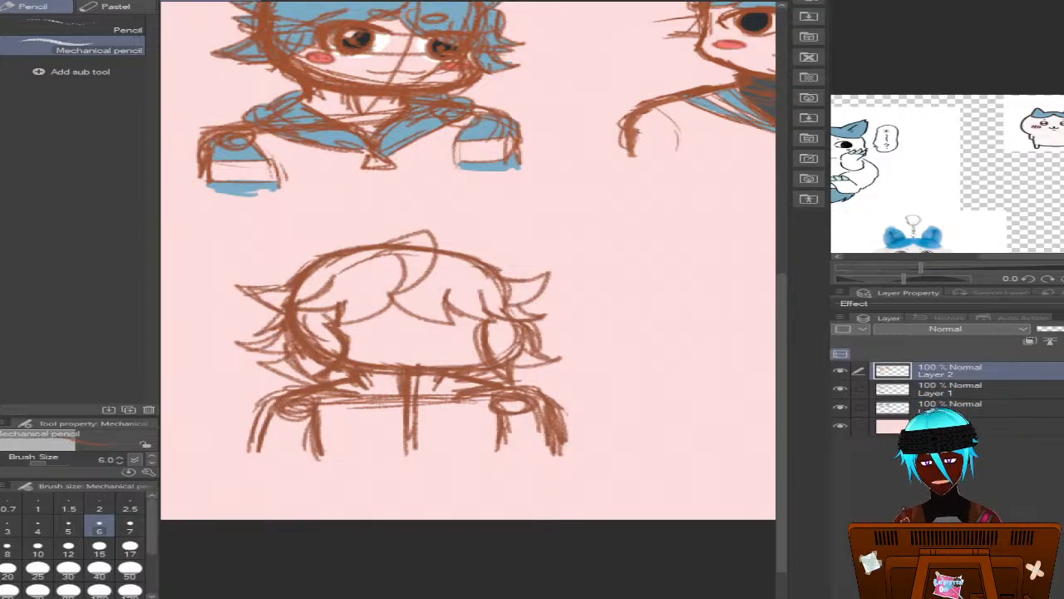
# On Layer 1, erase the new bust's collar guidelines, centre line and shoulder circles with the Hard eraser at size 17
pyautogui.hscroll(5, 469, 300)
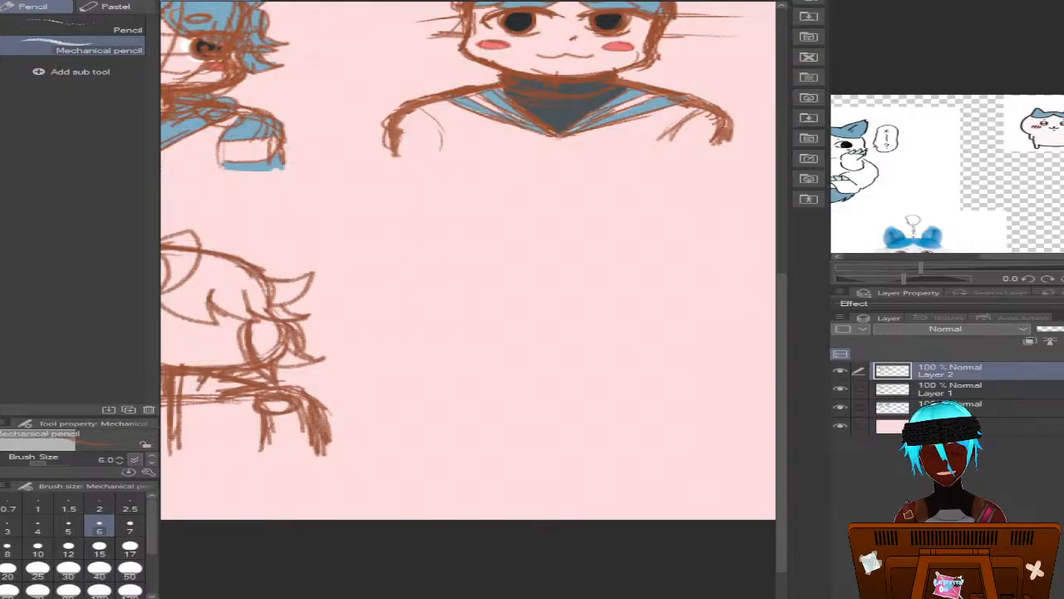
pyautogui.hscroll(-6, 468, 259)
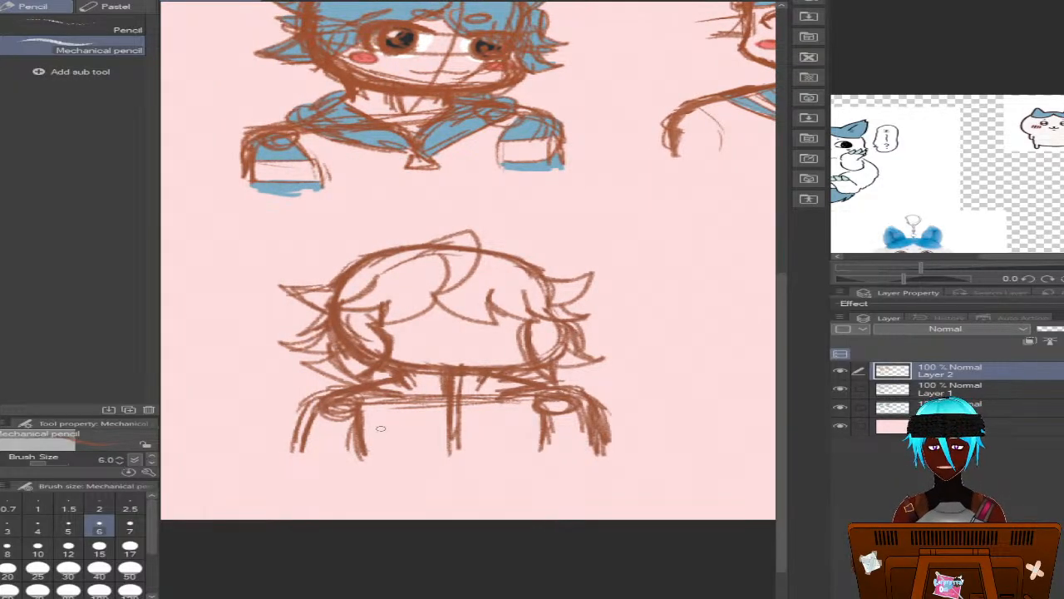
pyautogui.click(919, 398)
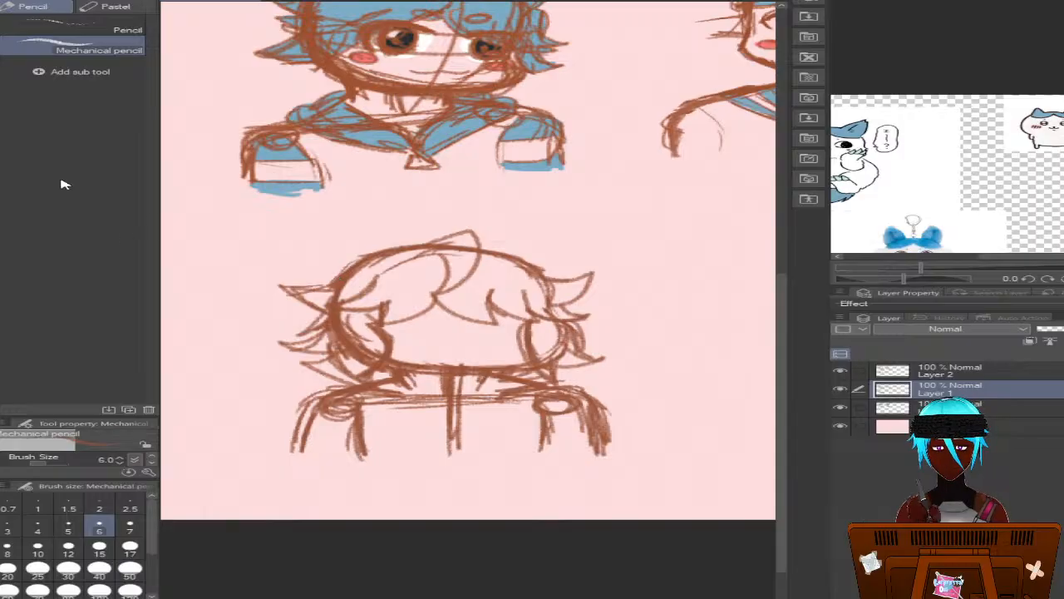
pyautogui.press('e')
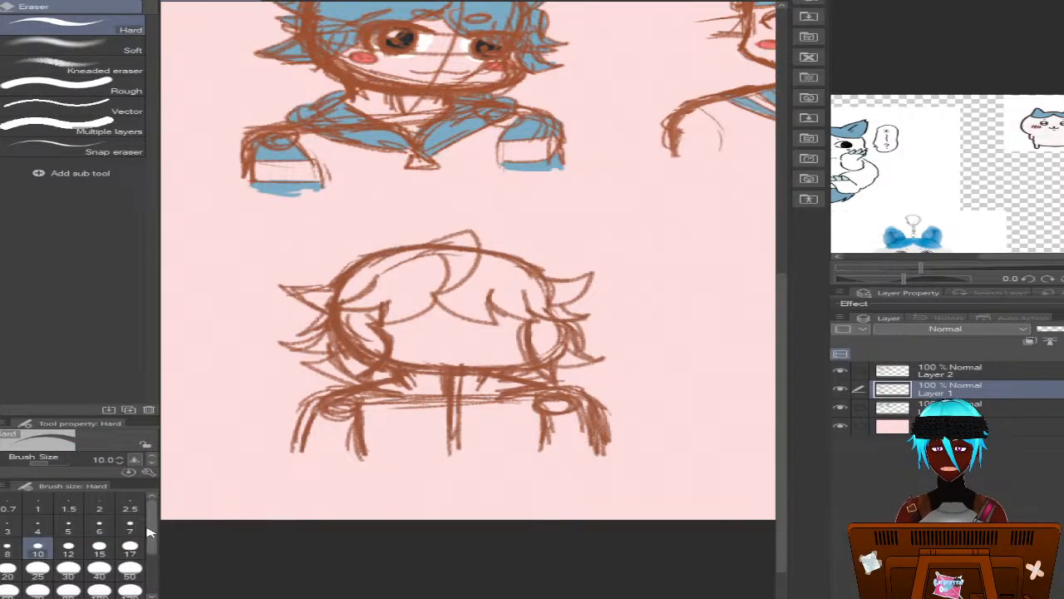
pyautogui.click(130, 549)
pyautogui.moveTo(466, 435)
pyautogui.mouseDown()
pyautogui.moveTo(448, 381)
pyautogui.moveTo(452, 390)
pyautogui.moveTo(424, 399)
pyautogui.moveTo(437, 398)
pyautogui.moveTo(341, 401)
pyautogui.moveTo(338, 418)
pyautogui.moveTo(322, 418)
pyautogui.moveTo(502, 407)
pyautogui.moveTo(467, 408)
pyautogui.moveTo(464, 397)
pyautogui.moveTo(518, 401)
pyautogui.moveTo(498, 395)
pyautogui.moveTo(517, 390)
pyautogui.moveTo(573, 407)
pyautogui.moveTo(587, 440)
pyautogui.mouseUp()
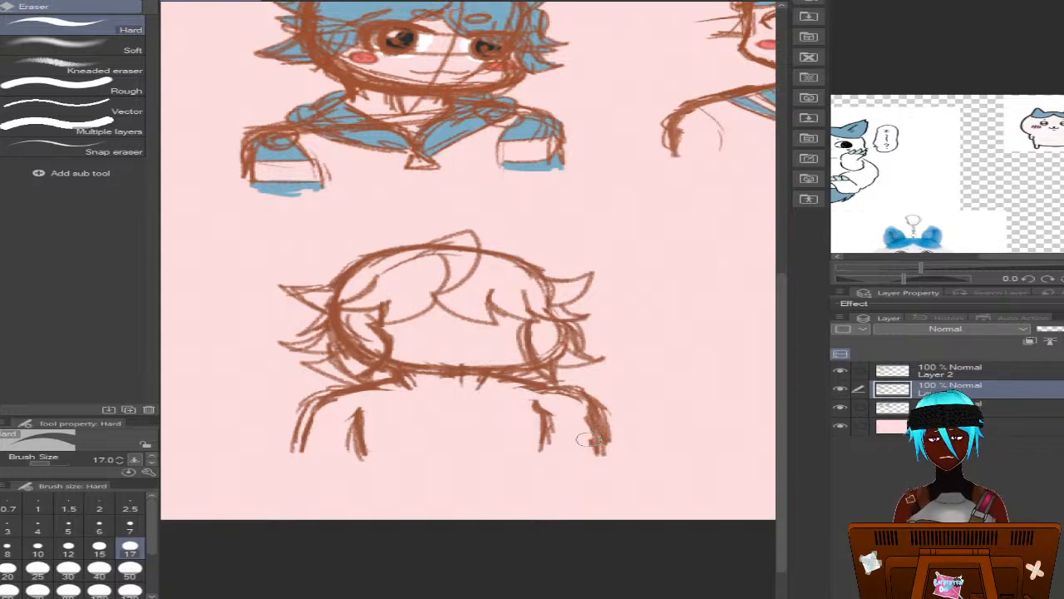
# On Layer 2, sketch a squared neckline panel with short strap lines on both shoulders of the new bust, using the Mechanical pencil at size 6
pyautogui.click(948, 371)
pyautogui.press('p')
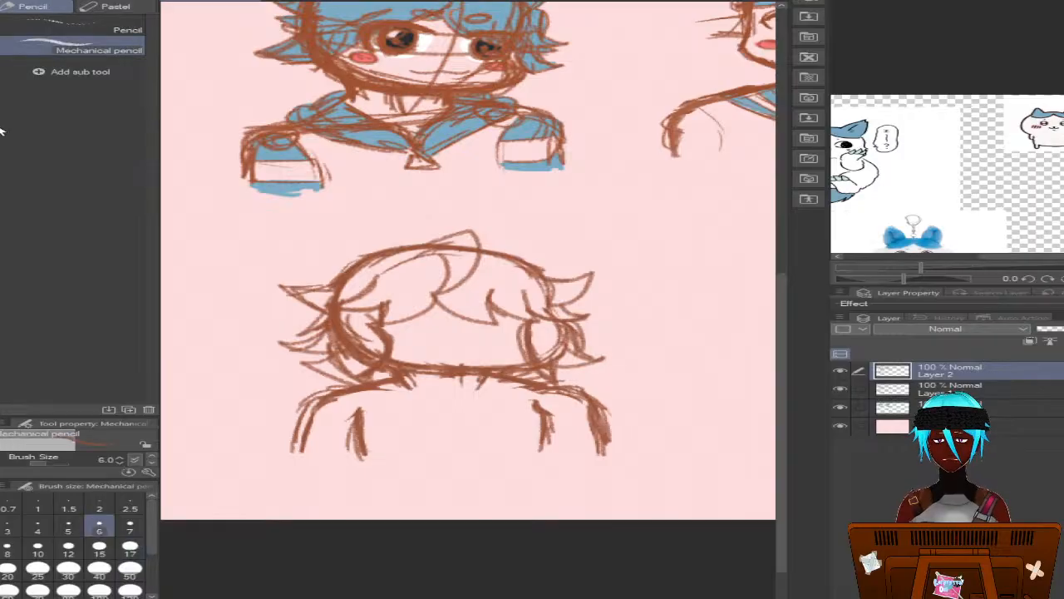
pyautogui.press('p')
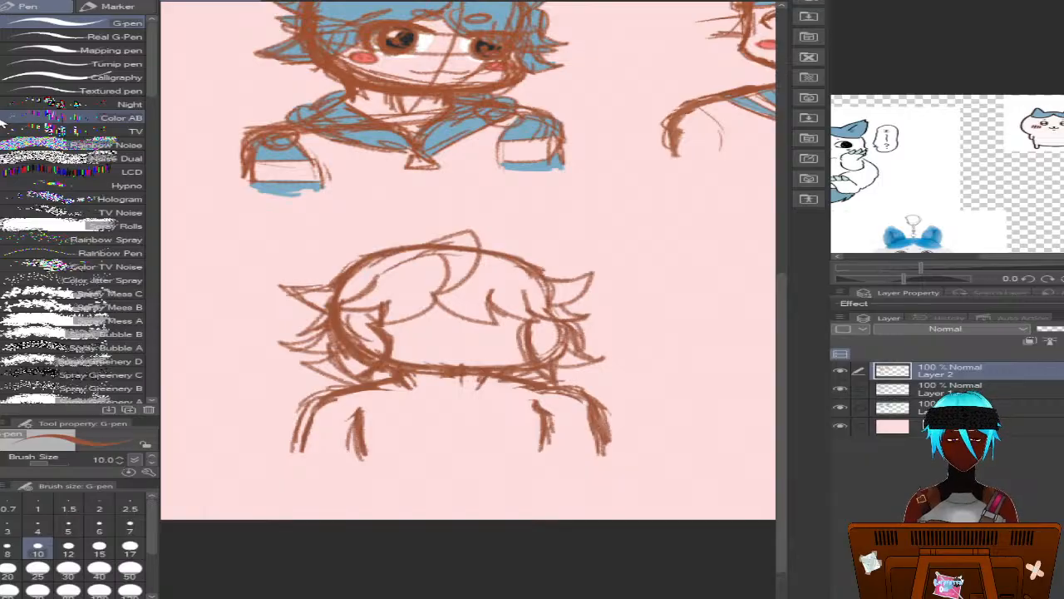
pyautogui.press('p')
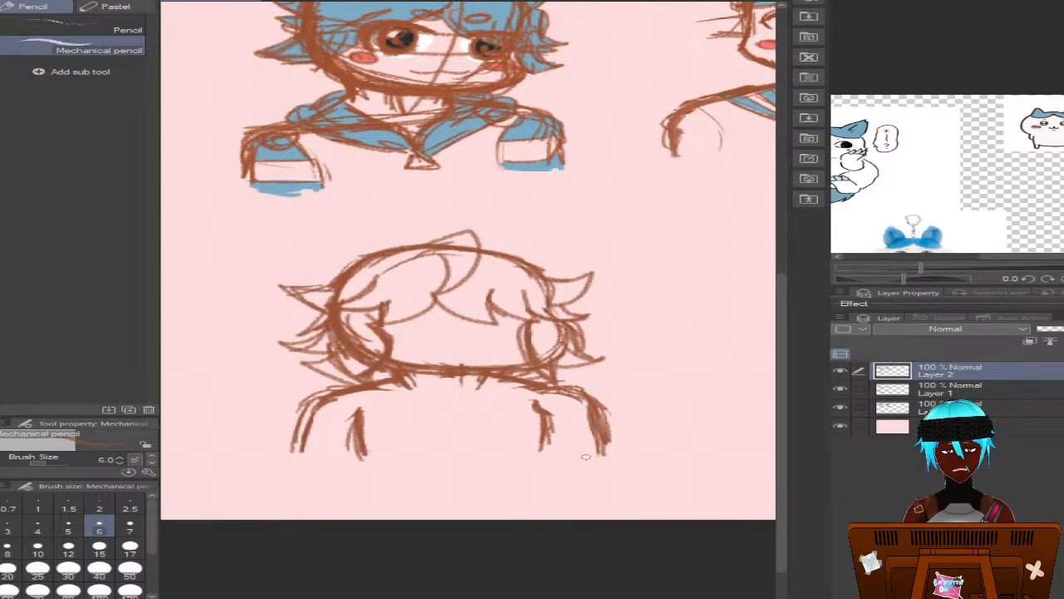
pyautogui.scroll(-2, 583, 452)
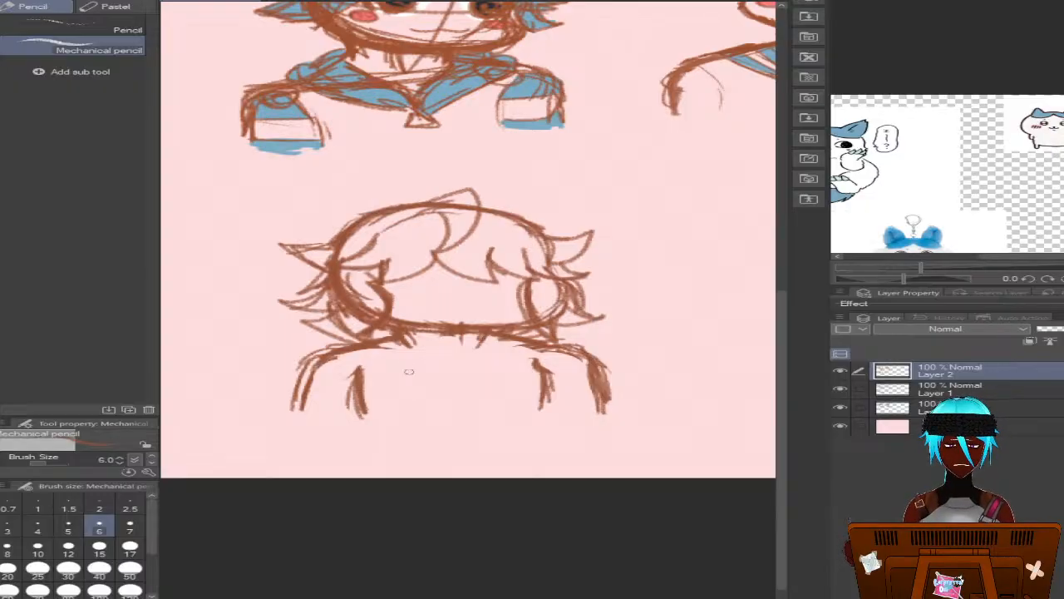
pyautogui.moveTo(391, 343)
pyautogui.mouseDown()
pyautogui.moveTo(364, 370)
pyautogui.moveTo(363, 343)
pyautogui.moveTo(432, 378)
pyautogui.moveTo(412, 375)
pyautogui.moveTo(519, 377)
pyautogui.mouseUp()
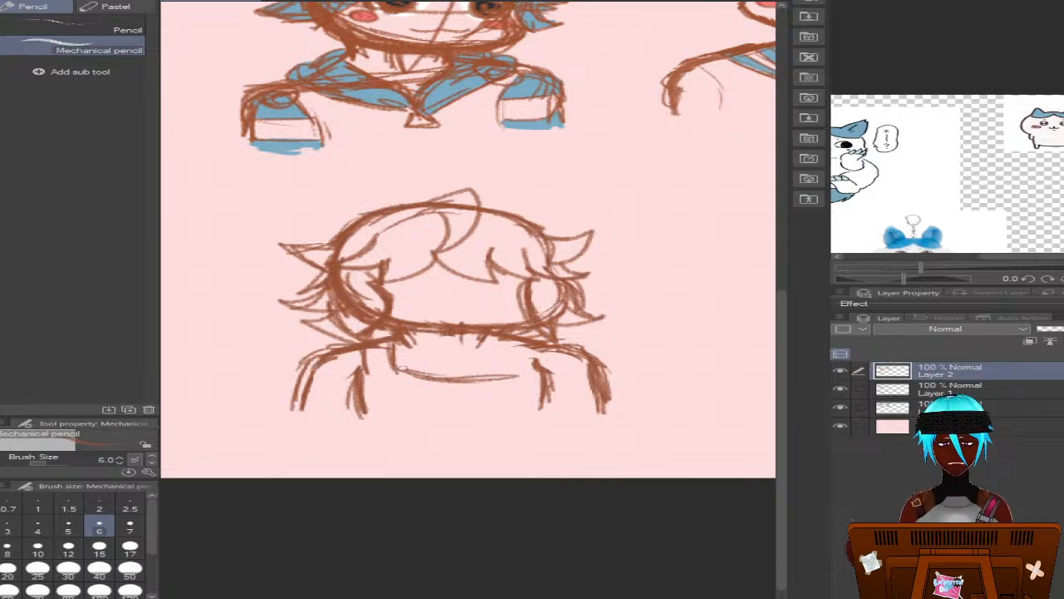
pyautogui.moveTo(400, 369); pyautogui.dragTo(466, 376)
pyautogui.moveTo(515, 347)
pyautogui.mouseDown()
pyautogui.moveTo(511, 373)
pyautogui.moveTo(514, 338)
pyautogui.moveTo(507, 364)
pyautogui.moveTo(521, 339)
pyautogui.moveTo(534, 361)
pyautogui.mouseUp()
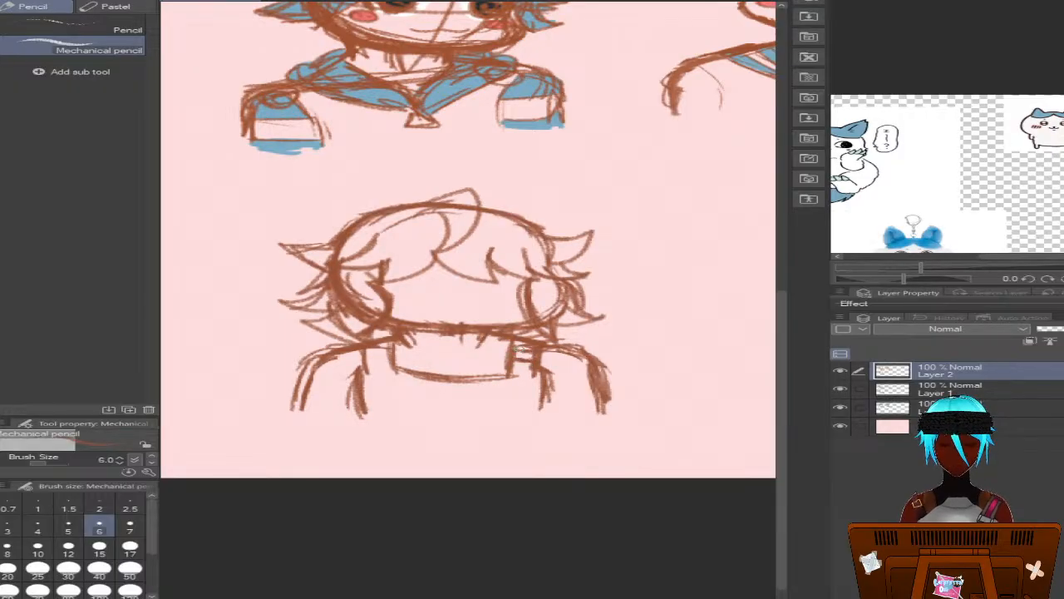
pyautogui.moveTo(511, 370)
pyautogui.mouseDown()
pyautogui.moveTo(434, 379)
pyautogui.moveTo(363, 355)
pyautogui.moveTo(366, 346)
pyautogui.mouseUp()
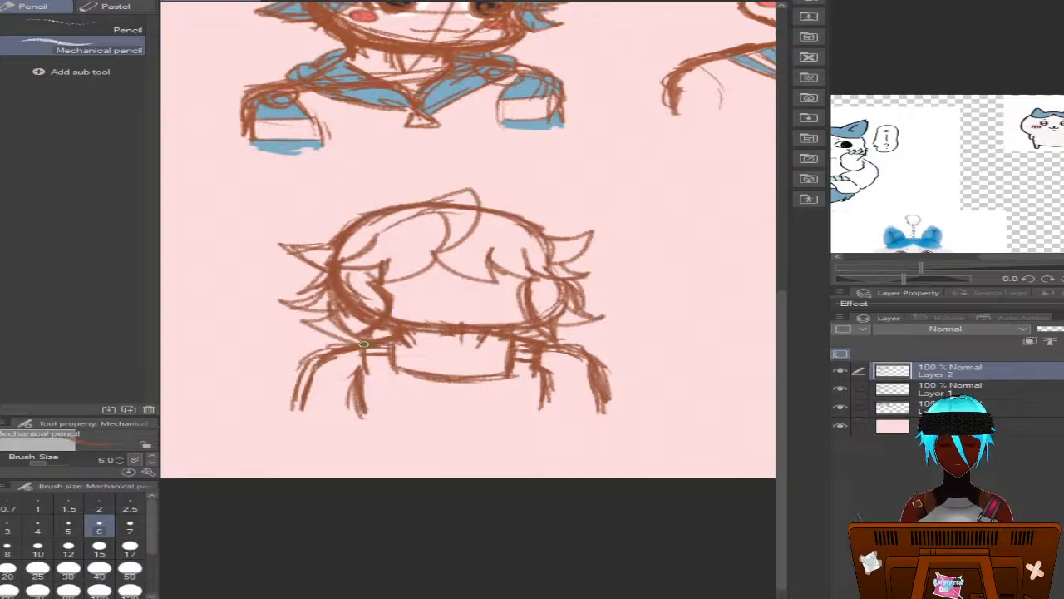
# Sketch an open rectangular panel across the lower chest and a V-shaped neckline under the chin
pyautogui.moveTo(419, 392)
pyautogui.mouseDown()
pyautogui.moveTo(405, 392)
pyautogui.moveTo(499, 392)
pyautogui.moveTo(432, 395)
pyautogui.moveTo(400, 411)
pyautogui.moveTo(399, 398)
pyautogui.moveTo(507, 404)
pyautogui.moveTo(499, 399)
pyautogui.moveTo(504, 409)
pyautogui.mouseUp()
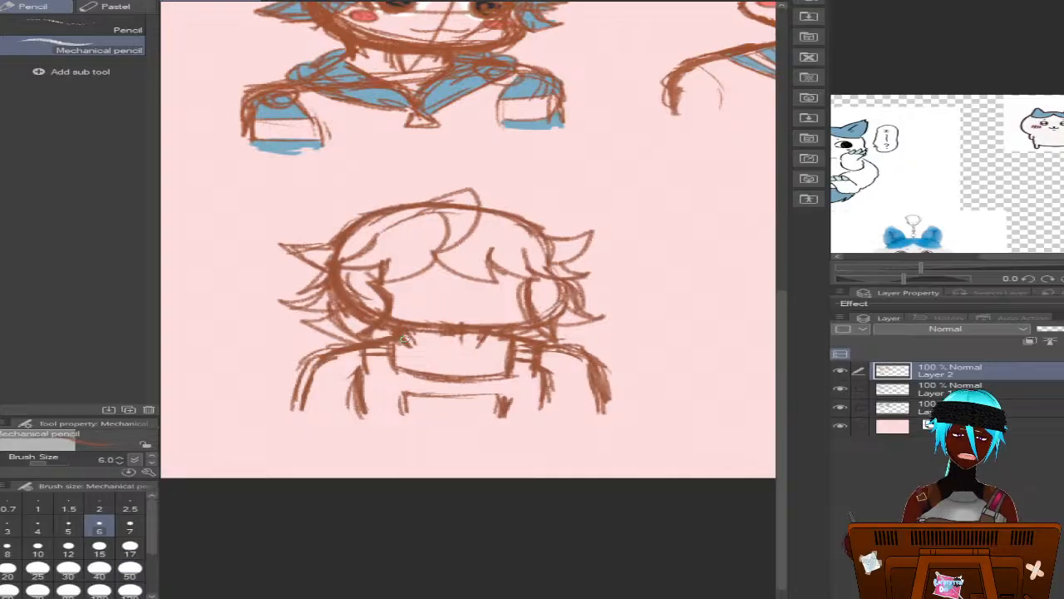
pyautogui.moveTo(406, 334)
pyautogui.mouseDown()
pyautogui.moveTo(454, 364)
pyautogui.moveTo(492, 342)
pyautogui.moveTo(418, 363)
pyautogui.moveTo(486, 355)
pyautogui.moveTo(503, 341)
pyautogui.moveTo(428, 368)
pyautogui.mouseUp()
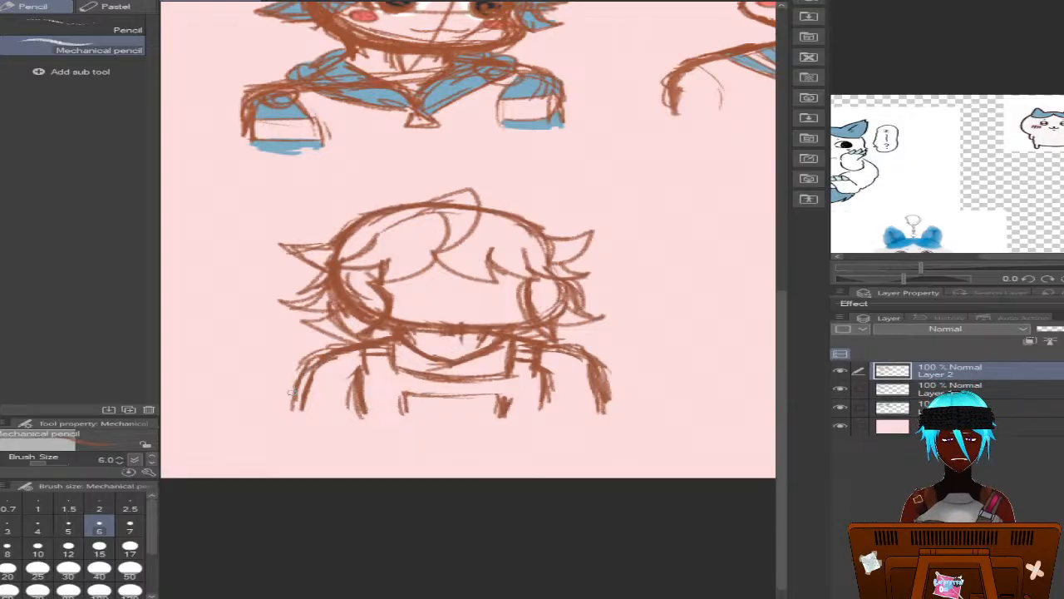
# Try flared outer cuffs and slanted stripe lines on both sleeves of the new bust
pyautogui.moveTo(291, 389); pyautogui.dragTo(271, 405)
pyautogui.moveTo(271, 405)
pyautogui.mouseDown()
pyautogui.moveTo(313, 414)
pyautogui.moveTo(300, 381)
pyautogui.moveTo(320, 357)
pyautogui.mouseUp()
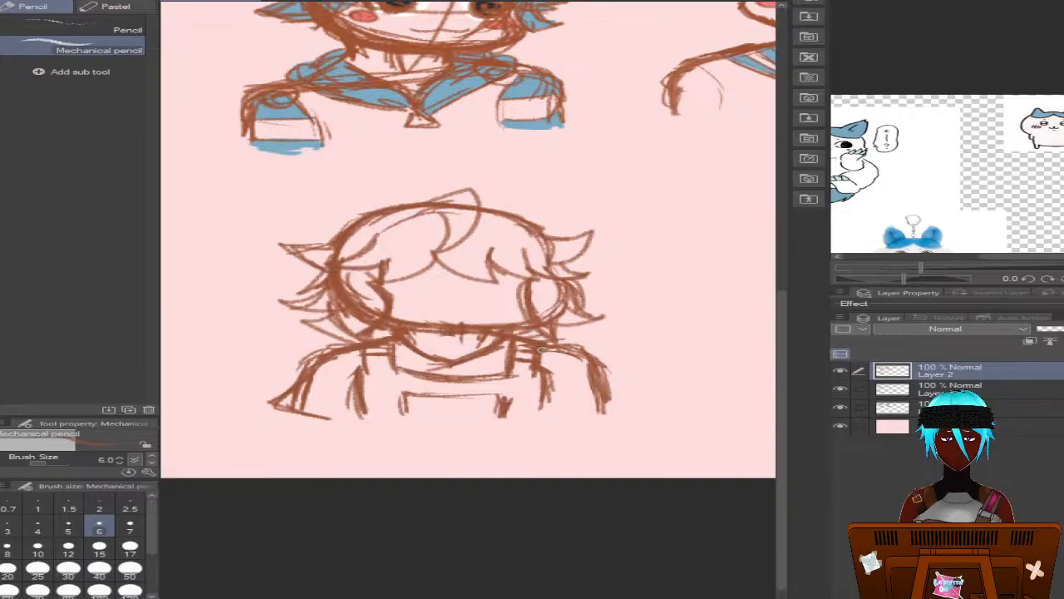
pyautogui.moveTo(541, 350)
pyautogui.mouseDown()
pyautogui.moveTo(583, 355)
pyautogui.moveTo(624, 410)
pyautogui.moveTo(612, 415)
pyautogui.mouseUp()
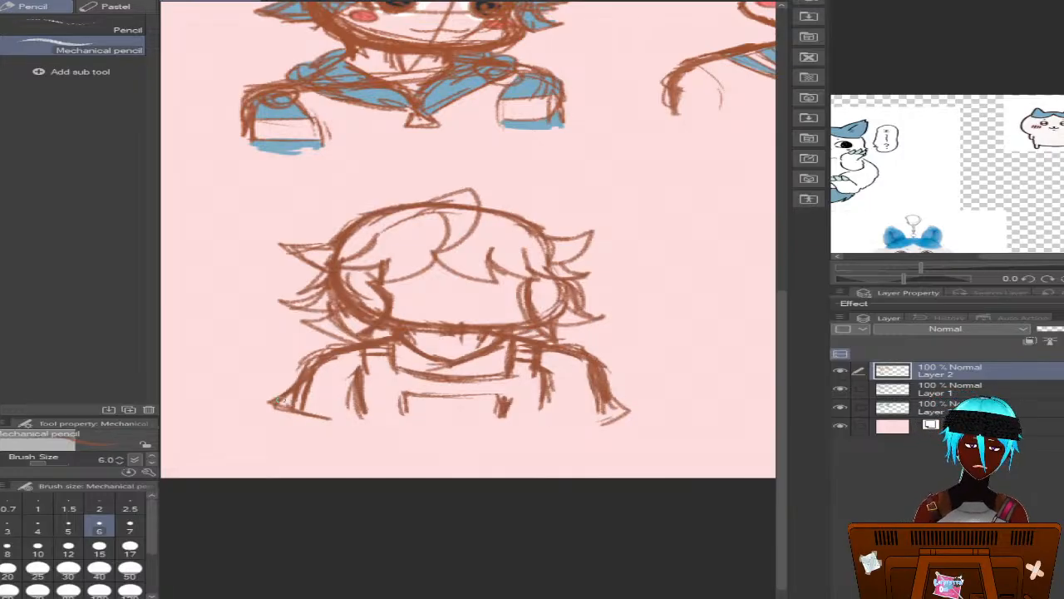
pyautogui.moveTo(290, 394)
pyautogui.mouseDown()
pyautogui.moveTo(381, 410)
pyautogui.moveTo(304, 381)
pyautogui.moveTo(357, 393)
pyautogui.moveTo(312, 369)
pyautogui.moveTo(341, 368)
pyautogui.mouseUp()
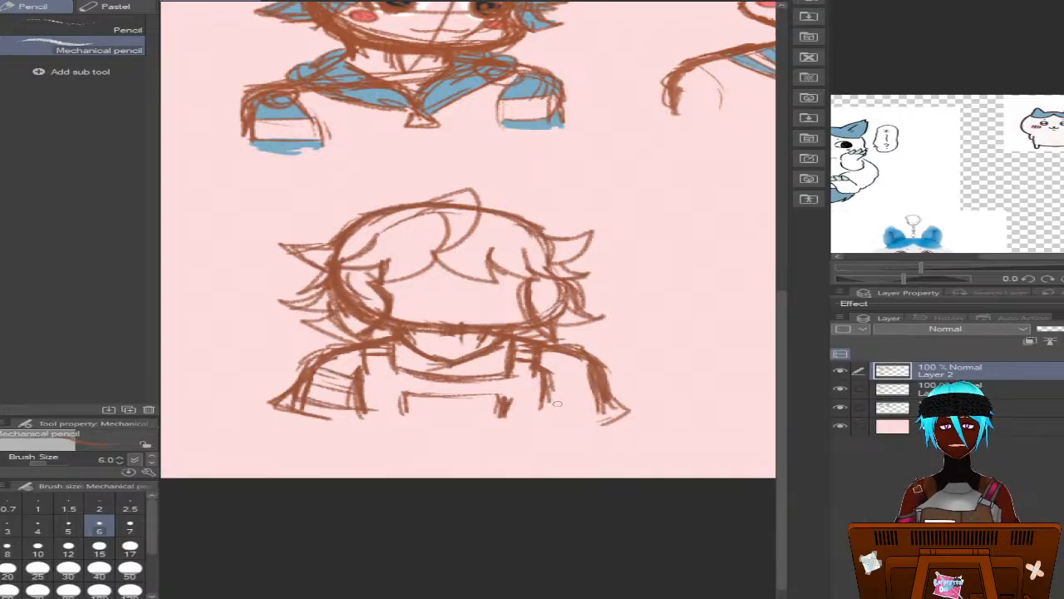
pyautogui.moveTo(545, 389)
pyautogui.mouseDown()
pyautogui.moveTo(548, 426)
pyautogui.moveTo(588, 411)
pyautogui.moveTo(589, 366)
pyautogui.mouseUp()
pyautogui.moveTo(588, 371); pyautogui.dragTo(537, 376)
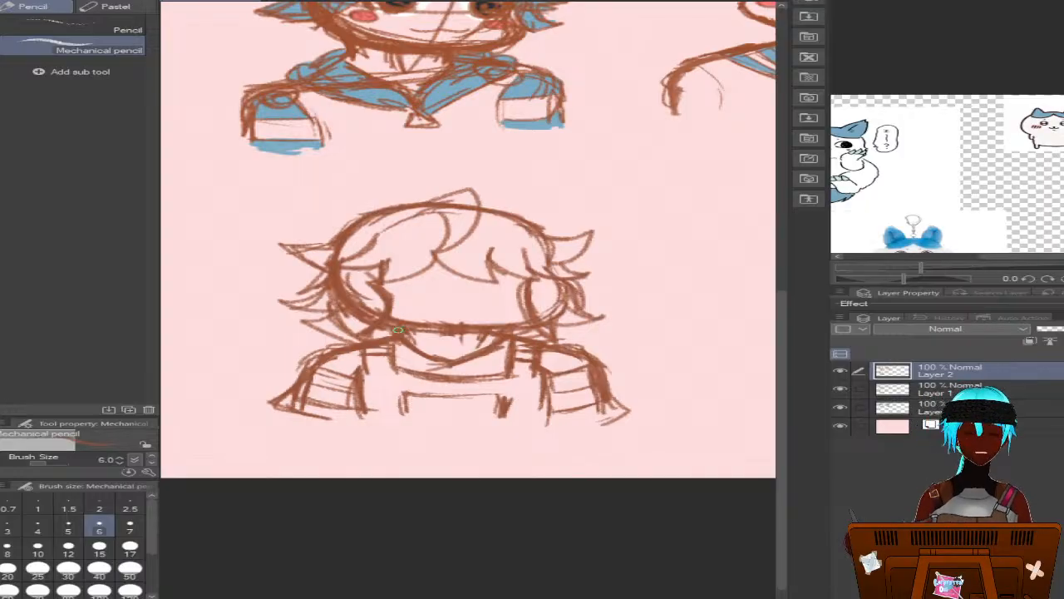
pyautogui.press('b')
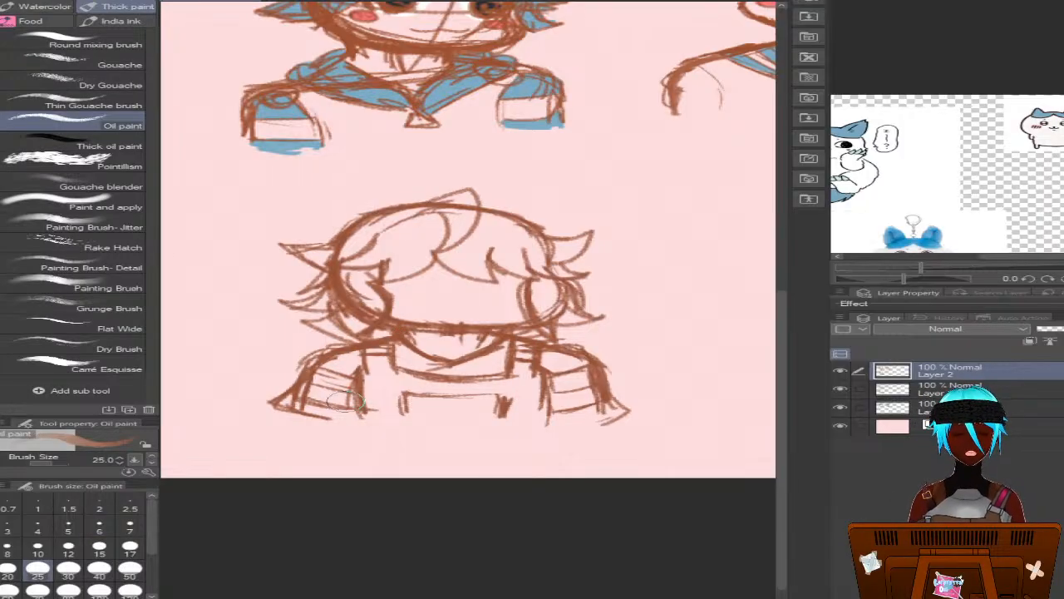
pyautogui.moveTo(264, 381); pyautogui.dragTo(256, 390)
pyautogui.hotkey('ctrl', 'z')
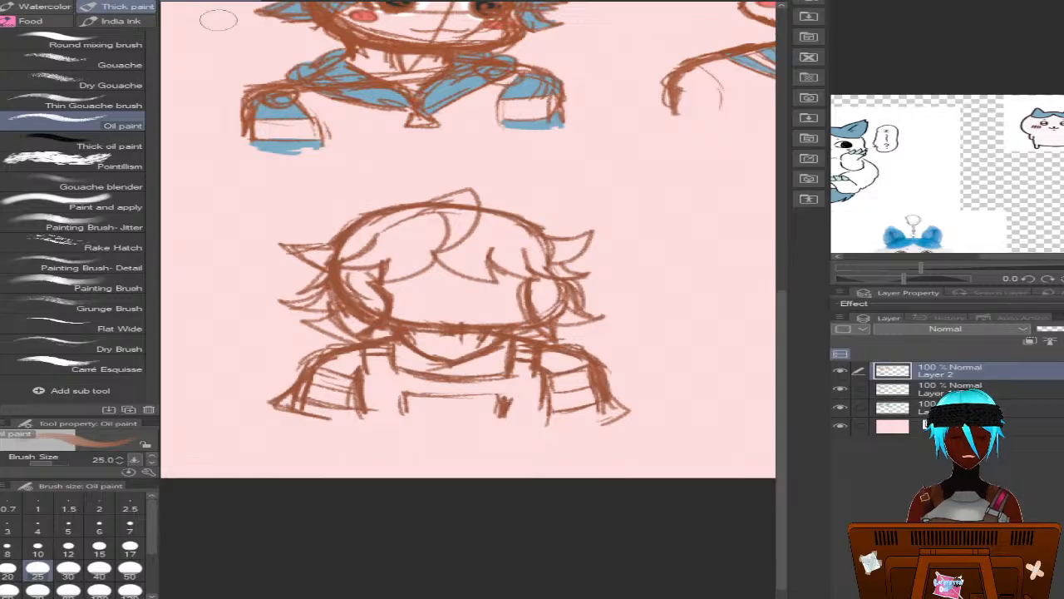
# Erase the flared cuffs and slanted stripes from both sleeves with the Hard eraser at size 17
pyautogui.press('e')
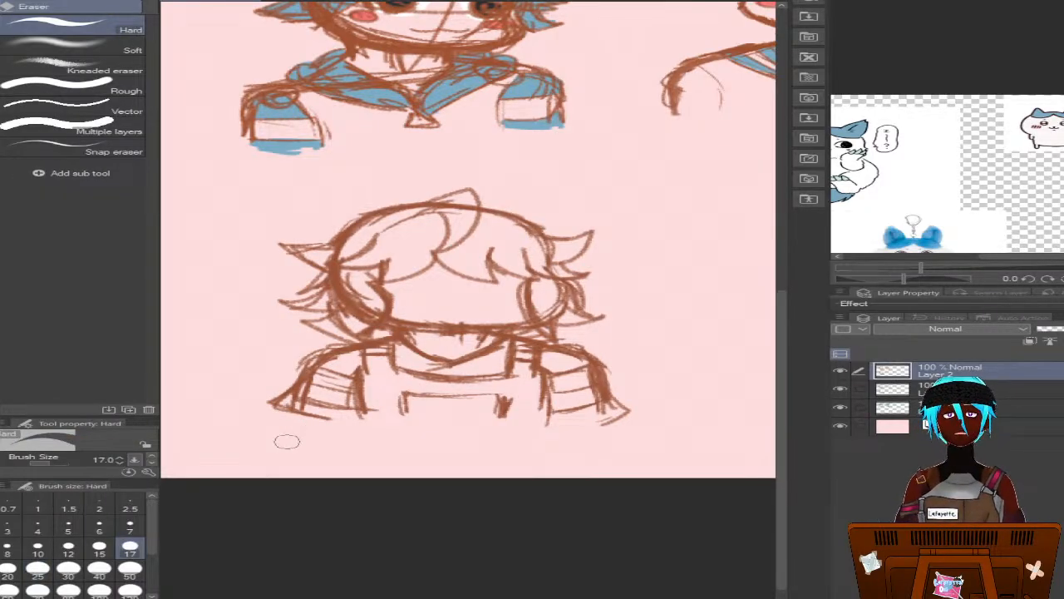
pyautogui.moveTo(287, 441)
pyautogui.mouseDown()
pyautogui.moveTo(295, 404)
pyautogui.moveTo(279, 390)
pyautogui.moveTo(276, 417)
pyautogui.moveTo(283, 389)
pyautogui.moveTo(280, 422)
pyautogui.mouseUp()
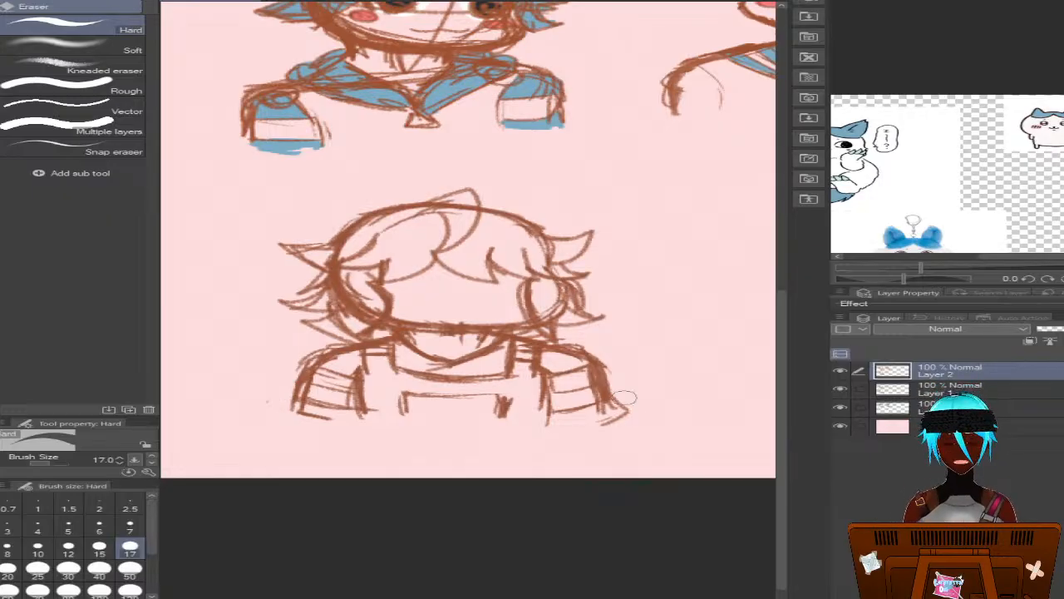
pyautogui.moveTo(625, 397)
pyautogui.mouseDown()
pyautogui.moveTo(624, 435)
pyautogui.moveTo(621, 400)
pyautogui.moveTo(595, 449)
pyautogui.mouseUp()
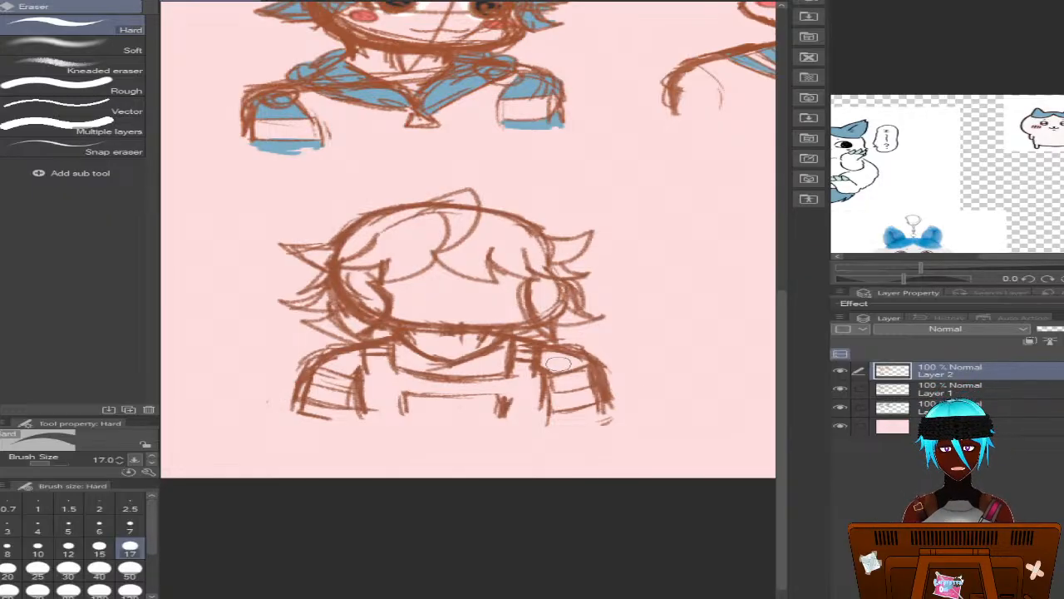
pyautogui.moveTo(558, 363)
pyautogui.mouseDown()
pyautogui.moveTo(572, 416)
pyautogui.moveTo(563, 367)
pyautogui.moveTo(566, 406)
pyautogui.moveTo(583, 413)
pyautogui.moveTo(580, 364)
pyautogui.mouseUp()
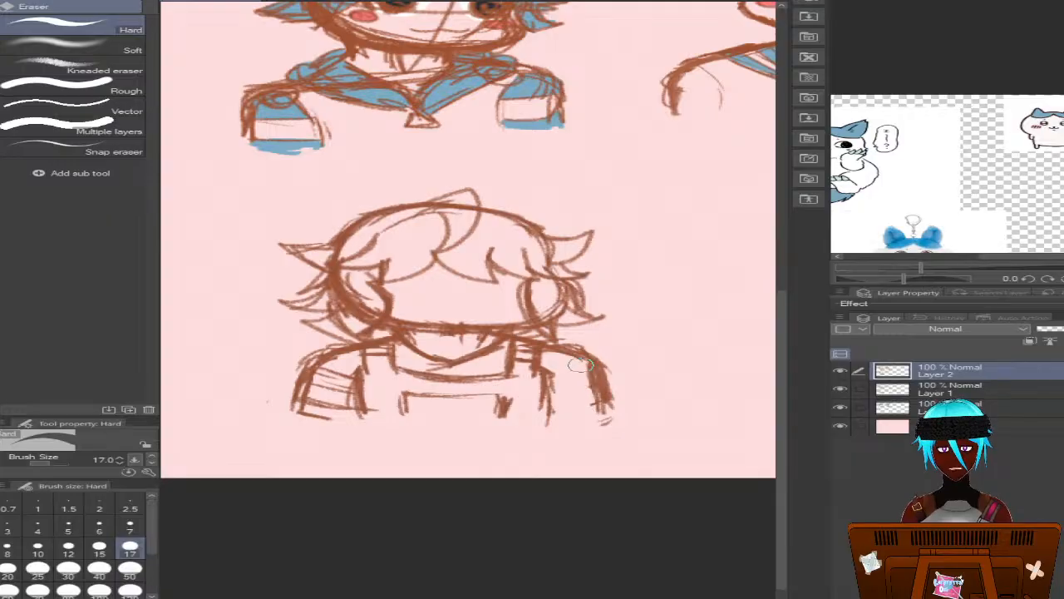
pyautogui.moveTo(591, 406); pyautogui.dragTo(622, 425)
pyautogui.moveTo(316, 370)
pyautogui.mouseDown()
pyautogui.moveTo(323, 402)
pyautogui.moveTo(339, 371)
pyautogui.moveTo(308, 414)
pyautogui.moveTo(350, 372)
pyautogui.mouseUp()
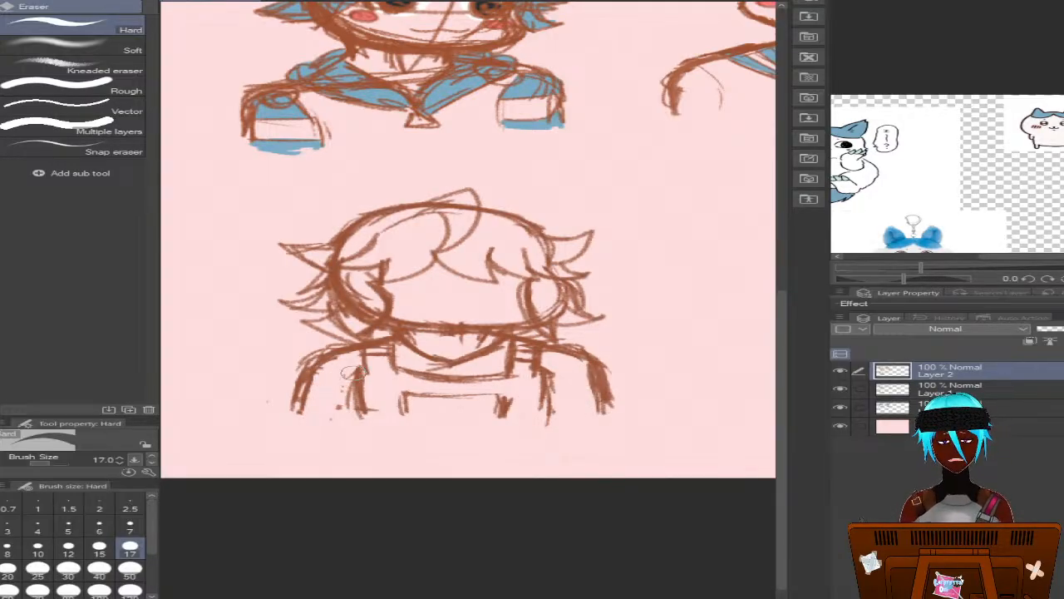
# Reinforce and extend the outer lines of both sleeves downward using the Mechanical pencil at size 6
pyautogui.press('p')
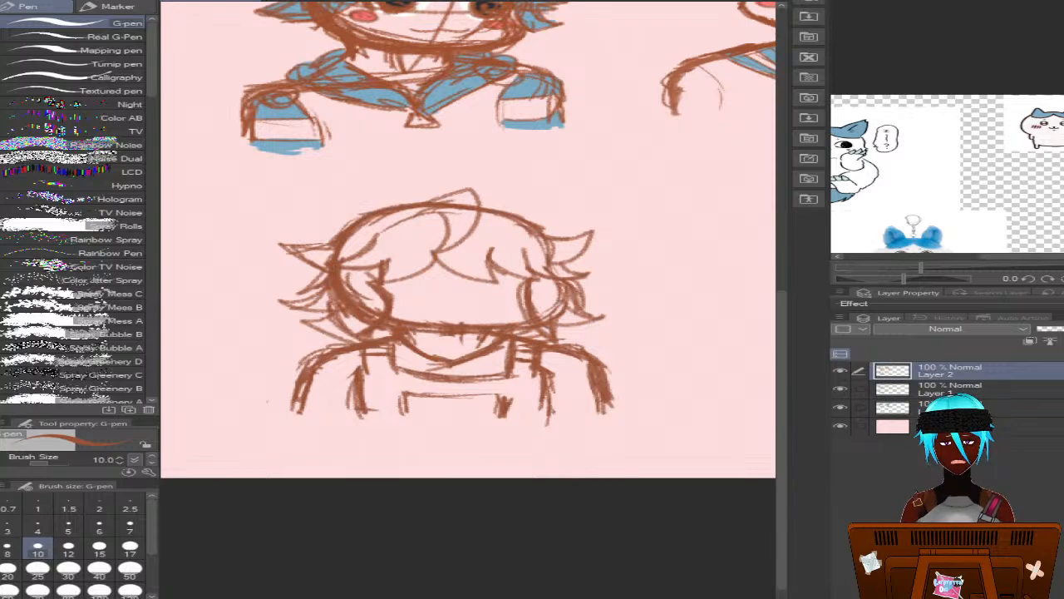
pyautogui.press('p')
pyautogui.moveTo(329, 371)
pyautogui.mouseDown()
pyautogui.moveTo(319, 405)
pyautogui.moveTo(295, 419)
pyautogui.mouseUp()
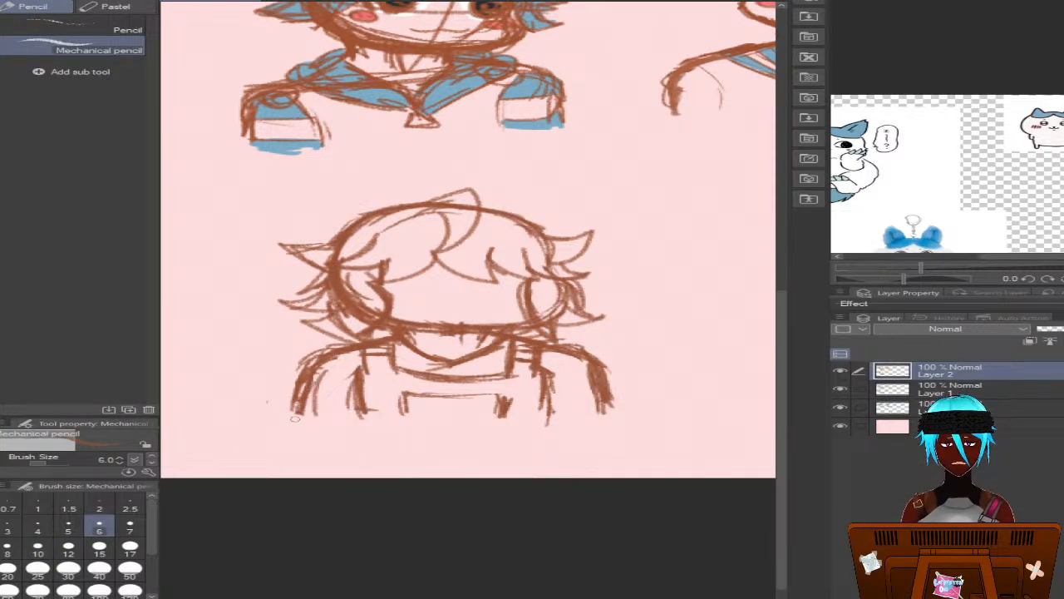
pyautogui.moveTo(619, 390); pyautogui.dragTo(609, 420)
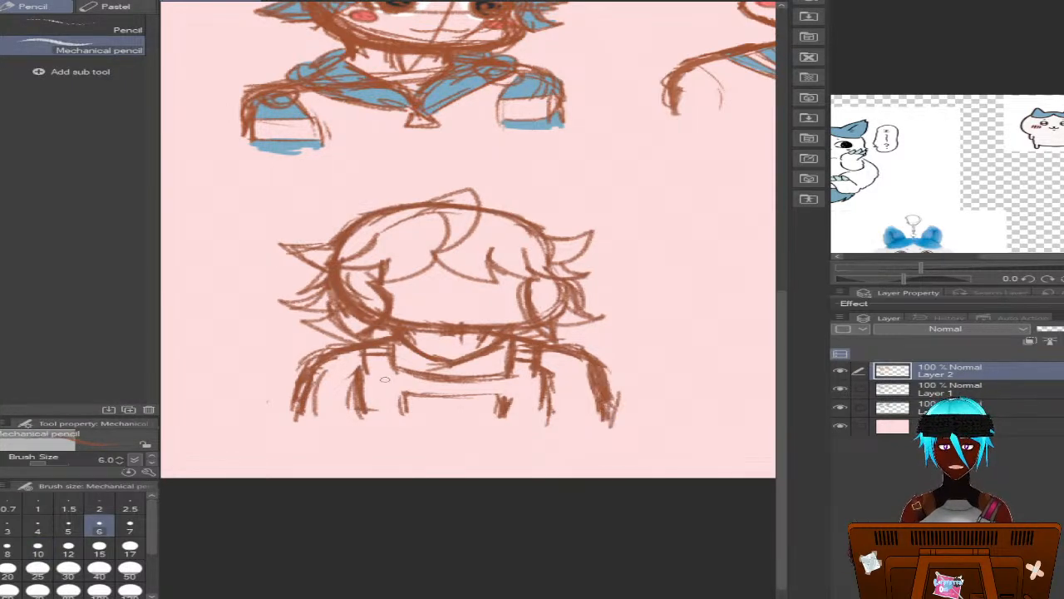
# Sketch two near-horizontal stripe lines and a hem line across each sleeve of the new bust
pyautogui.moveTo(321, 369); pyautogui.dragTo(371, 377)
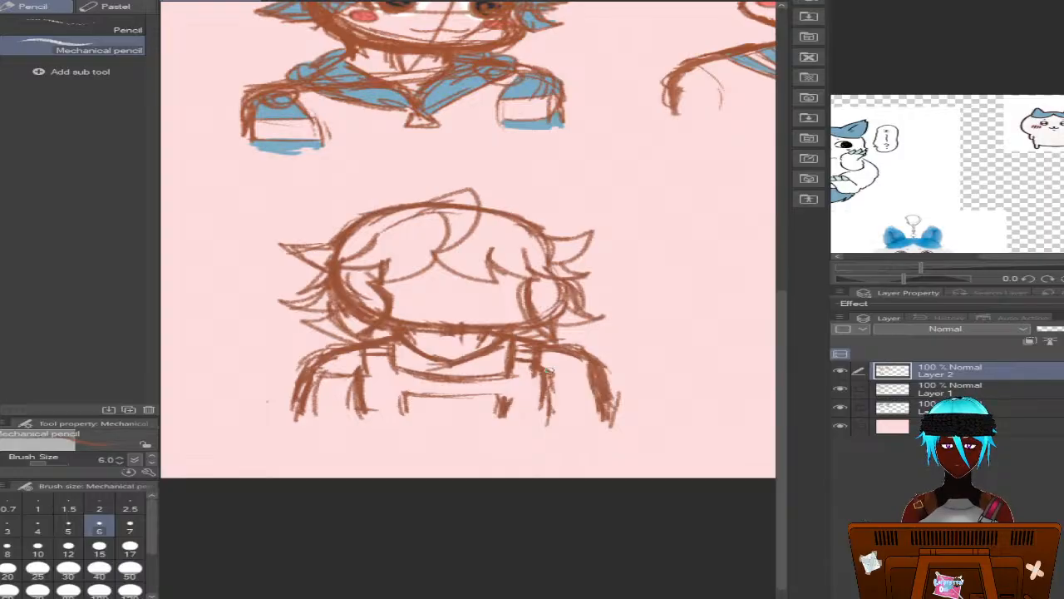
pyautogui.moveTo(549, 372); pyautogui.dragTo(586, 374)
pyautogui.moveTo(305, 396)
pyautogui.mouseDown()
pyautogui.moveTo(353, 395)
pyautogui.moveTo(316, 396)
pyautogui.mouseUp()
pyautogui.moveTo(549, 392); pyautogui.dragTo(576, 398)
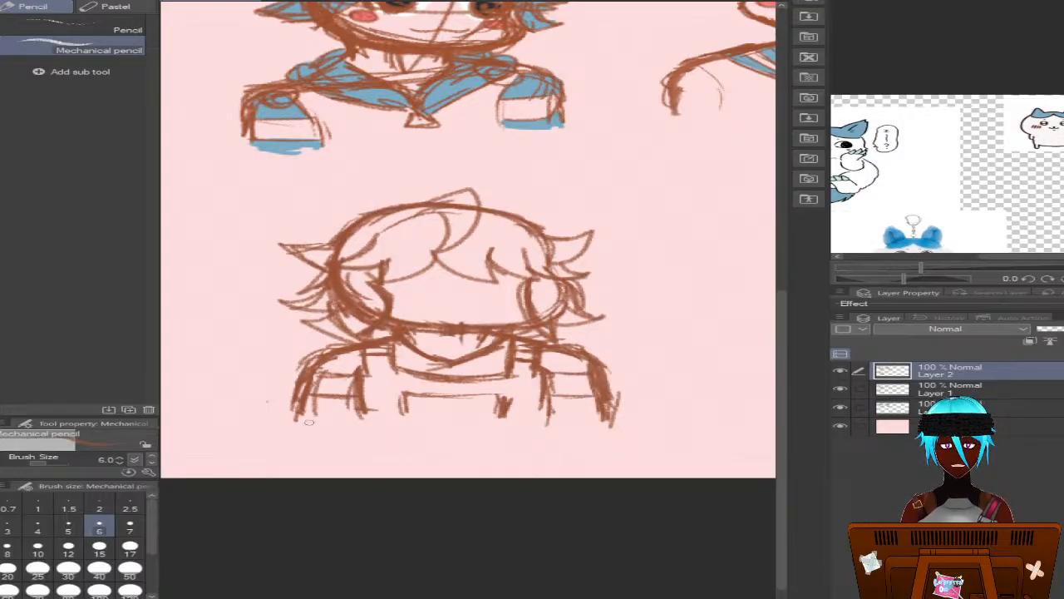
pyautogui.moveTo(293, 412); pyautogui.dragTo(338, 416)
pyautogui.moveTo(550, 410); pyautogui.dragTo(589, 411)
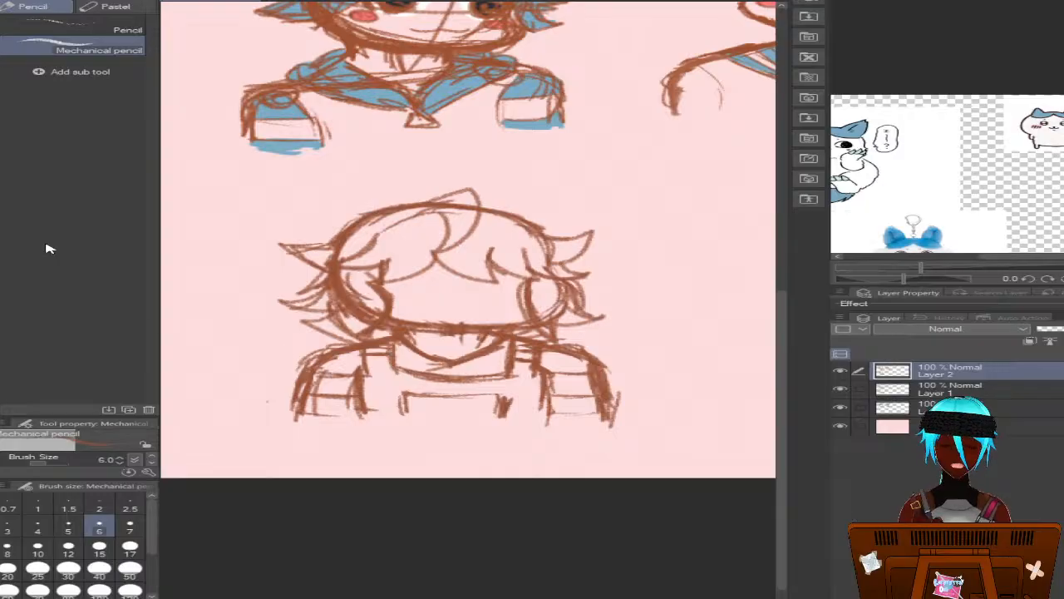
# Erase the pointed tip of the V neckline into a rounder curve with the Hard eraser at size 17, then return to the Mechanical pencil
pyautogui.press('e')
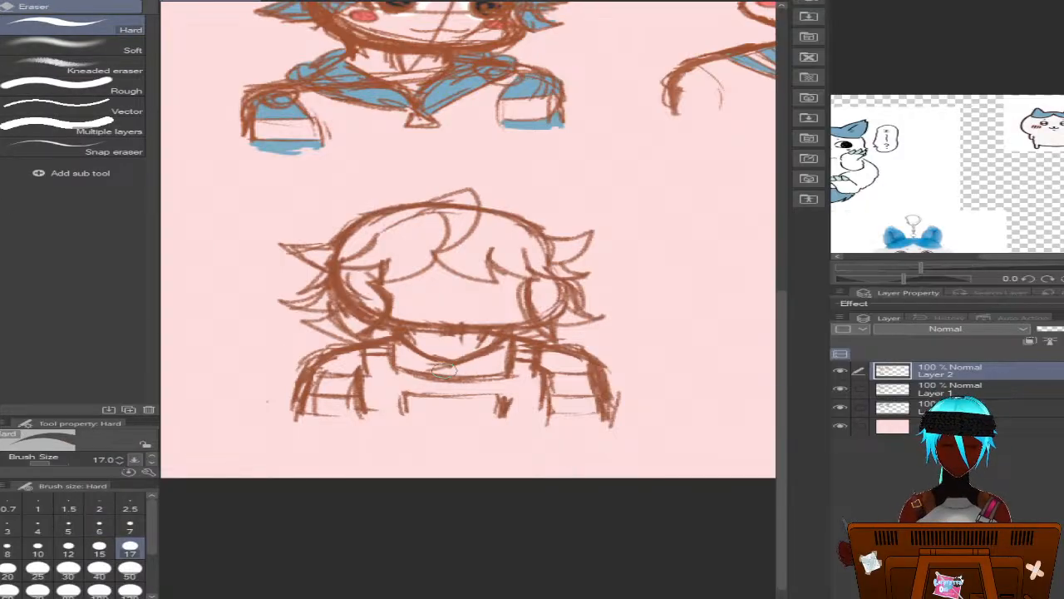
pyautogui.moveTo(439, 368)
pyautogui.mouseDown()
pyautogui.moveTo(420, 368)
pyautogui.moveTo(467, 367)
pyautogui.moveTo(429, 368)
pyautogui.mouseUp()
pyautogui.press('p')
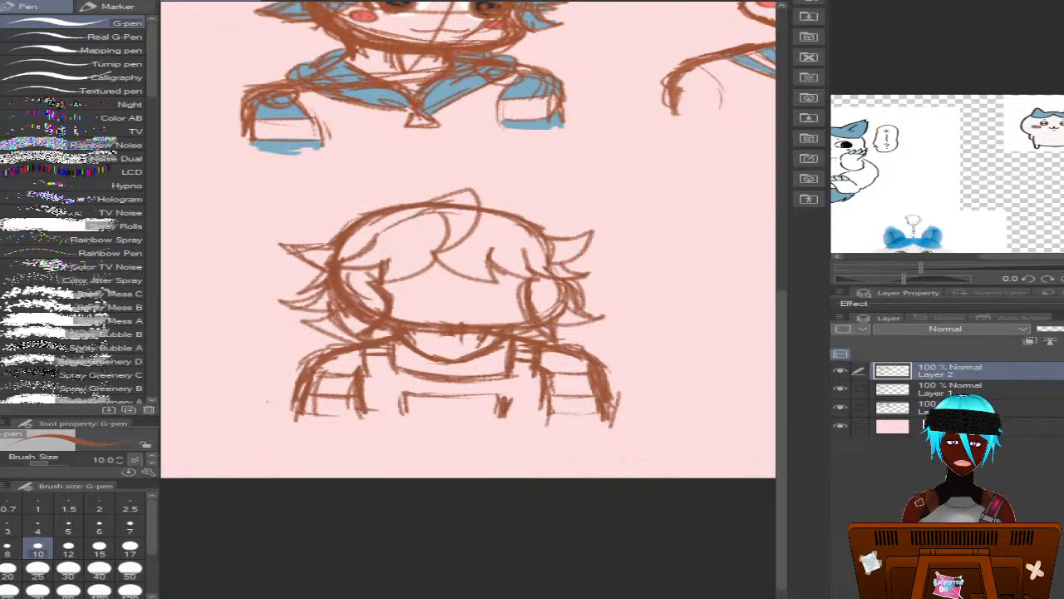
pyautogui.press('p')
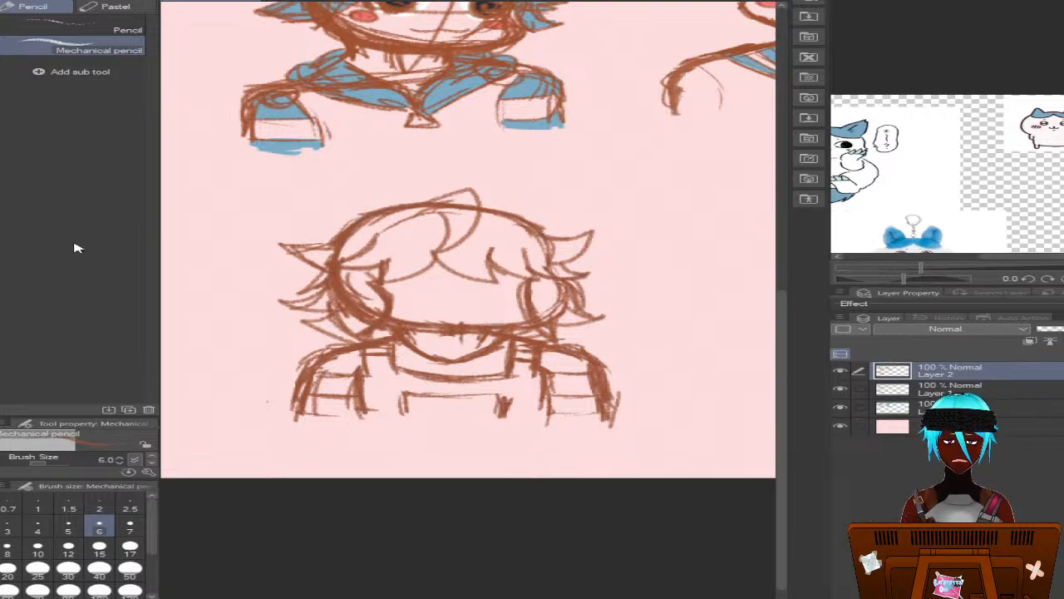
# On Layer 1, erase the head construction curves inside both side locks with the Hard eraser at size 17, then reselect the Mechanical pencil
pyautogui.press('e')
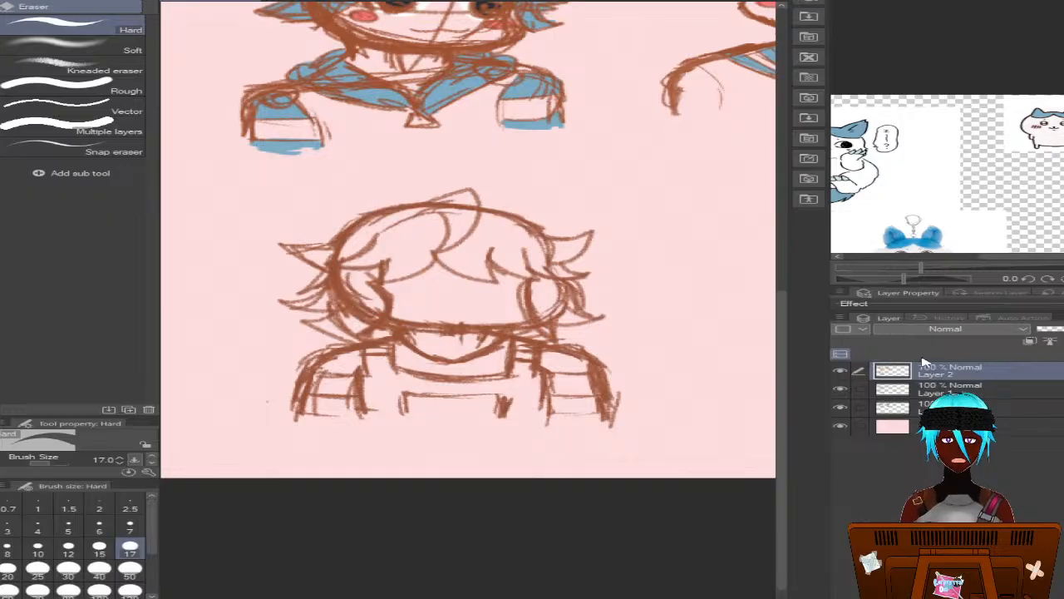
pyautogui.hotkey('alt', '[')
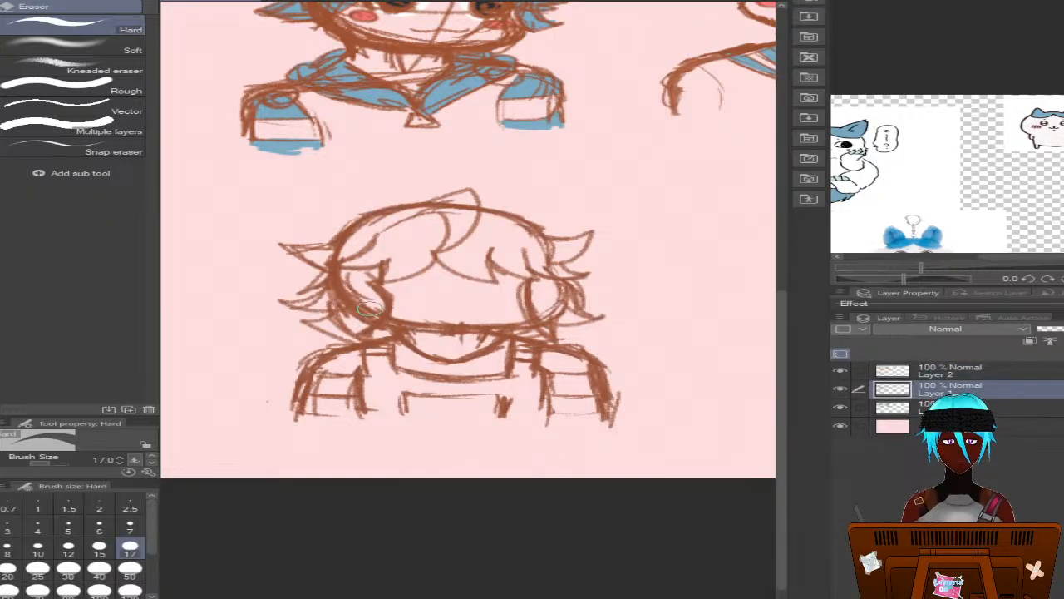
pyautogui.moveTo(366, 307)
pyautogui.mouseDown()
pyautogui.moveTo(351, 288)
pyautogui.moveTo(361, 312)
pyautogui.moveTo(352, 316)
pyautogui.moveTo(362, 306)
pyautogui.moveTo(344, 294)
pyautogui.moveTo(350, 311)
pyautogui.moveTo(326, 303)
pyautogui.moveTo(399, 316)
pyautogui.mouseUp()
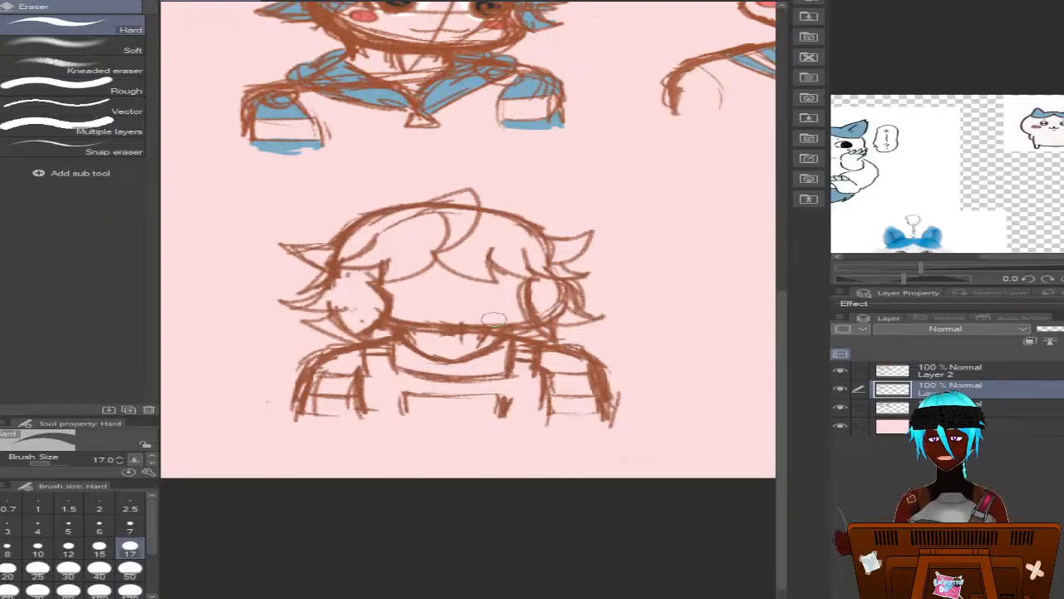
pyautogui.moveTo(558, 301)
pyautogui.mouseDown()
pyautogui.moveTo(548, 296)
pyautogui.moveTo(549, 314)
pyautogui.moveTo(541, 309)
pyautogui.mouseUp()
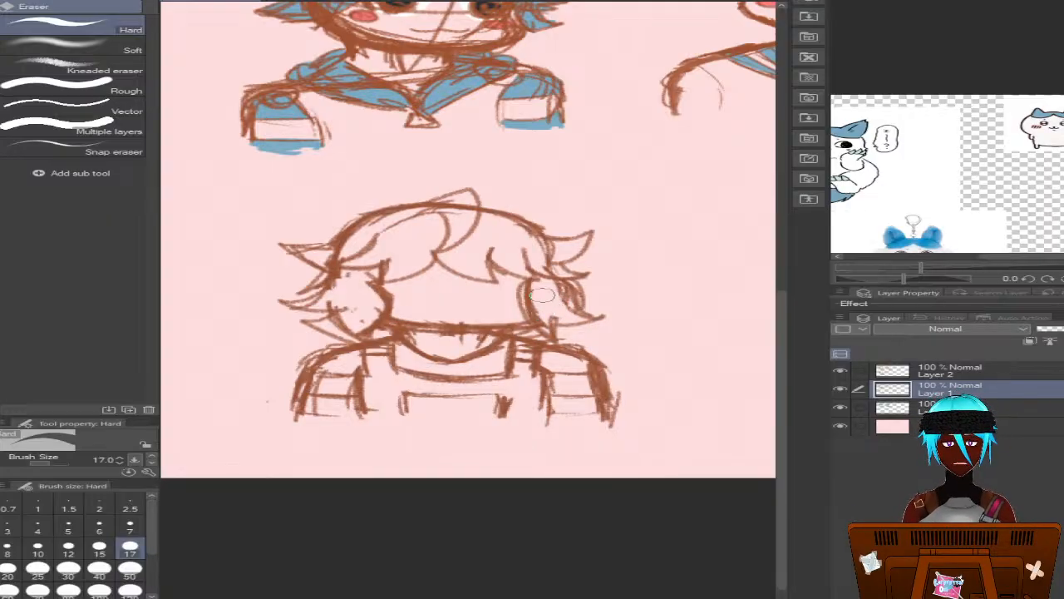
pyautogui.press('p')
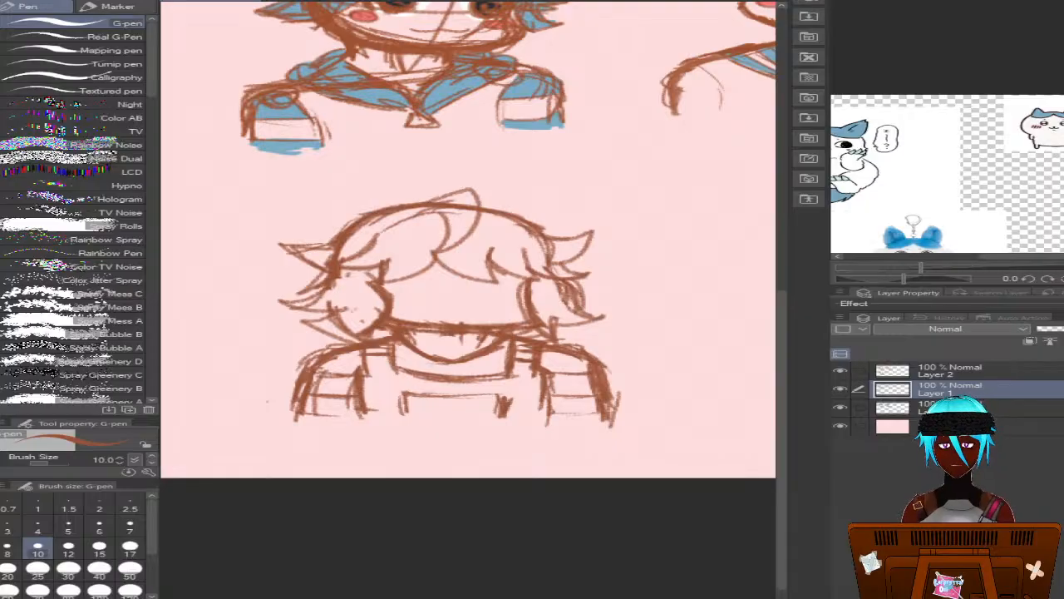
pyautogui.press('p')
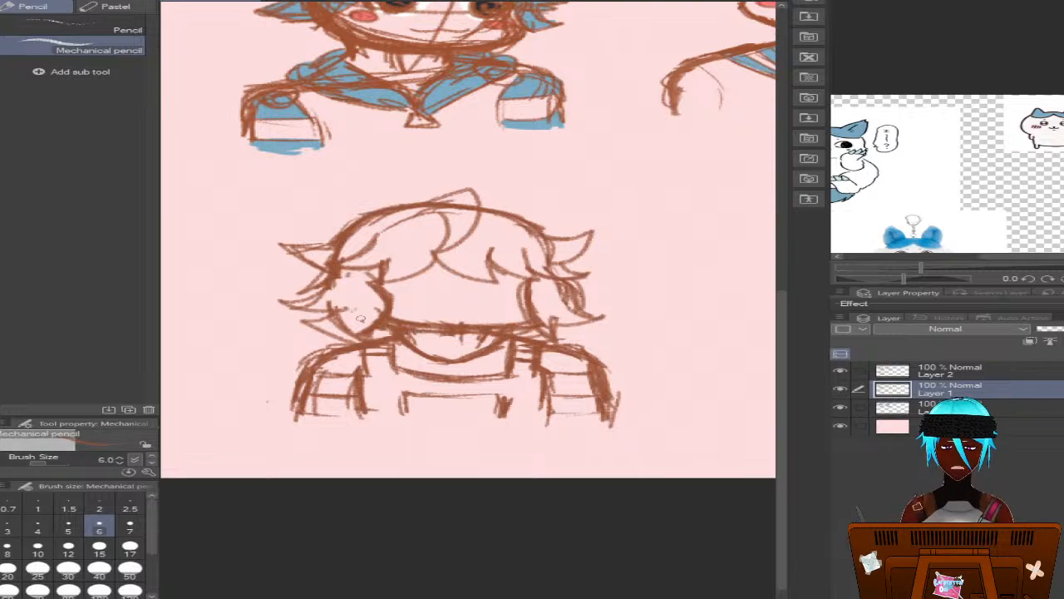
# Sketch face guidelines across the third bust's head on Layer 1: a doubled vertical centre line and two horizontal eye lines
pyautogui.moveTo(361, 319)
pyautogui.mouseDown()
pyautogui.moveTo(432, 330)
pyautogui.moveTo(526, 322)
pyautogui.moveTo(466, 339)
pyautogui.mouseUp()
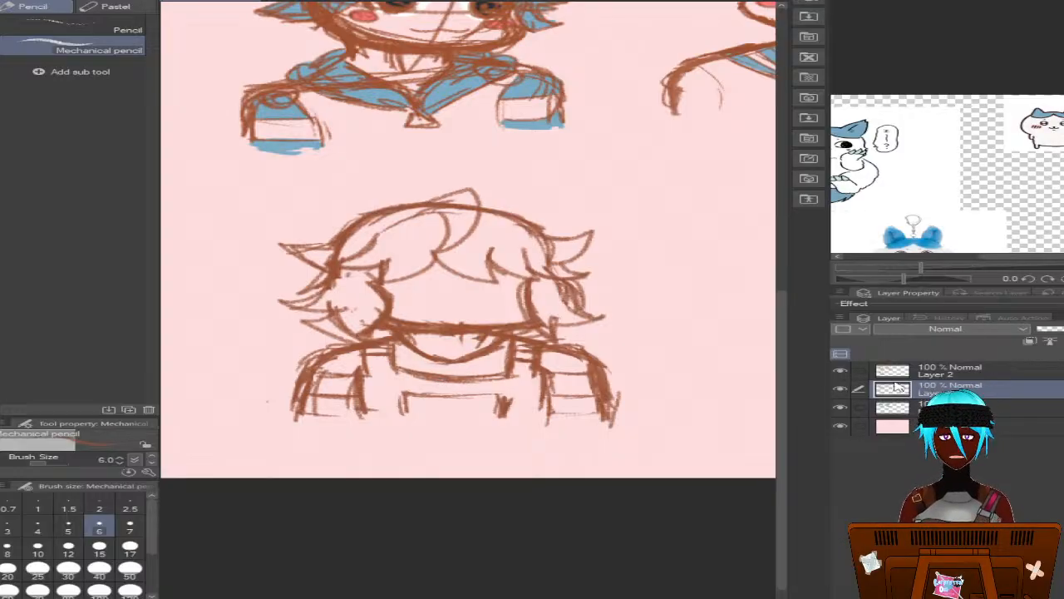
pyautogui.moveTo(462, 209)
pyautogui.mouseDown()
pyautogui.moveTo(467, 307)
pyautogui.moveTo(450, 324)
pyautogui.mouseUp()
pyautogui.moveTo(461, 259); pyautogui.dragTo(453, 356)
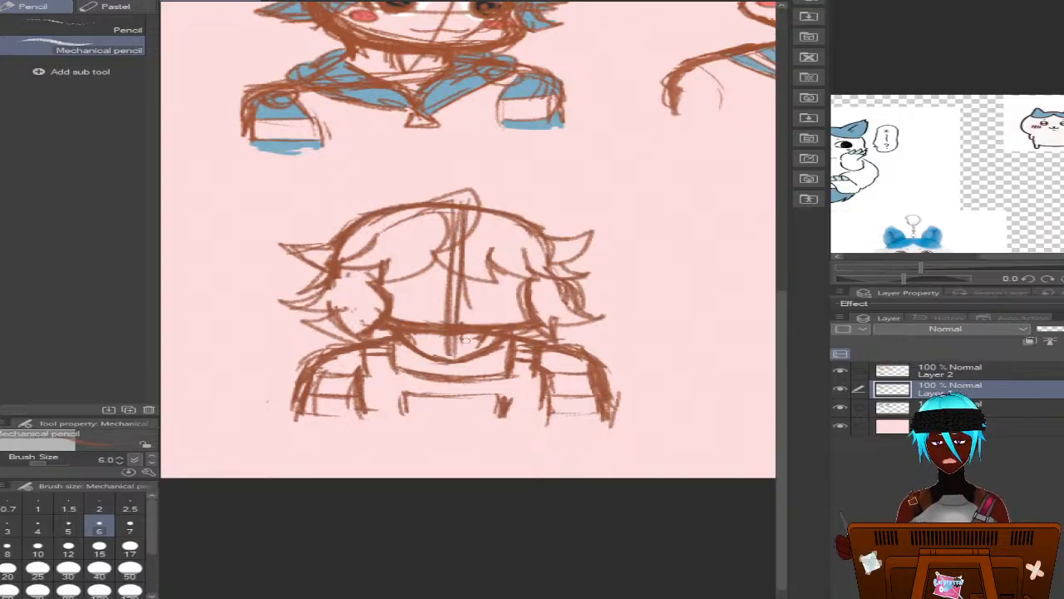
pyautogui.moveTo(464, 276)
pyautogui.mouseDown()
pyautogui.moveTo(582, 271)
pyautogui.moveTo(303, 281)
pyautogui.mouseUp()
pyautogui.moveTo(384, 274); pyautogui.dragTo(509, 276)
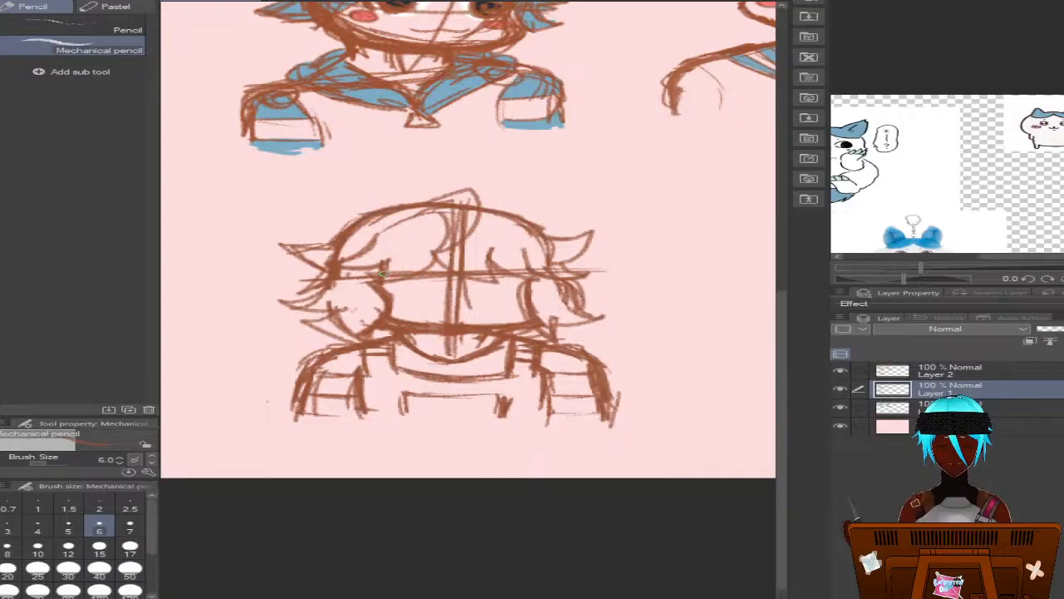
pyautogui.moveTo(384, 274); pyautogui.dragTo(288, 277)
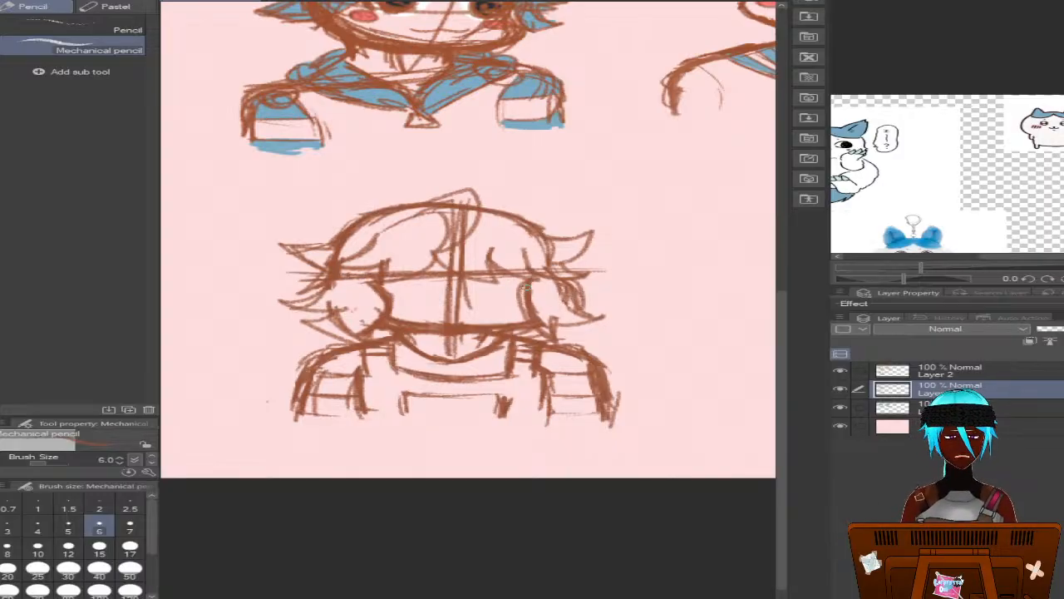
pyautogui.moveTo(525, 287); pyautogui.dragTo(275, 296)
pyautogui.moveTo(379, 295); pyautogui.dragTo(278, 298)
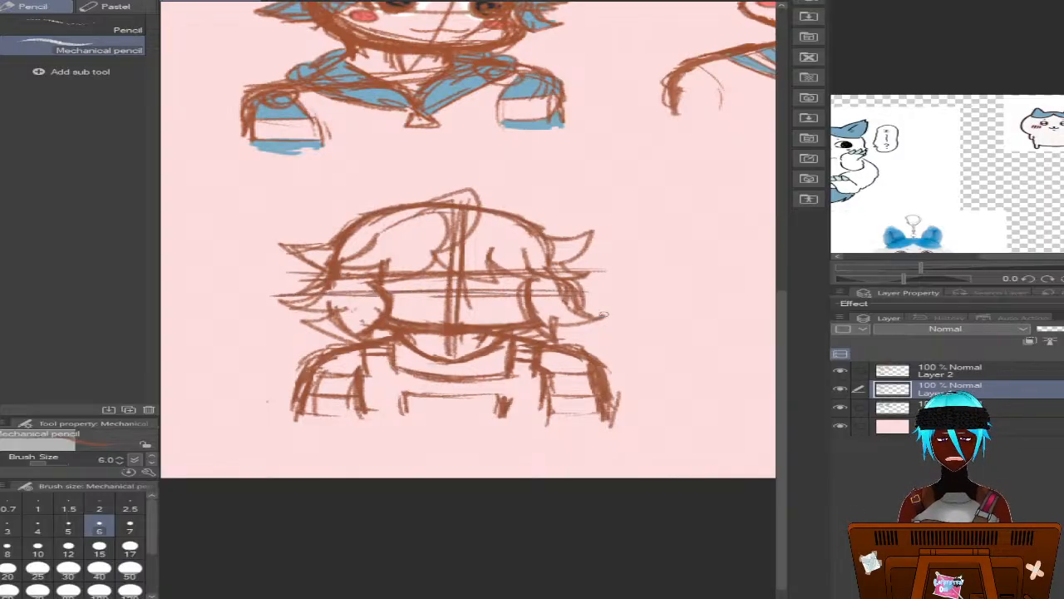
# Make Layer 2 the drawing layer for the third bust, with the Mechanical pencil at size 6
pyautogui.click(940, 368)
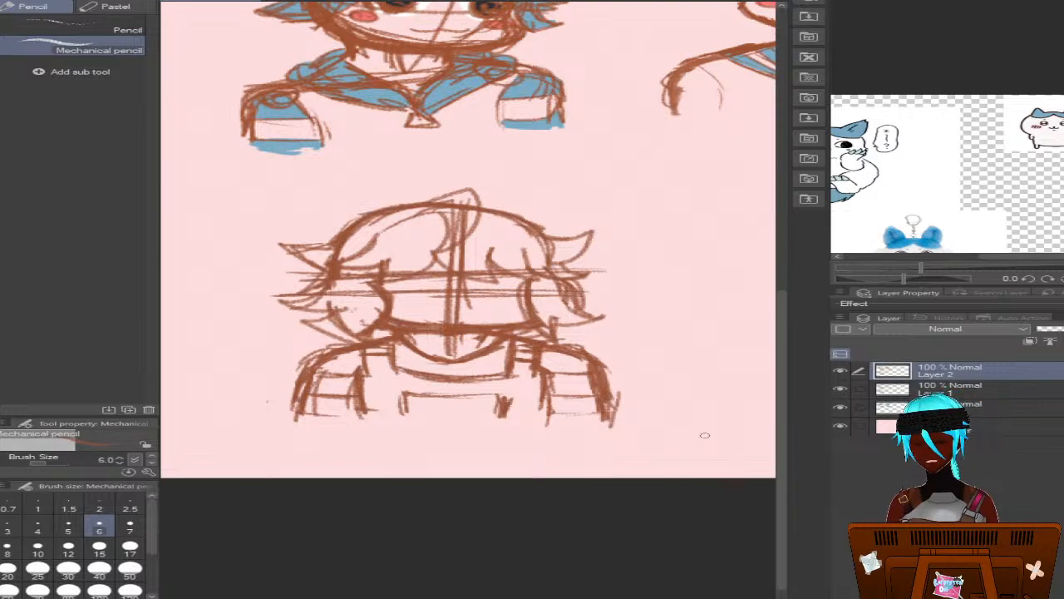
pyautogui.press('p')
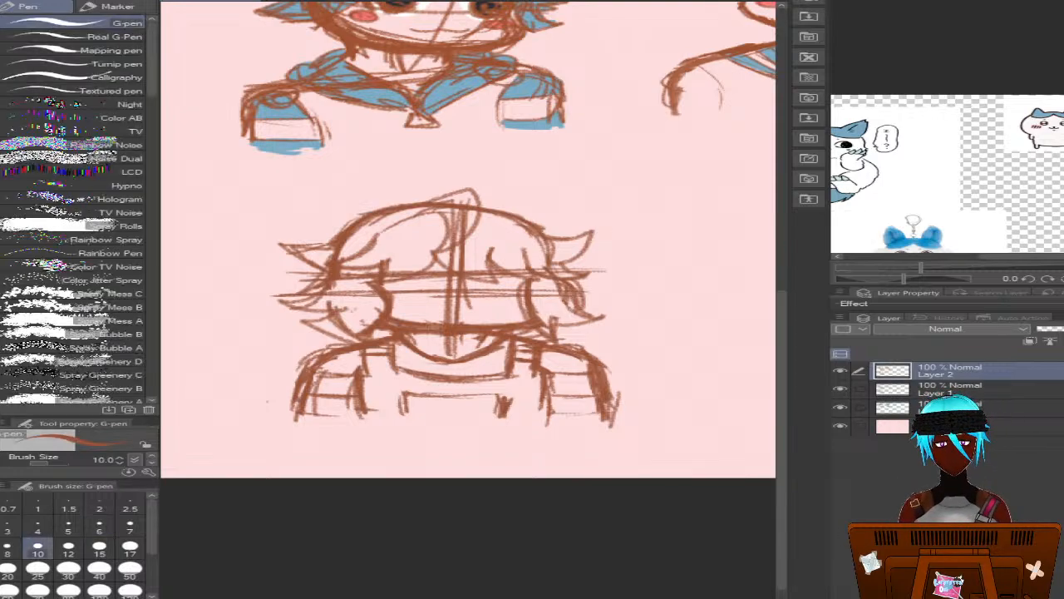
pyautogui.press('p')
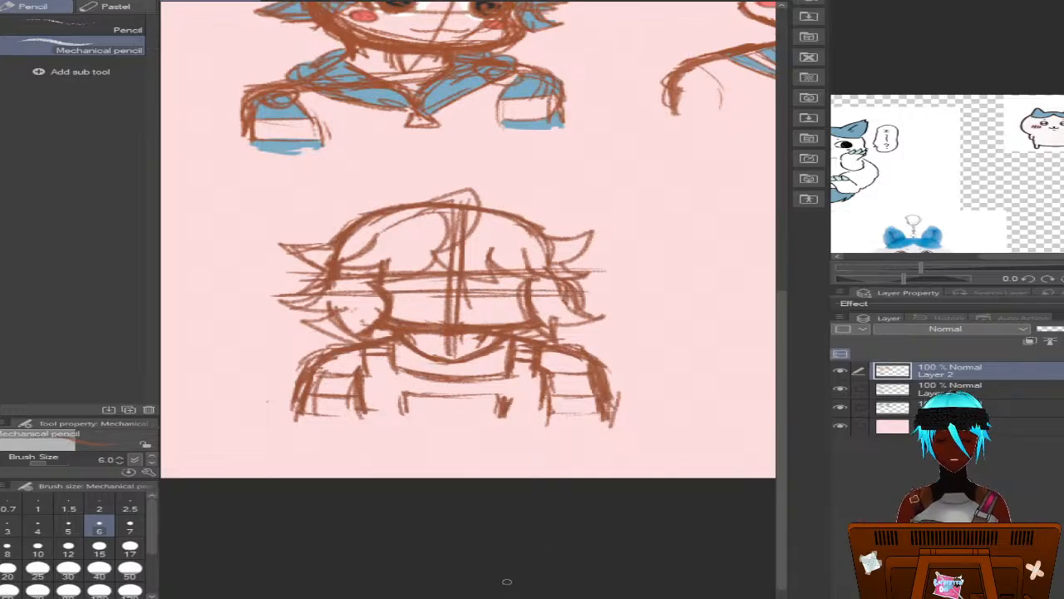
pyautogui.scroll(2, 584, 348)
pyautogui.scroll(1, 237, 222)
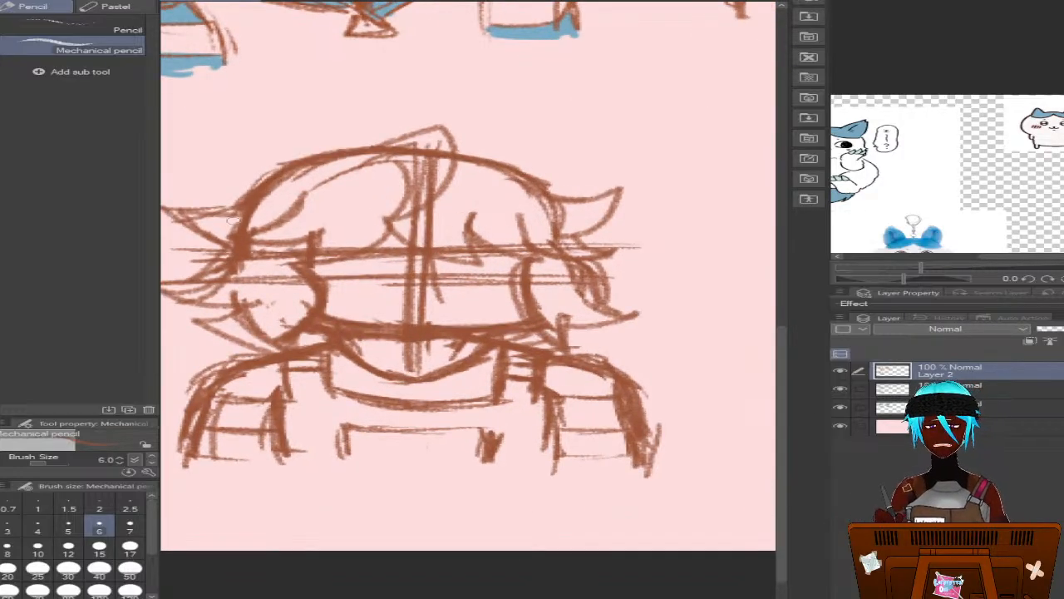
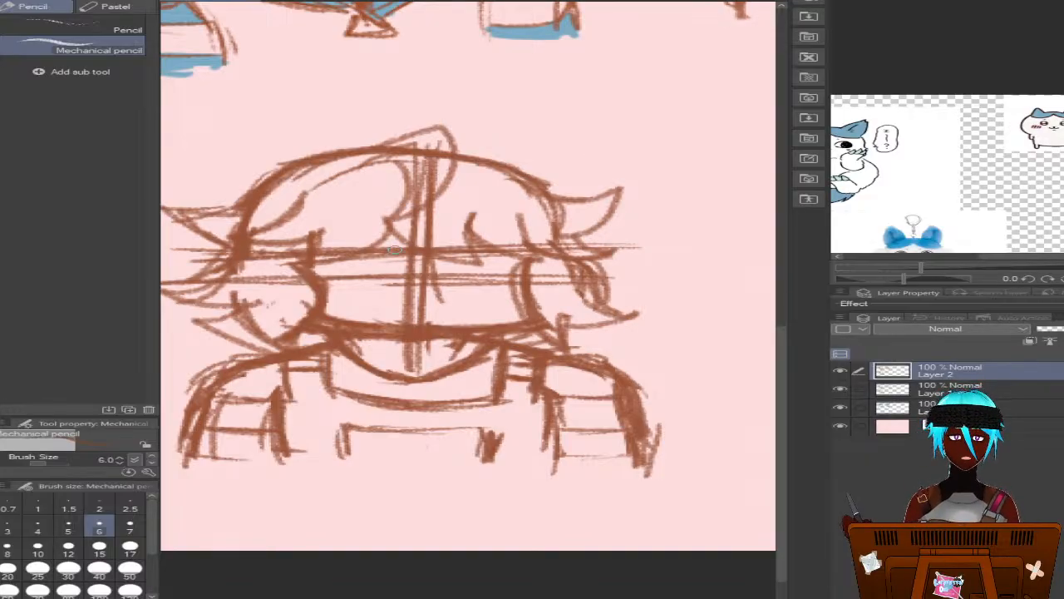
pyautogui.moveTo(358, 252)
pyautogui.mouseDown()
pyautogui.moveTo(323, 258)
pyautogui.moveTo(402, 249)
pyautogui.mouseUp()
pyautogui.moveTo(321, 254); pyautogui.dragTo(379, 247)
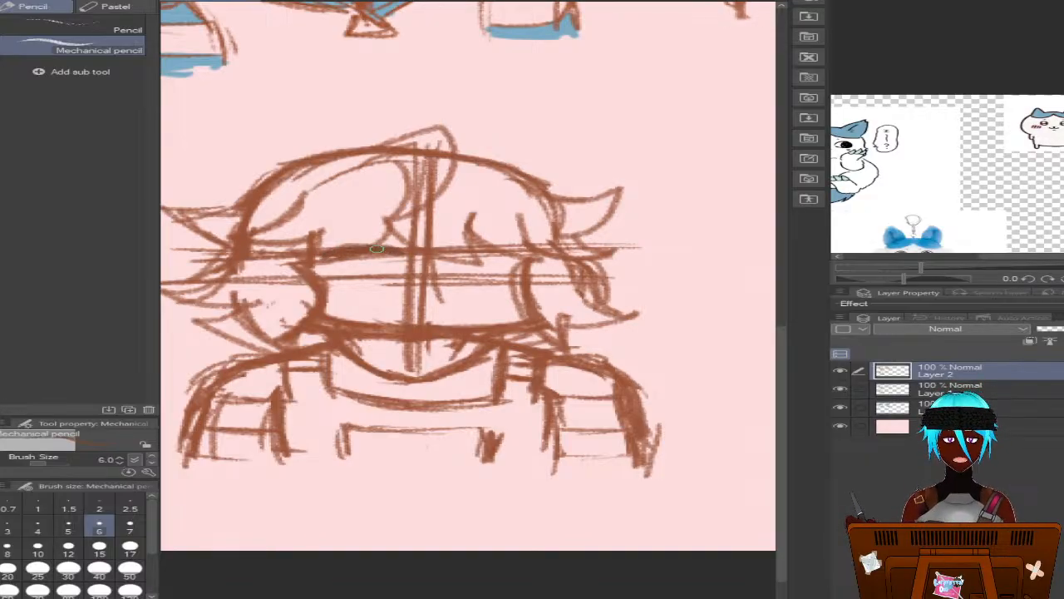
pyautogui.hotkey('ctrl', 'z')
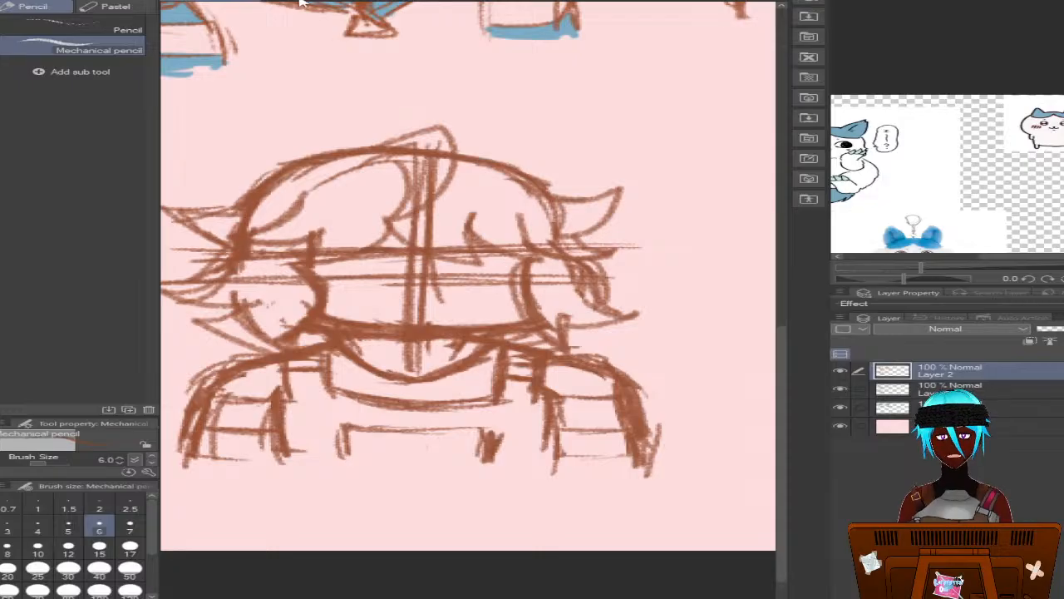
pyautogui.hotkey('ctrl', 'z')
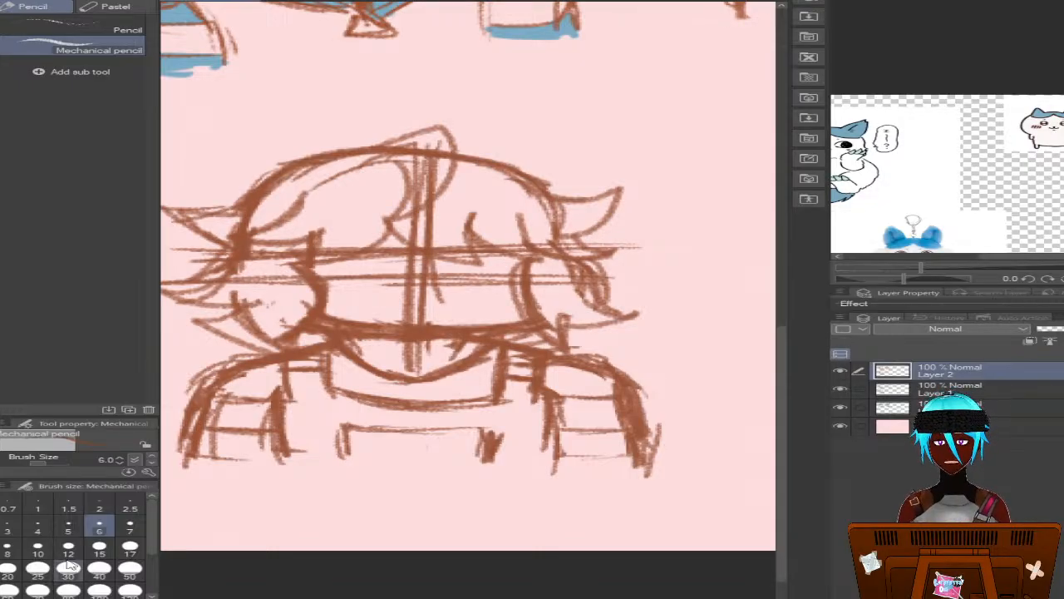
# Draw a dark, gently arched upper lash line for the third bust's left eye on Layer 2, using the Mechanical pencil at size 5
pyautogui.click(68, 527)
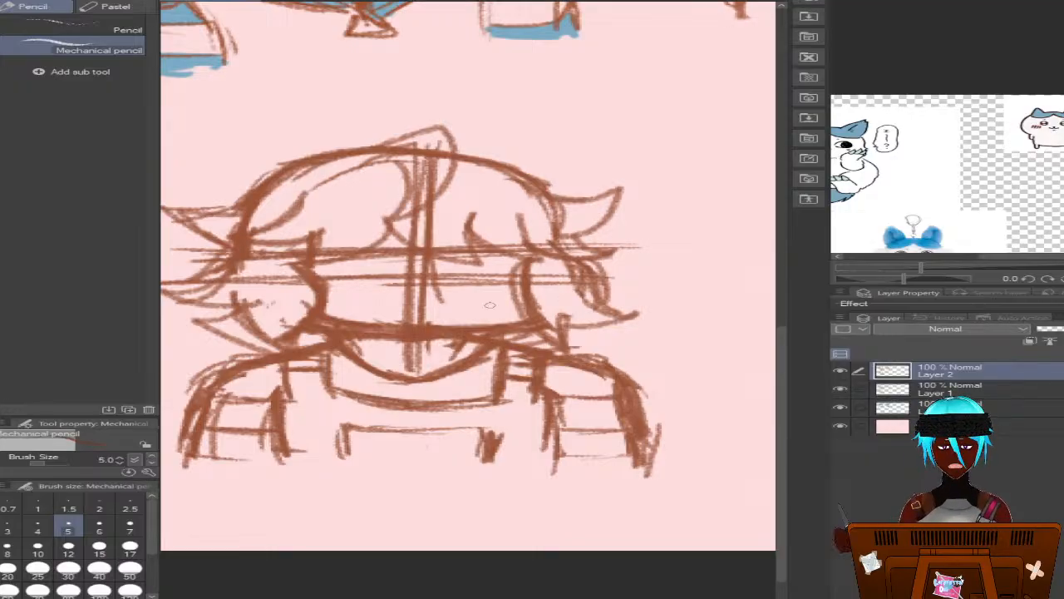
pyautogui.moveTo(406, 247); pyautogui.dragTo(328, 251)
pyautogui.moveTo(407, 247)
pyautogui.mouseDown()
pyautogui.moveTo(321, 251)
pyautogui.moveTo(399, 249)
pyautogui.moveTo(355, 245)
pyautogui.moveTo(385, 240)
pyautogui.moveTo(326, 252)
pyautogui.mouseUp()
pyautogui.moveTo(399, 248)
pyautogui.mouseDown()
pyautogui.moveTo(325, 259)
pyautogui.moveTo(375, 244)
pyautogui.mouseUp()
pyautogui.moveTo(314, 258); pyautogui.dragTo(366, 253)
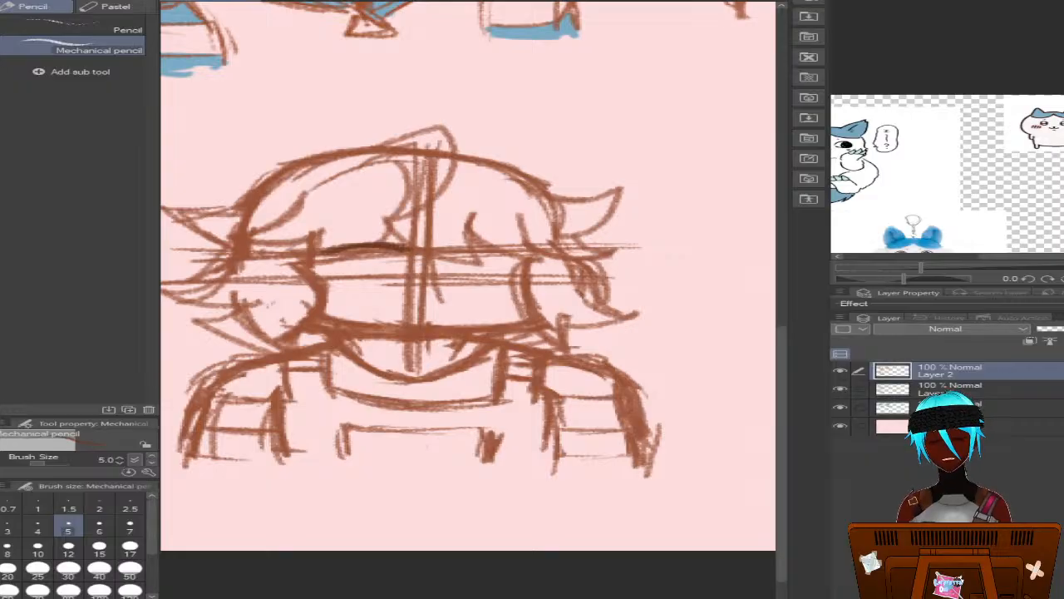
pyautogui.hotkey('ctrl', 'z')
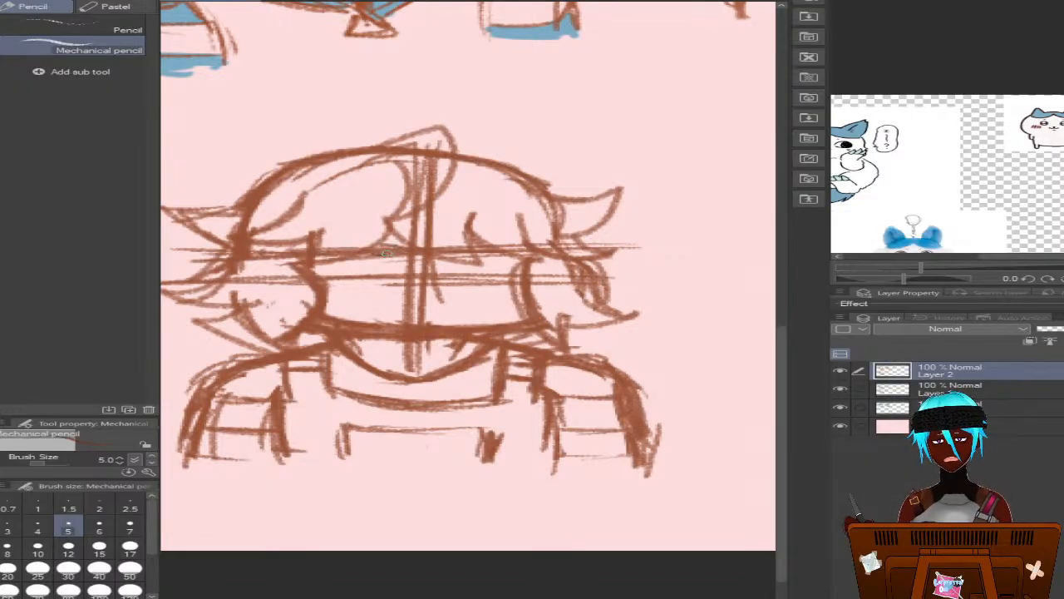
pyautogui.moveTo(378, 254)
pyautogui.mouseDown()
pyautogui.moveTo(306, 262)
pyautogui.moveTo(393, 248)
pyautogui.moveTo(323, 250)
pyautogui.moveTo(382, 249)
pyautogui.moveTo(299, 264)
pyautogui.moveTo(371, 245)
pyautogui.moveTo(295, 261)
pyautogui.moveTo(322, 249)
pyautogui.moveTo(399, 251)
pyautogui.mouseUp()
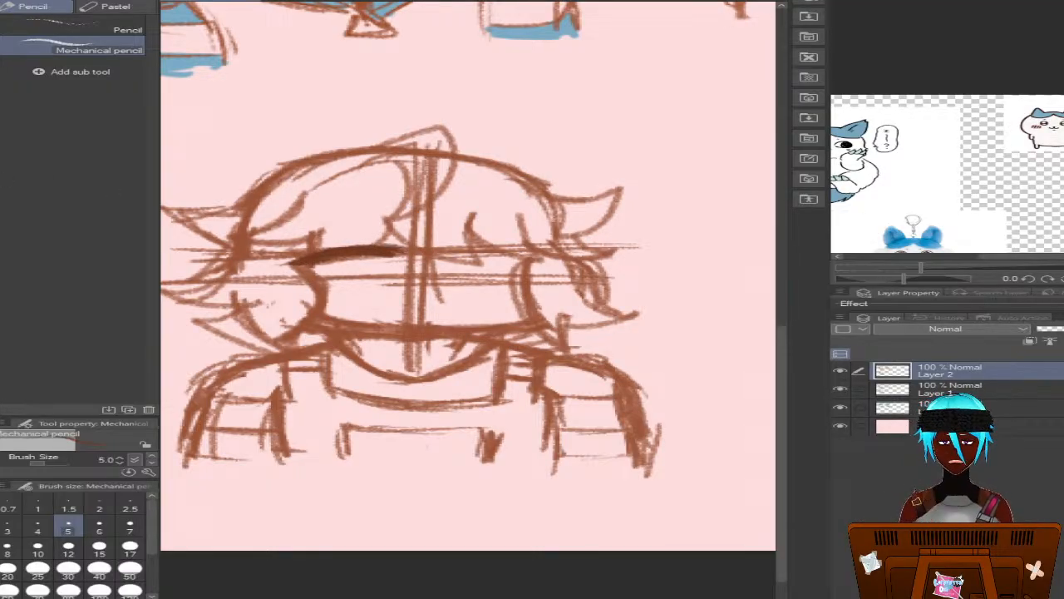
pyautogui.press('e')
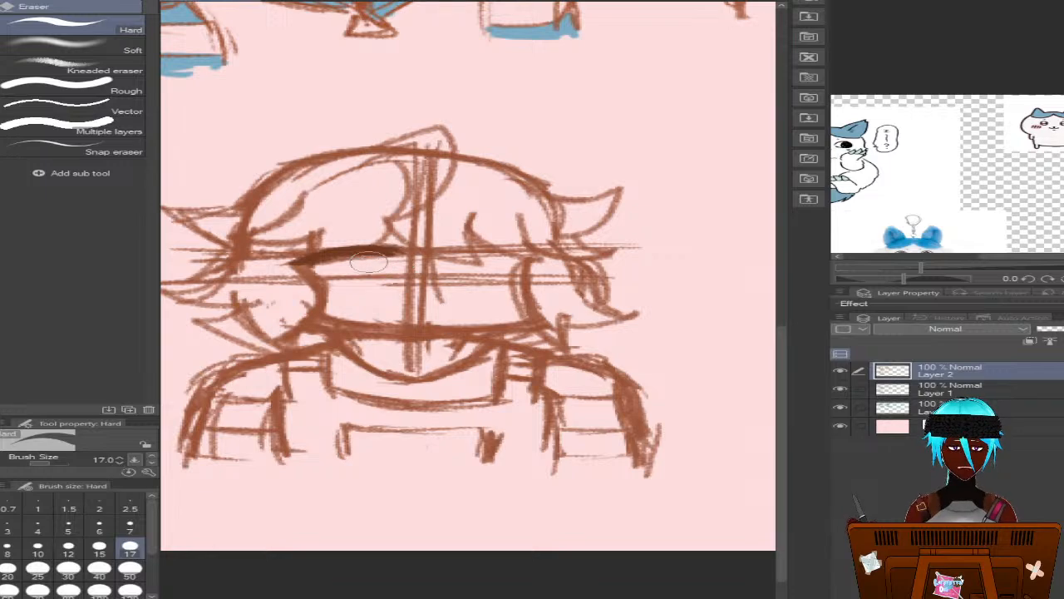
pyautogui.moveTo(369, 262)
pyautogui.mouseDown()
pyautogui.moveTo(336, 265)
pyautogui.moveTo(405, 265)
pyautogui.moveTo(310, 266)
pyautogui.mouseUp()
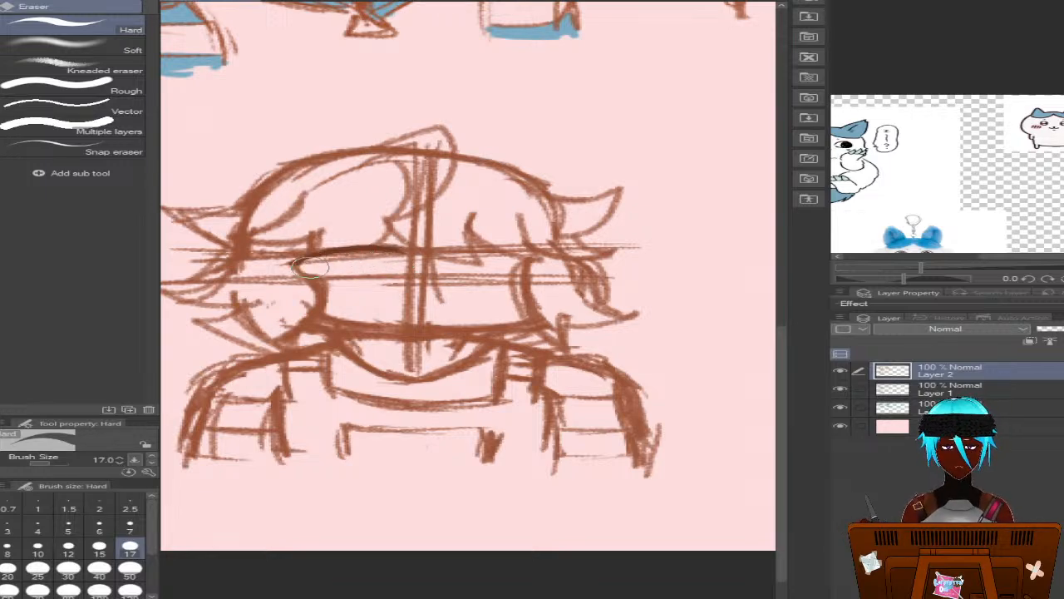
pyautogui.press('p')
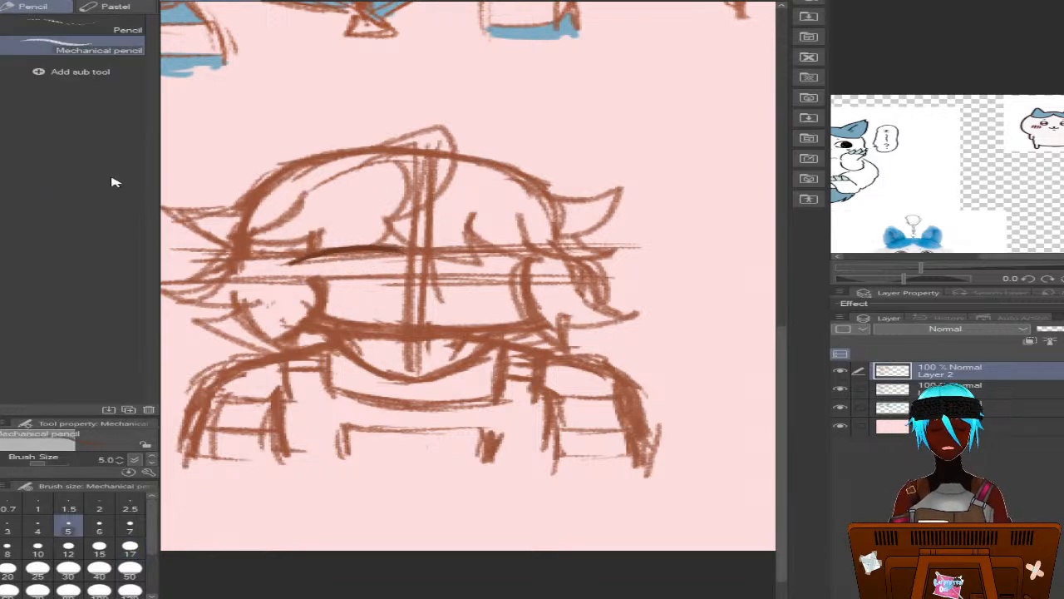
pyautogui.moveTo(330, 252); pyautogui.dragTo(296, 264)
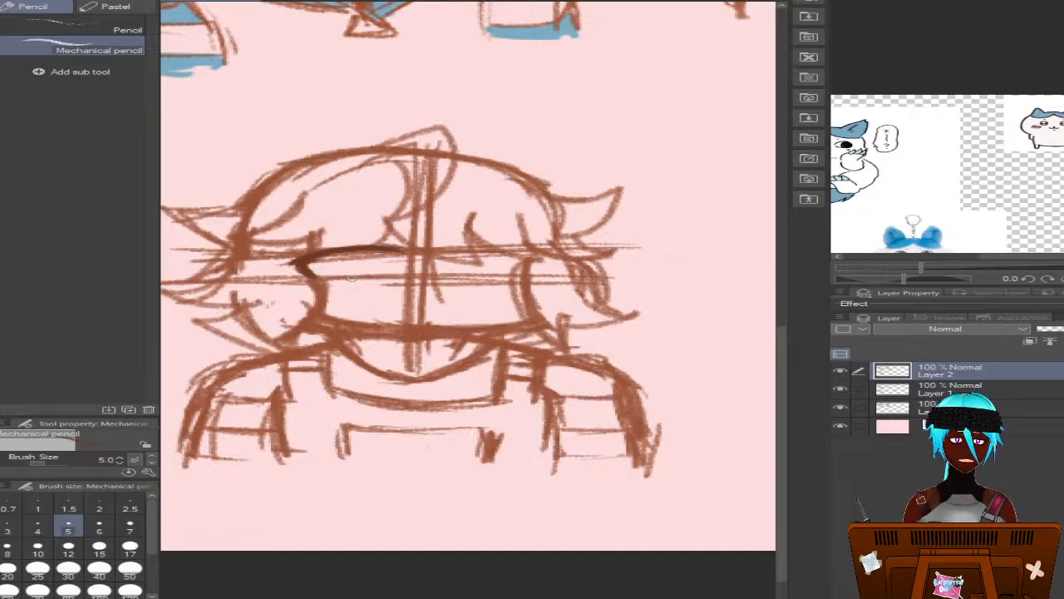
pyautogui.moveTo(331, 280); pyautogui.dragTo(387, 266)
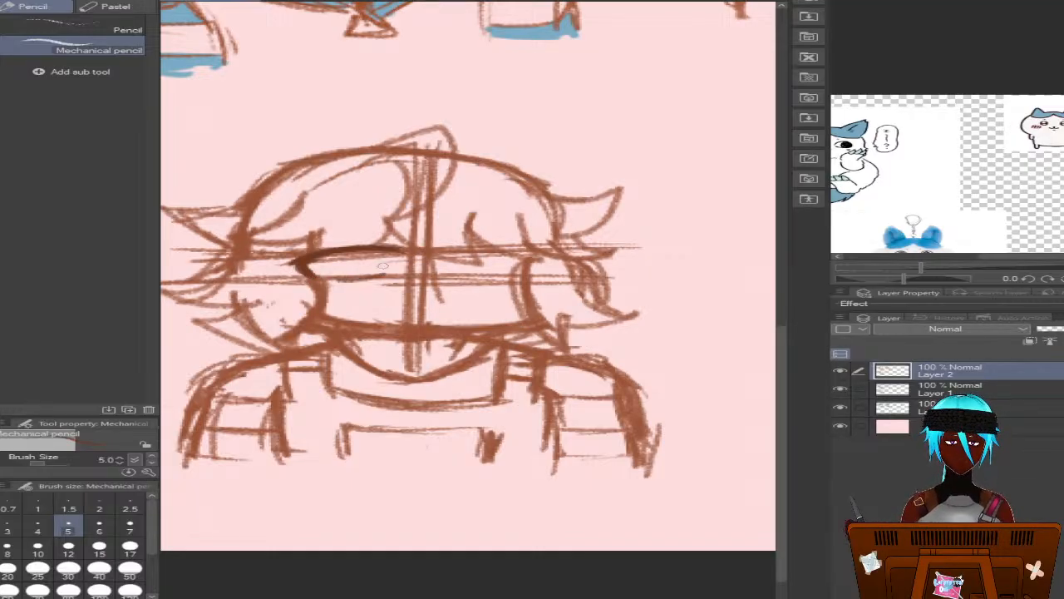
pyautogui.hotkey('ctrl', 'z')
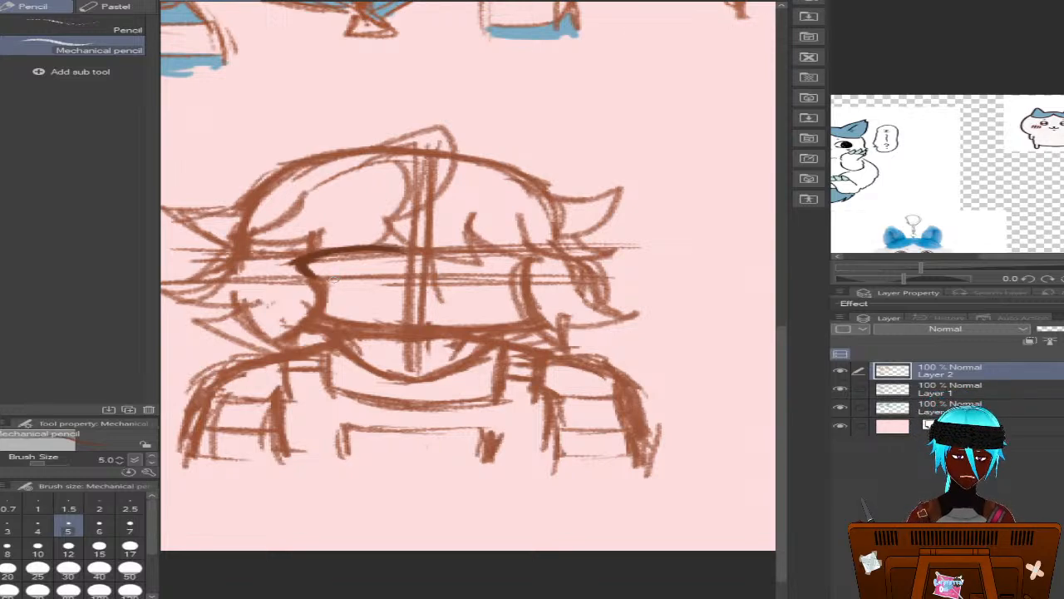
pyautogui.moveTo(333, 280); pyautogui.dragTo(394, 276)
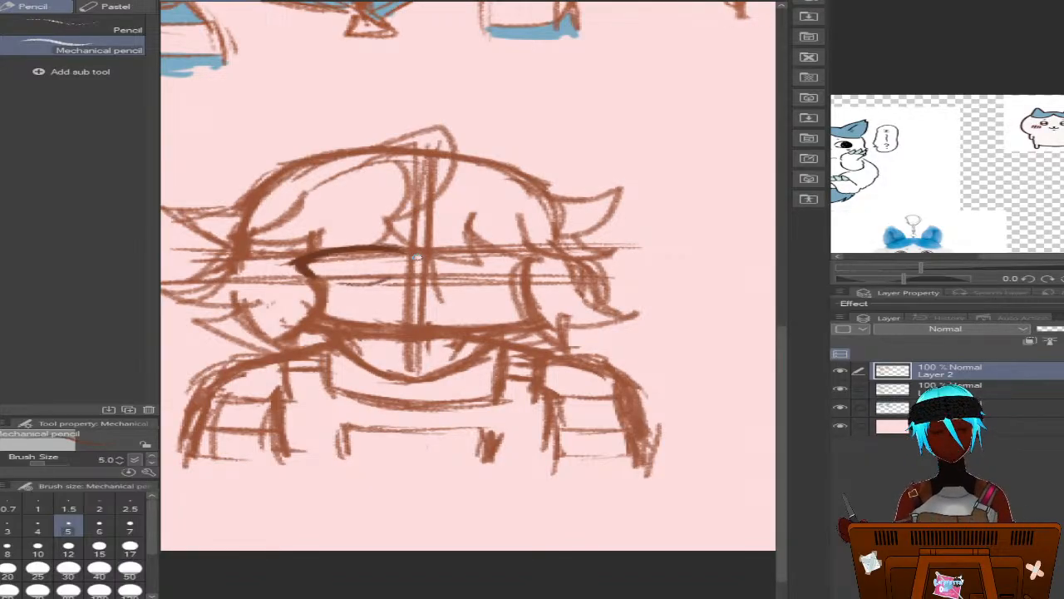
pyautogui.moveTo(389, 280); pyautogui.dragTo(352, 290)
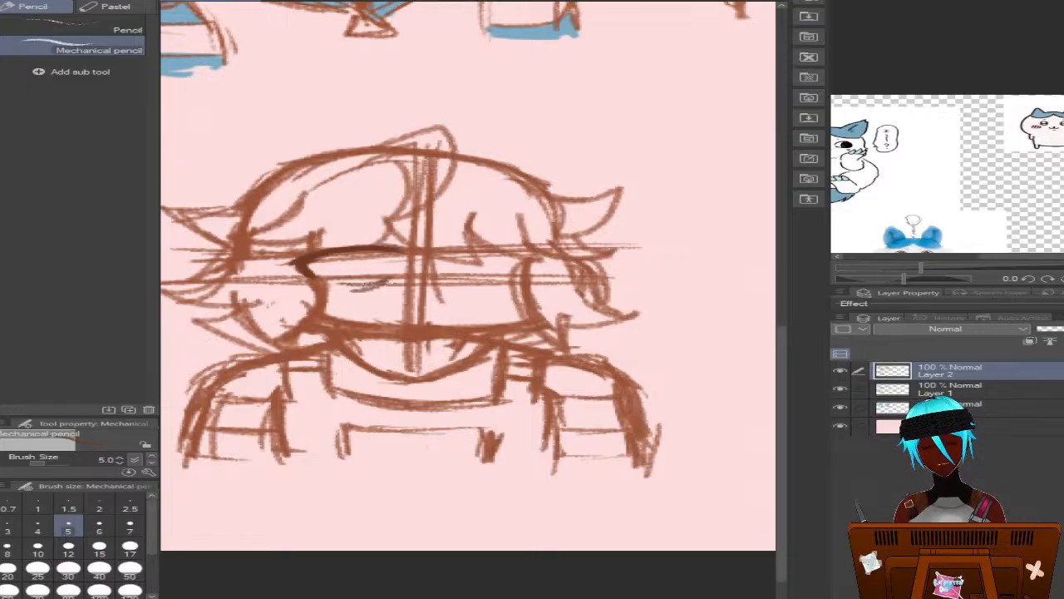
pyautogui.hotkey('ctrl', 'z')
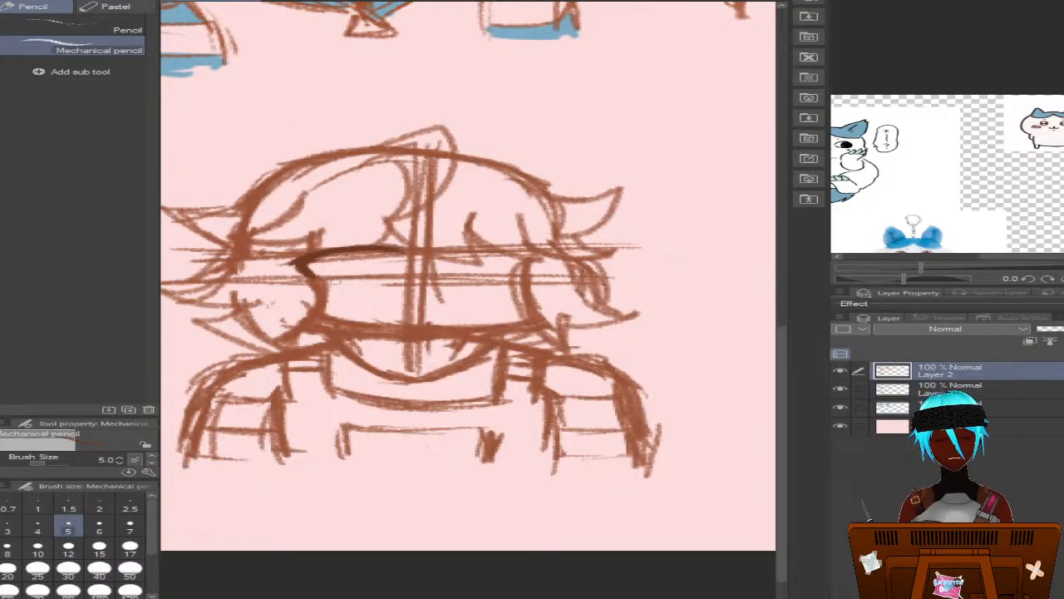
pyautogui.moveTo(340, 279); pyautogui.dragTo(391, 276)
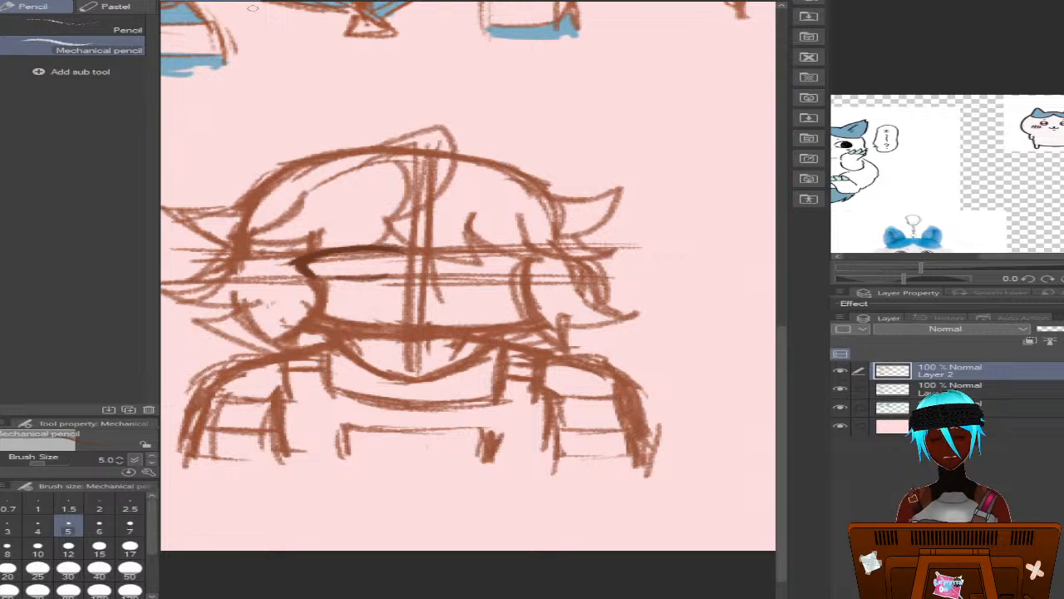
pyautogui.hotkey('ctrl', 'z')
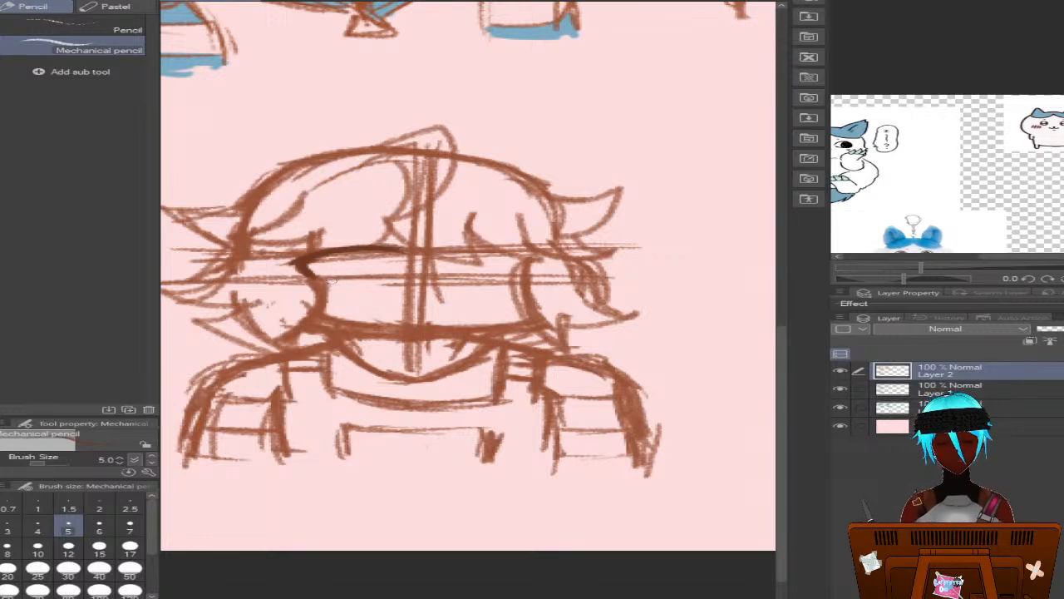
pyautogui.moveTo(329, 281); pyautogui.dragTo(385, 273)
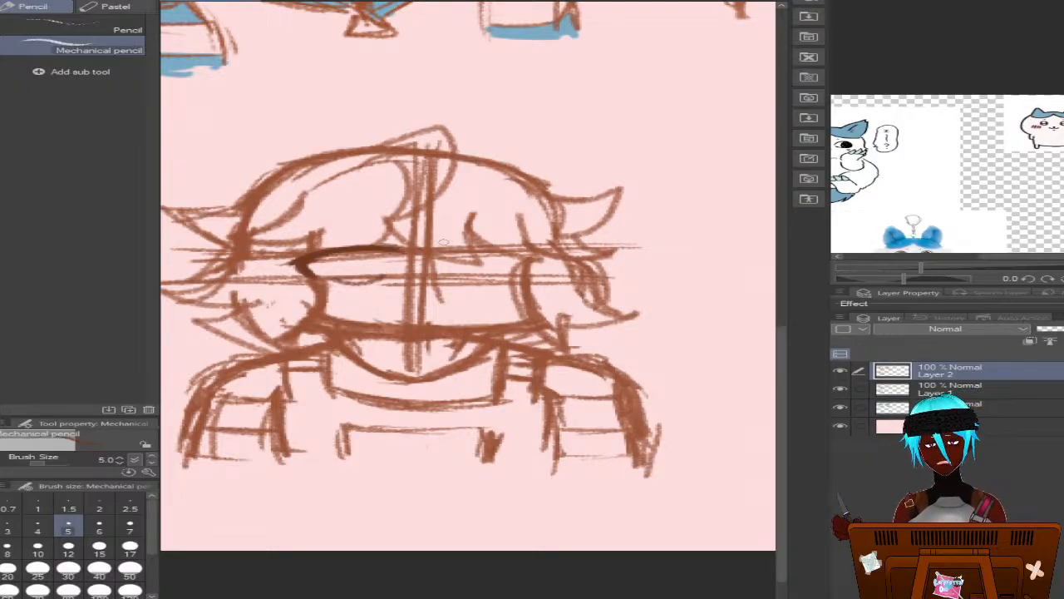
pyautogui.moveTo(337, 251)
pyautogui.mouseDown()
pyautogui.moveTo(356, 281)
pyautogui.moveTo(387, 253)
pyautogui.moveTo(373, 246)
pyautogui.mouseUp()
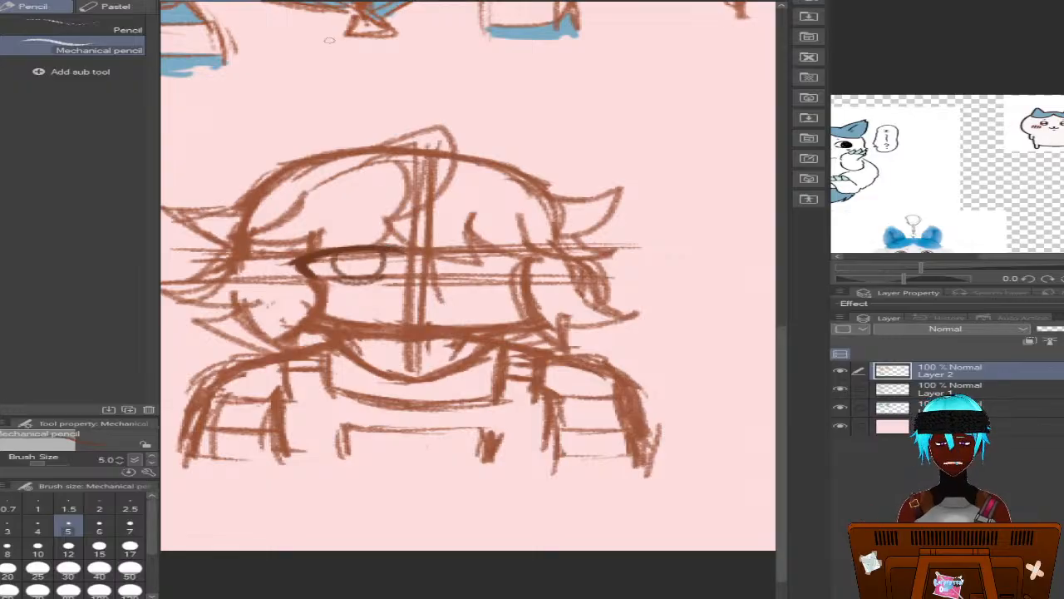
pyautogui.hotkey('ctrl', 'z')
pyautogui.hotkey('ctrl', 'z')
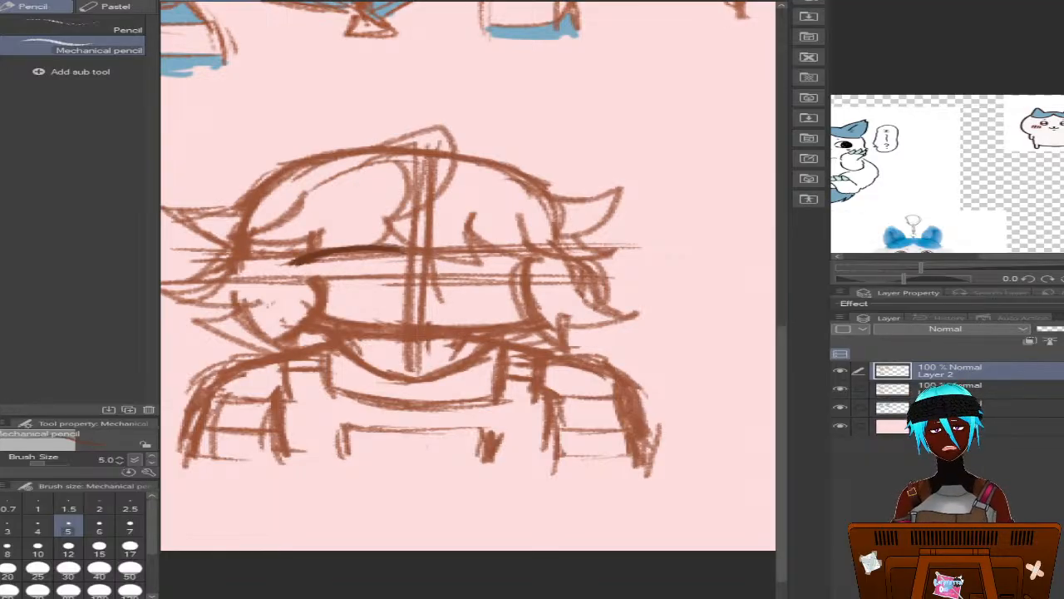
# Complete the left eye with a thick lash line, round iris and small oval brow, and sketch a short curved mouth across the centre line
pyautogui.moveTo(291, 263); pyautogui.dragTo(396, 251)
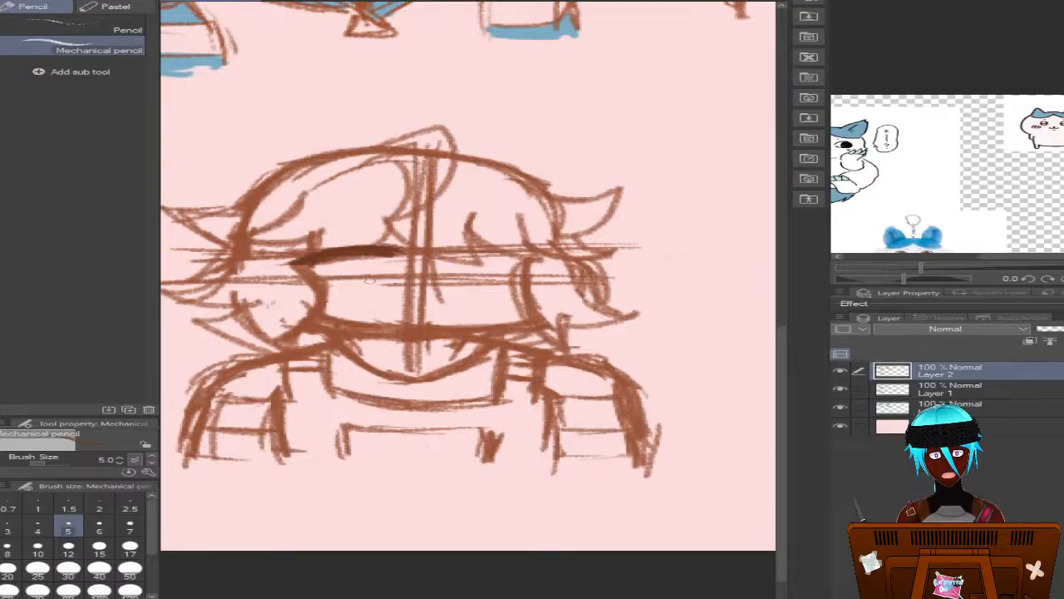
pyautogui.moveTo(368, 282)
pyautogui.mouseDown()
pyautogui.moveTo(332, 281)
pyautogui.moveTo(372, 264)
pyautogui.moveTo(366, 249)
pyautogui.moveTo(326, 271)
pyautogui.moveTo(365, 277)
pyautogui.moveTo(368, 254)
pyautogui.moveTo(374, 271)
pyautogui.moveTo(350, 282)
pyautogui.moveTo(329, 257)
pyautogui.moveTo(330, 267)
pyautogui.mouseUp()
pyautogui.hotkey('ctrl', 'z')
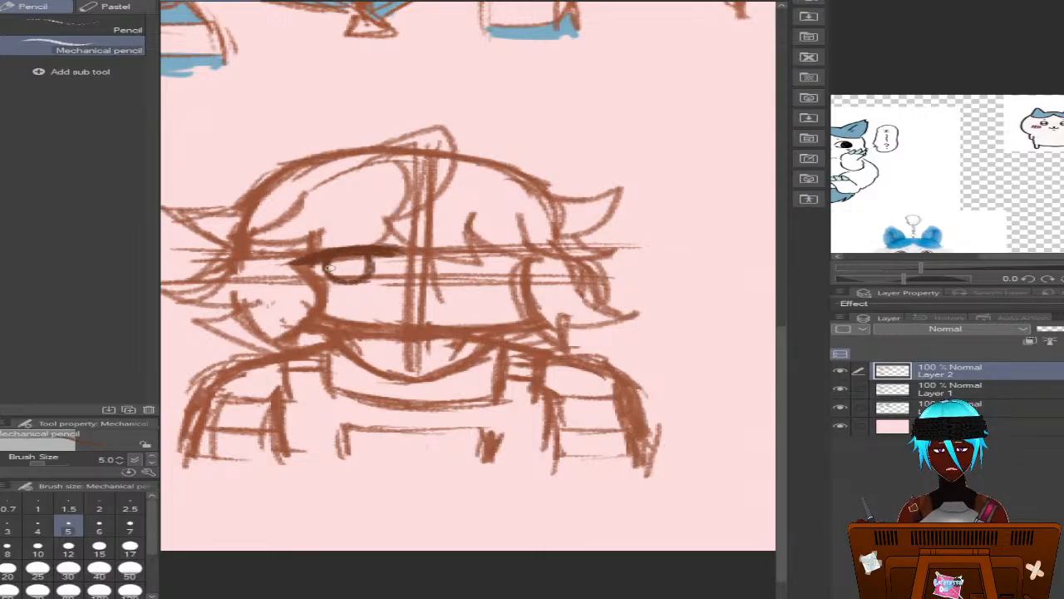
pyautogui.moveTo(391, 226); pyautogui.dragTo(389, 237)
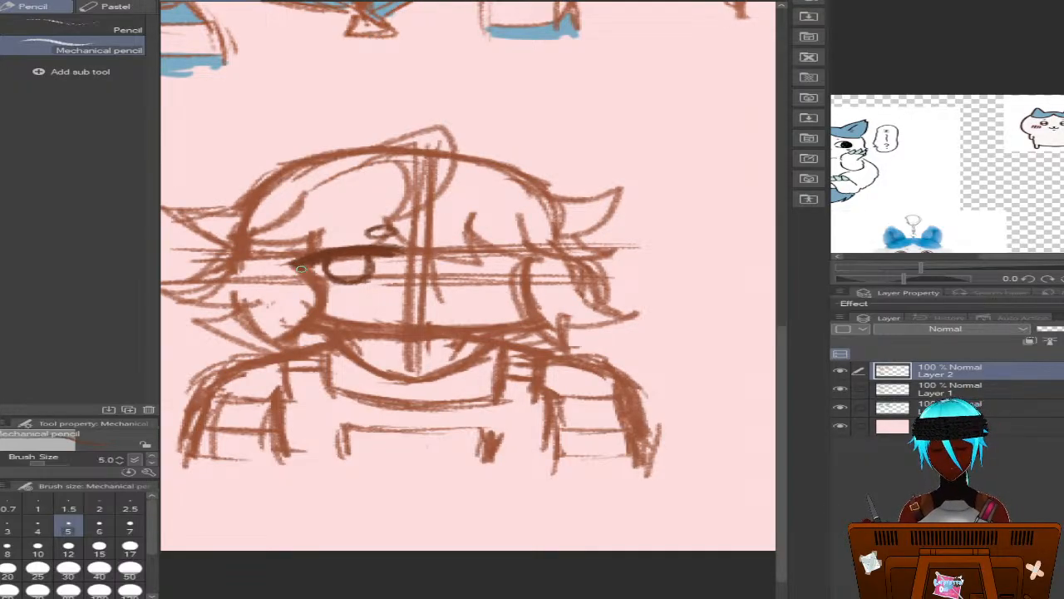
pyautogui.moveTo(306, 262); pyautogui.dragTo(293, 266)
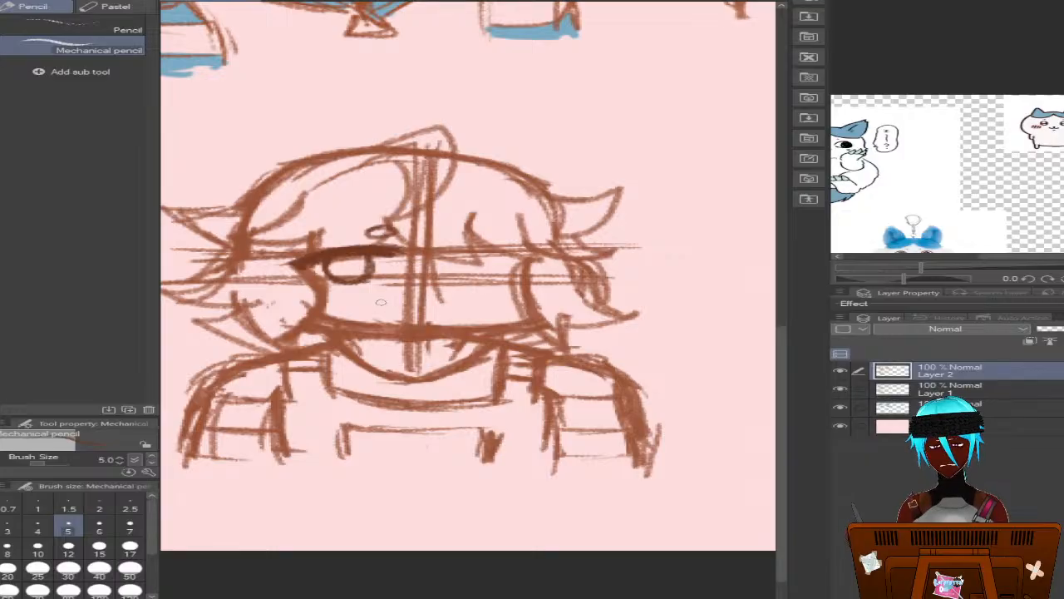
pyautogui.moveTo(374, 306); pyautogui.dragTo(453, 306)
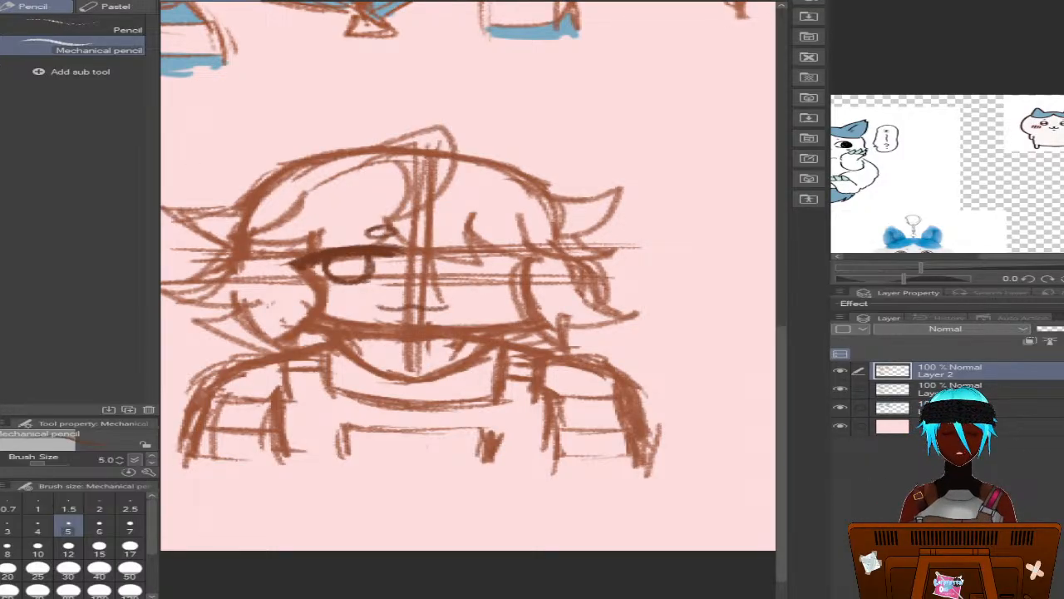
# Lasso the finished left eye with its brow and duplicate them onto a new layer
pyautogui.press('m')
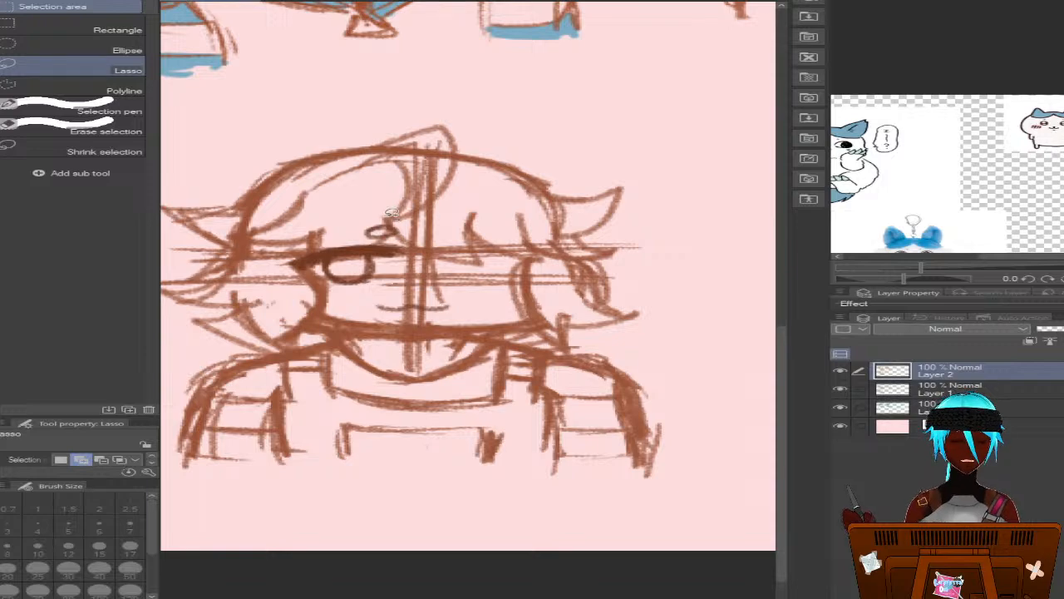
pyautogui.moveTo(387, 223)
pyautogui.mouseDown()
pyautogui.moveTo(274, 254)
pyautogui.moveTo(353, 286)
pyautogui.moveTo(428, 237)
pyautogui.moveTo(389, 220)
pyautogui.mouseUp()
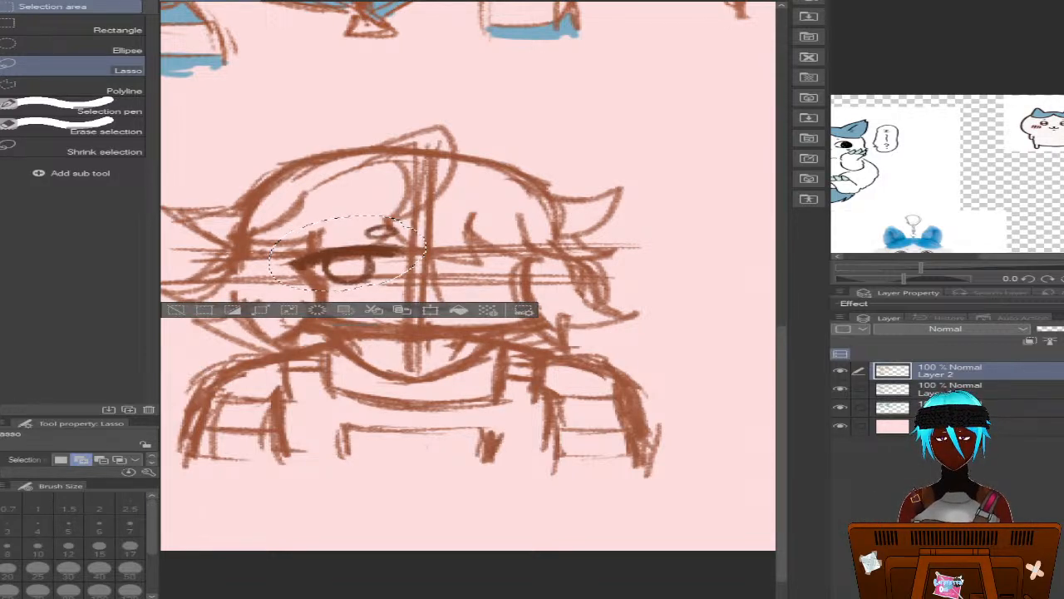
pyautogui.hotkey('ctrl', 'c')
pyautogui.hotkey('ctrl', 'v')
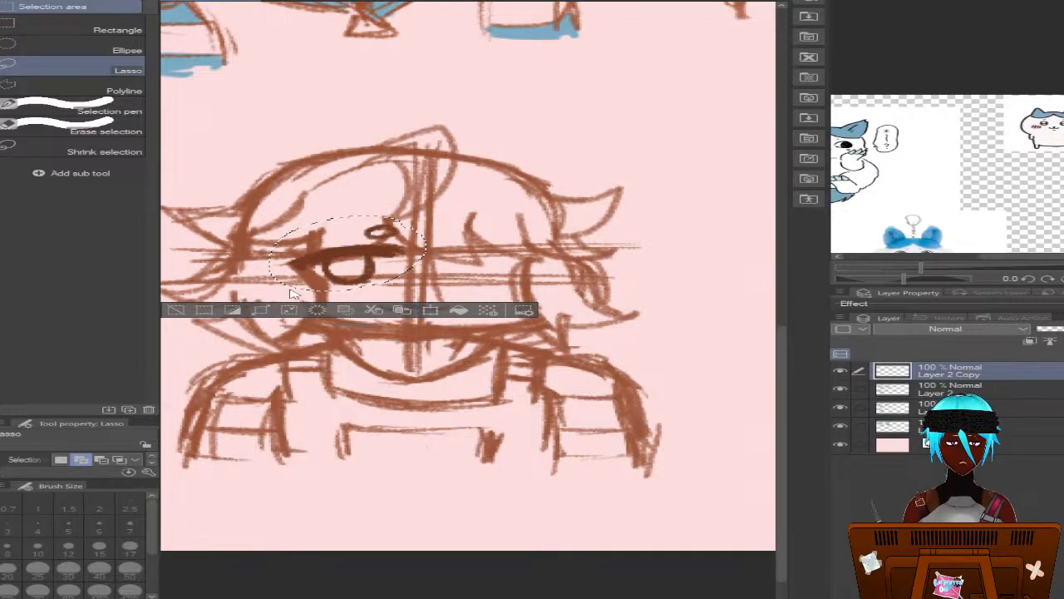
# Flip the copied eye and brow horizontally, place them slightly tilted on the right side of the face, and clear the selection
pyautogui.hotkey('ctrl', 't')
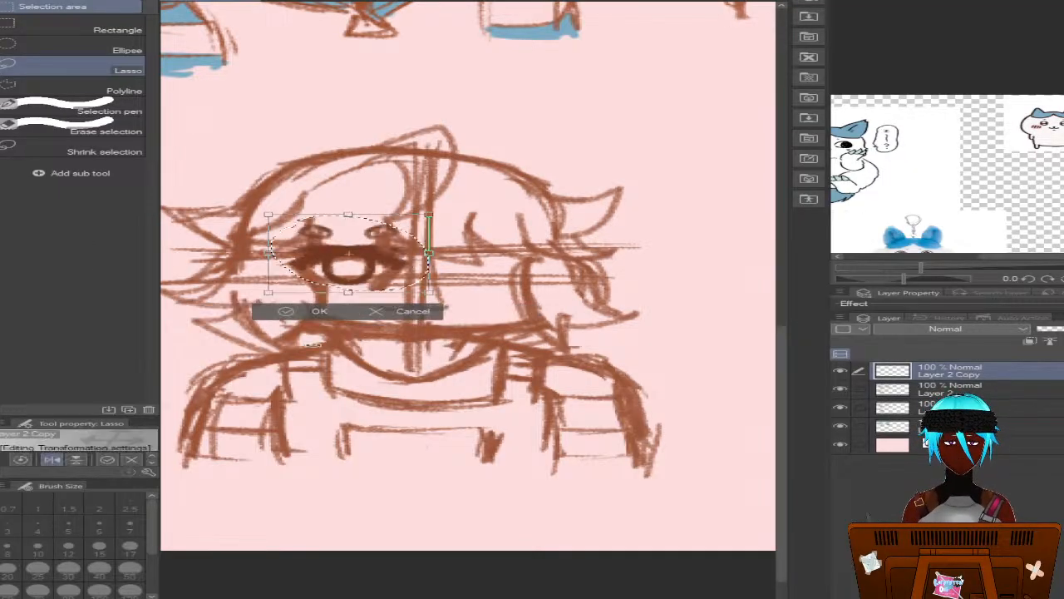
pyautogui.moveTo(311, 274); pyautogui.dragTo(441, 277)
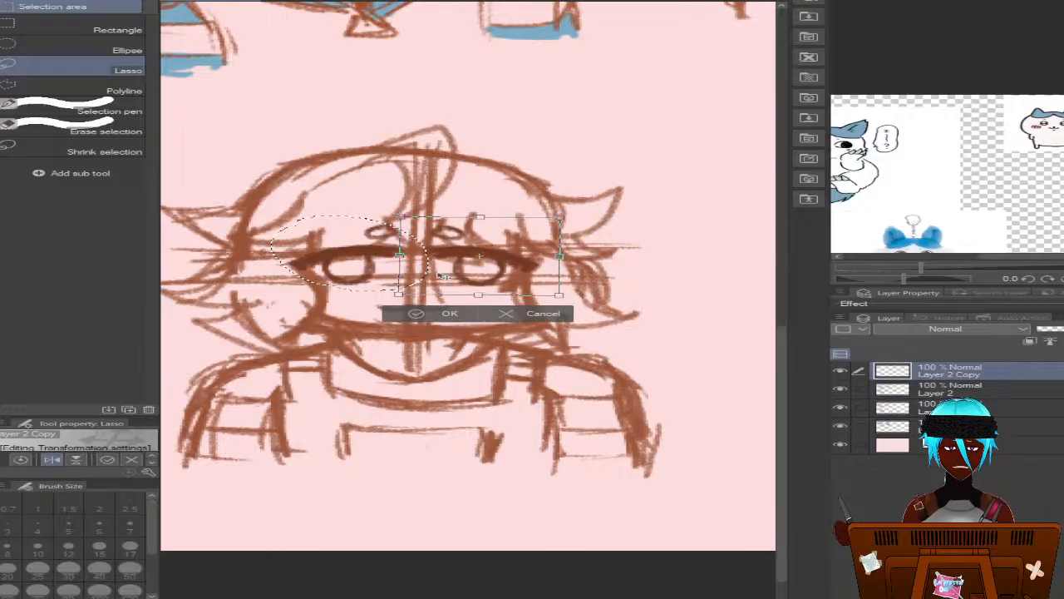
pyautogui.moveTo(230, 218); pyautogui.dragTo(230, 225)
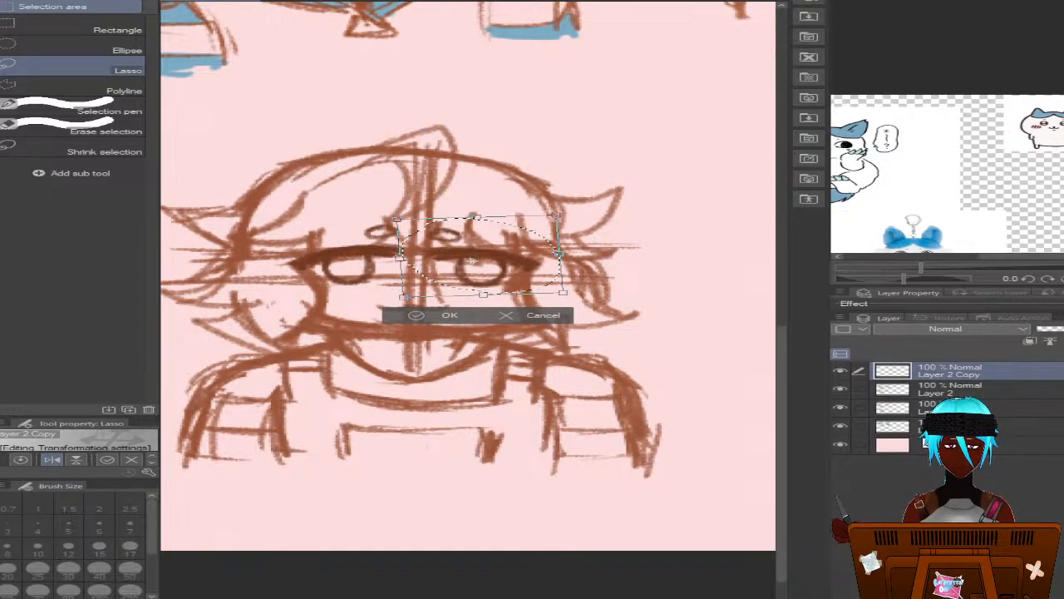
pyautogui.moveTo(466, 256); pyautogui.dragTo(476, 260)
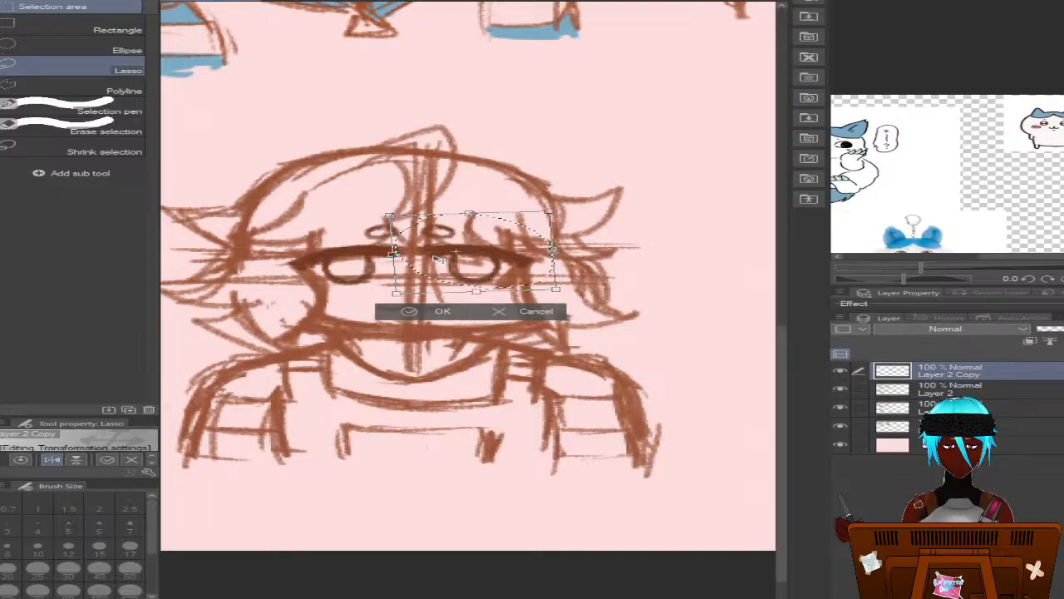
pyautogui.click(439, 309)
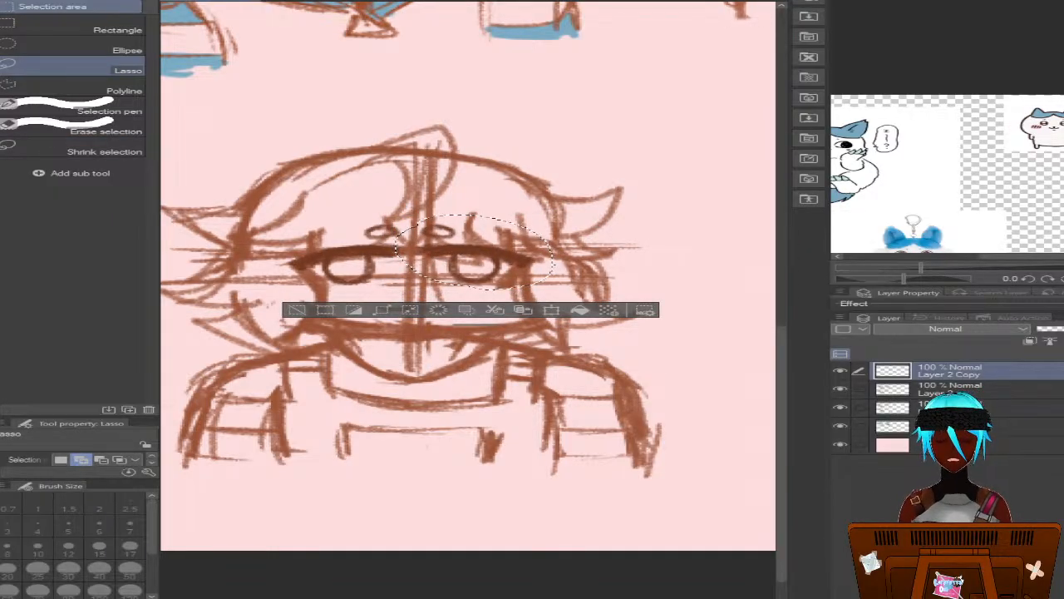
pyautogui.press('e')
pyautogui.hotkey('ctrl', 'd')
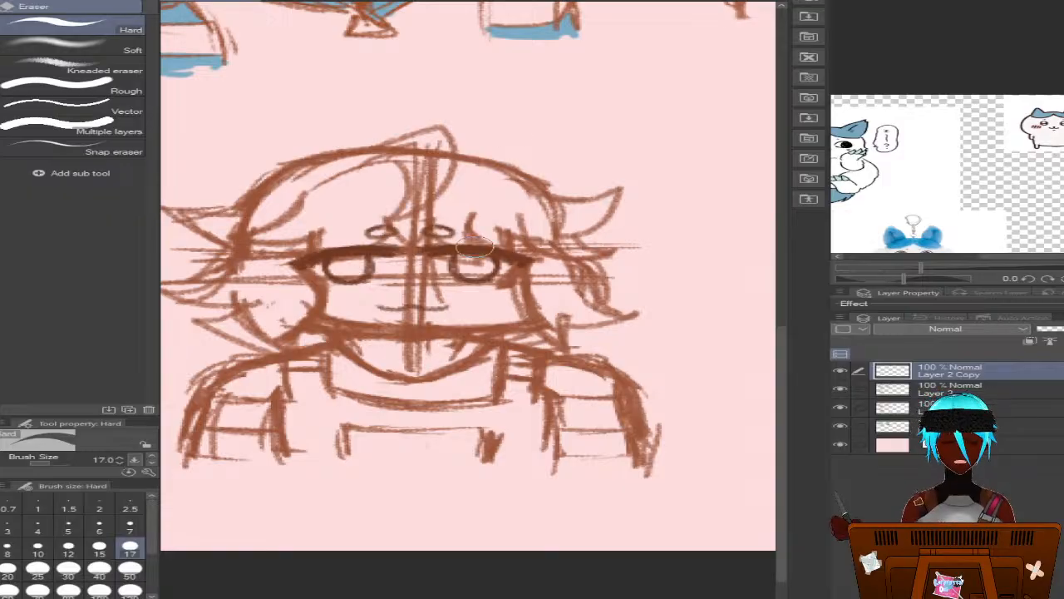
# Erase the copied iris and brow on the right side of the face and redraw the iris slightly closer to the centre
pyautogui.moveTo(456, 227); pyautogui.dragTo(411, 237)
pyautogui.moveTo(496, 231)
pyautogui.mouseDown()
pyautogui.moveTo(512, 227)
pyautogui.moveTo(486, 233)
pyautogui.moveTo(560, 248)
pyautogui.moveTo(500, 292)
pyautogui.moveTo(504, 280)
pyautogui.moveTo(445, 270)
pyautogui.moveTo(480, 265)
pyautogui.moveTo(444, 270)
pyautogui.moveTo(501, 264)
pyautogui.mouseUp()
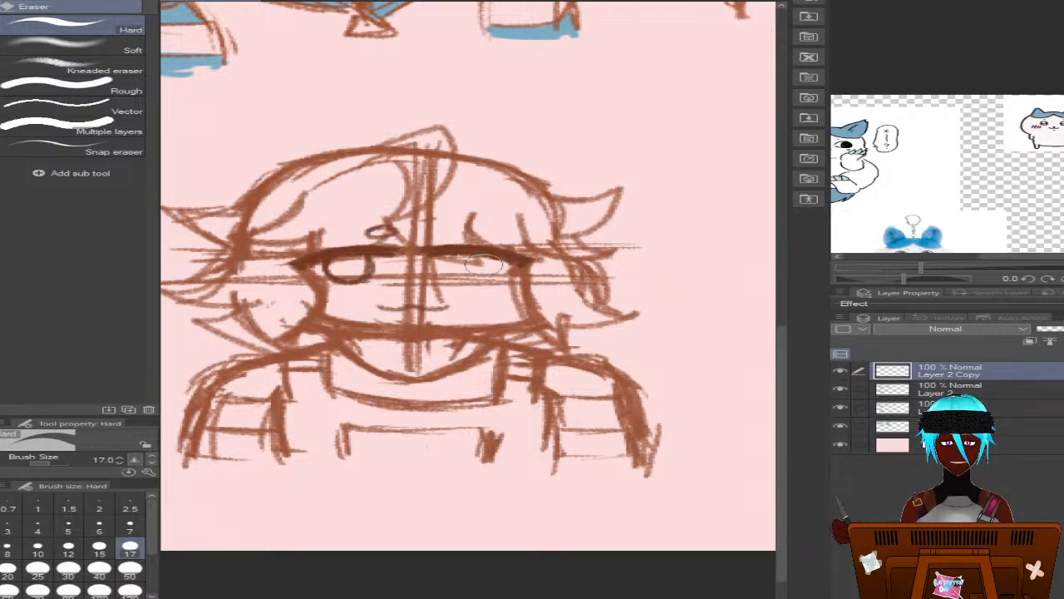
pyautogui.press('p')
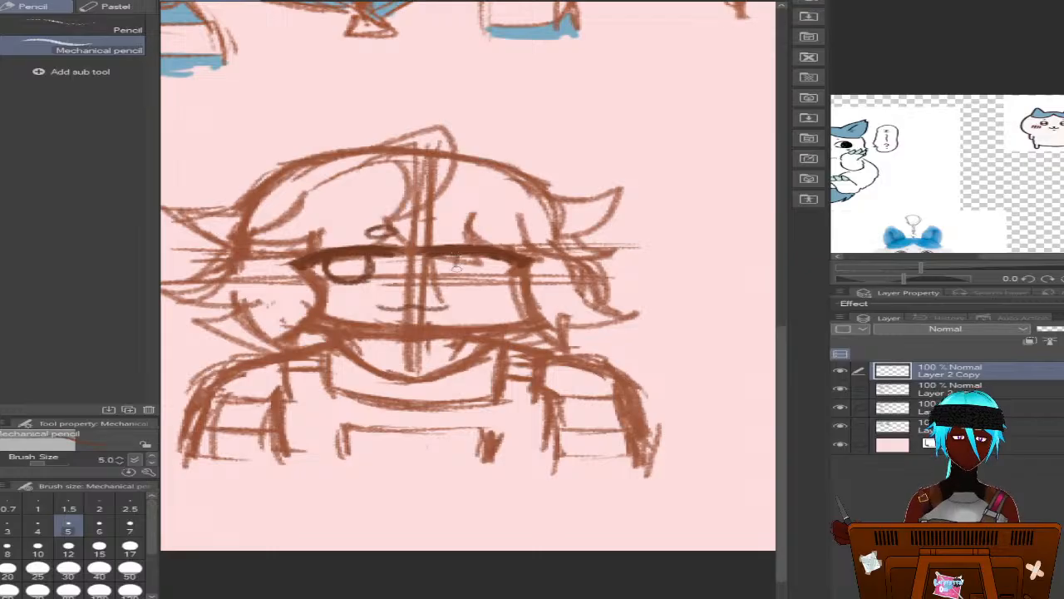
pyautogui.moveTo(454, 255)
pyautogui.mouseDown()
pyautogui.moveTo(449, 271)
pyautogui.moveTo(461, 280)
pyautogui.moveTo(481, 280)
pyautogui.moveTo(489, 263)
pyautogui.moveTo(472, 249)
pyautogui.moveTo(462, 282)
pyautogui.mouseUp()
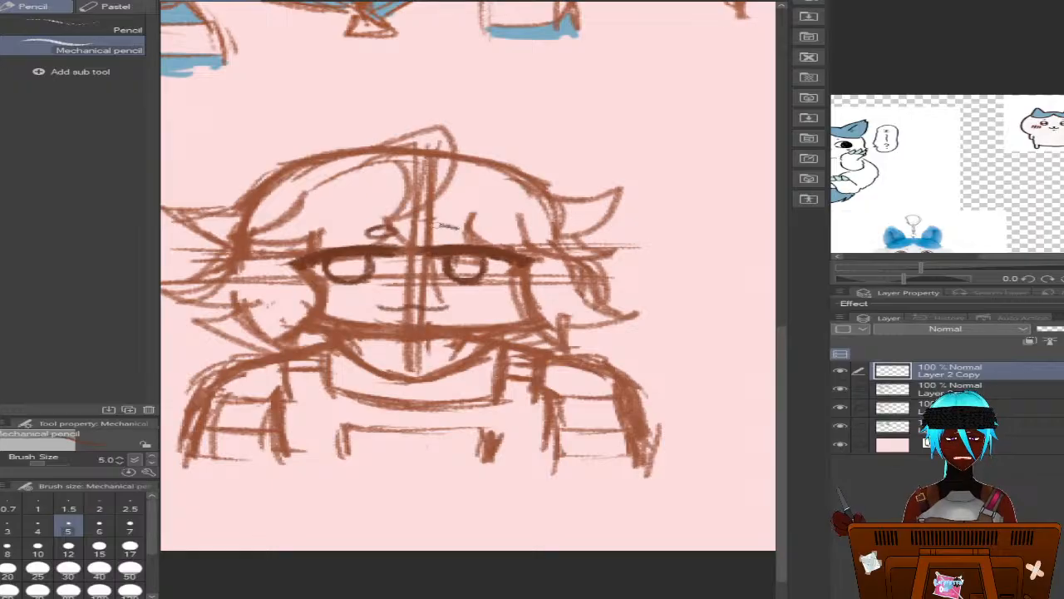
pyautogui.moveTo(431, 226); pyautogui.dragTo(470, 229)
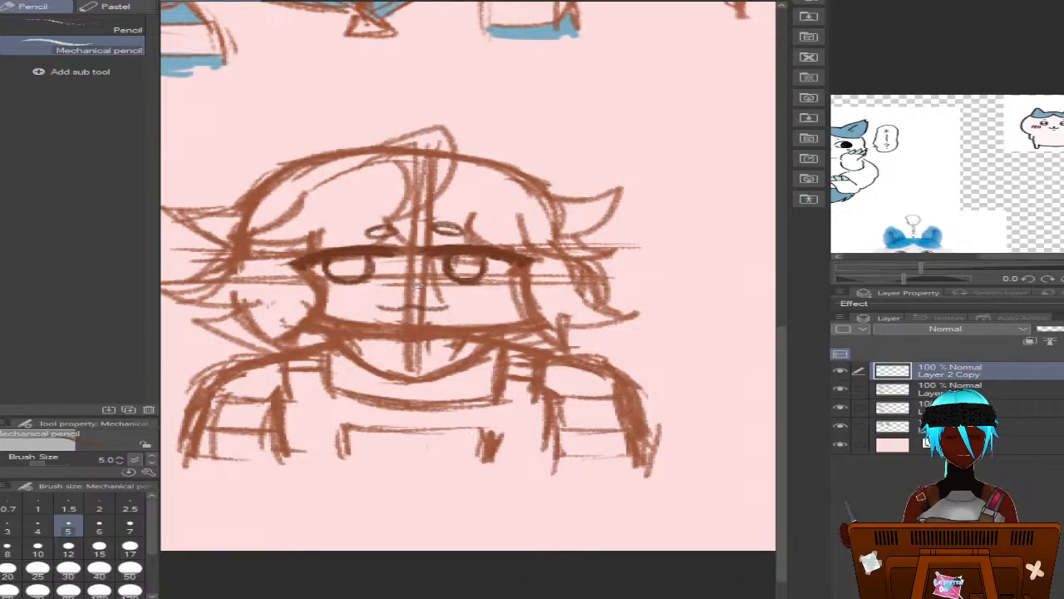
pyautogui.hotkey('ctrl', 'z')
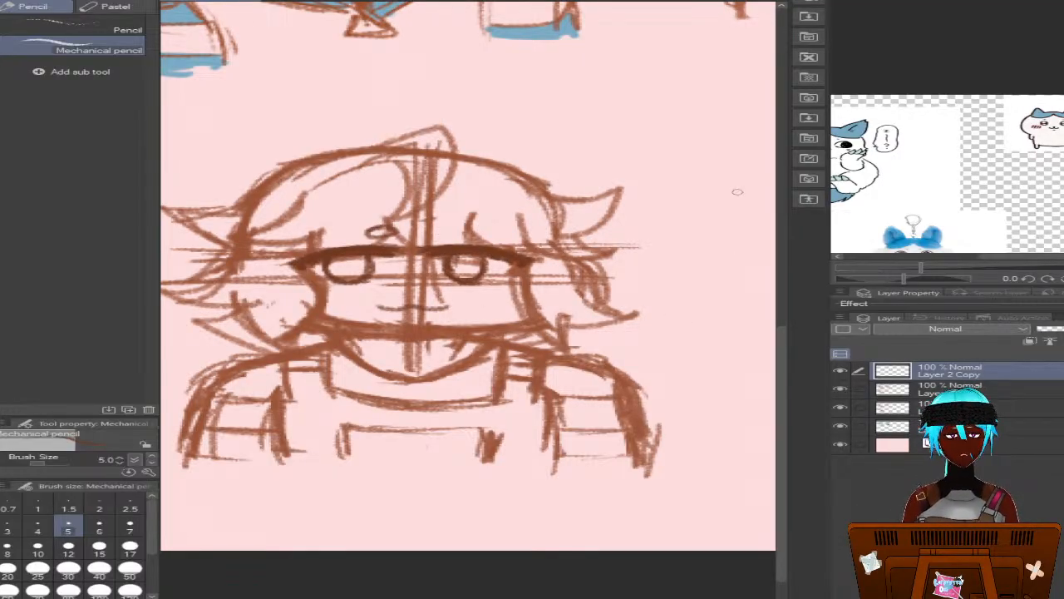
pyautogui.moveTo(457, 230)
pyautogui.mouseDown()
pyautogui.moveTo(444, 228)
pyautogui.moveTo(470, 226)
pyautogui.moveTo(445, 231)
pyautogui.mouseUp()
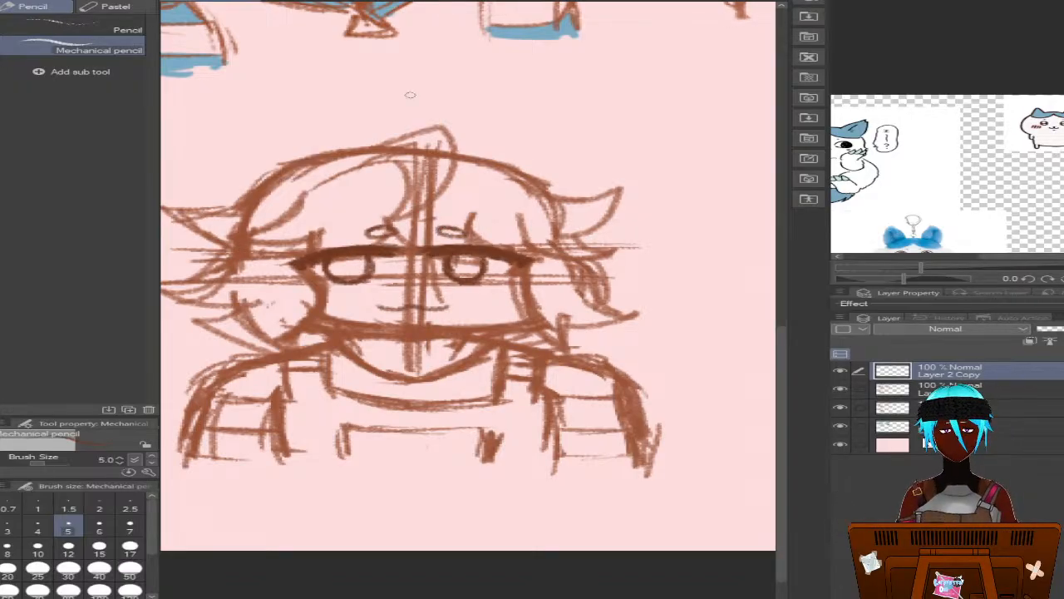
pyautogui.hotkey('ctrl', 'z')
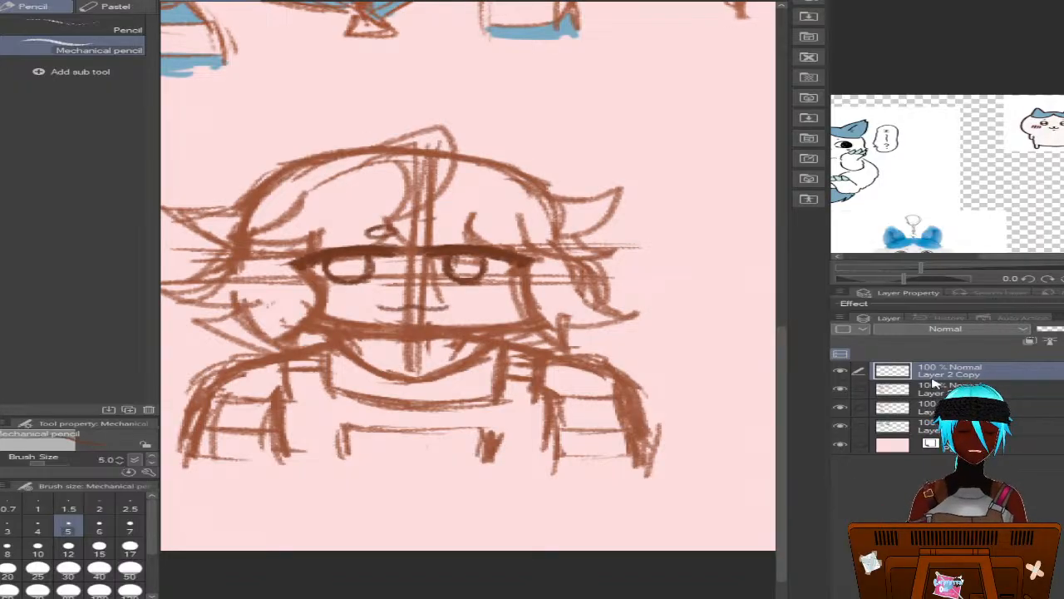
# Merge the copied eye layer into Layer 2 and draw two pointed cat ears on top of the head
pyautogui.hotkey('ctrl', 'z')
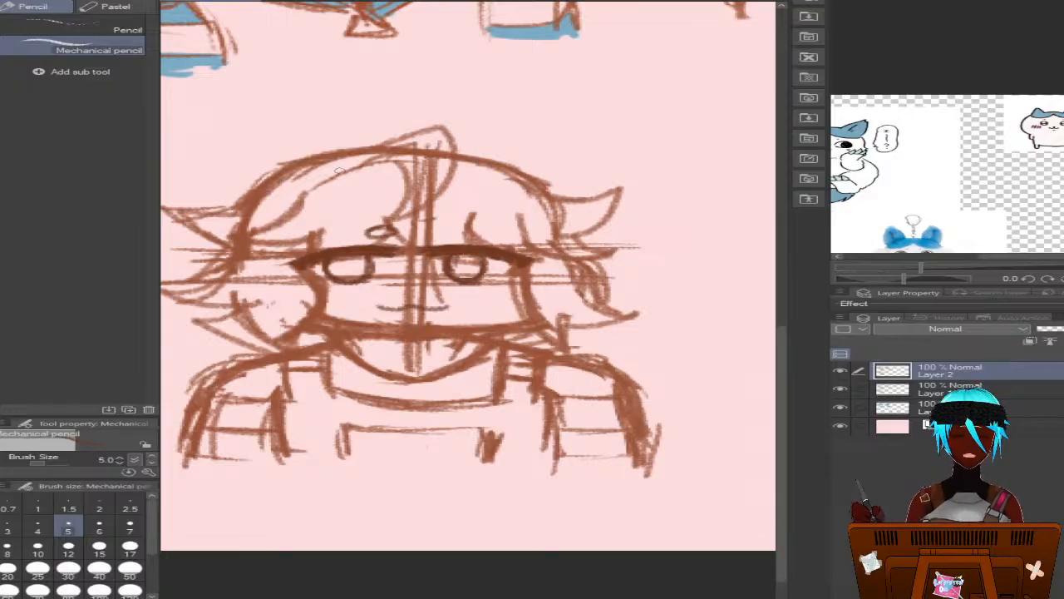
pyautogui.moveTo(301, 152)
pyautogui.mouseDown()
pyautogui.moveTo(360, 161)
pyautogui.moveTo(268, 128)
pyautogui.moveTo(258, 195)
pyautogui.moveTo(265, 130)
pyautogui.moveTo(341, 153)
pyautogui.moveTo(391, 155)
pyautogui.mouseUp()
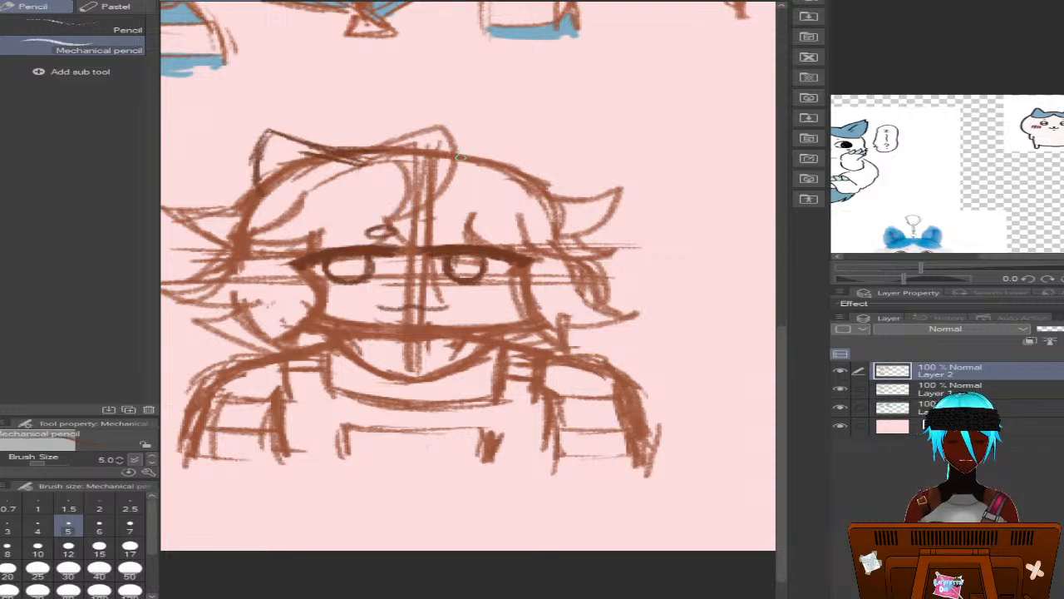
pyautogui.moveTo(460, 155)
pyautogui.mouseDown()
pyautogui.moveTo(555, 126)
pyautogui.moveTo(542, 131)
pyautogui.moveTo(559, 155)
pyautogui.moveTo(548, 196)
pyautogui.moveTo(552, 133)
pyautogui.moveTo(486, 152)
pyautogui.mouseUp()
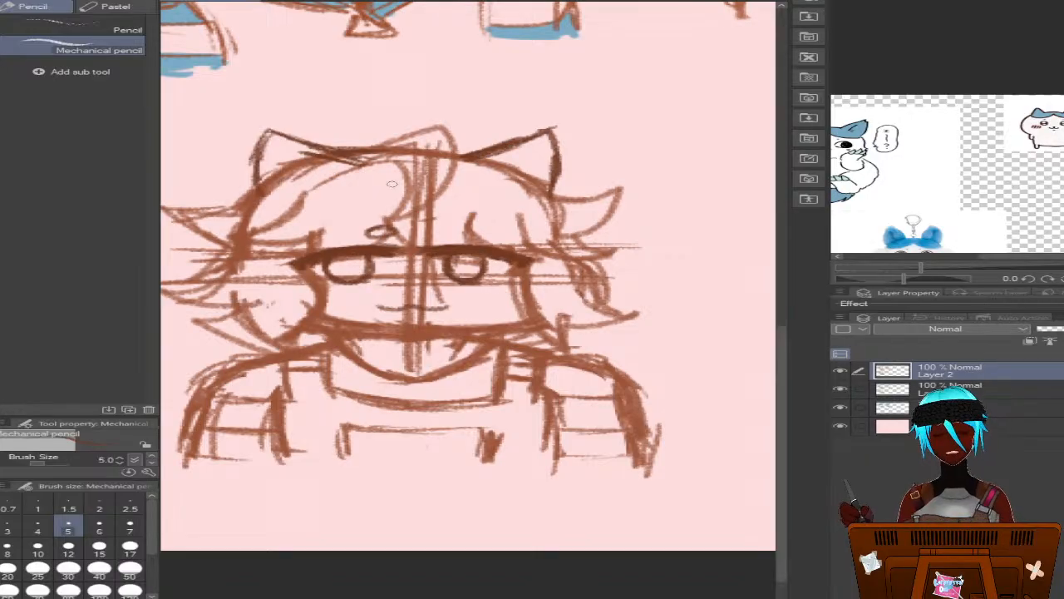
# Trace the jawline with a darker stroke on Layer 1, after comparing the sketch with that layer hidden
pyautogui.click(840, 391)
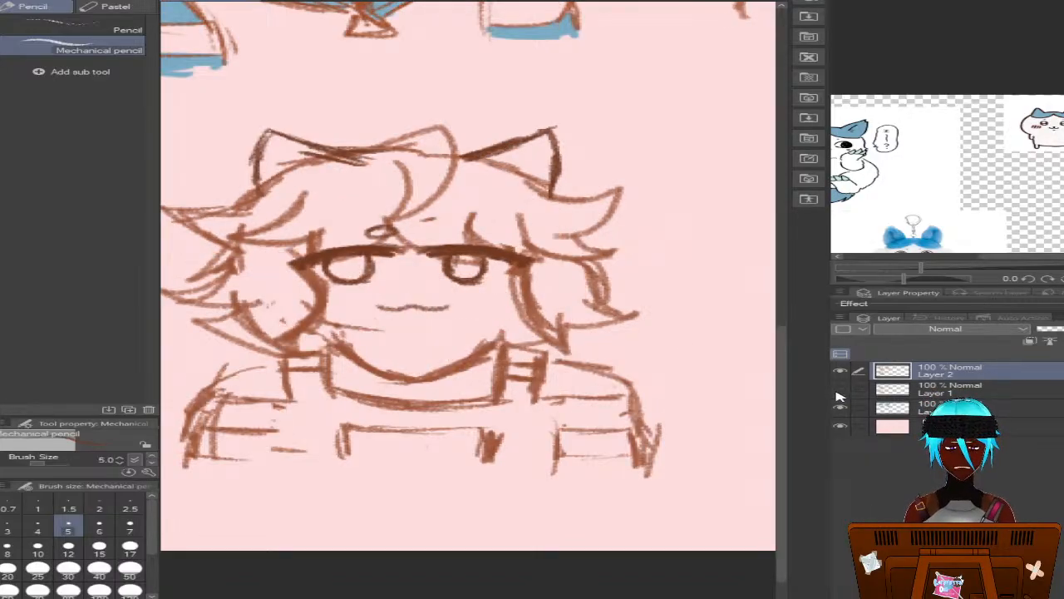
pyautogui.click(839, 390)
pyautogui.click(873, 396)
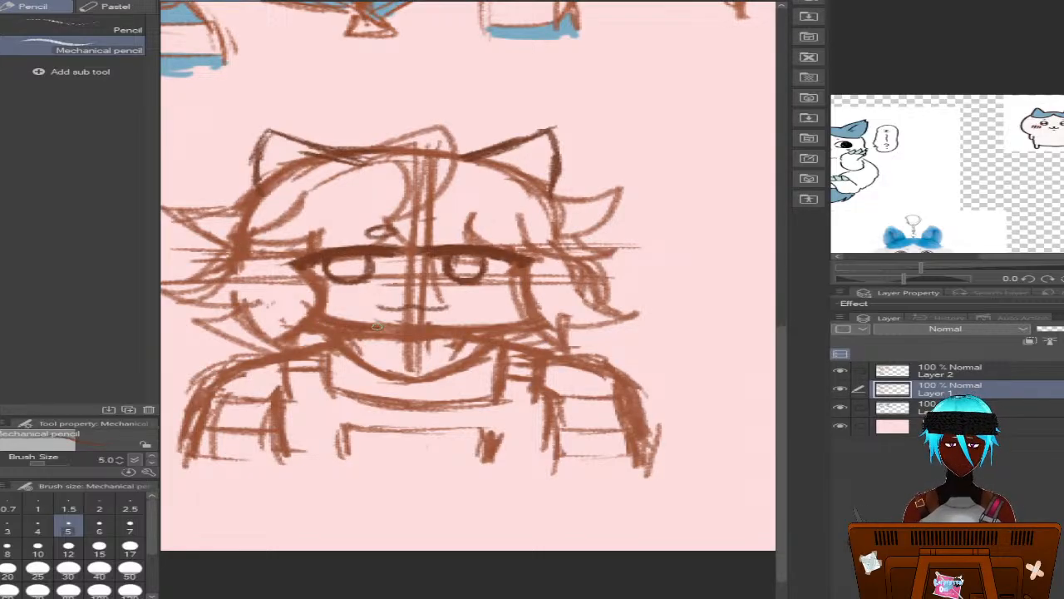
pyautogui.moveTo(352, 321)
pyautogui.mouseDown()
pyautogui.moveTo(423, 329)
pyautogui.moveTo(386, 331)
pyautogui.moveTo(503, 328)
pyautogui.moveTo(461, 334)
pyautogui.moveTo(524, 325)
pyautogui.mouseUp()
pyautogui.moveTo(399, 331)
pyautogui.mouseDown()
pyautogui.moveTo(324, 325)
pyautogui.moveTo(326, 316)
pyautogui.mouseUp()
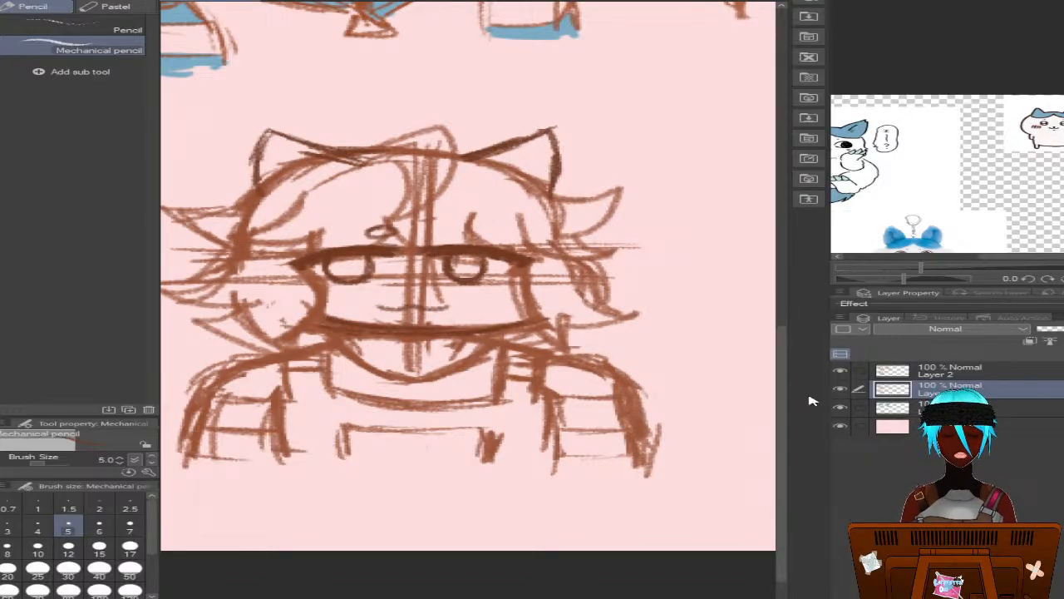
# Draw the jawline and short neck strokes on Layer 2, and hide the construction guidelines on Layer 1
pyautogui.click(841, 408)
pyautogui.click(840, 408)
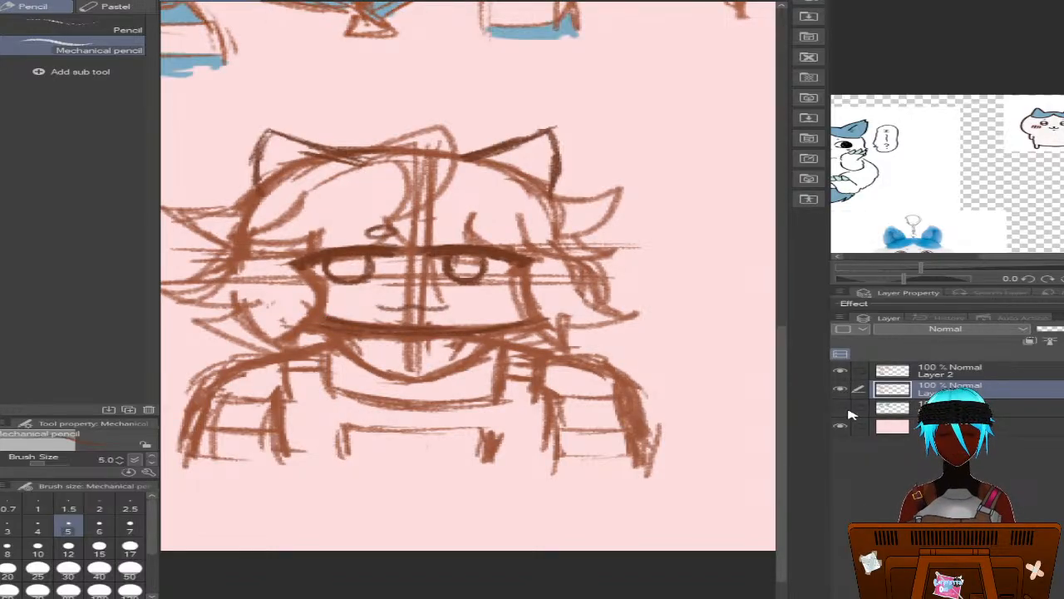
pyautogui.click(842, 409)
pyautogui.click(840, 408)
pyautogui.click(841, 388)
pyautogui.click(841, 389)
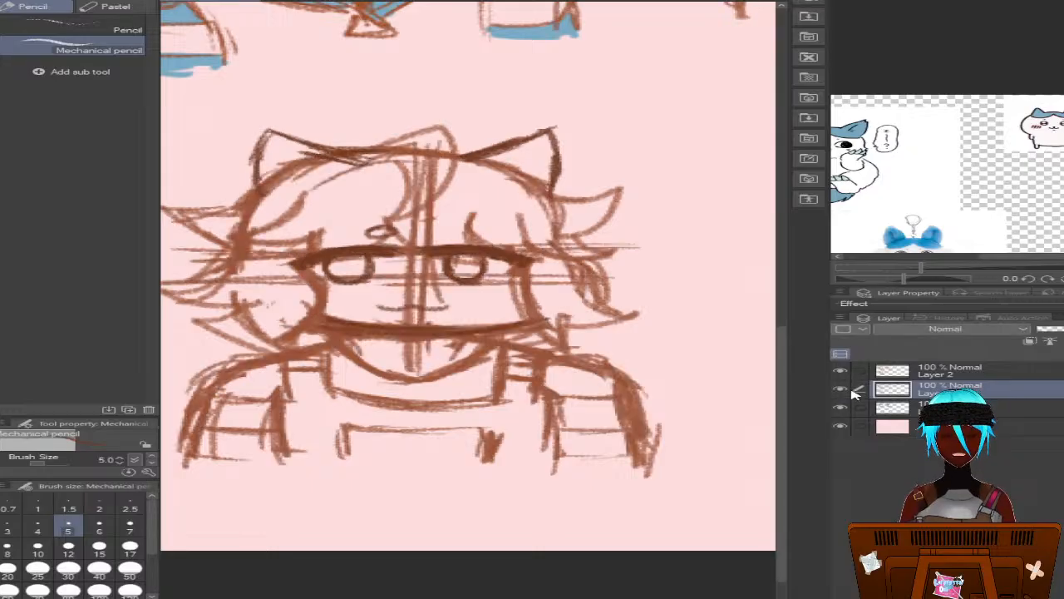
pyautogui.click(909, 369)
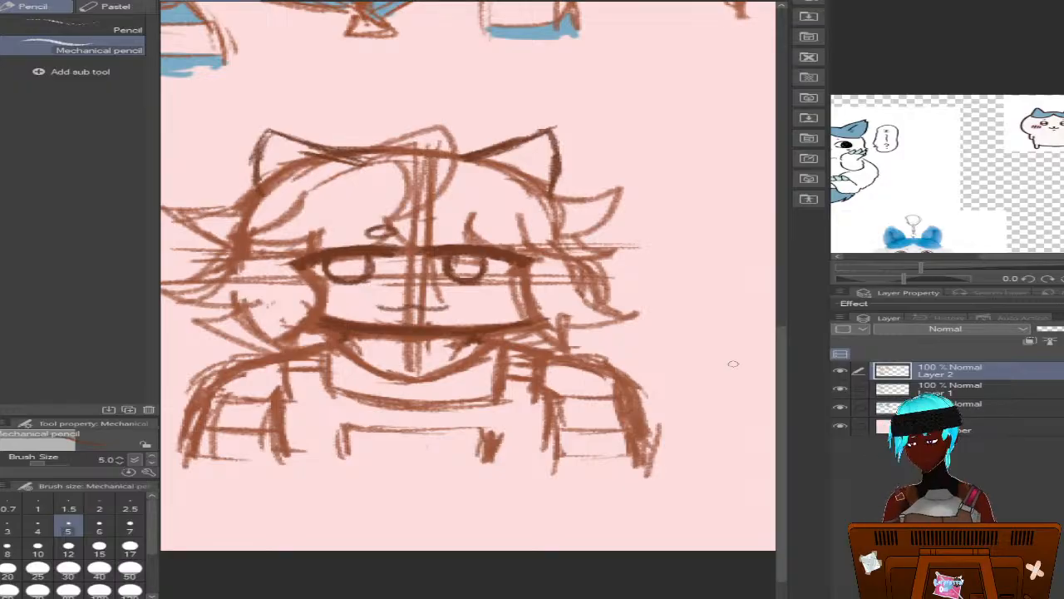
pyautogui.click(842, 396)
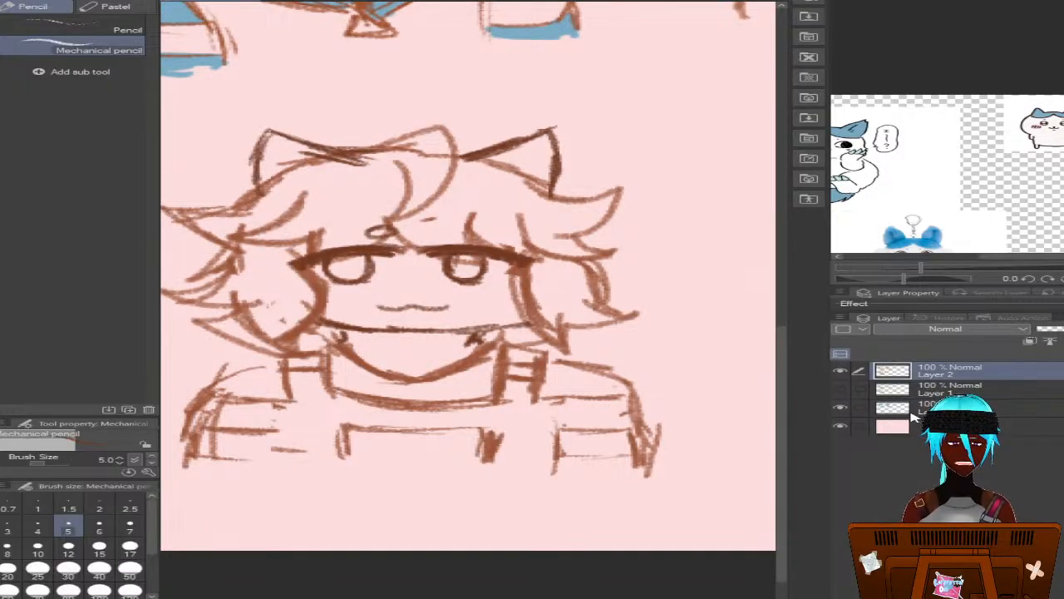
# On Layer 3, sample the existing blue and fill the fringe and cat ears, using the fill that refers to other layers
pyautogui.click(957, 407)
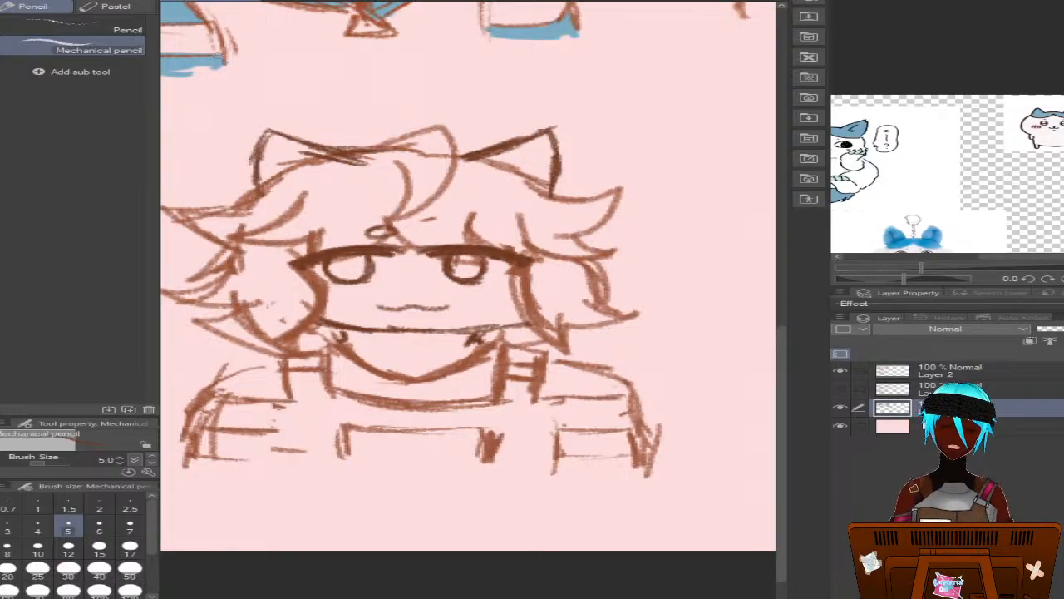
pyautogui.keyDown('alt'); pyautogui.click(183, 62); pyautogui.keyUp('alt')
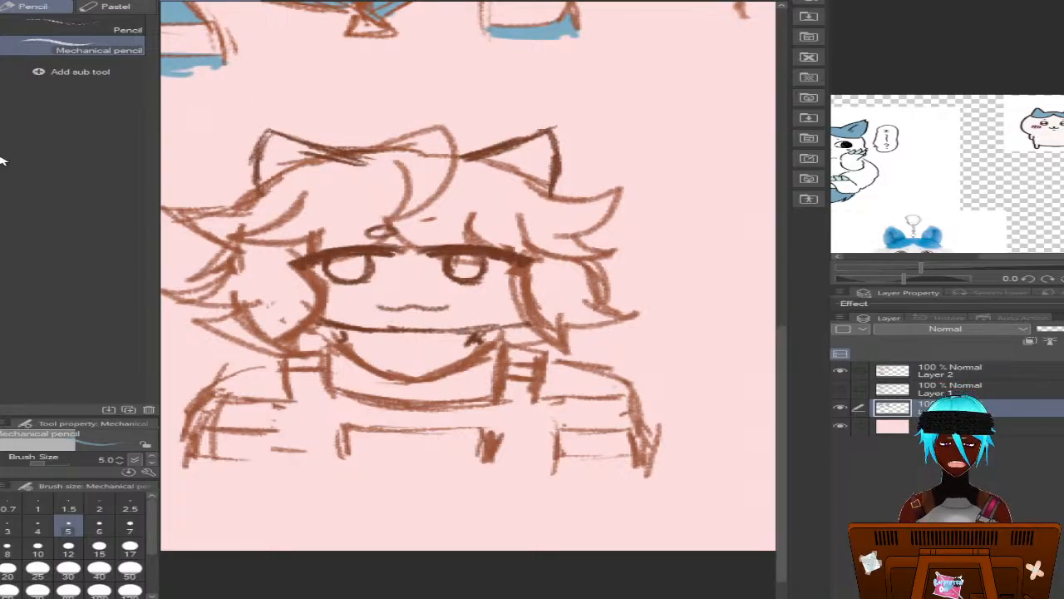
pyautogui.press('p')
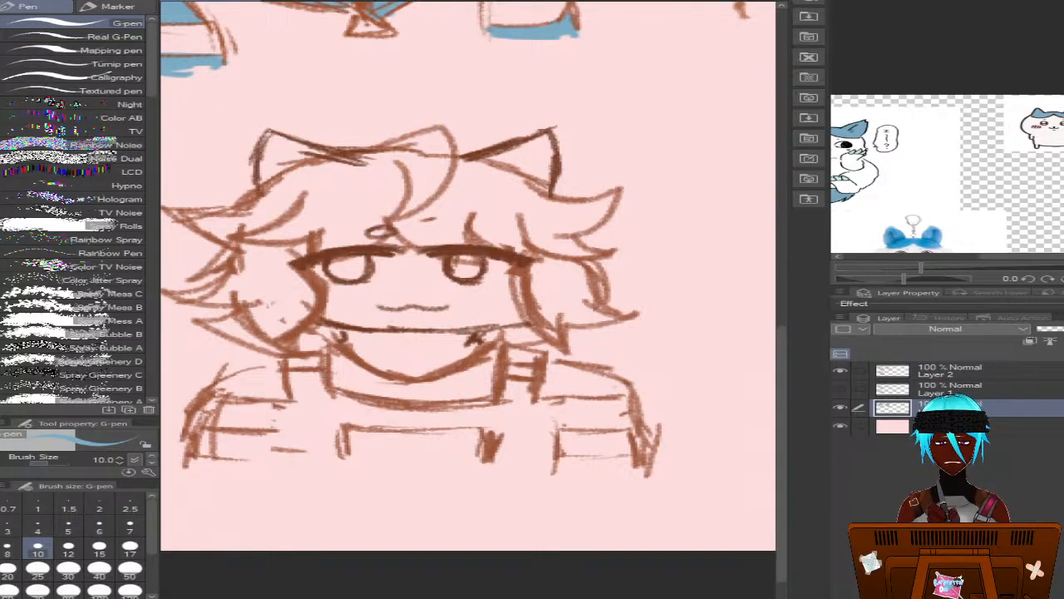
pyautogui.press('g')
pyautogui.click(356, 179)
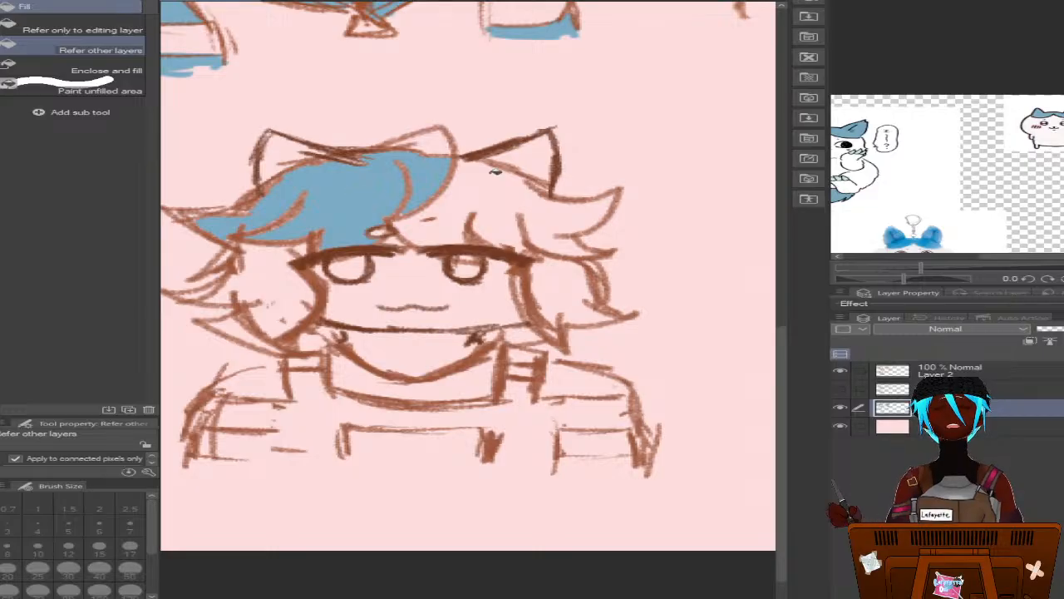
pyautogui.click(510, 179)
pyautogui.click(510, 153)
pyautogui.click(287, 166)
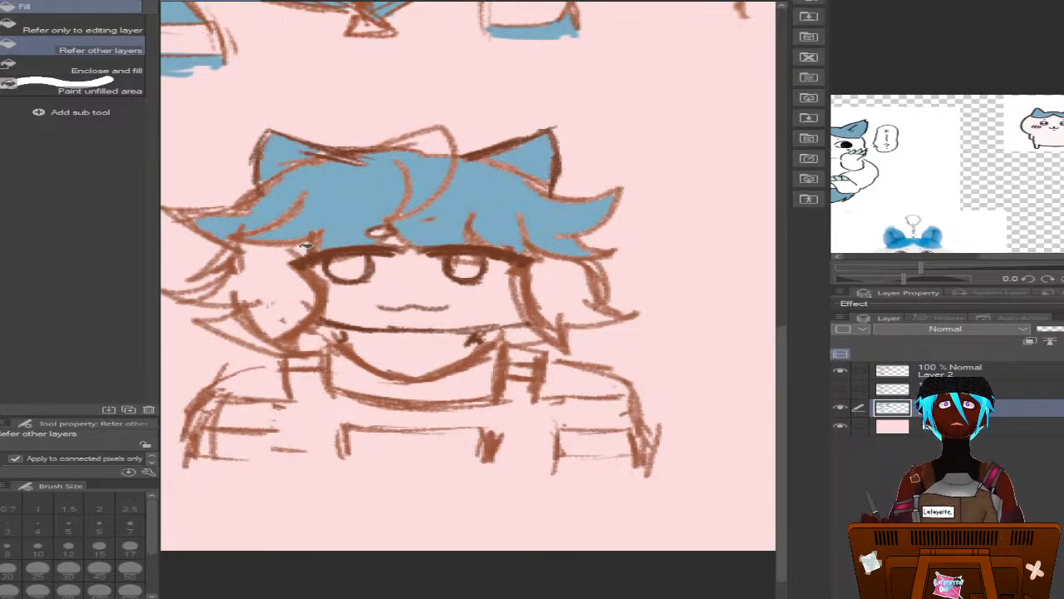
# Fill the side locks and the lower hair tips on both sides of the face with the same blue
pyautogui.click(296, 278)
pyautogui.click(559, 286)
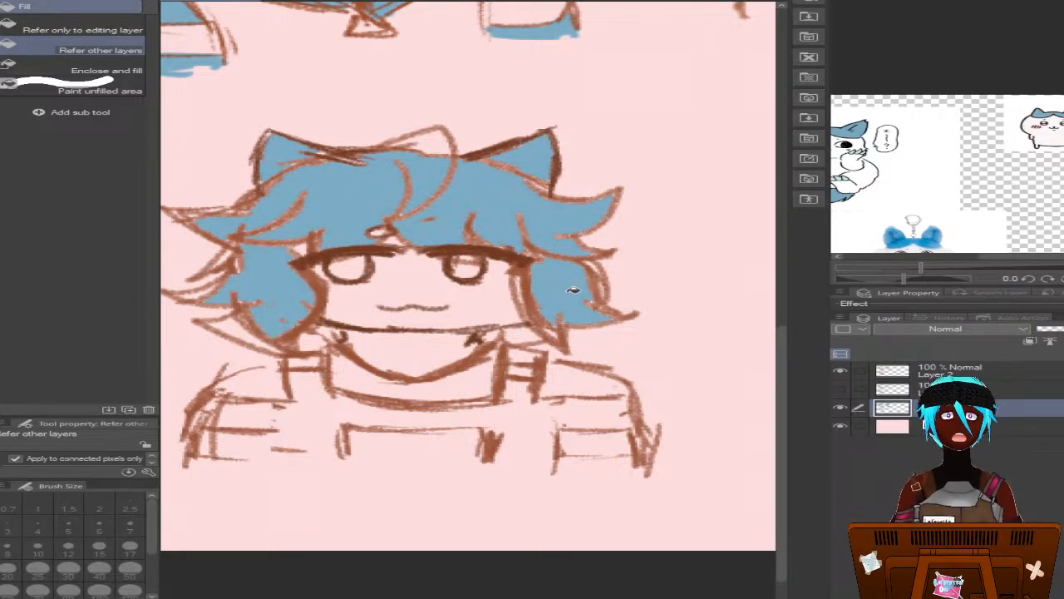
pyautogui.click(244, 320)
pyautogui.click(517, 335)
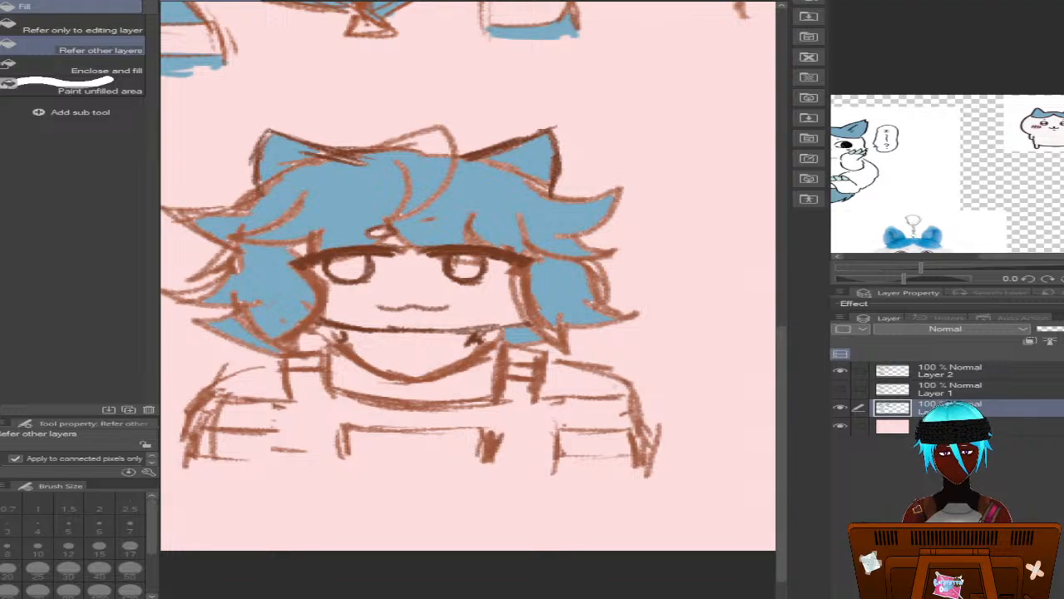
# Paint over the unfilled gaps in the fringe, ears and right-hand locks in blue with the G-pen at size 10
pyautogui.press('b')
pyautogui.press('p')
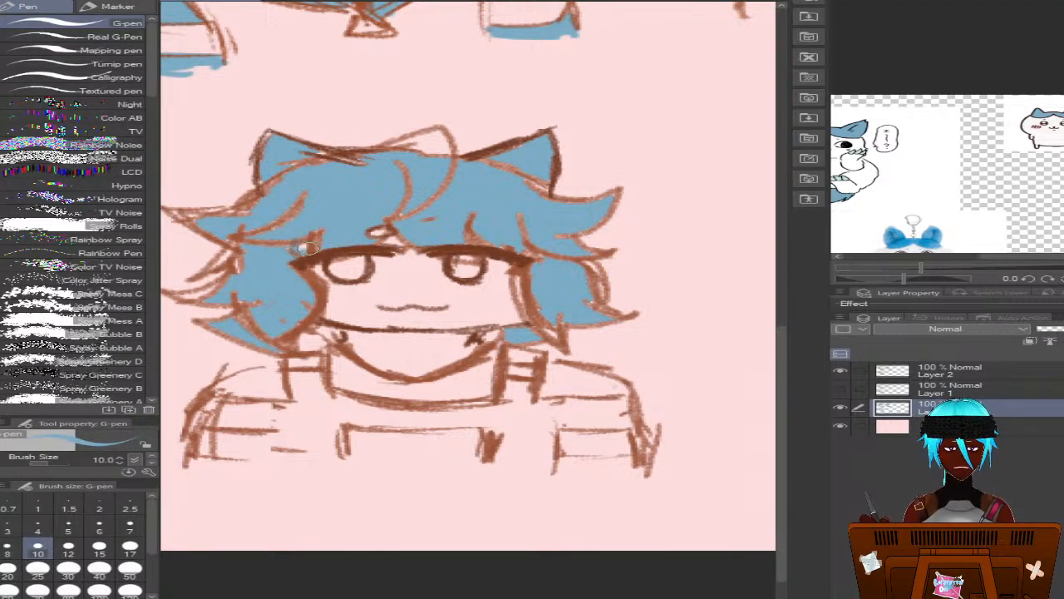
pyautogui.moveTo(296, 252)
pyautogui.mouseDown()
pyautogui.moveTo(268, 239)
pyautogui.moveTo(242, 241)
pyautogui.moveTo(240, 231)
pyautogui.moveTo(277, 222)
pyautogui.moveTo(314, 158)
pyautogui.moveTo(282, 154)
pyautogui.moveTo(380, 164)
pyautogui.moveTo(284, 159)
pyautogui.mouseUp()
pyautogui.moveTo(421, 150)
pyautogui.mouseDown()
pyautogui.moveTo(396, 152)
pyautogui.moveTo(418, 135)
pyautogui.moveTo(394, 148)
pyautogui.moveTo(426, 136)
pyautogui.moveTo(410, 162)
pyautogui.moveTo(408, 221)
pyautogui.moveTo(387, 231)
pyautogui.moveTo(414, 193)
pyautogui.moveTo(454, 183)
pyautogui.moveTo(441, 169)
pyautogui.moveTo(436, 188)
pyautogui.moveTo(435, 162)
pyautogui.moveTo(417, 173)
pyautogui.moveTo(419, 155)
pyautogui.moveTo(404, 152)
pyautogui.moveTo(449, 160)
pyautogui.mouseUp()
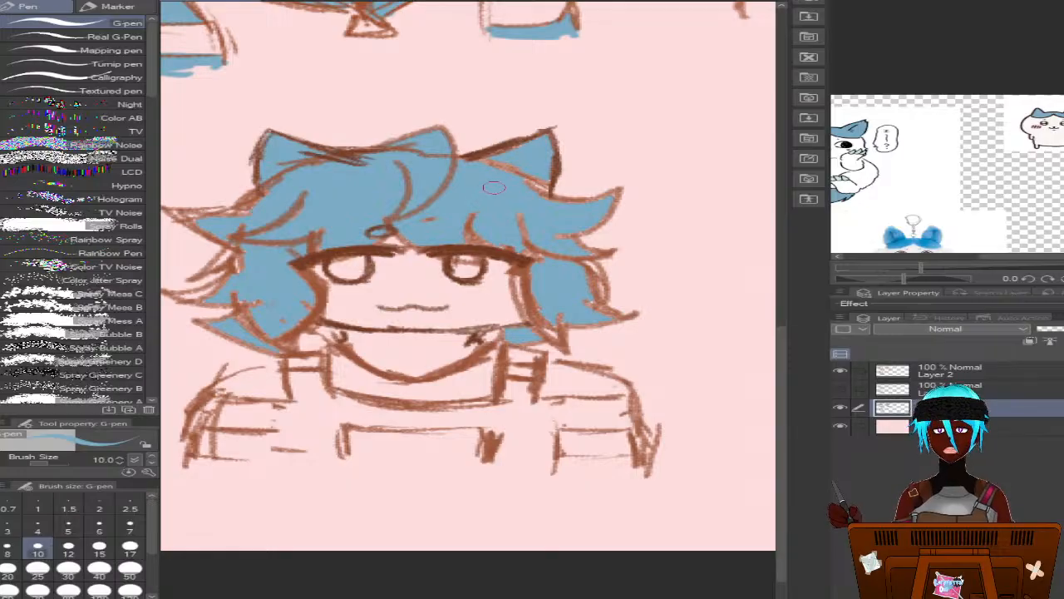
pyautogui.moveTo(512, 169)
pyautogui.mouseDown()
pyautogui.moveTo(433, 170)
pyautogui.moveTo(530, 143)
pyautogui.moveTo(504, 171)
pyautogui.moveTo(511, 182)
pyautogui.moveTo(540, 197)
pyautogui.mouseUp()
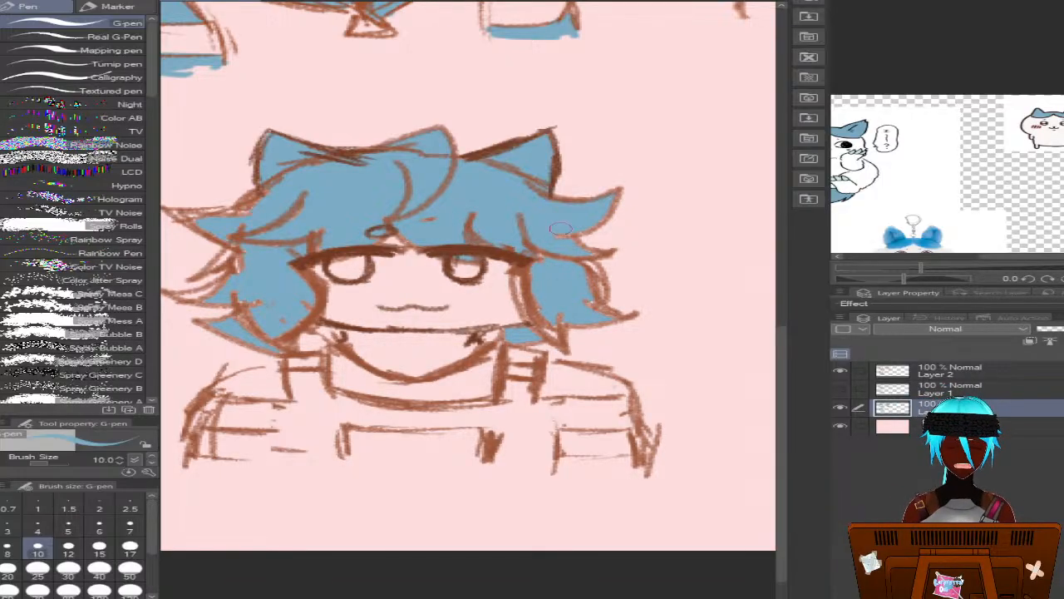
pyautogui.moveTo(562, 228)
pyautogui.mouseDown()
pyautogui.moveTo(586, 233)
pyautogui.moveTo(604, 217)
pyautogui.mouseUp()
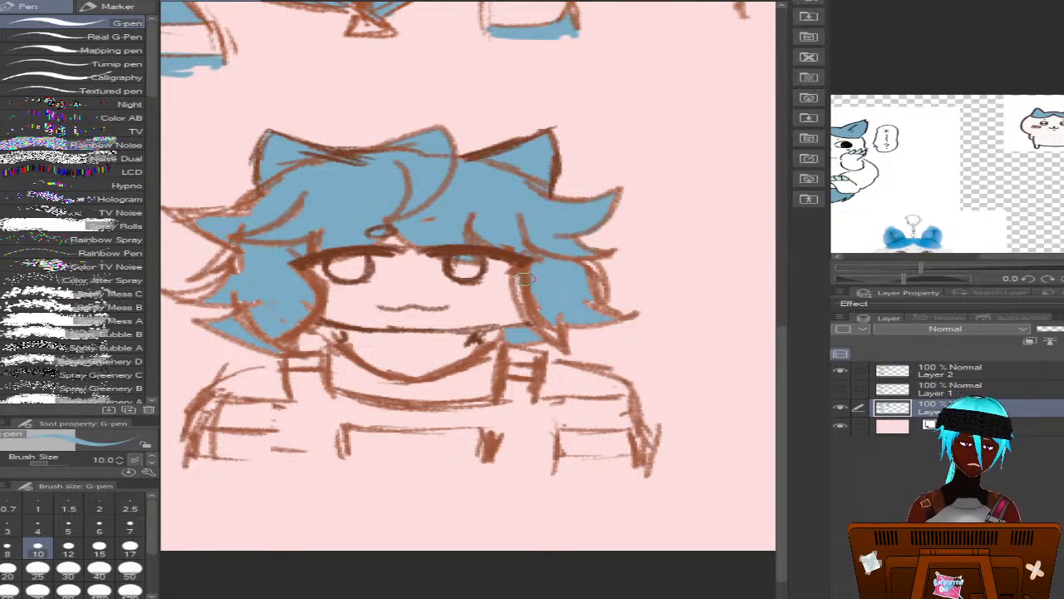
pyautogui.moveTo(524, 290)
pyautogui.mouseDown()
pyautogui.moveTo(566, 336)
pyautogui.moveTo(513, 331)
pyautogui.moveTo(533, 338)
pyautogui.moveTo(563, 315)
pyautogui.moveTo(594, 273)
pyautogui.moveTo(580, 257)
pyautogui.moveTo(600, 309)
pyautogui.moveTo(620, 317)
pyautogui.moveTo(554, 318)
pyautogui.moveTo(567, 339)
pyautogui.mouseUp()
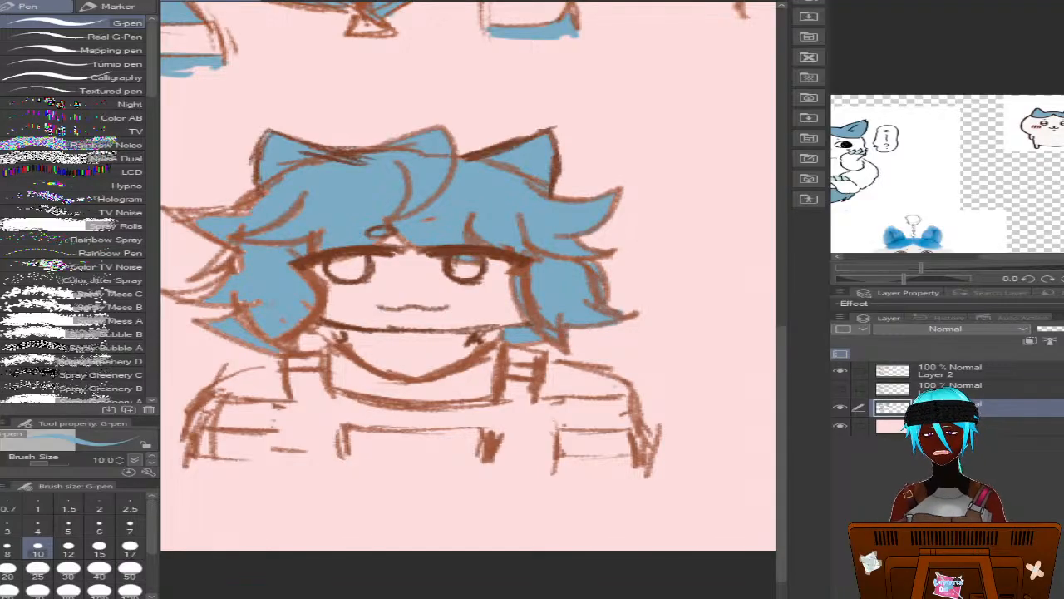
# Paint the outer hair tips on the left side and the hair beside the neck blue
pyautogui.hscroll(-5, 468, 275)
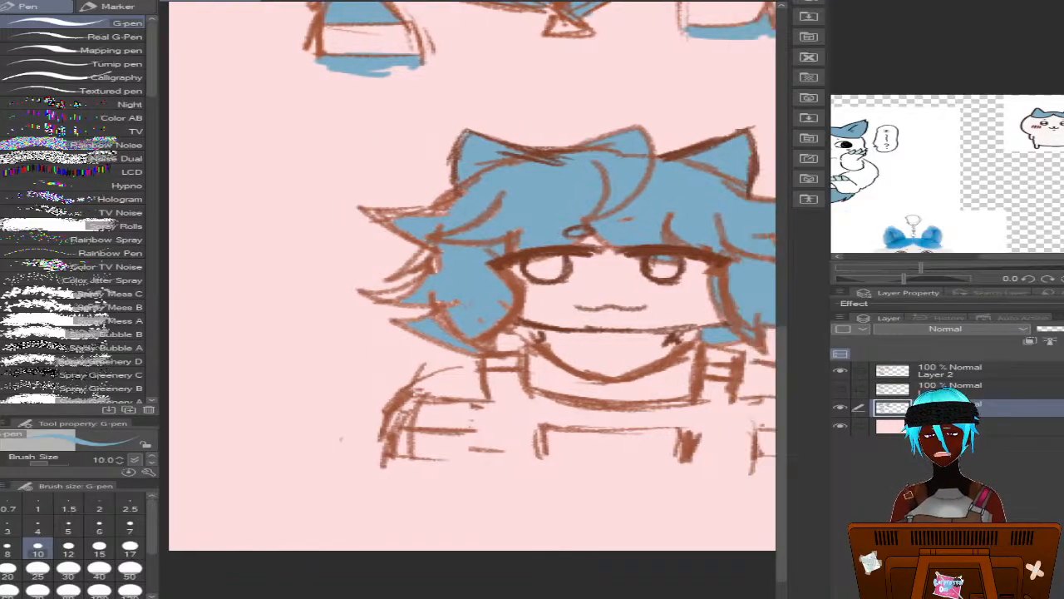
pyautogui.hscroll(1, 468, 275)
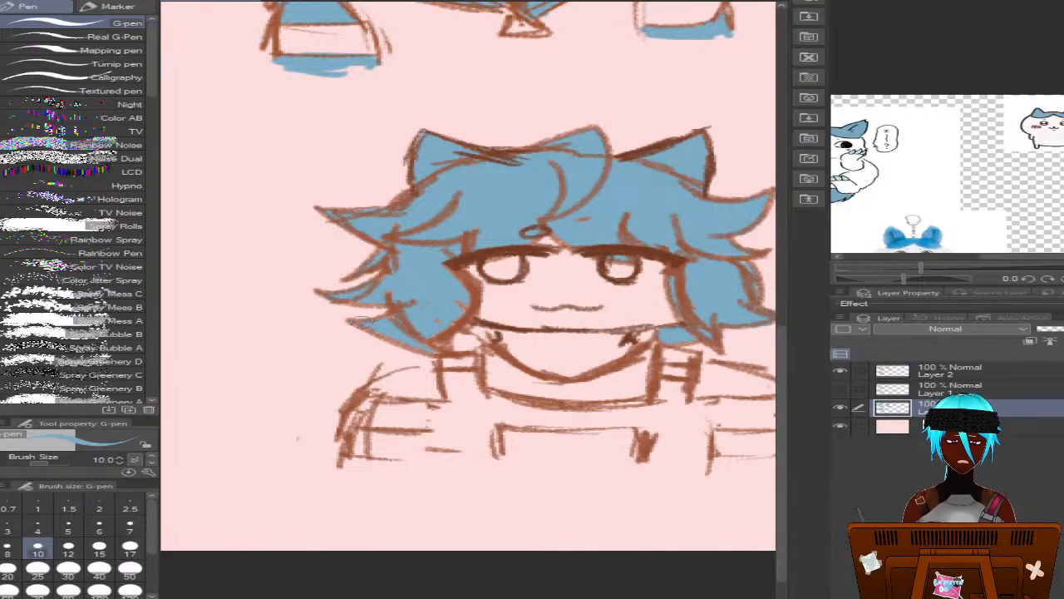
pyautogui.moveTo(420, 349)
pyautogui.mouseDown()
pyautogui.moveTo(462, 307)
pyautogui.moveTo(446, 321)
pyautogui.moveTo(466, 342)
pyautogui.moveTo(461, 328)
pyautogui.moveTo(481, 333)
pyautogui.moveTo(466, 348)
pyautogui.moveTo(440, 346)
pyautogui.mouseUp()
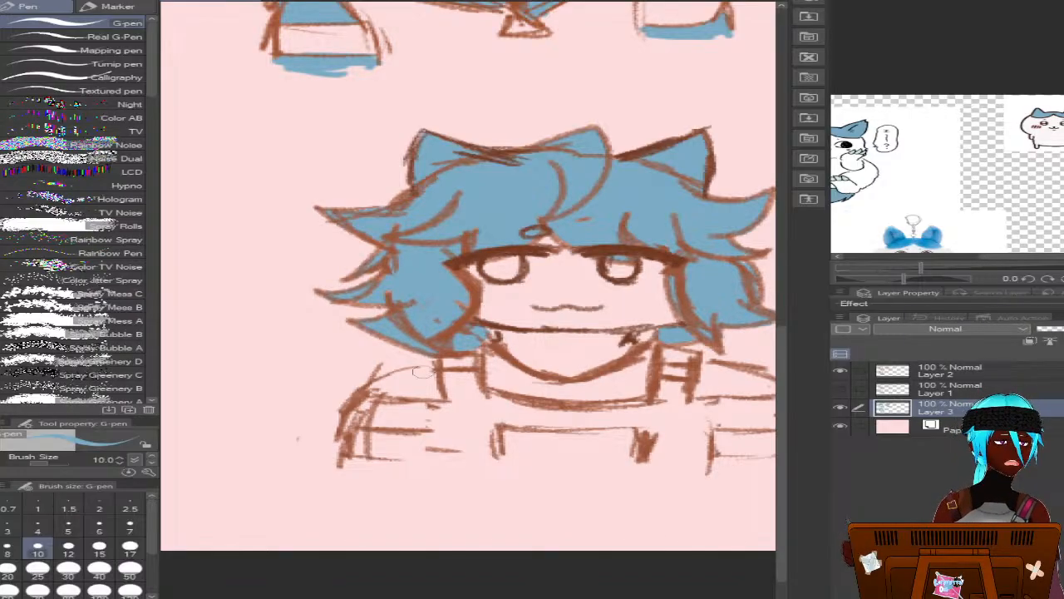
# On Layer 2, sketch the overalls' side edges and the pocket stitching in brown with the size 5 mechanical pencil
pyautogui.click(915, 392)
pyautogui.click(925, 372)
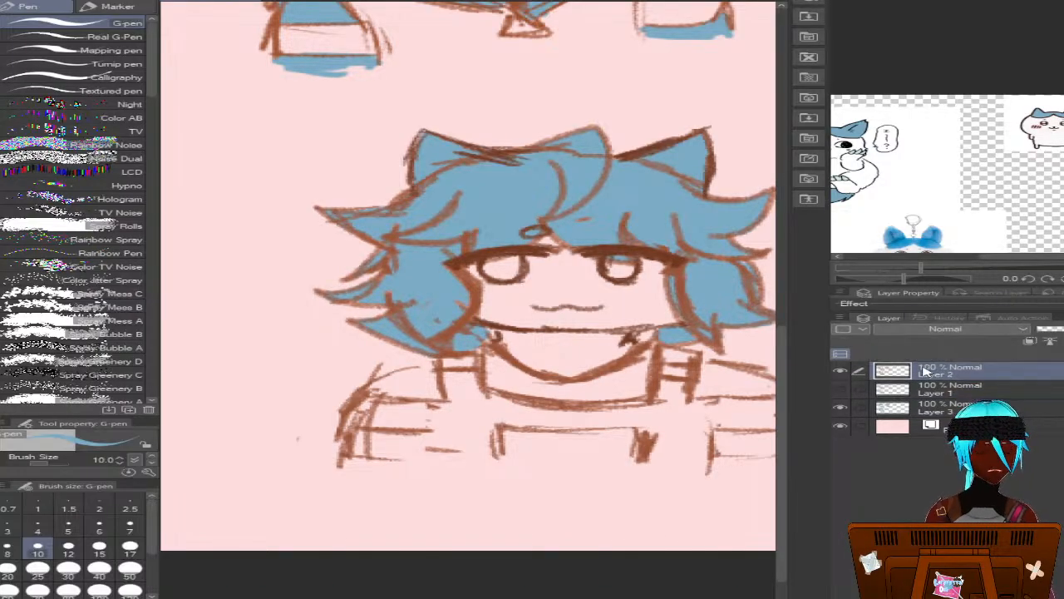
pyautogui.keyDown('alt'); pyautogui.click(516, 357); pyautogui.keyUp('alt')
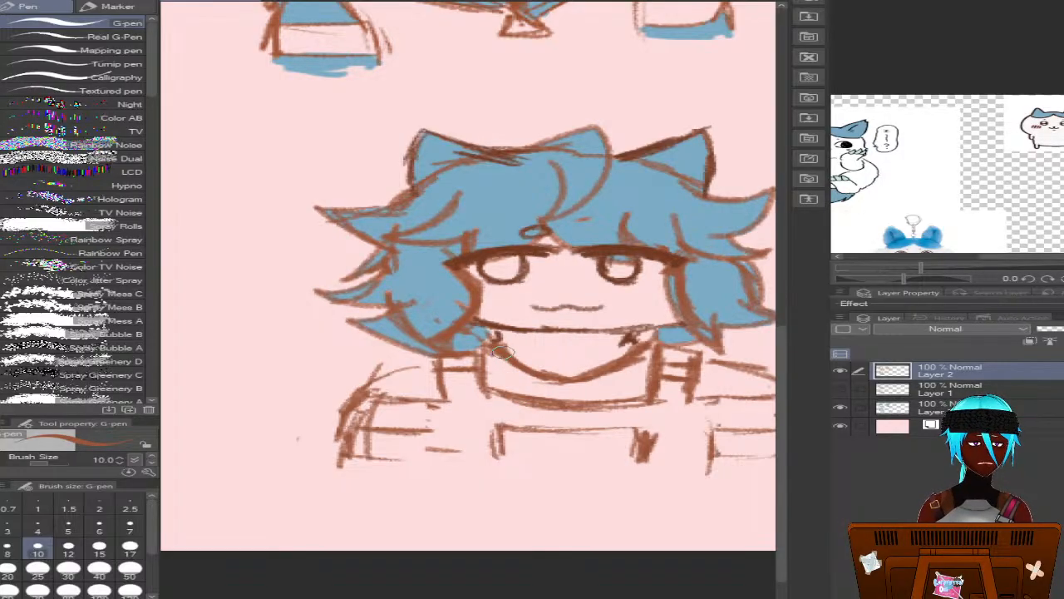
pyautogui.keyDown('alt'); pyautogui.click(517, 349); pyautogui.keyUp('alt')
pyautogui.keyDown('alt'); pyautogui.click(516, 351); pyautogui.keyUp('alt')
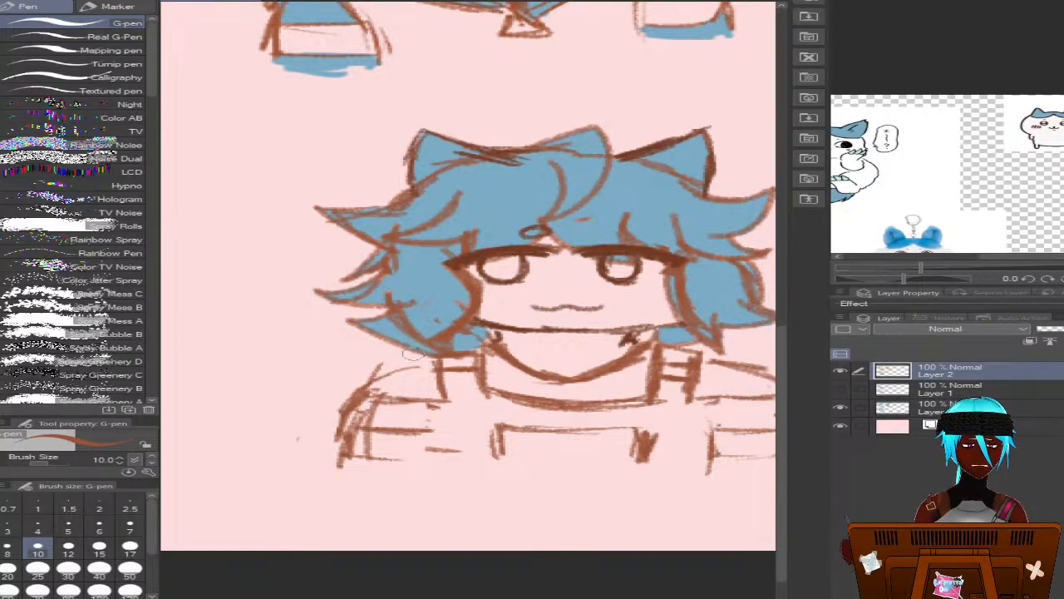
pyautogui.press('p')
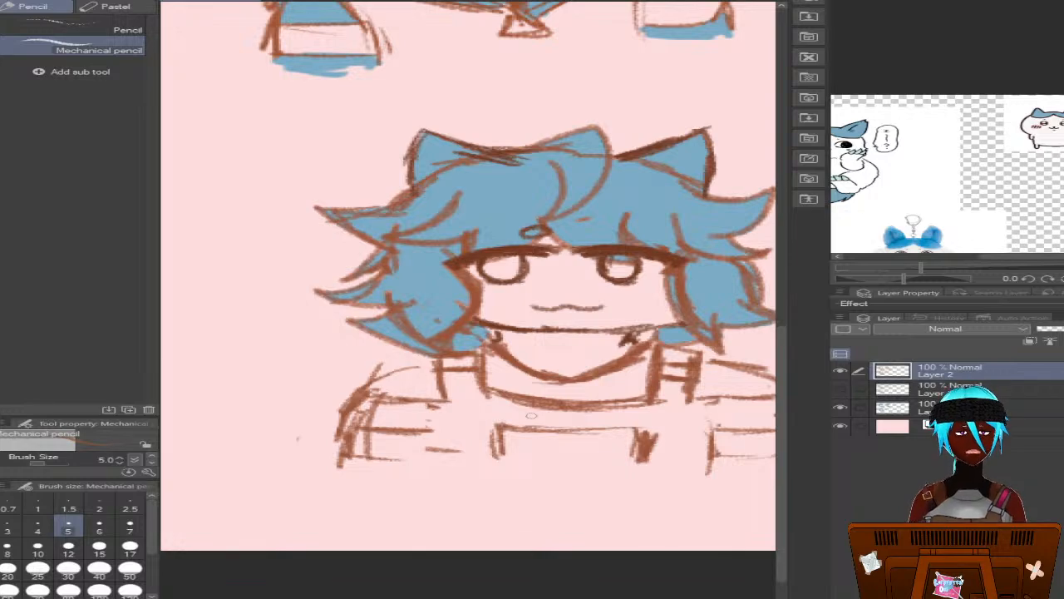
pyautogui.moveTo(440, 403); pyautogui.dragTo(430, 457)
pyautogui.moveTo(697, 401)
pyautogui.mouseDown()
pyautogui.moveTo(710, 443)
pyautogui.moveTo(709, 472)
pyautogui.mouseUp()
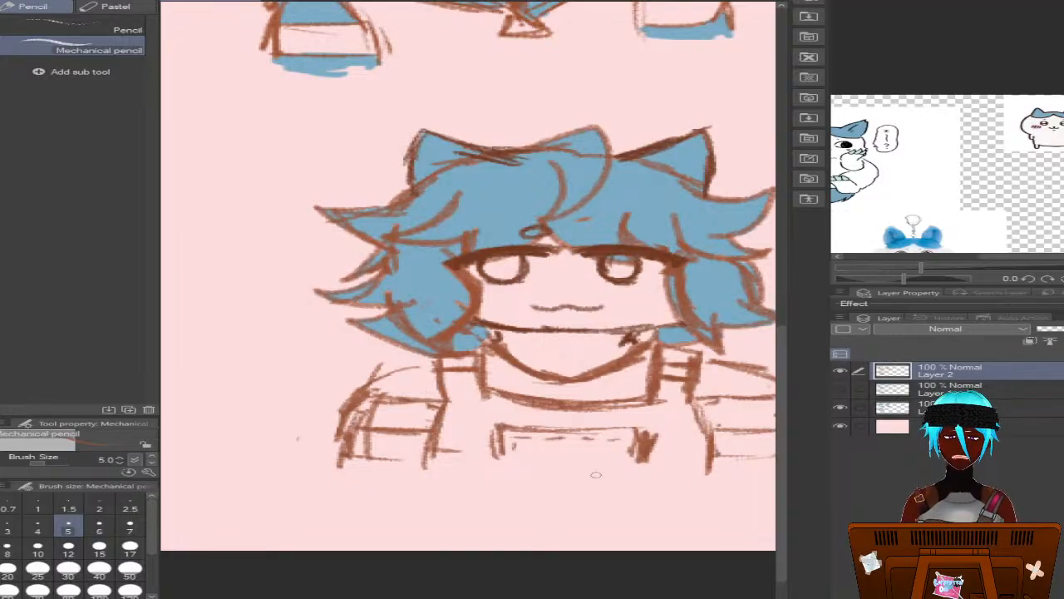
# On Layer 3, paint the overalls' bib and the straps above and below the buckles dark blue with the G-pen at size 10
pyautogui.click(956, 407)
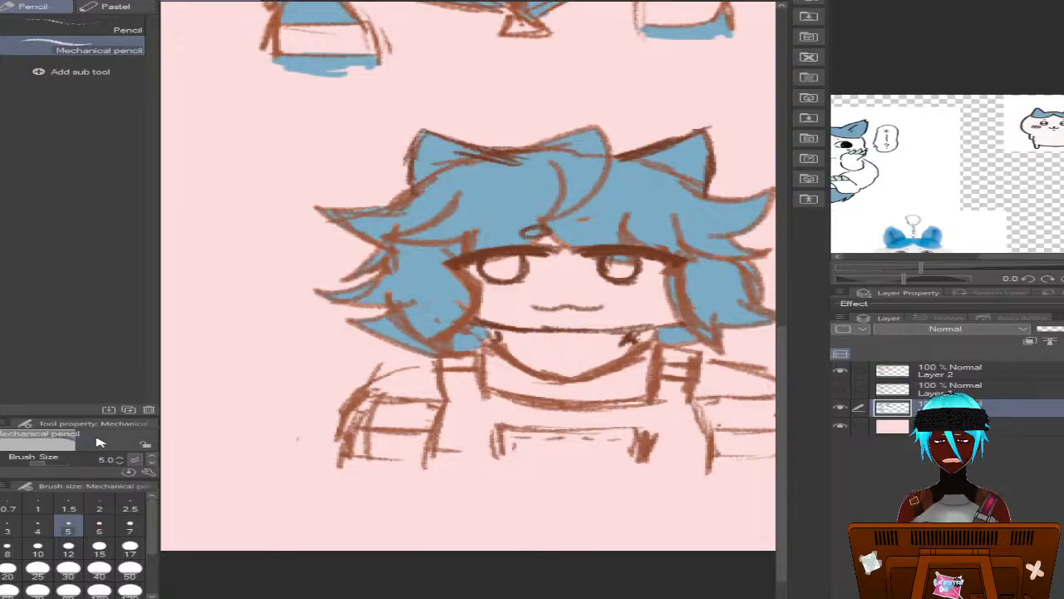
pyautogui.click(1, 96)
pyautogui.click(1, 130)
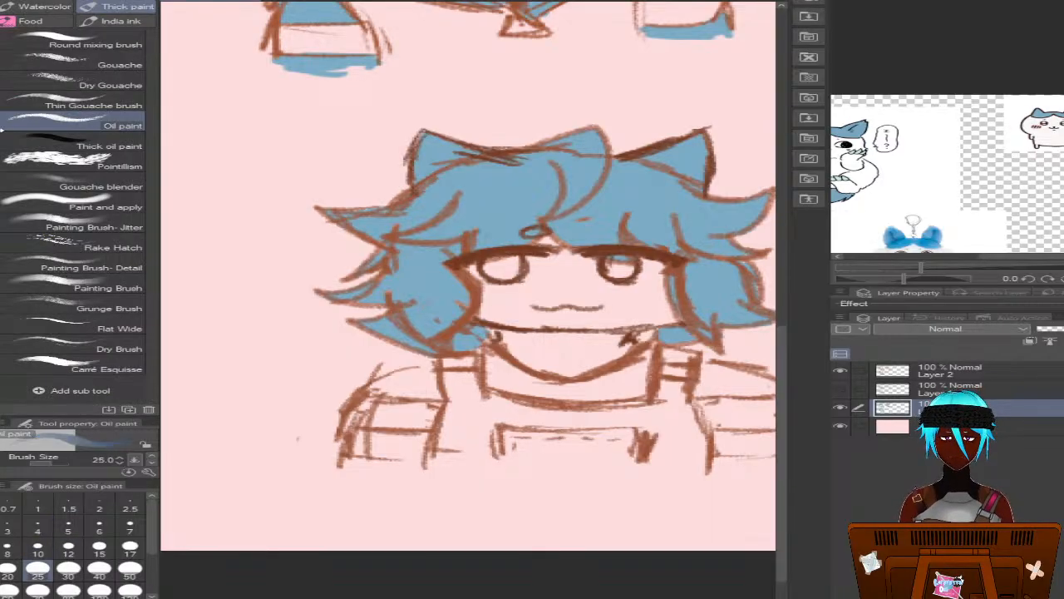
pyautogui.click(1, 98)
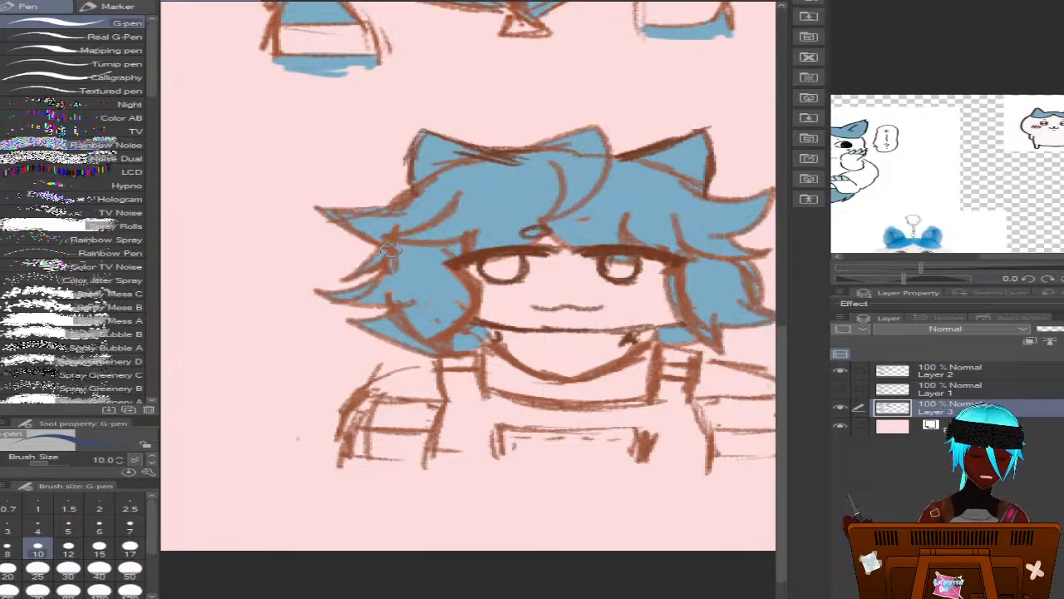
pyautogui.moveTo(463, 378)
pyautogui.mouseDown()
pyautogui.moveTo(474, 376)
pyautogui.moveTo(443, 373)
pyautogui.moveTo(457, 420)
pyautogui.moveTo(470, 381)
pyautogui.moveTo(473, 395)
pyautogui.moveTo(562, 414)
pyautogui.moveTo(619, 407)
pyautogui.moveTo(529, 409)
pyautogui.moveTo(657, 406)
pyautogui.moveTo(615, 410)
pyautogui.moveTo(678, 381)
pyautogui.moveTo(684, 396)
pyautogui.moveTo(665, 420)
pyautogui.moveTo(657, 390)
pyautogui.moveTo(670, 449)
pyautogui.moveTo(697, 453)
pyautogui.moveTo(682, 411)
pyautogui.moveTo(703, 433)
pyautogui.moveTo(698, 474)
pyautogui.moveTo(703, 447)
pyautogui.moveTo(691, 462)
pyautogui.moveTo(669, 454)
pyautogui.mouseUp()
pyautogui.moveTo(470, 401)
pyautogui.mouseDown()
pyautogui.moveTo(443, 448)
pyautogui.moveTo(446, 421)
pyautogui.moveTo(455, 412)
pyautogui.moveTo(437, 462)
pyautogui.moveTo(459, 410)
pyautogui.moveTo(475, 424)
pyautogui.moveTo(453, 468)
pyautogui.moveTo(495, 405)
pyautogui.moveTo(595, 422)
pyautogui.mouseUp()
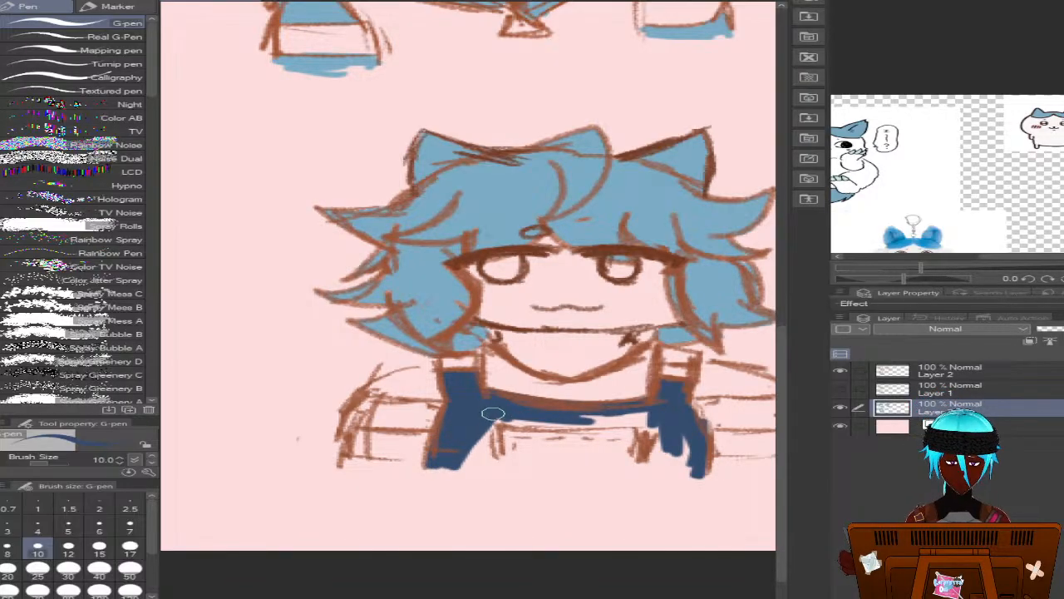
pyautogui.moveTo(492, 413)
pyautogui.mouseDown()
pyautogui.moveTo(605, 425)
pyautogui.moveTo(524, 424)
pyautogui.moveTo(658, 420)
pyautogui.moveTo(559, 425)
pyautogui.moveTo(642, 437)
pyautogui.moveTo(482, 426)
pyautogui.moveTo(670, 430)
pyautogui.moveTo(490, 426)
pyautogui.moveTo(607, 440)
pyautogui.moveTo(472, 434)
pyautogui.moveTo(457, 439)
pyautogui.moveTo(486, 456)
pyautogui.moveTo(569, 462)
pyautogui.moveTo(434, 465)
pyautogui.moveTo(618, 467)
pyautogui.moveTo(520, 470)
pyautogui.moveTo(554, 476)
pyautogui.moveTo(704, 469)
pyautogui.moveTo(678, 472)
pyautogui.moveTo(672, 433)
pyautogui.moveTo(696, 465)
pyautogui.moveTo(593, 471)
pyautogui.moveTo(579, 467)
pyautogui.moveTo(595, 452)
pyautogui.moveTo(562, 454)
pyautogui.moveTo(617, 443)
pyautogui.moveTo(640, 448)
pyautogui.moveTo(471, 452)
pyautogui.moveTo(659, 449)
pyautogui.mouseUp()
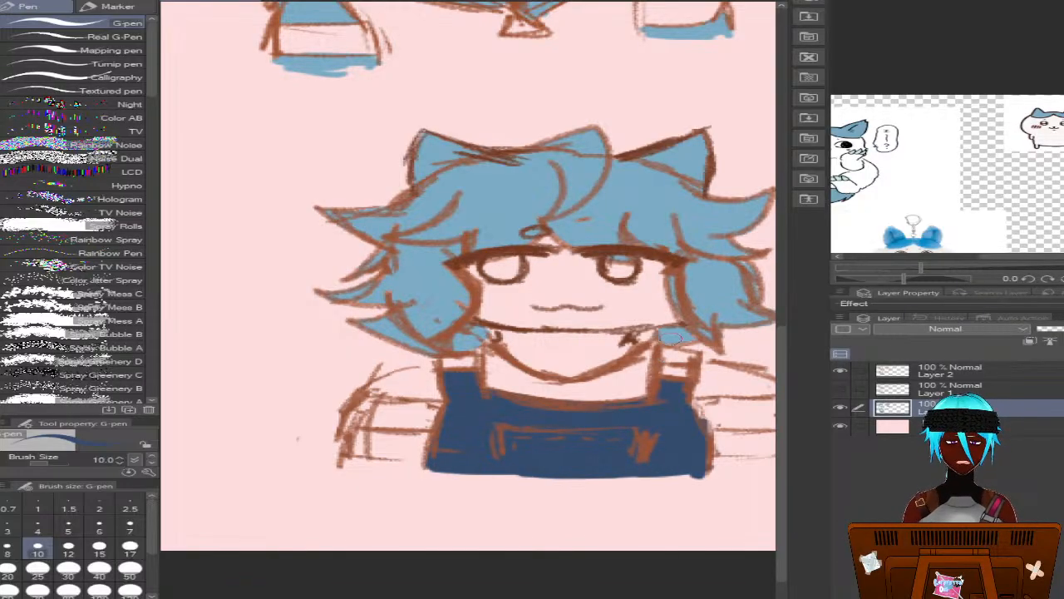
pyautogui.moveTo(670, 337)
pyautogui.mouseDown()
pyautogui.moveTo(667, 356)
pyautogui.moveTo(687, 355)
pyautogui.moveTo(672, 356)
pyautogui.mouseUp()
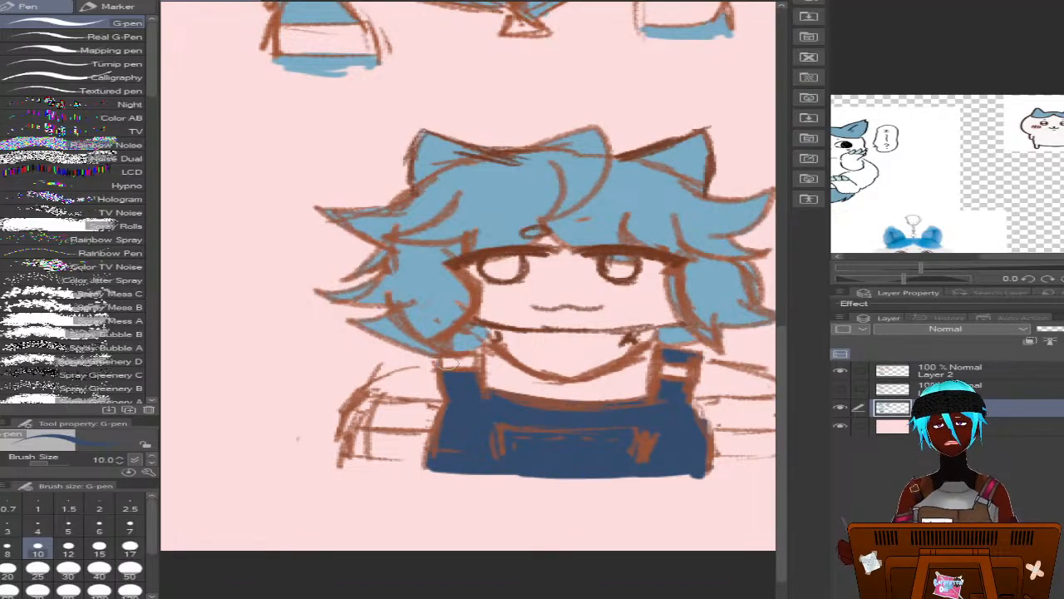
pyautogui.moveTo(448, 356)
pyautogui.mouseDown()
pyautogui.moveTo(474, 349)
pyautogui.moveTo(459, 354)
pyautogui.mouseUp()
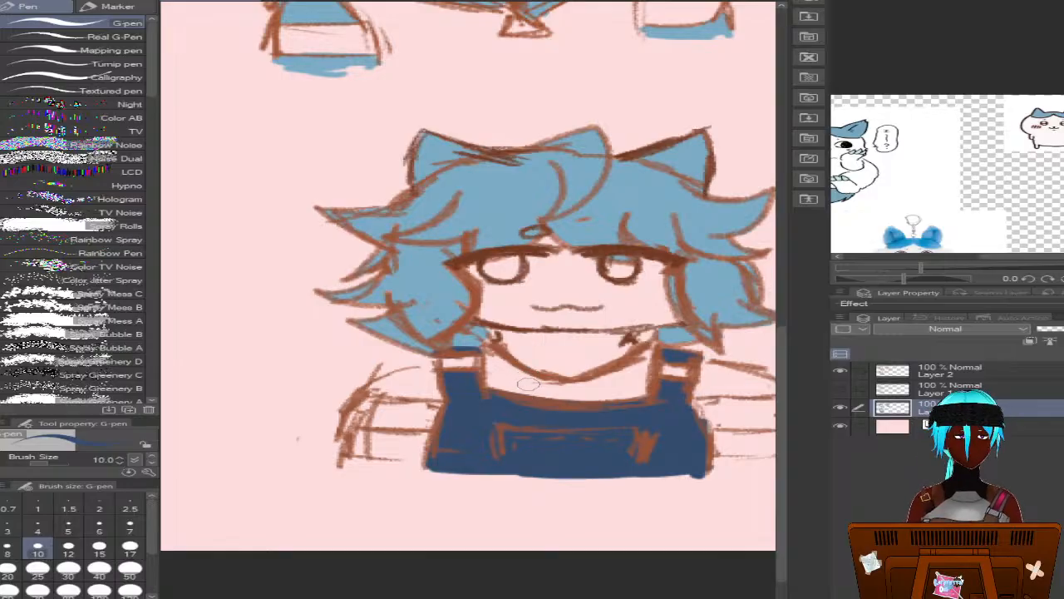
# Sample the hair's light blue, paint the bottom stripe on both sleeves and begin the upper stripe on the left-hand sleeve
pyautogui.keyDown('alt'); pyautogui.click(467, 218); pyautogui.keyUp('alt')
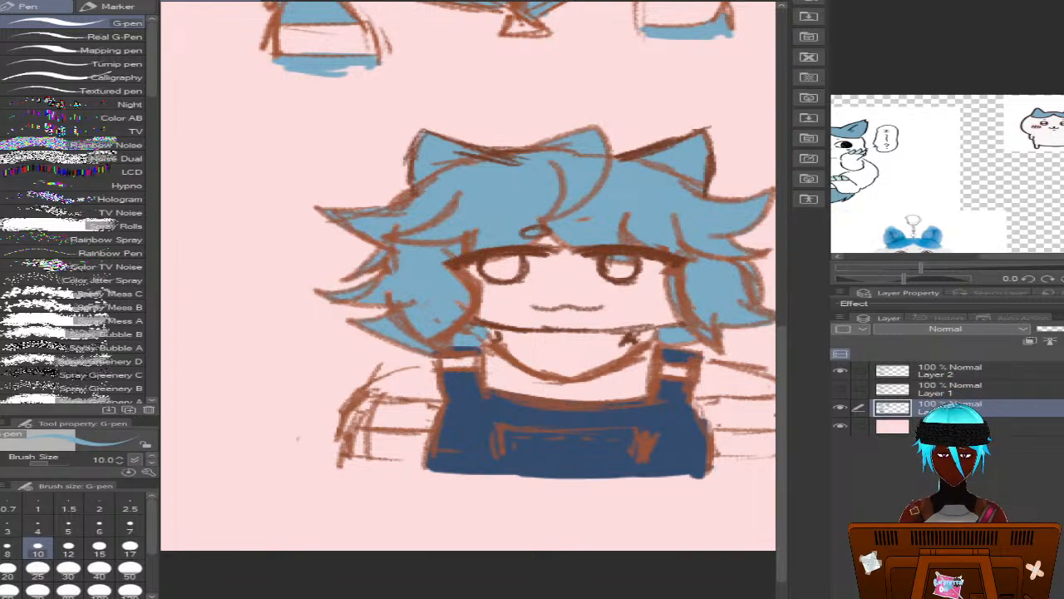
pyautogui.moveTo(297, 438); pyautogui.dragTo(268, 441)
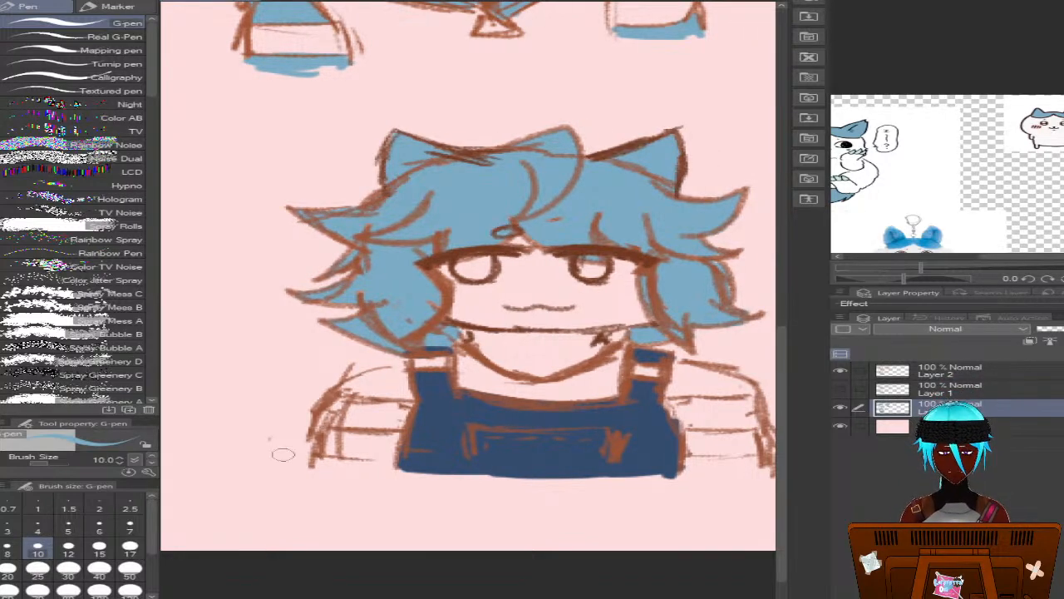
pyautogui.moveTo(321, 465)
pyautogui.mouseDown()
pyautogui.moveTo(393, 467)
pyautogui.moveTo(374, 465)
pyautogui.mouseUp()
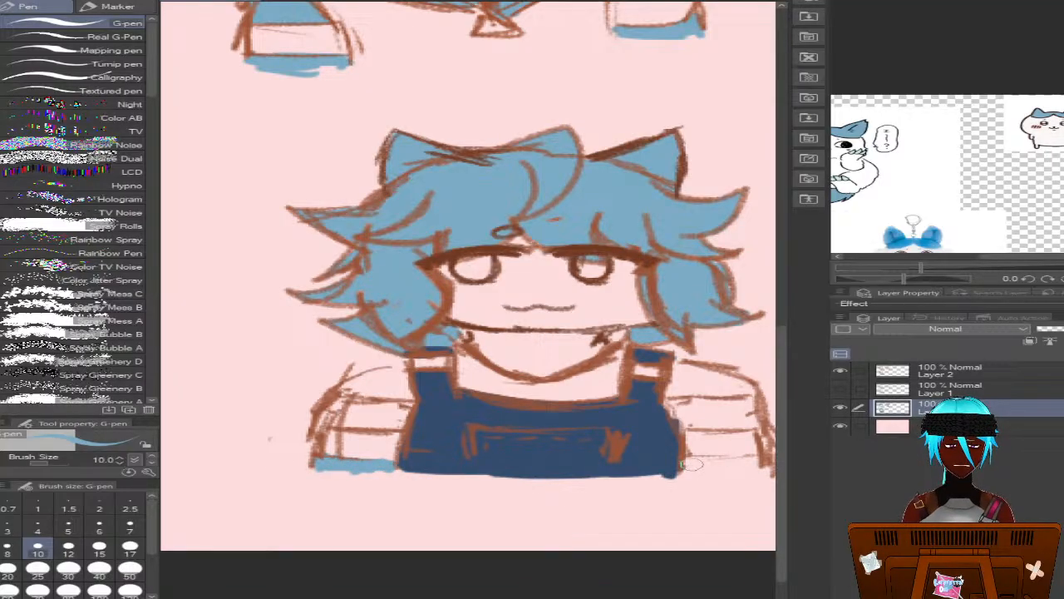
pyautogui.moveTo(700, 462)
pyautogui.mouseDown()
pyautogui.moveTo(681, 466)
pyautogui.moveTo(755, 458)
pyautogui.moveTo(765, 472)
pyautogui.moveTo(726, 464)
pyautogui.moveTo(677, 473)
pyautogui.moveTo(761, 470)
pyautogui.mouseUp()
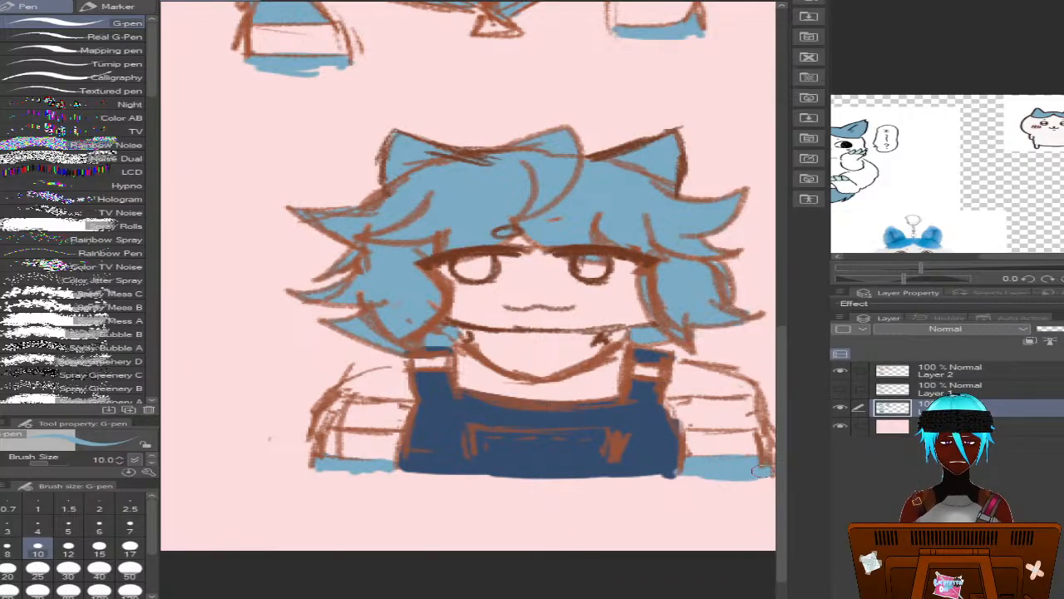
pyautogui.moveTo(334, 403)
pyautogui.mouseDown()
pyautogui.moveTo(347, 413)
pyautogui.moveTo(323, 417)
pyautogui.moveTo(336, 405)
pyautogui.mouseUp()
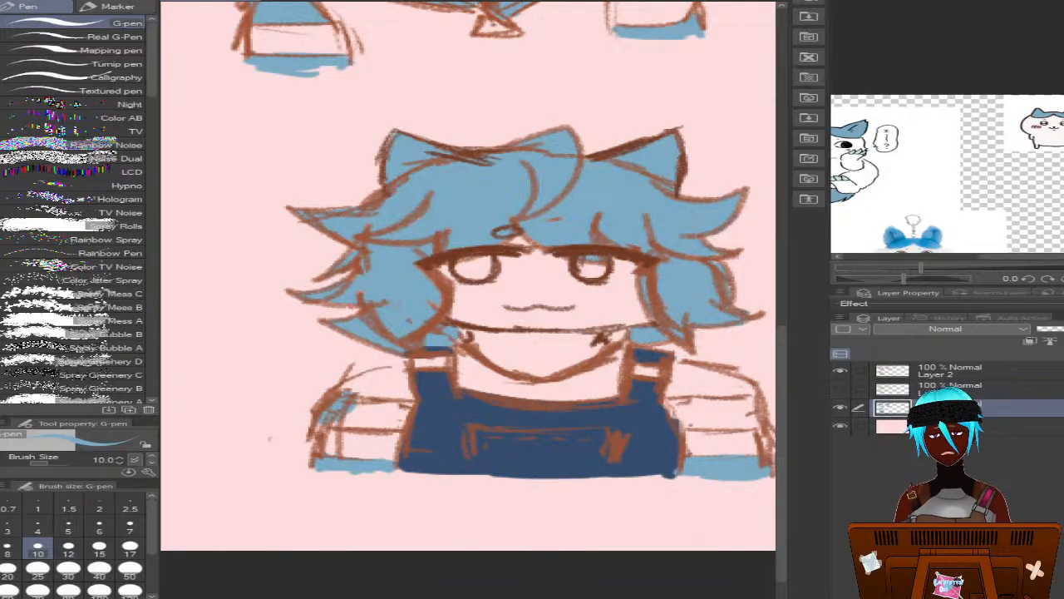
# Undo the latest sleeve and strap strokes and redo them
pyautogui.hotkey('ctrl', 'z')
pyautogui.hotkey('ctrl', 'z')
pyautogui.hotkey('ctrl', 'z')
pyautogui.hotkey('ctrl', 'z')
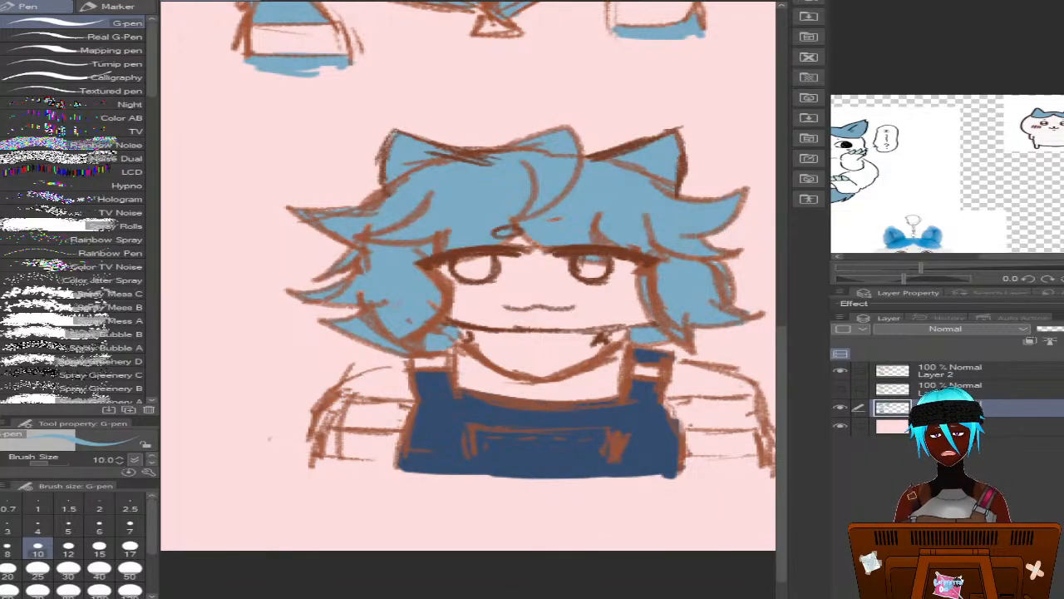
pyautogui.hotkey('ctrl', 'y')
pyautogui.hotkey('ctrl', 'y')
pyautogui.hotkey('ctrl', 'y')
pyautogui.hotkey('ctrl', 'y')
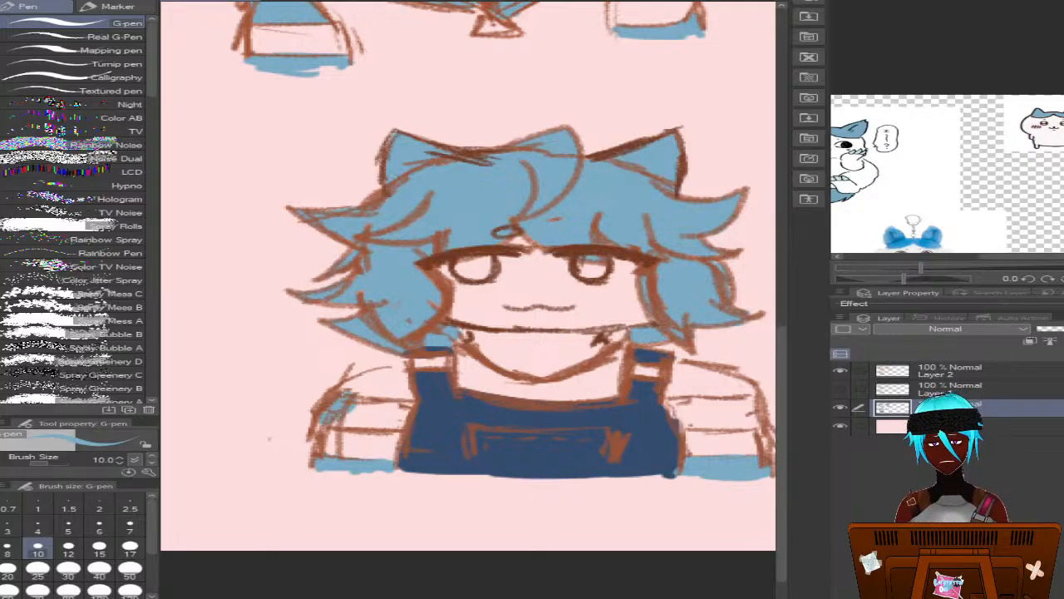
pyautogui.hotkey('ctrl', 'z')
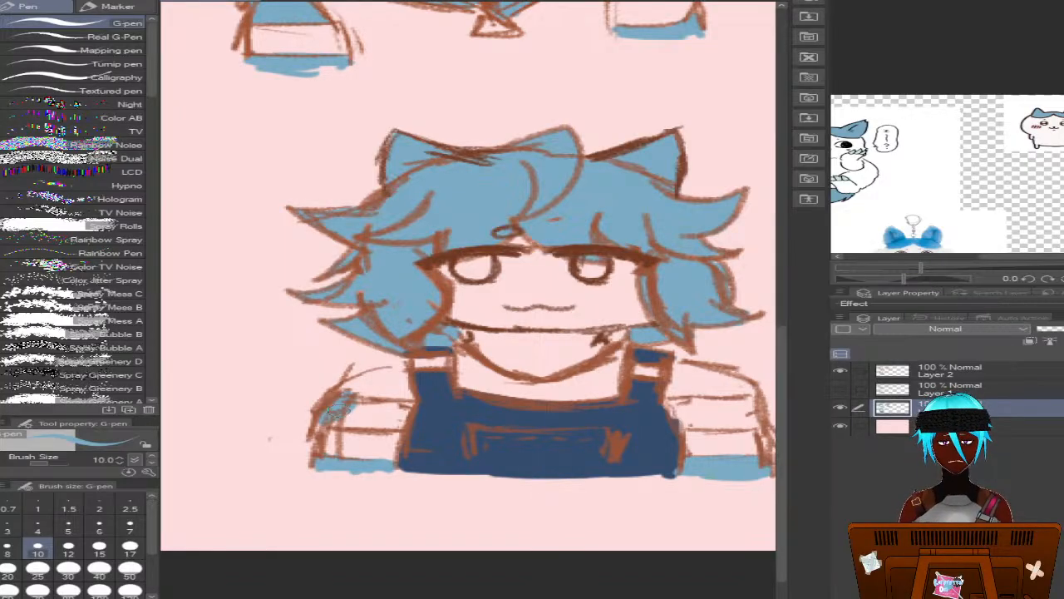
# Paint the upper stripe on both sleeves light blue and touch up the overalls' right-hand edge in dark blue
pyautogui.moveTo(336, 411)
pyautogui.mouseDown()
pyautogui.moveTo(381, 427)
pyautogui.moveTo(323, 413)
pyautogui.moveTo(339, 403)
pyautogui.moveTo(407, 409)
pyautogui.moveTo(371, 402)
pyautogui.moveTo(402, 420)
pyautogui.mouseUp()
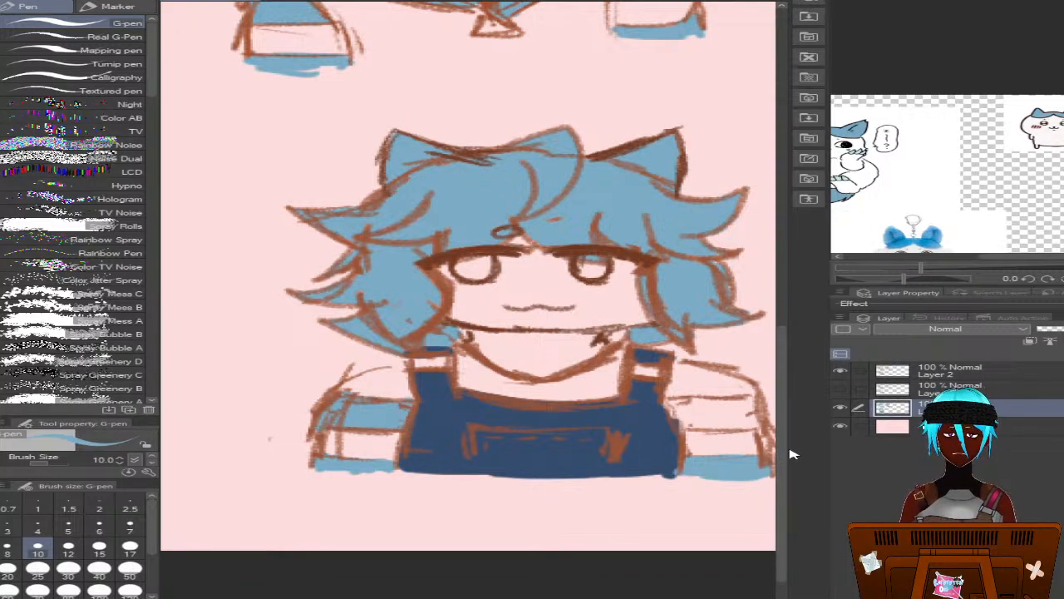
pyautogui.moveTo(680, 404)
pyautogui.mouseDown()
pyautogui.moveTo(724, 403)
pyautogui.moveTo(670, 416)
pyautogui.moveTo(703, 427)
pyautogui.moveTo(753, 424)
pyautogui.moveTo(748, 410)
pyautogui.moveTo(722, 399)
pyautogui.moveTo(740, 413)
pyautogui.moveTo(722, 422)
pyautogui.mouseUp()
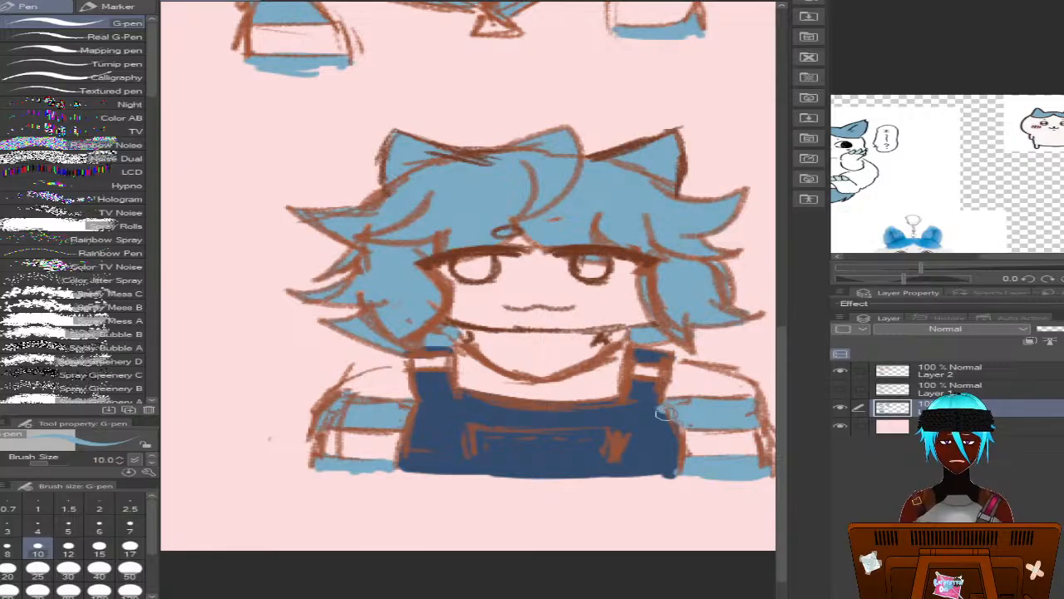
pyautogui.keyDown('alt'); pyautogui.click(598, 424); pyautogui.keyUp('alt')
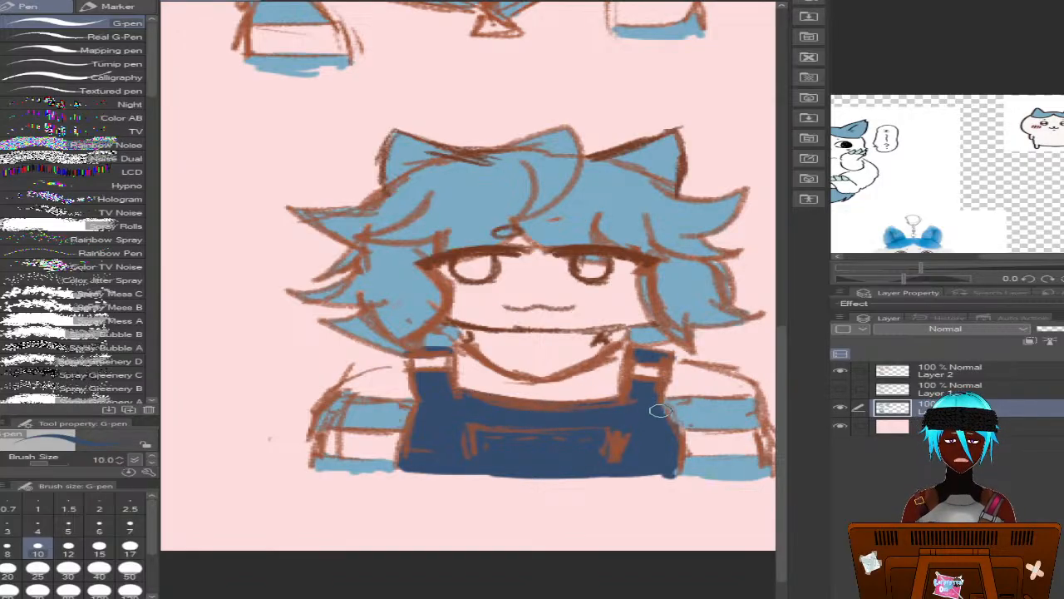
pyautogui.moveTo(657, 411); pyautogui.dragTo(700, 427)
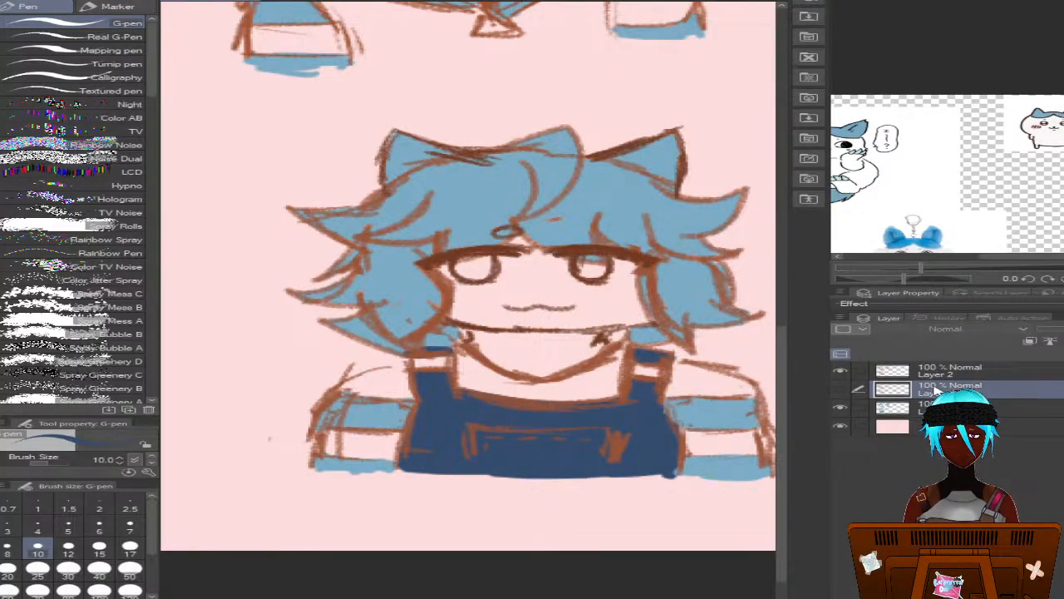
# On Layer 2, draw the buckle details on both overall straps in brown with the G-pen at size 5
pyautogui.hotkey('alt', ']')
pyautogui.keyDown('alt'); pyautogui.click(420, 329); pyautogui.keyUp('alt')
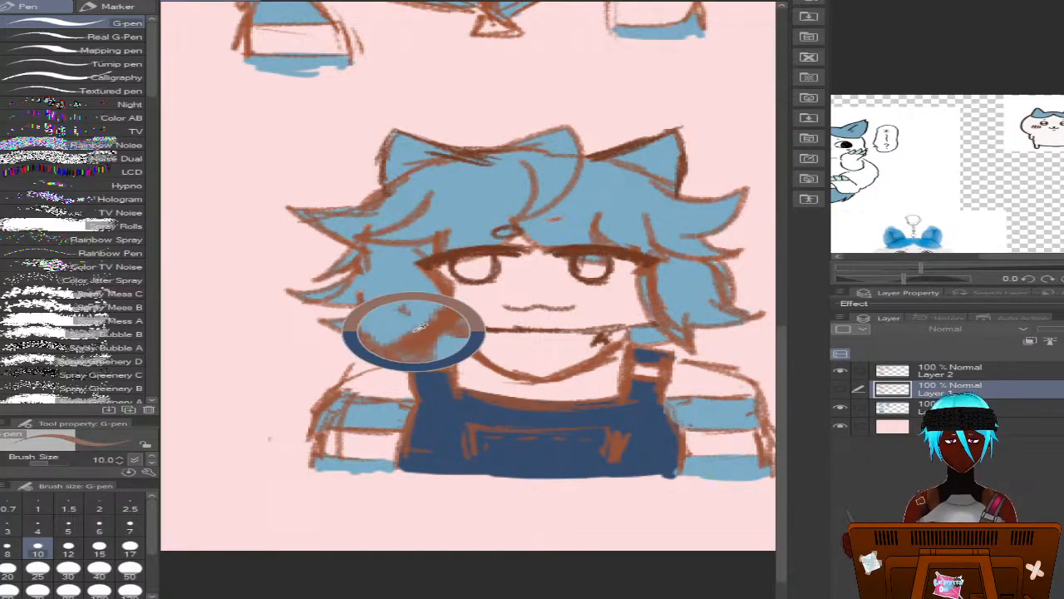
pyautogui.click(946, 371)
pyautogui.keyDown('alt'); pyautogui.click(591, 444); pyautogui.keyUp('alt')
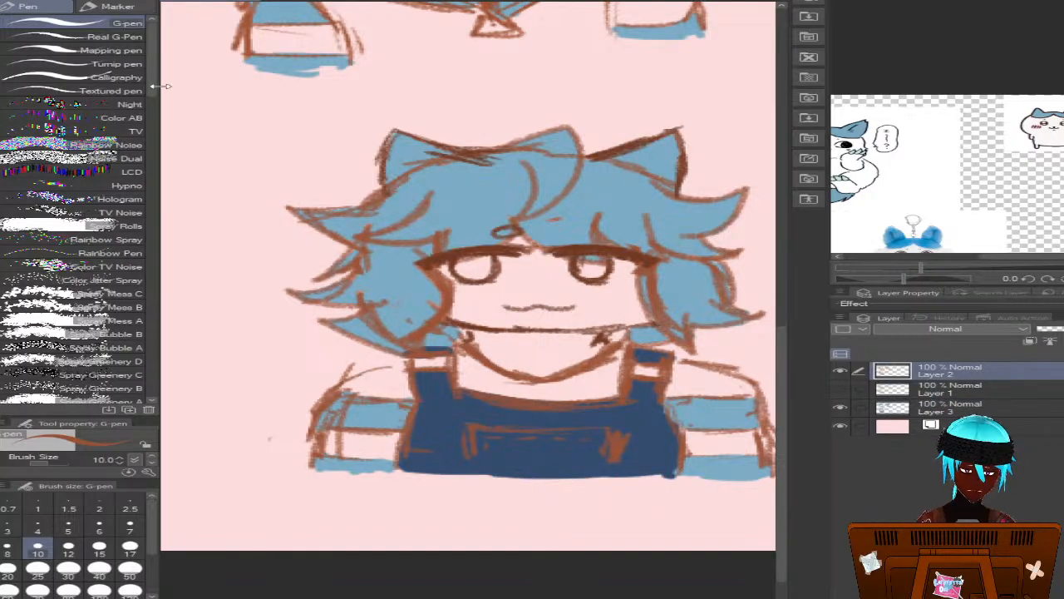
pyautogui.click(7, 549)
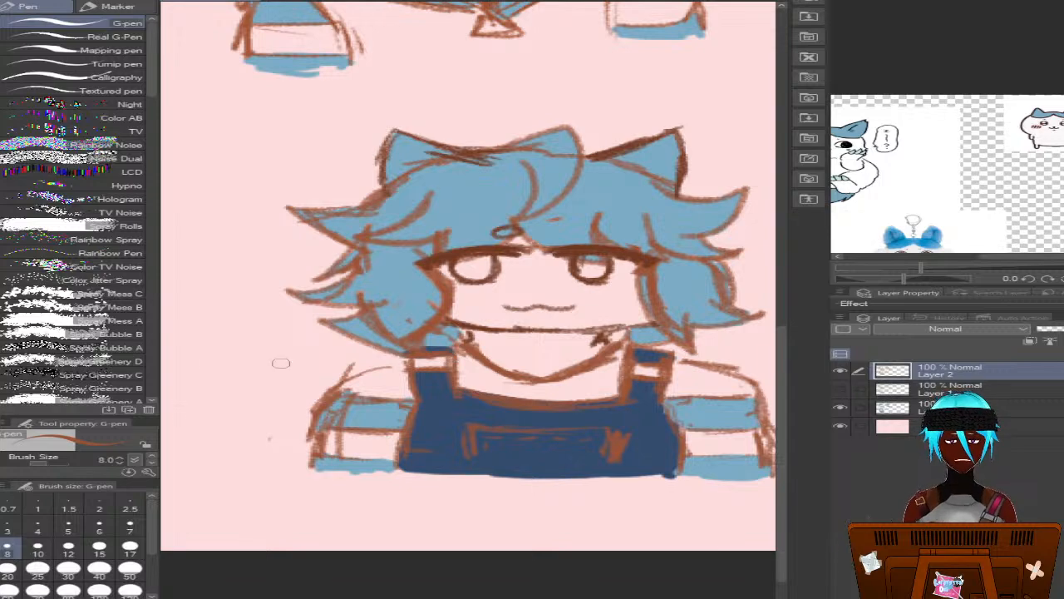
pyautogui.click(70, 528)
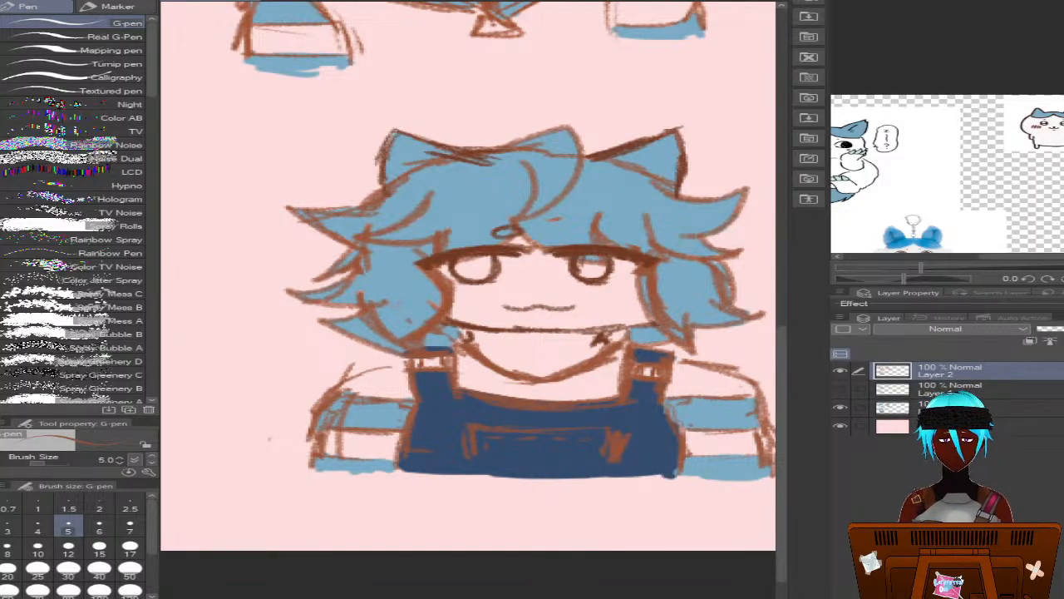
# Draw the missing oval brow in the fringe above the right-hand eye to match the other brow
pyautogui.hscroll(3, 746, 249)
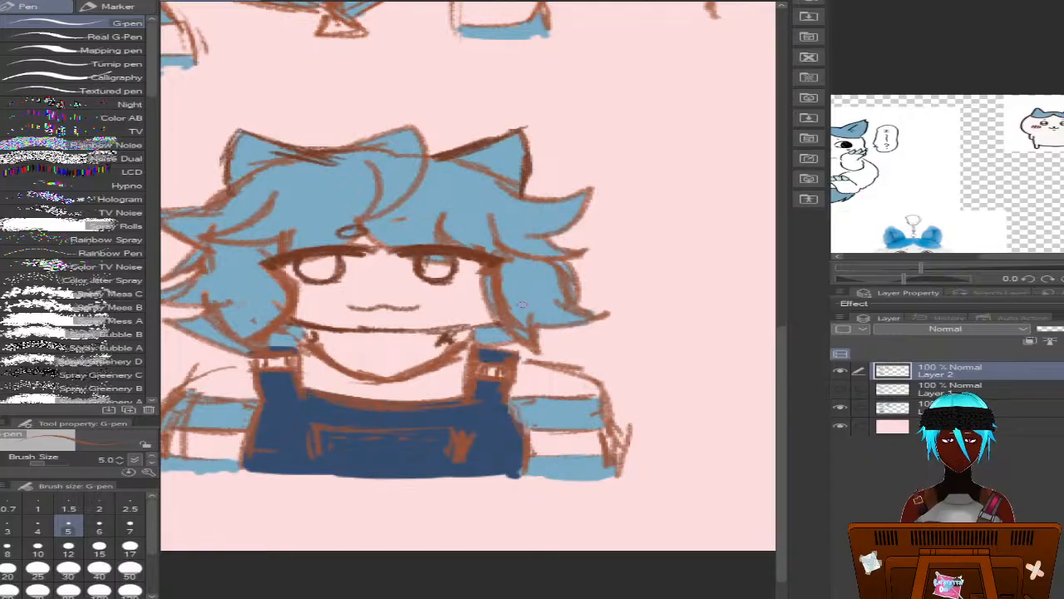
pyautogui.keyDown('alt'); pyautogui.click(456, 251); pyautogui.keyUp('alt')
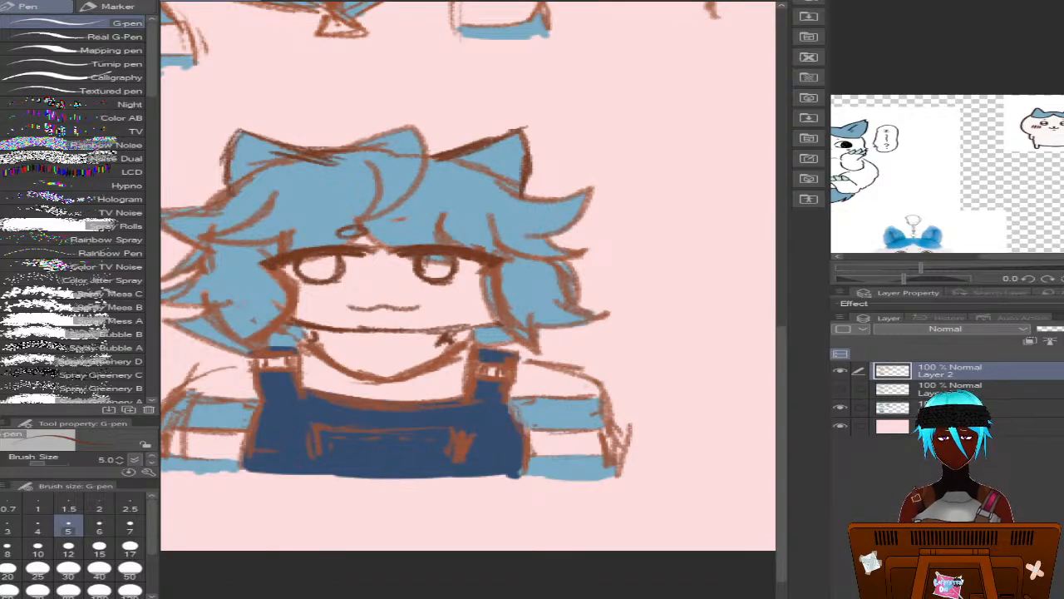
pyautogui.press('p')
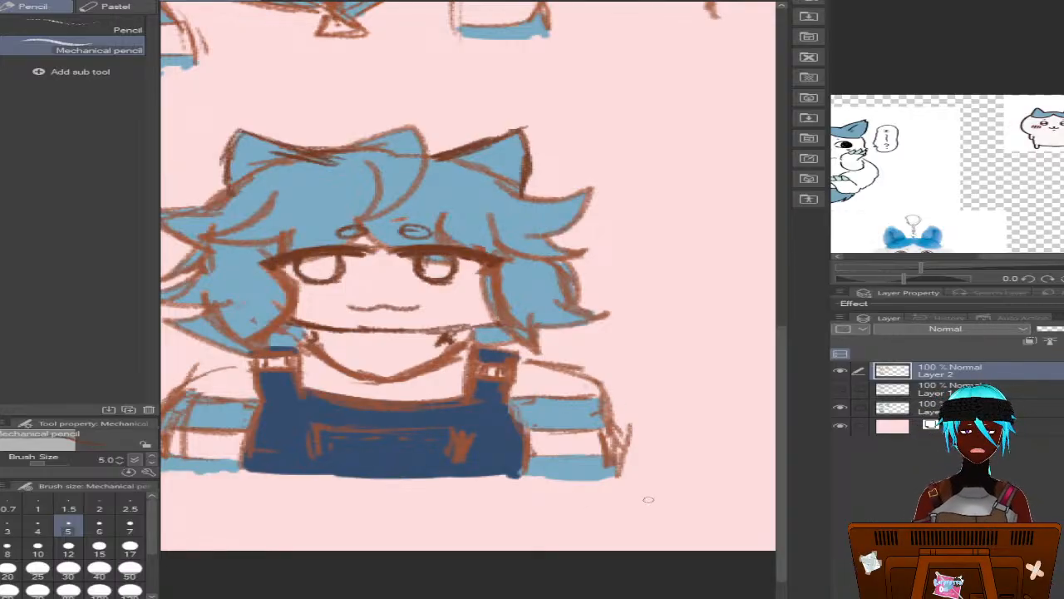
# On the colour layer beneath Layer 1, fill both of the third bust's eyes near-black, sampled from the first bust, with the G-pen at size 8
pyautogui.scroll(5, 796, 466)
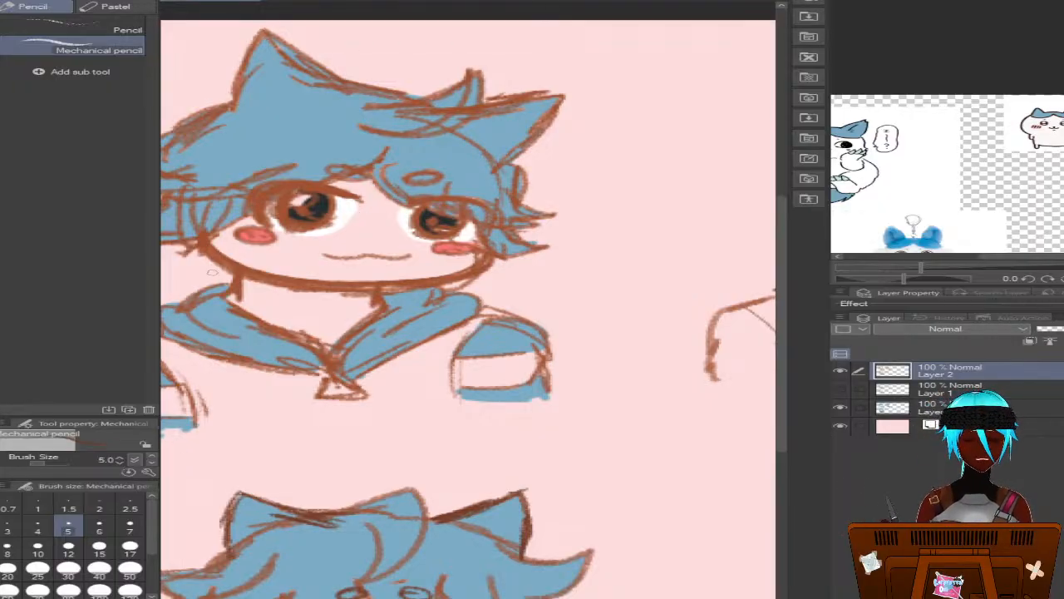
pyautogui.moveTo(198, 233); pyautogui.dragTo(317, 208)
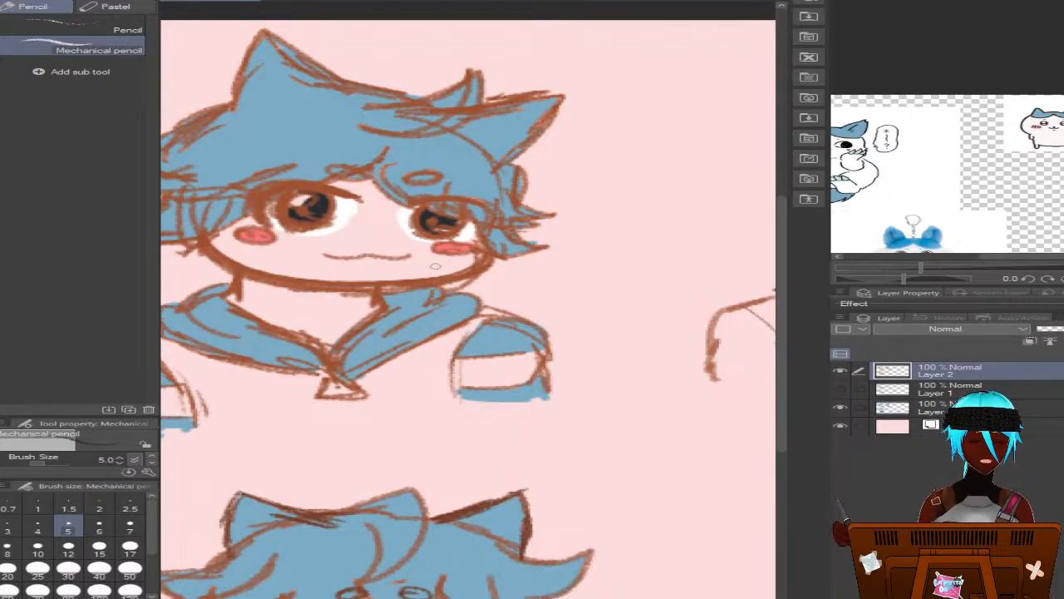
pyautogui.moveTo(787, 397); pyautogui.dragTo(765, 524)
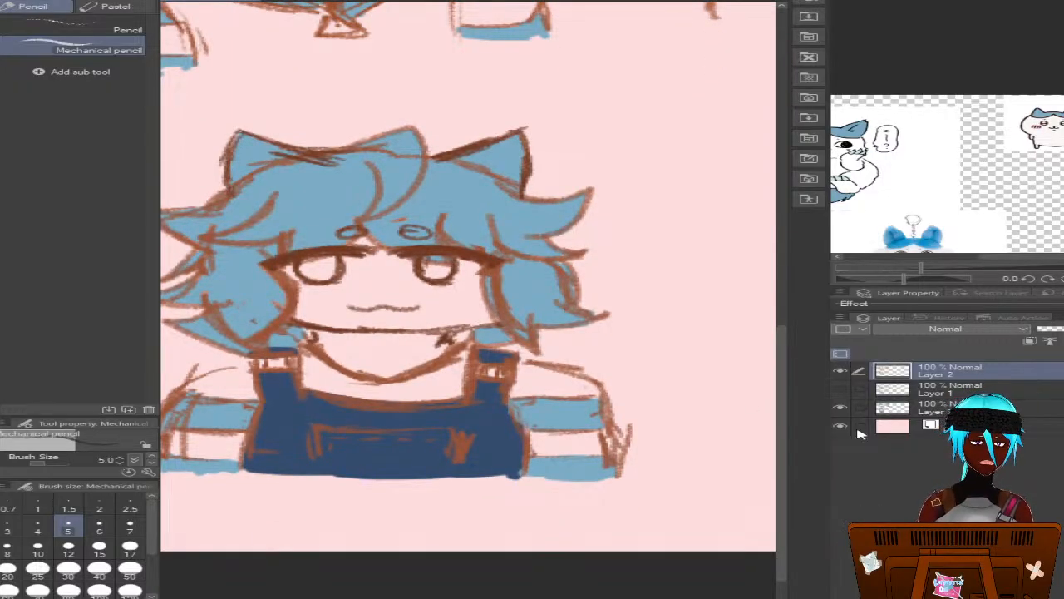
pyautogui.click(908, 408)
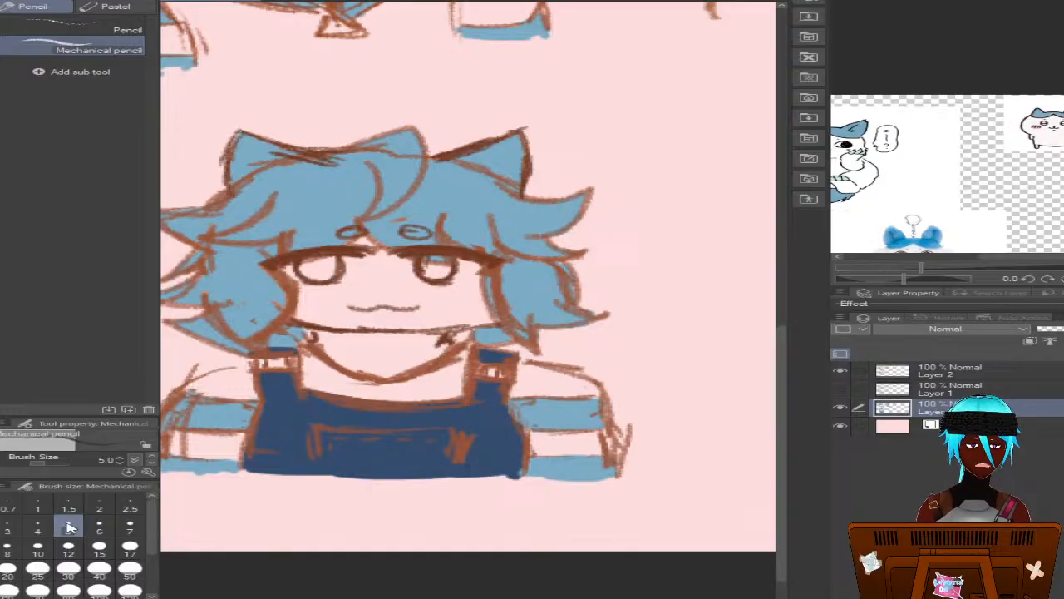
pyautogui.click(7, 549)
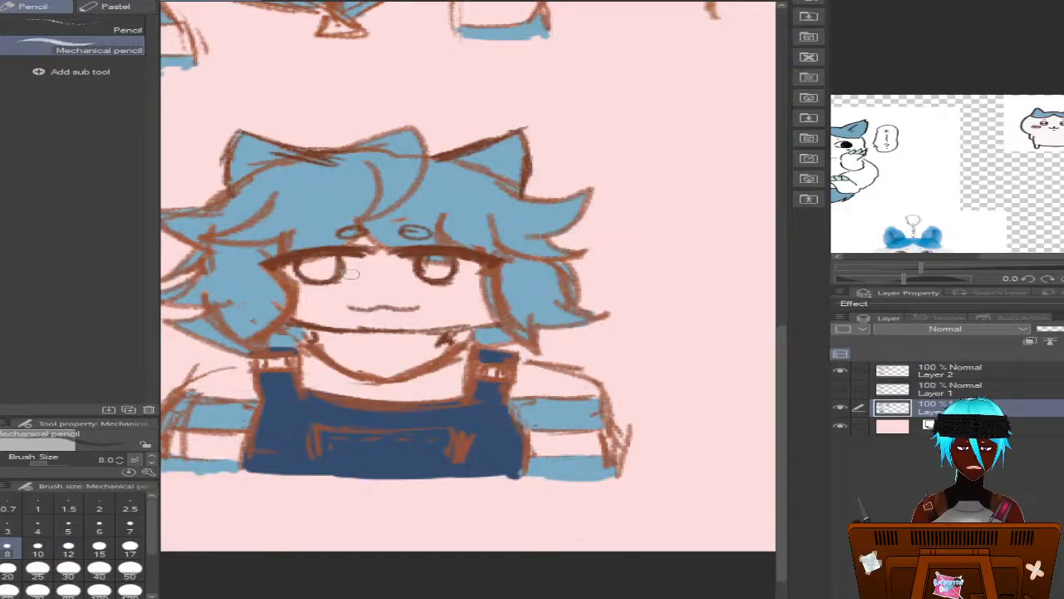
pyautogui.moveTo(322, 272); pyautogui.dragTo(320, 266)
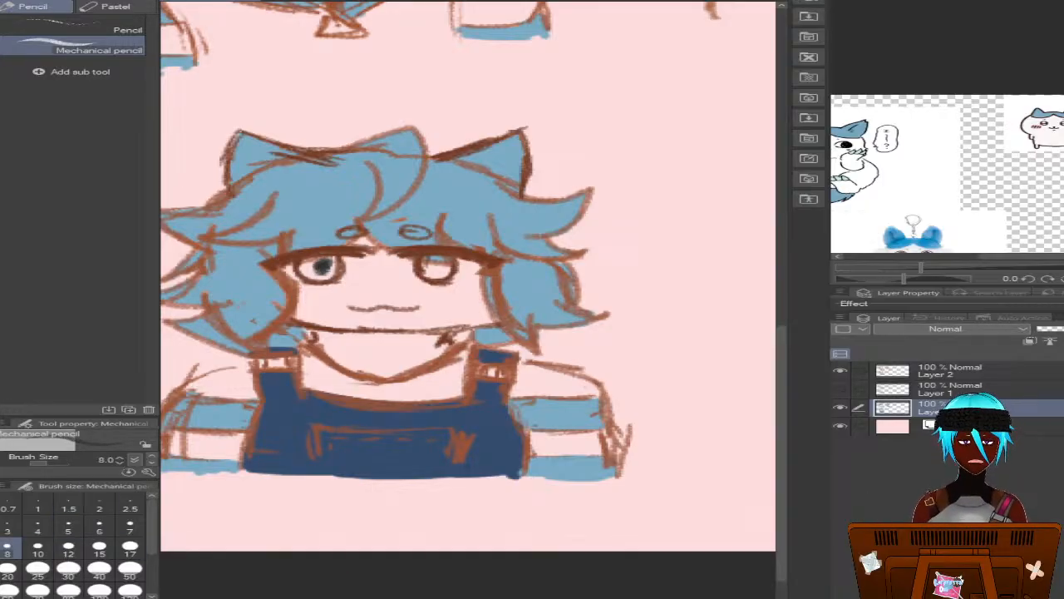
pyautogui.hotkey('ctrl', 'z')
pyautogui.press('p')
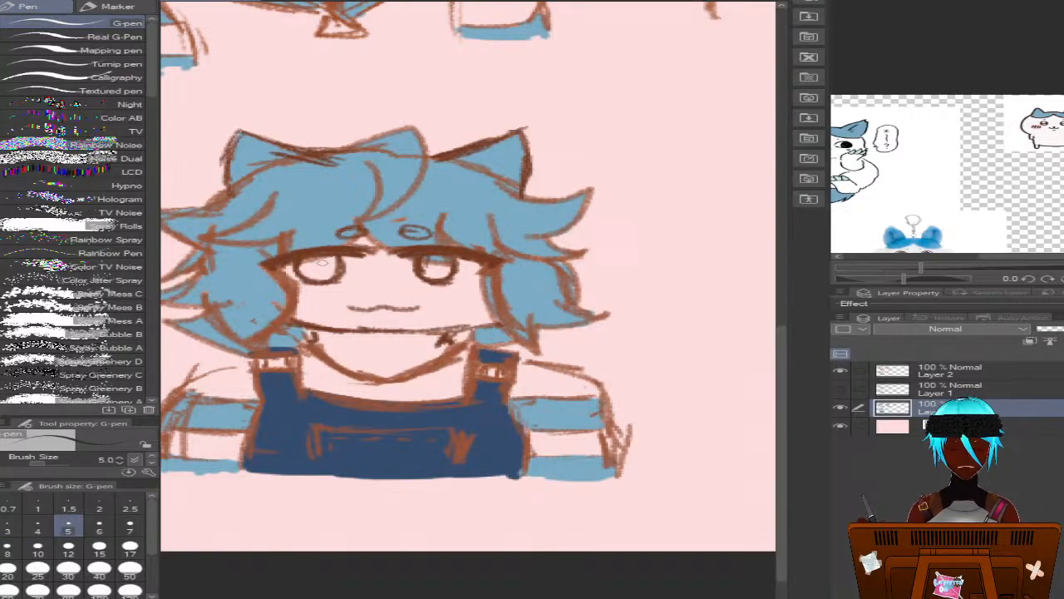
pyautogui.moveTo(316, 259)
pyautogui.mouseDown()
pyautogui.moveTo(304, 268)
pyautogui.moveTo(325, 274)
pyautogui.moveTo(313, 273)
pyautogui.moveTo(326, 259)
pyautogui.moveTo(334, 275)
pyautogui.moveTo(309, 269)
pyautogui.mouseUp()
pyautogui.click(6, 548)
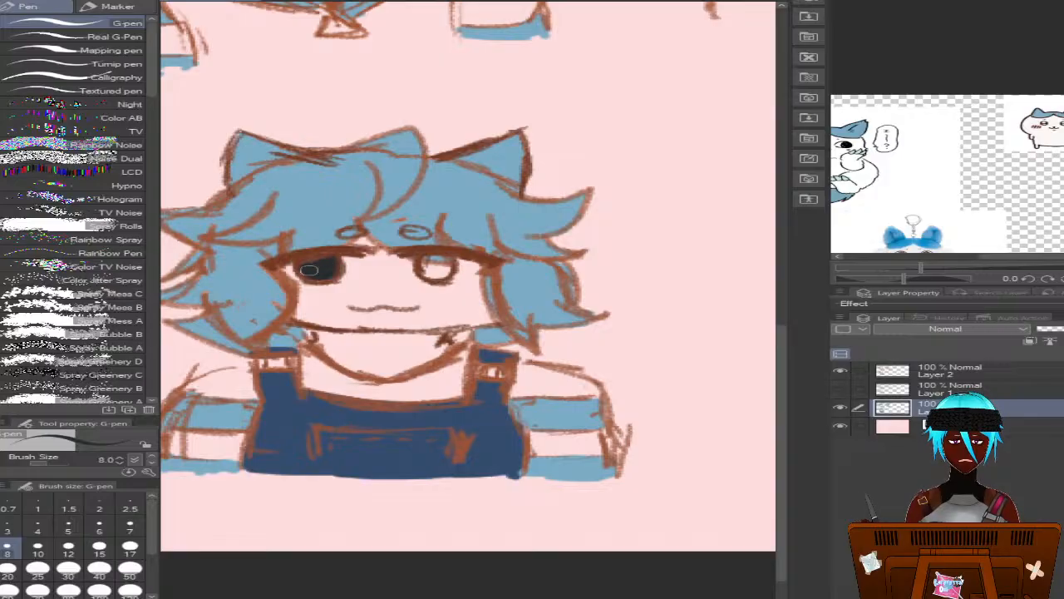
pyautogui.moveTo(449, 266)
pyautogui.mouseDown()
pyautogui.moveTo(436, 276)
pyautogui.moveTo(423, 266)
pyautogui.mouseUp()
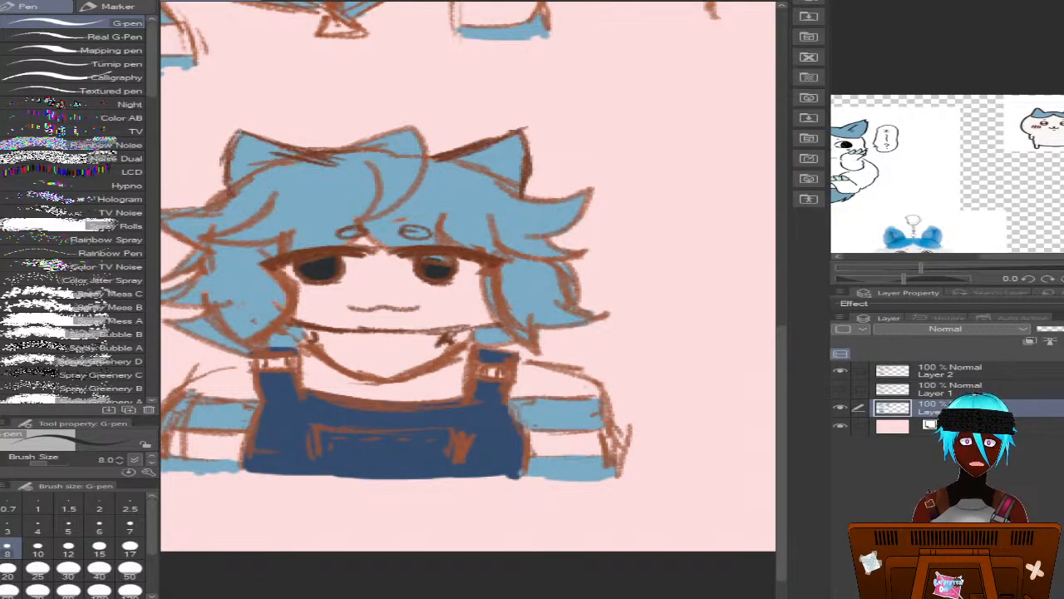
# On Layer 2, sketch small oval blush outlines on both of the third bust's cheeks in brown with the mechanical pencil at size 7
pyautogui.scroll(-12, 469, 358)
pyautogui.scroll(8, 470, 357)
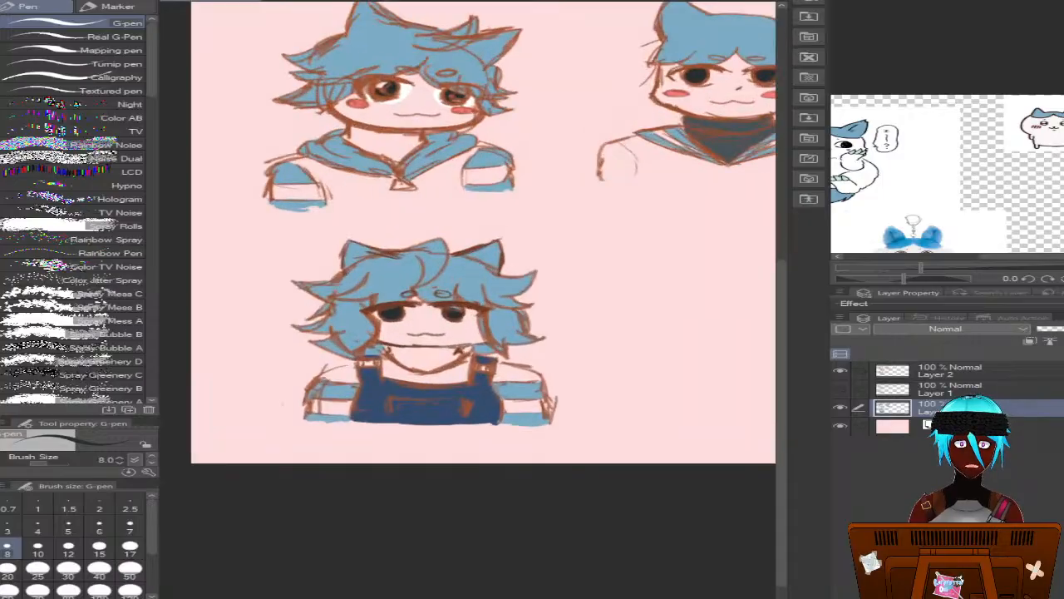
pyautogui.scroll(-2, 482, 233)
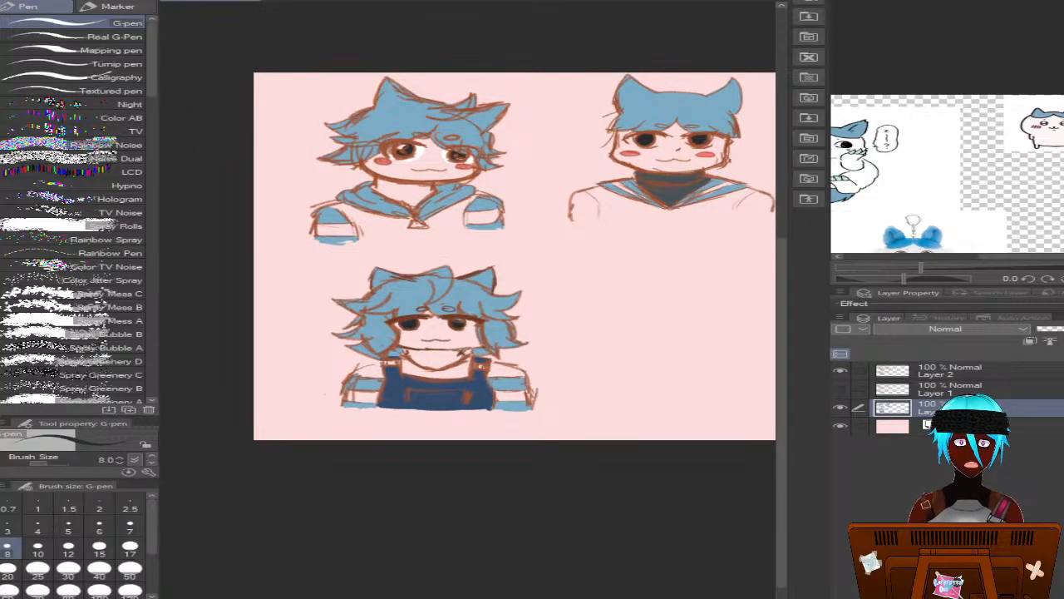
pyautogui.scroll(5, 470, 363)
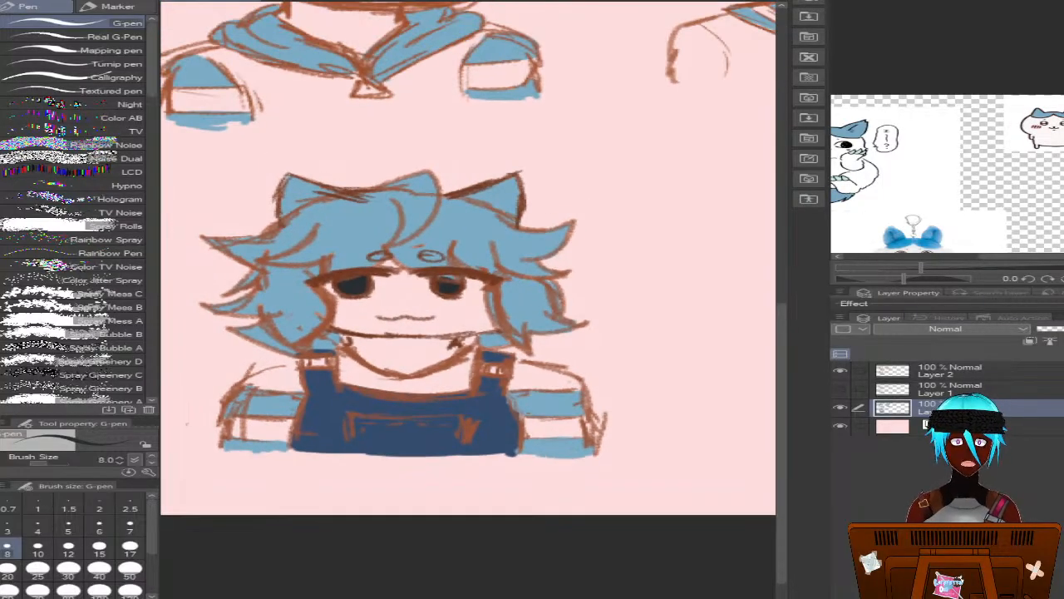
pyautogui.click(954, 376)
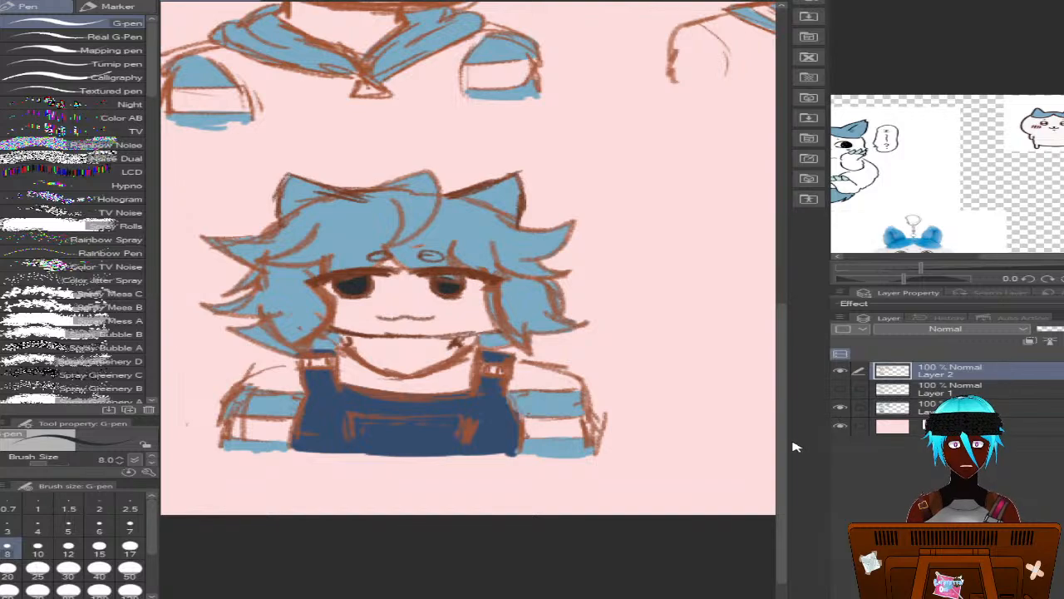
pyautogui.moveTo(784, 423); pyautogui.dragTo(789, 391)
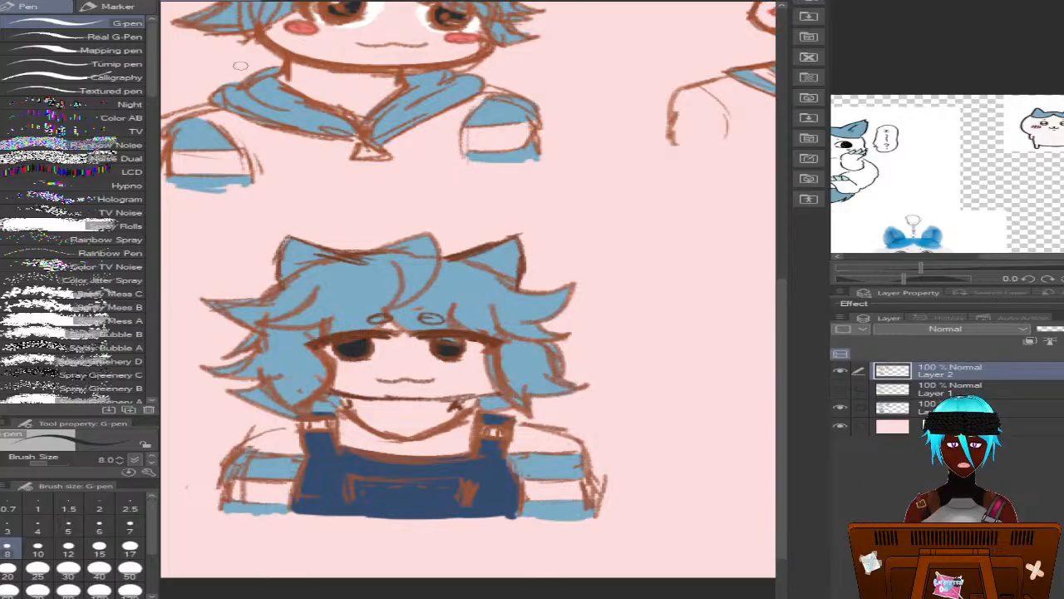
pyautogui.keyDown('alt'); pyautogui.click(292, 51); pyautogui.keyUp('alt')
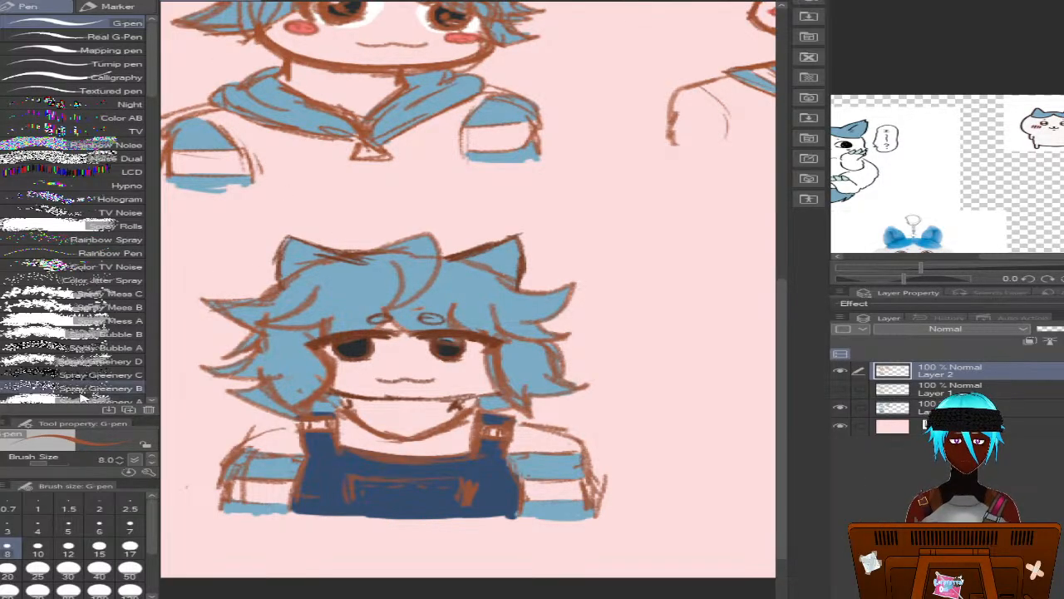
pyautogui.click(68, 529)
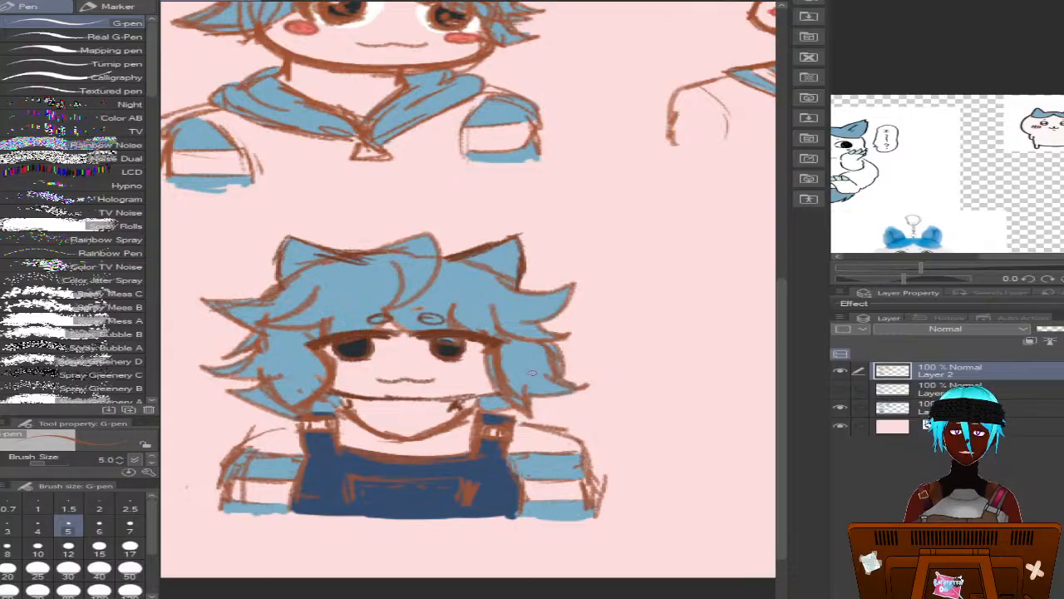
pyautogui.click(1, 147)
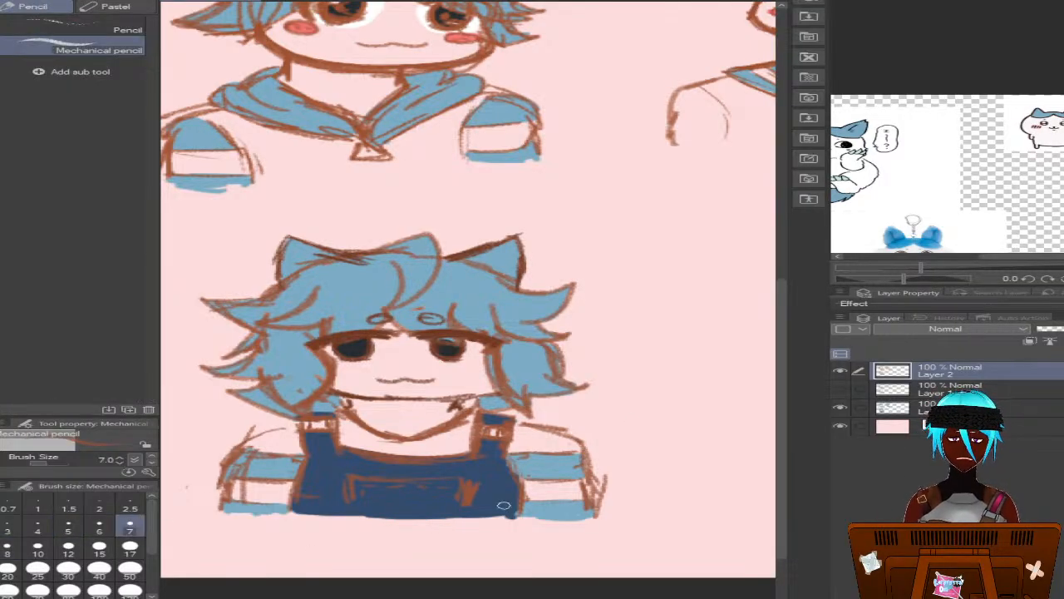
pyautogui.scroll(1, 574, 329)
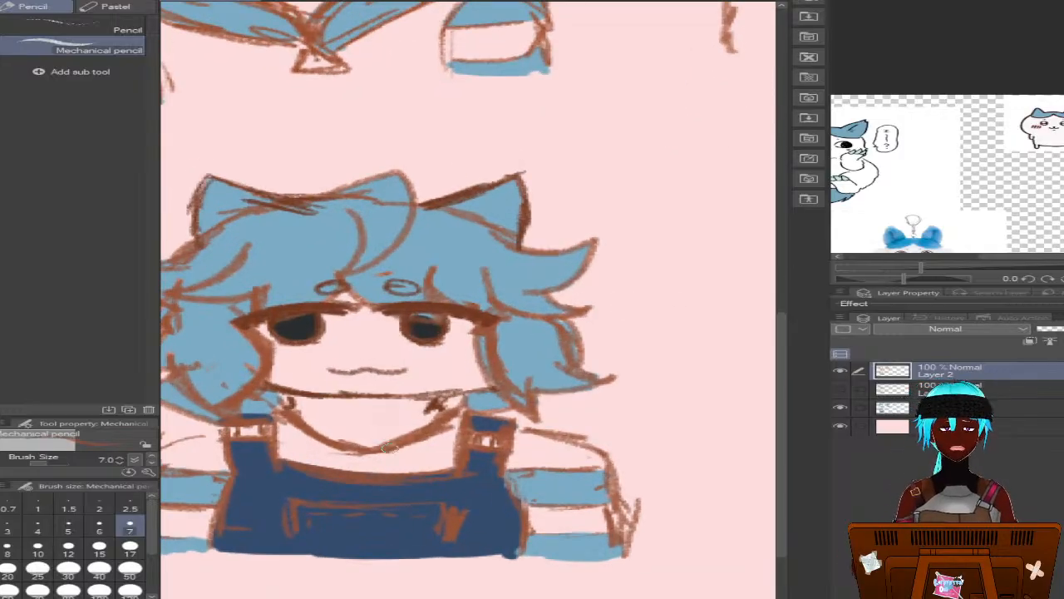
pyautogui.moveTo(471, 349)
pyautogui.mouseDown()
pyautogui.moveTo(443, 351)
pyautogui.moveTo(461, 362)
pyautogui.moveTo(429, 356)
pyautogui.mouseUp()
pyautogui.moveTo(288, 351)
pyautogui.mouseDown()
pyautogui.moveTo(260, 352)
pyautogui.moveTo(297, 355)
pyautogui.moveTo(273, 350)
pyautogui.mouseUp()
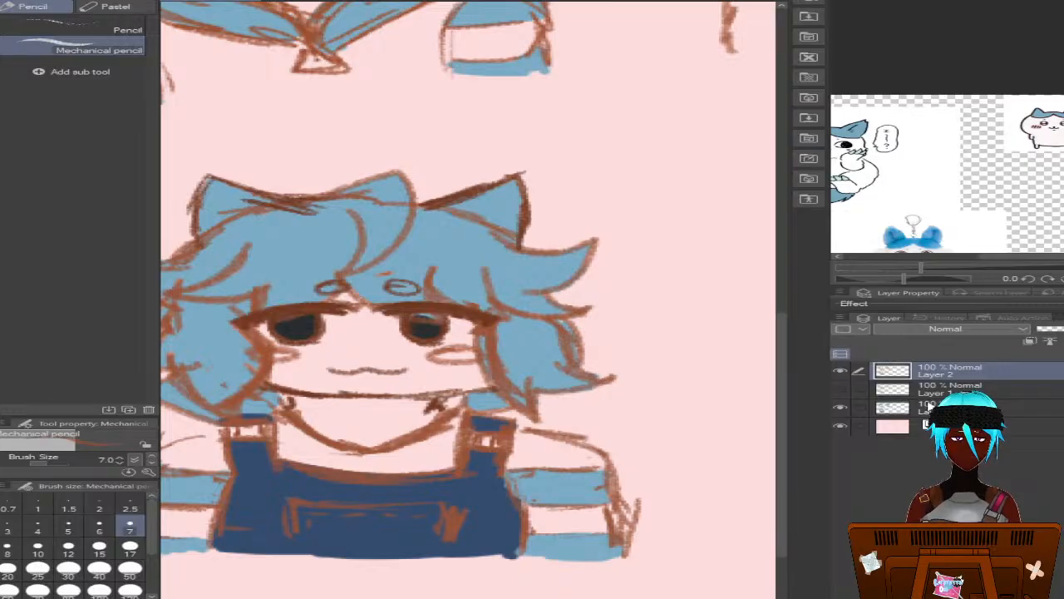
# On the colour layer, fill both cheek ovals with the first bust's blush pink using the G-pen at size 5
pyautogui.click(925, 408)
pyautogui.moveTo(783, 414)
pyautogui.mouseDown()
pyautogui.moveTo(758, 284)
pyautogui.moveTo(761, 319)
pyautogui.mouseUp()
pyautogui.keyDown('alt'); pyautogui.click(230, 167); pyautogui.keyUp('alt')
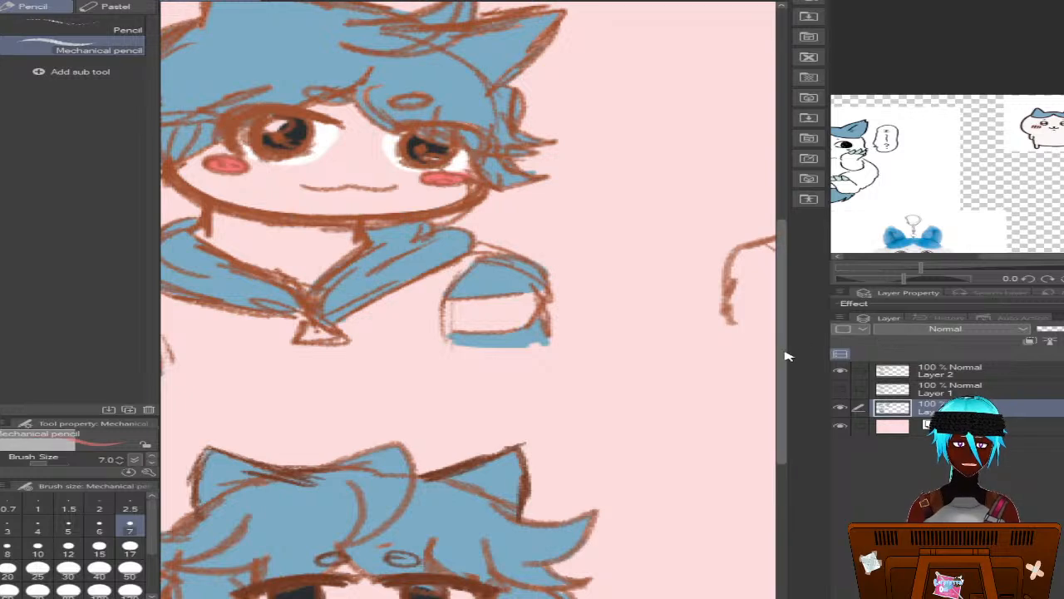
pyautogui.moveTo(784, 356); pyautogui.dragTo(784, 452)
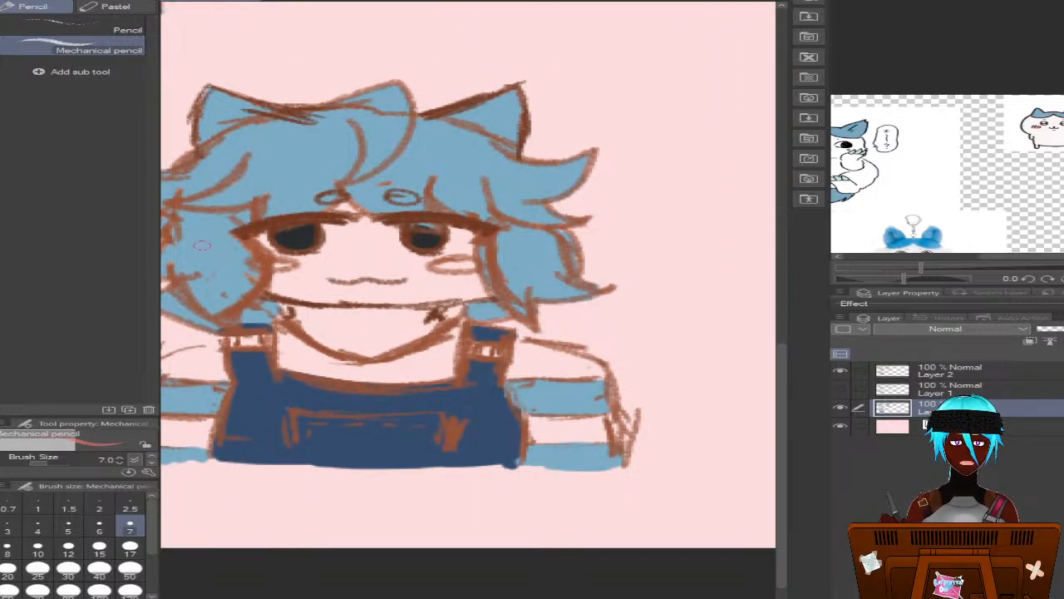
pyautogui.press('p')
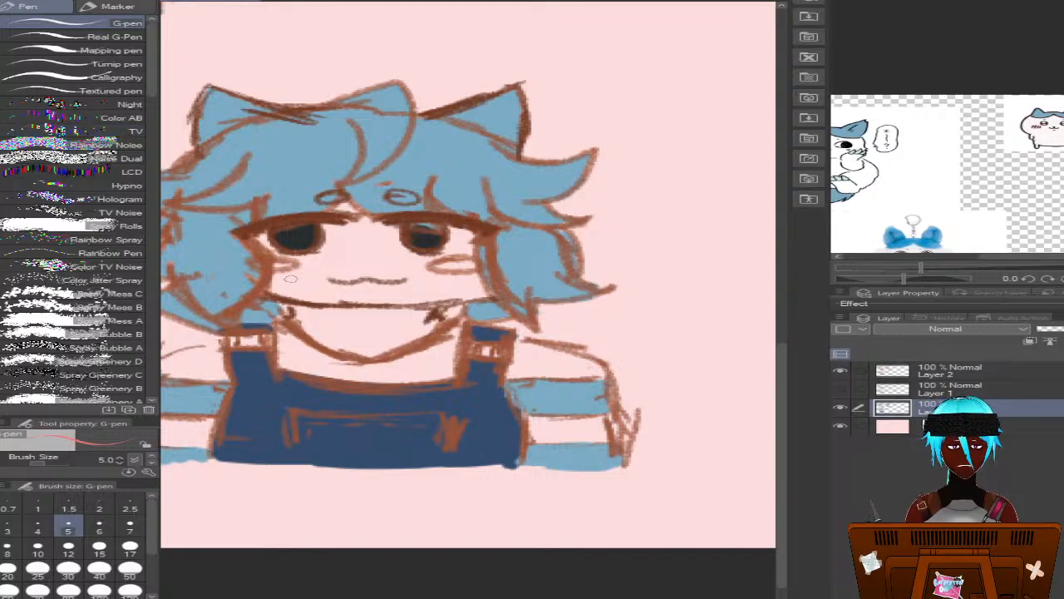
pyautogui.moveTo(272, 265)
pyautogui.mouseDown()
pyautogui.moveTo(284, 266)
pyautogui.moveTo(261, 265)
pyautogui.moveTo(297, 266)
pyautogui.mouseUp()
pyautogui.moveTo(431, 262)
pyautogui.mouseDown()
pyautogui.moveTo(468, 264)
pyautogui.moveTo(437, 265)
pyautogui.moveTo(450, 268)
pyautogui.mouseUp()
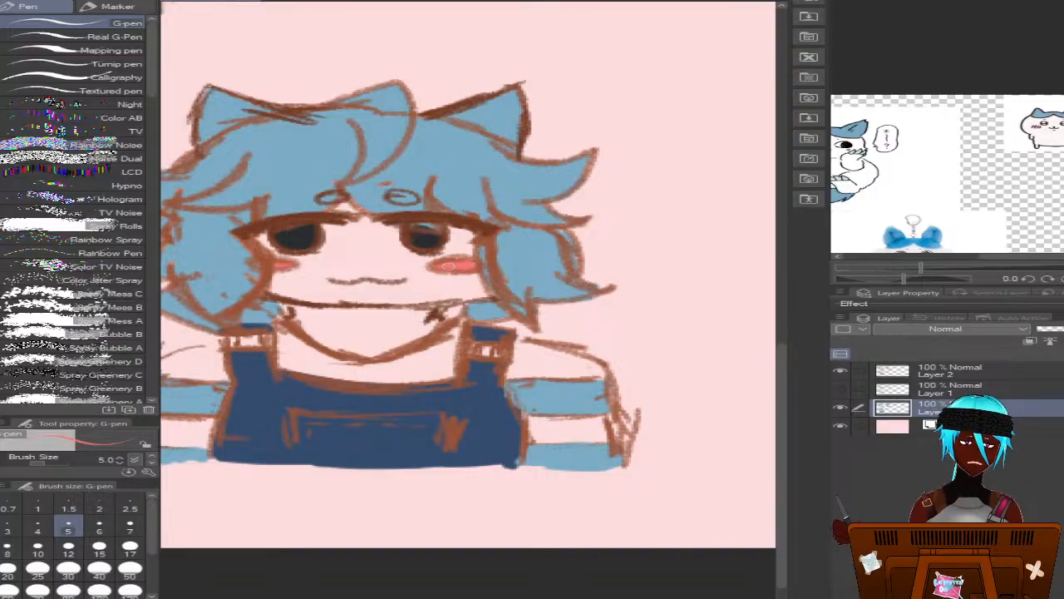
# Review the three coloured busts together and the empty canvas area beside the third one
pyautogui.scroll(-2, 454, 304)
pyautogui.scroll(-1, 468, 359)
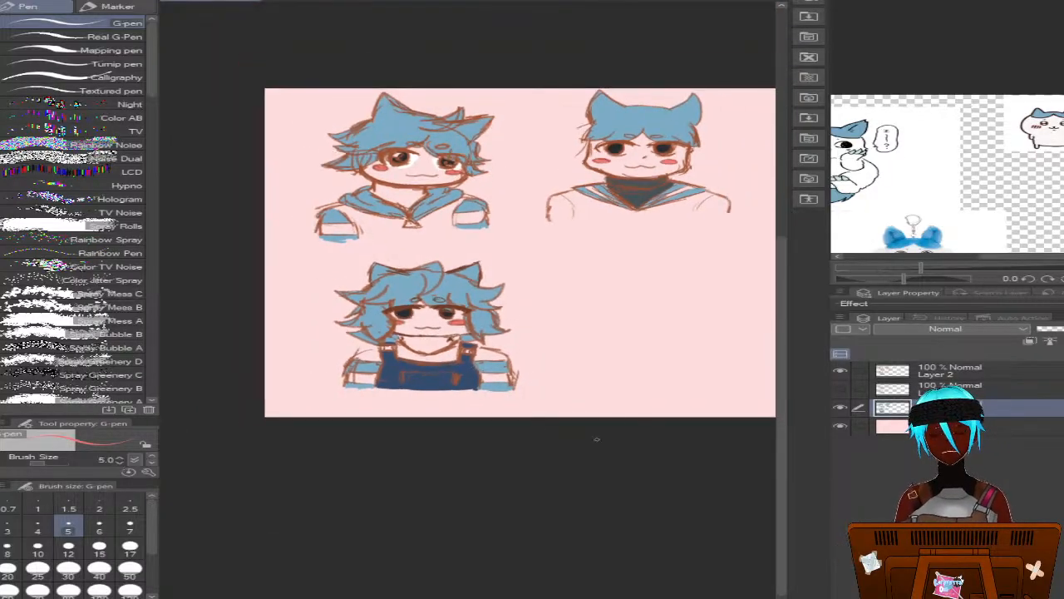
pyautogui.moveTo(782, 425); pyautogui.dragTo(784, 390)
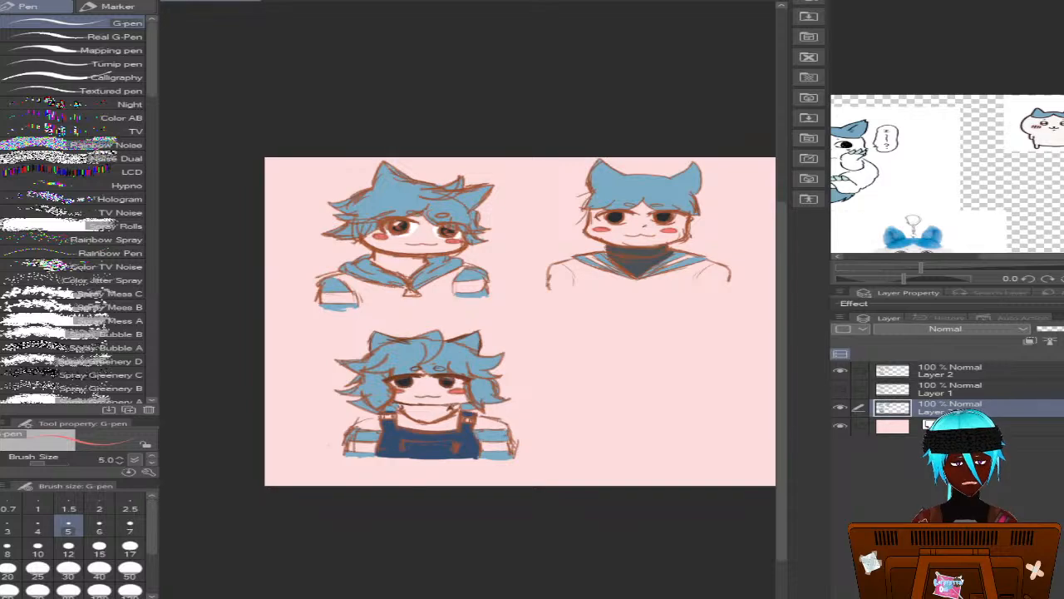
pyautogui.hscroll(2, 521, 321)
pyautogui.hscroll(-1, 467, 321)
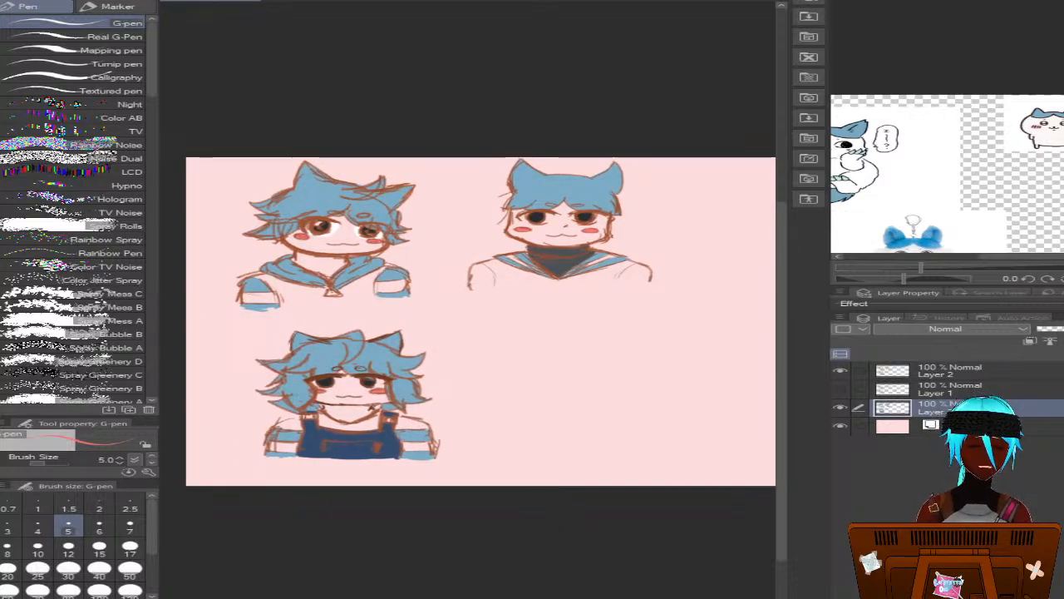
pyautogui.hscroll(-1, 481, 321)
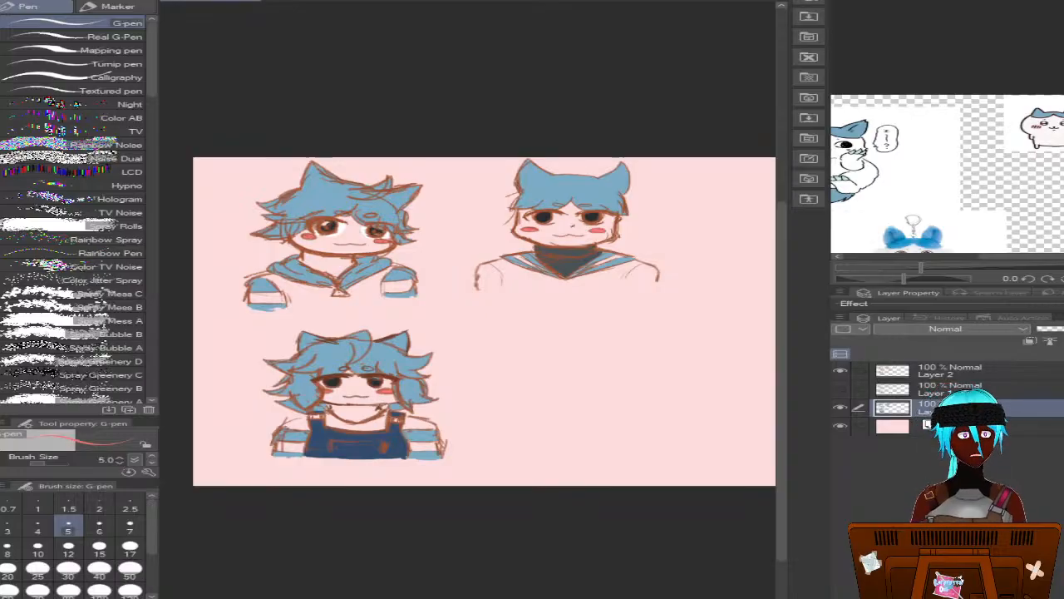
pyautogui.hscroll(3, 468, 321)
pyautogui.hscroll(-2, 467, 321)
pyautogui.hscroll(-1, 467, 321)
pyautogui.hscroll(4, 467, 321)
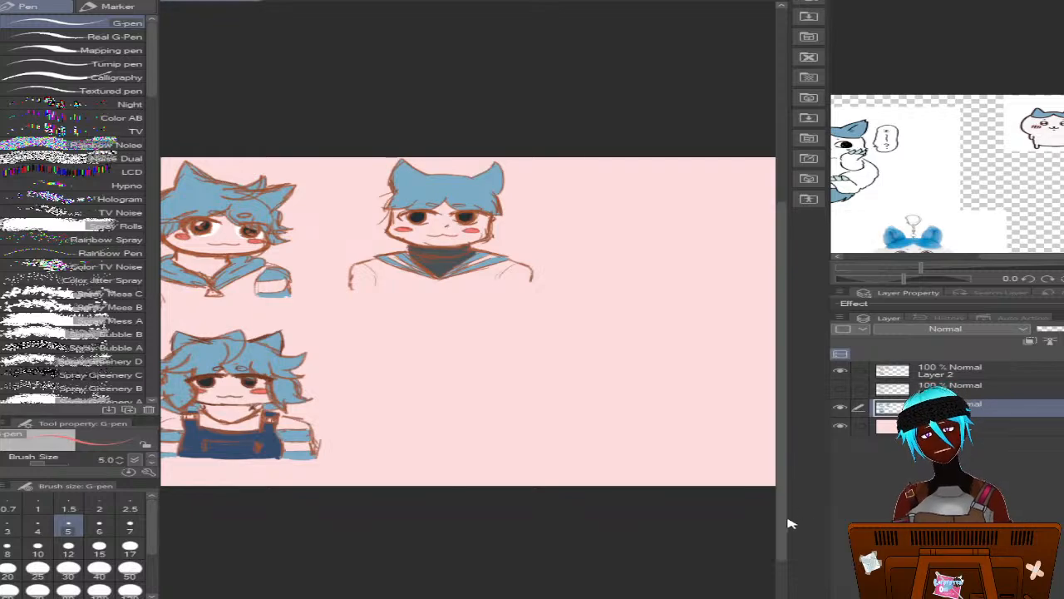
pyautogui.moveTo(785, 512); pyautogui.dragTo(803, 494)
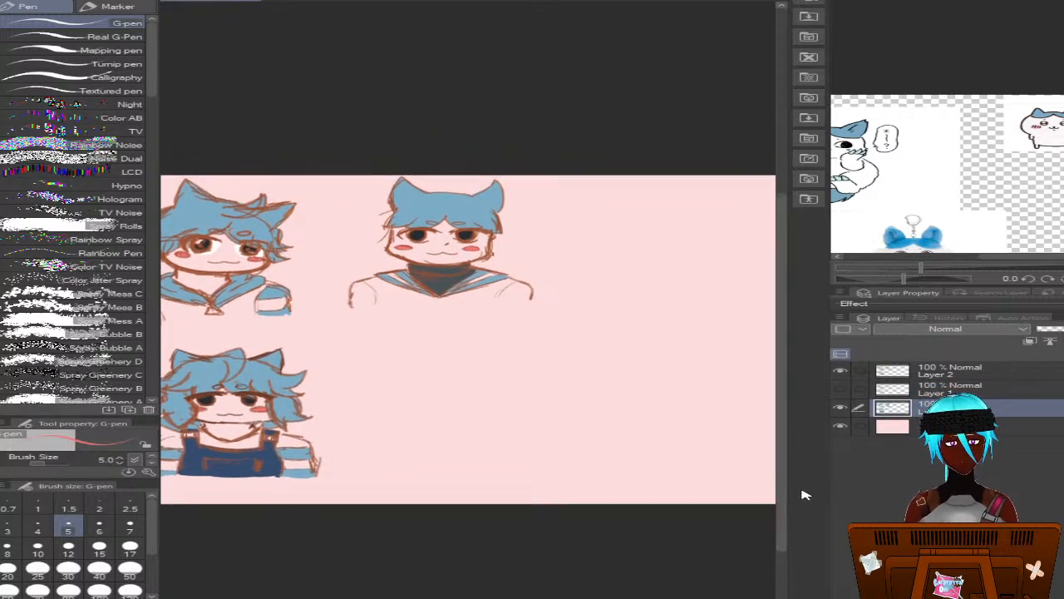
# Show the rough sketch on Layer 1 and make that layer active for drawing with the mechanical pencil at size 7
pyautogui.click(840, 388)
pyautogui.click(873, 390)
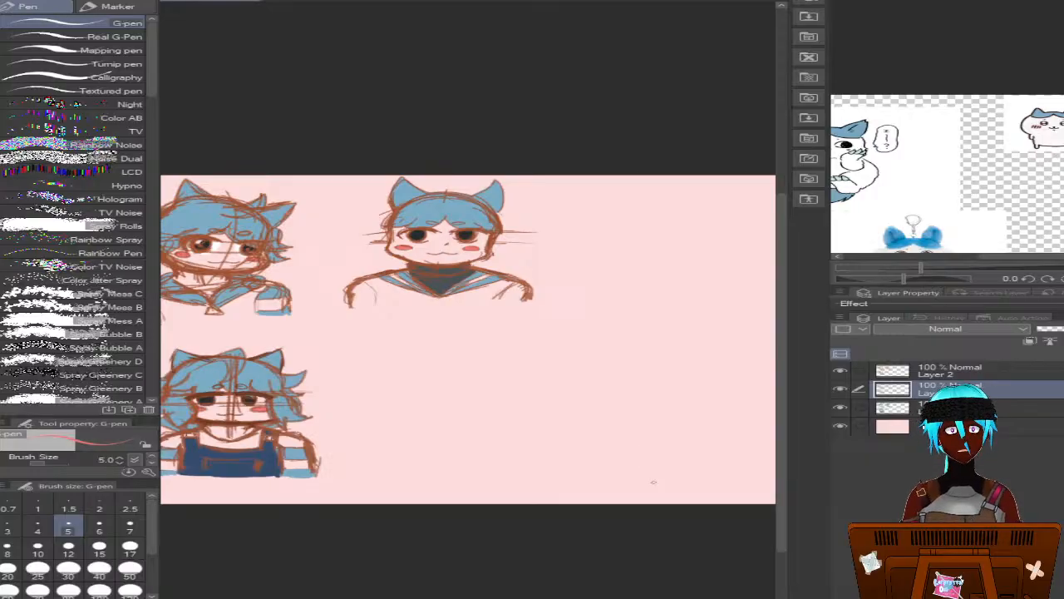
pyautogui.scroll(2, 653, 482)
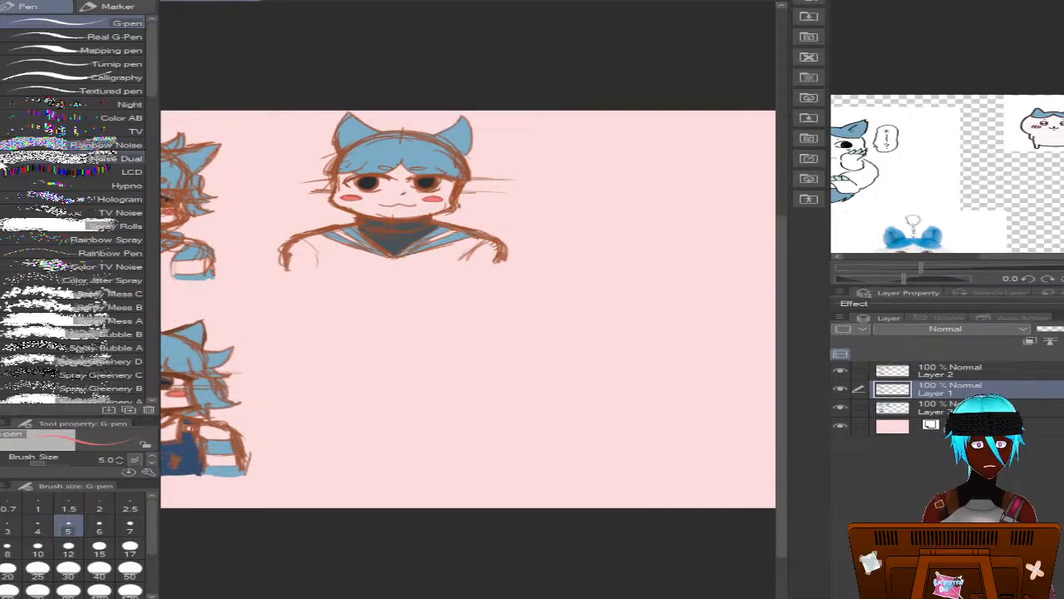
pyautogui.press('p')
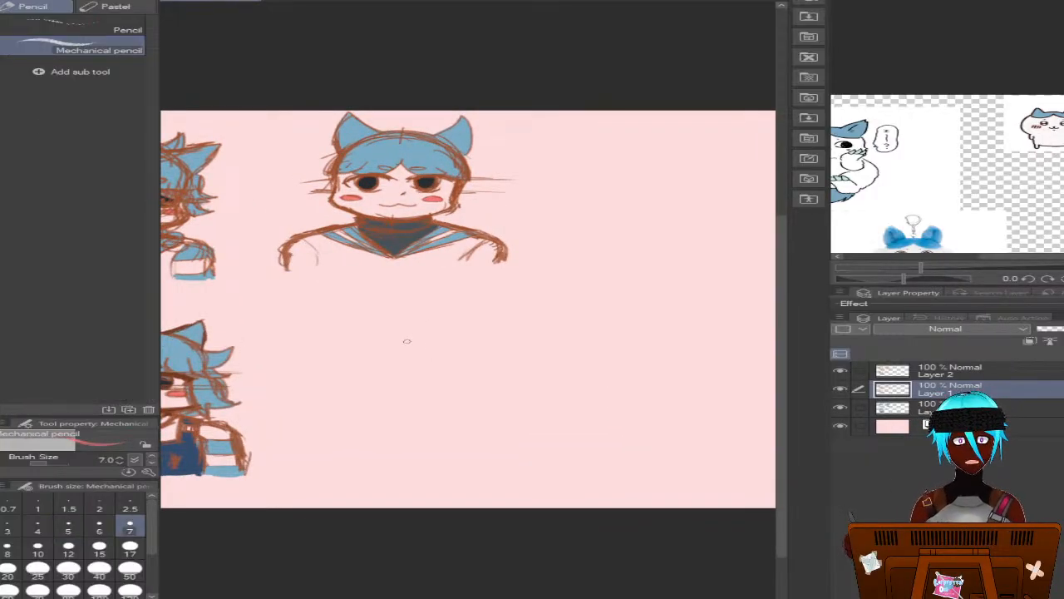
pyautogui.moveTo(489, 336); pyautogui.dragTo(514, 352)
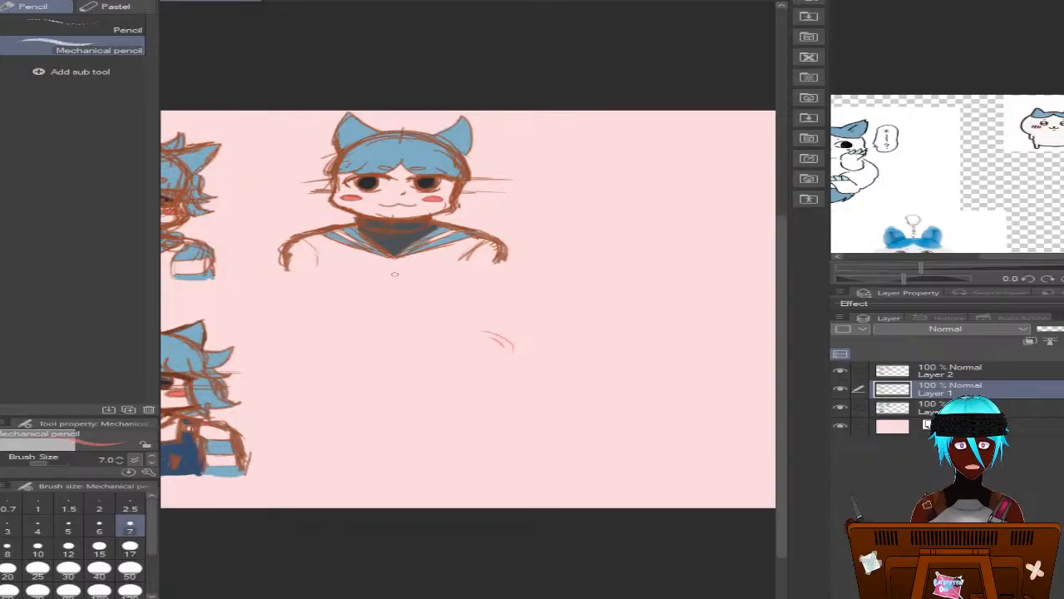
pyautogui.hotkey('ctrl', 'z')
pyautogui.hotkey('ctrl', 'z')
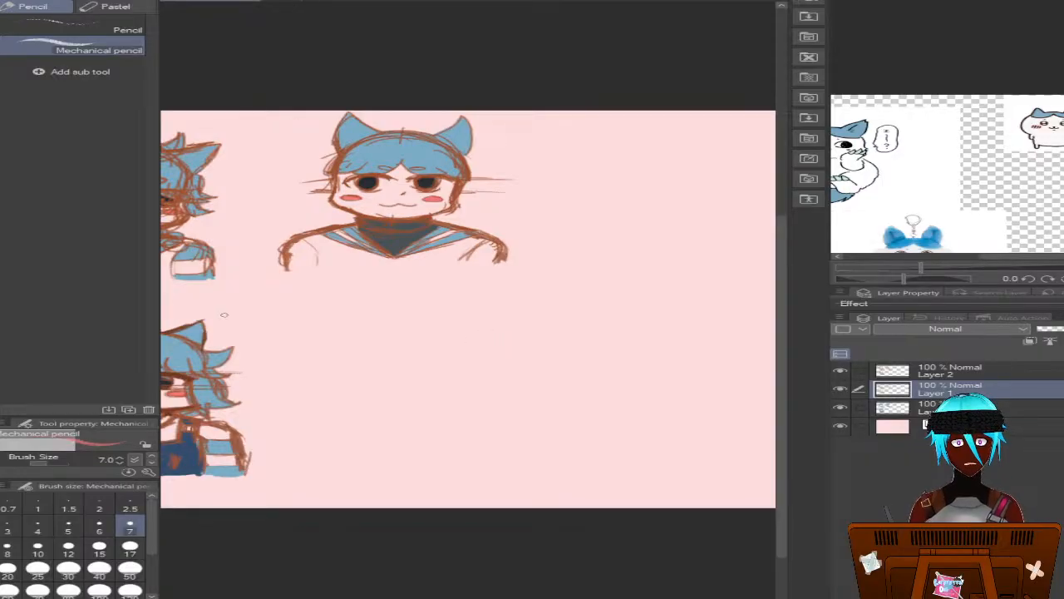
# Sample the brown outline colour from the lower bust's sleeve and sketch a round head for the fourth bust below the sailor-collar bust on Layer 1
pyautogui.keyDown('alt'); pyautogui.click(236, 443); pyautogui.keyUp('alt')
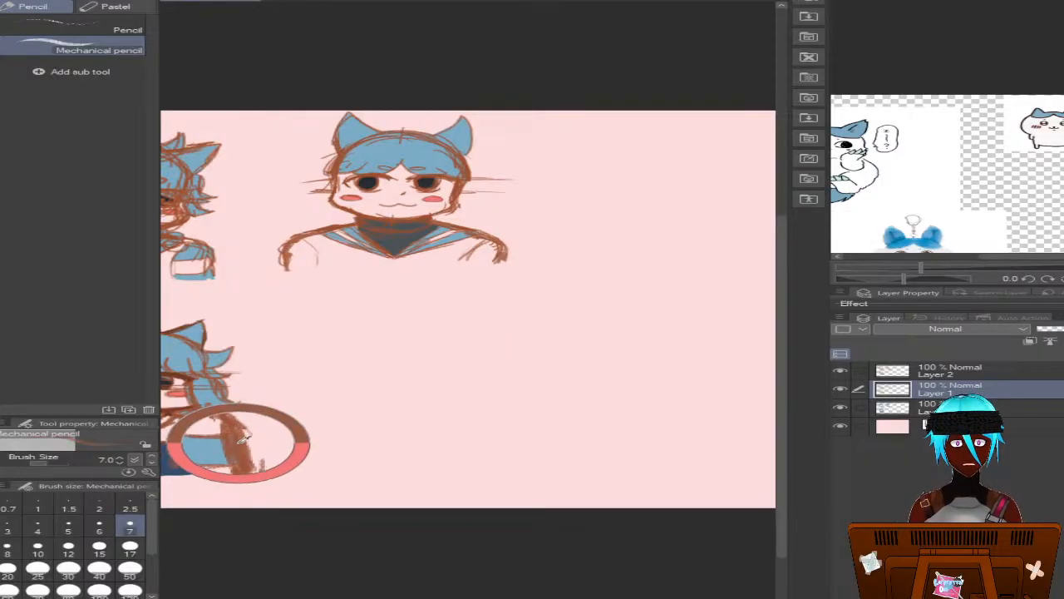
pyautogui.moveTo(239, 444); pyautogui.dragTo(200, 421)
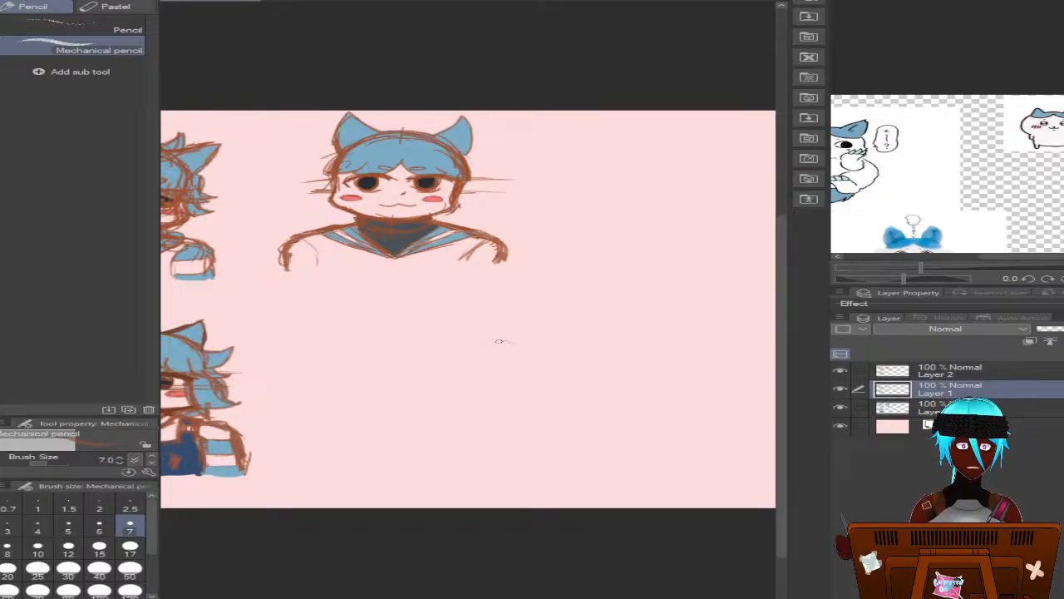
pyautogui.moveTo(499, 341)
pyautogui.mouseDown()
pyautogui.moveTo(475, 330)
pyautogui.moveTo(519, 335)
pyautogui.moveTo(442, 331)
pyautogui.moveTo(448, 324)
pyautogui.moveTo(470, 326)
pyautogui.moveTo(392, 366)
pyautogui.moveTo(424, 343)
pyautogui.moveTo(417, 390)
pyautogui.moveTo(439, 411)
pyautogui.moveTo(510, 409)
pyautogui.moveTo(522, 402)
pyautogui.moveTo(521, 383)
pyautogui.moveTo(530, 391)
pyautogui.moveTo(508, 412)
pyautogui.moveTo(527, 395)
pyautogui.moveTo(528, 409)
pyautogui.moveTo(537, 355)
pyautogui.moveTo(540, 379)
pyautogui.moveTo(510, 348)
pyautogui.moveTo(424, 334)
pyautogui.mouseUp()
pyautogui.moveTo(396, 376)
pyautogui.mouseDown()
pyautogui.moveTo(401, 326)
pyautogui.moveTo(516, 339)
pyautogui.moveTo(457, 327)
pyautogui.moveTo(388, 376)
pyautogui.moveTo(409, 399)
pyautogui.moveTo(513, 412)
pyautogui.moveTo(504, 413)
pyautogui.moveTo(540, 405)
pyautogui.moveTo(542, 383)
pyautogui.moveTo(539, 406)
pyautogui.moveTo(517, 414)
pyautogui.moveTo(540, 407)
pyautogui.moveTo(549, 389)
pyautogui.moveTo(539, 356)
pyautogui.moveTo(513, 350)
pyautogui.mouseUp()
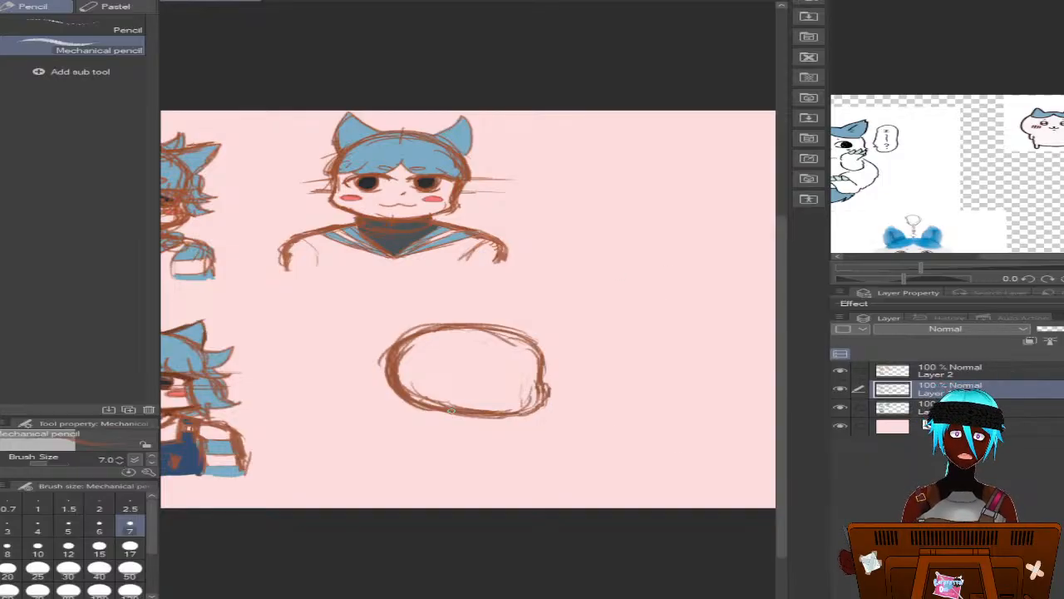
# Sketch a short neck line, a slanted shoulder line and a small oval joint at each shoulder under the fourth head
pyautogui.moveTo(446, 414)
pyautogui.mouseDown()
pyautogui.moveTo(409, 440)
pyautogui.moveTo(477, 433)
pyautogui.moveTo(401, 440)
pyautogui.mouseUp()
pyautogui.moveTo(504, 432); pyautogui.dragTo(388, 442)
pyautogui.moveTo(485, 434); pyautogui.dragTo(361, 450)
pyautogui.moveTo(441, 442)
pyautogui.mouseDown()
pyautogui.moveTo(333, 455)
pyautogui.moveTo(368, 452)
pyautogui.mouseUp()
pyautogui.moveTo(514, 434)
pyautogui.mouseDown()
pyautogui.moveTo(488, 442)
pyautogui.moveTo(521, 432)
pyautogui.mouseUp()
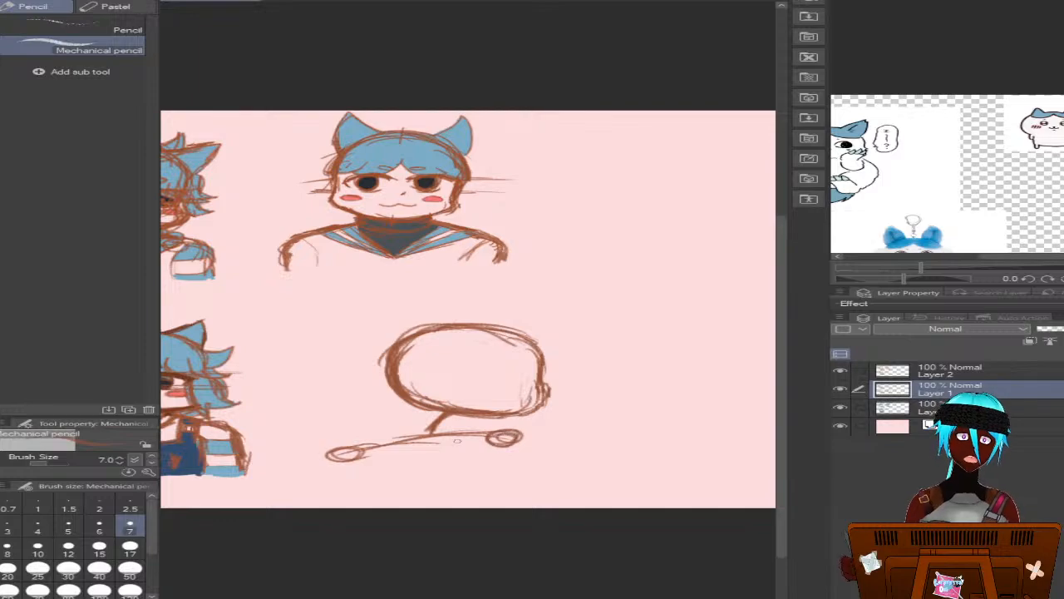
# Reinforce the shoulder line, then sketch the slanted spine down to the canvas edge and the near upper-arm line from the lower shoulder joint
pyautogui.moveTo(342, 455); pyautogui.dragTo(495, 431)
pyautogui.moveTo(441, 409)
pyautogui.mouseDown()
pyautogui.moveTo(410, 459)
pyautogui.moveTo(394, 508)
pyautogui.mouseUp()
pyautogui.moveTo(413, 450); pyautogui.dragTo(384, 505)
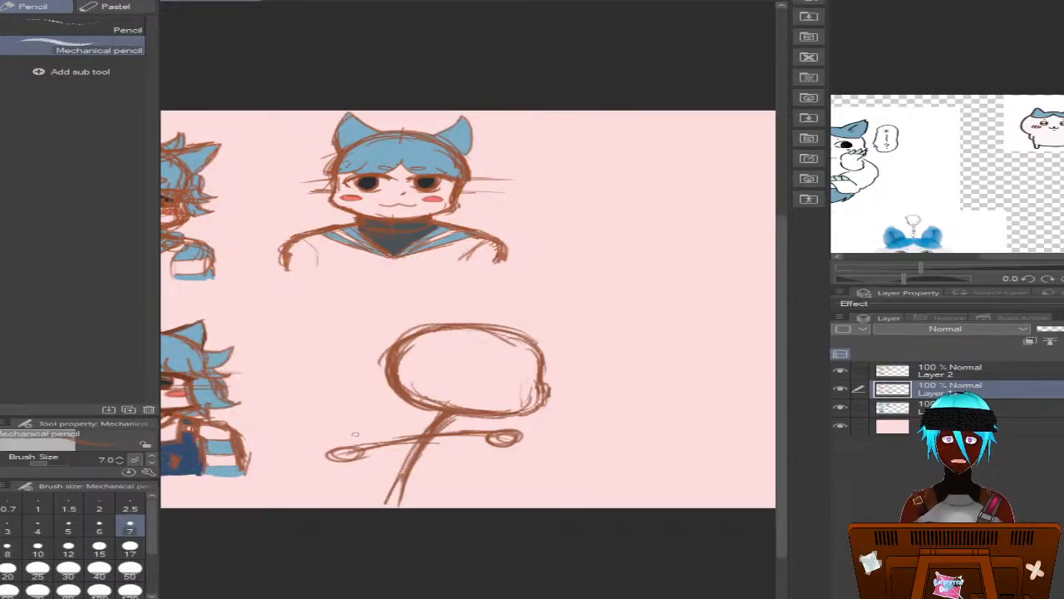
pyautogui.moveTo(362, 448)
pyautogui.mouseDown()
pyautogui.moveTo(331, 459)
pyautogui.moveTo(361, 457)
pyautogui.mouseUp()
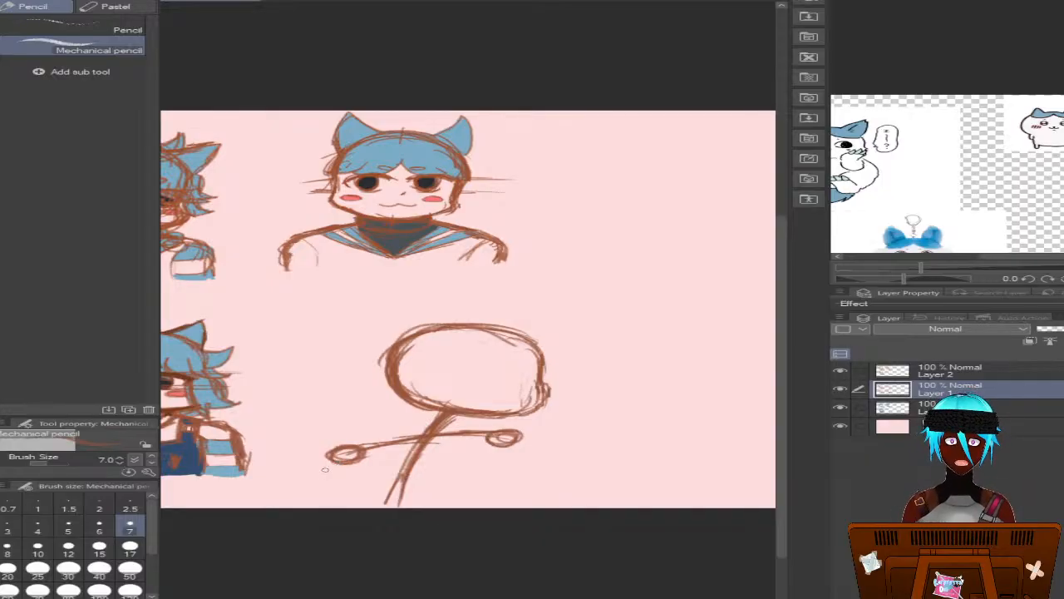
pyautogui.moveTo(336, 461); pyautogui.dragTo(322, 507)
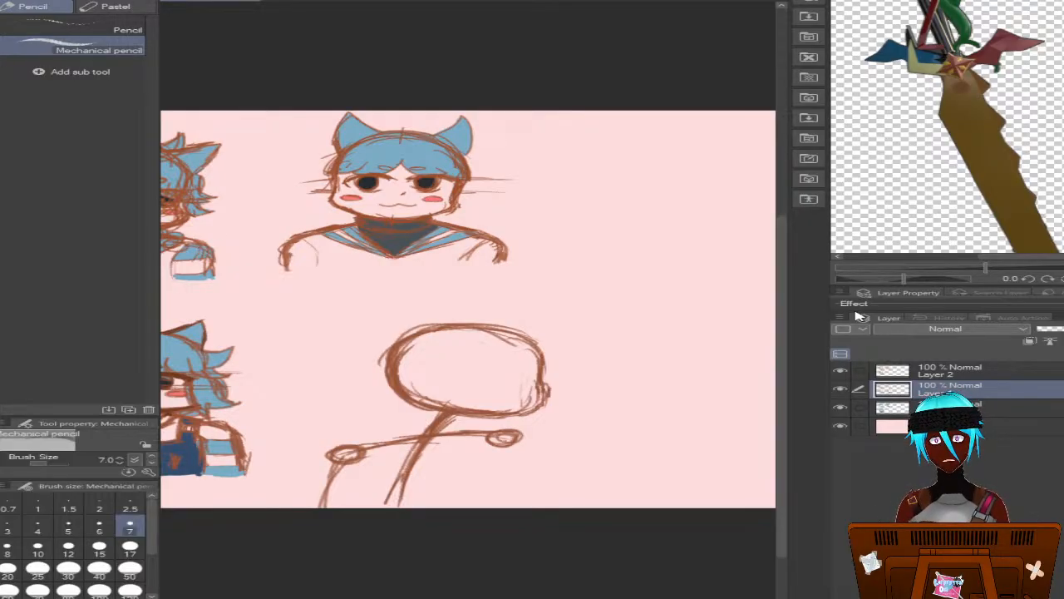
# Frame the reference cat holding its cheeks, then rough in the other arm with an elbow joint, raised forearm and hand oval beside the head
pyautogui.scroll(-5, 887, 163)
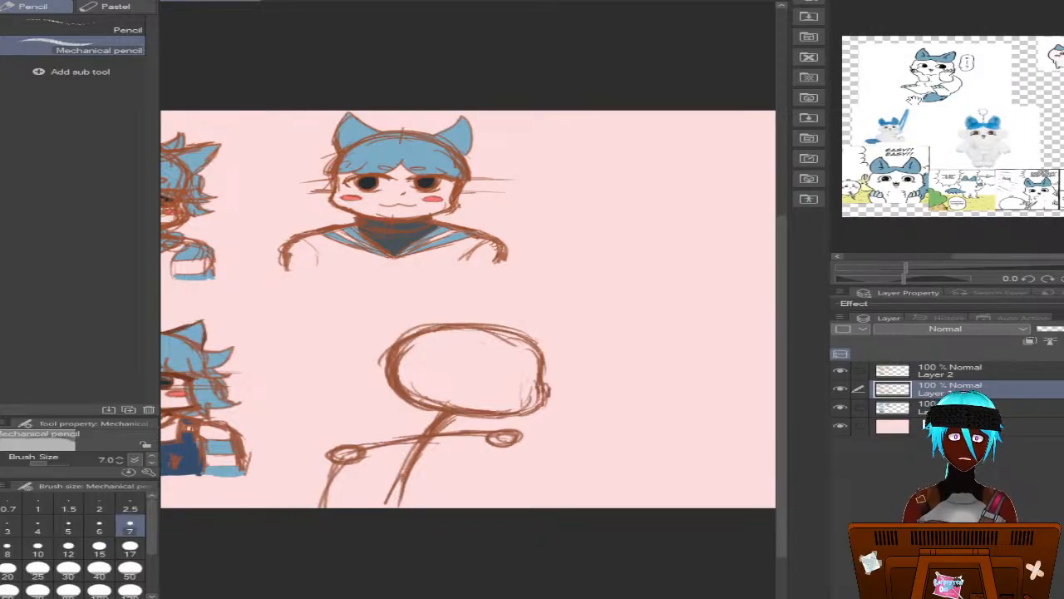
pyautogui.scroll(5, 910, 95)
pyautogui.moveTo(897, 70); pyautogui.dragTo(871, 153)
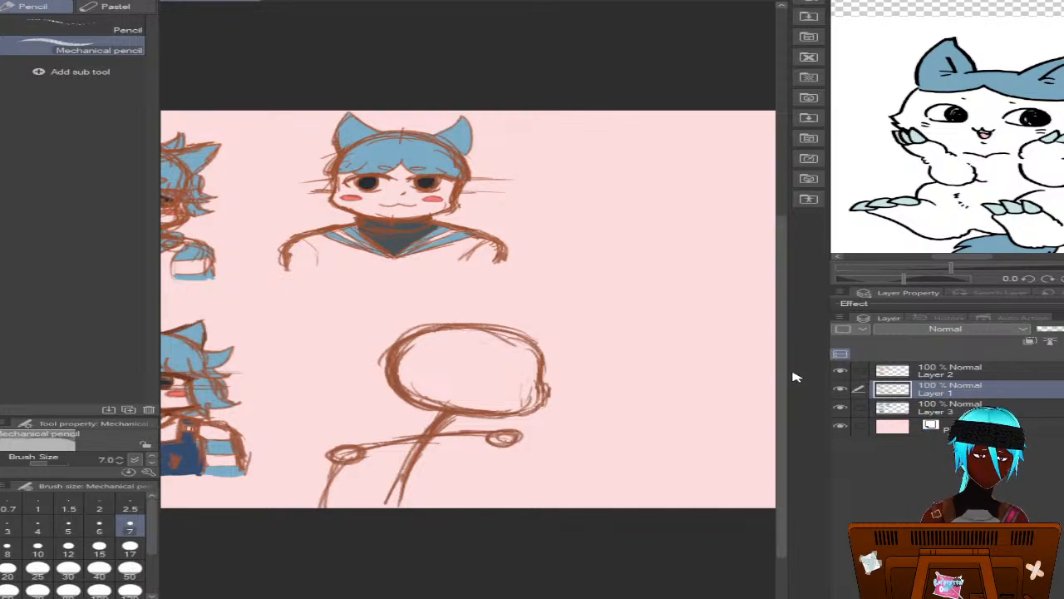
pyautogui.scroll(1, 784, 375)
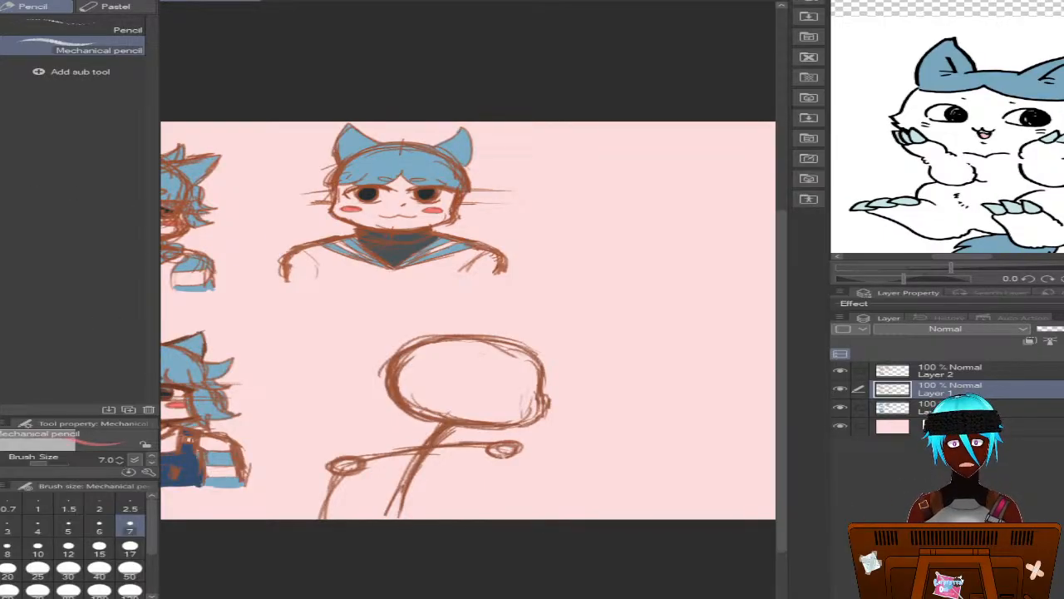
pyautogui.keyDown('alt'); pyautogui.click(372, 232); pyautogui.keyUp('alt')
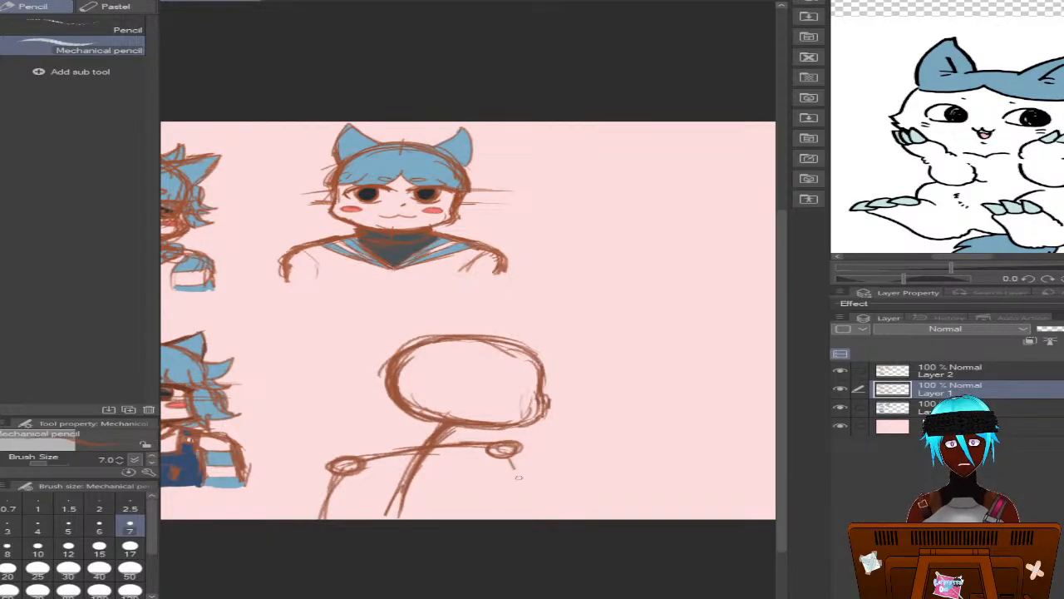
pyautogui.moveTo(507, 456)
pyautogui.mouseDown()
pyautogui.moveTo(544, 502)
pyautogui.moveTo(527, 511)
pyautogui.moveTo(512, 500)
pyautogui.moveTo(537, 501)
pyautogui.moveTo(597, 472)
pyautogui.moveTo(599, 443)
pyautogui.moveTo(530, 428)
pyautogui.mouseUp()
pyautogui.moveTo(604, 443)
pyautogui.mouseDown()
pyautogui.moveTo(555, 428)
pyautogui.moveTo(614, 439)
pyautogui.mouseUp()
pyautogui.moveTo(509, 453); pyautogui.dragTo(554, 521)
pyautogui.moveTo(606, 445)
pyautogui.mouseDown()
pyautogui.moveTo(569, 519)
pyautogui.moveTo(546, 519)
pyautogui.mouseUp()
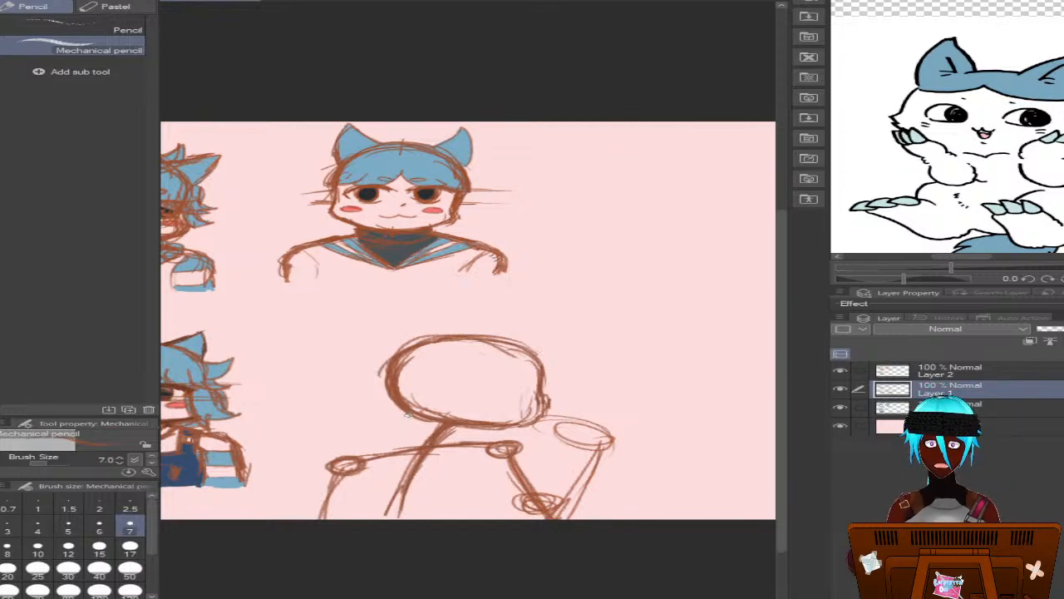
# Sketch the neck-to-shoulder slope, torso side, round form beside the shoulder and lowered arm's contours on the fourth bust
pyautogui.moveTo(409, 412)
pyautogui.mouseDown()
pyautogui.moveTo(410, 438)
pyautogui.moveTo(485, 430)
pyautogui.moveTo(467, 442)
pyautogui.moveTo(476, 435)
pyautogui.moveTo(458, 418)
pyautogui.moveTo(399, 416)
pyautogui.moveTo(408, 411)
pyautogui.moveTo(399, 448)
pyautogui.moveTo(411, 434)
pyautogui.moveTo(358, 453)
pyautogui.mouseUp()
pyautogui.moveTo(471, 439)
pyautogui.mouseDown()
pyautogui.moveTo(514, 444)
pyautogui.moveTo(481, 479)
pyautogui.moveTo(486, 494)
pyautogui.moveTo(465, 502)
pyautogui.moveTo(478, 505)
pyautogui.moveTo(468, 526)
pyautogui.mouseUp()
pyautogui.moveTo(361, 462)
pyautogui.mouseDown()
pyautogui.moveTo(339, 490)
pyautogui.moveTo(389, 449)
pyautogui.moveTo(321, 469)
pyautogui.moveTo(366, 487)
pyautogui.moveTo(348, 485)
pyautogui.moveTo(388, 482)
pyautogui.mouseUp()
pyautogui.moveTo(319, 466)
pyautogui.mouseDown()
pyautogui.moveTo(385, 462)
pyautogui.moveTo(391, 491)
pyautogui.moveTo(401, 464)
pyautogui.moveTo(361, 522)
pyautogui.moveTo(288, 519)
pyautogui.moveTo(297, 507)
pyautogui.mouseUp()
pyautogui.moveTo(319, 471)
pyautogui.mouseDown()
pyautogui.moveTo(302, 496)
pyautogui.moveTo(325, 490)
pyautogui.moveTo(301, 522)
pyautogui.mouseUp()
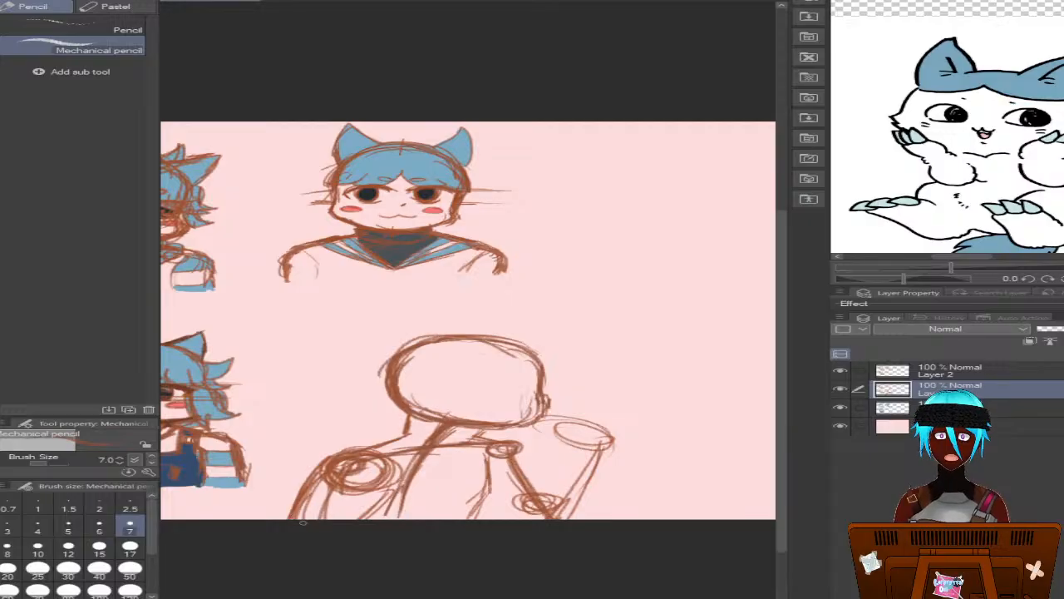
pyautogui.moveTo(384, 483); pyautogui.dragTo(368, 519)
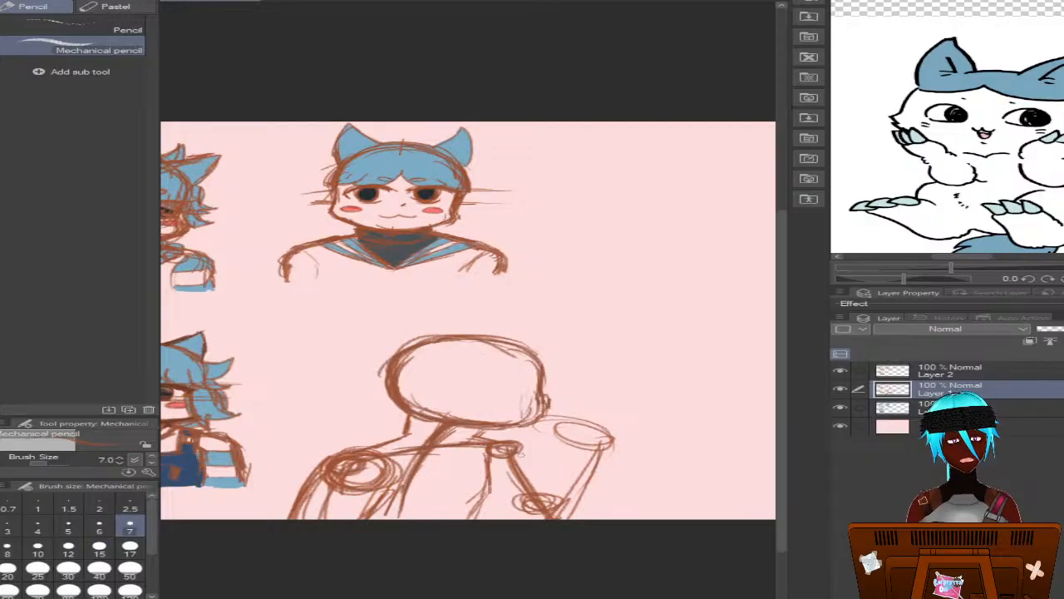
# Flesh out the bent arm with contour lines along the upper arm and both sides of the raised forearm
pyautogui.moveTo(516, 453)
pyautogui.mouseDown()
pyautogui.moveTo(530, 474)
pyautogui.moveTo(524, 506)
pyautogui.moveTo(542, 517)
pyautogui.mouseUp()
pyautogui.moveTo(522, 477); pyautogui.dragTo(542, 515)
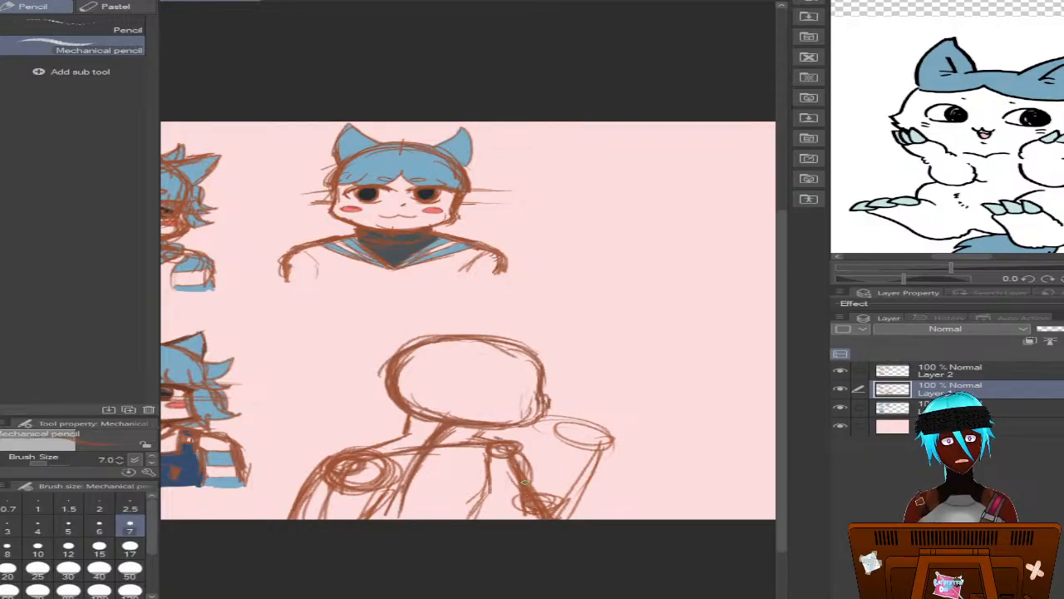
pyautogui.moveTo(495, 447); pyautogui.dragTo(531, 480)
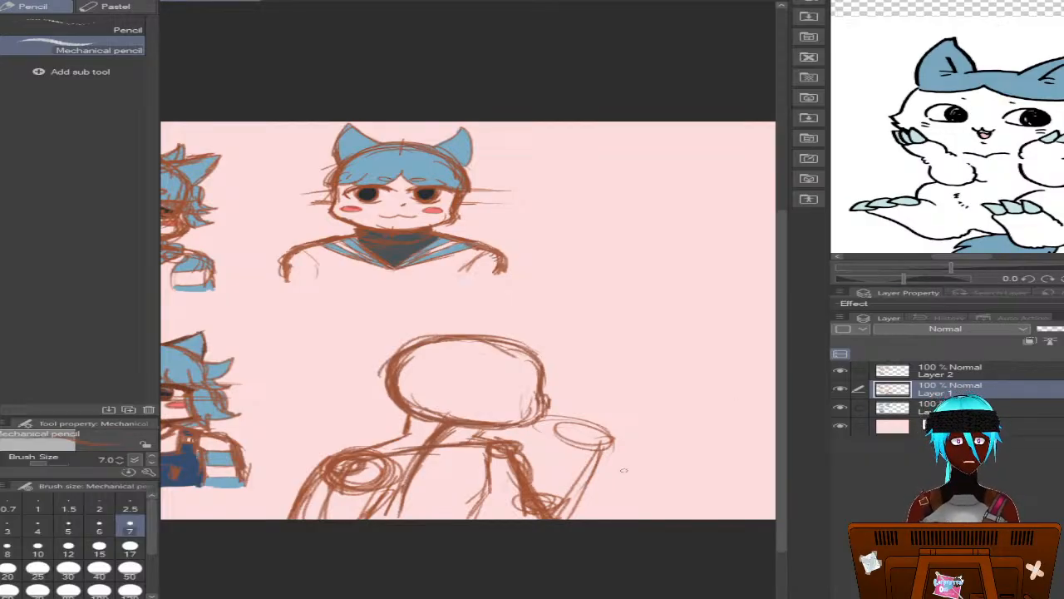
pyautogui.moveTo(561, 448); pyautogui.dragTo(511, 518)
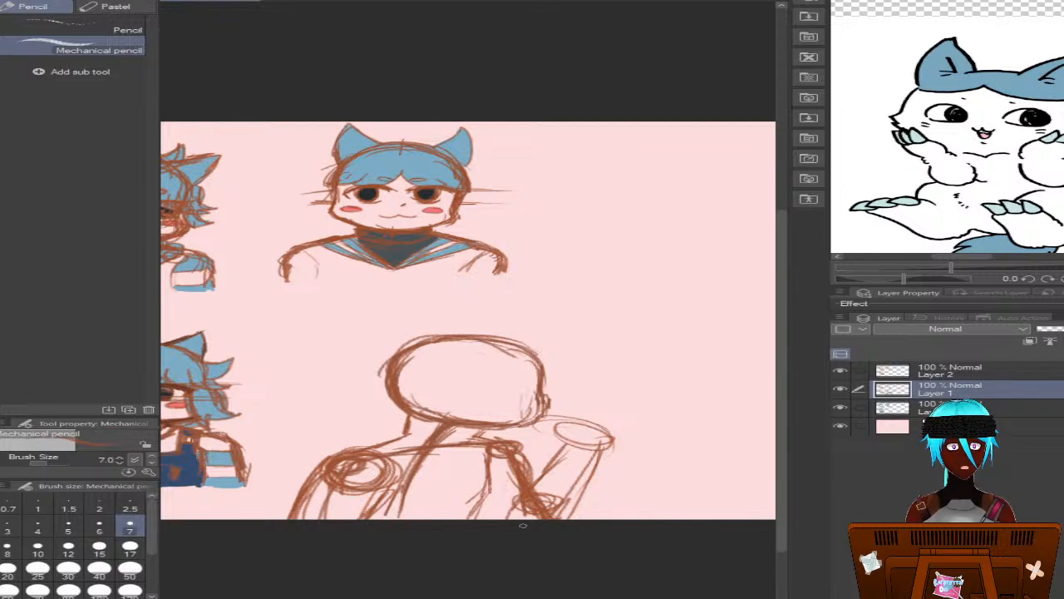
pyautogui.moveTo(572, 444); pyautogui.dragTo(506, 519)
pyautogui.moveTo(611, 447); pyautogui.dragTo(592, 519)
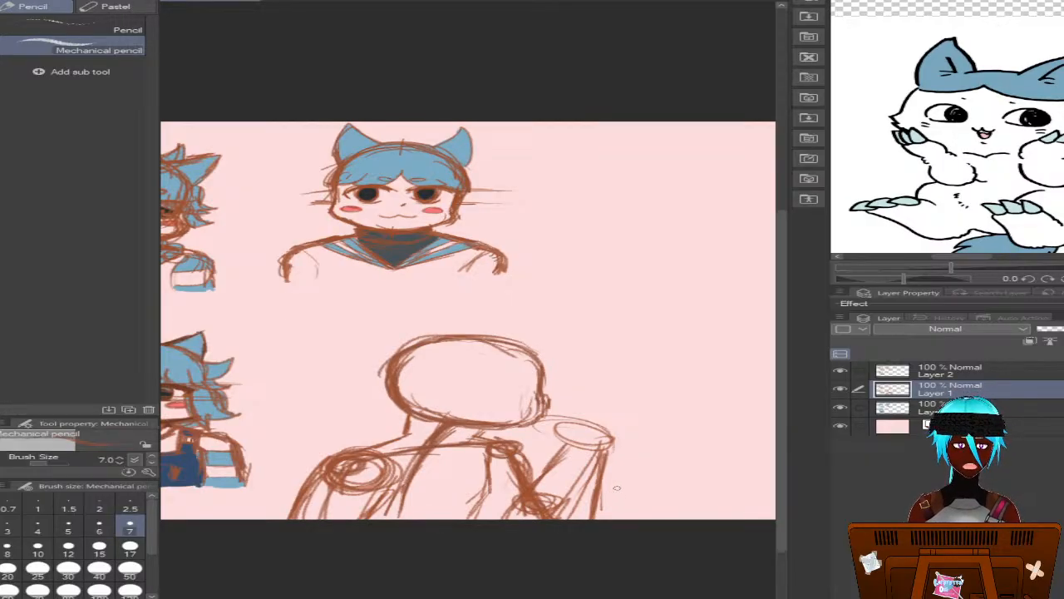
# Sketch the hand resting under the fourth head's cheek, with the back of the hand, wrist and curled fingers
pyautogui.scroll(-2, 771, 489)
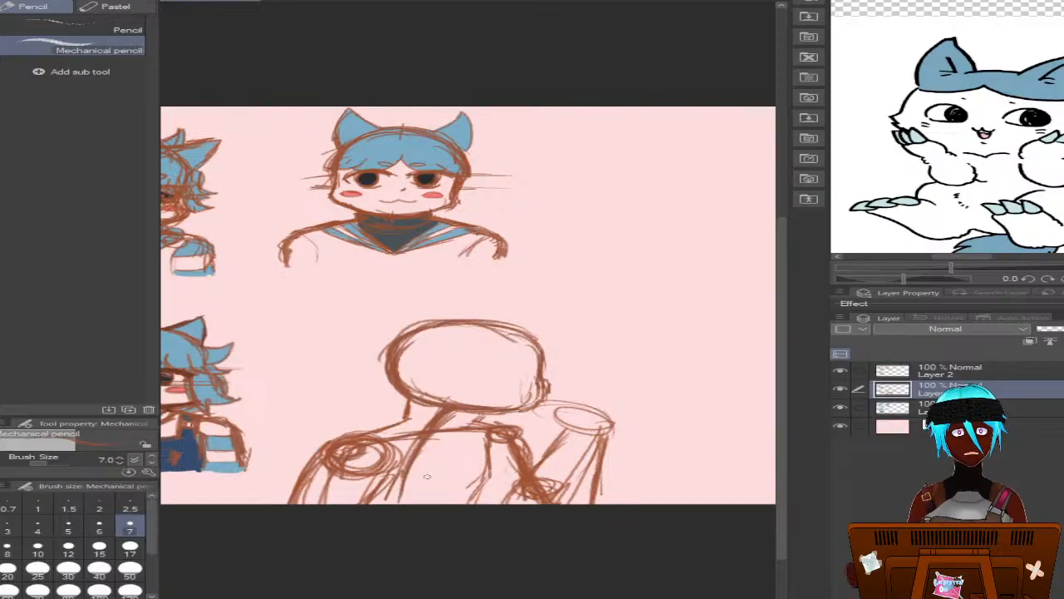
pyautogui.scroll(-3, 715, 444)
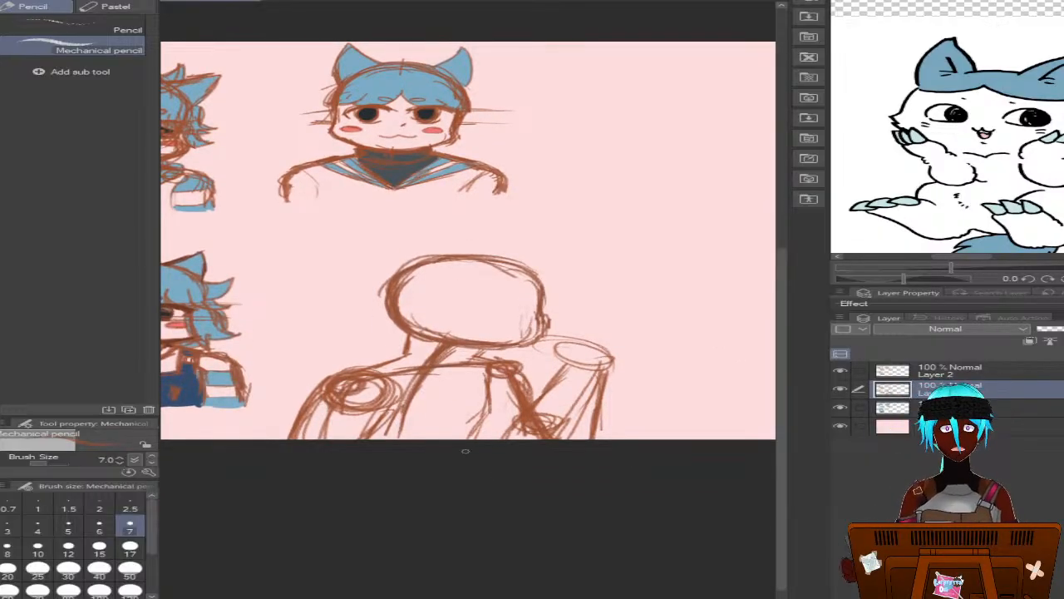
pyautogui.scroll(2, 465, 441)
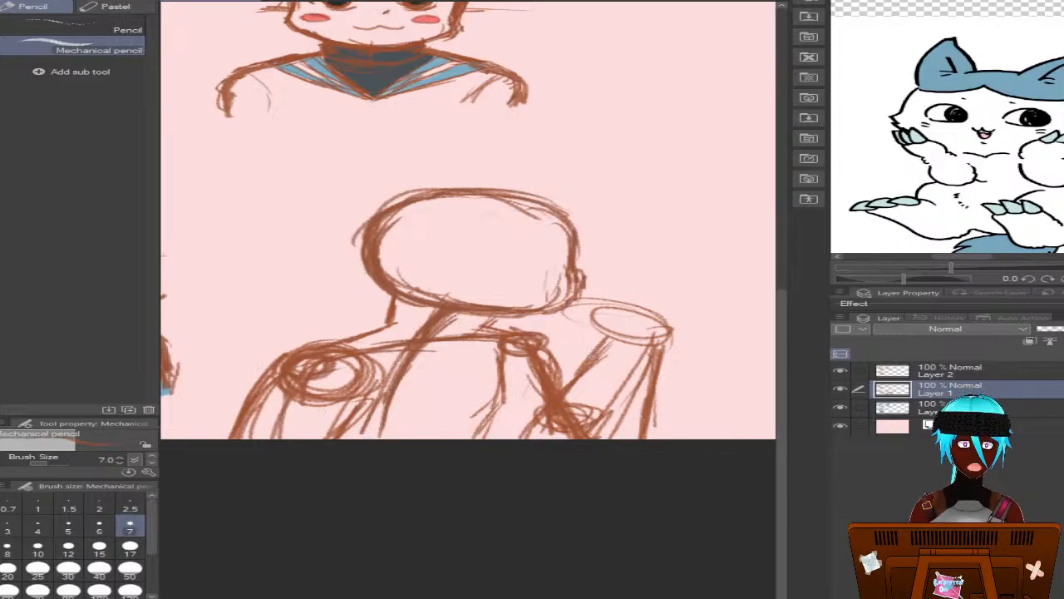
pyautogui.moveTo(594, 342); pyautogui.dragTo(583, 314)
pyautogui.moveTo(582, 316)
pyautogui.mouseDown()
pyautogui.moveTo(587, 346)
pyautogui.moveTo(637, 311)
pyautogui.moveTo(668, 348)
pyautogui.moveTo(668, 324)
pyautogui.mouseUp()
pyautogui.moveTo(586, 304)
pyautogui.mouseDown()
pyautogui.moveTo(566, 337)
pyautogui.moveTo(596, 355)
pyautogui.mouseUp()
pyautogui.moveTo(585, 312)
pyautogui.mouseDown()
pyautogui.moveTo(666, 346)
pyautogui.moveTo(630, 363)
pyautogui.moveTo(669, 335)
pyautogui.moveTo(569, 315)
pyautogui.moveTo(577, 320)
pyautogui.moveTo(558, 335)
pyautogui.moveTo(667, 329)
pyautogui.moveTo(575, 315)
pyautogui.mouseUp()
pyautogui.moveTo(640, 316); pyautogui.dragTo(672, 331)
pyautogui.moveTo(607, 309)
pyautogui.mouseDown()
pyautogui.moveTo(580, 331)
pyautogui.moveTo(657, 341)
pyautogui.moveTo(585, 301)
pyautogui.moveTo(550, 326)
pyautogui.moveTo(571, 366)
pyautogui.mouseUp()
pyautogui.moveTo(585, 341)
pyautogui.mouseDown()
pyautogui.moveTo(580, 364)
pyautogui.moveTo(594, 361)
pyautogui.mouseUp()
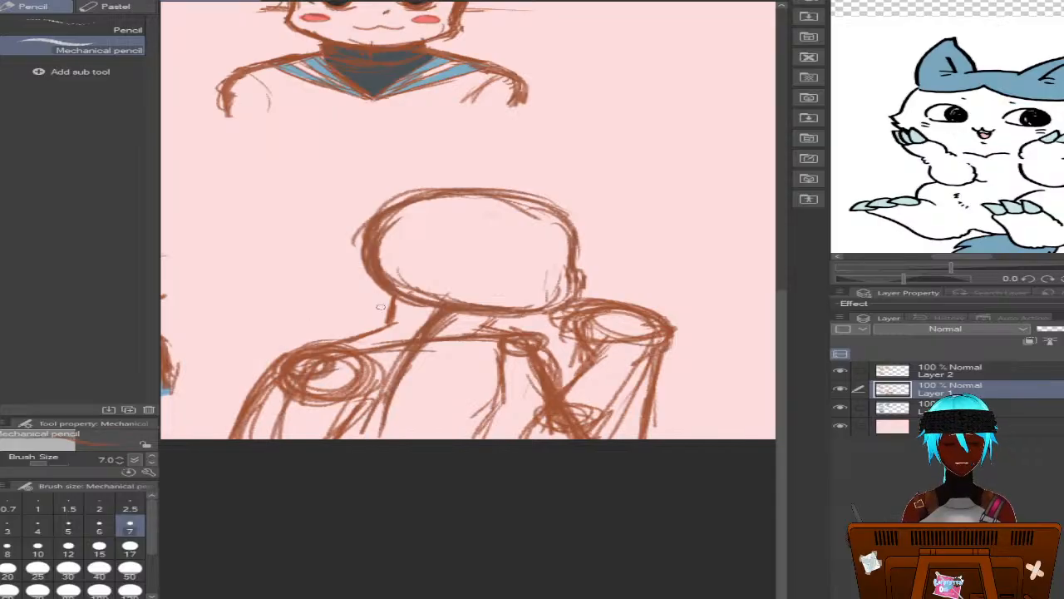
# Thicken the side of the neck and sketch a curved neckline across the upper chest
pyautogui.moveTo(395, 293); pyautogui.dragTo(385, 341)
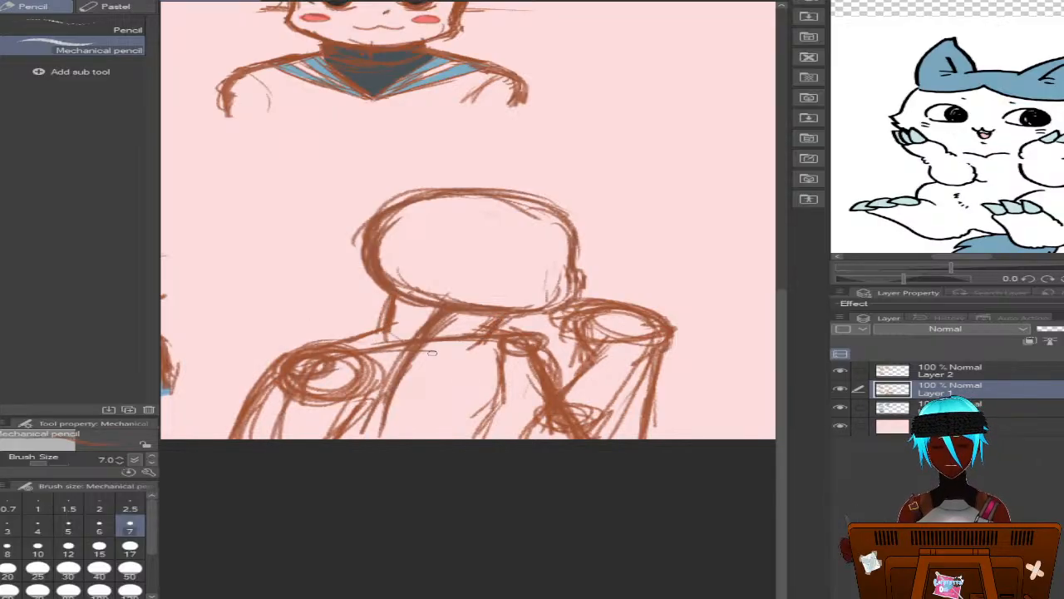
pyautogui.moveTo(394, 333)
pyautogui.mouseDown()
pyautogui.moveTo(451, 361)
pyautogui.moveTo(398, 335)
pyautogui.moveTo(457, 359)
pyautogui.moveTo(498, 344)
pyautogui.mouseUp()
# On Layer 2, outline the fourth bust's cheek and jawline over the rough head circle
pyautogui.click(912, 370)
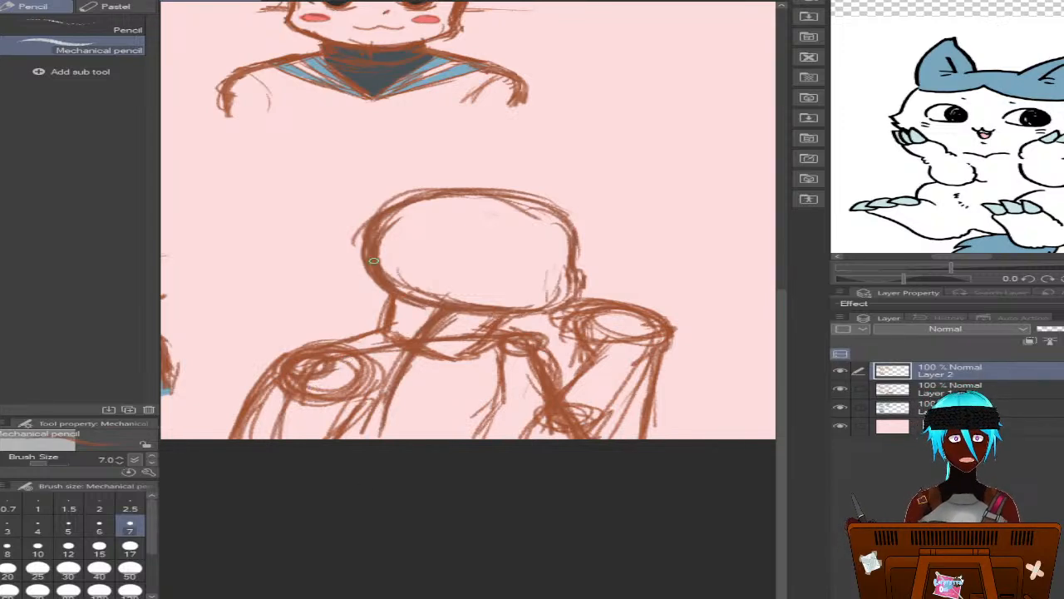
pyautogui.moveTo(374, 260)
pyautogui.mouseDown()
pyautogui.moveTo(399, 299)
pyautogui.moveTo(391, 287)
pyautogui.moveTo(474, 316)
pyautogui.mouseUp()
pyautogui.moveTo(371, 279); pyautogui.dragTo(496, 316)
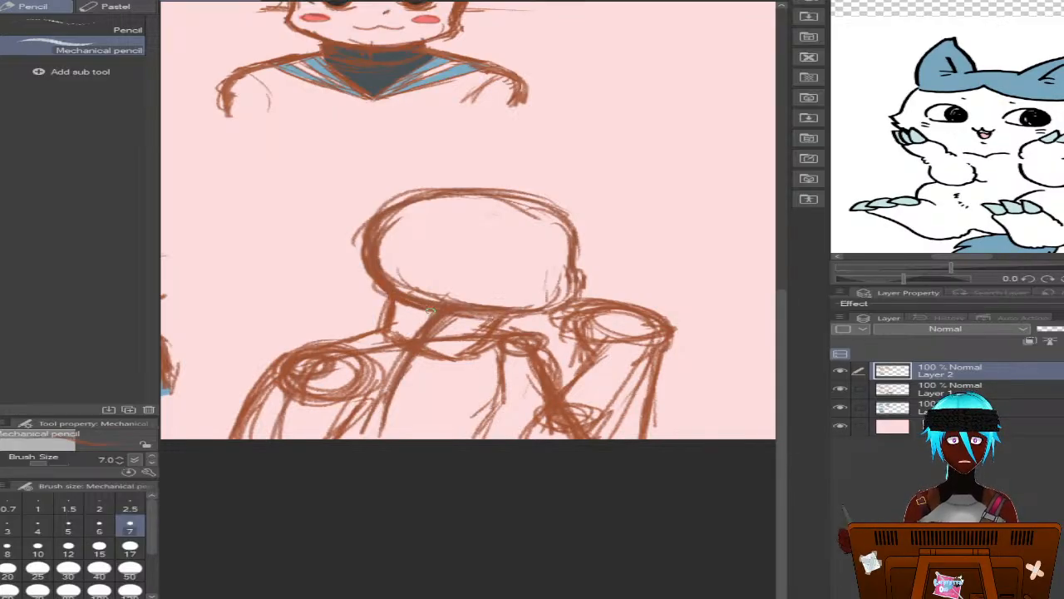
pyautogui.moveTo(430, 311)
pyautogui.mouseDown()
pyautogui.moveTo(579, 305)
pyautogui.moveTo(582, 278)
pyautogui.moveTo(586, 292)
pyautogui.moveTo(532, 317)
pyautogui.moveTo(420, 307)
pyautogui.moveTo(366, 238)
pyautogui.moveTo(354, 259)
pyautogui.moveTo(366, 281)
pyautogui.moveTo(376, 230)
pyautogui.moveTo(384, 291)
pyautogui.mouseUp()
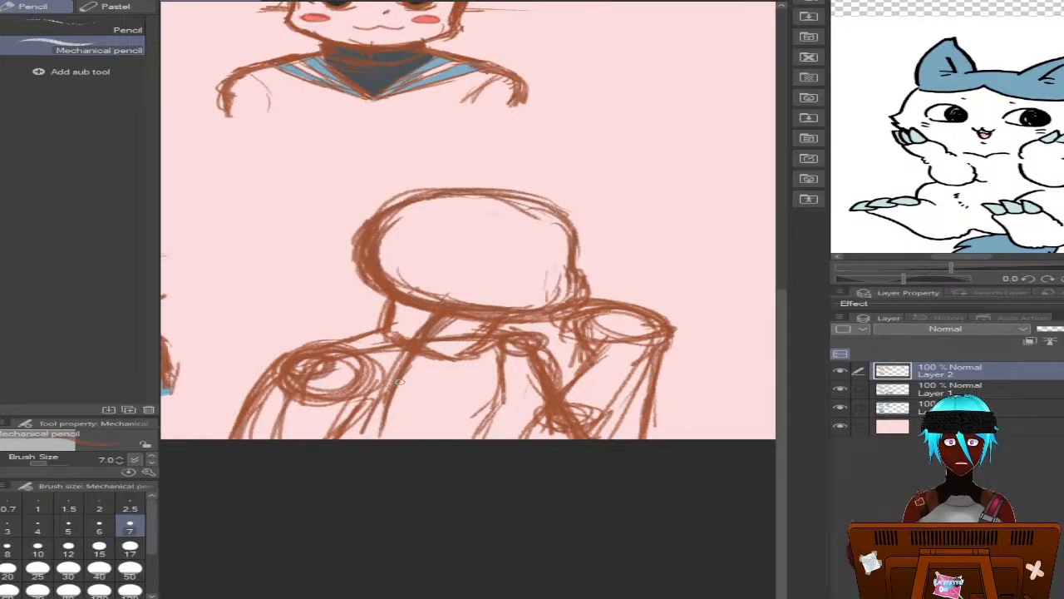
pyautogui.moveTo(400, 382)
pyautogui.mouseDown()
pyautogui.moveTo(375, 277)
pyautogui.moveTo(457, 338)
pyautogui.moveTo(404, 347)
pyautogui.moveTo(414, 373)
pyautogui.moveTo(436, 355)
pyautogui.mouseUp()
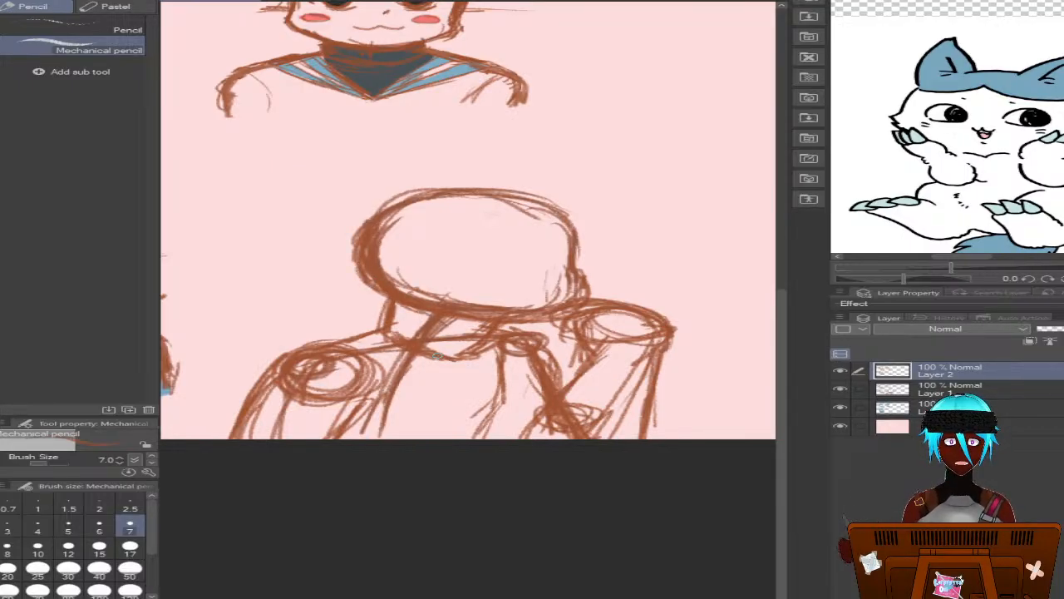
# Outline the top of the fourth head and its side down to the supporting hand on Layer 2
pyautogui.hscroll(-5, 469, 220)
pyautogui.hscroll(5, 469, 220)
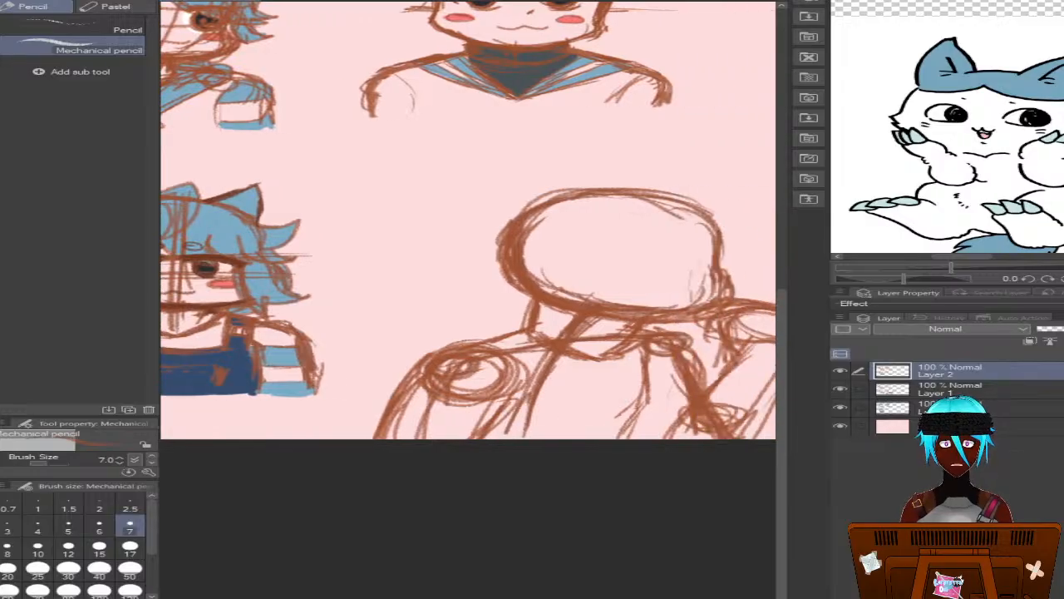
pyautogui.hscroll(1, 468, 220)
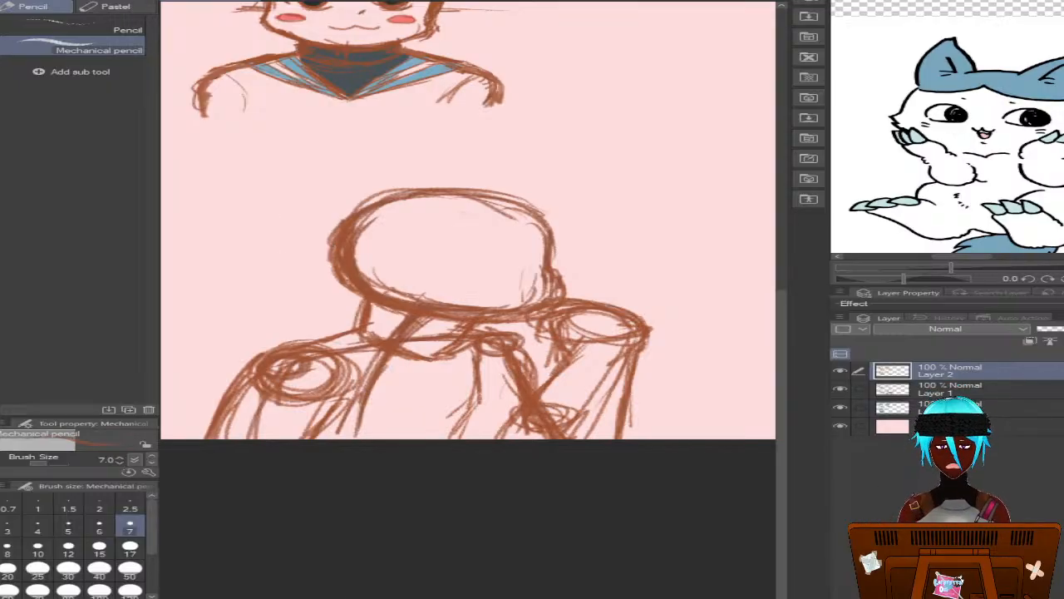
pyautogui.moveTo(466, 597)
pyautogui.mouseDown()
pyautogui.moveTo(426, 597)
pyautogui.moveTo(451, 597)
pyautogui.mouseUp()
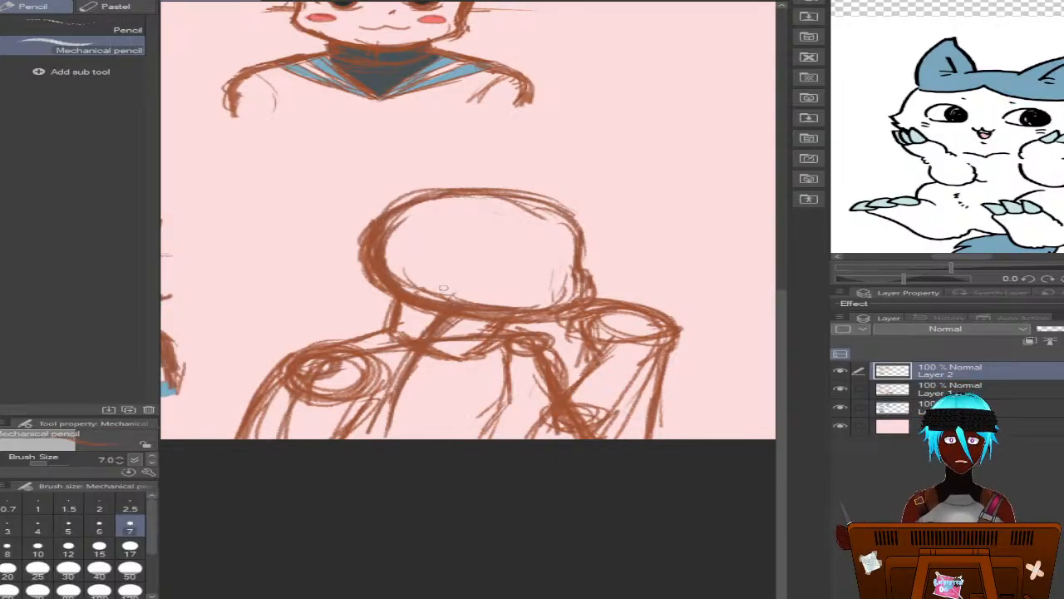
pyautogui.moveTo(378, 226)
pyautogui.mouseDown()
pyautogui.moveTo(418, 196)
pyautogui.moveTo(397, 203)
pyautogui.moveTo(503, 199)
pyautogui.moveTo(582, 248)
pyautogui.mouseUp()
pyautogui.moveTo(526, 202)
pyautogui.mouseDown()
pyautogui.moveTo(579, 253)
pyautogui.moveTo(584, 233)
pyautogui.moveTo(493, 192)
pyautogui.moveTo(586, 242)
pyautogui.moveTo(590, 275)
pyautogui.mouseUp()
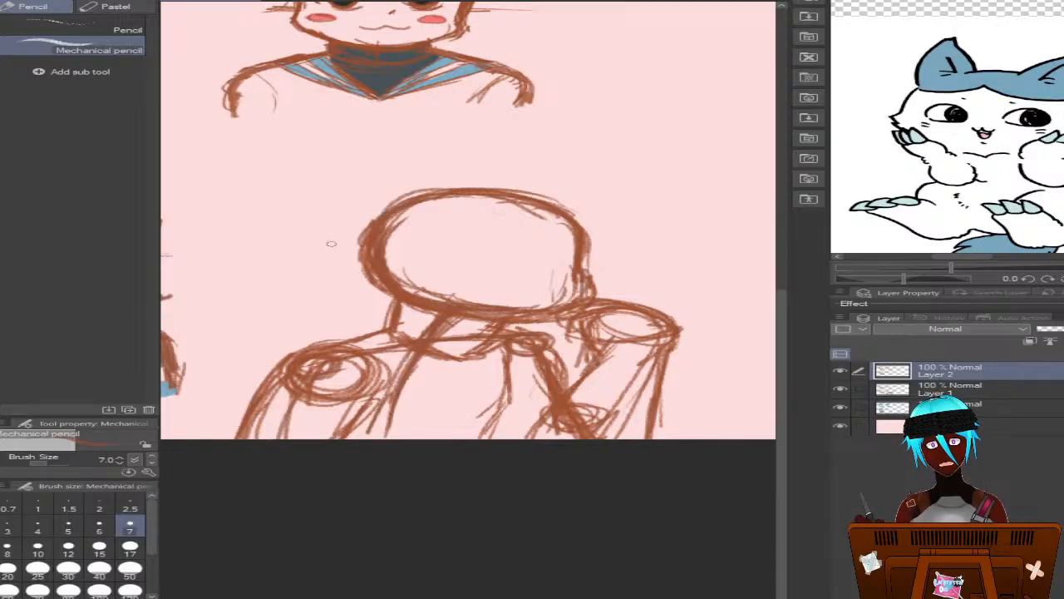
# Handwrite "Lafayette" in brown cursive above the fourth bust's head, undoing faulty strokes
pyautogui.moveTo(300, 227)
pyautogui.mouseDown()
pyautogui.moveTo(267, 168)
pyautogui.moveTo(551, 131)
pyautogui.mouseUp()
pyautogui.hotkey('ctrl', 'z')
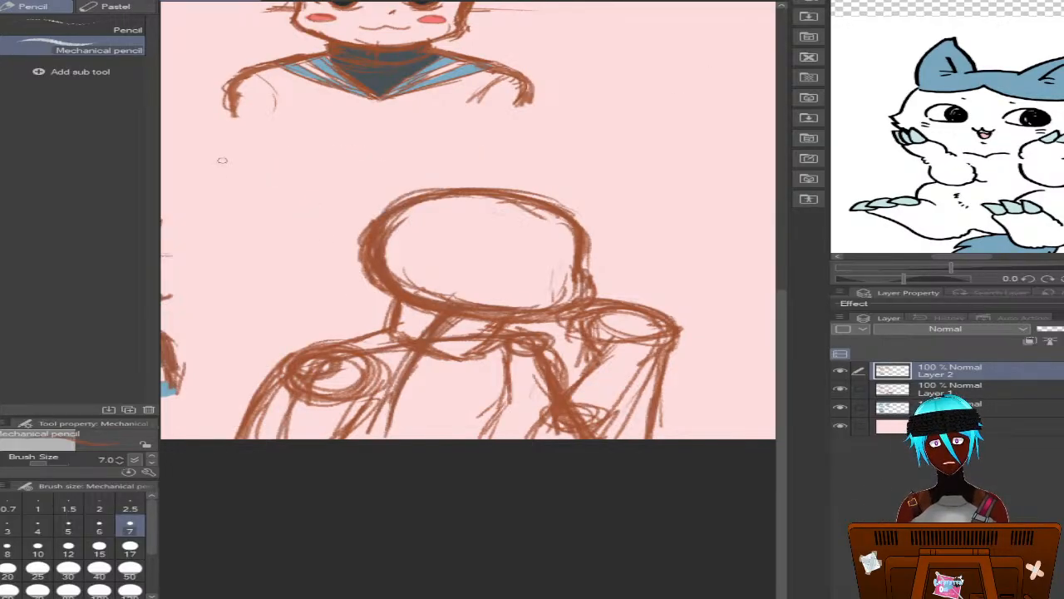
pyautogui.moveTo(243, 147)
pyautogui.mouseDown()
pyautogui.moveTo(237, 182)
pyautogui.moveTo(231, 170)
pyautogui.moveTo(295, 180)
pyautogui.moveTo(309, 163)
pyautogui.moveTo(289, 162)
pyautogui.moveTo(287, 177)
pyautogui.moveTo(306, 164)
pyautogui.moveTo(319, 182)
pyautogui.moveTo(351, 146)
pyautogui.moveTo(340, 181)
pyautogui.moveTo(362, 170)
pyautogui.moveTo(341, 179)
pyautogui.moveTo(372, 178)
pyautogui.moveTo(396, 171)
pyautogui.moveTo(378, 161)
pyautogui.moveTo(387, 148)
pyautogui.moveTo(389, 172)
pyautogui.moveTo(400, 167)
pyautogui.moveTo(349, 195)
pyautogui.mouseUp()
pyautogui.moveTo(397, 170)
pyautogui.mouseDown()
pyautogui.moveTo(421, 161)
pyautogui.moveTo(411, 164)
pyautogui.moveTo(447, 170)
pyautogui.moveTo(452, 154)
pyautogui.moveTo(481, 168)
pyautogui.moveTo(473, 158)
pyautogui.moveTo(468, 169)
pyautogui.moveTo(504, 170)
pyautogui.mouseUp()
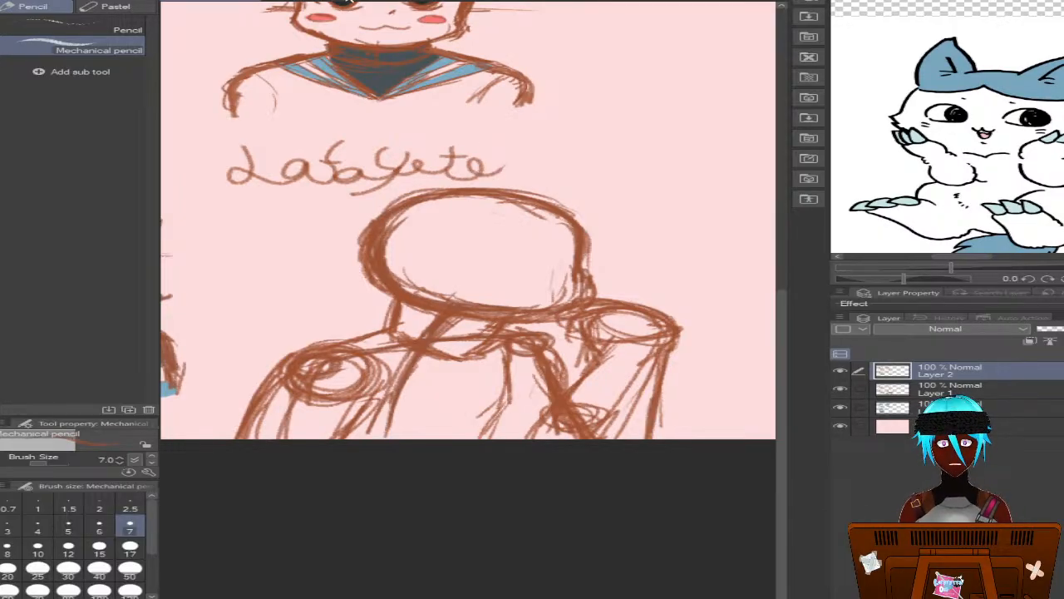
pyautogui.hotkey('ctrl', 'z')
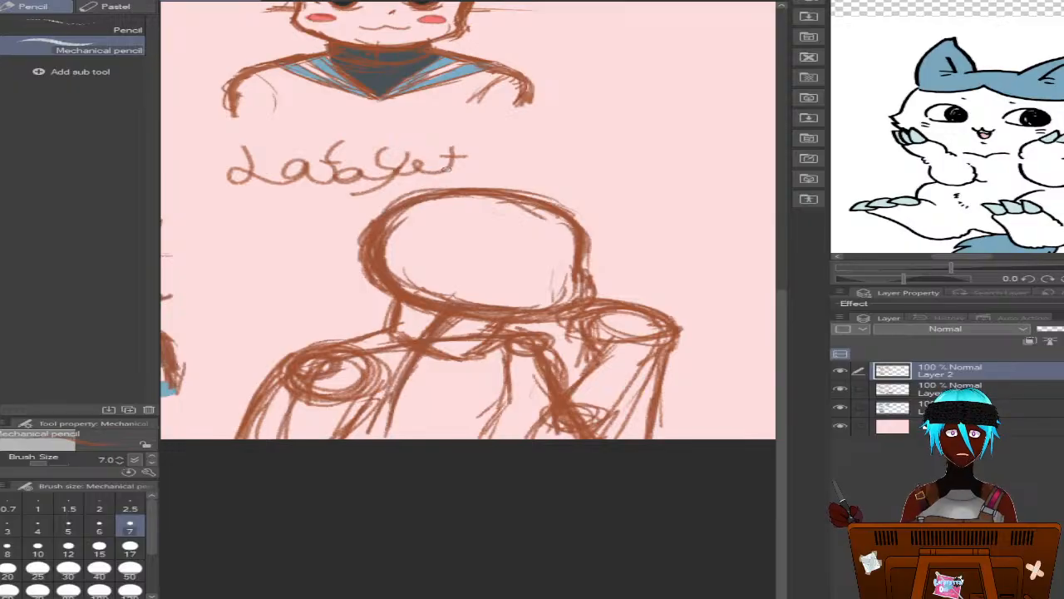
pyautogui.moveTo(481, 150)
pyautogui.mouseDown()
pyautogui.moveTo(485, 176)
pyautogui.moveTo(500, 160)
pyautogui.moveTo(502, 178)
pyautogui.moveTo(545, 177)
pyautogui.mouseUp()
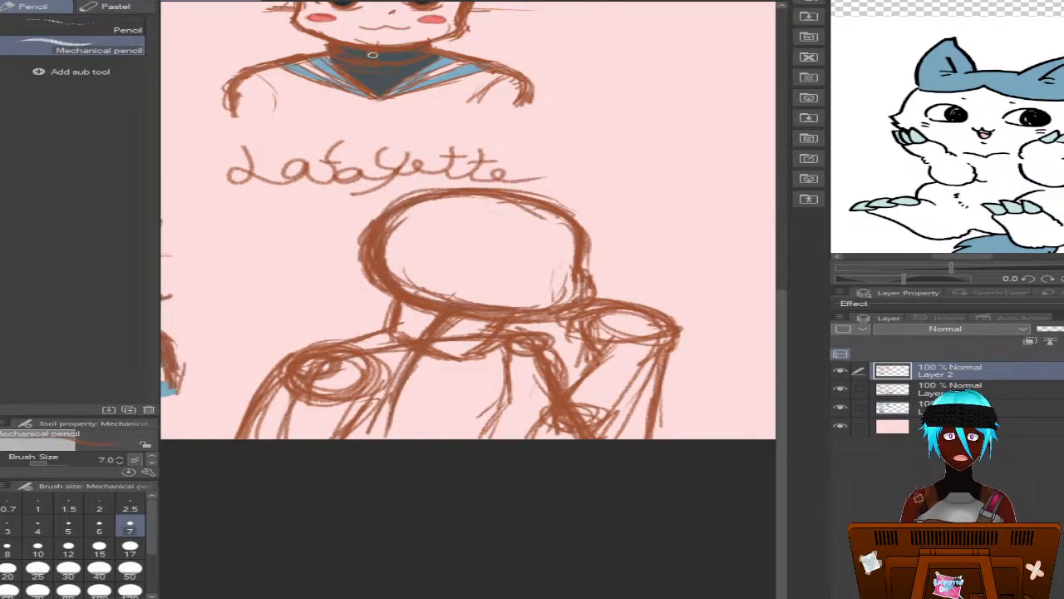
# Undo all strokes of the handwritten "Lafayette" lettering above the fourth bust's head
pyautogui.hotkey('ctrl', 'z')
pyautogui.hotkey('ctrl', 'z')
pyautogui.hotkey('ctrl', 'z')
pyautogui.hotkey('ctrl', 'z')
pyautogui.hotkey('ctrl', 'z')
pyautogui.hotkey('ctrl', 'z')
pyautogui.hotkey('ctrl', 'z')
pyautogui.hotkey('ctrl', 'z')
pyautogui.hotkey('ctrl', 'z')
pyautogui.hotkey('ctrl', 'z')
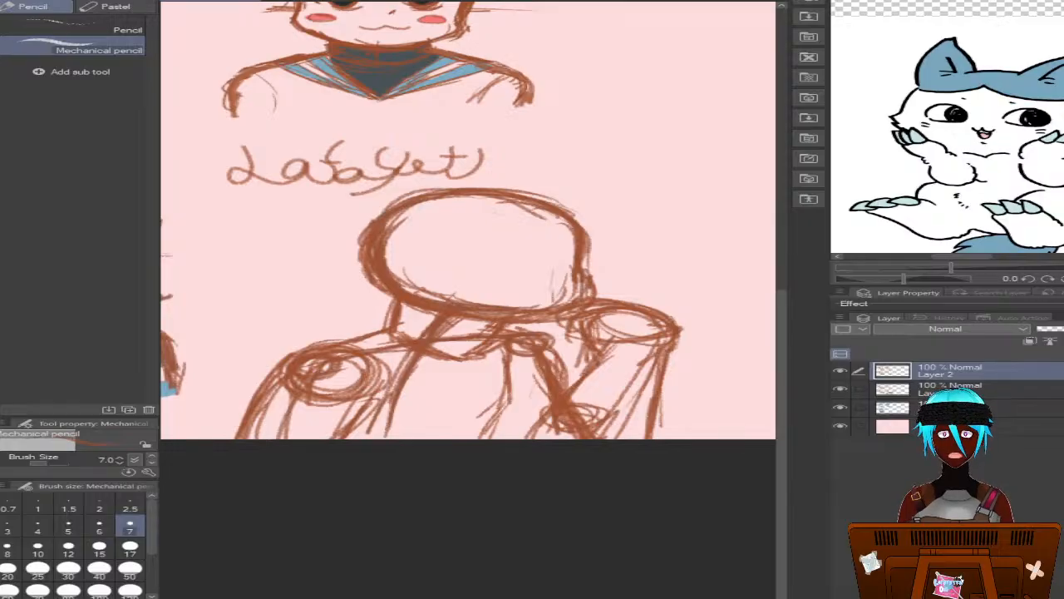
pyautogui.hotkey('ctrl', 'z')
pyautogui.hotkey('ctrl', 'z')
pyautogui.hotkey('ctrl', 'z')
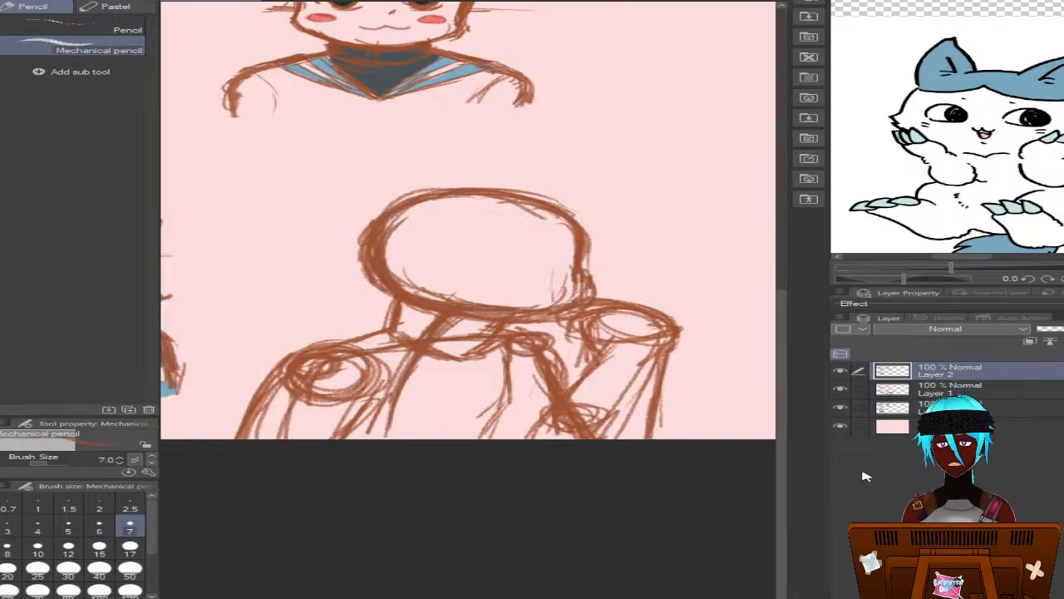
pyautogui.moveTo(781, 474); pyautogui.dragTo(789, 492)
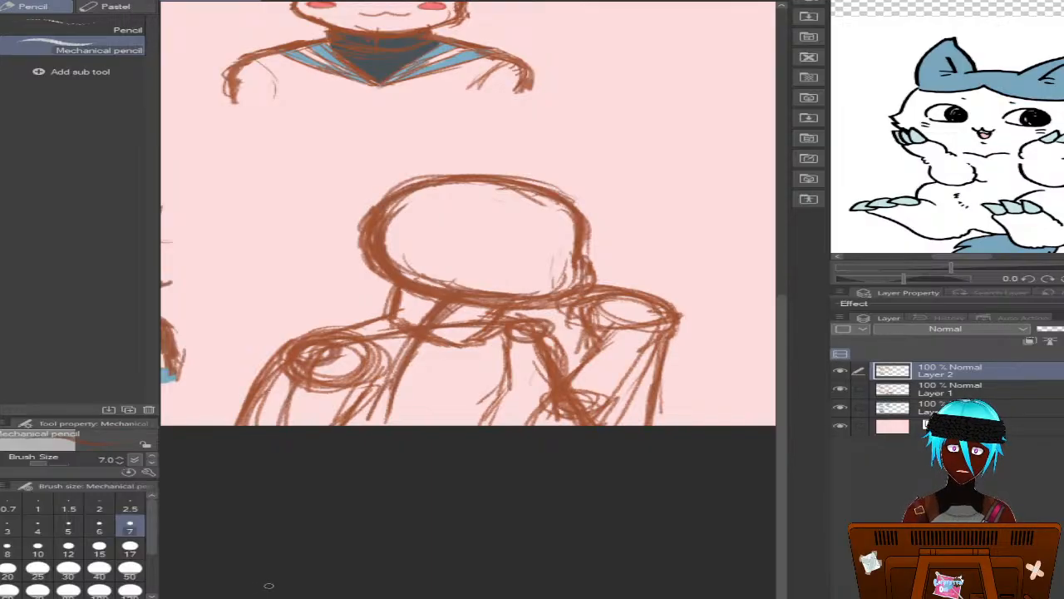
pyautogui.hscroll(2, 468, 250)
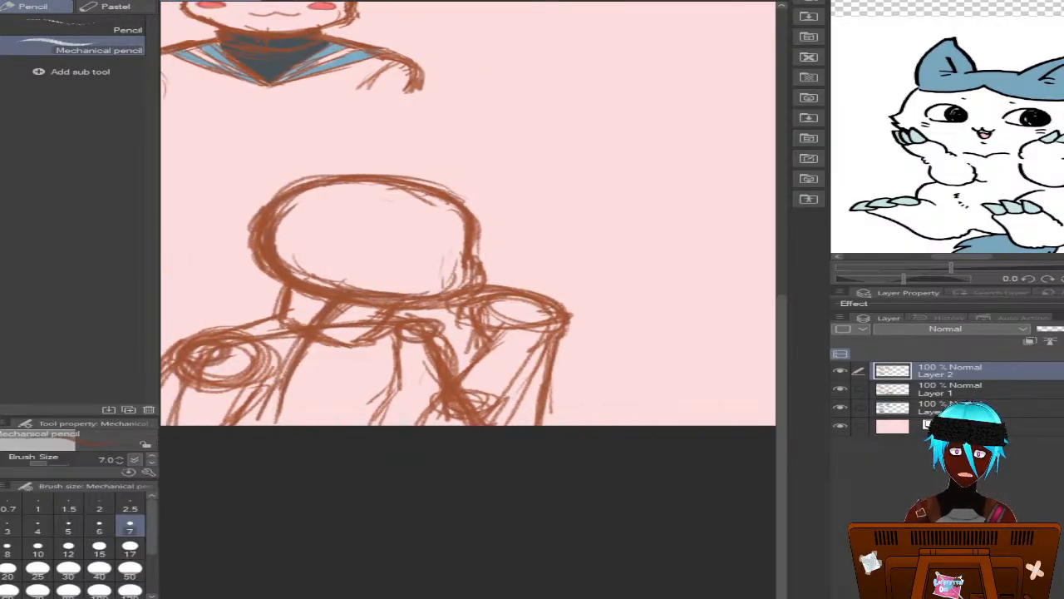
pyautogui.hscroll(-2, 469, 213)
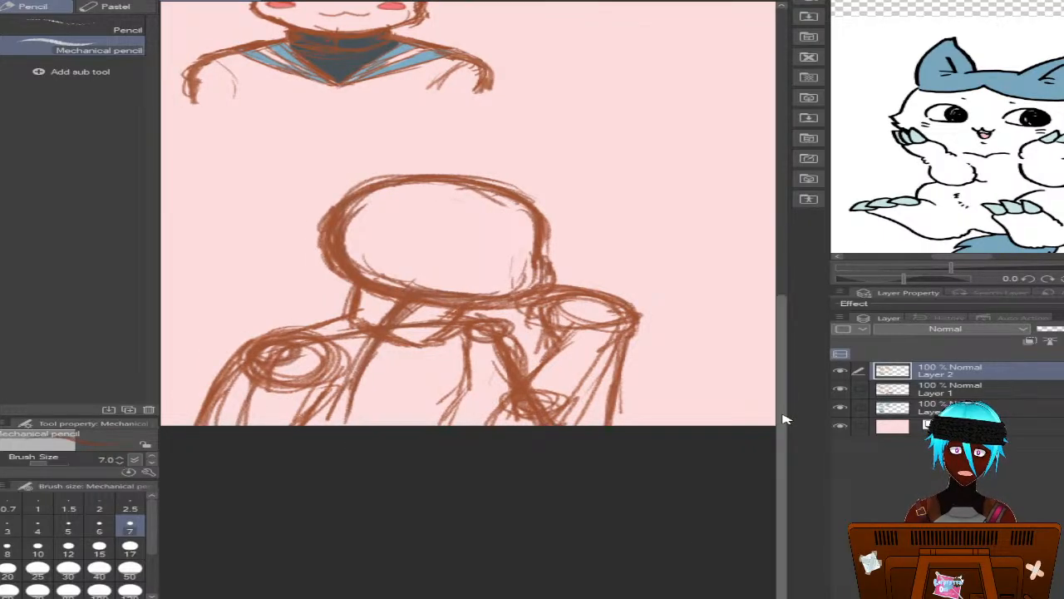
pyautogui.moveTo(784, 414)
pyautogui.mouseDown()
pyautogui.moveTo(784, 400)
pyautogui.moveTo(776, 417)
pyautogui.mouseUp()
pyautogui.scroll(4, 470, 363)
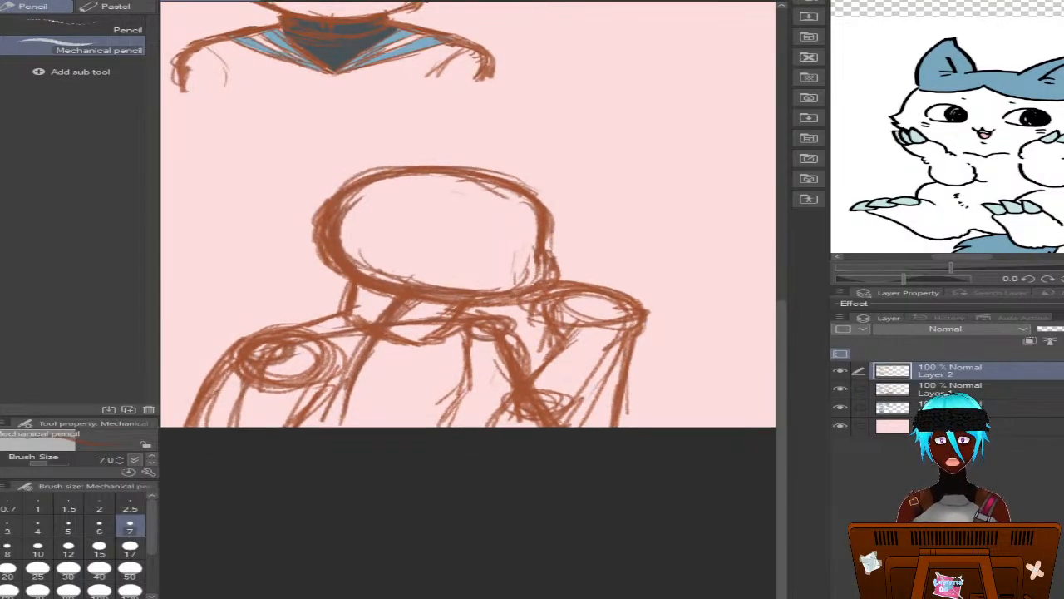
pyautogui.scroll(-2, 470, 362)
pyautogui.scroll(2, 457, 349)
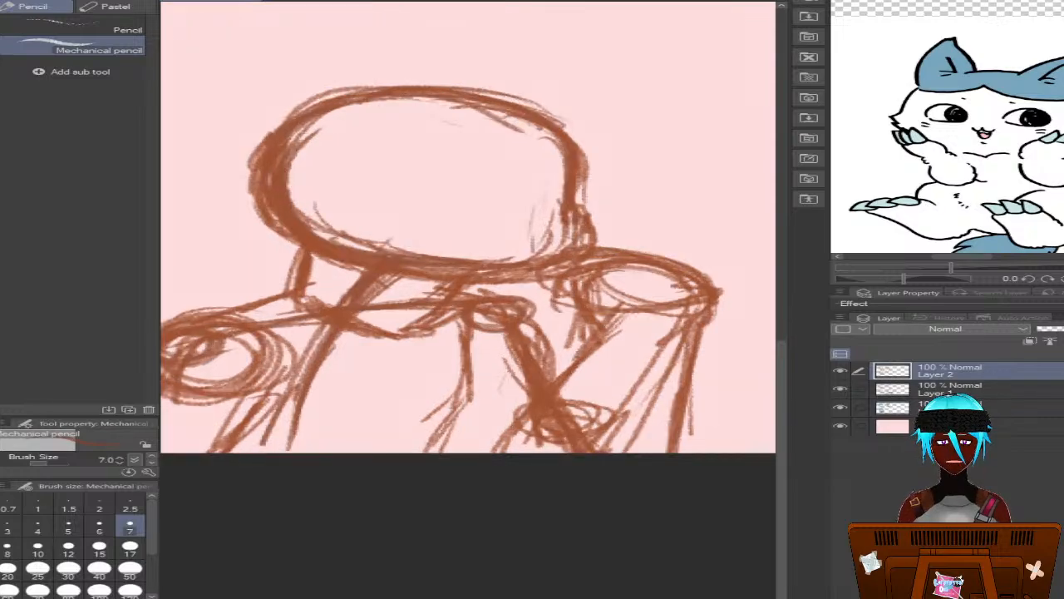
pyautogui.hscroll(-3, 468, 269)
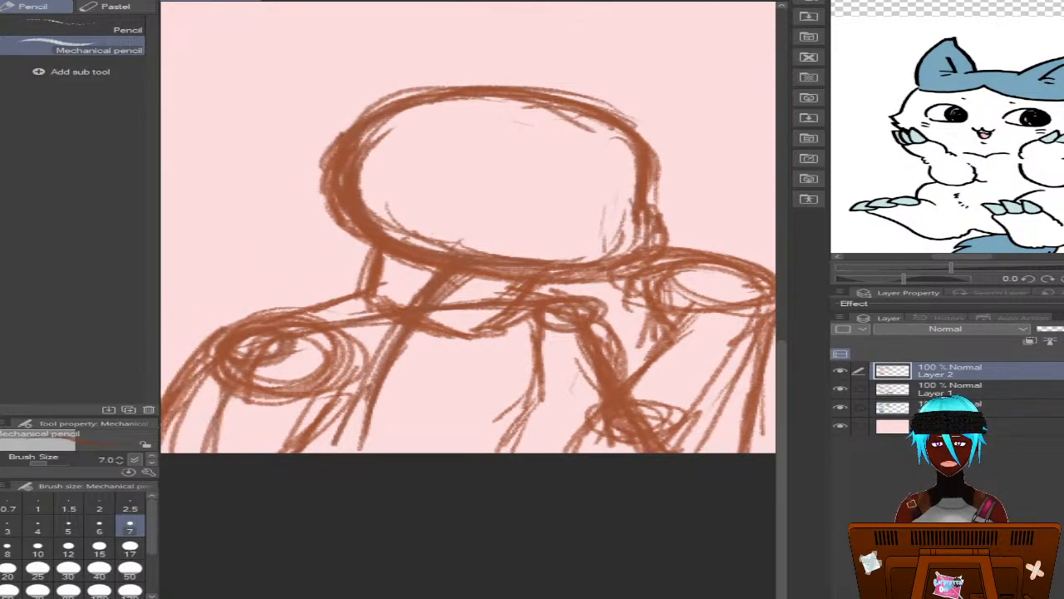
pyautogui.hscroll(2, 469, 269)
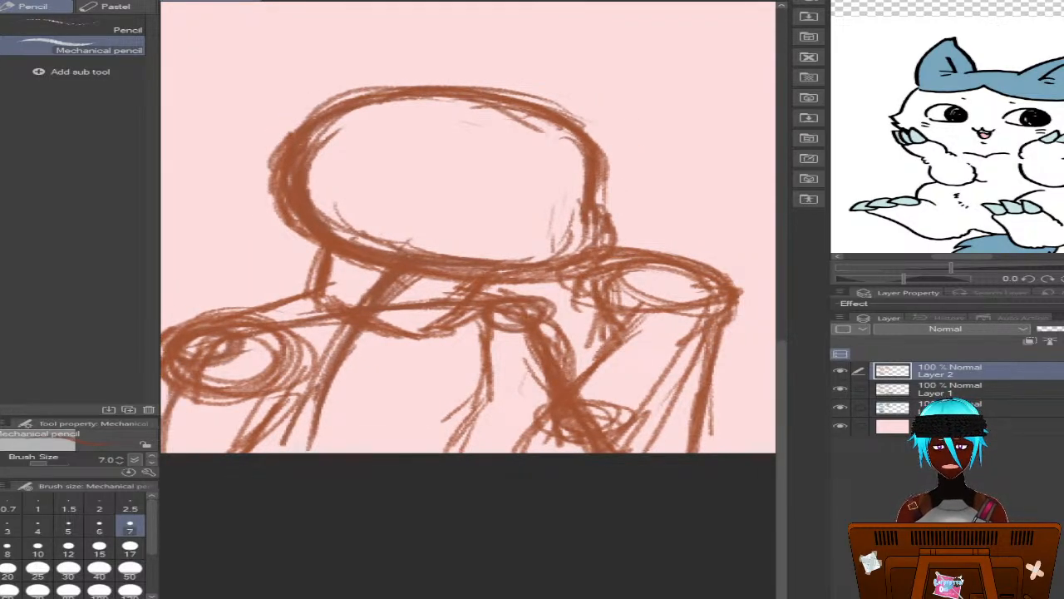
pyautogui.scroll(-2, 461, 360)
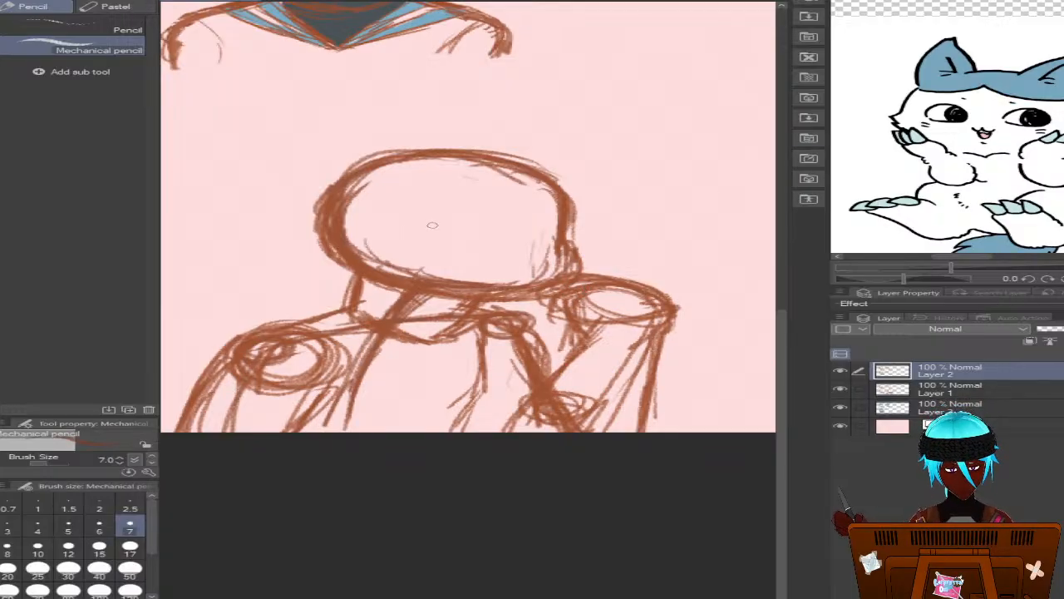
# Try to sketch a jagged fringe across the fourth bust's forehead with pointed hair tufts at both sides of the head
pyautogui.moveTo(432, 225)
pyautogui.mouseDown()
pyautogui.moveTo(439, 231)
pyautogui.moveTo(513, 176)
pyautogui.mouseUp()
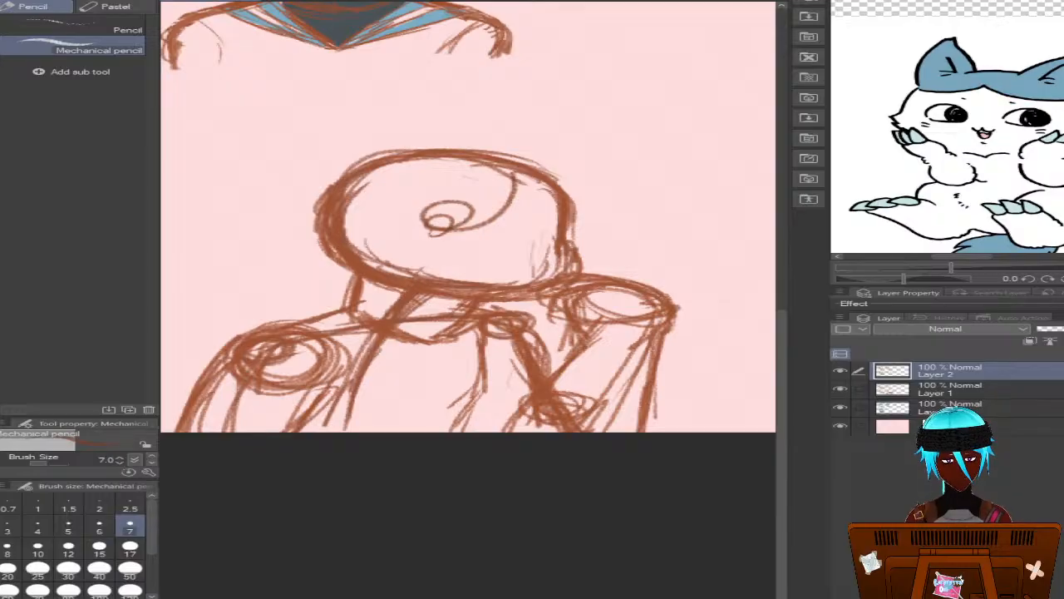
pyautogui.hotkey('ctrl', 'z')
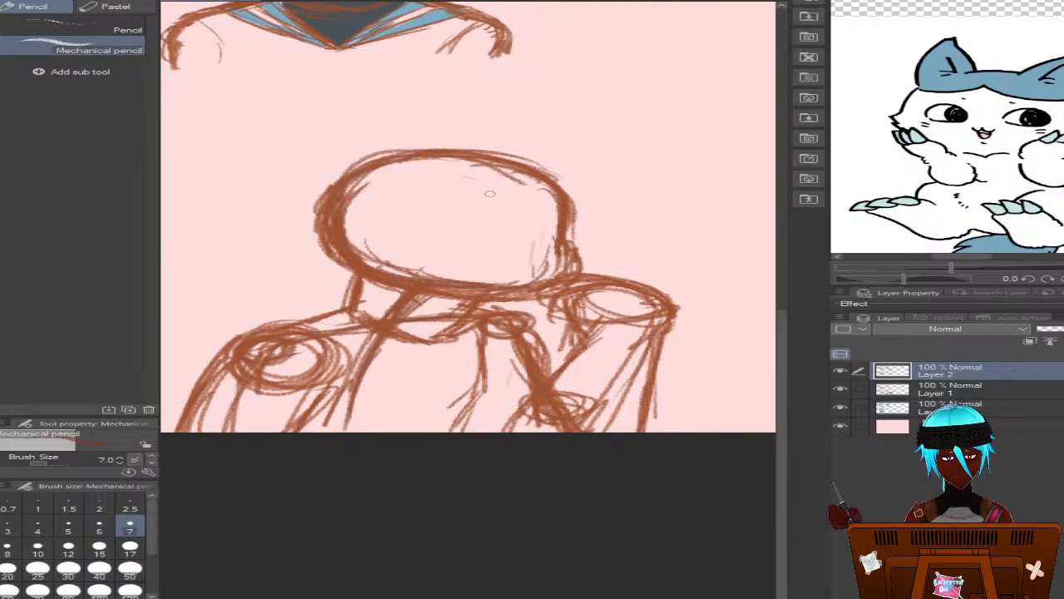
pyautogui.moveTo(496, 200); pyautogui.dragTo(420, 218)
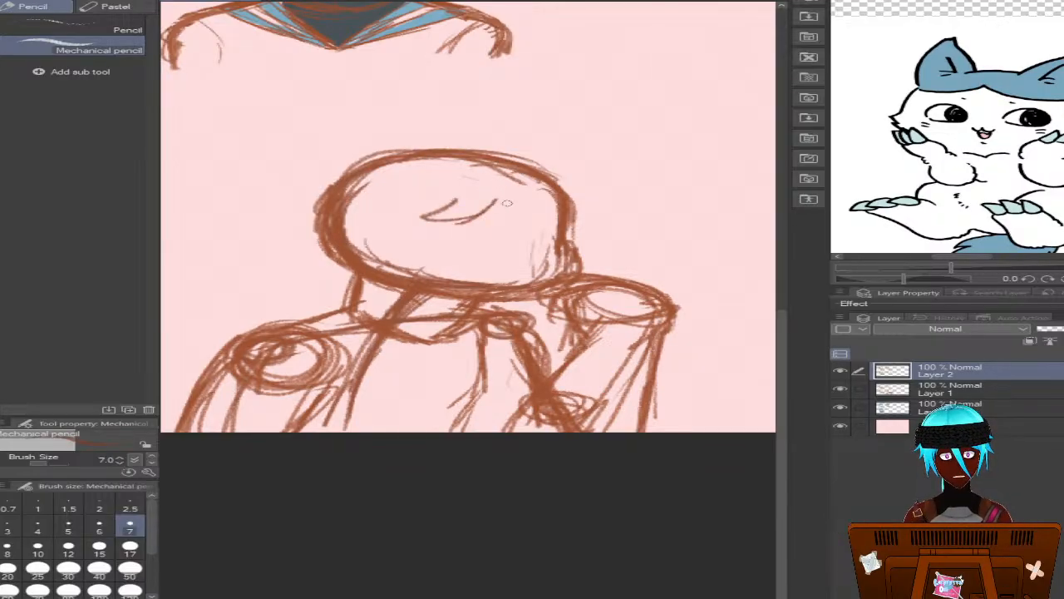
pyautogui.moveTo(496, 202)
pyautogui.mouseDown()
pyautogui.moveTo(539, 236)
pyautogui.moveTo(594, 208)
pyautogui.mouseUp()
pyautogui.moveTo(550, 180)
pyautogui.mouseDown()
pyautogui.moveTo(604, 205)
pyautogui.moveTo(632, 198)
pyautogui.moveTo(574, 218)
pyautogui.moveTo(617, 239)
pyautogui.moveTo(539, 241)
pyautogui.moveTo(611, 234)
pyautogui.moveTo(591, 219)
pyautogui.mouseUp()
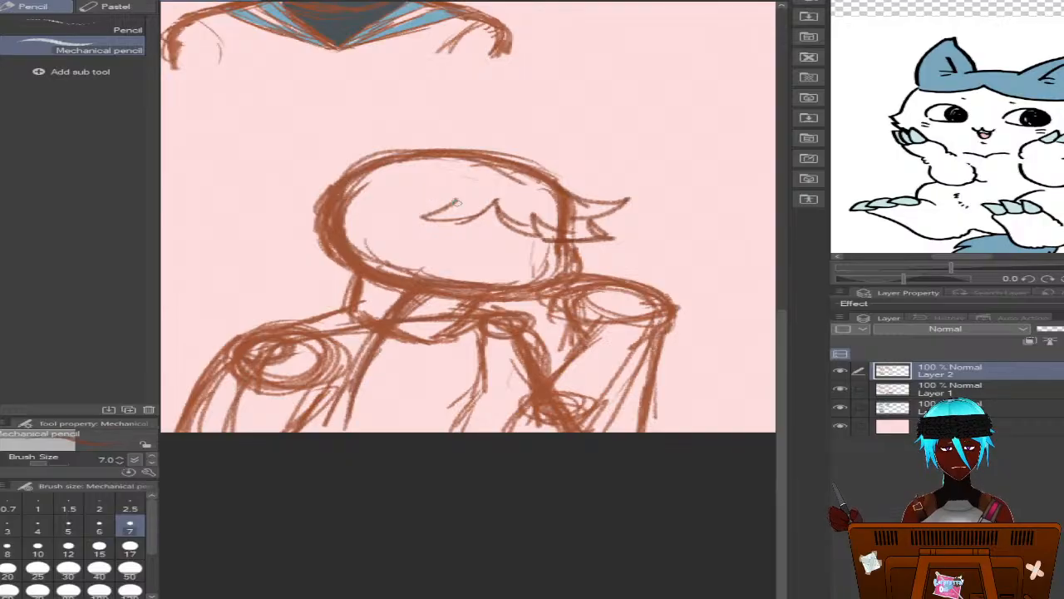
pyautogui.moveTo(505, 203)
pyautogui.mouseDown()
pyautogui.moveTo(406, 219)
pyautogui.moveTo(456, 195)
pyautogui.moveTo(484, 201)
pyautogui.moveTo(506, 205)
pyautogui.moveTo(496, 208)
pyautogui.moveTo(544, 243)
pyautogui.mouseUp()
pyautogui.moveTo(562, 204)
pyautogui.mouseDown()
pyautogui.moveTo(543, 241)
pyautogui.moveTo(613, 248)
pyautogui.mouseUp()
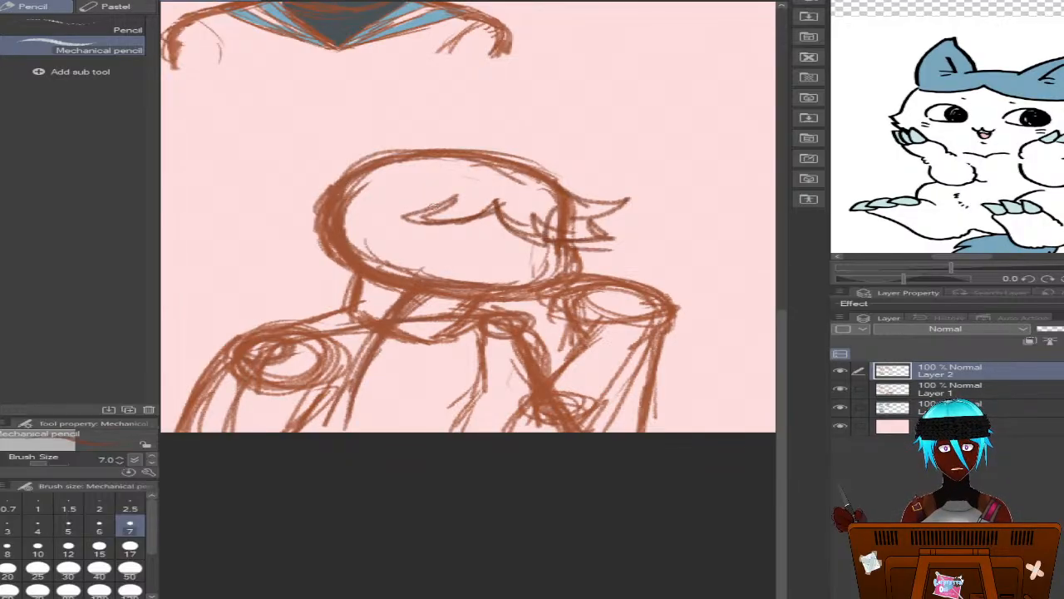
pyautogui.moveTo(414, 209)
pyautogui.mouseDown()
pyautogui.moveTo(367, 222)
pyautogui.moveTo(333, 215)
pyautogui.mouseUp()
pyautogui.moveTo(390, 194)
pyautogui.mouseDown()
pyautogui.moveTo(334, 211)
pyautogui.moveTo(349, 203)
pyautogui.moveTo(326, 186)
pyautogui.moveTo(277, 180)
pyautogui.moveTo(322, 193)
pyautogui.mouseUp()
pyautogui.moveTo(305, 200)
pyautogui.mouseDown()
pyautogui.moveTo(318, 210)
pyautogui.moveTo(311, 202)
pyautogui.mouseUp()
pyautogui.moveTo(326, 205); pyautogui.dragTo(301, 192)
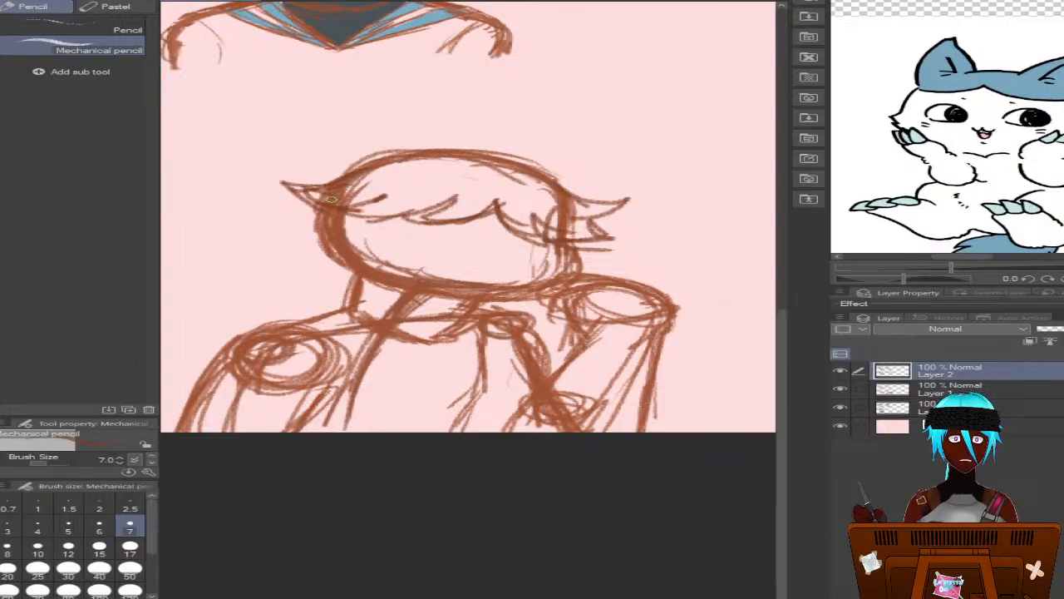
pyautogui.moveTo(366, 218); pyautogui.dragTo(352, 254)
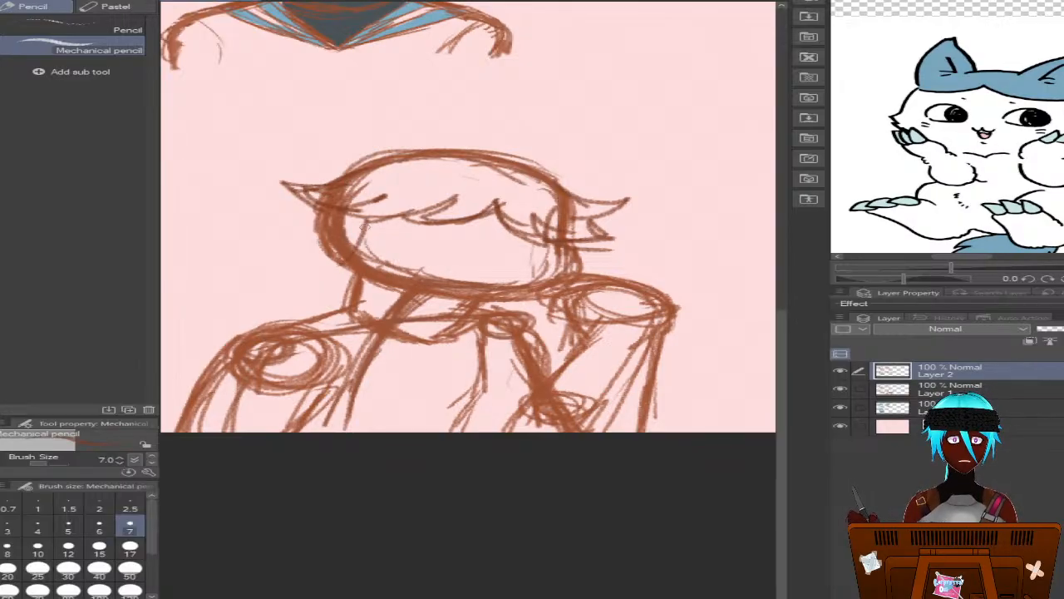
# Undo all the fringe and side tuft strokes on the fourth bust's head
pyautogui.hotkey('ctrl', 'z')
pyautogui.hotkey('ctrl', 'z')
pyautogui.hotkey('ctrl', 'z')
pyautogui.hotkey('ctrl', 'z')
pyautogui.hotkey('ctrl', 'z')
pyautogui.hotkey('ctrl', 'z')
pyautogui.hotkey('ctrl', 'z')
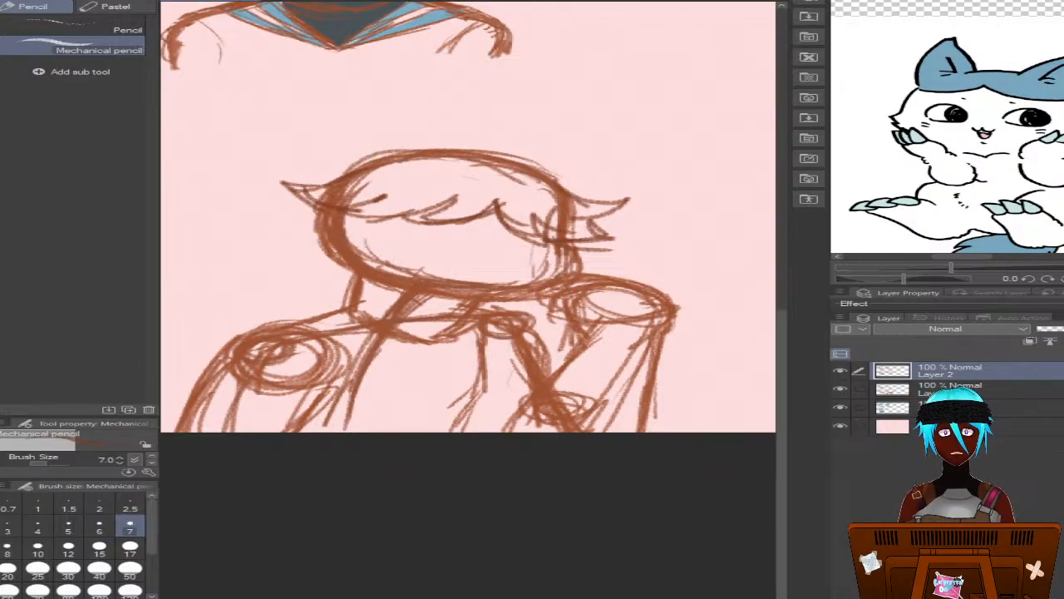
pyautogui.hotkey('ctrl', 'z')
pyautogui.hotkey('ctrl', 'z')
pyautogui.hotkey('ctrl', 'z')
pyautogui.hotkey('ctrl', 'z')
pyautogui.hotkey('ctrl', 'z')
pyautogui.hotkey('ctrl', 'z')
pyautogui.hotkey('ctrl', 'z')
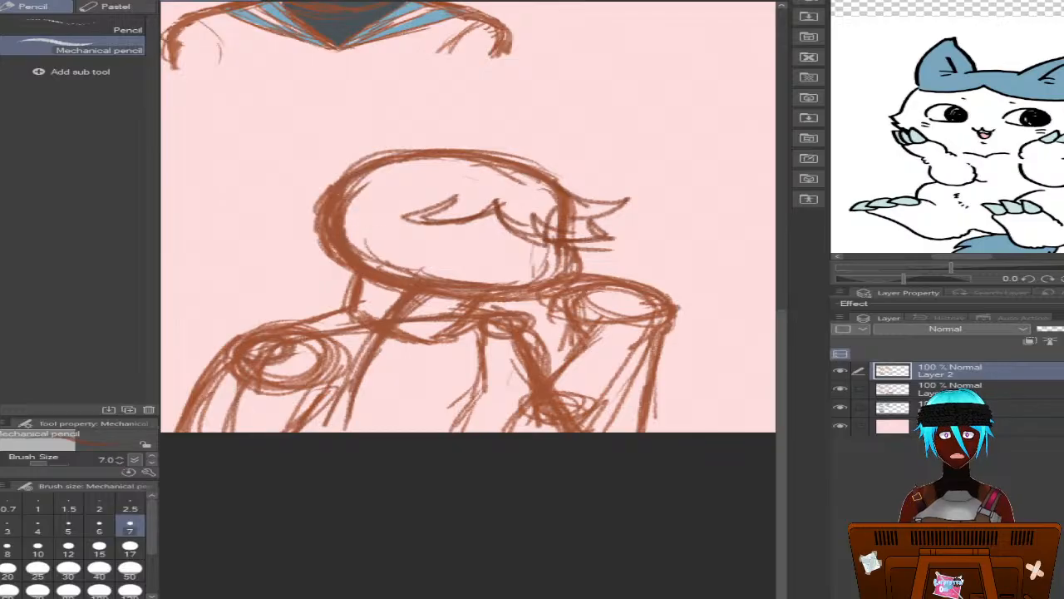
pyautogui.hotkey('ctrl', 'z')
pyautogui.hotkey('ctrl', 'z')
pyautogui.hotkey('ctrl', 'z')
pyautogui.hotkey('ctrl', 'z')
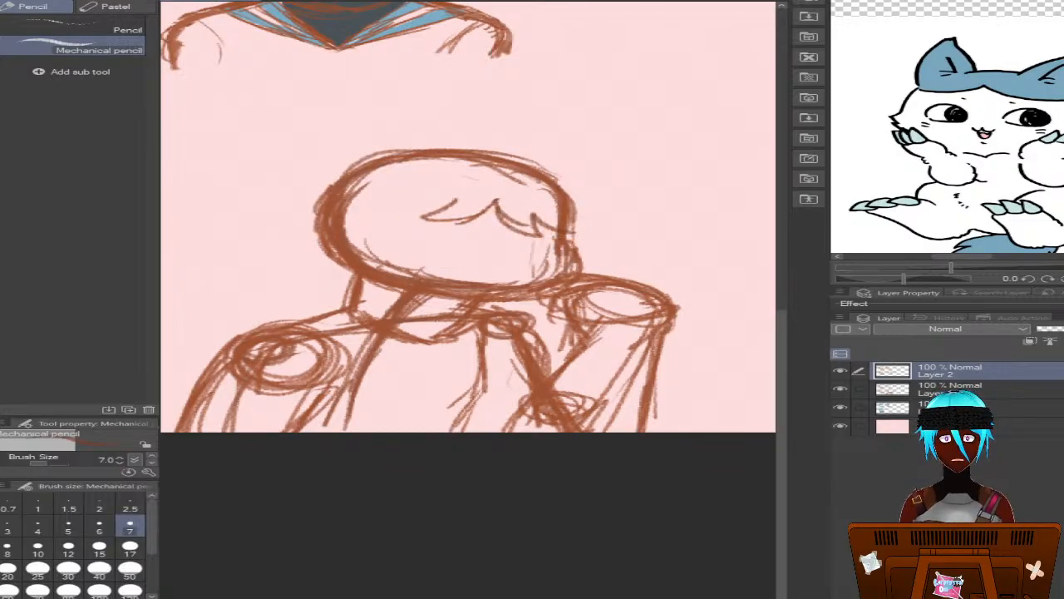
pyautogui.hotkey('ctrl', 'z')
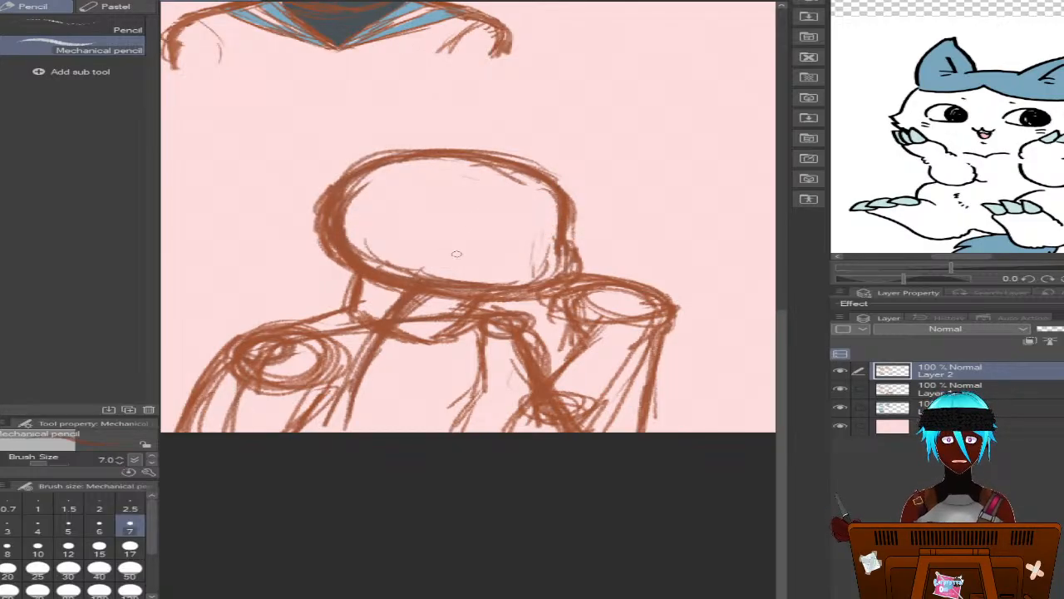
# Sketch a scalloped fringe across the middle of the fourth head, with pointed hair tufts flicking outward on both sides
pyautogui.moveTo(490, 213)
pyautogui.mouseDown()
pyautogui.moveTo(433, 238)
pyautogui.moveTo(405, 233)
pyautogui.moveTo(534, 248)
pyautogui.moveTo(532, 223)
pyautogui.moveTo(550, 238)
pyautogui.moveTo(596, 245)
pyautogui.mouseUp()
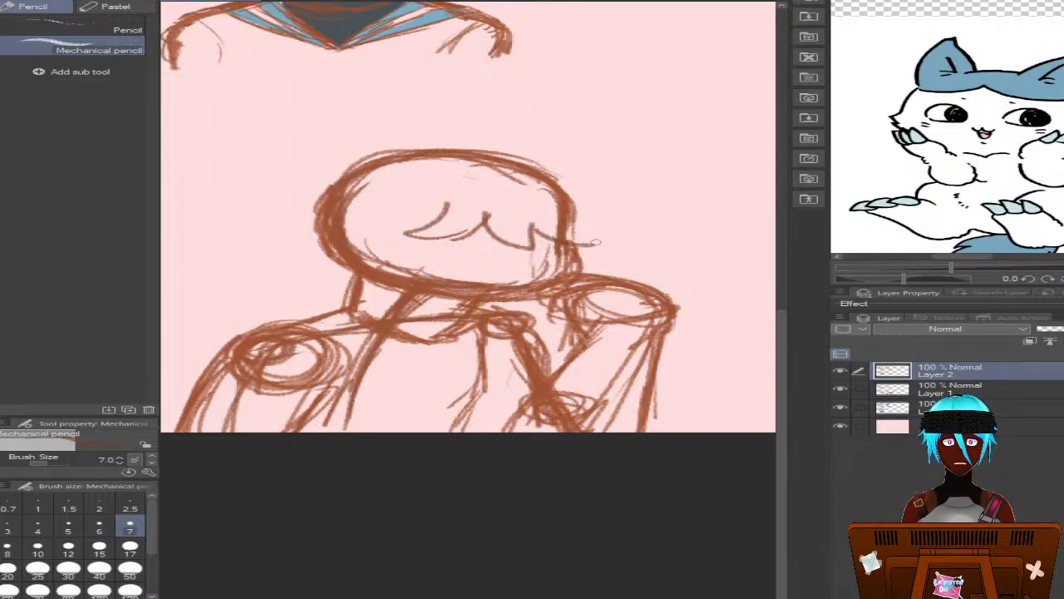
pyautogui.moveTo(573, 206)
pyautogui.mouseDown()
pyautogui.moveTo(610, 209)
pyautogui.moveTo(603, 227)
pyautogui.moveTo(579, 237)
pyautogui.moveTo(577, 216)
pyautogui.moveTo(621, 237)
pyautogui.moveTo(569, 252)
pyautogui.mouseUp()
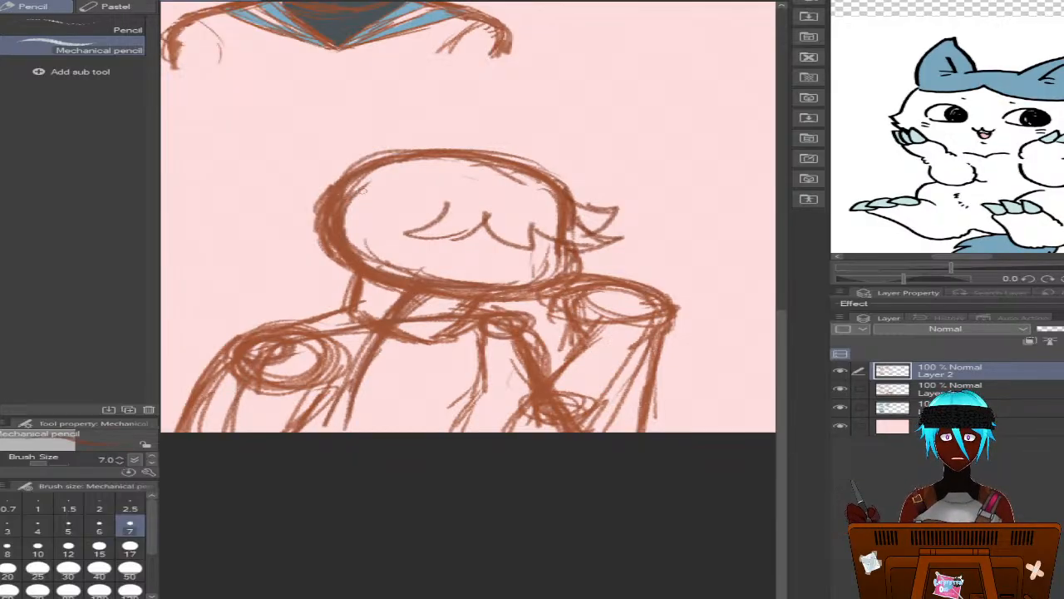
pyautogui.moveTo(337, 178)
pyautogui.mouseDown()
pyautogui.moveTo(276, 196)
pyautogui.moveTo(360, 219)
pyautogui.moveTo(324, 217)
pyautogui.moveTo(327, 229)
pyautogui.moveTo(358, 195)
pyautogui.moveTo(323, 216)
pyautogui.moveTo(375, 222)
pyautogui.moveTo(397, 204)
pyautogui.moveTo(373, 235)
pyautogui.moveTo(436, 216)
pyautogui.moveTo(384, 191)
pyautogui.mouseUp()
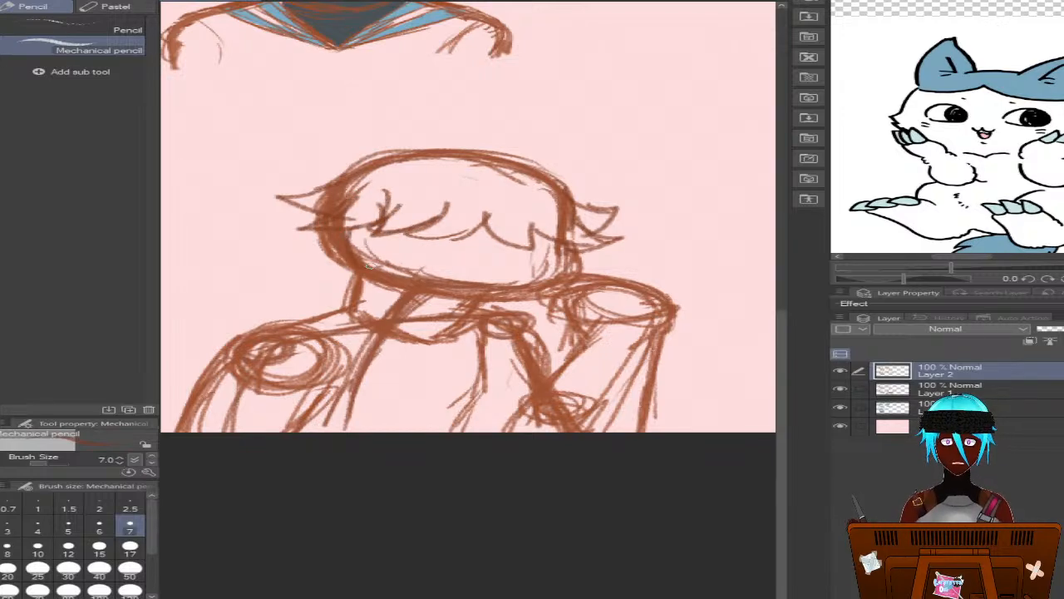
pyautogui.moveTo(309, 210)
pyautogui.mouseDown()
pyautogui.moveTo(279, 250)
pyautogui.moveTo(263, 247)
pyautogui.moveTo(322, 248)
pyautogui.moveTo(341, 282)
pyautogui.moveTo(363, 259)
pyautogui.moveTo(344, 281)
pyautogui.mouseUp()
pyautogui.moveTo(320, 181); pyautogui.dragTo(375, 166)
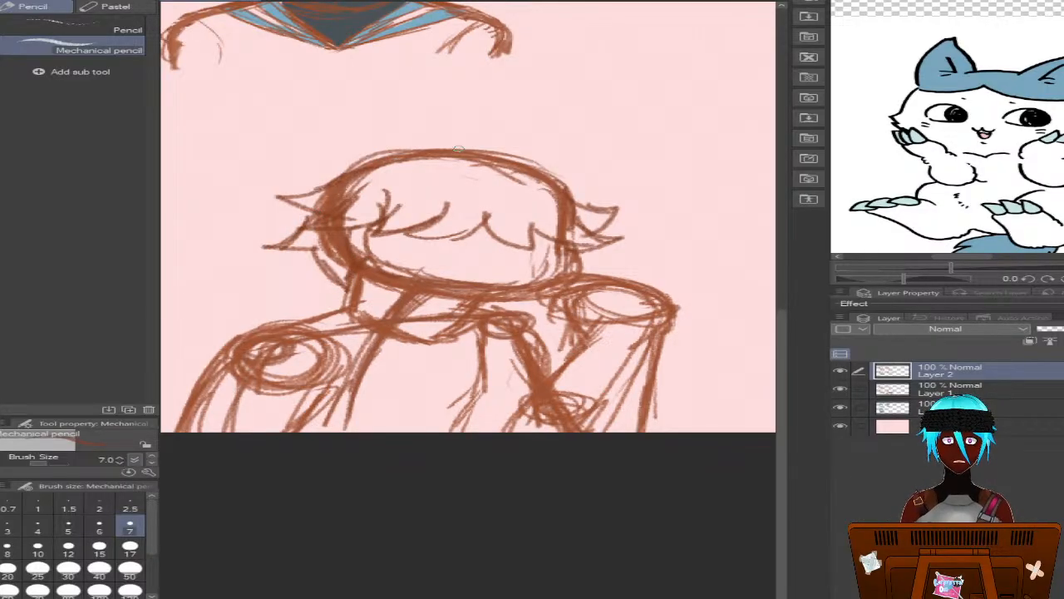
# Sketch the hair over the top of the fourth head, ending in an outward spike at each upper side, redoing the first spike
pyautogui.moveTo(459, 149)
pyautogui.mouseDown()
pyautogui.moveTo(554, 165)
pyautogui.moveTo(511, 156)
pyautogui.moveTo(614, 162)
pyautogui.moveTo(565, 197)
pyautogui.mouseUp()
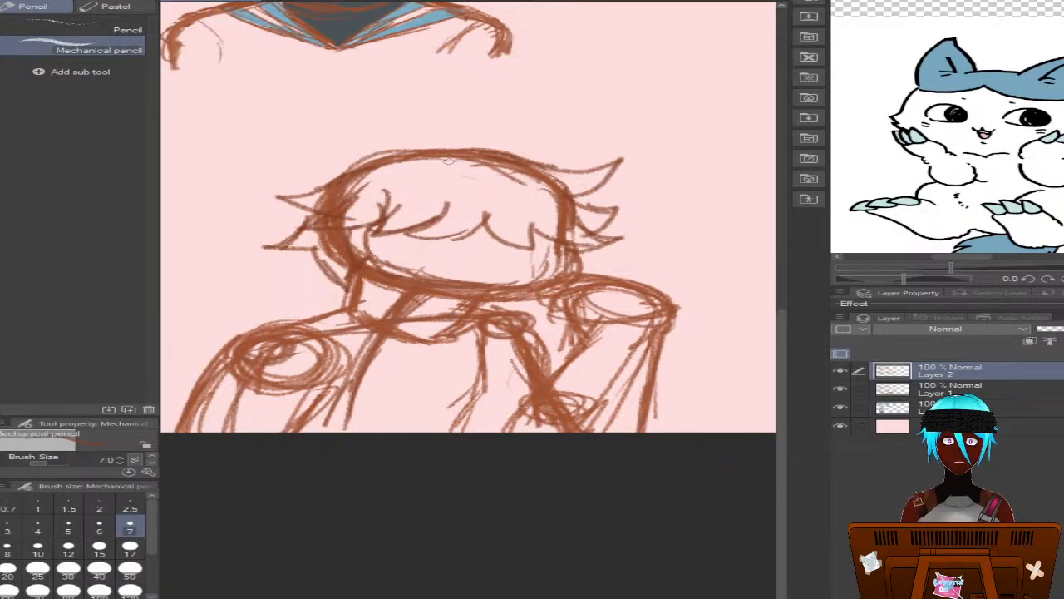
pyautogui.hotkey('ctrl', 'z')
pyautogui.moveTo(439, 154)
pyautogui.mouseDown()
pyautogui.moveTo(541, 167)
pyautogui.moveTo(596, 158)
pyautogui.moveTo(566, 194)
pyautogui.moveTo(593, 200)
pyautogui.moveTo(588, 207)
pyautogui.mouseUp()
pyautogui.moveTo(462, 151)
pyautogui.mouseDown()
pyautogui.moveTo(350, 169)
pyautogui.moveTo(354, 160)
pyautogui.moveTo(312, 151)
pyautogui.moveTo(329, 186)
pyautogui.moveTo(314, 154)
pyautogui.moveTo(371, 161)
pyautogui.moveTo(451, 151)
pyautogui.mouseUp()
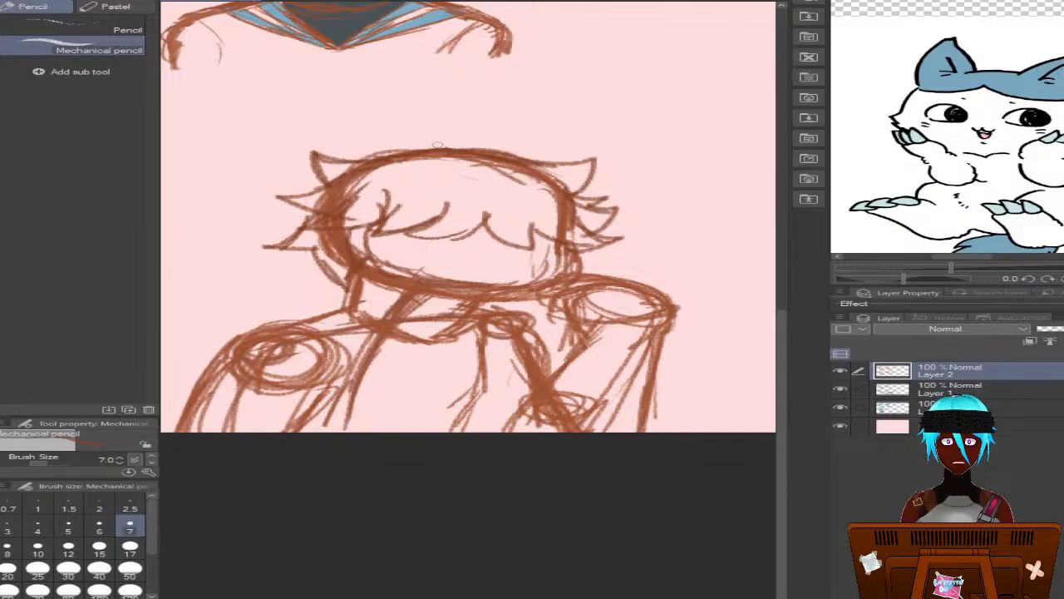
# Sketch and thicken a pointed cat ear with inner fur marks on the left side of the fourth head's top
pyautogui.moveTo(462, 160)
pyautogui.mouseDown()
pyautogui.moveTo(448, 134)
pyautogui.moveTo(421, 124)
pyautogui.moveTo(449, 148)
pyautogui.moveTo(387, 118)
pyautogui.moveTo(381, 103)
pyautogui.moveTo(366, 155)
pyautogui.moveTo(378, 171)
pyautogui.moveTo(375, 103)
pyautogui.moveTo(457, 145)
pyautogui.moveTo(380, 105)
pyautogui.moveTo(446, 150)
pyautogui.moveTo(435, 159)
pyautogui.moveTo(420, 151)
pyautogui.moveTo(427, 162)
pyautogui.moveTo(413, 164)
pyautogui.mouseUp()
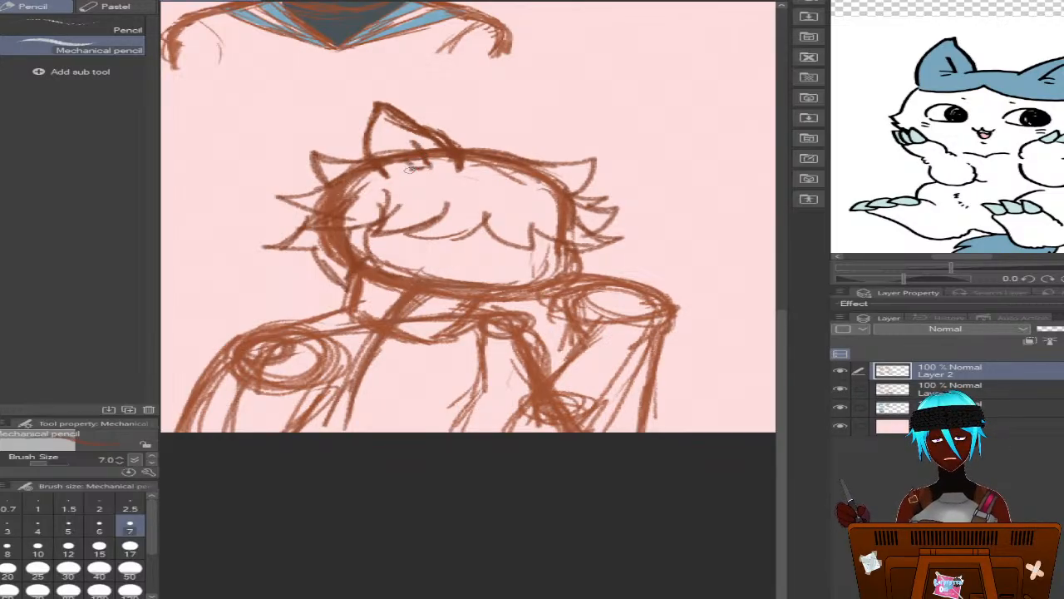
pyautogui.moveTo(366, 122)
pyautogui.mouseDown()
pyautogui.moveTo(360, 147)
pyautogui.moveTo(373, 176)
pyautogui.moveTo(370, 148)
pyautogui.moveTo(389, 104)
pyautogui.moveTo(466, 158)
pyautogui.moveTo(463, 171)
pyautogui.mouseUp()
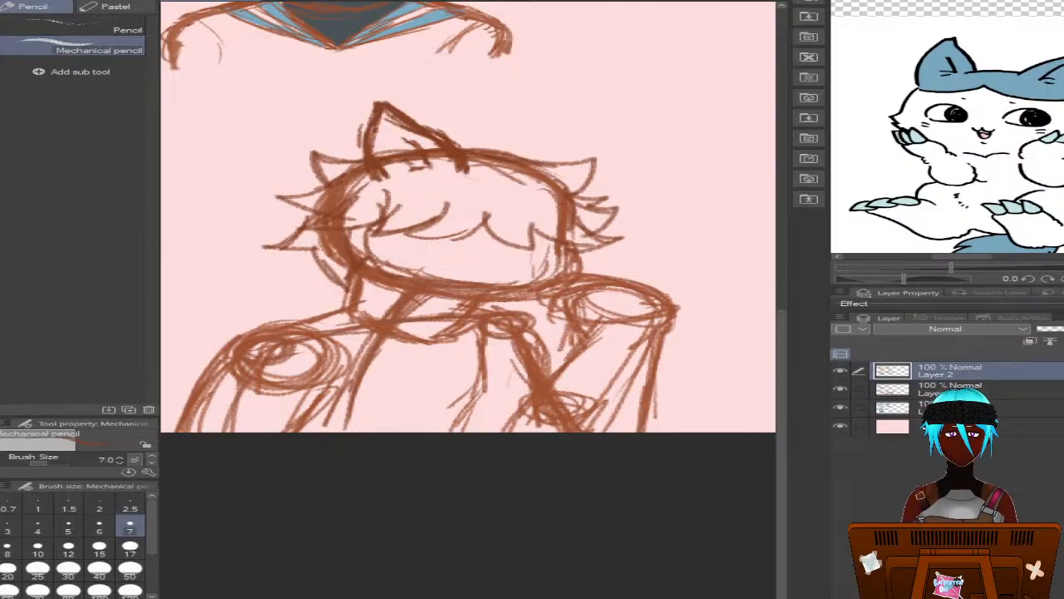
pyautogui.press('e')
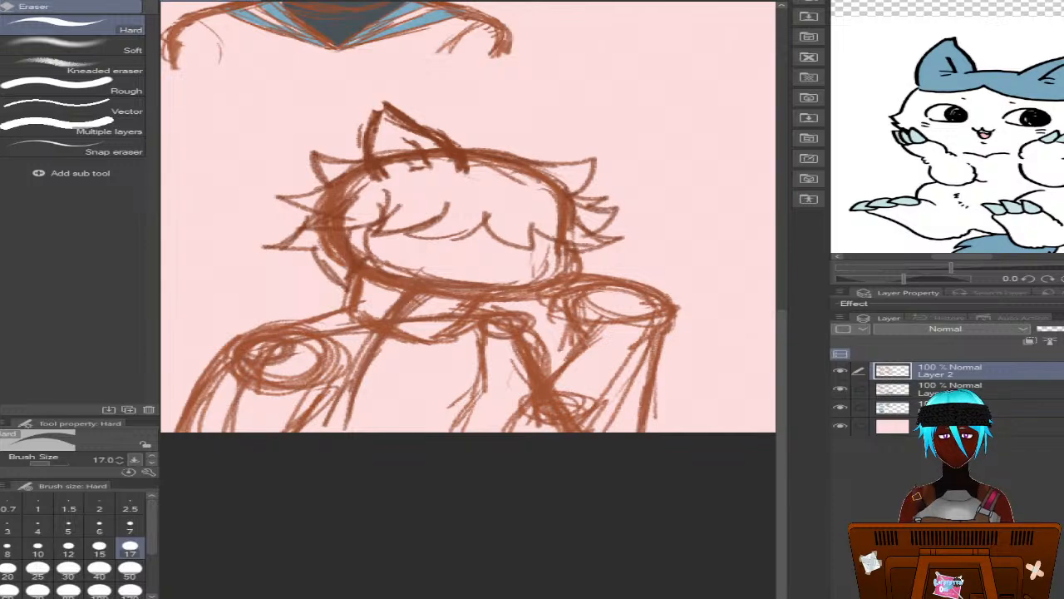
pyautogui.press('p')
pyautogui.press('p')
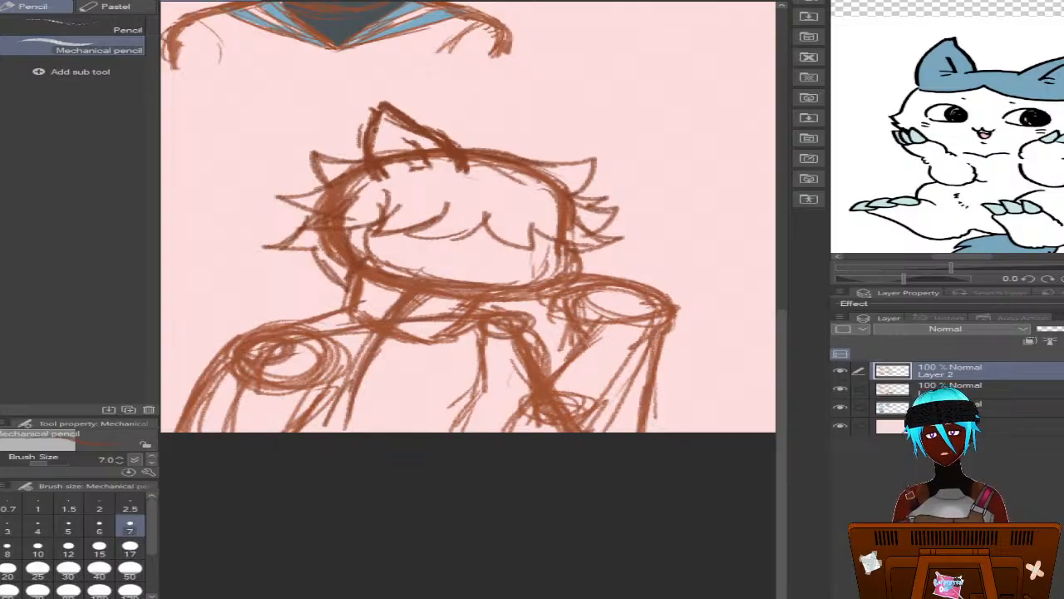
pyautogui.press('k')
pyautogui.moveTo(466, 129); pyautogui.dragTo(422, 105)
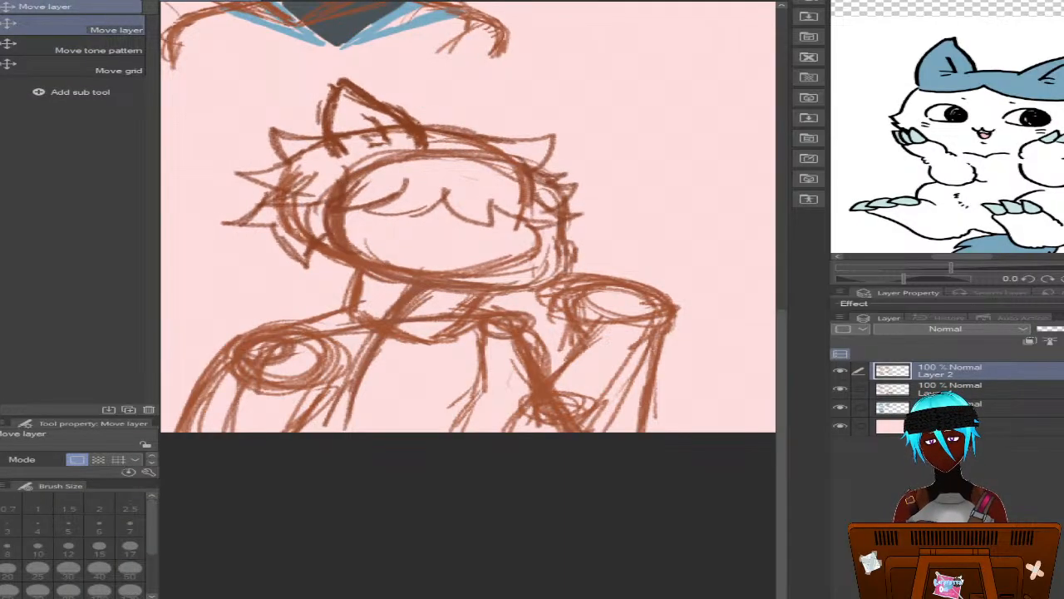
pyautogui.hotkey('ctrl', 'z')
# Lasso the fourth bust's cat ear and paste a copy of it onto a new layer
pyautogui.press('m')
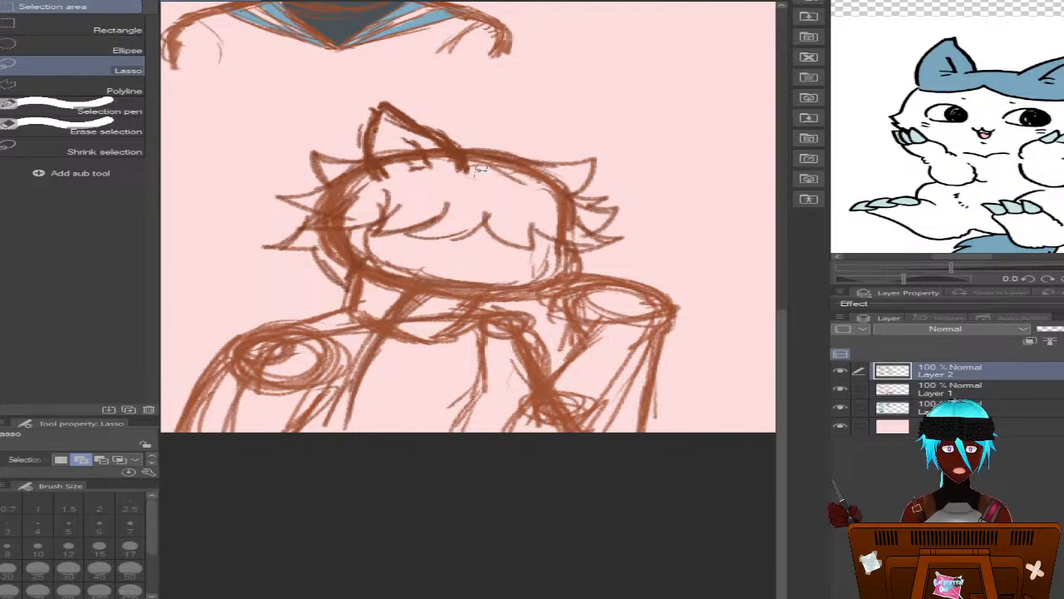
pyautogui.moveTo(479, 169)
pyautogui.mouseDown()
pyautogui.moveTo(385, 85)
pyautogui.moveTo(314, 88)
pyautogui.moveTo(376, 183)
pyautogui.moveTo(456, 183)
pyautogui.mouseUp()
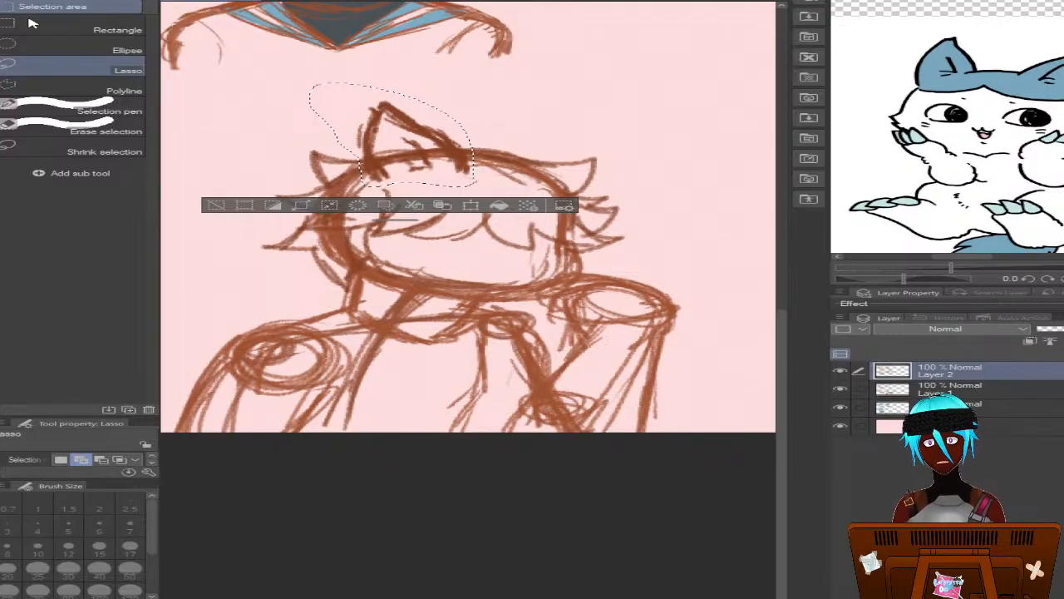
pyautogui.hotkey('ctrl', 'v')
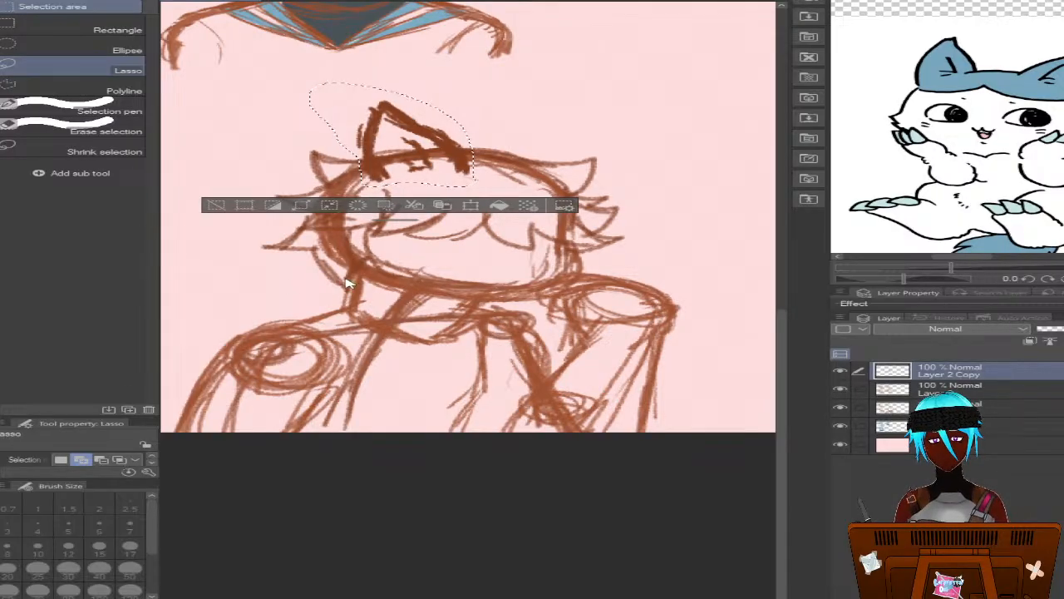
# Move the copied cat ear to the right side of the fourth head's top and flip it horizontally
pyautogui.hotkey('ctrl', 't')
pyautogui.moveTo(408, 145); pyautogui.dragTo(526, 177)
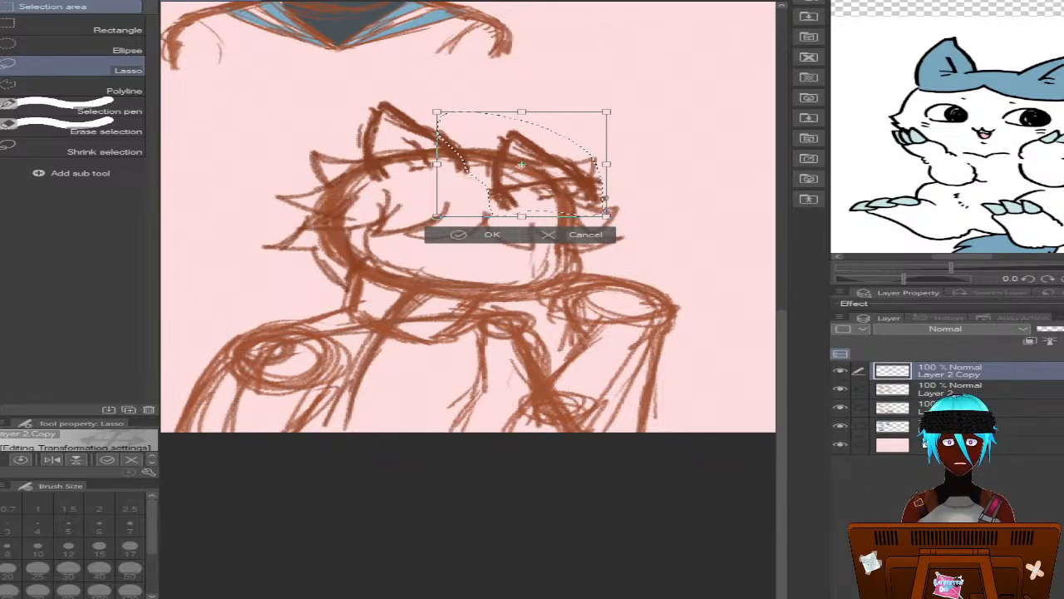
pyautogui.moveTo(501, 202)
pyautogui.mouseDown()
pyautogui.moveTo(372, 175)
pyautogui.moveTo(535, 193)
pyautogui.moveTo(546, 166)
pyautogui.mouseUp()
pyautogui.click(51, 460)
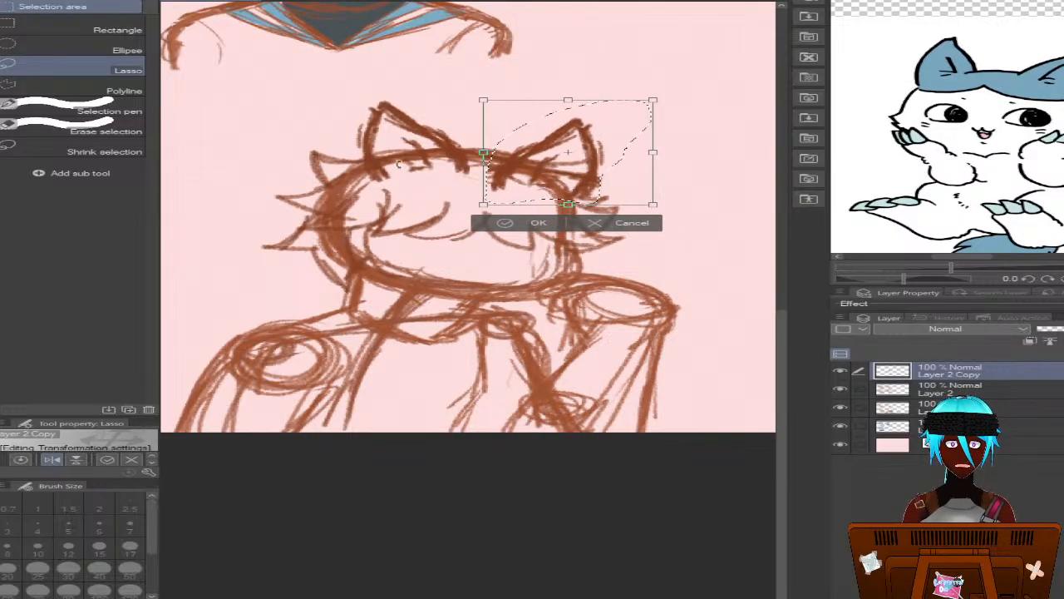
# Rotate the mirrored ear slightly clockwise to sit on the head's curve, deselect it, and merge its layer down into Layer 2
pyautogui.moveTo(399, 165); pyautogui.dragTo(398, 154)
pyautogui.moveTo(505, 178)
pyautogui.mouseDown()
pyautogui.moveTo(527, 181)
pyautogui.moveTo(518, 182)
pyautogui.mouseUp()
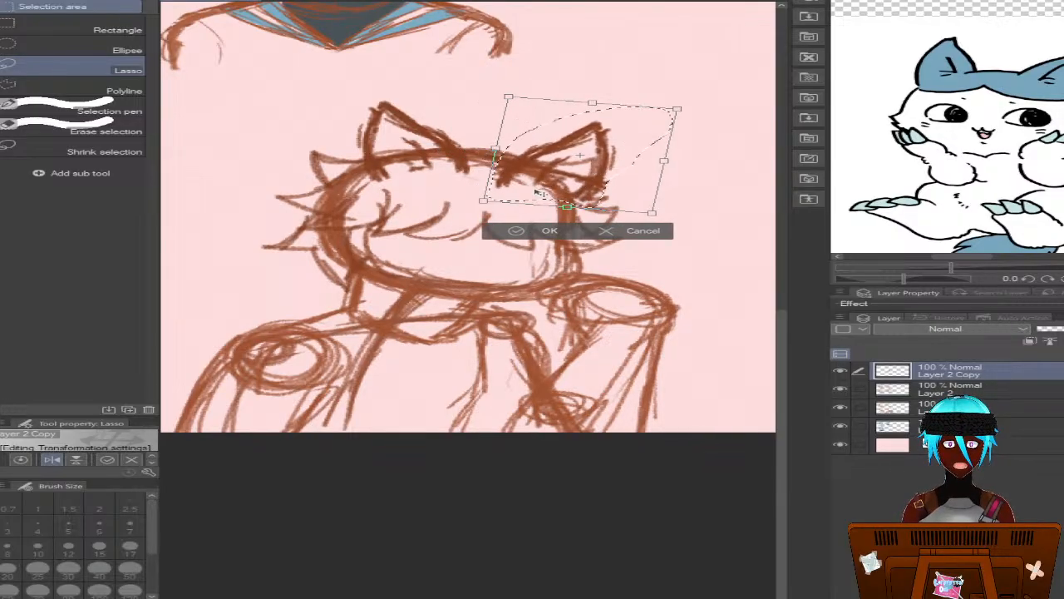
pyautogui.moveTo(408, 160); pyautogui.dragTo(417, 139)
pyautogui.moveTo(533, 180); pyautogui.dragTo(543, 184)
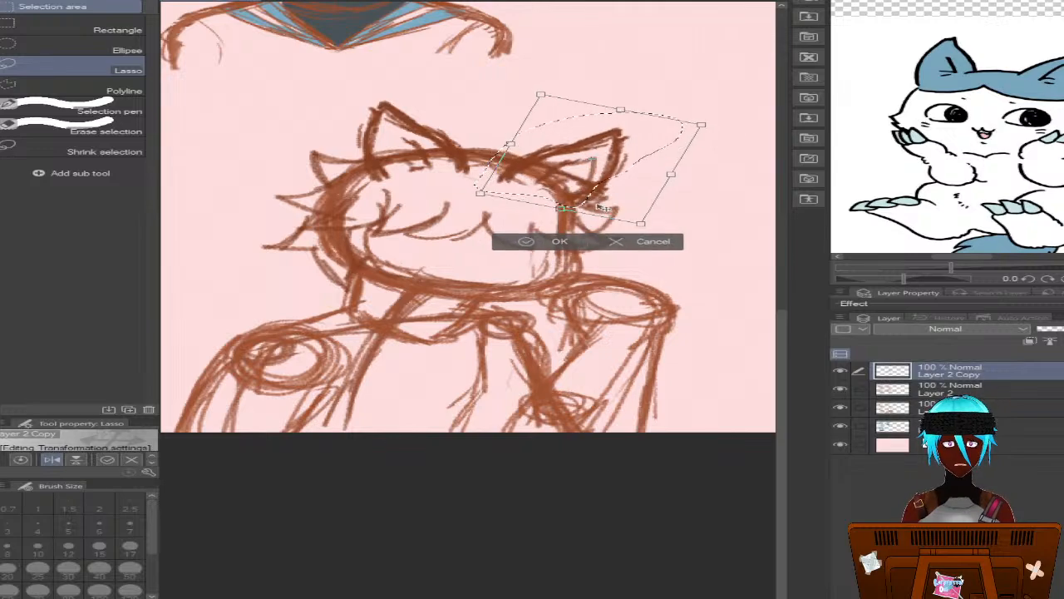
pyautogui.moveTo(425, 129); pyautogui.dragTo(420, 140)
pyautogui.moveTo(552, 187); pyautogui.dragTo(541, 181)
pyautogui.click(532, 233)
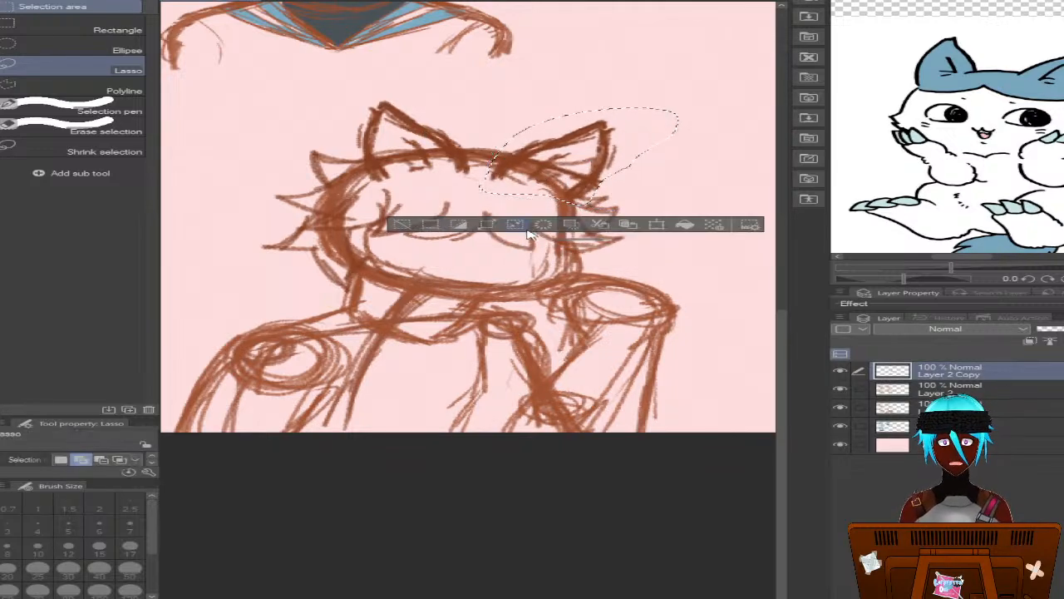
pyautogui.hotkey('ctrl', 'd')
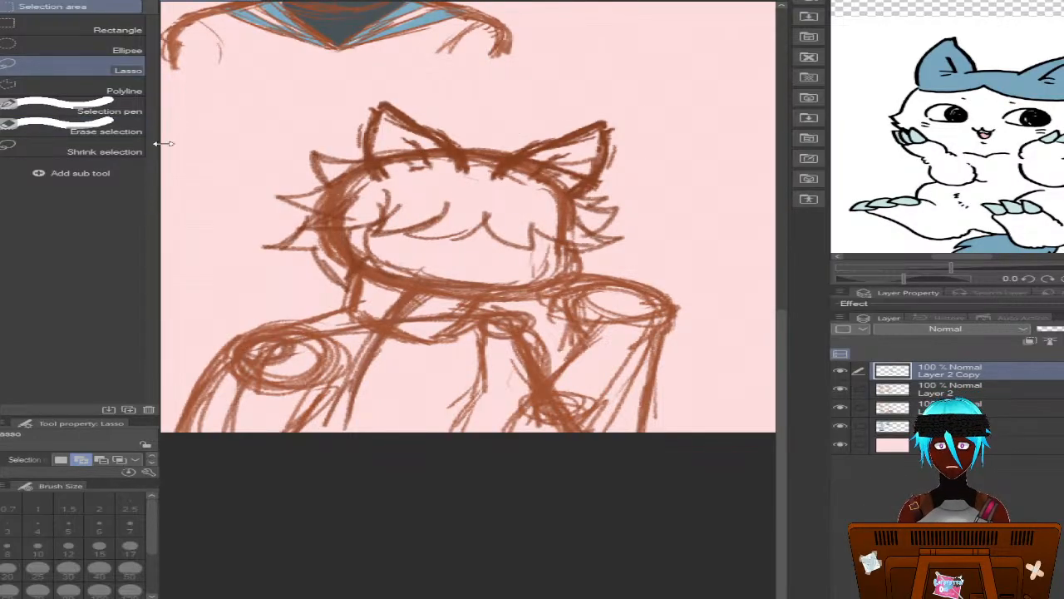
pyautogui.hotkey('ctrl', 'e')
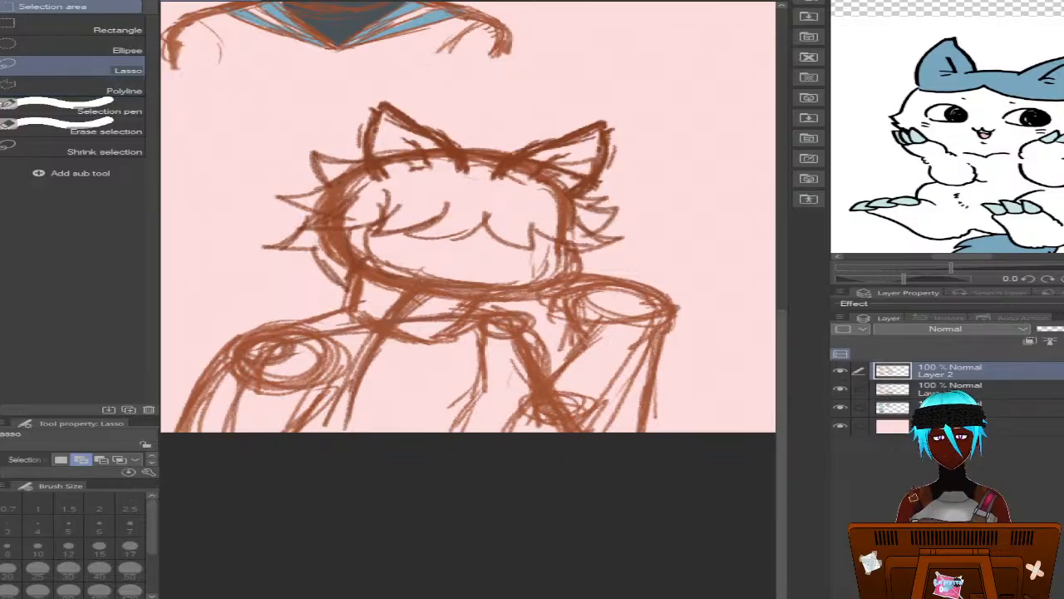
pyautogui.click(2, 99)
pyautogui.click(2, 122)
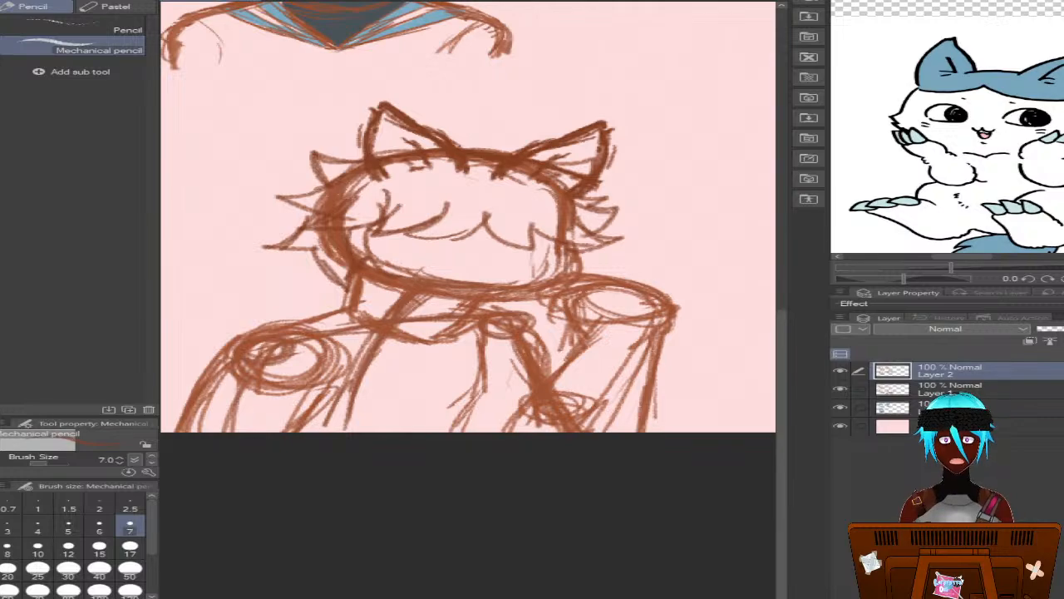
pyautogui.click(842, 370)
pyautogui.click(842, 371)
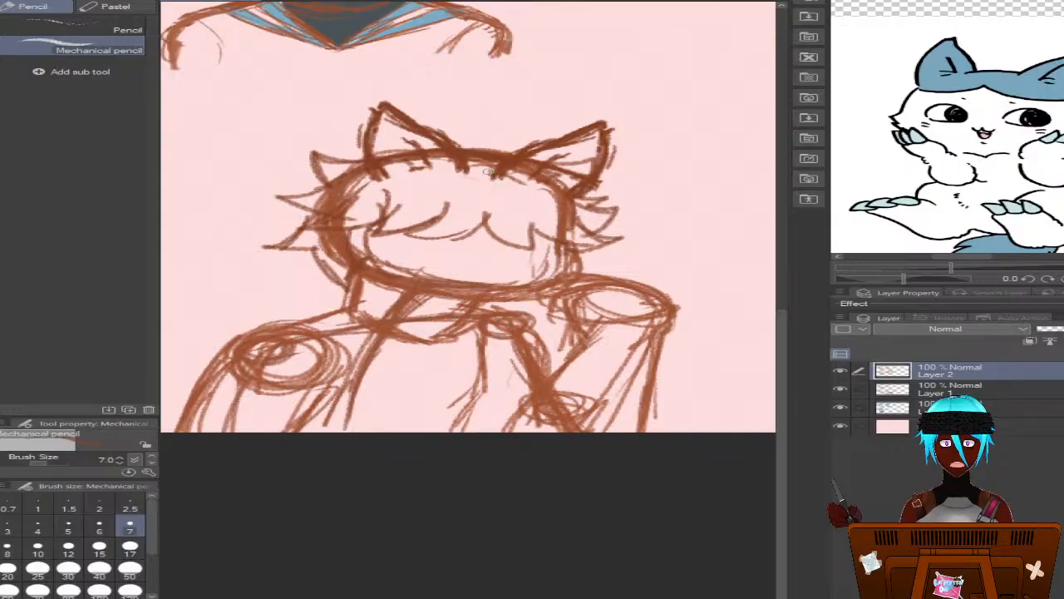
pyautogui.moveTo(470, 151)
pyautogui.mouseDown()
pyautogui.moveTo(449, 113)
pyautogui.moveTo(413, 87)
pyautogui.mouseUp()
pyautogui.press('m')
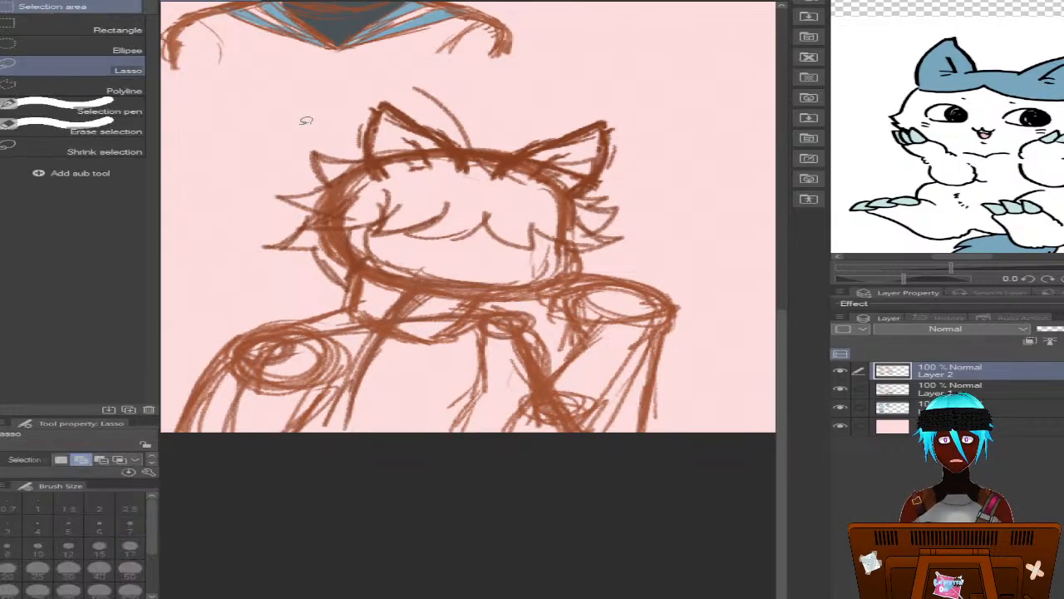
pyautogui.hotkey('ctrl', 'z')
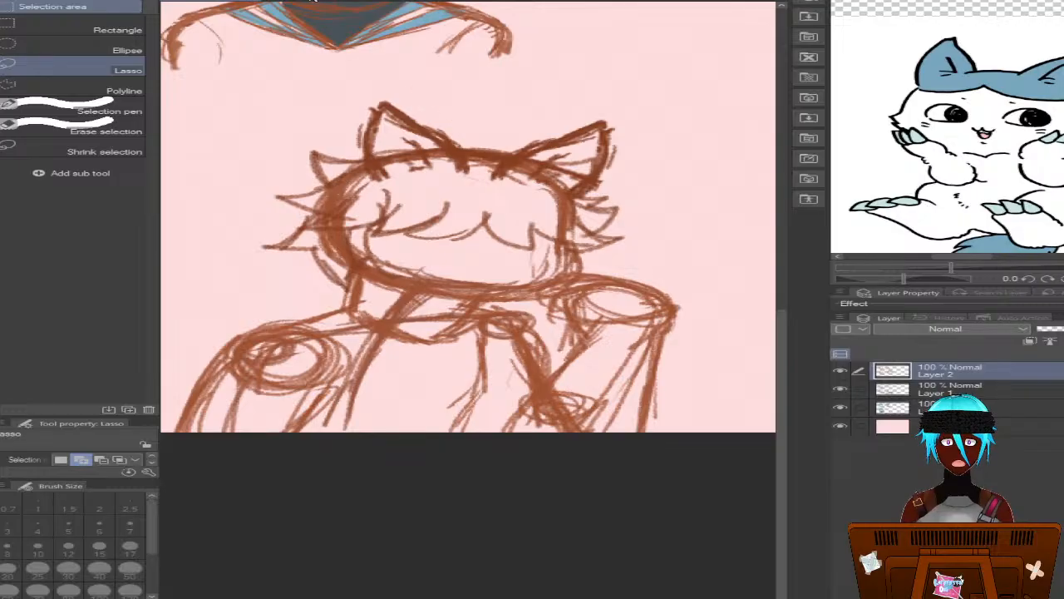
# Lasso the fourth head's left ear, shift it farther left and tilt it slightly counterclockwise, clearing the selection when done
pyautogui.moveTo(468, 155)
pyautogui.mouseDown()
pyautogui.moveTo(466, 127)
pyautogui.moveTo(385, 97)
pyautogui.moveTo(347, 103)
pyautogui.moveTo(337, 126)
pyautogui.moveTo(381, 185)
pyautogui.moveTo(457, 176)
pyautogui.mouseUp()
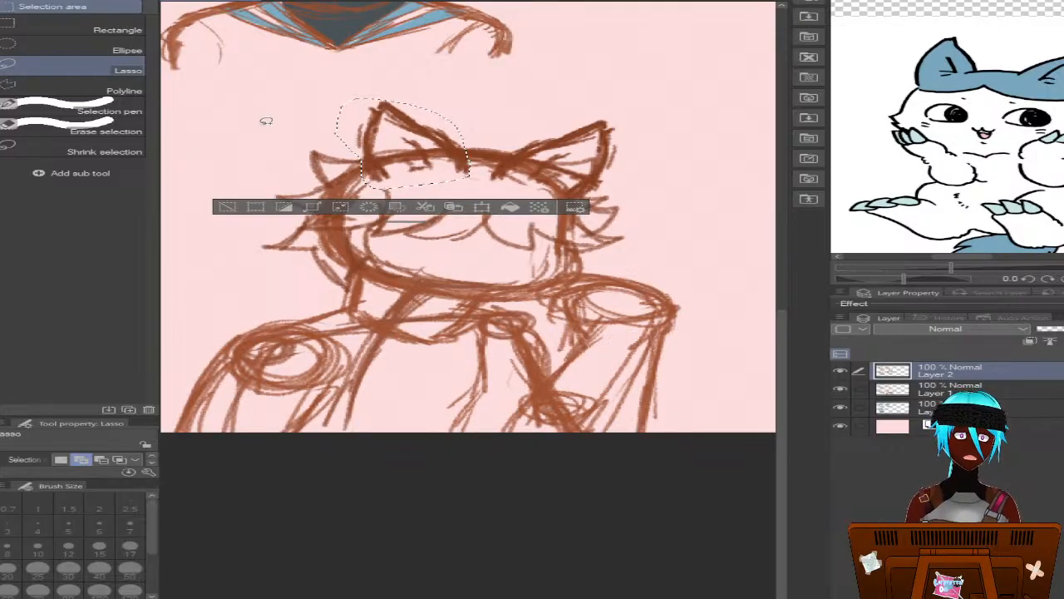
pyautogui.press('k')
pyautogui.moveTo(281, 116)
pyautogui.mouseDown()
pyautogui.moveTo(254, 112)
pyautogui.moveTo(265, 117)
pyautogui.mouseUp()
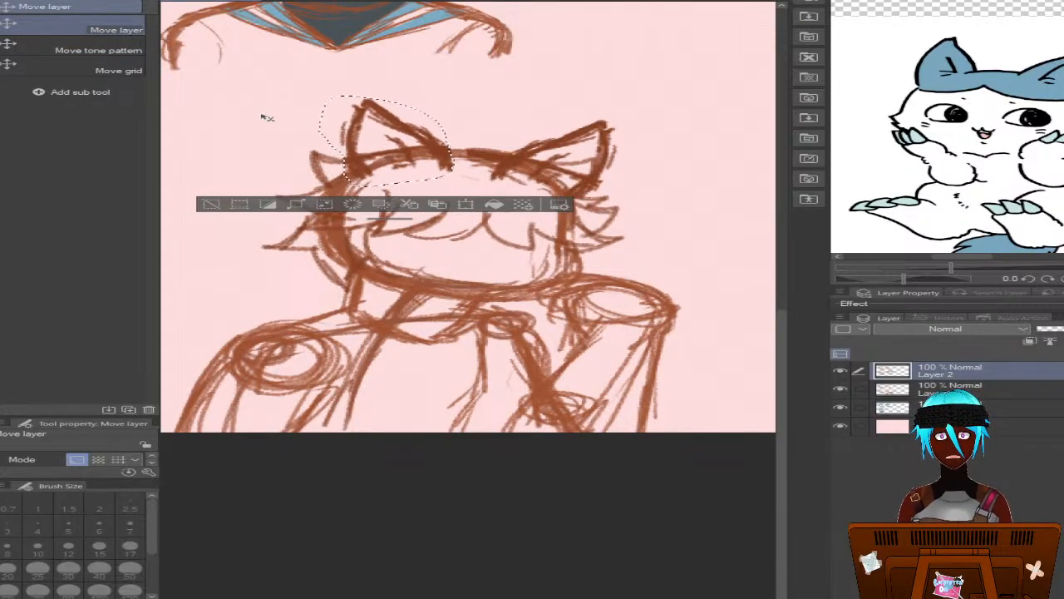
pyautogui.rightClick(366, 130)
pyautogui.rightClick(360, 155)
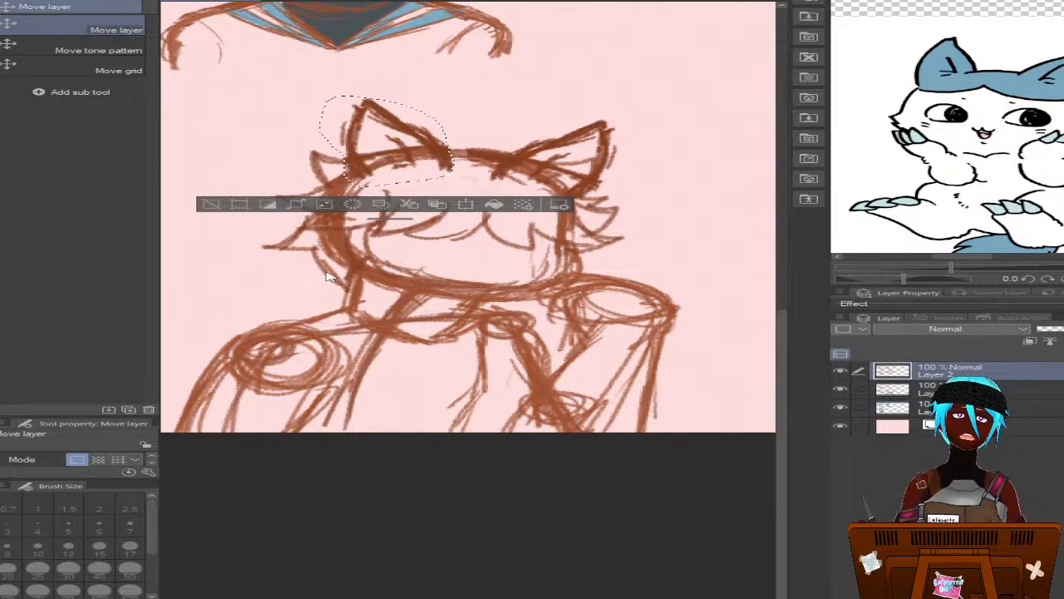
pyautogui.hotkey('ctrl', 't')
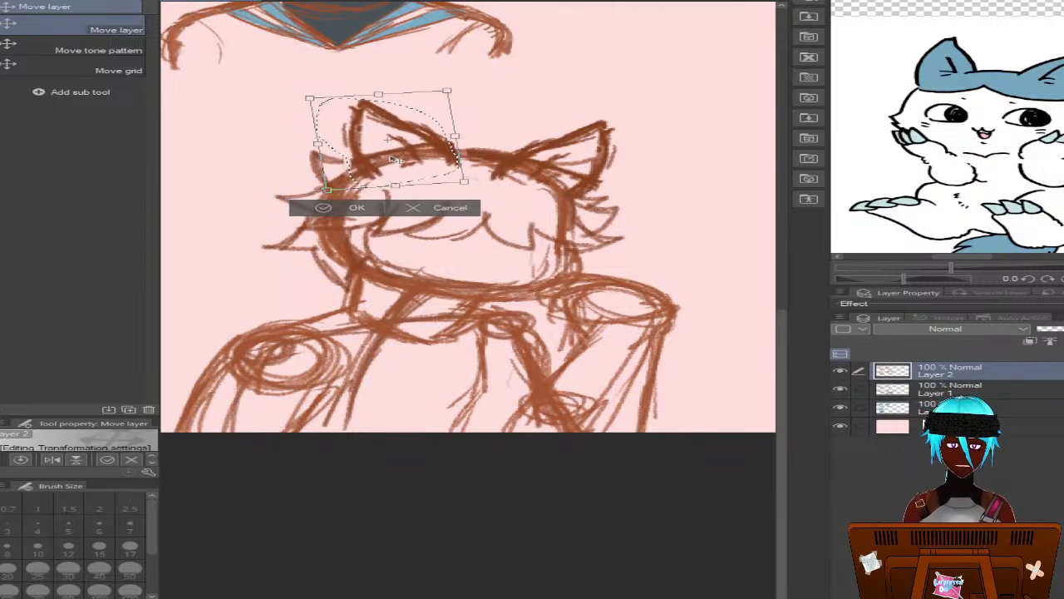
pyautogui.moveTo(402, 160); pyautogui.dragTo(385, 162)
pyautogui.click(337, 209)
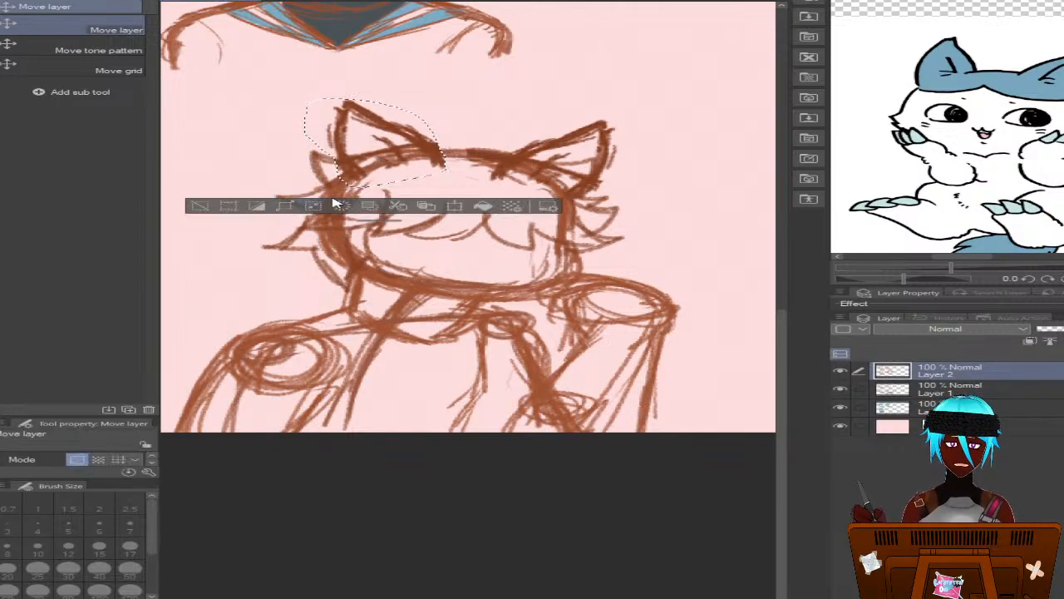
pyautogui.hotkey('ctrl', 'd')
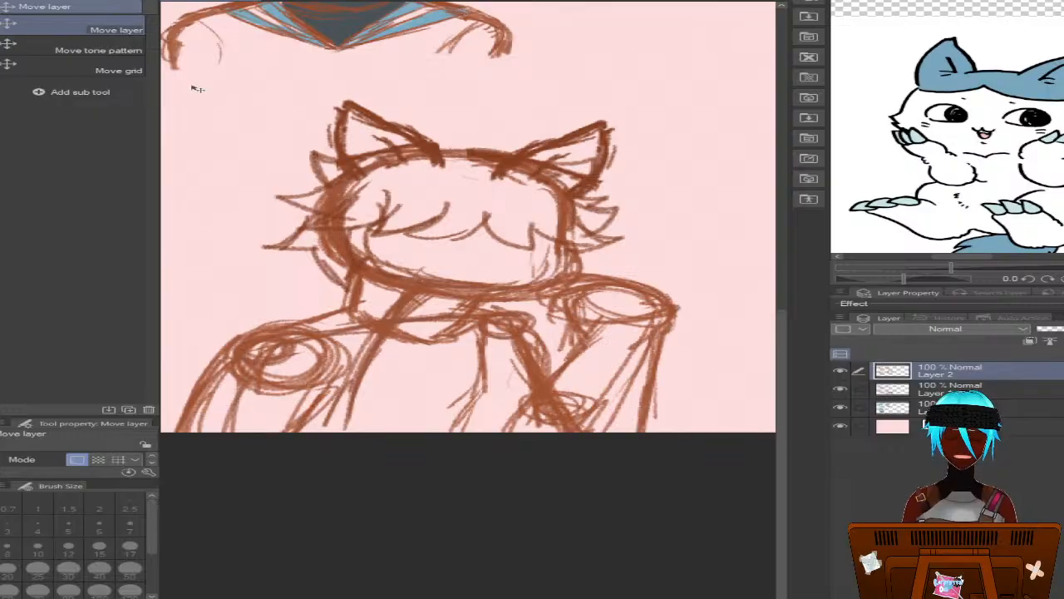
# Switch from the Move layer tool to the G-pen for further sketching on Layer 2
pyautogui.press('p')
pyautogui.press('p')
pyautogui.press('p')
pyautogui.press('p')
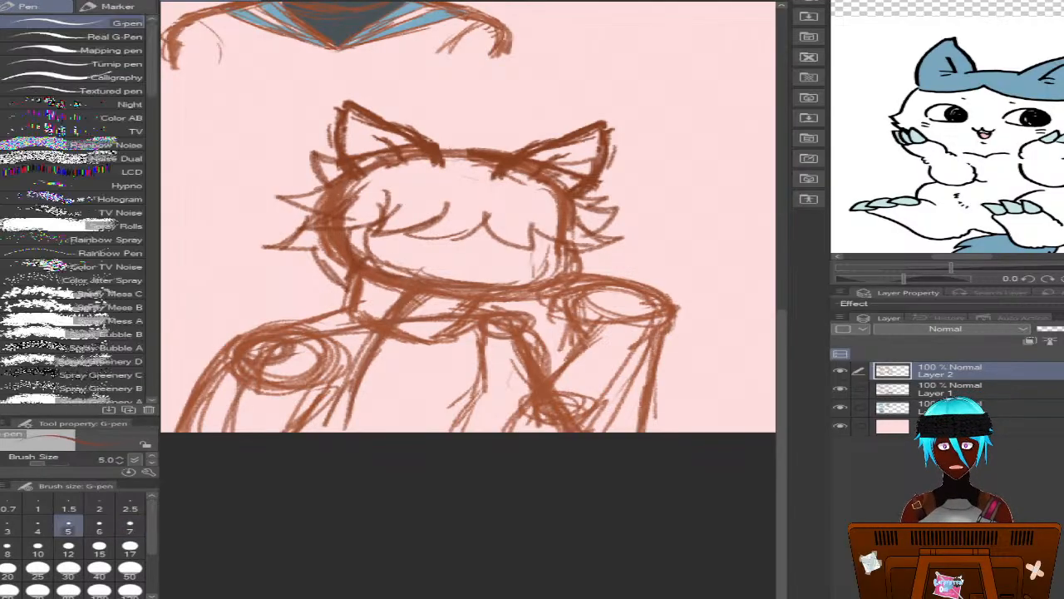
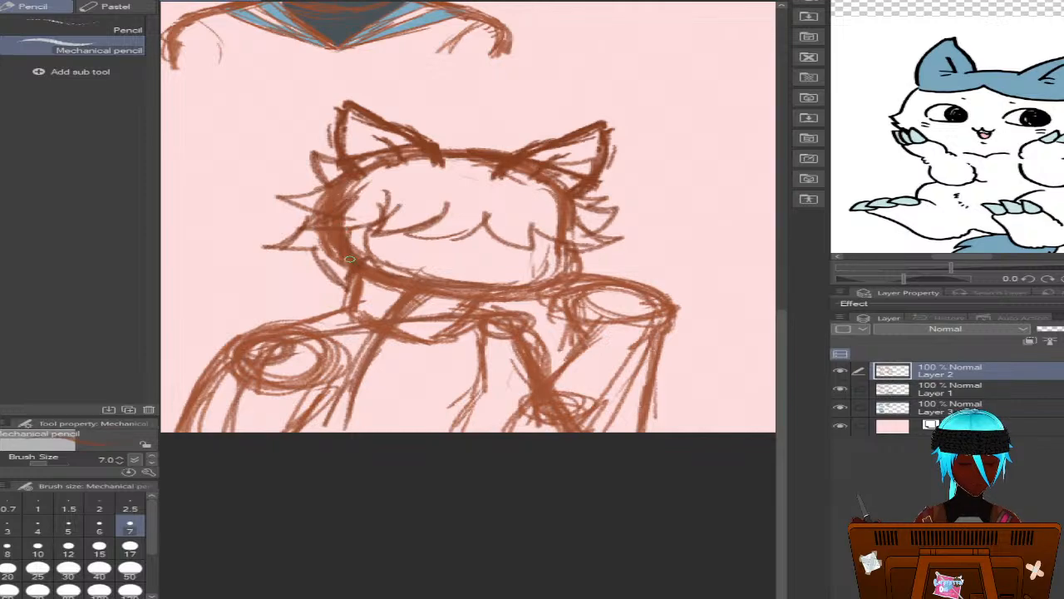
# Thicken the fourth head's jawline and sketch the neck band and the left shoulder line leading from it
pyautogui.moveTo(414, 288)
pyautogui.mouseDown()
pyautogui.moveTo(504, 296)
pyautogui.moveTo(567, 283)
pyautogui.moveTo(576, 275)
pyautogui.moveTo(563, 249)
pyautogui.moveTo(584, 258)
pyautogui.moveTo(575, 240)
pyautogui.mouseUp()
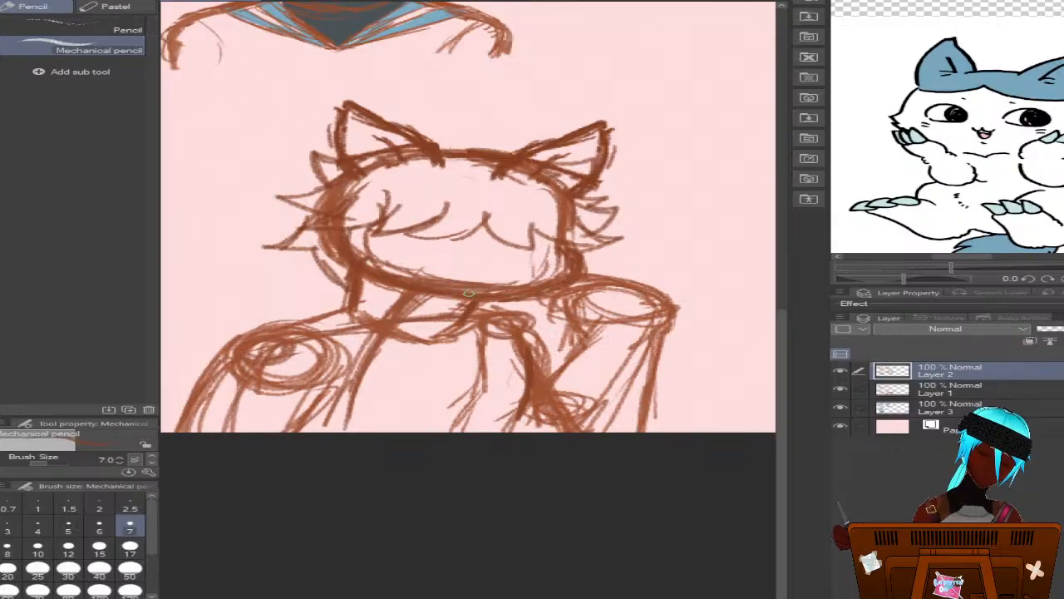
pyautogui.moveTo(482, 301); pyautogui.dragTo(469, 329)
pyautogui.moveTo(358, 294)
pyautogui.mouseDown()
pyautogui.moveTo(458, 312)
pyautogui.moveTo(349, 293)
pyautogui.moveTo(348, 305)
pyautogui.moveTo(373, 314)
pyautogui.moveTo(456, 326)
pyautogui.moveTo(393, 324)
pyautogui.moveTo(479, 320)
pyautogui.mouseUp()
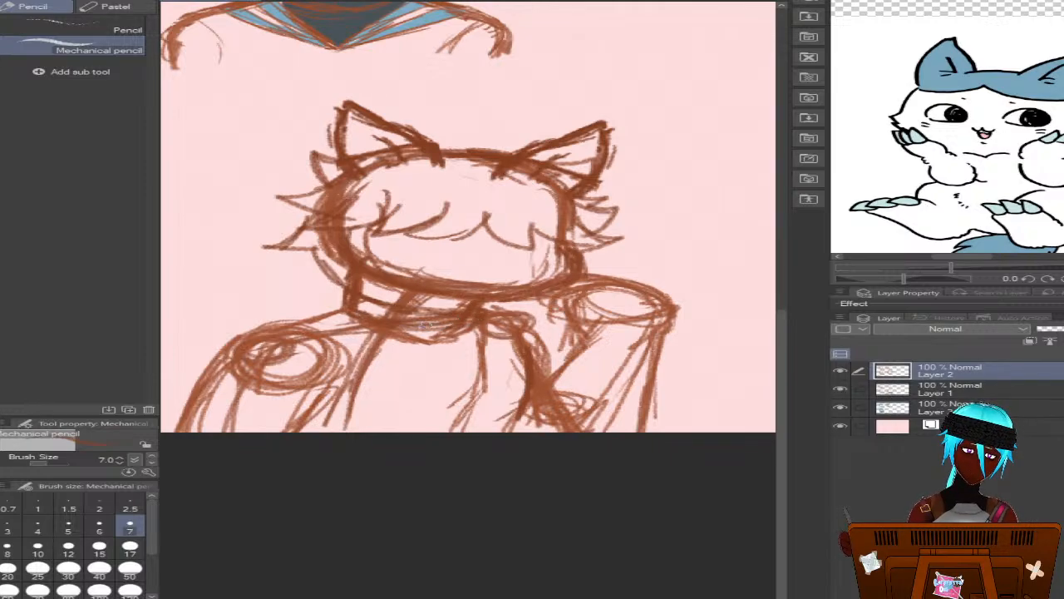
pyautogui.moveTo(357, 309)
pyautogui.mouseDown()
pyautogui.moveTo(301, 323)
pyautogui.moveTo(337, 326)
pyautogui.mouseUp()
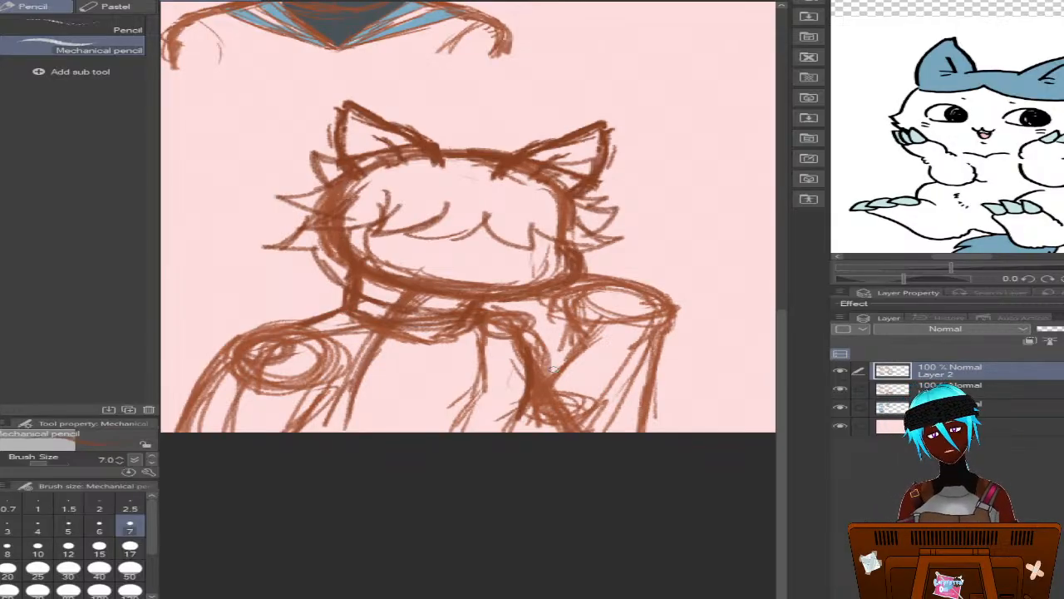
# Sketch a curved sleeve band and fur tufts on the raised forearm, and reinforce the chest's side and left arm's inner line
pyautogui.moveTo(545, 383)
pyautogui.mouseDown()
pyautogui.moveTo(578, 415)
pyautogui.moveTo(629, 424)
pyautogui.moveTo(596, 386)
pyautogui.moveTo(645, 404)
pyautogui.moveTo(549, 372)
pyautogui.moveTo(651, 404)
pyautogui.moveTo(655, 363)
pyautogui.moveTo(655, 404)
pyautogui.mouseUp()
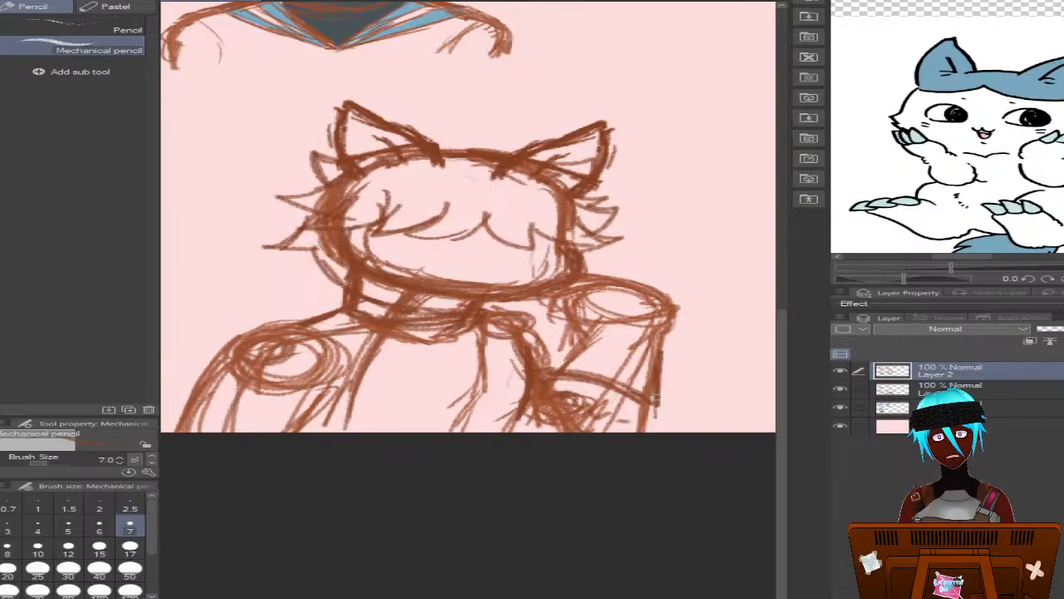
pyautogui.moveTo(662, 348); pyautogui.dragTo(655, 398)
pyautogui.moveTo(590, 331)
pyautogui.mouseDown()
pyautogui.moveTo(550, 373)
pyautogui.moveTo(583, 331)
pyautogui.moveTo(621, 322)
pyautogui.moveTo(677, 337)
pyautogui.moveTo(597, 418)
pyautogui.moveTo(664, 402)
pyautogui.moveTo(675, 411)
pyautogui.moveTo(652, 428)
pyautogui.moveTo(557, 401)
pyautogui.mouseUp()
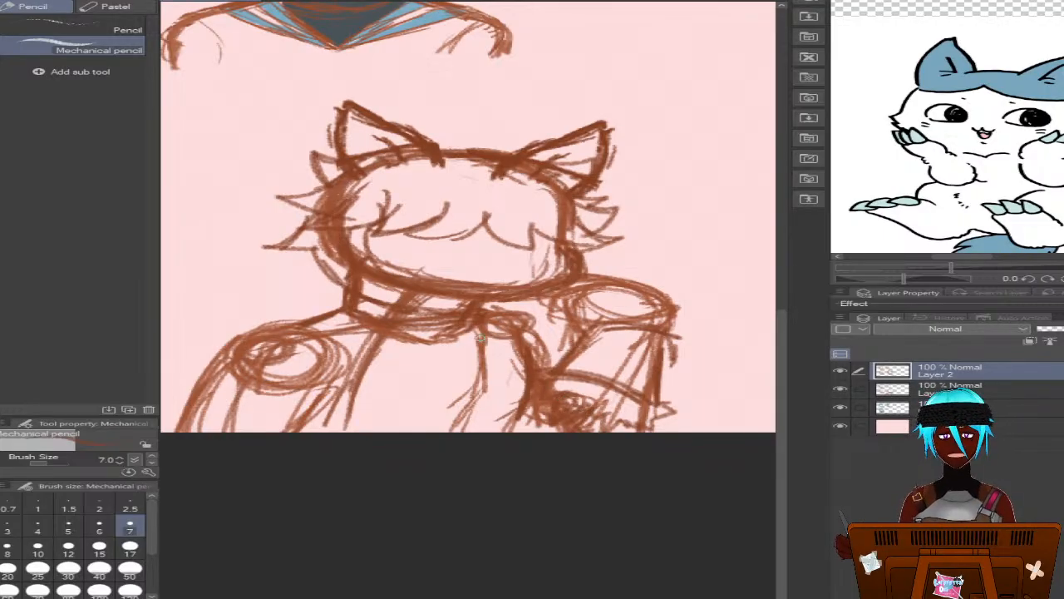
pyautogui.moveTo(478, 337)
pyautogui.mouseDown()
pyautogui.moveTo(519, 348)
pyautogui.moveTo(530, 381)
pyautogui.moveTo(495, 338)
pyautogui.moveTo(515, 346)
pyautogui.moveTo(530, 379)
pyautogui.moveTo(520, 406)
pyautogui.moveTo(507, 336)
pyautogui.mouseUp()
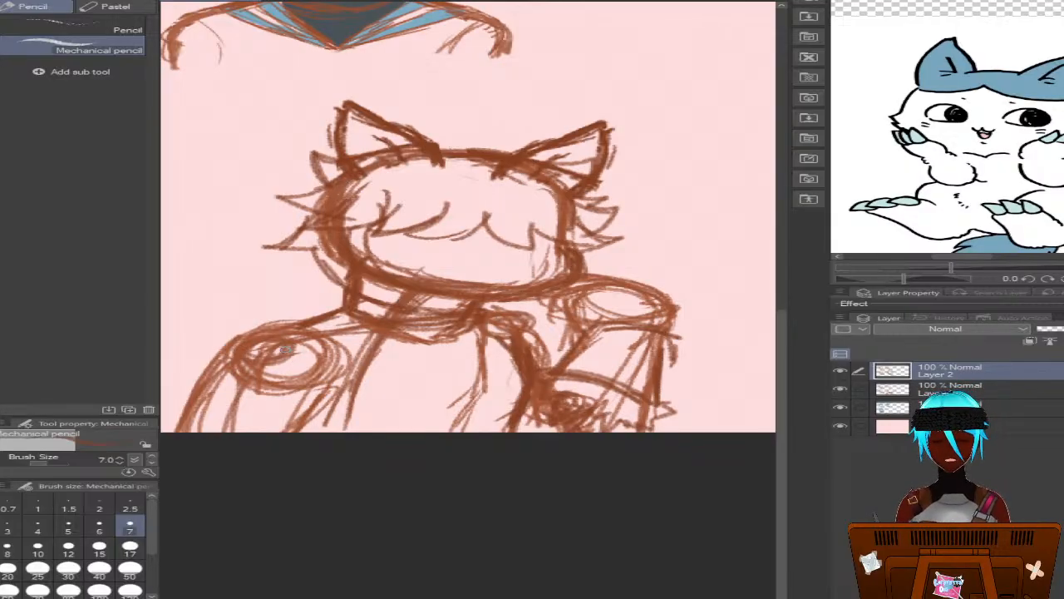
pyautogui.moveTo(287, 325)
pyautogui.mouseDown()
pyautogui.moveTo(341, 326)
pyautogui.moveTo(320, 428)
pyautogui.mouseUp()
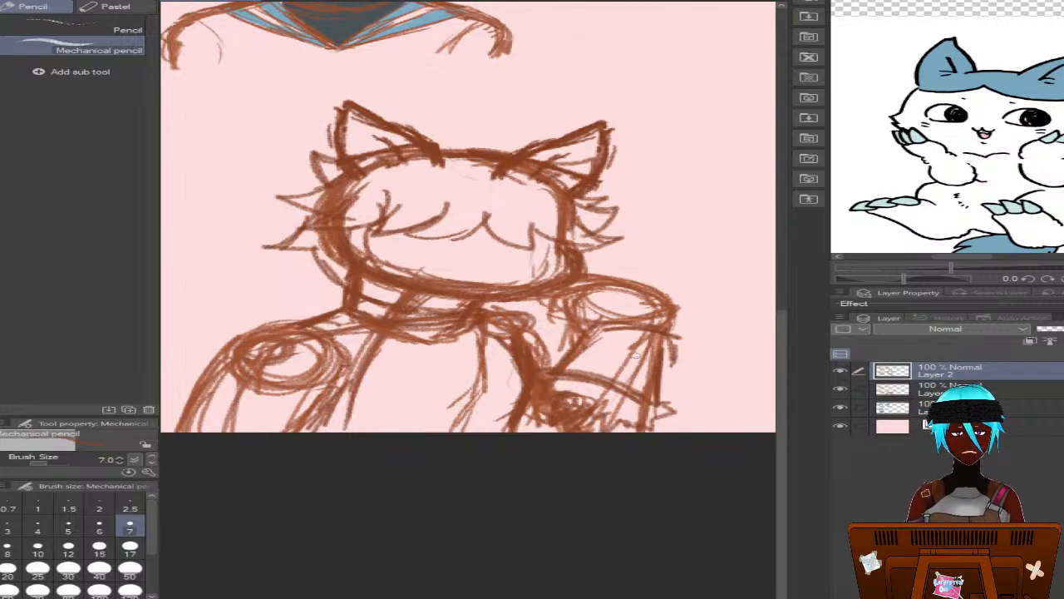
# Go over the raised forearm's upper contour and outer edge below the wrist with bolder strokes
pyautogui.scroll(-2, 784, 368)
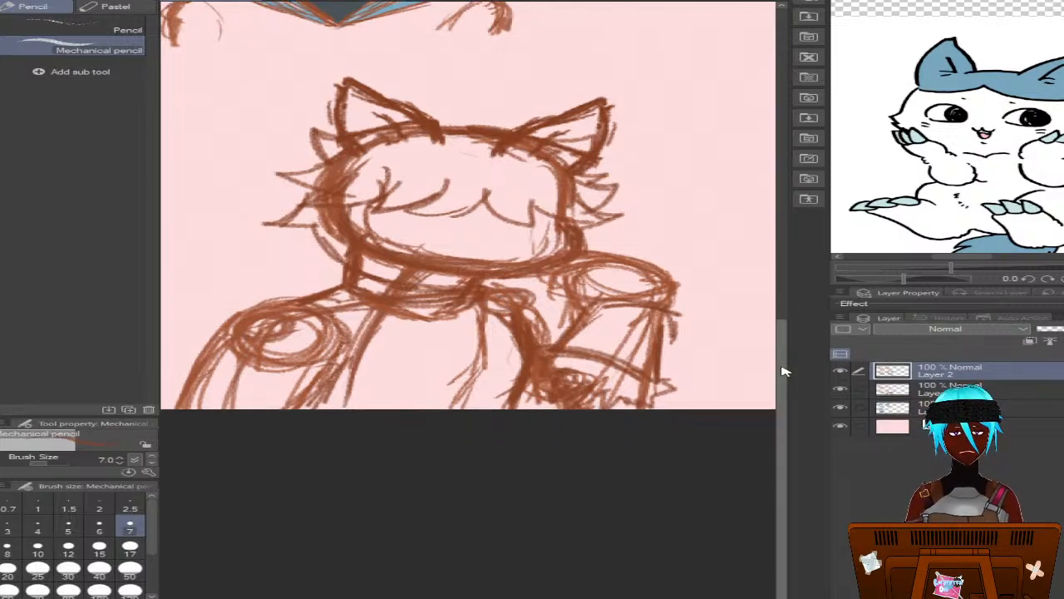
pyautogui.moveTo(582, 306)
pyautogui.mouseDown()
pyautogui.moveTo(548, 334)
pyautogui.moveTo(590, 298)
pyautogui.moveTo(617, 293)
pyautogui.moveTo(672, 324)
pyautogui.moveTo(659, 357)
pyautogui.mouseUp()
pyautogui.moveTo(667, 321); pyautogui.dragTo(660, 369)
pyautogui.moveTo(658, 301)
pyautogui.mouseDown()
pyautogui.moveTo(646, 359)
pyautogui.moveTo(676, 331)
pyautogui.moveTo(678, 351)
pyautogui.mouseUp()
# Erase the stray marks outside the raised forearm with the Hard eraser at size 17, then return to the Mechanical pencil
pyautogui.press('b')
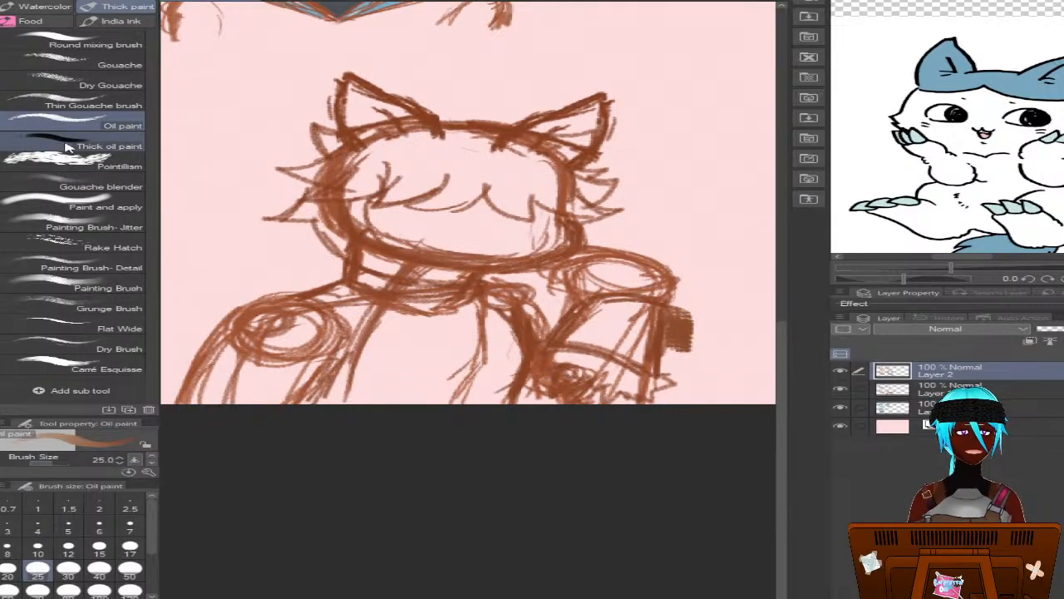
pyautogui.press('e')
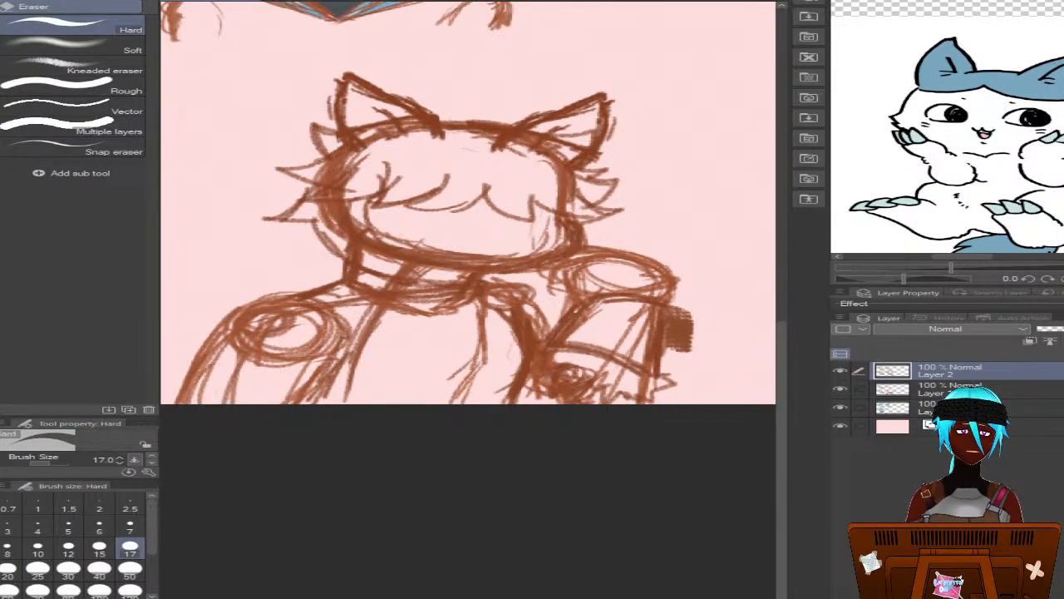
pyautogui.moveTo(678, 307); pyautogui.dragTo(676, 351)
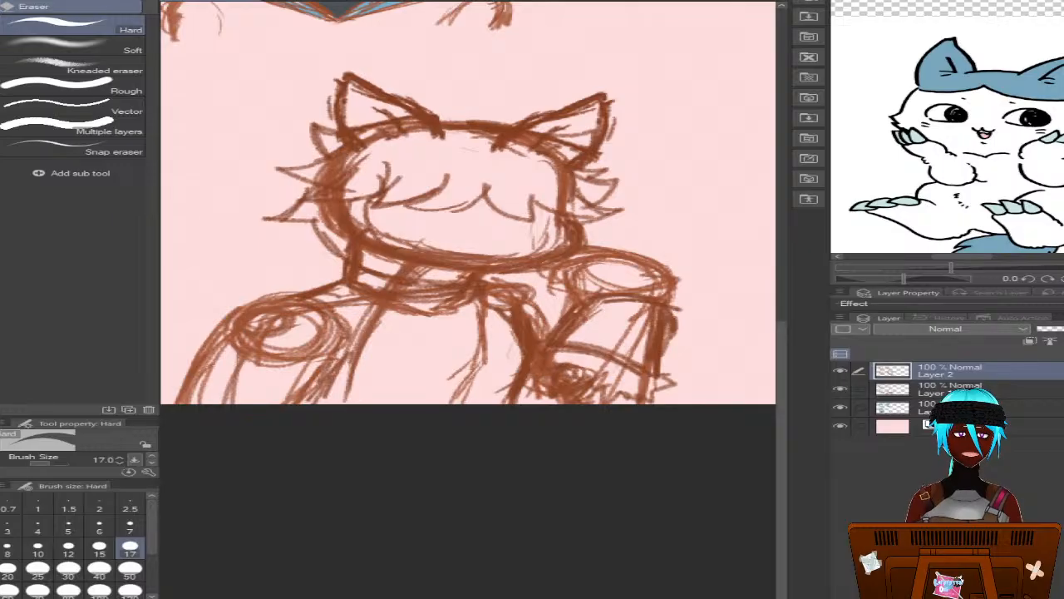
pyautogui.moveTo(678, 310); pyautogui.dragTo(679, 341)
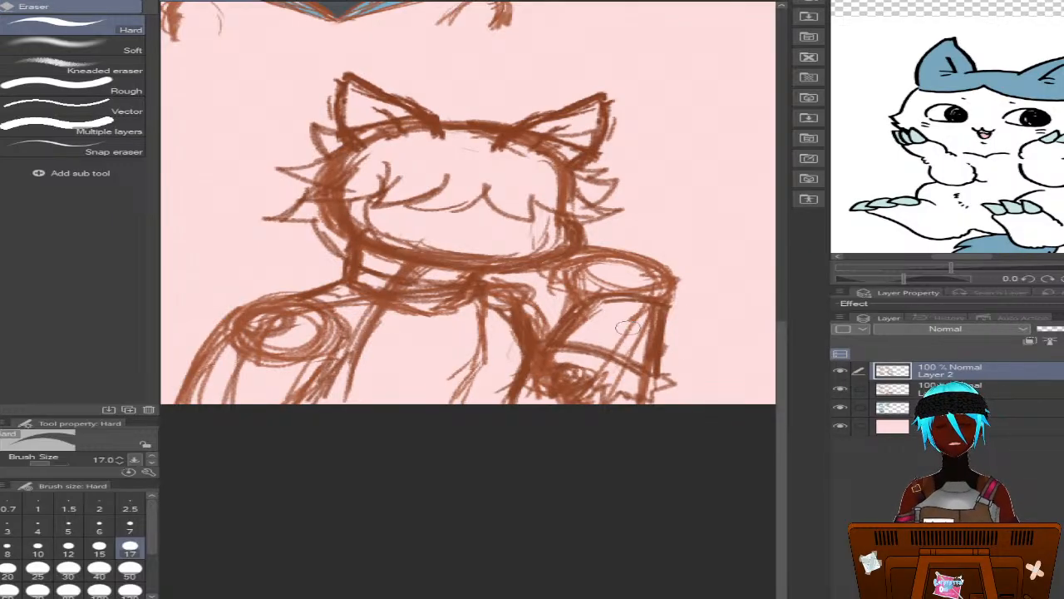
pyautogui.press('p')
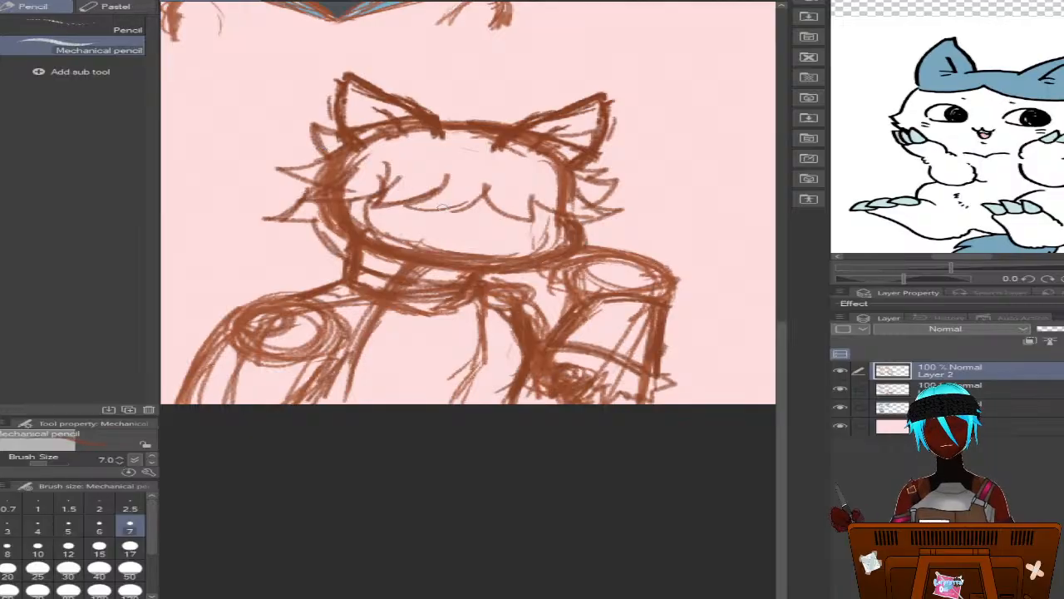
# Redraw the left shoulder's rounded outline and the upper arm's inner edge with heavier strokes
pyautogui.moveTo(399, 250); pyautogui.dragTo(546, 249)
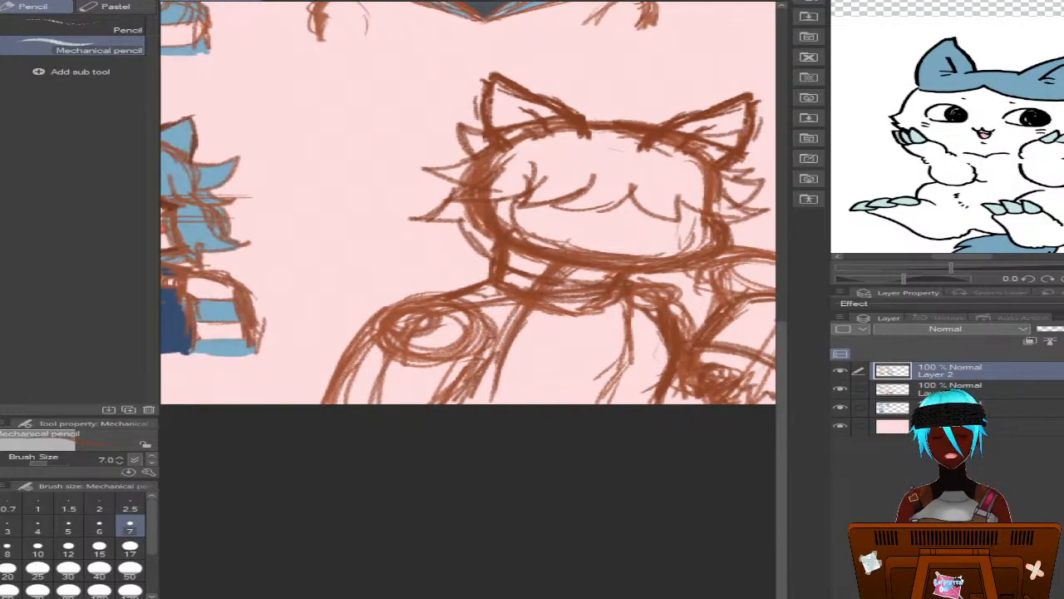
pyautogui.moveTo(466, 294)
pyautogui.mouseDown()
pyautogui.moveTo(399, 303)
pyautogui.moveTo(359, 346)
pyautogui.mouseUp()
pyautogui.moveTo(390, 314)
pyautogui.mouseDown()
pyautogui.moveTo(435, 306)
pyautogui.moveTo(473, 323)
pyautogui.moveTo(420, 299)
pyautogui.moveTo(475, 322)
pyautogui.moveTo(492, 381)
pyautogui.mouseUp()
pyautogui.moveTo(476, 328); pyautogui.dragTo(499, 373)
pyautogui.moveTo(454, 306)
pyautogui.mouseDown()
pyautogui.moveTo(487, 370)
pyautogui.moveTo(461, 406)
pyautogui.mouseUp()
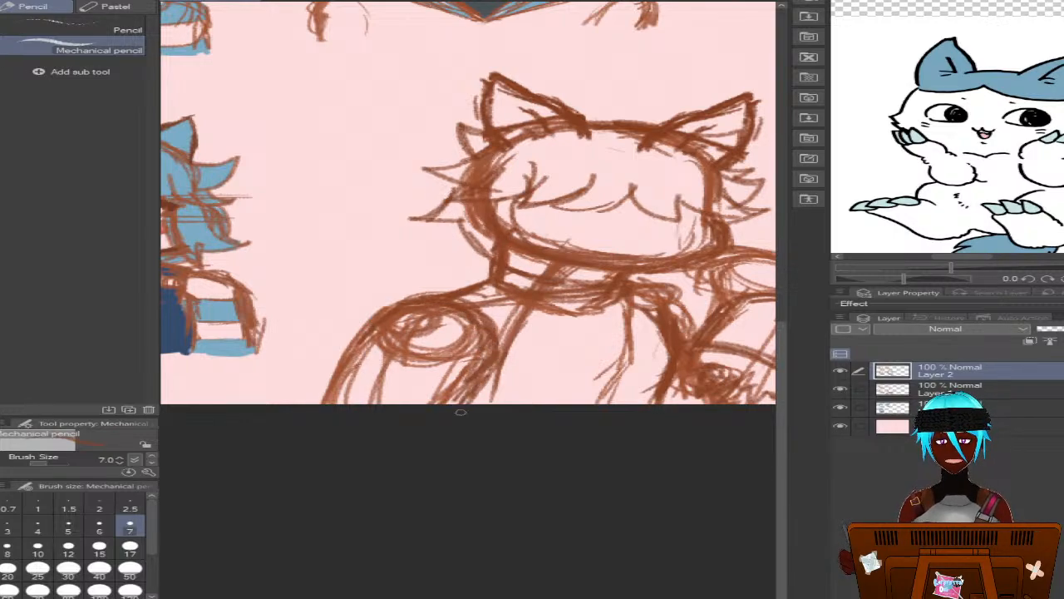
# Add two curved stripe lines across the left upper arm and pointed fur tufts on the outside of the shoulder
pyautogui.moveTo(359, 343)
pyautogui.mouseDown()
pyautogui.moveTo(377, 321)
pyautogui.moveTo(326, 400)
pyautogui.moveTo(353, 353)
pyautogui.moveTo(372, 377)
pyautogui.moveTo(356, 362)
pyautogui.moveTo(437, 391)
pyautogui.mouseUp()
pyautogui.moveTo(372, 370)
pyautogui.mouseDown()
pyautogui.moveTo(464, 396)
pyautogui.moveTo(354, 357)
pyautogui.moveTo(374, 381)
pyautogui.mouseUp()
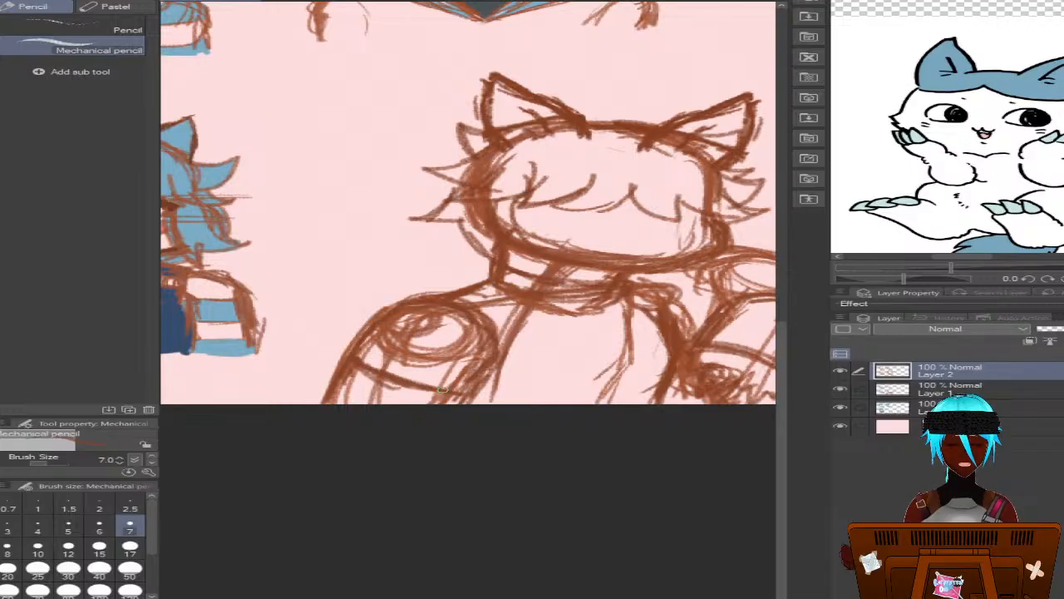
pyautogui.moveTo(334, 386); pyautogui.dragTo(366, 405)
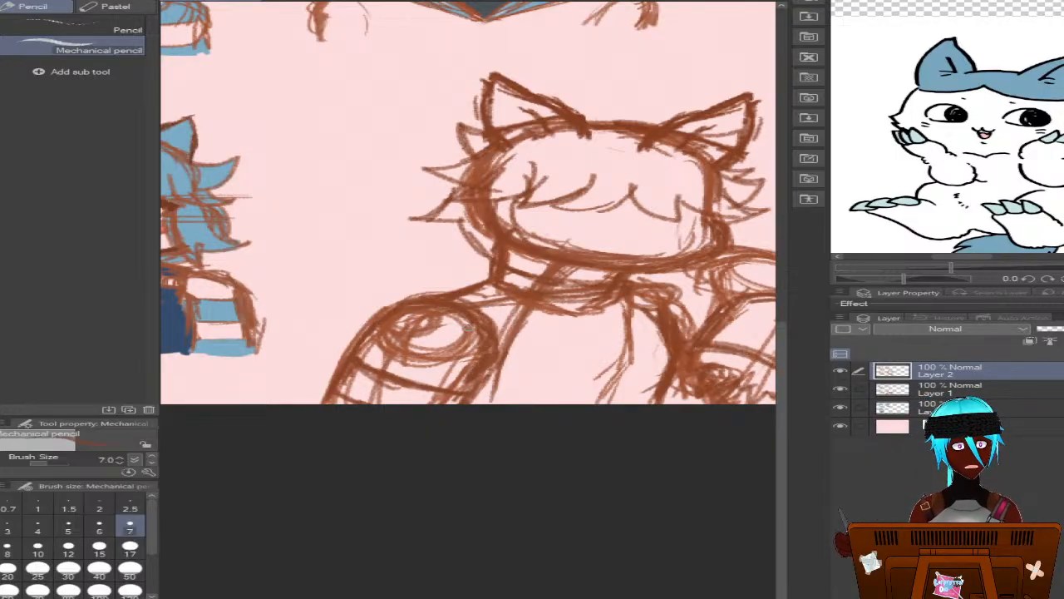
pyautogui.moveTo(391, 297)
pyautogui.mouseDown()
pyautogui.moveTo(339, 323)
pyautogui.moveTo(360, 339)
pyautogui.mouseUp()
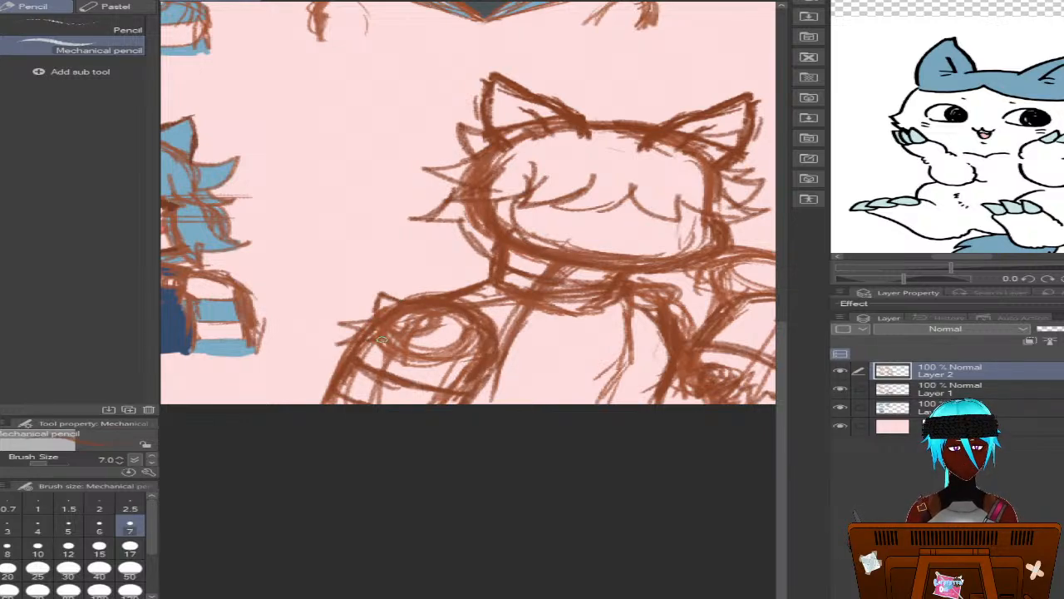
pyautogui.moveTo(423, 311); pyautogui.dragTo(399, 343)
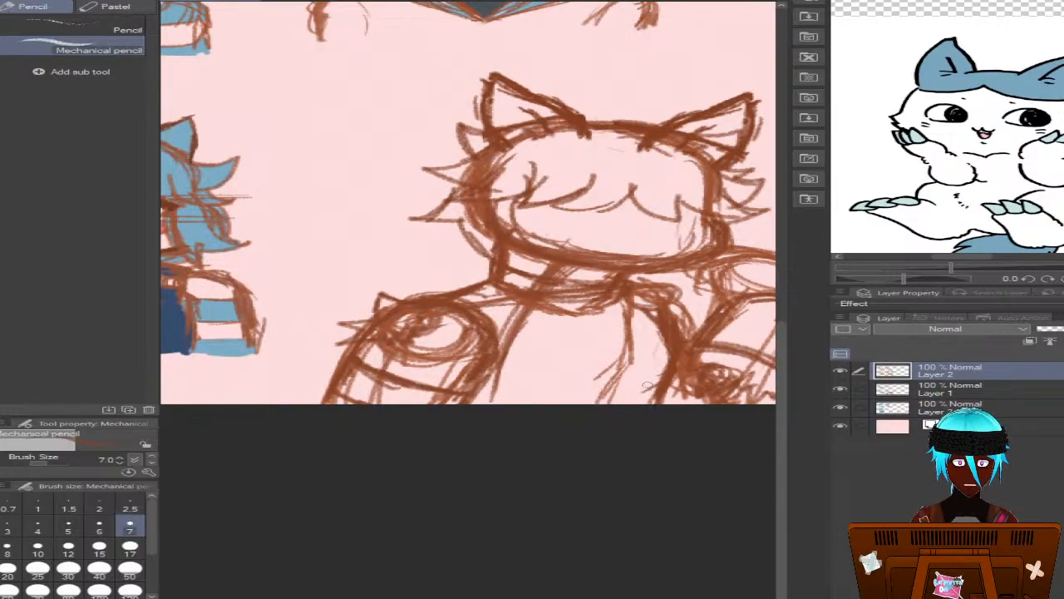
# Sketch the curved lower edge of the chest between both arms and reinforce its front line
pyautogui.moveTo(655, 389); pyautogui.dragTo(551, 404)
pyautogui.moveTo(471, 399); pyautogui.dragTo(678, 398)
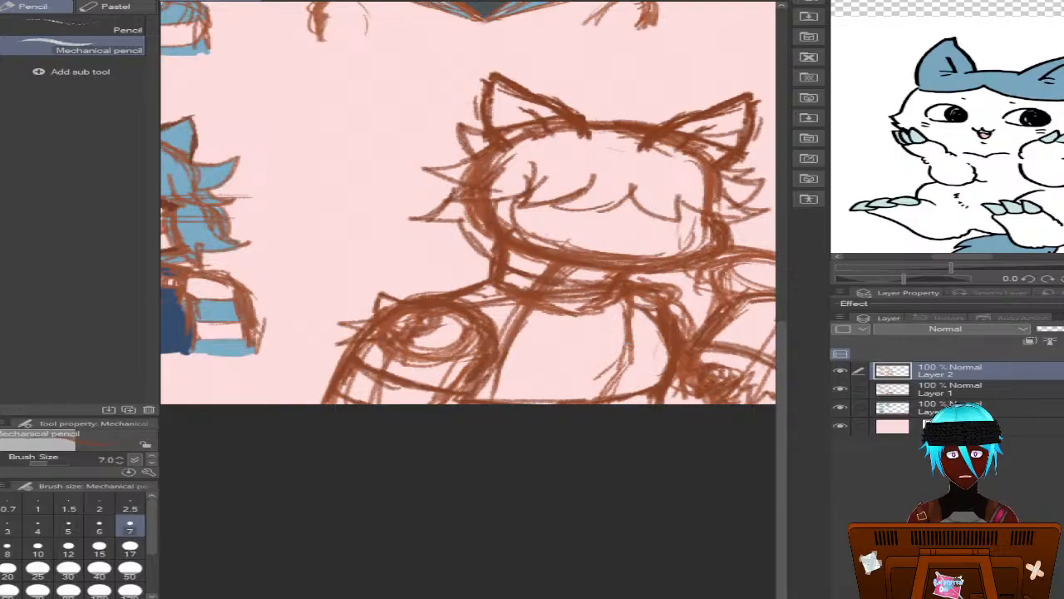
pyautogui.moveTo(632, 303); pyautogui.dragTo(614, 375)
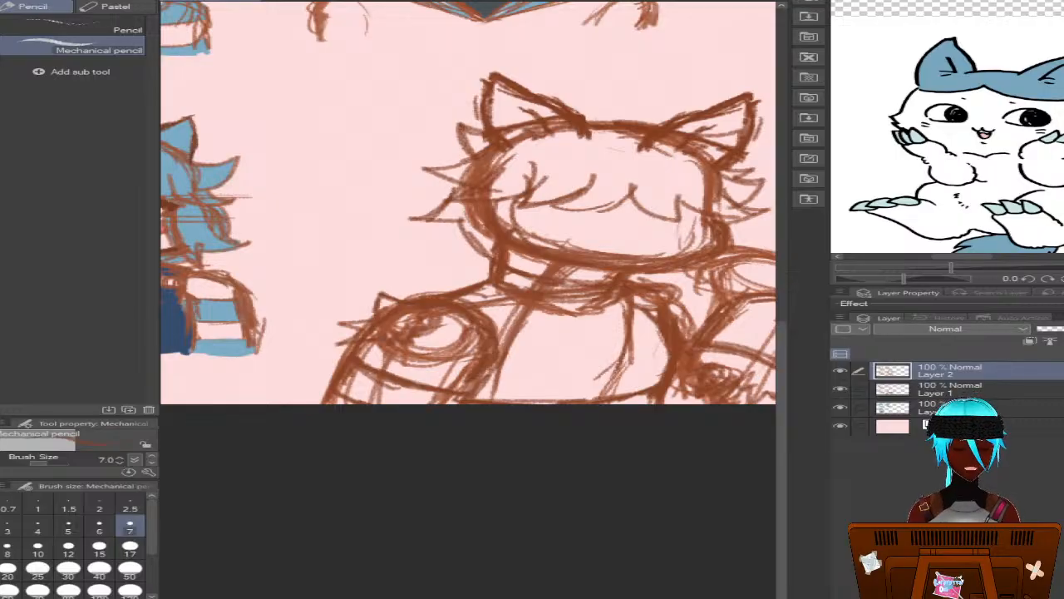
# Draw long spiky hair locks falling from the left side of the head behind the shoulder to the canvas edge
pyautogui.moveTo(533, 597)
pyautogui.mouseDown()
pyautogui.moveTo(648, 597)
pyautogui.moveTo(571, 597)
pyautogui.mouseUp()
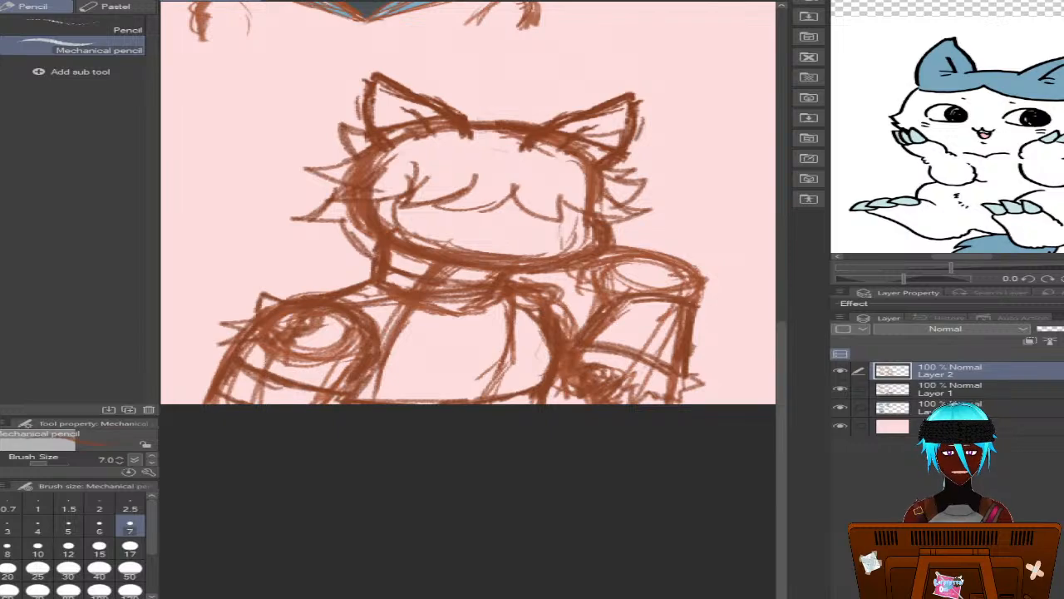
pyautogui.moveTo(563, 597); pyautogui.dragTo(553, 597)
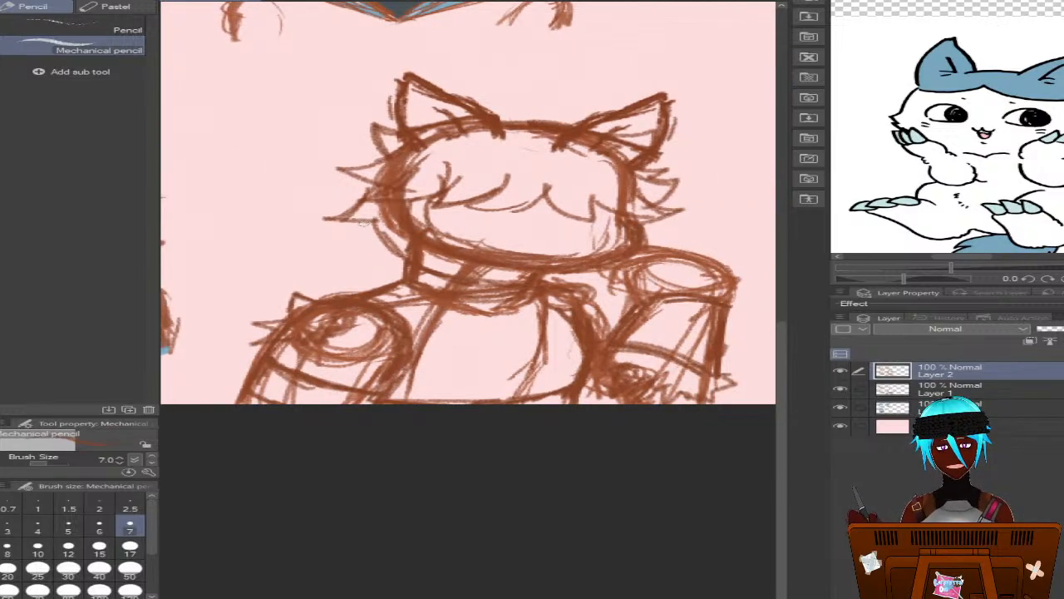
pyautogui.moveTo(374, 224)
pyautogui.mouseDown()
pyautogui.moveTo(317, 250)
pyautogui.moveTo(282, 244)
pyautogui.moveTo(350, 262)
pyautogui.moveTo(262, 300)
pyautogui.moveTo(221, 303)
pyautogui.mouseUp()
pyautogui.moveTo(306, 301); pyautogui.dragTo(238, 307)
pyautogui.moveTo(330, 261)
pyautogui.mouseDown()
pyautogui.moveTo(214, 326)
pyautogui.moveTo(193, 319)
pyautogui.mouseUp()
pyautogui.moveTo(193, 316)
pyautogui.mouseDown()
pyautogui.moveTo(233, 370)
pyautogui.moveTo(198, 319)
pyautogui.moveTo(245, 324)
pyautogui.mouseUp()
pyautogui.moveTo(609, 264); pyautogui.dragTo(628, 302)
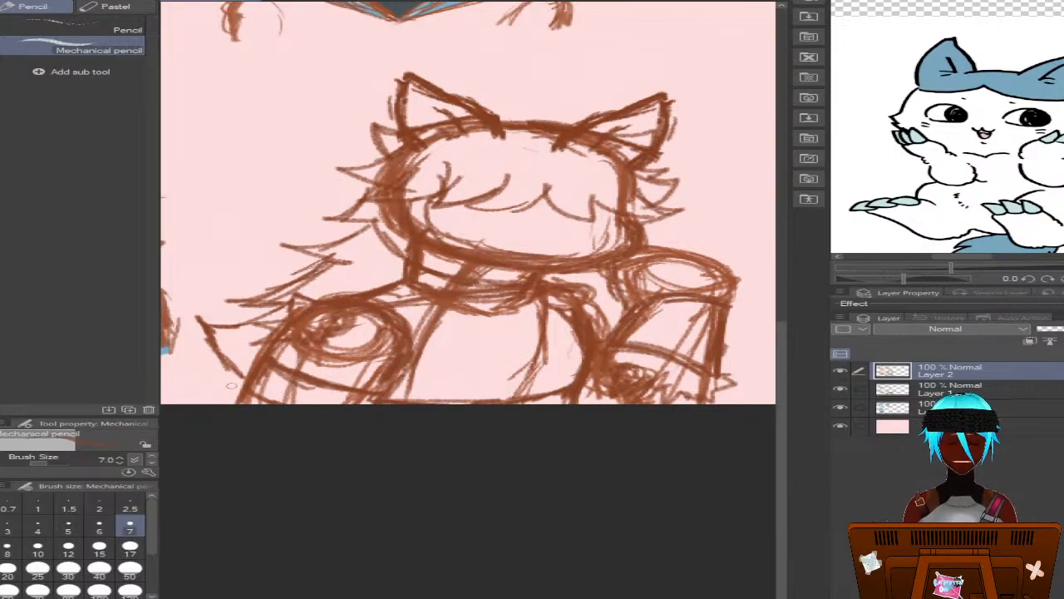
pyautogui.moveTo(236, 383); pyautogui.dragTo(182, 402)
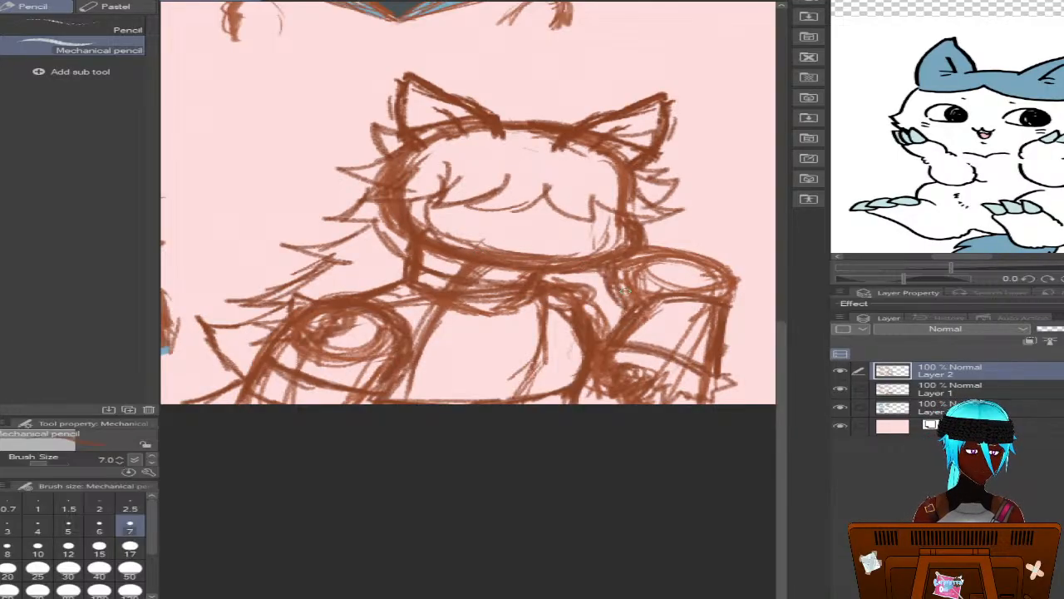
# Sketch hanging strands with jagged zigzag edges down the chest from the base of the neck
pyautogui.moveTo(551, 314); pyautogui.dragTo(547, 345)
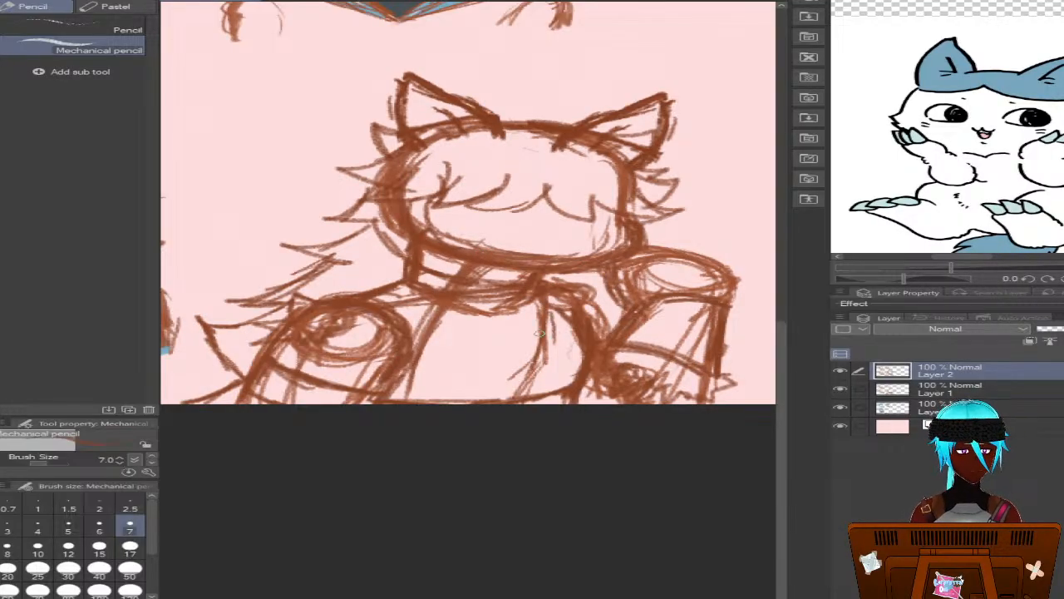
pyautogui.moveTo(542, 301); pyautogui.dragTo(528, 361)
pyautogui.moveTo(539, 301)
pyautogui.mouseDown()
pyautogui.moveTo(529, 344)
pyautogui.moveTo(510, 342)
pyautogui.moveTo(537, 311)
pyautogui.moveTo(481, 398)
pyautogui.mouseUp()
pyautogui.moveTo(566, 290); pyautogui.dragTo(509, 401)
pyautogui.moveTo(555, 331); pyautogui.dragTo(504, 401)
pyautogui.moveTo(551, 308)
pyautogui.mouseDown()
pyautogui.moveTo(547, 336)
pyautogui.moveTo(566, 309)
pyautogui.moveTo(504, 348)
pyautogui.moveTo(459, 401)
pyautogui.moveTo(524, 323)
pyautogui.mouseUp()
pyautogui.moveTo(537, 276)
pyautogui.mouseDown()
pyautogui.moveTo(570, 289)
pyautogui.moveTo(572, 313)
pyautogui.moveTo(547, 372)
pyautogui.mouseUp()
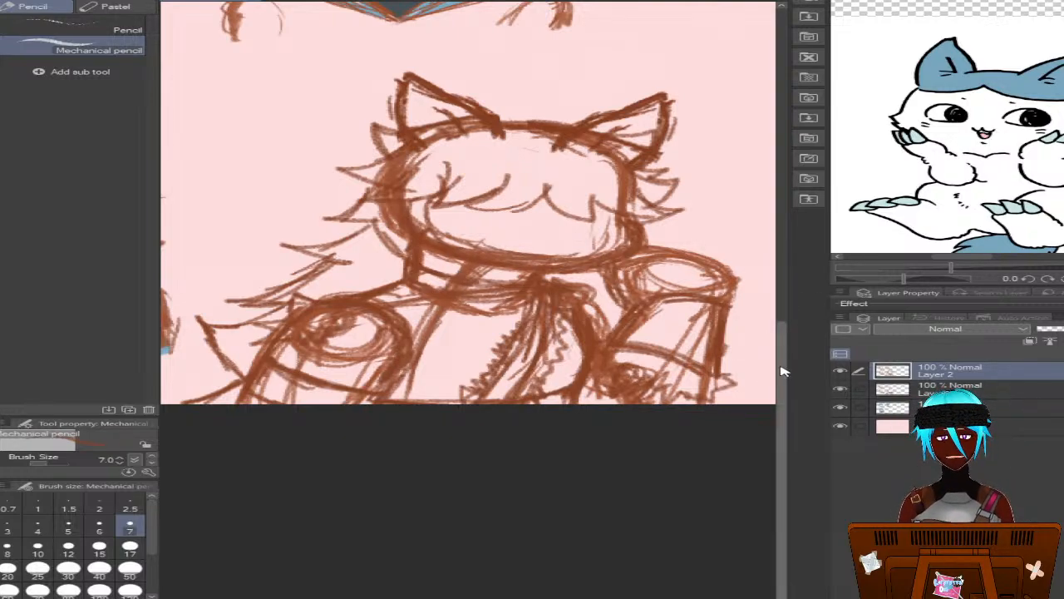
# On Layer 1, draw a vertical centre guide and a slightly tilted horizontal eye guide across the fourth face
pyautogui.moveTo(782, 367); pyautogui.dragTo(783, 365)
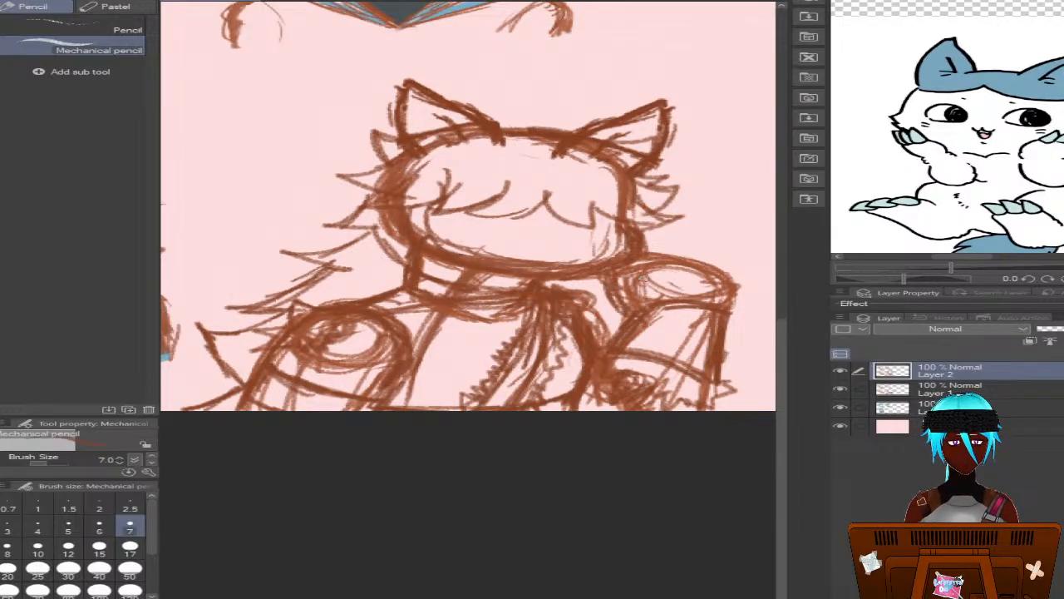
pyautogui.click(917, 397)
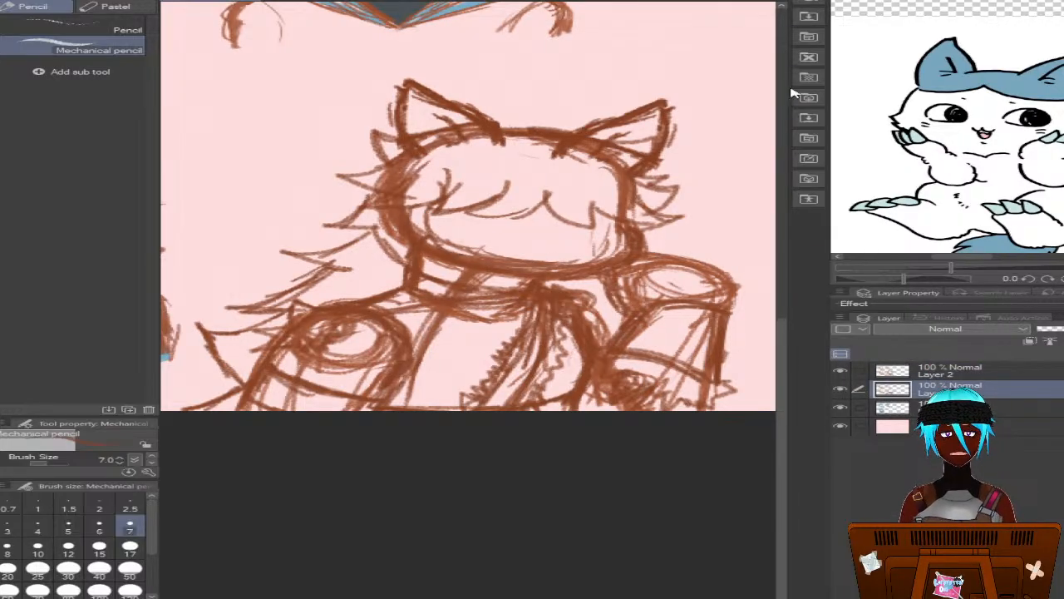
pyautogui.keyDown('alt'); pyautogui.click(411, 234); pyautogui.keyUp('alt')
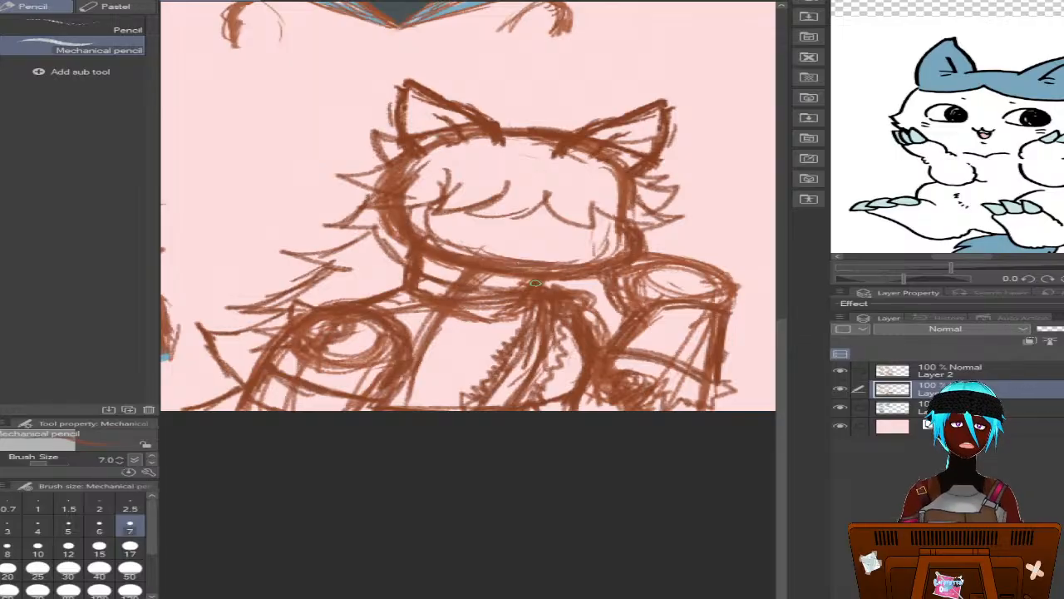
pyautogui.moveTo(552, 218); pyautogui.dragTo(533, 263)
pyautogui.moveTo(550, 173); pyautogui.dragTo(527, 260)
pyautogui.moveTo(550, 144)
pyautogui.mouseDown()
pyautogui.moveTo(544, 217)
pyautogui.moveTo(558, 135)
pyautogui.moveTo(527, 260)
pyautogui.mouseUp()
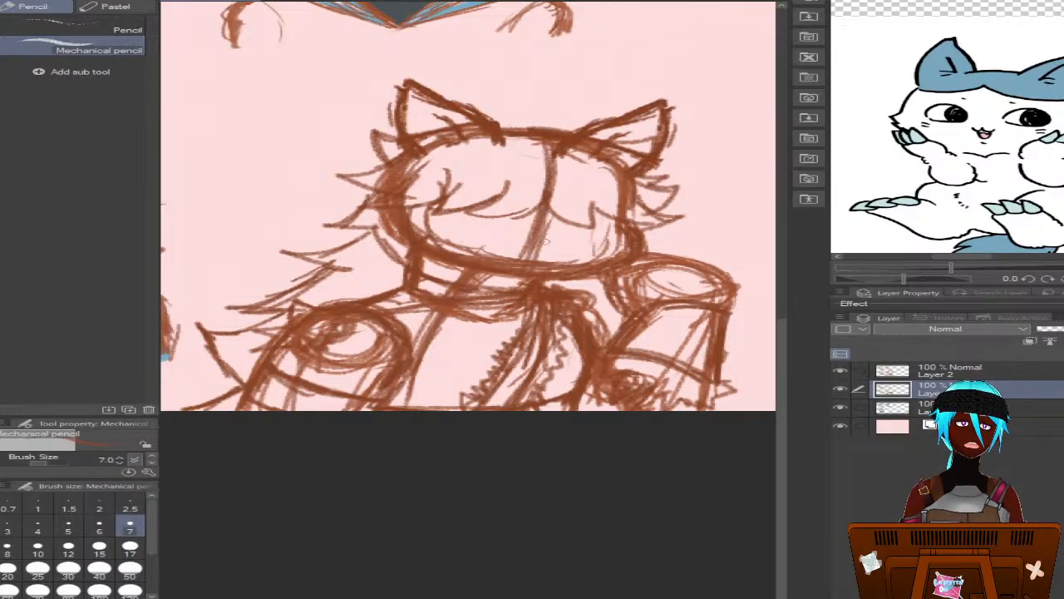
pyautogui.moveTo(684, 222); pyautogui.dragTo(541, 229)
pyautogui.moveTo(675, 234)
pyautogui.mouseDown()
pyautogui.moveTo(528, 231)
pyautogui.moveTo(618, 234)
pyautogui.moveTo(378, 218)
pyautogui.moveTo(474, 231)
pyautogui.mouseUp()
# On Layer 2, draw the left eye's upper lash line and lower lid in a dark colour, and try an eyebrow stroke
pyautogui.click(898, 371)
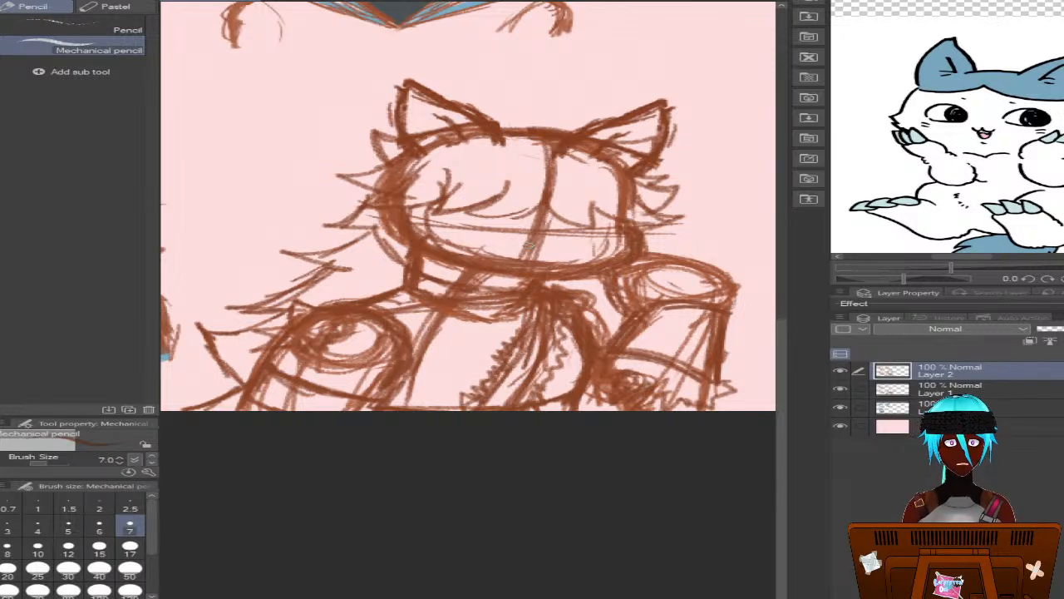
pyautogui.moveTo(525, 212); pyautogui.dragTo(462, 201)
pyautogui.moveTo(513, 208)
pyautogui.mouseDown()
pyautogui.moveTo(451, 211)
pyautogui.moveTo(519, 208)
pyautogui.mouseUp()
pyautogui.moveTo(454, 211)
pyautogui.mouseDown()
pyautogui.moveTo(511, 229)
pyautogui.moveTo(451, 219)
pyautogui.mouseUp()
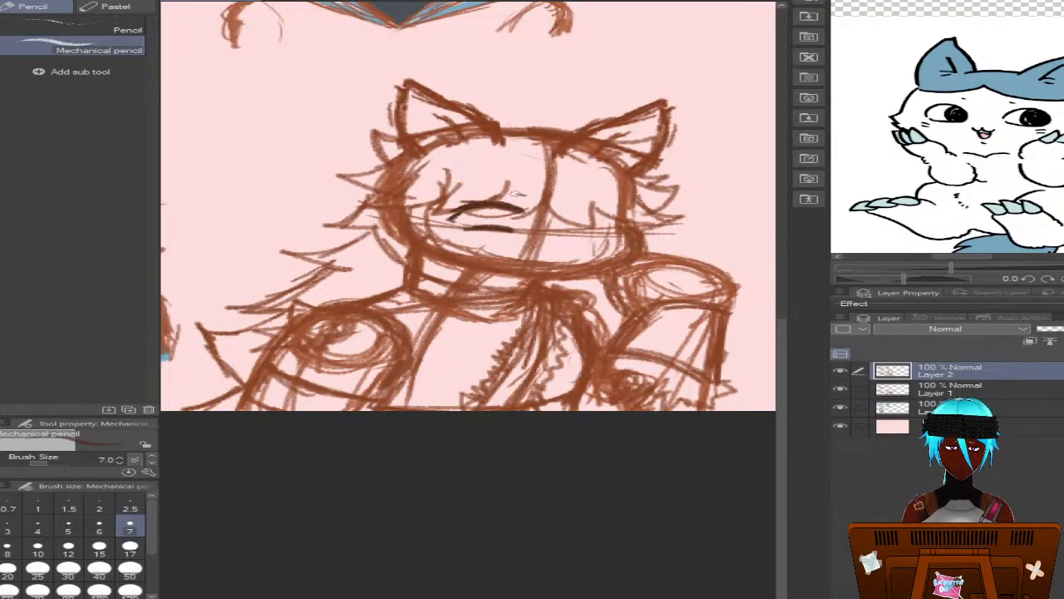
pyautogui.moveTo(512, 199); pyautogui.dragTo(536, 202)
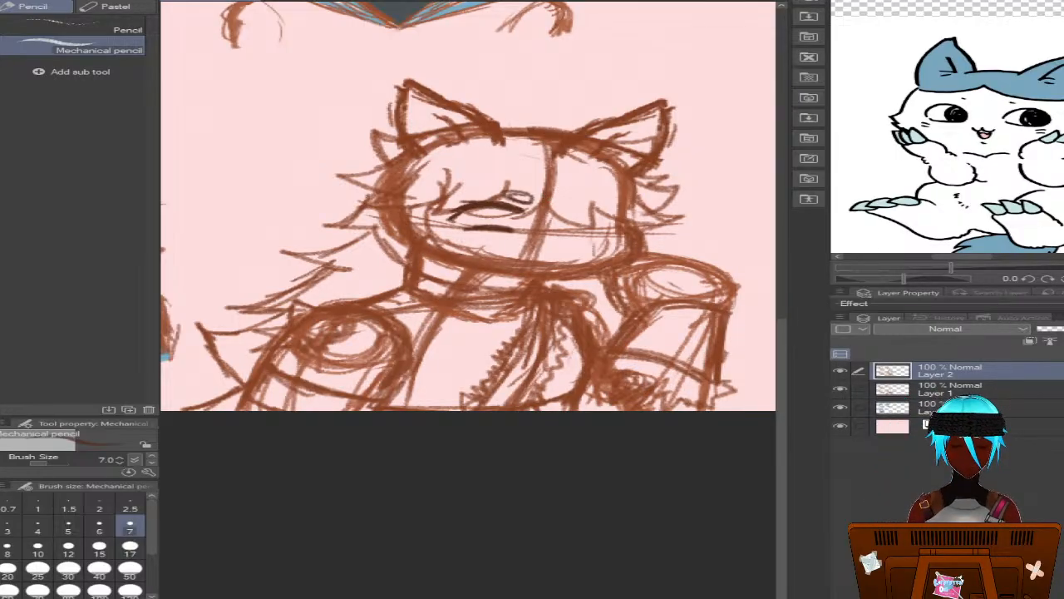
pyautogui.hotkey('ctrl', 'z')
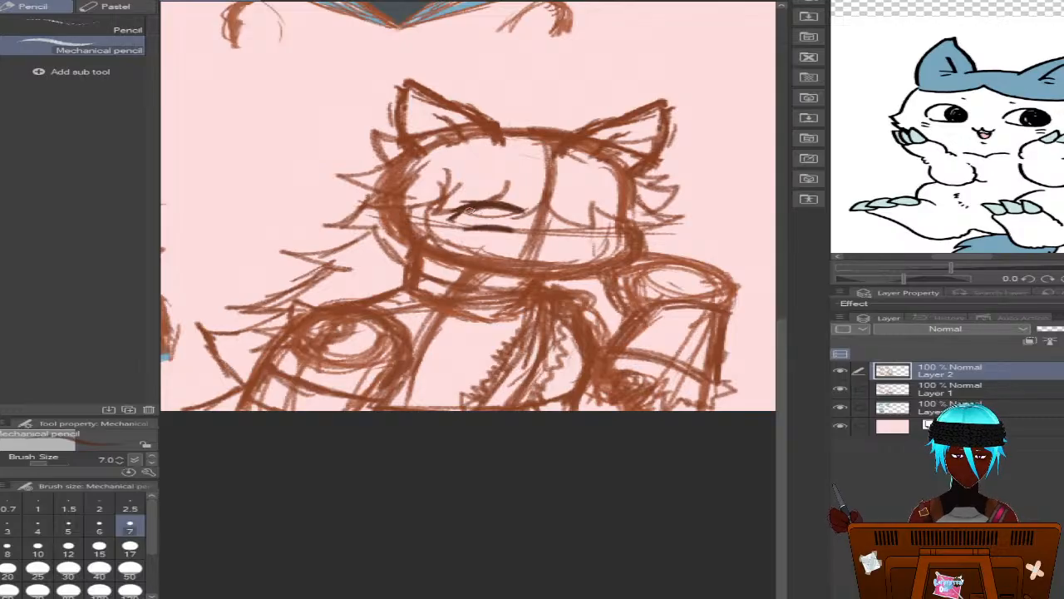
# Draw dark shaded irises in both eyes of the fourth face, and add the right eye's upper lash line and lower lid
pyautogui.moveTo(468, 210)
pyautogui.mouseDown()
pyautogui.moveTo(479, 224)
pyautogui.moveTo(500, 219)
pyautogui.moveTo(486, 199)
pyautogui.mouseUp()
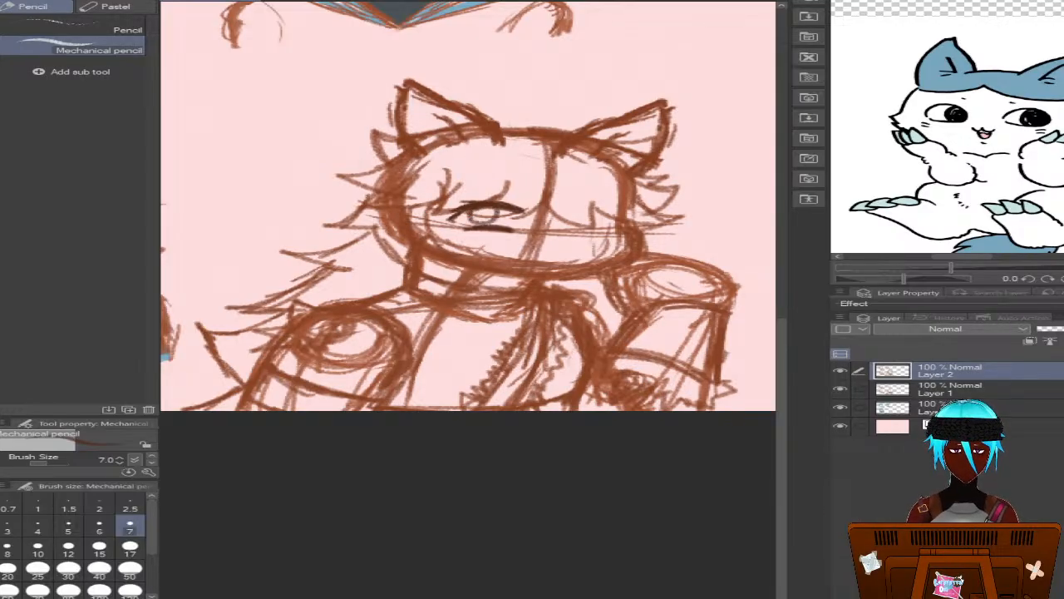
pyautogui.hotkey('ctrl', 'z')
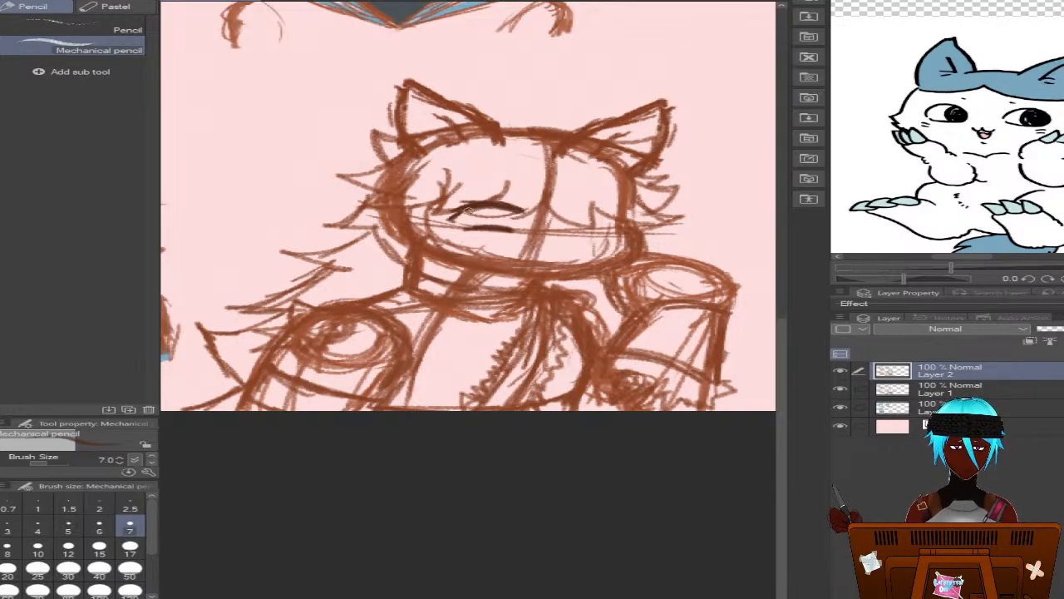
pyautogui.moveTo(467, 207)
pyautogui.mouseDown()
pyautogui.moveTo(474, 224)
pyautogui.moveTo(504, 205)
pyautogui.moveTo(502, 226)
pyautogui.moveTo(469, 204)
pyautogui.moveTo(505, 219)
pyautogui.moveTo(500, 206)
pyautogui.moveTo(469, 216)
pyautogui.moveTo(499, 219)
pyautogui.moveTo(477, 218)
pyautogui.moveTo(489, 216)
pyautogui.mouseUp()
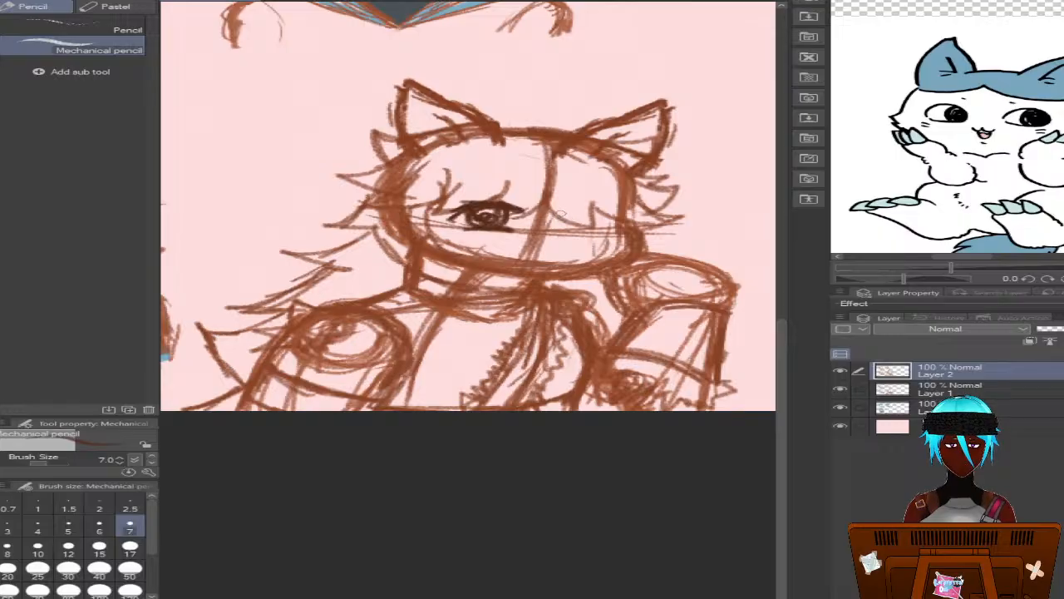
pyautogui.moveTo(556, 211); pyautogui.dragTo(628, 218)
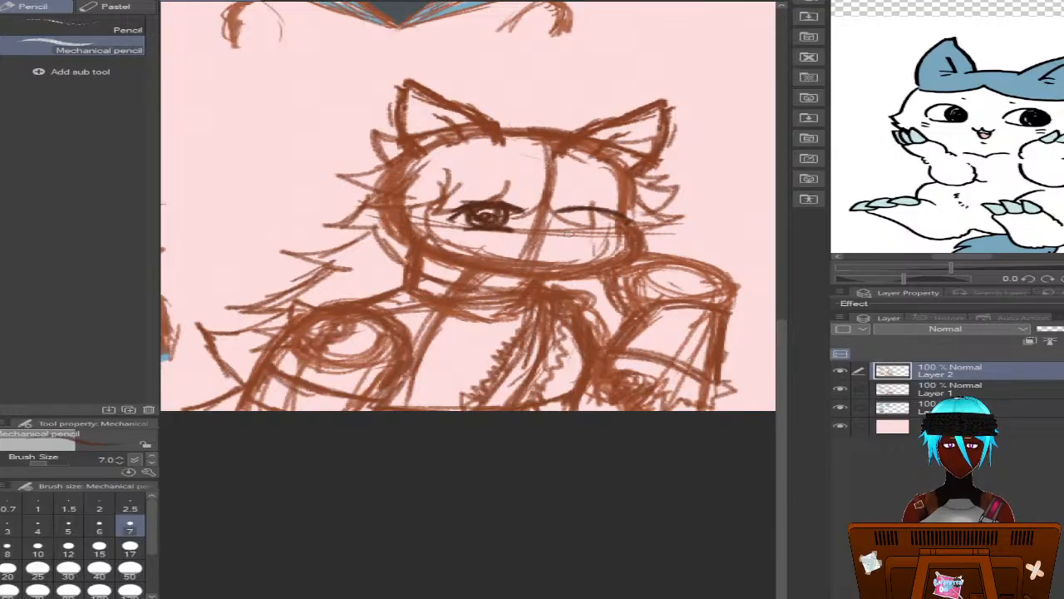
pyautogui.moveTo(570, 233)
pyautogui.mouseDown()
pyautogui.moveTo(600, 235)
pyautogui.moveTo(581, 233)
pyautogui.moveTo(608, 212)
pyautogui.moveTo(599, 207)
pyautogui.moveTo(582, 230)
pyautogui.moveTo(596, 218)
pyautogui.moveTo(586, 218)
pyautogui.mouseUp()
pyautogui.moveTo(477, 214)
pyautogui.mouseDown()
pyautogui.moveTo(492, 209)
pyautogui.moveTo(499, 230)
pyautogui.mouseUp()
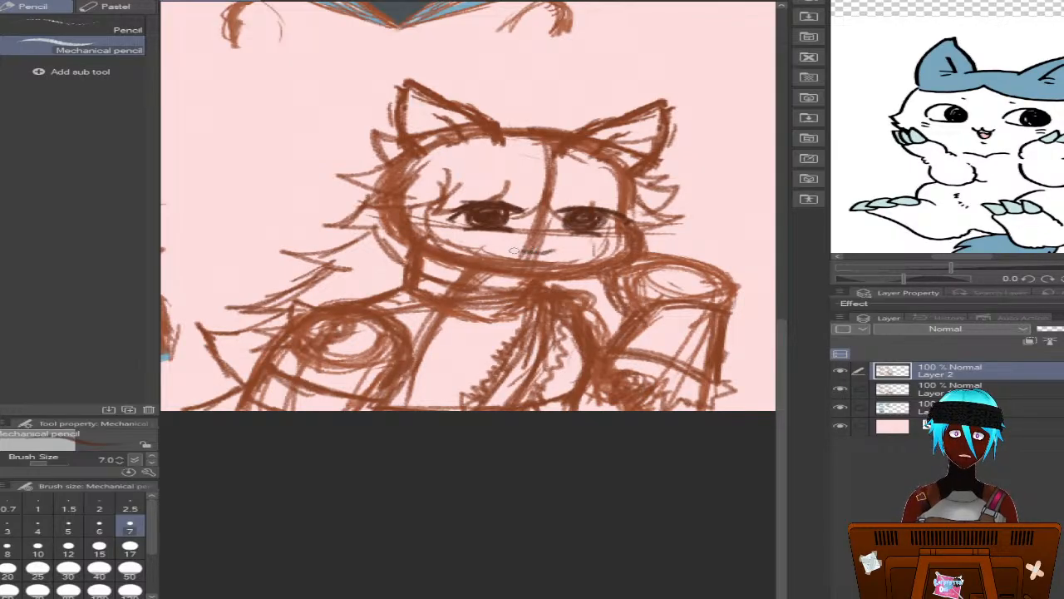
# Hide Layer 1, draw a small open smiling mouth in place of the closed one, and add short whisker marks on both cheeks
pyautogui.moveTo(514, 250); pyautogui.dragTo(504, 251)
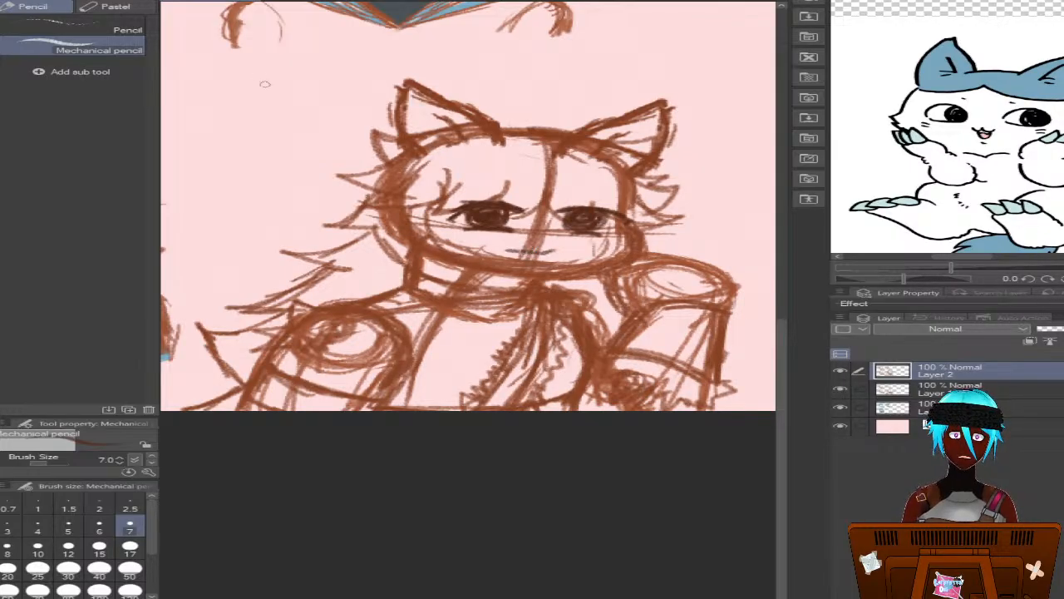
pyautogui.click(840, 389)
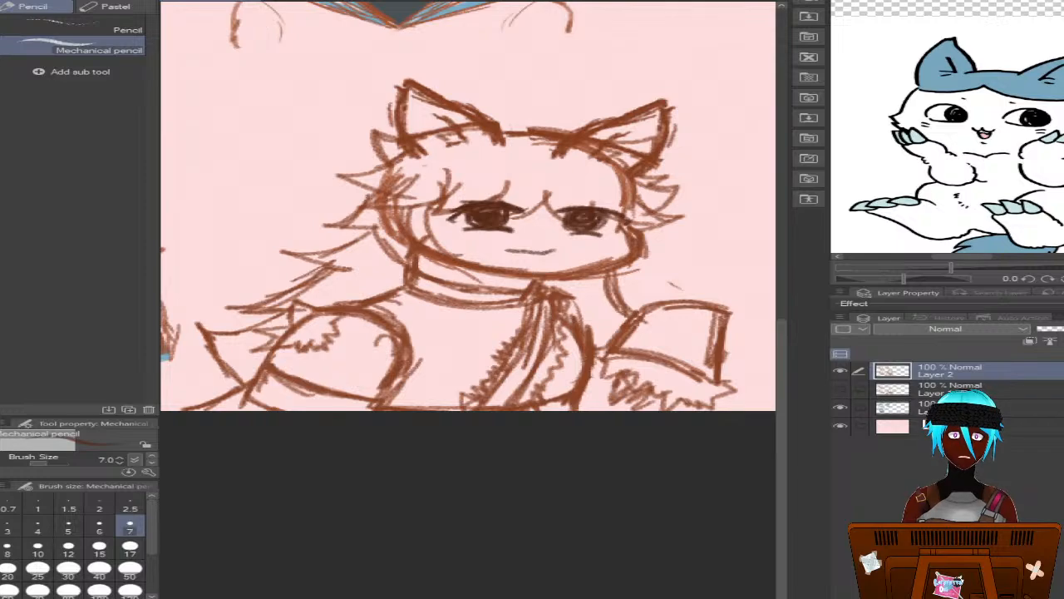
pyautogui.hotkey('ctrl', 'z')
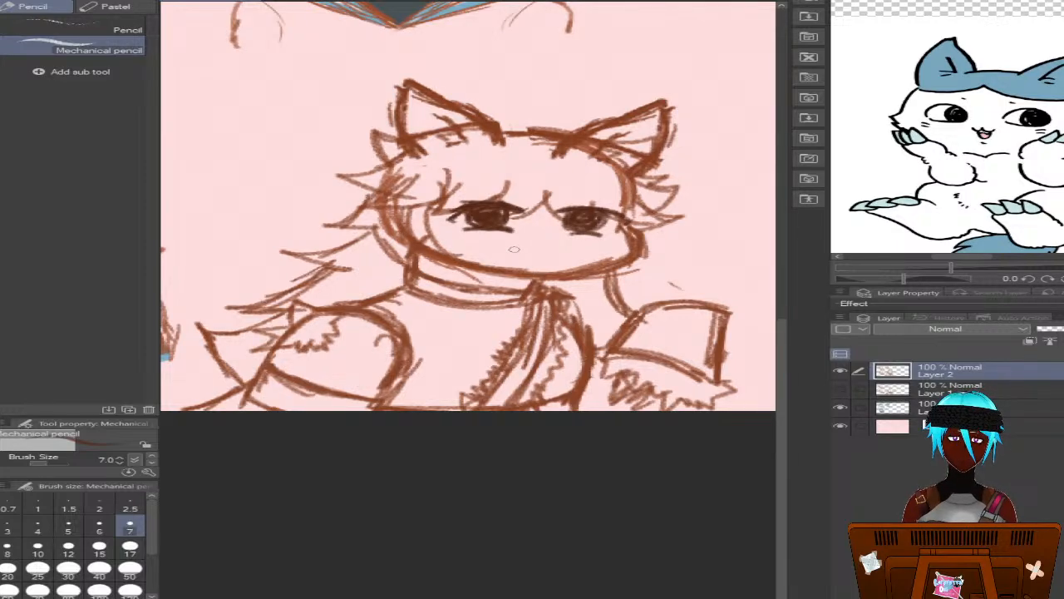
pyautogui.moveTo(516, 247)
pyautogui.mouseDown()
pyautogui.moveTo(562, 248)
pyautogui.moveTo(526, 259)
pyautogui.moveTo(540, 265)
pyautogui.moveTo(562, 251)
pyautogui.moveTo(541, 263)
pyautogui.moveTo(516, 250)
pyautogui.mouseUp()
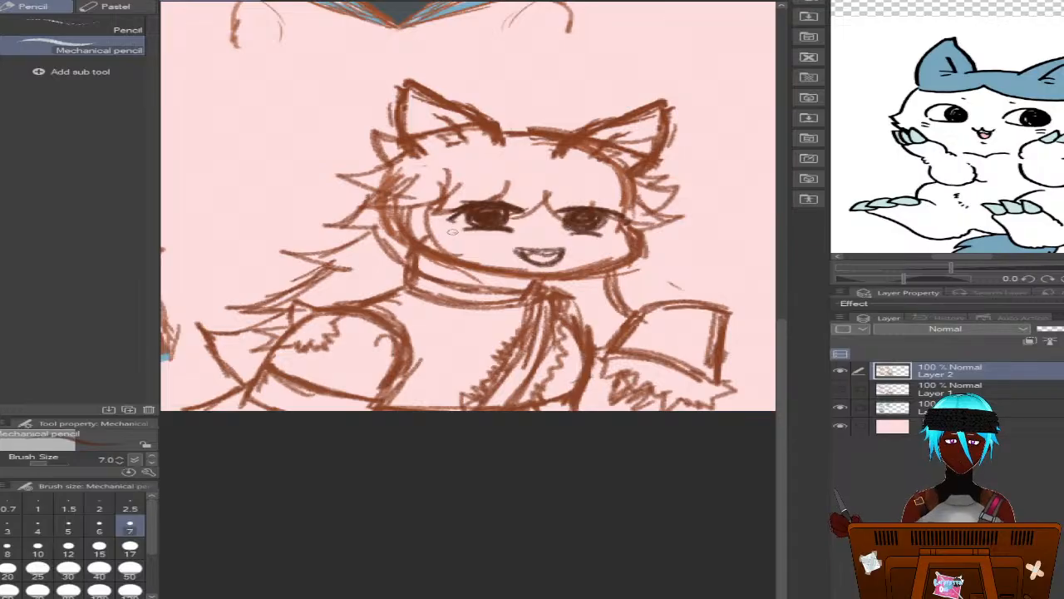
pyautogui.moveTo(453, 232); pyautogui.dragTo(437, 236)
pyautogui.hotkey('ctrl', 'z')
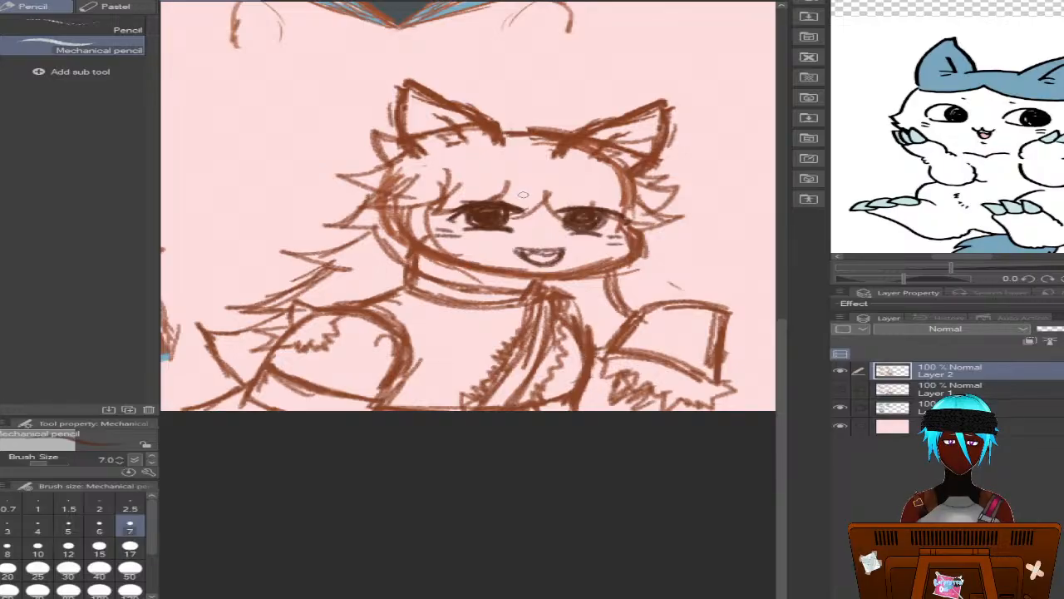
pyautogui.moveTo(523, 194)
pyautogui.mouseDown()
pyautogui.moveTo(491, 193)
pyautogui.moveTo(532, 201)
pyautogui.moveTo(511, 194)
pyautogui.mouseUp()
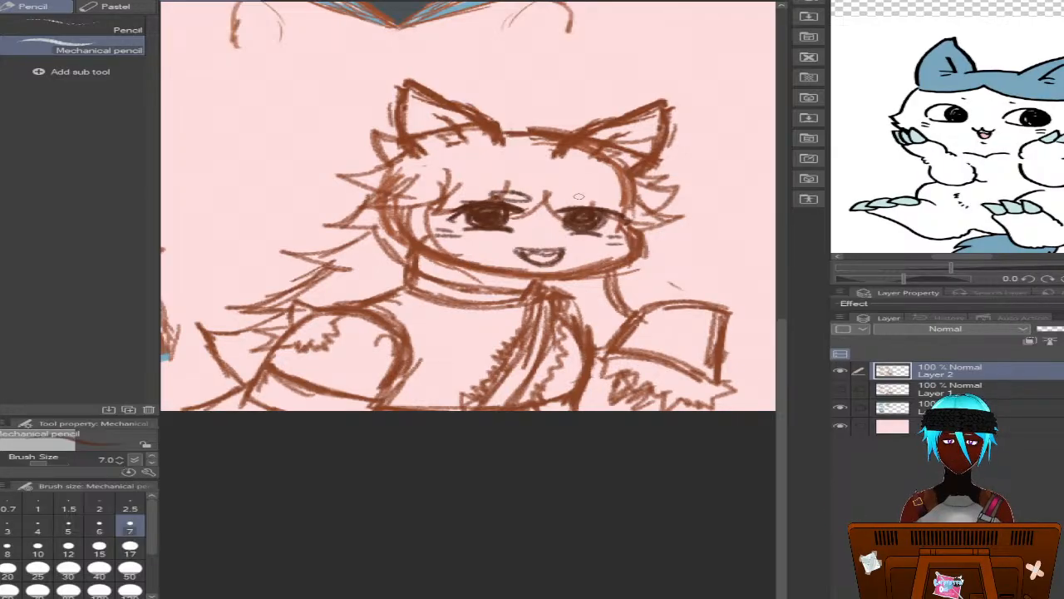
pyautogui.moveTo(578, 197)
pyautogui.mouseDown()
pyautogui.moveTo(553, 202)
pyautogui.moveTo(592, 193)
pyautogui.moveTo(557, 198)
pyautogui.mouseUp()
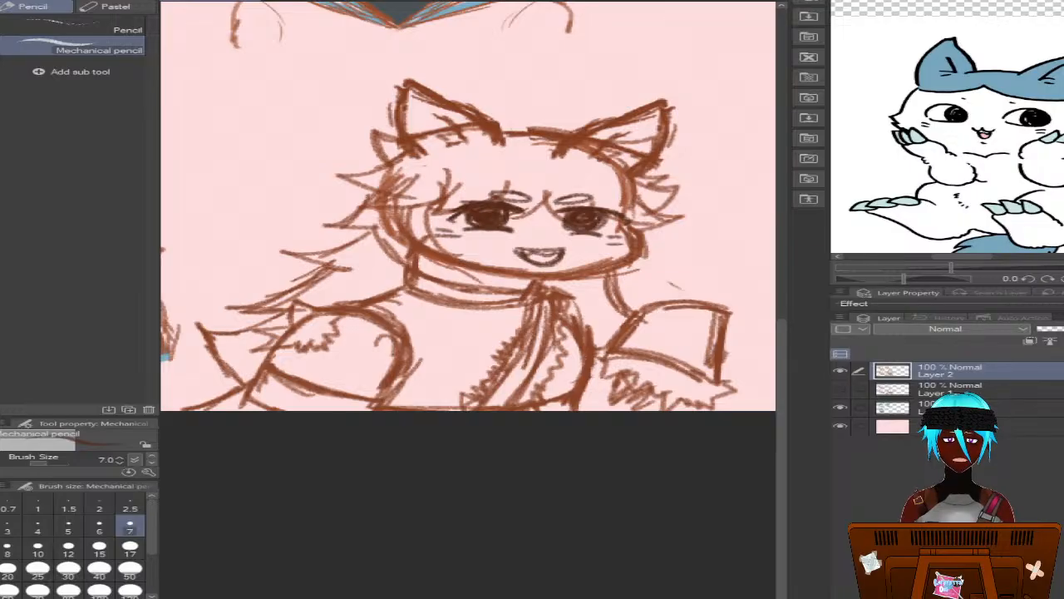
pyautogui.hotkey('ctrl', 'z')
pyautogui.hotkey('ctrl', 'z')
pyautogui.hotkey('ctrl', 'z')
pyautogui.hotkey('ctrl', 'z')
pyautogui.hotkey('ctrl', 'z')
pyautogui.hotkey('ctrl', 'z')
pyautogui.hotkey('ctrl', 'z')
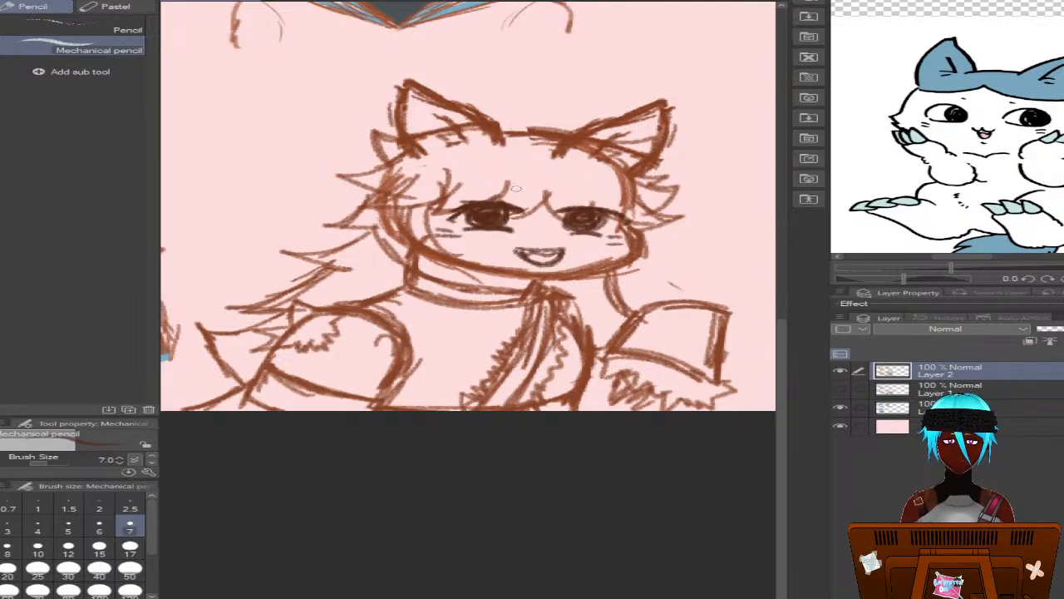
# Draw small oval eyebrows above both eyes and darken the jaw outline from cheek to cheek
pyautogui.moveTo(515, 189)
pyautogui.mouseDown()
pyautogui.moveTo(493, 193)
pyautogui.moveTo(539, 185)
pyautogui.moveTo(503, 185)
pyautogui.moveTo(599, 200)
pyautogui.moveTo(562, 184)
pyautogui.moveTo(569, 196)
pyautogui.mouseUp()
pyautogui.moveTo(404, 243); pyautogui.dragTo(517, 277)
pyautogui.moveTo(456, 267); pyautogui.dragTo(542, 281)
pyautogui.moveTo(413, 242)
pyautogui.mouseDown()
pyautogui.moveTo(578, 276)
pyautogui.moveTo(545, 279)
pyautogui.moveTo(636, 261)
pyautogui.moveTo(631, 229)
pyautogui.mouseUp()
pyautogui.moveTo(631, 231)
pyautogui.mouseDown()
pyautogui.moveTo(628, 266)
pyautogui.moveTo(588, 280)
pyautogui.moveTo(632, 264)
pyautogui.moveTo(604, 271)
pyautogui.mouseUp()
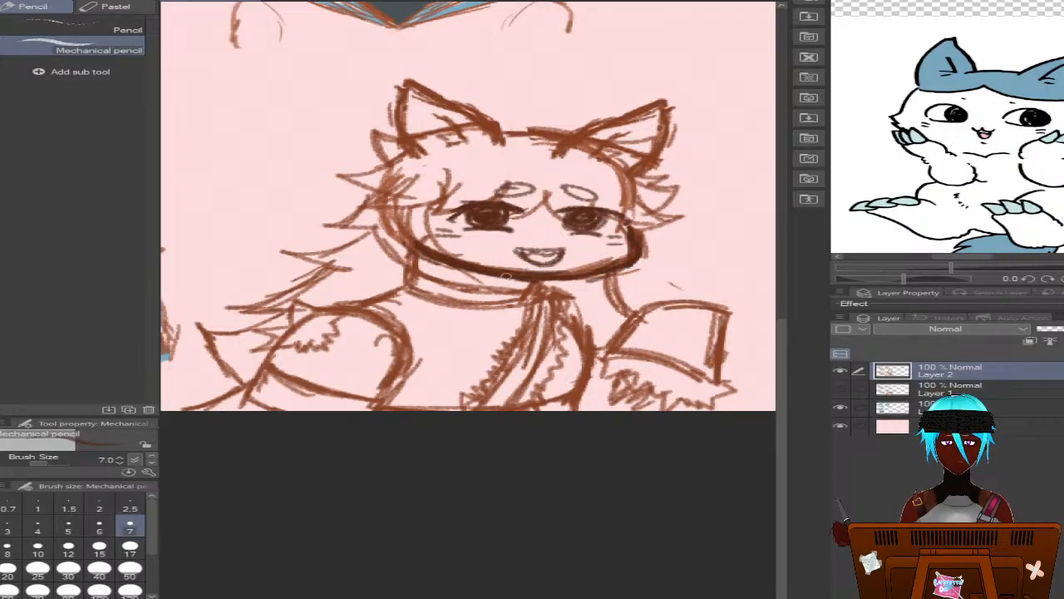
pyautogui.moveTo(468, 274); pyautogui.dragTo(539, 283)
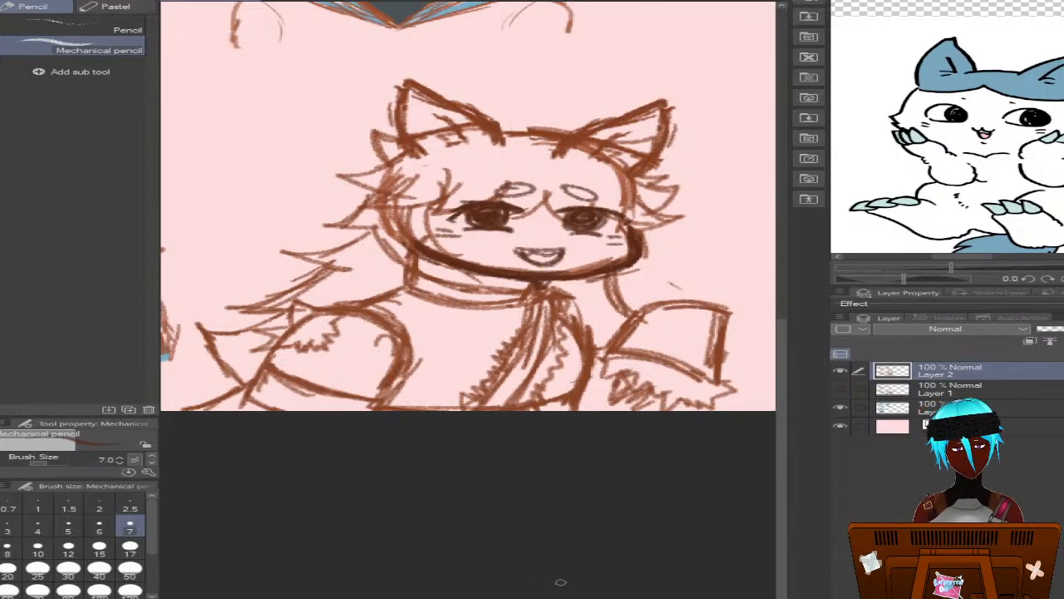
# Show Layer 1 again and darken the outline of the bent hand under the chin, adding small pointed tufts at the wrist
pyautogui.moveTo(388, 402); pyautogui.dragTo(454, 405)
pyautogui.click(841, 389)
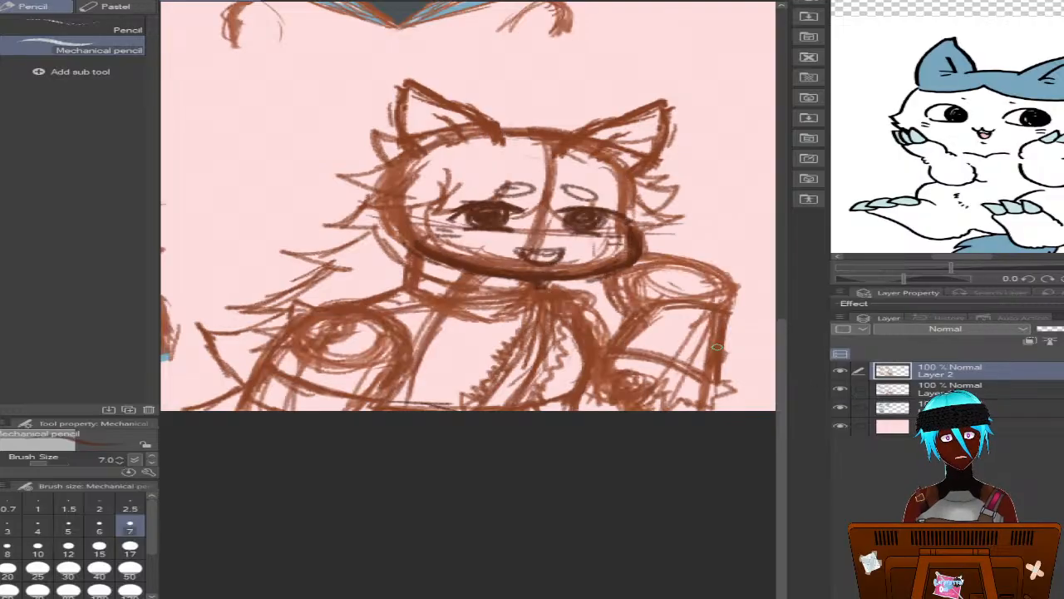
pyautogui.moveTo(719, 310)
pyautogui.mouseDown()
pyautogui.moveTo(729, 274)
pyautogui.moveTo(684, 259)
pyautogui.moveTo(642, 264)
pyautogui.moveTo(664, 256)
pyautogui.moveTo(602, 285)
pyautogui.moveTo(611, 299)
pyautogui.moveTo(645, 283)
pyautogui.moveTo(659, 302)
pyautogui.moveTo(644, 278)
pyautogui.moveTo(610, 290)
pyautogui.moveTo(631, 305)
pyautogui.moveTo(627, 318)
pyautogui.moveTo(613, 284)
pyautogui.moveTo(629, 318)
pyautogui.moveTo(652, 305)
pyautogui.moveTo(633, 311)
pyautogui.moveTo(635, 291)
pyautogui.moveTo(638, 305)
pyautogui.moveTo(627, 299)
pyautogui.moveTo(647, 307)
pyautogui.moveTo(613, 283)
pyautogui.moveTo(644, 290)
pyautogui.mouseUp()
pyautogui.moveTo(737, 281)
pyautogui.mouseDown()
pyautogui.moveTo(730, 314)
pyautogui.moveTo(713, 316)
pyautogui.moveTo(666, 302)
pyautogui.moveTo(716, 306)
pyautogui.moveTo(650, 312)
pyautogui.moveTo(722, 312)
pyautogui.moveTo(631, 311)
pyautogui.mouseUp()
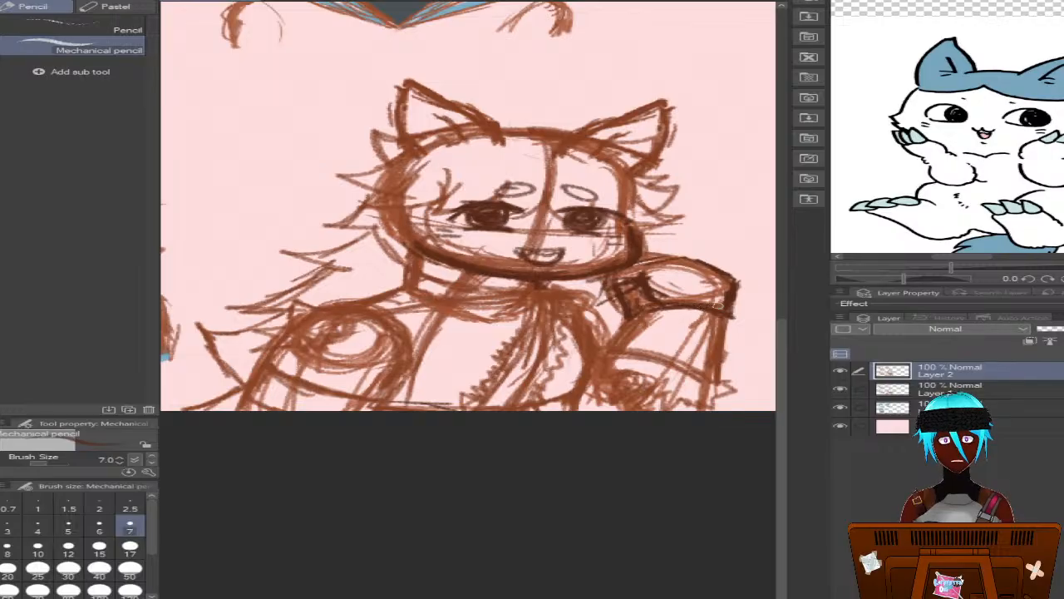
pyautogui.moveTo(727, 303)
pyautogui.mouseDown()
pyautogui.moveTo(747, 296)
pyautogui.moveTo(738, 317)
pyautogui.moveTo(750, 326)
pyautogui.mouseUp()
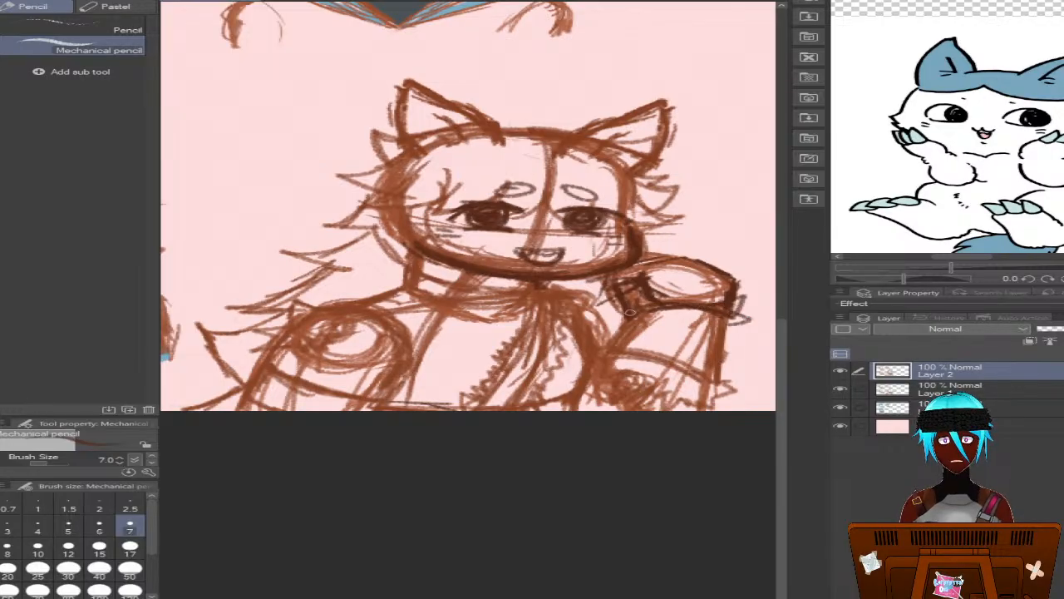
pyautogui.moveTo(654, 303)
pyautogui.mouseDown()
pyautogui.moveTo(629, 297)
pyautogui.moveTo(637, 265)
pyautogui.moveTo(612, 275)
pyautogui.mouseUp()
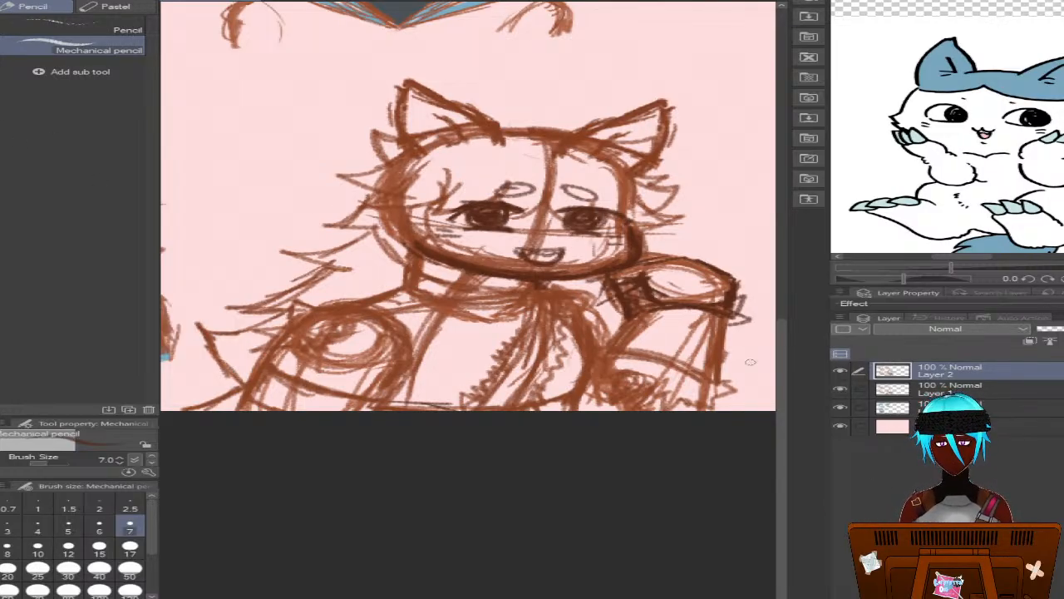
# Draw dark jagged zigzag edges along the strands hanging down the chest and beside the propped arm
pyautogui.moveTo(781, 385); pyautogui.dragTo(492, 312)
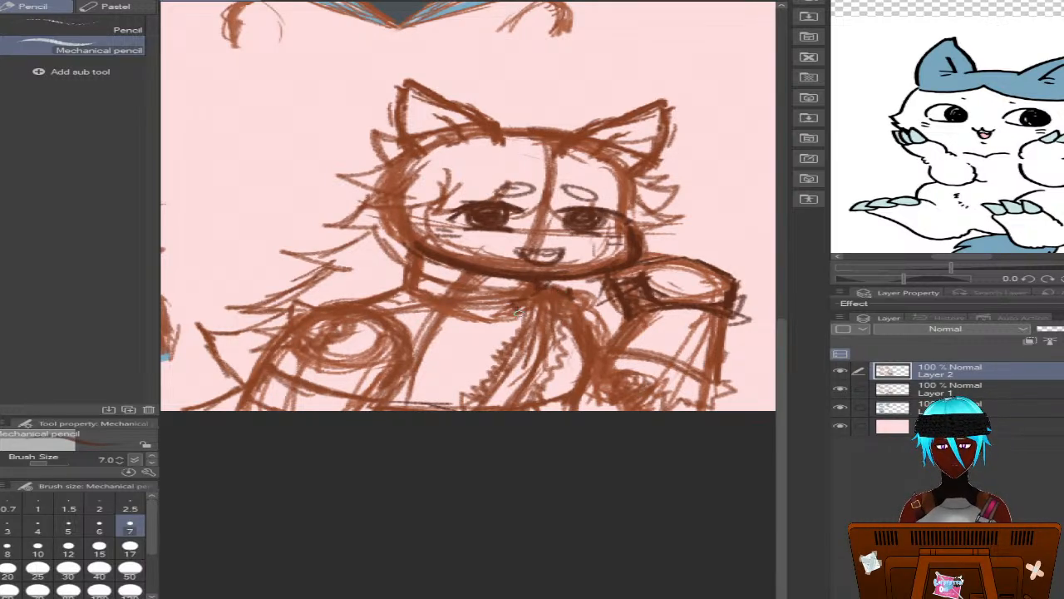
pyautogui.moveTo(517, 313)
pyautogui.mouseDown()
pyautogui.moveTo(474, 379)
pyautogui.moveTo(487, 374)
pyautogui.moveTo(466, 409)
pyautogui.mouseUp()
pyautogui.moveTo(500, 344)
pyautogui.mouseDown()
pyautogui.moveTo(493, 366)
pyautogui.moveTo(510, 341)
pyautogui.moveTo(523, 348)
pyautogui.mouseUp()
pyautogui.moveTo(560, 291)
pyautogui.mouseDown()
pyautogui.moveTo(586, 344)
pyautogui.moveTo(532, 409)
pyautogui.mouseUp()
pyautogui.moveTo(512, 341)
pyautogui.mouseDown()
pyautogui.moveTo(509, 364)
pyautogui.moveTo(526, 363)
pyautogui.mouseUp()
pyautogui.moveTo(518, 304)
pyautogui.mouseDown()
pyautogui.moveTo(537, 309)
pyautogui.moveTo(559, 290)
pyautogui.moveTo(568, 306)
pyautogui.moveTo(613, 318)
pyautogui.moveTo(607, 378)
pyautogui.mouseUp()
pyautogui.moveTo(583, 308); pyautogui.dragTo(603, 365)
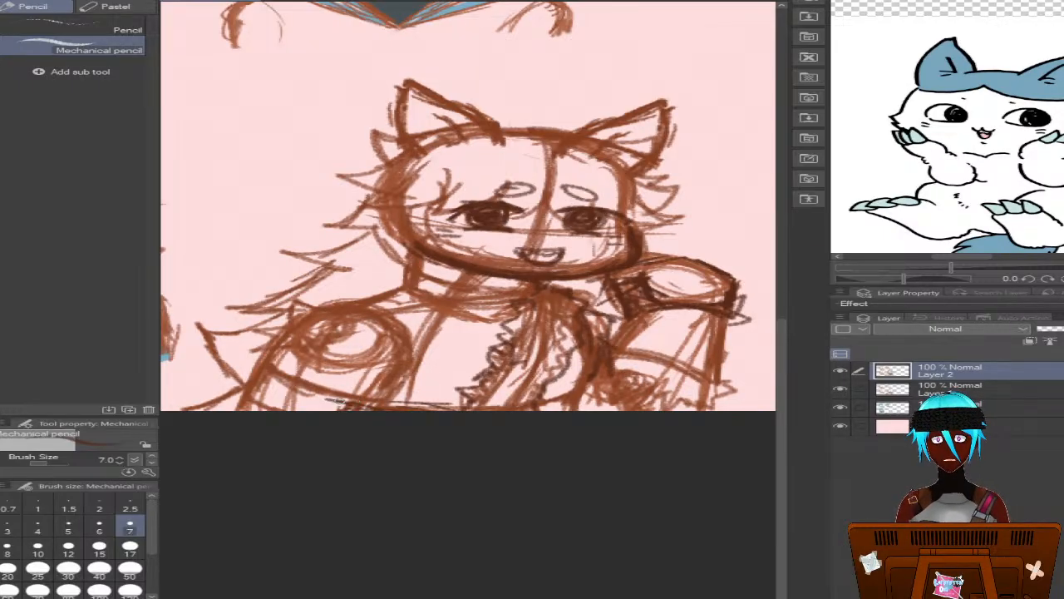
# Darken the left arm and shoulder outline, the lower body edge and the collar, adding a pointed tuft beside the neck
pyautogui.moveTo(331, 401)
pyautogui.mouseDown()
pyautogui.moveTo(300, 405)
pyautogui.moveTo(254, 380)
pyautogui.moveTo(246, 392)
pyautogui.moveTo(196, 406)
pyautogui.mouseUp()
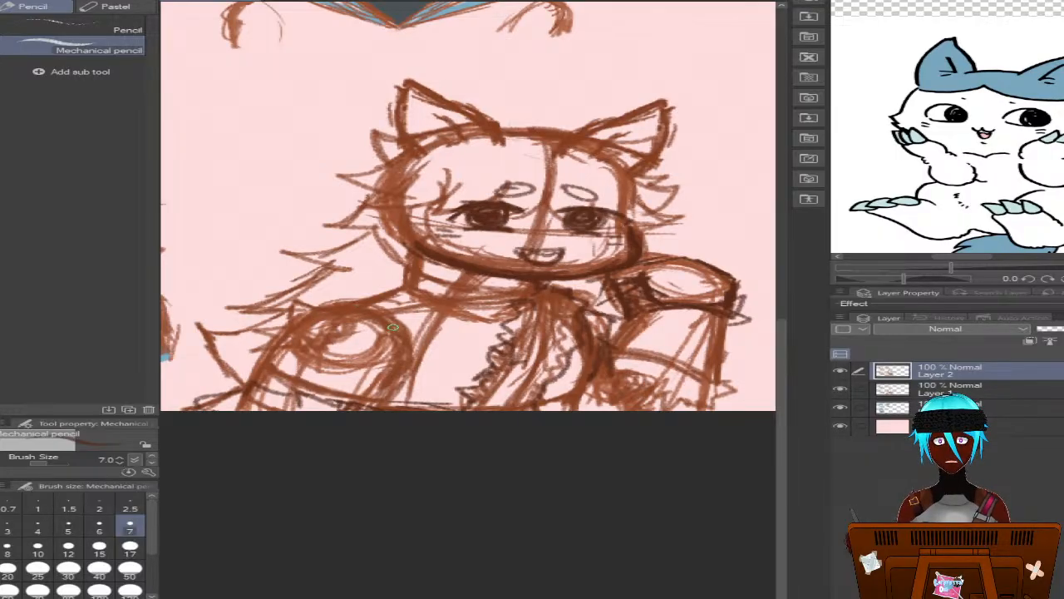
pyautogui.moveTo(392, 328)
pyautogui.mouseDown()
pyautogui.moveTo(389, 394)
pyautogui.moveTo(400, 379)
pyautogui.moveTo(409, 356)
pyautogui.moveTo(380, 323)
pyautogui.moveTo(358, 402)
pyautogui.mouseUp()
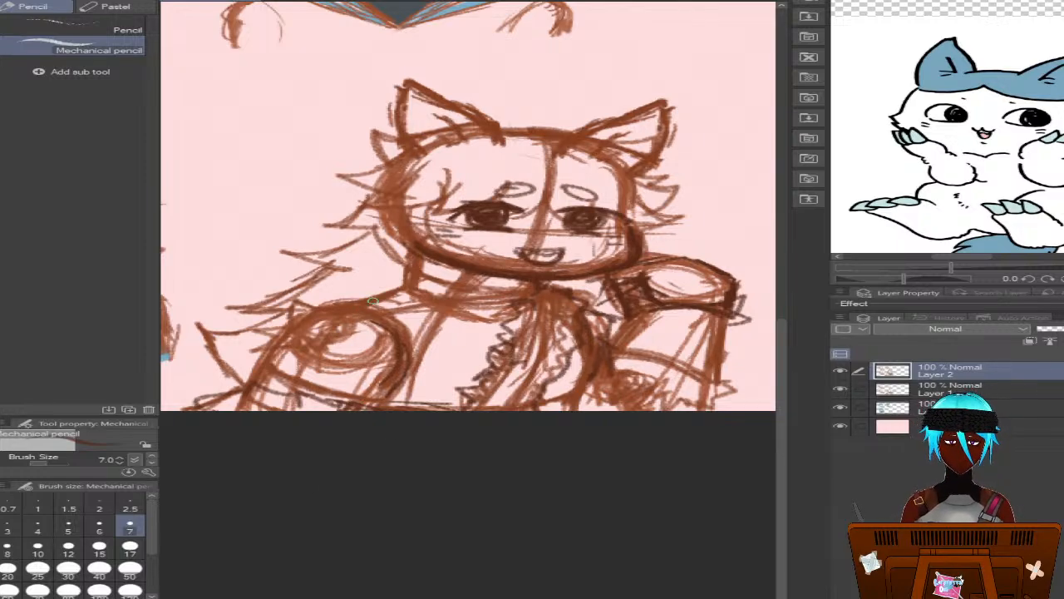
pyautogui.moveTo(372, 301)
pyautogui.mouseDown()
pyautogui.moveTo(413, 310)
pyautogui.moveTo(396, 296)
pyautogui.moveTo(411, 303)
pyautogui.moveTo(383, 332)
pyautogui.moveTo(336, 327)
pyautogui.moveTo(352, 321)
pyautogui.moveTo(305, 352)
pyautogui.moveTo(258, 361)
pyautogui.mouseUp()
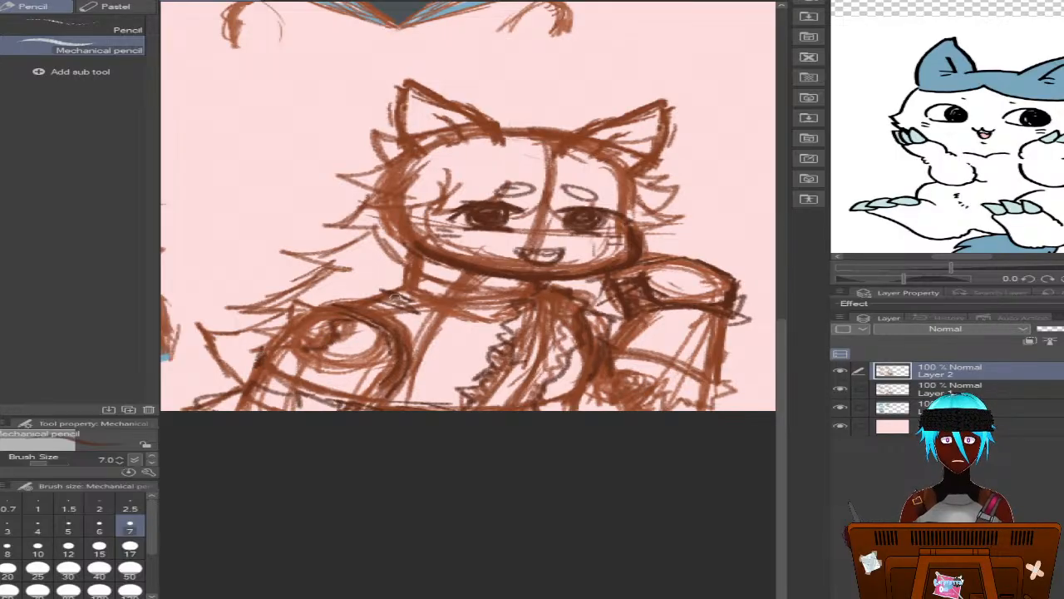
pyautogui.moveTo(395, 296)
pyautogui.mouseDown()
pyautogui.moveTo(403, 276)
pyautogui.moveTo(357, 294)
pyautogui.moveTo(422, 296)
pyautogui.moveTo(481, 326)
pyautogui.moveTo(464, 316)
pyautogui.moveTo(509, 322)
pyautogui.moveTo(491, 327)
pyautogui.moveTo(516, 314)
pyautogui.moveTo(492, 324)
pyautogui.mouseUp()
pyautogui.moveTo(399, 251); pyautogui.dragTo(406, 281)
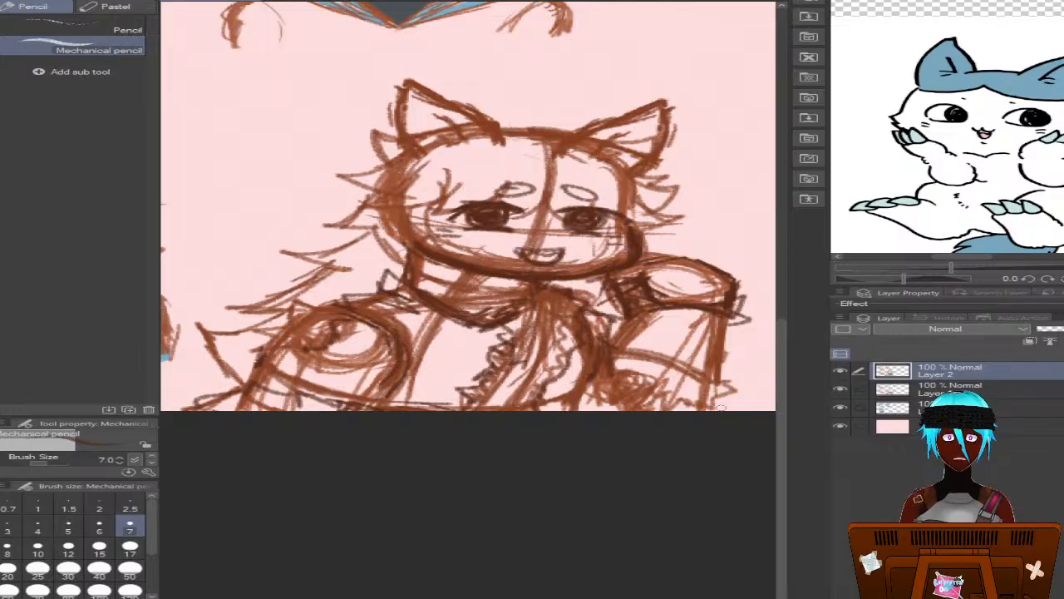
# Select the colour layer below Layer 1, sample the blue from the finished bust's hair, and set the G-pen to size 10
pyautogui.click(926, 405)
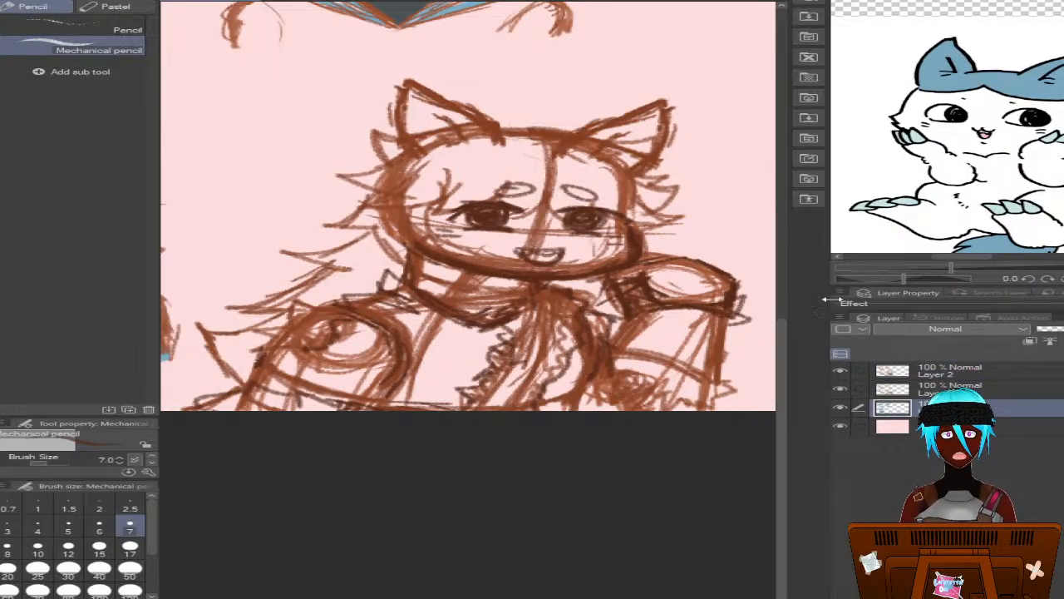
pyautogui.moveTo(785, 372); pyautogui.dragTo(775, 277)
pyautogui.keyDown('alt'); pyautogui.click(439, 72); pyautogui.keyUp('alt')
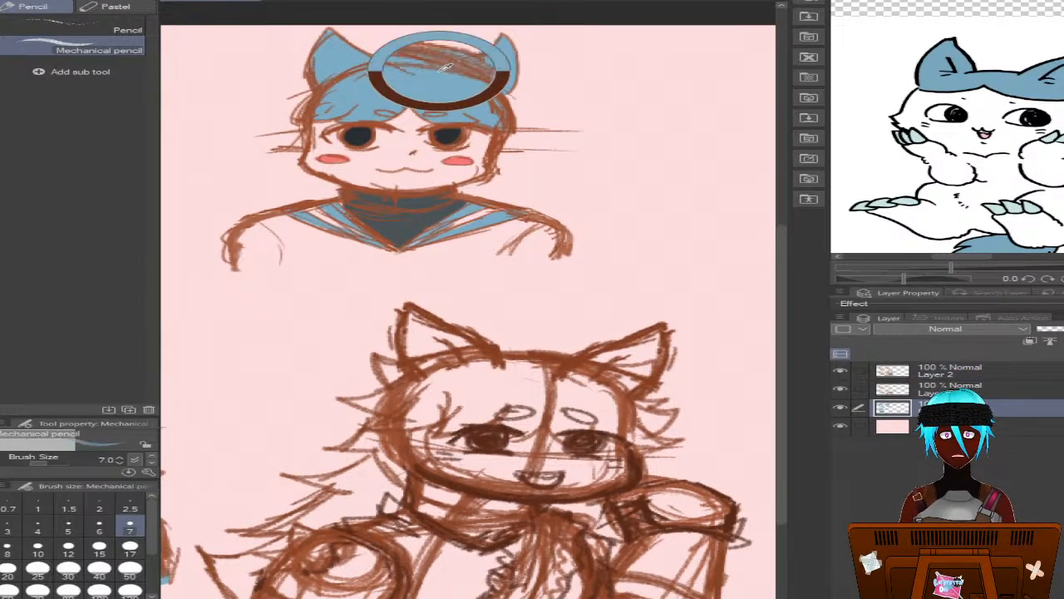
pyautogui.moveTo(785, 336); pyautogui.dragTo(783, 380)
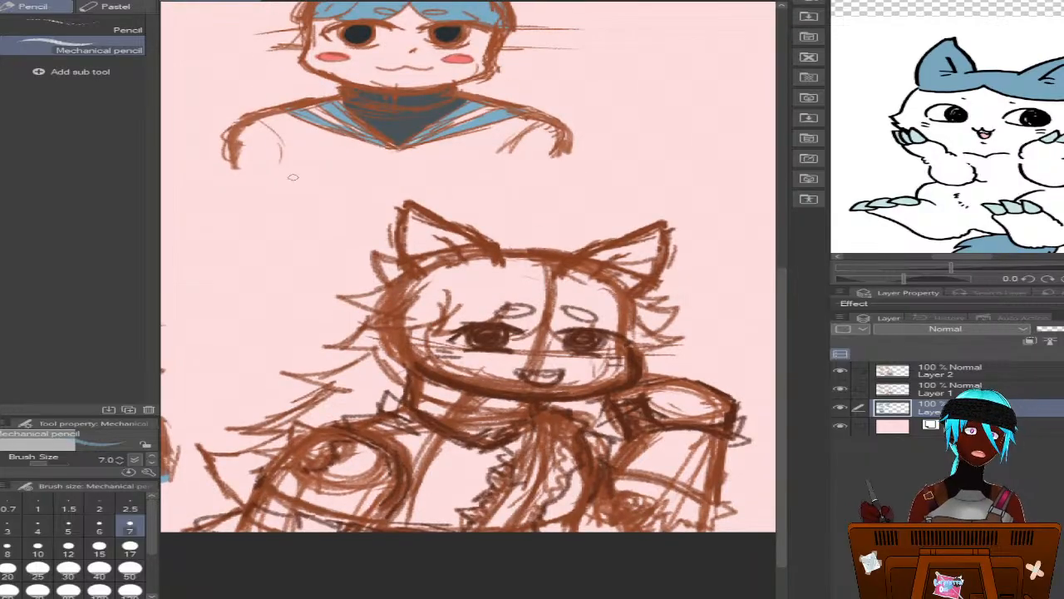
pyautogui.click(1, 123)
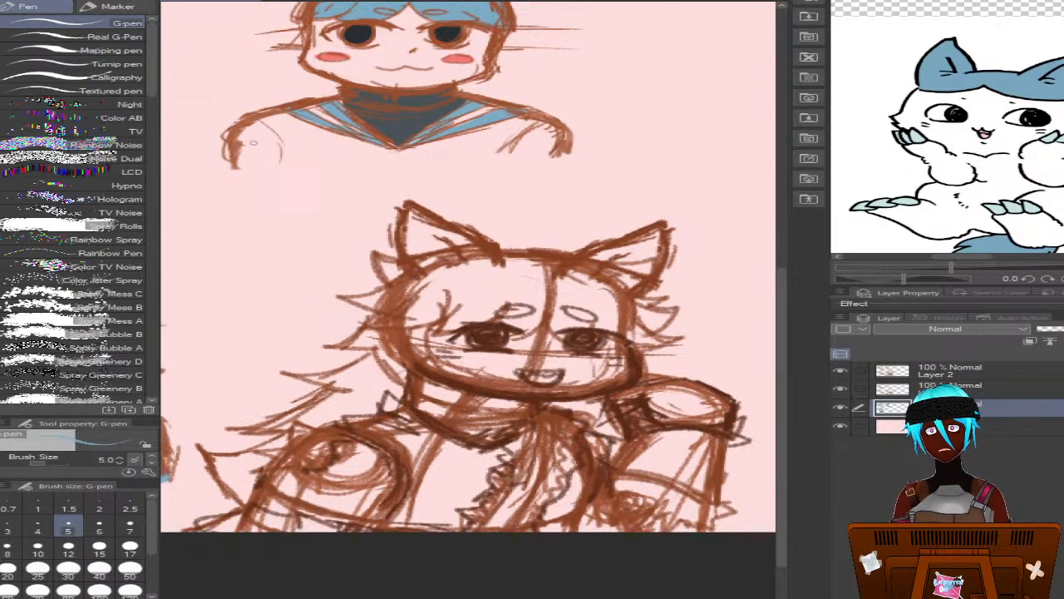
pyautogui.moveTo(509, 286); pyautogui.dragTo(480, 307)
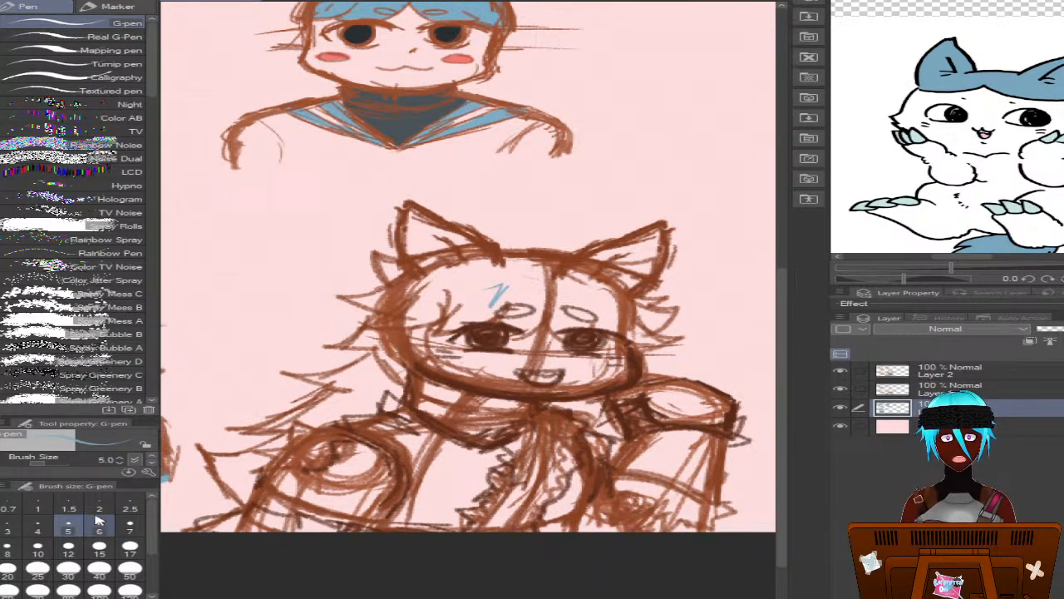
pyautogui.click(37, 547)
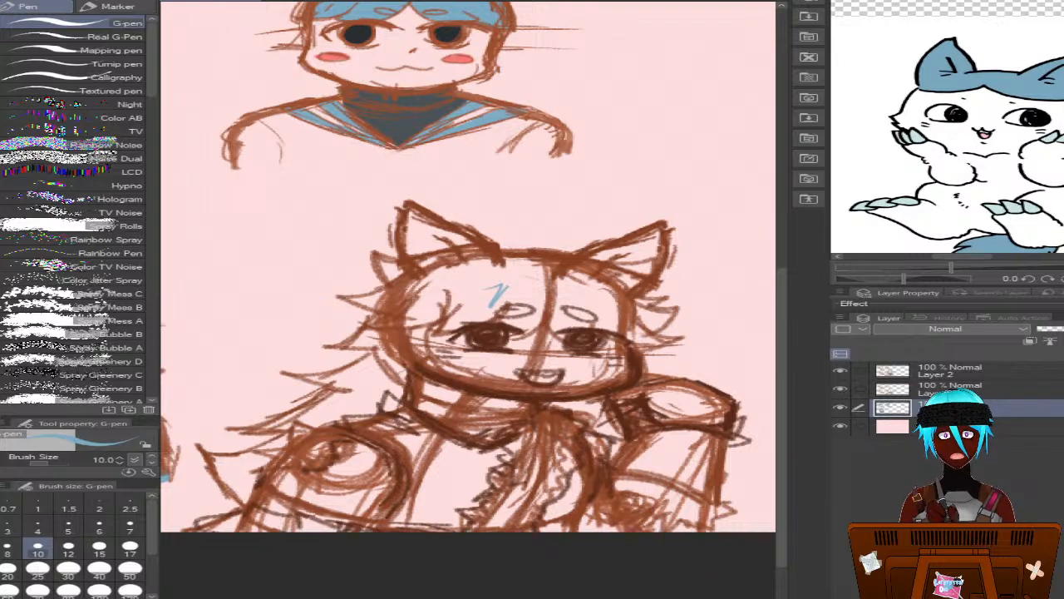
# Fill both halves of the fourth bust's fringe and the insides of both ears with blue, referring to other layers
pyautogui.press('g')
pyautogui.click(498, 286)
pyautogui.click(578, 291)
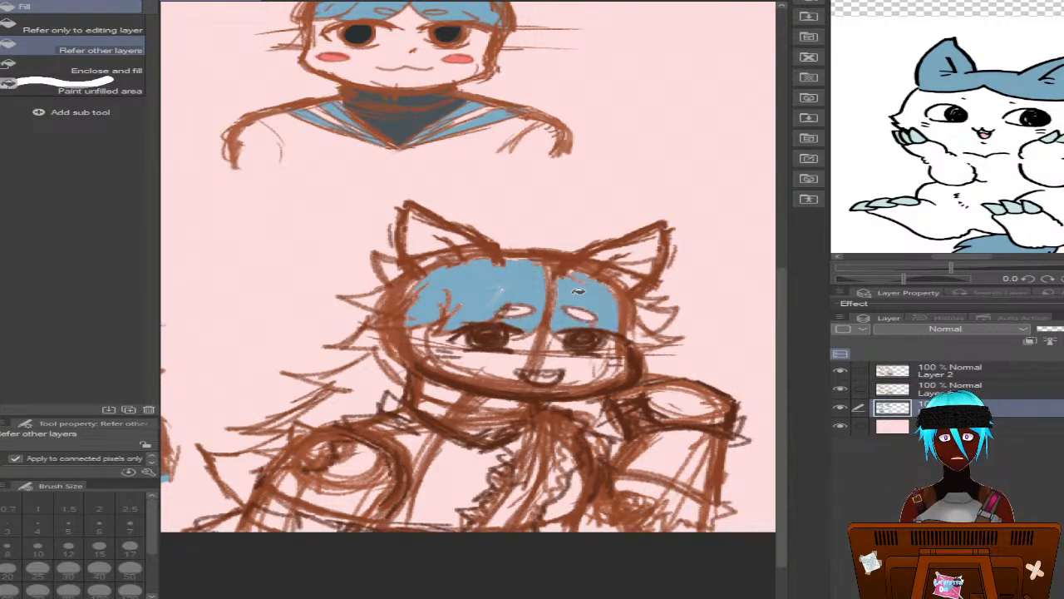
pyautogui.click(431, 233)
pyautogui.click(634, 251)
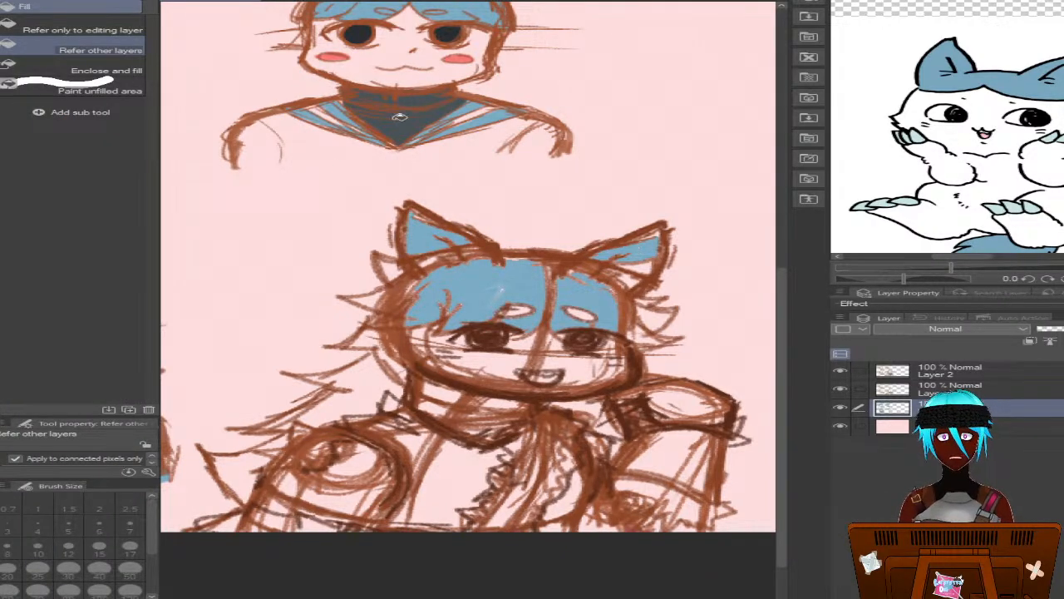
# Paint the outer hair tufts, ear gaps and eyebrows of the fourth bust blue with the G-pen
pyautogui.press('p')
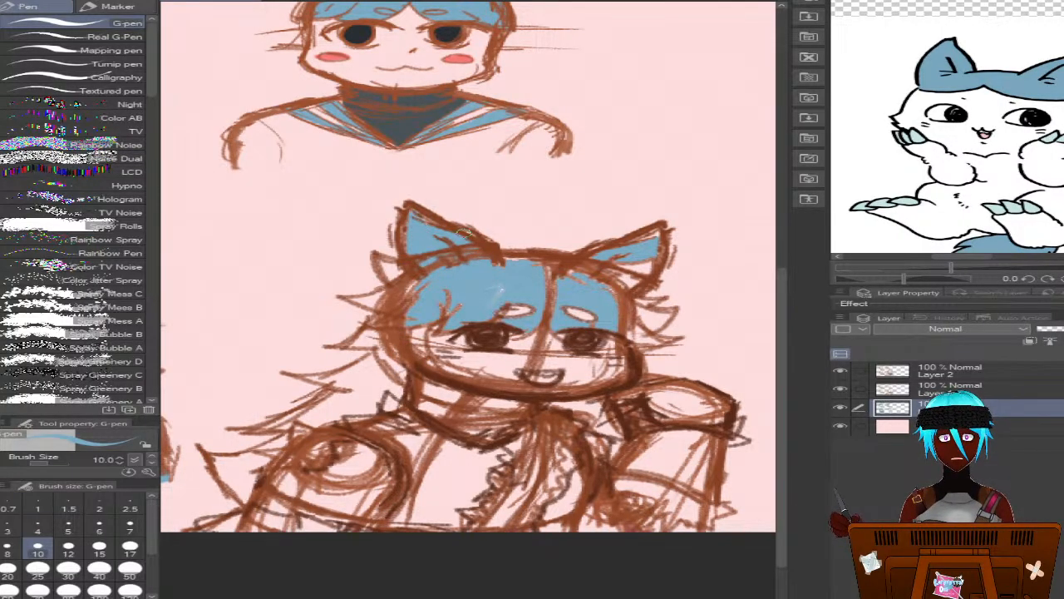
pyautogui.moveTo(507, 258)
pyautogui.mouseDown()
pyautogui.moveTo(543, 265)
pyautogui.moveTo(502, 306)
pyautogui.mouseUp()
pyautogui.moveTo(399, 268)
pyautogui.mouseDown()
pyautogui.moveTo(377, 259)
pyautogui.moveTo(388, 274)
pyautogui.moveTo(396, 264)
pyautogui.moveTo(401, 275)
pyautogui.moveTo(424, 275)
pyautogui.moveTo(358, 301)
pyautogui.moveTo(384, 308)
pyautogui.moveTo(376, 301)
pyautogui.mouseUp()
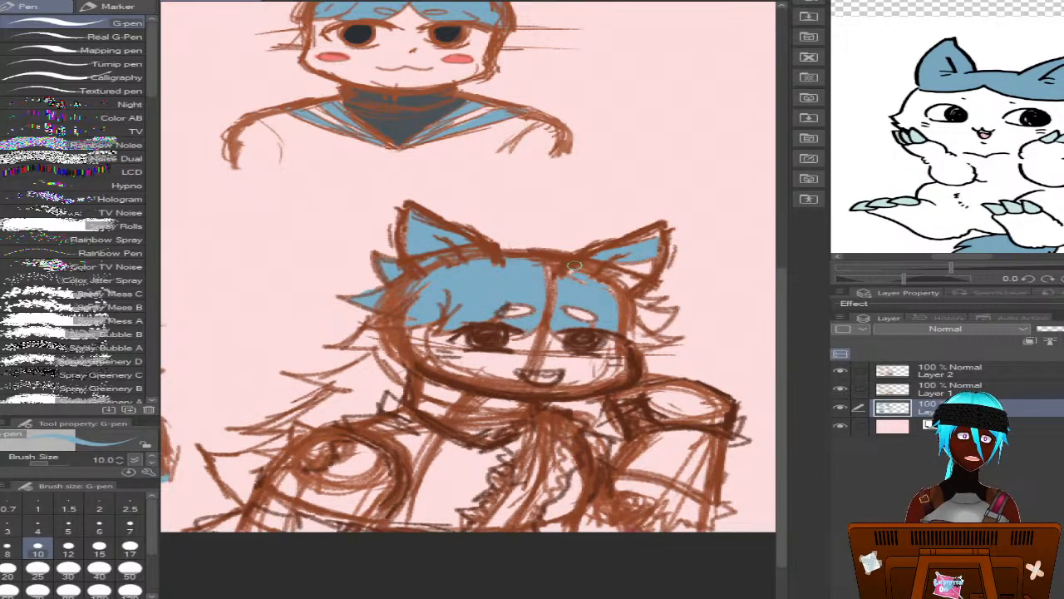
pyautogui.moveTo(575, 265); pyautogui.dragTo(541, 269)
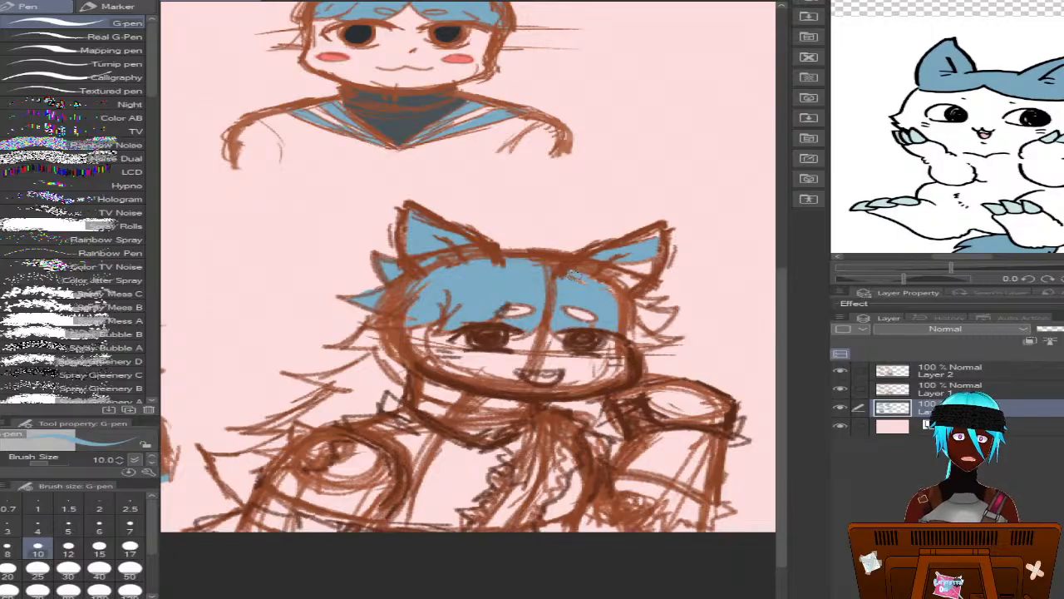
pyautogui.moveTo(598, 249); pyautogui.dragTo(576, 257)
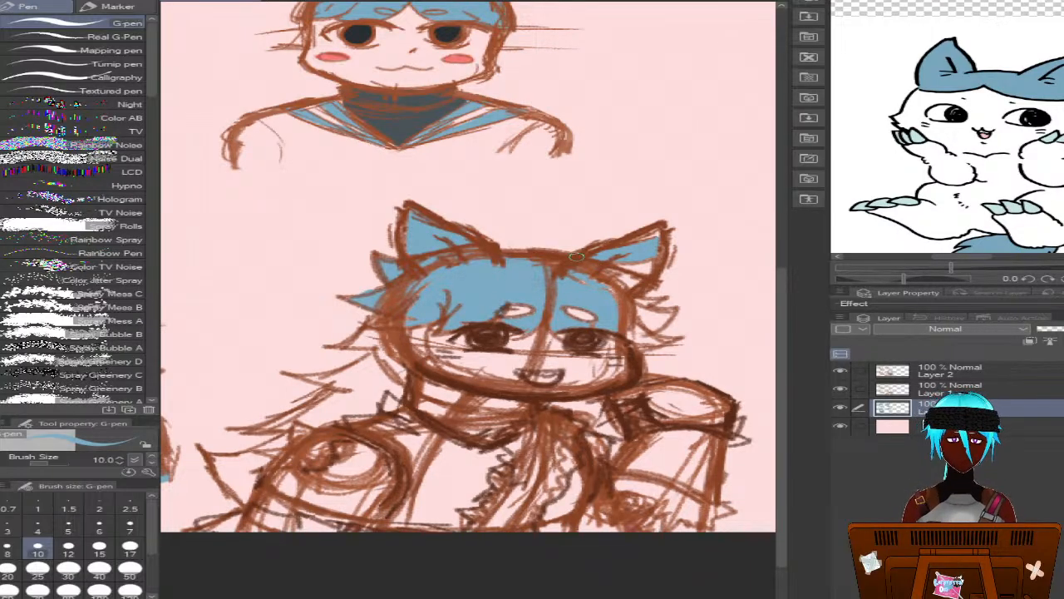
pyautogui.moveTo(640, 235)
pyautogui.mouseDown()
pyautogui.moveTo(654, 257)
pyautogui.moveTo(606, 276)
pyautogui.moveTo(554, 266)
pyautogui.moveTo(614, 290)
pyautogui.moveTo(596, 281)
pyautogui.moveTo(605, 294)
pyautogui.moveTo(565, 290)
pyautogui.moveTo(576, 292)
pyautogui.moveTo(492, 311)
pyautogui.moveTo(537, 304)
pyautogui.moveTo(529, 308)
pyautogui.moveTo(596, 328)
pyautogui.moveTo(606, 318)
pyautogui.moveTo(579, 331)
pyautogui.mouseUp()
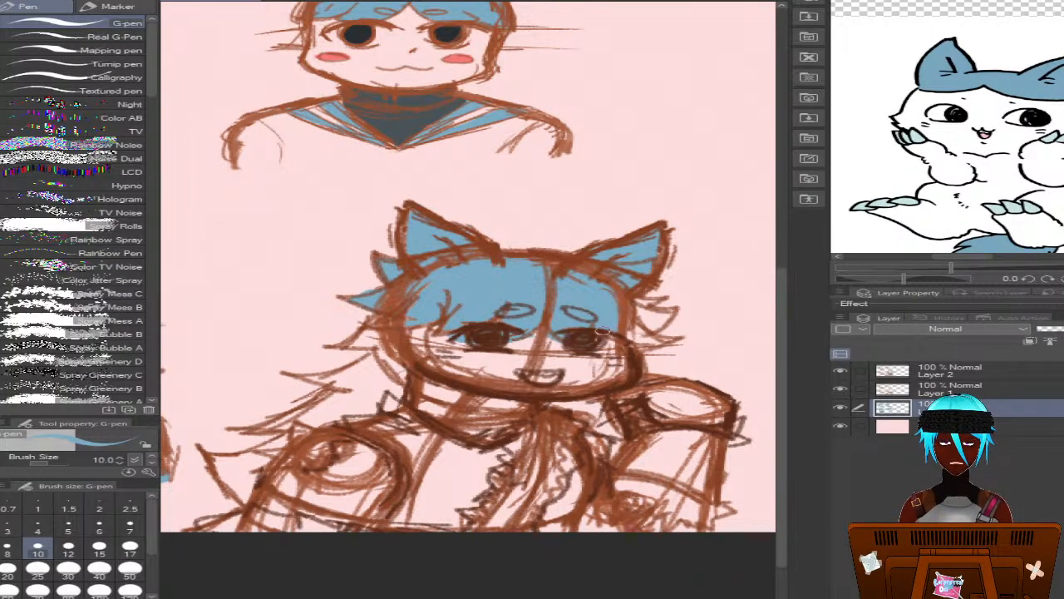
pyautogui.moveTo(636, 339)
pyautogui.mouseDown()
pyautogui.moveTo(656, 346)
pyautogui.moveTo(628, 336)
pyautogui.moveTo(635, 318)
pyautogui.moveTo(659, 318)
pyautogui.moveTo(650, 330)
pyautogui.mouseUp()
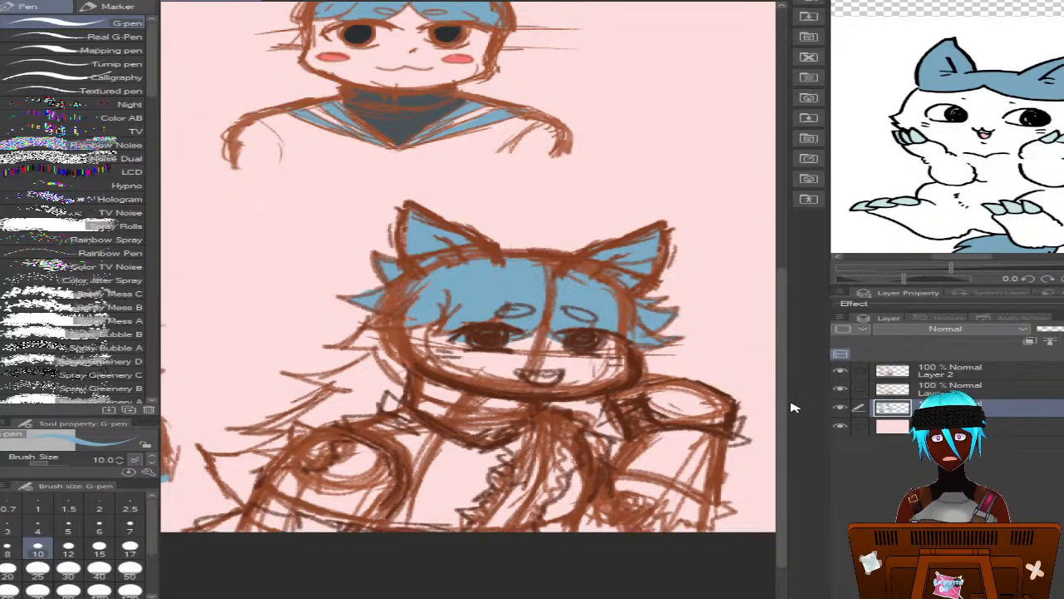
# Paint the hair beside the cheek, under the chin and down the long spiky strands behind the shoulder blue
pyautogui.moveTo(786, 406); pyautogui.dragTo(786, 430)
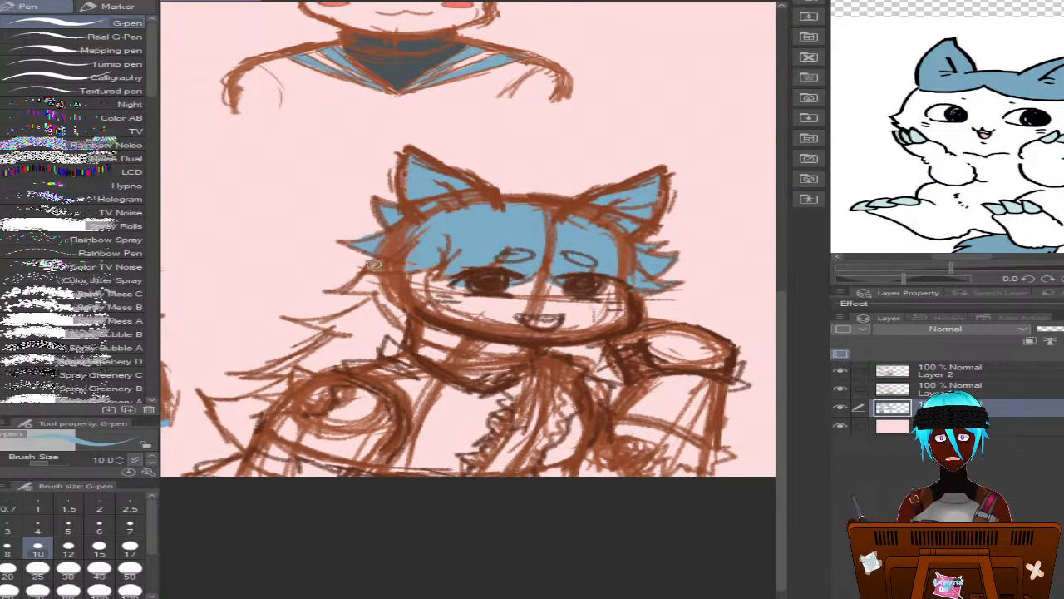
pyautogui.moveTo(374, 264)
pyautogui.mouseDown()
pyautogui.moveTo(341, 292)
pyautogui.moveTo(384, 277)
pyautogui.mouseUp()
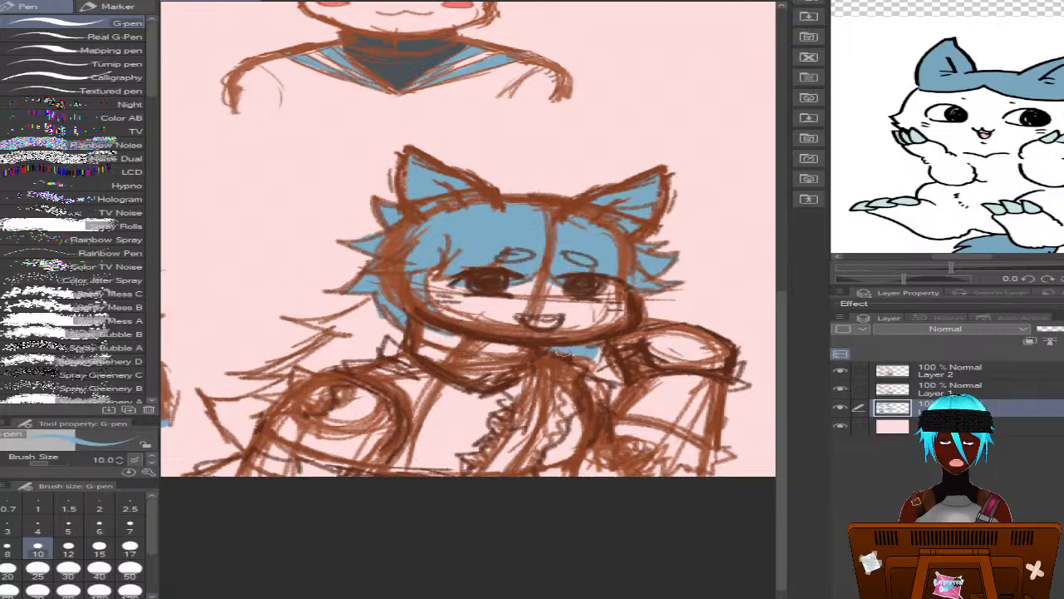
pyautogui.moveTo(584, 353)
pyautogui.mouseDown()
pyautogui.moveTo(616, 380)
pyautogui.moveTo(611, 364)
pyautogui.mouseUp()
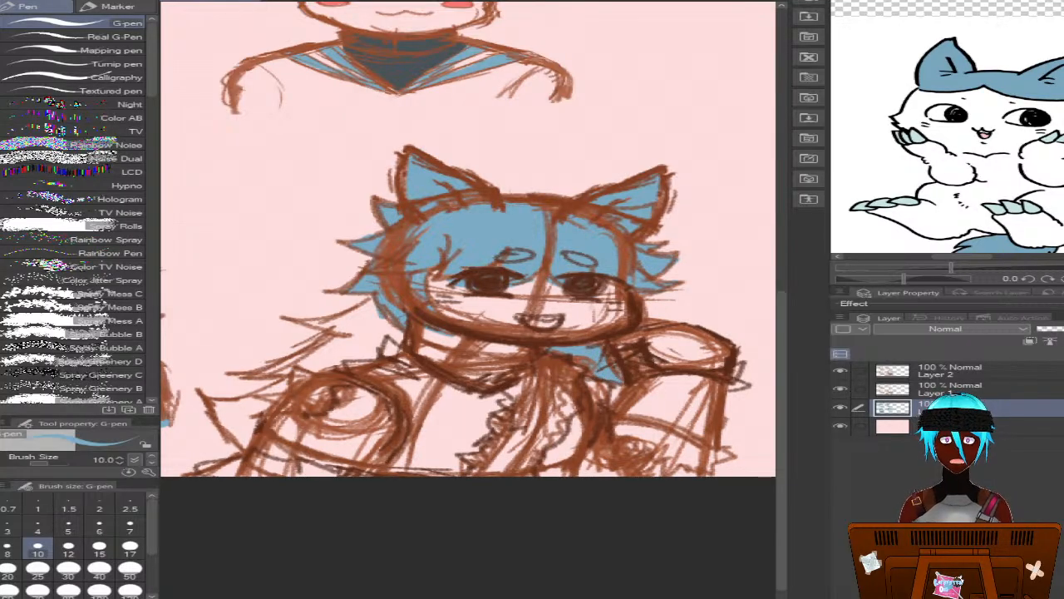
pyautogui.hscroll(-3, 468, 239)
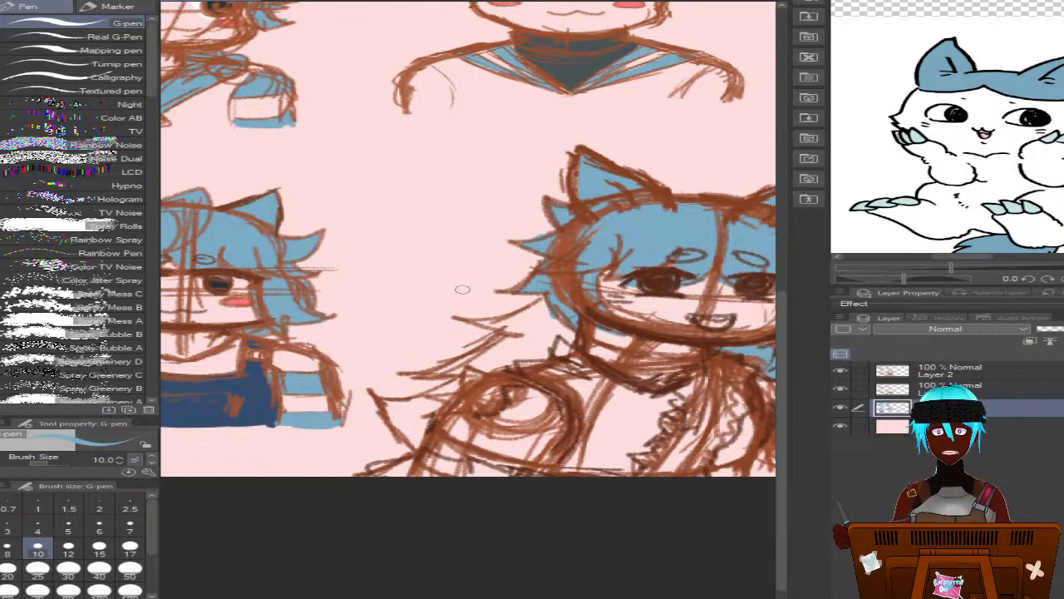
pyautogui.moveTo(526, 321)
pyautogui.mouseDown()
pyautogui.moveTo(474, 322)
pyautogui.moveTo(528, 323)
pyautogui.moveTo(533, 336)
pyautogui.moveTo(534, 320)
pyautogui.moveTo(543, 321)
pyautogui.moveTo(547, 336)
pyautogui.moveTo(580, 320)
pyautogui.moveTo(561, 339)
pyautogui.moveTo(580, 318)
pyautogui.moveTo(537, 334)
pyautogui.moveTo(539, 360)
pyautogui.moveTo(475, 369)
pyautogui.moveTo(477, 355)
pyautogui.moveTo(494, 351)
pyautogui.moveTo(429, 373)
pyautogui.moveTo(522, 348)
pyautogui.mouseUp()
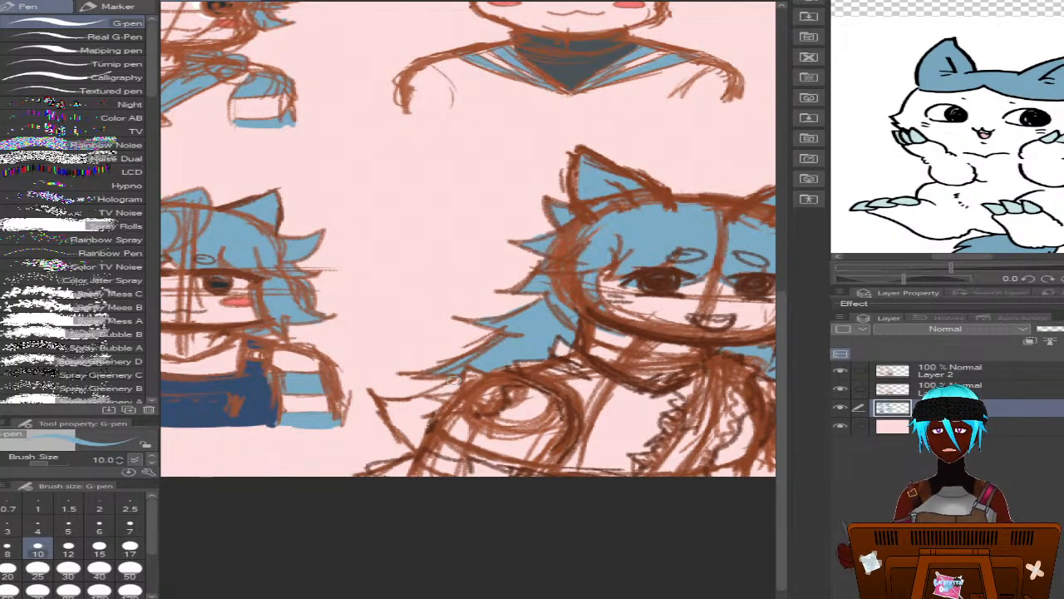
pyautogui.moveTo(455, 382)
pyautogui.mouseDown()
pyautogui.moveTo(386, 406)
pyautogui.moveTo(403, 441)
pyautogui.moveTo(424, 448)
pyautogui.moveTo(420, 414)
pyautogui.moveTo(433, 409)
pyautogui.moveTo(397, 410)
pyautogui.moveTo(411, 423)
pyautogui.mouseUp()
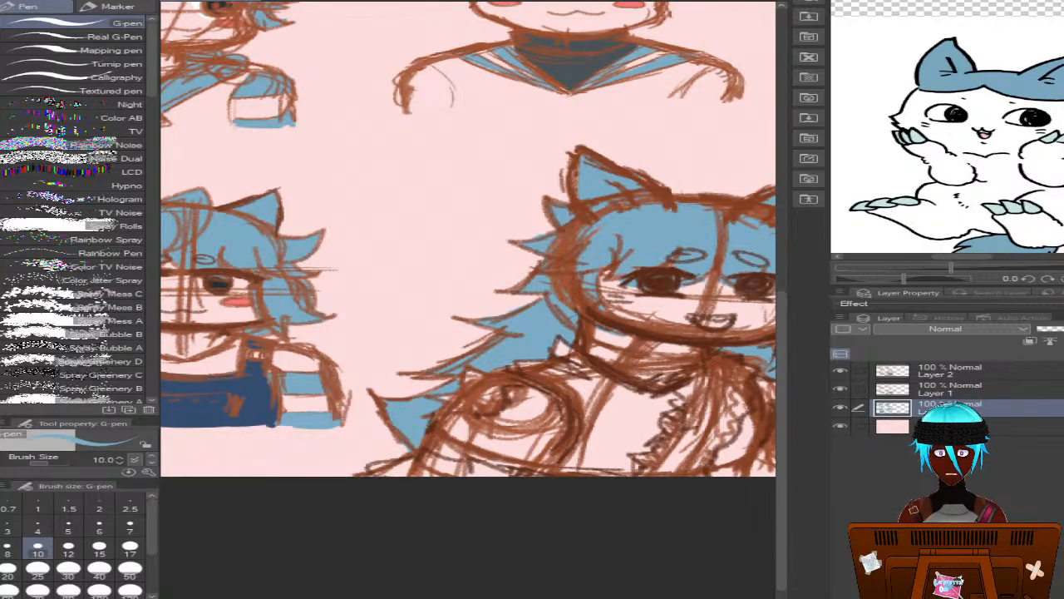
# Sample the blue from the reference cat's head and refill the fourth bust's hair with it, referring to other layers
pyautogui.hscroll(5, 468, 239)
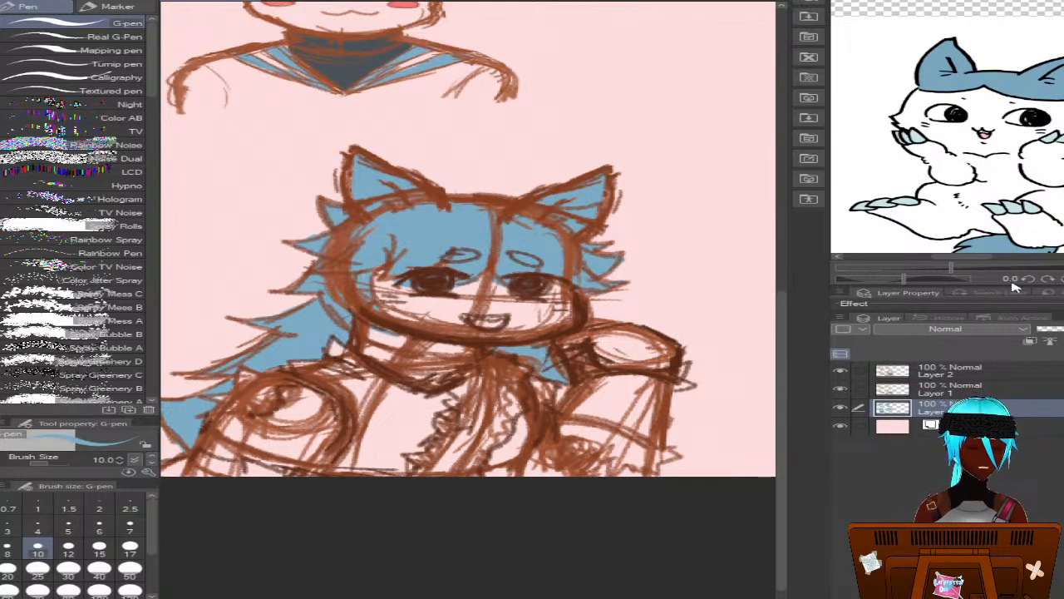
pyautogui.click(1006, 76)
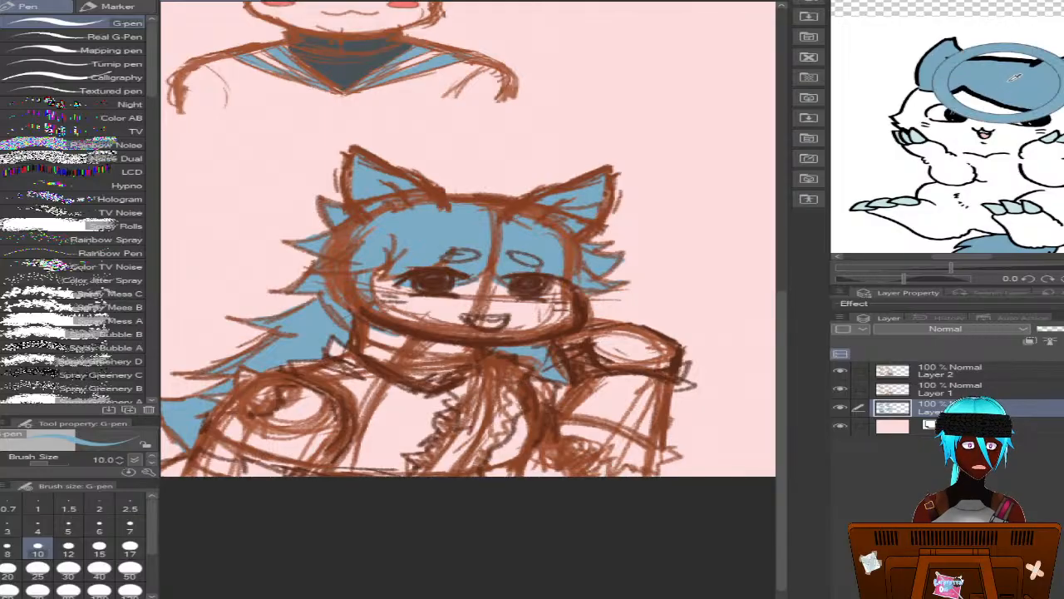
pyautogui.click(1, 205)
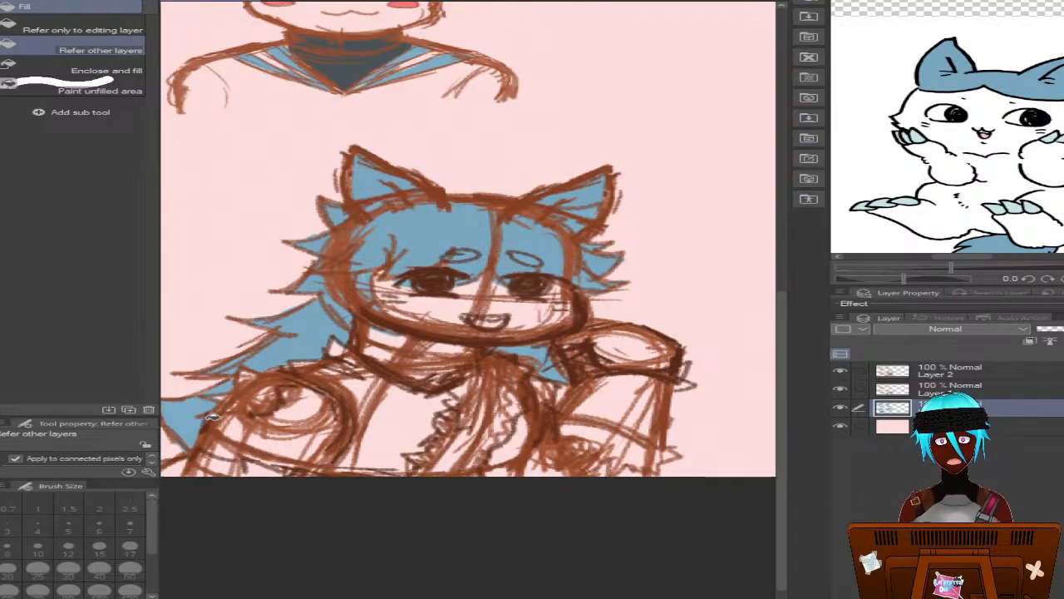
pyautogui.hscroll(-3, 469, 239)
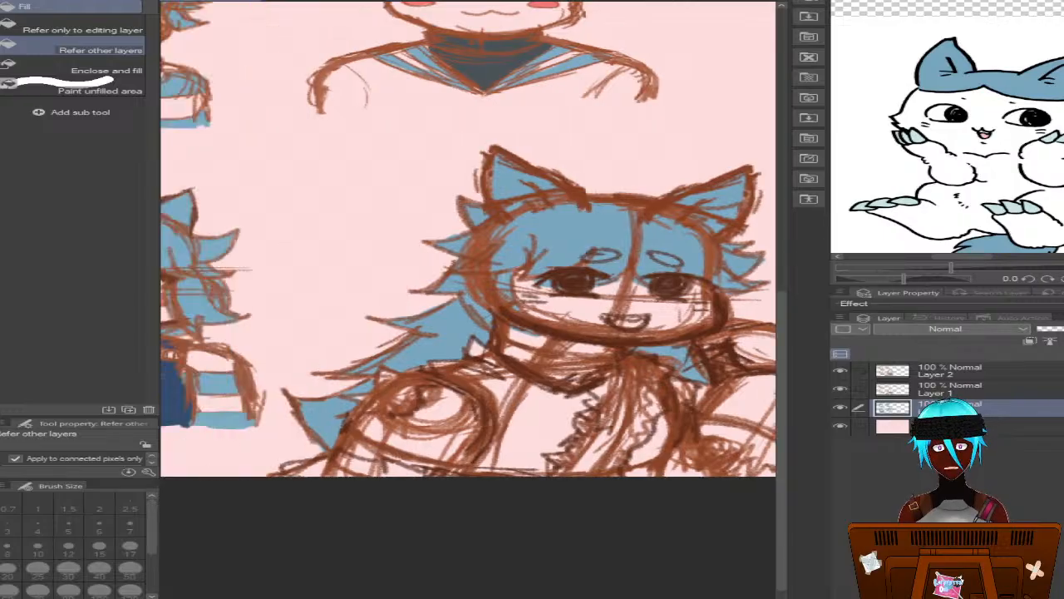
pyautogui.hscroll(4, 469, 240)
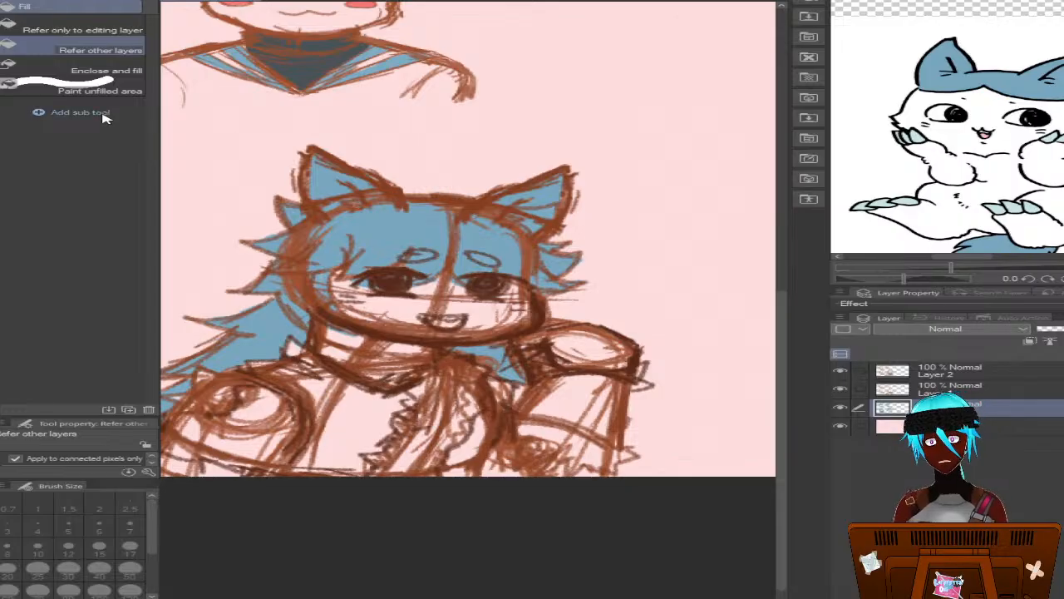
# Paint the propped arm's frilled cuff and hand white, and sample the pale teal of the reference cat's claws for the hand's claws
pyautogui.press('p')
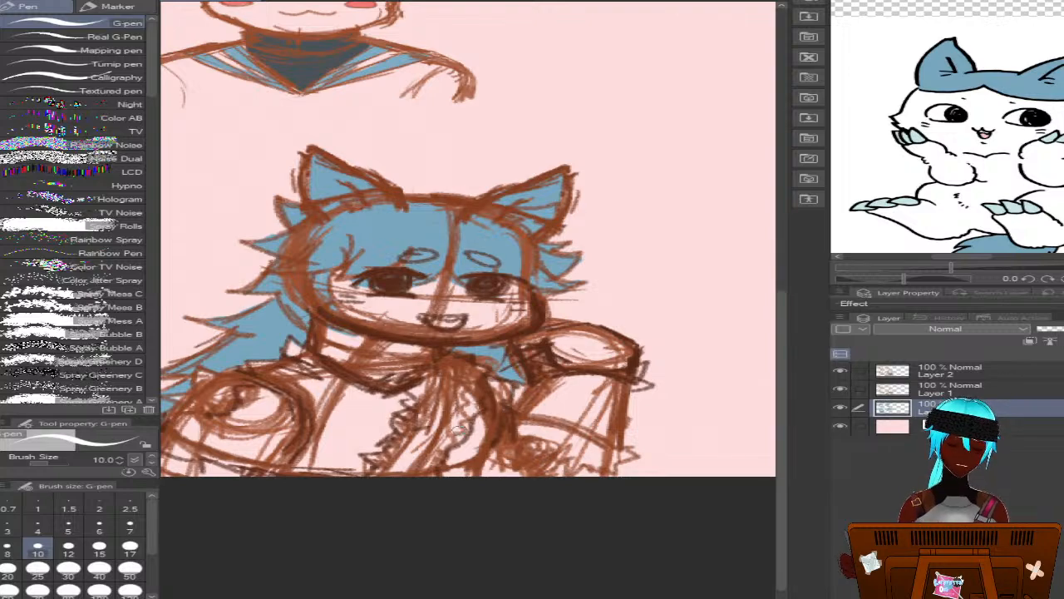
pyautogui.moveTo(527, 429)
pyautogui.mouseDown()
pyautogui.moveTo(520, 463)
pyautogui.moveTo(548, 469)
pyautogui.moveTo(567, 449)
pyautogui.moveTo(562, 436)
pyautogui.moveTo(589, 438)
pyautogui.moveTo(580, 447)
pyautogui.moveTo(607, 451)
pyautogui.moveTo(575, 437)
pyautogui.moveTo(611, 456)
pyautogui.moveTo(612, 469)
pyautogui.moveTo(567, 472)
pyautogui.mouseUp()
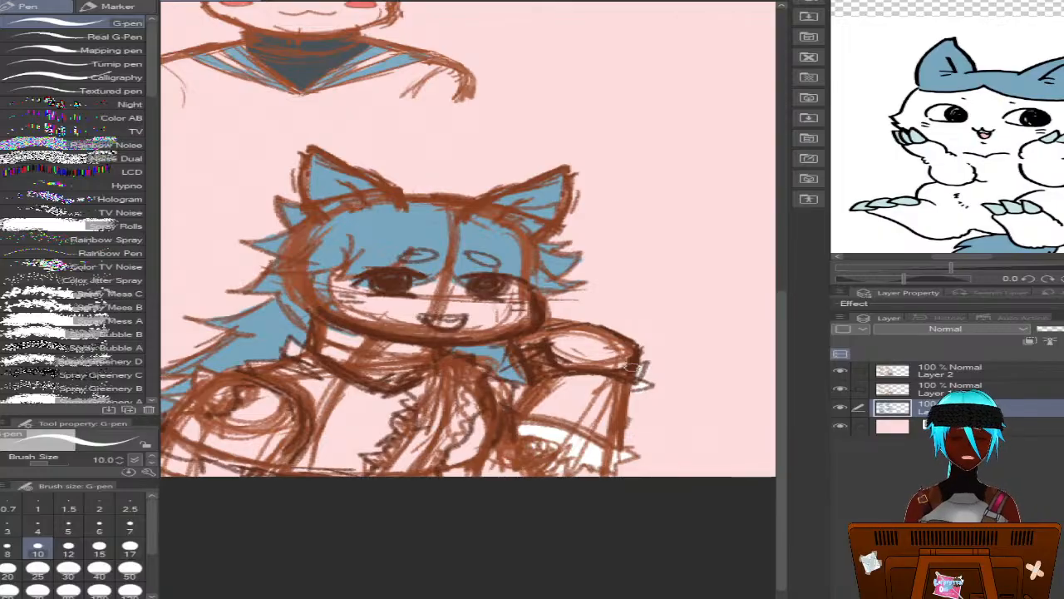
pyautogui.moveTo(619, 360)
pyautogui.mouseDown()
pyautogui.moveTo(564, 357)
pyautogui.moveTo(577, 329)
pyautogui.moveTo(532, 340)
pyautogui.moveTo(565, 363)
pyautogui.mouseUp()
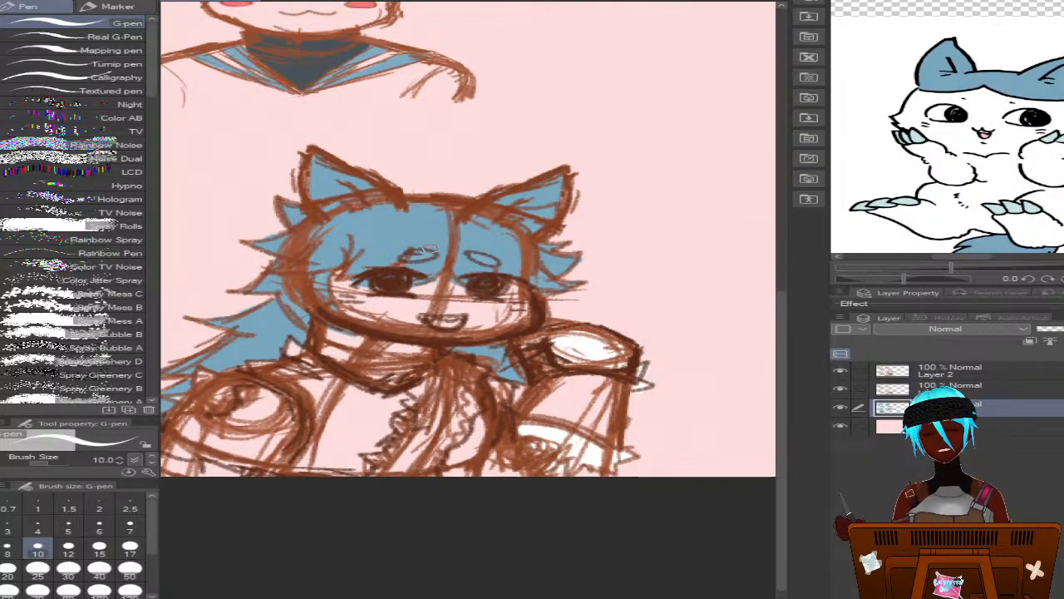
pyautogui.click(906, 199)
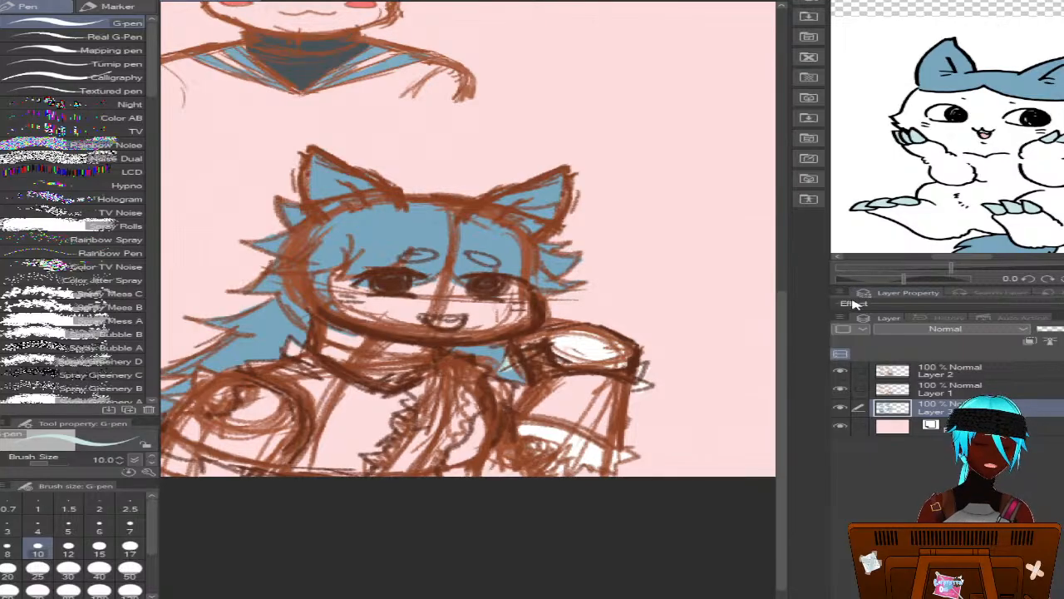
# Resample the cuff's white and paint the ruffled chest front and the other arm's frilly cuff with it
pyautogui.moveTo(782, 377); pyautogui.dragTo(783, 409)
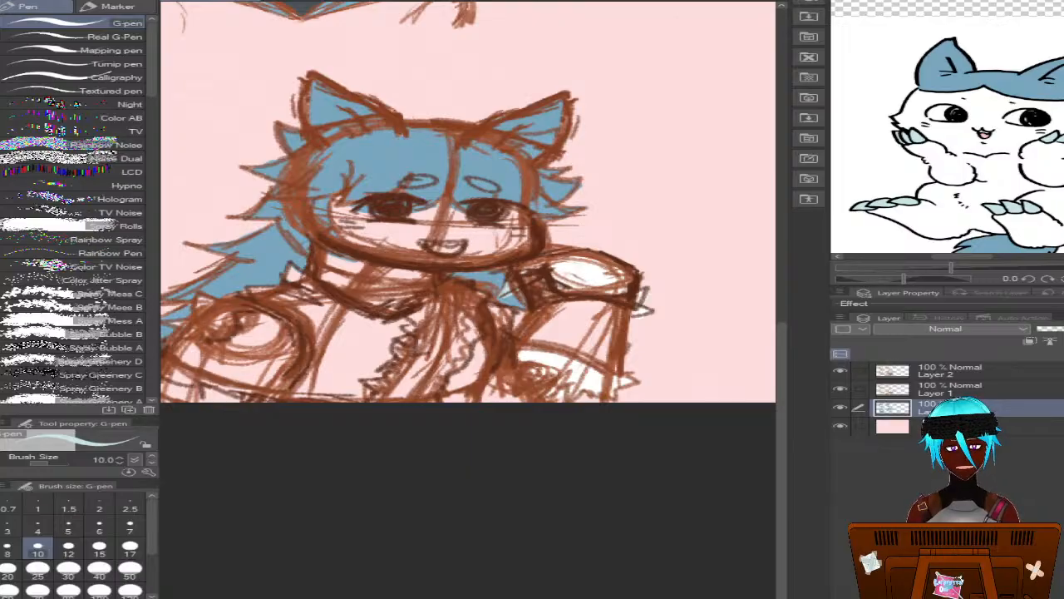
pyautogui.moveTo(515, 597)
pyautogui.mouseDown()
pyautogui.moveTo(433, 598)
pyautogui.moveTo(489, 597)
pyautogui.mouseUp()
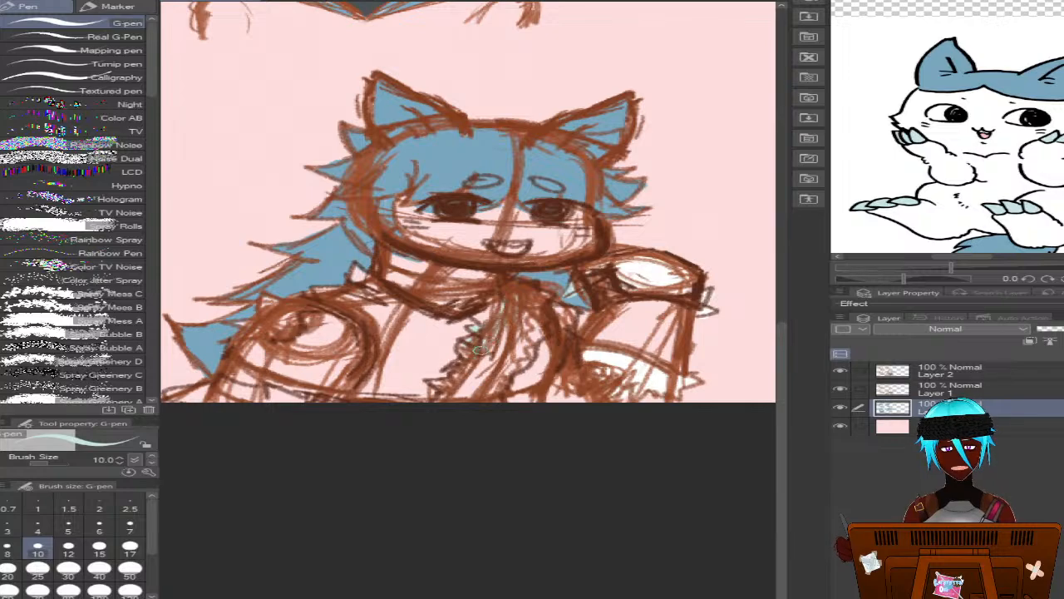
pyautogui.keyDown('alt'); pyautogui.click(613, 359); pyautogui.keyUp('alt')
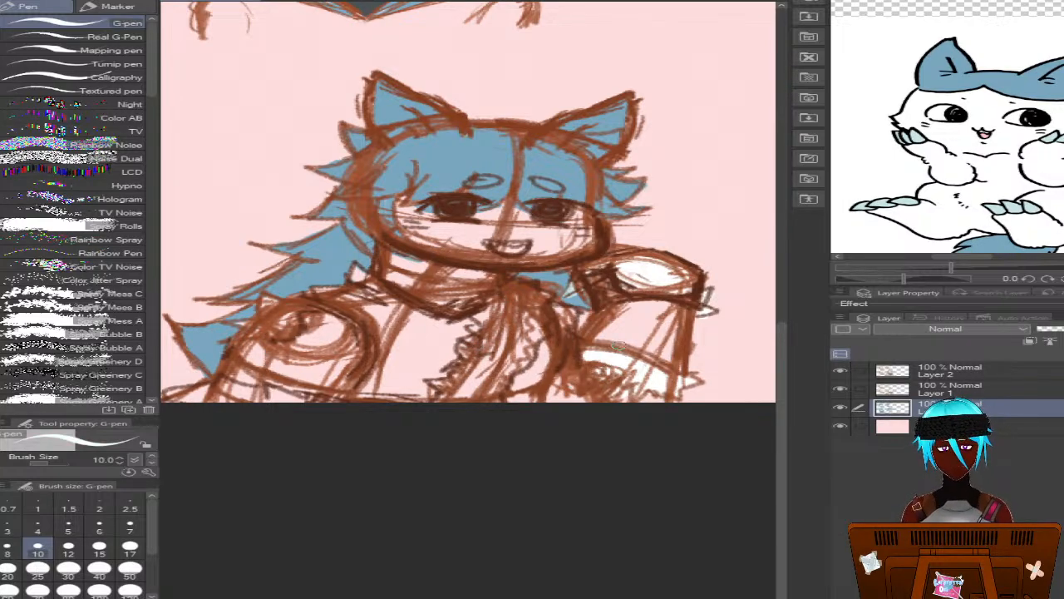
pyautogui.moveTo(472, 368)
pyautogui.mouseDown()
pyautogui.moveTo(435, 385)
pyautogui.moveTo(448, 385)
pyautogui.moveTo(443, 402)
pyautogui.moveTo(508, 292)
pyautogui.mouseUp()
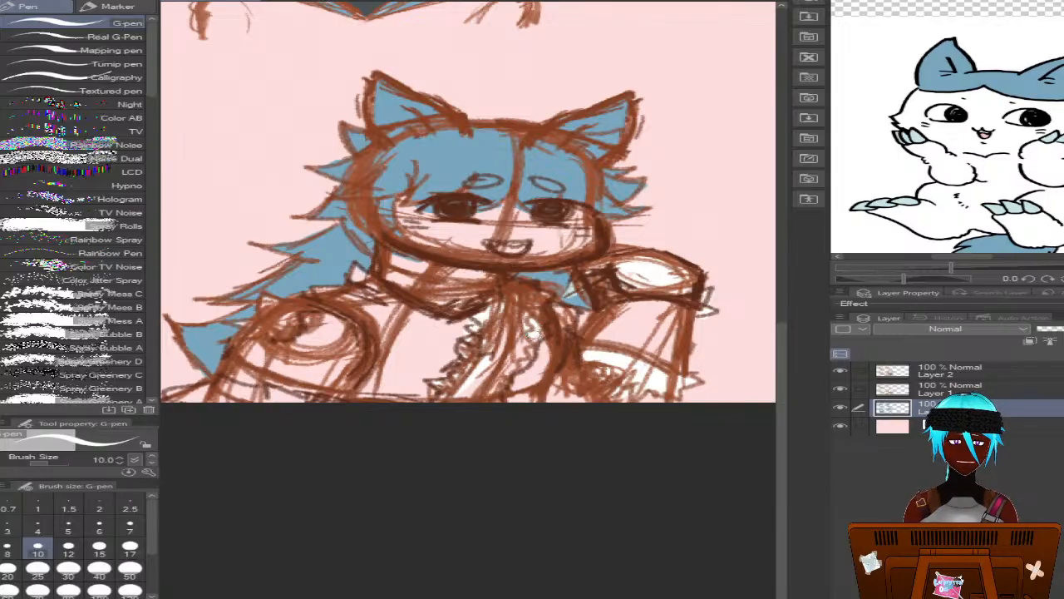
pyautogui.moveTo(516, 315)
pyautogui.mouseDown()
pyautogui.moveTo(498, 370)
pyautogui.moveTo(533, 342)
pyautogui.moveTo(466, 396)
pyautogui.mouseUp()
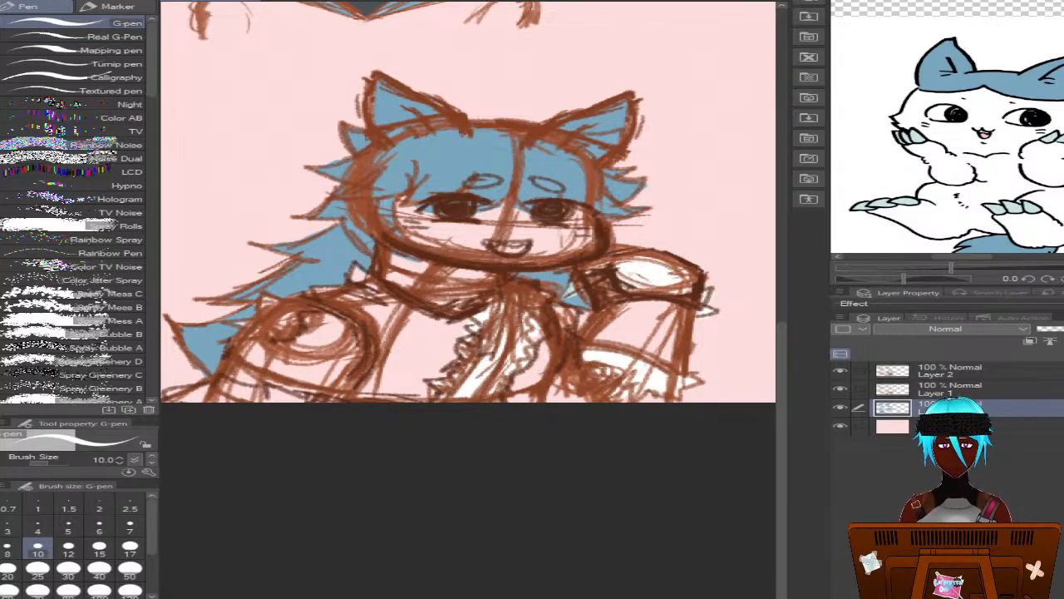
pyautogui.moveTo(290, 407); pyautogui.dragTo(397, 413)
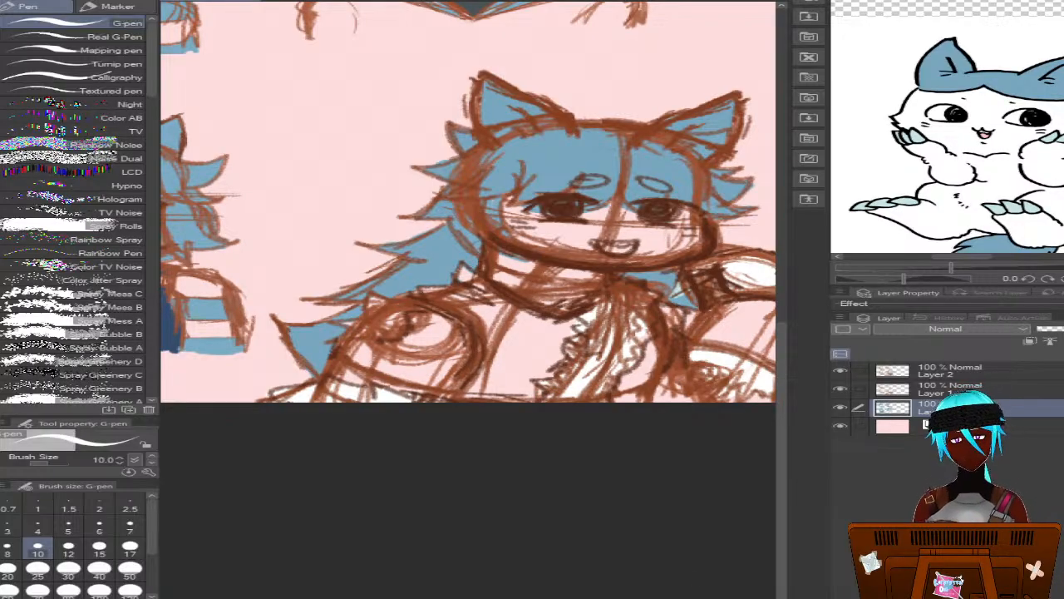
pyautogui.hscroll(2, 468, 236)
pyautogui.hscroll(-2, 468, 236)
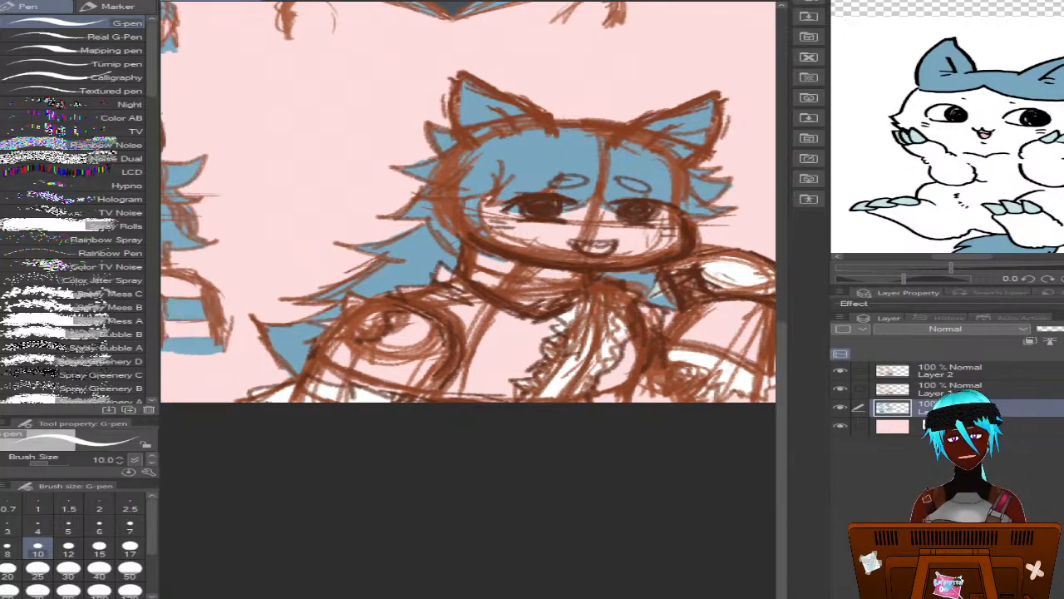
pyautogui.hscroll(4, 603, 592)
pyautogui.hscroll(-3, 604, 592)
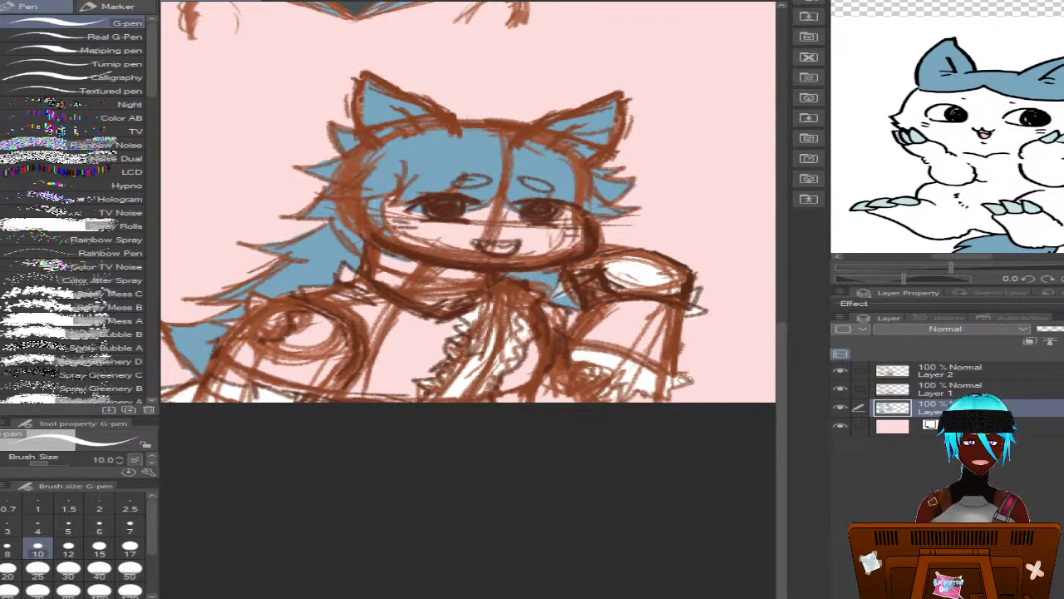
# Paint the propped arm's sleeve, the jacket body and the other sleeve in the dark slate of the upper bust's collar
pyautogui.scroll(4, 786, 426)
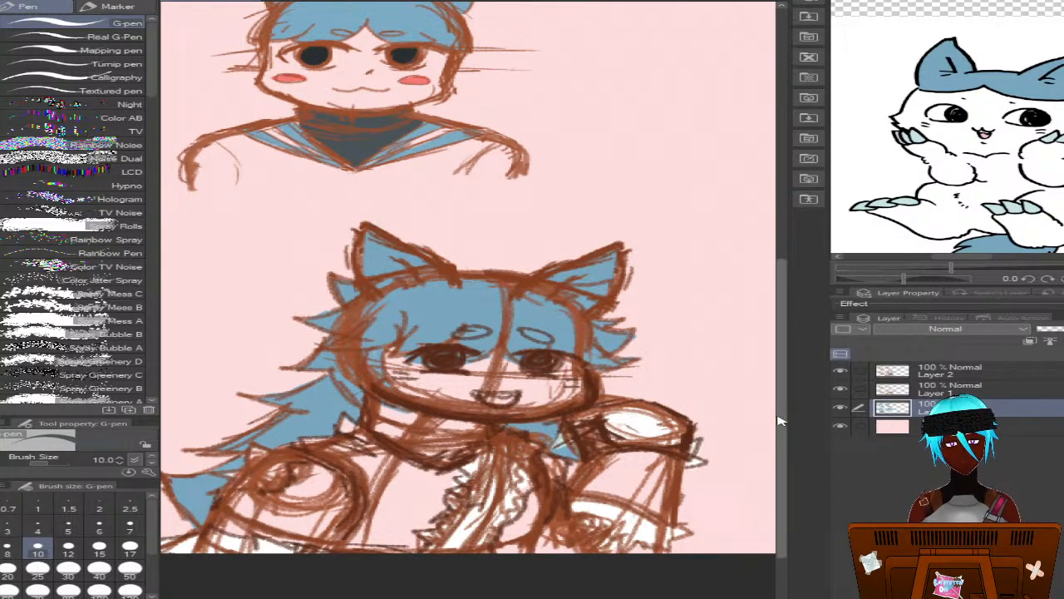
pyautogui.scroll(-3, 764, 426)
pyautogui.moveTo(623, 349)
pyautogui.mouseDown()
pyautogui.moveTo(584, 378)
pyautogui.moveTo(657, 411)
pyautogui.moveTo(592, 399)
pyautogui.moveTo(639, 412)
pyautogui.moveTo(677, 371)
pyautogui.moveTo(657, 366)
pyautogui.moveTo(655, 401)
pyautogui.moveTo(634, 406)
pyautogui.moveTo(622, 362)
pyautogui.moveTo(607, 387)
pyautogui.moveTo(596, 382)
pyautogui.moveTo(639, 360)
pyautogui.moveTo(600, 362)
pyautogui.mouseUp()
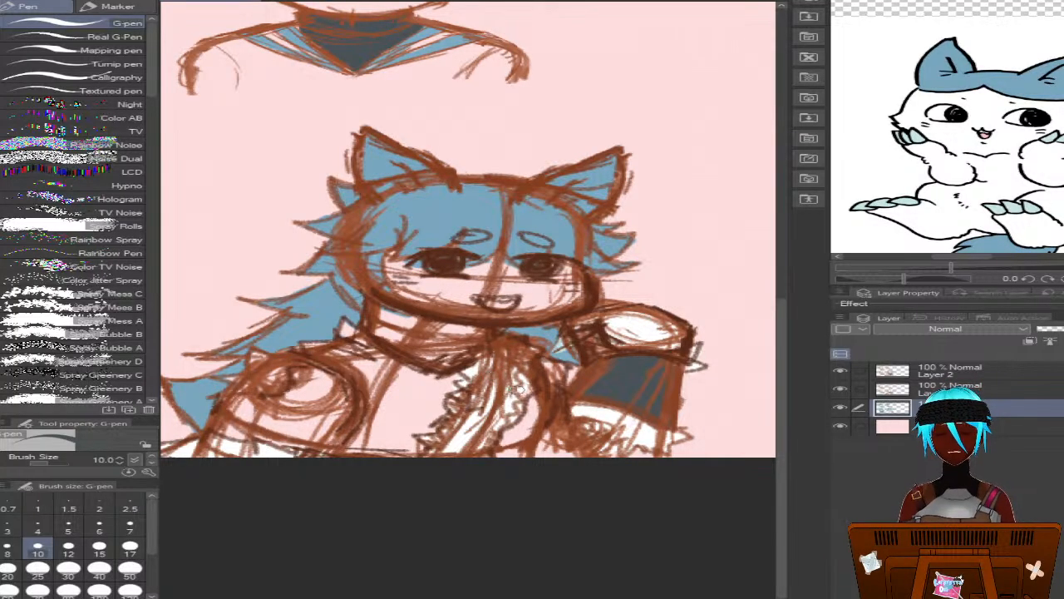
pyautogui.moveTo(443, 376)
pyautogui.mouseDown()
pyautogui.moveTo(434, 431)
pyautogui.moveTo(404, 432)
pyautogui.moveTo(412, 449)
pyautogui.moveTo(424, 444)
pyautogui.moveTo(405, 451)
pyautogui.moveTo(419, 455)
pyautogui.moveTo(354, 452)
pyautogui.moveTo(383, 423)
pyautogui.moveTo(377, 416)
pyautogui.moveTo(358, 441)
pyautogui.moveTo(380, 370)
pyautogui.moveTo(341, 351)
pyautogui.moveTo(364, 397)
pyautogui.moveTo(355, 370)
pyautogui.moveTo(322, 347)
pyautogui.moveTo(301, 348)
pyautogui.moveTo(348, 346)
pyautogui.moveTo(330, 352)
pyautogui.moveTo(346, 321)
pyautogui.moveTo(424, 379)
pyautogui.moveTo(371, 349)
pyautogui.moveTo(404, 418)
pyautogui.moveTo(358, 350)
pyautogui.moveTo(398, 415)
pyautogui.moveTo(388, 410)
pyautogui.moveTo(391, 427)
pyautogui.moveTo(403, 392)
pyautogui.moveTo(426, 416)
pyautogui.moveTo(441, 379)
pyautogui.moveTo(409, 386)
pyautogui.moveTo(424, 381)
pyautogui.moveTo(384, 421)
pyautogui.mouseUp()
pyautogui.moveTo(297, 375)
pyautogui.mouseDown()
pyautogui.moveTo(320, 371)
pyautogui.moveTo(305, 365)
pyautogui.moveTo(270, 399)
pyautogui.moveTo(220, 405)
pyautogui.moveTo(287, 428)
pyautogui.moveTo(300, 409)
pyautogui.moveTo(315, 416)
pyautogui.moveTo(265, 429)
pyautogui.mouseUp()
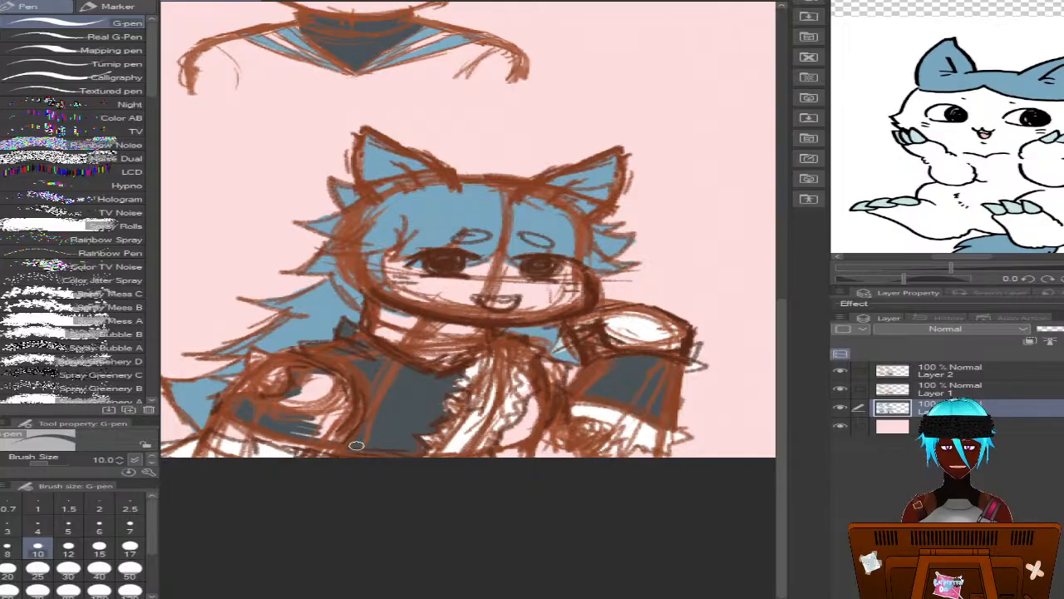
pyautogui.moveTo(356, 446)
pyautogui.mouseDown()
pyautogui.moveTo(285, 399)
pyautogui.moveTo(321, 370)
pyautogui.moveTo(300, 378)
pyautogui.moveTo(327, 369)
pyautogui.moveTo(321, 392)
pyautogui.moveTo(341, 383)
pyautogui.moveTo(324, 403)
pyautogui.moveTo(339, 394)
pyautogui.moveTo(331, 420)
pyautogui.moveTo(348, 403)
pyautogui.moveTo(310, 428)
pyautogui.moveTo(306, 443)
pyautogui.moveTo(262, 439)
pyautogui.moveTo(305, 450)
pyautogui.moveTo(237, 430)
pyautogui.mouseUp()
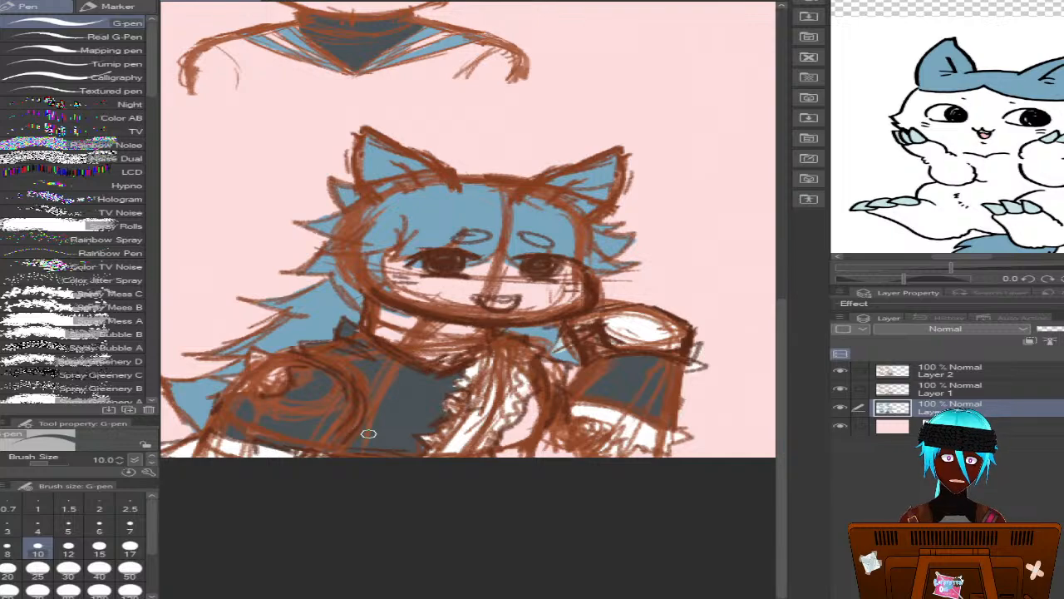
# Hide Layer 1, which holds the rough construction sketch
pyautogui.scroll(-2, 370, 429)
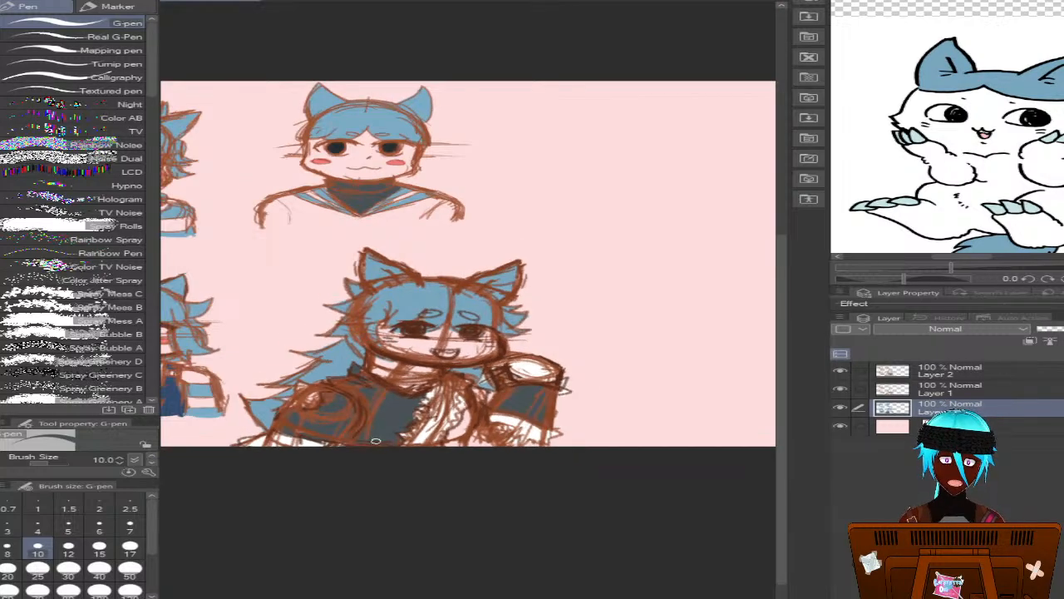
pyautogui.click(841, 389)
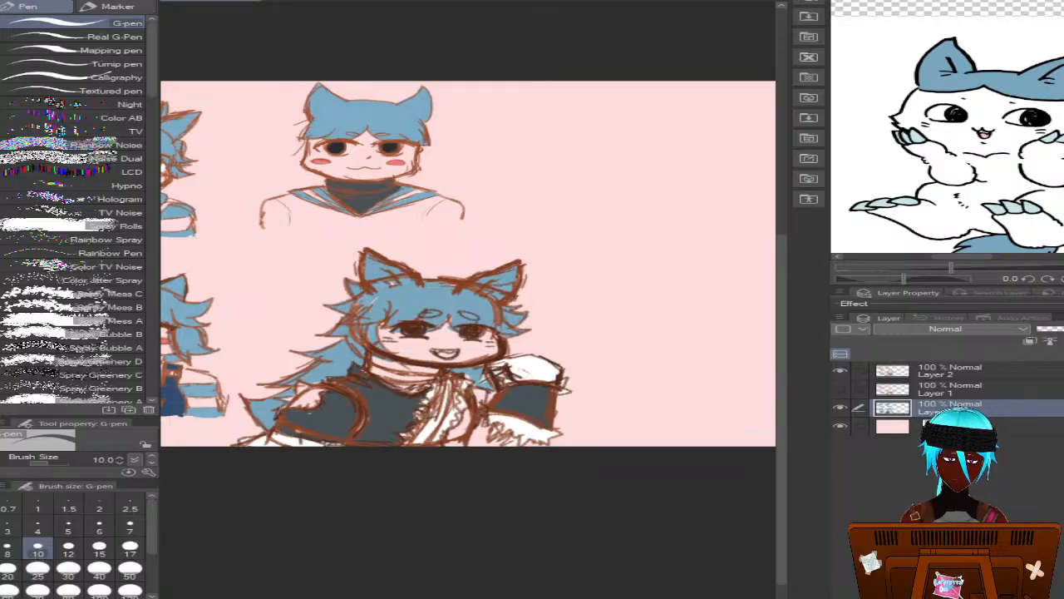
# On a new layer above Layer 2, handwrite bust numbers: 1 beside the upper-right, 2 the upper-left, 3 the lower-left and 4 the lower-right bust
pyautogui.hscroll(-8, 468, 264)
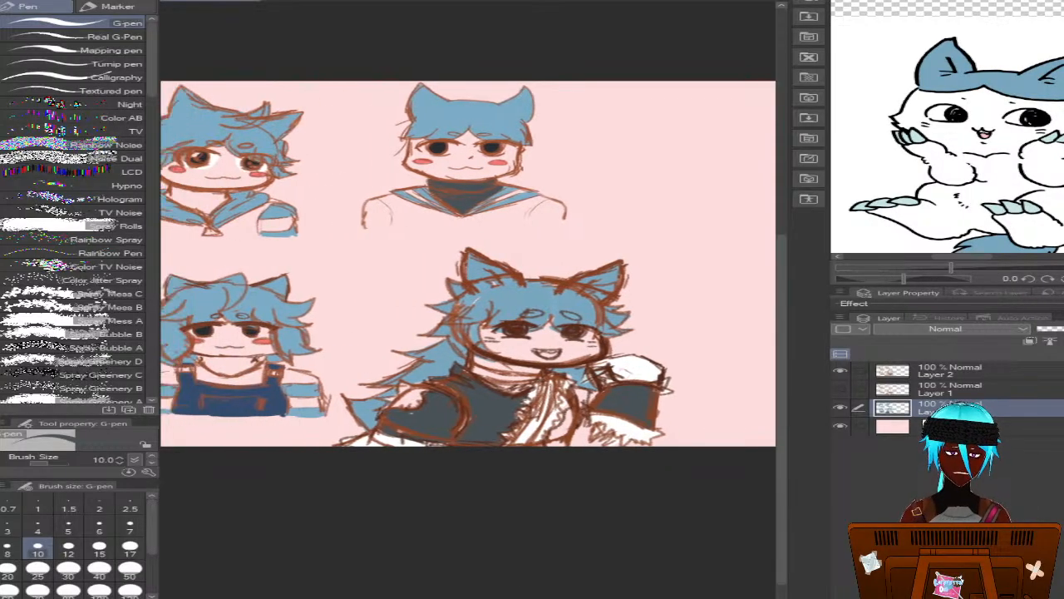
pyautogui.hscroll(1, 468, 264)
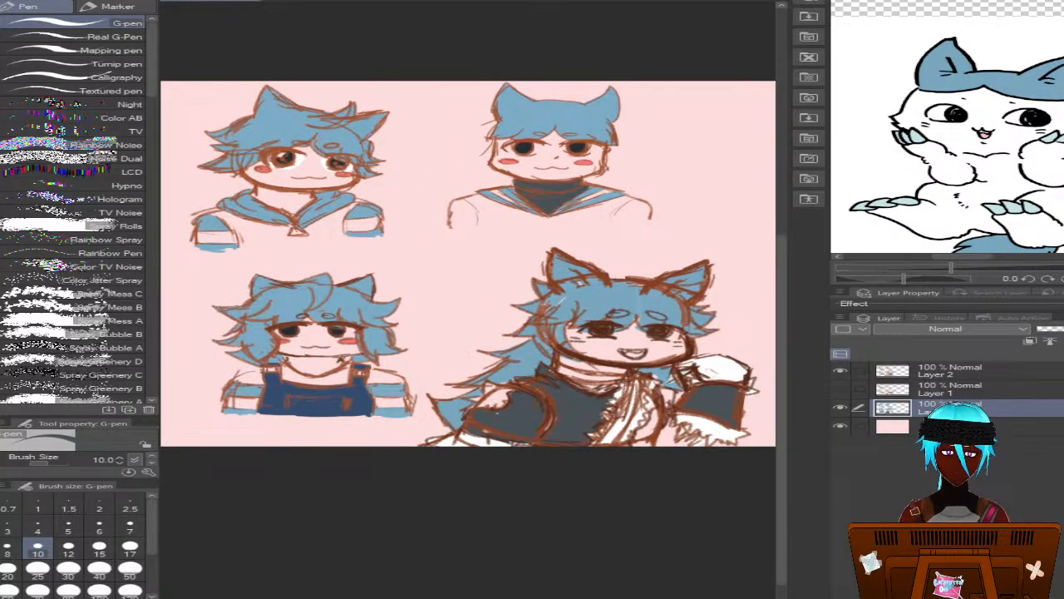
pyautogui.hscroll(1, 469, 264)
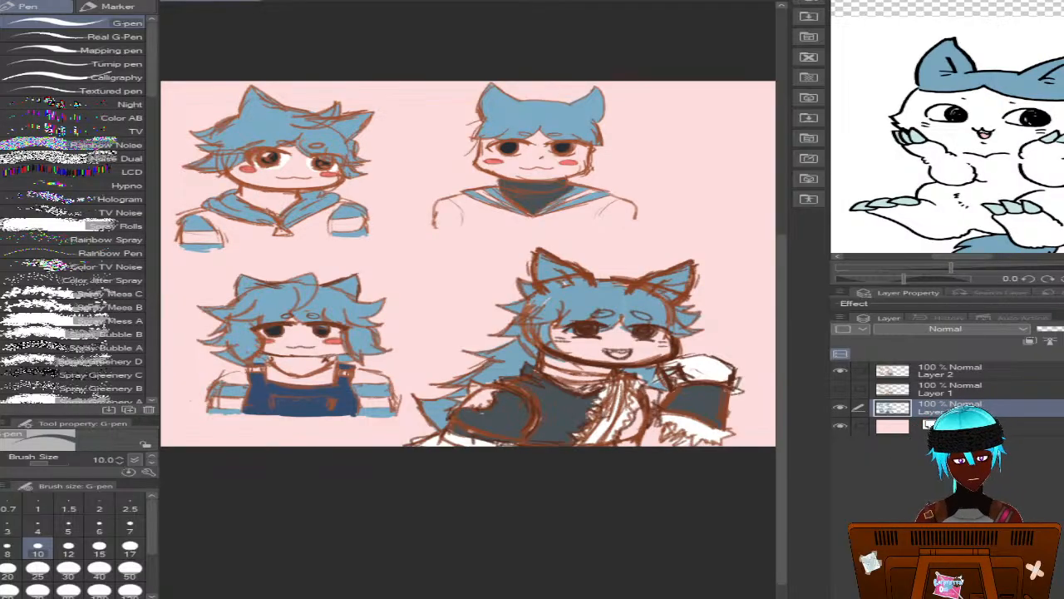
pyautogui.hotkey('ctrl', 'shift', 'n')
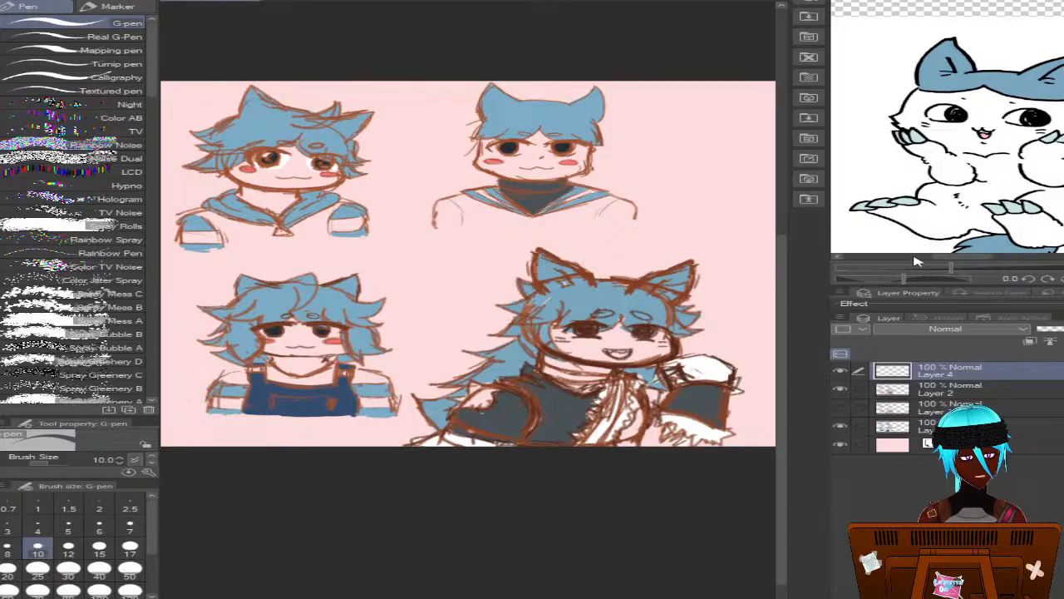
pyautogui.moveTo(641, 95); pyautogui.dragTo(637, 107)
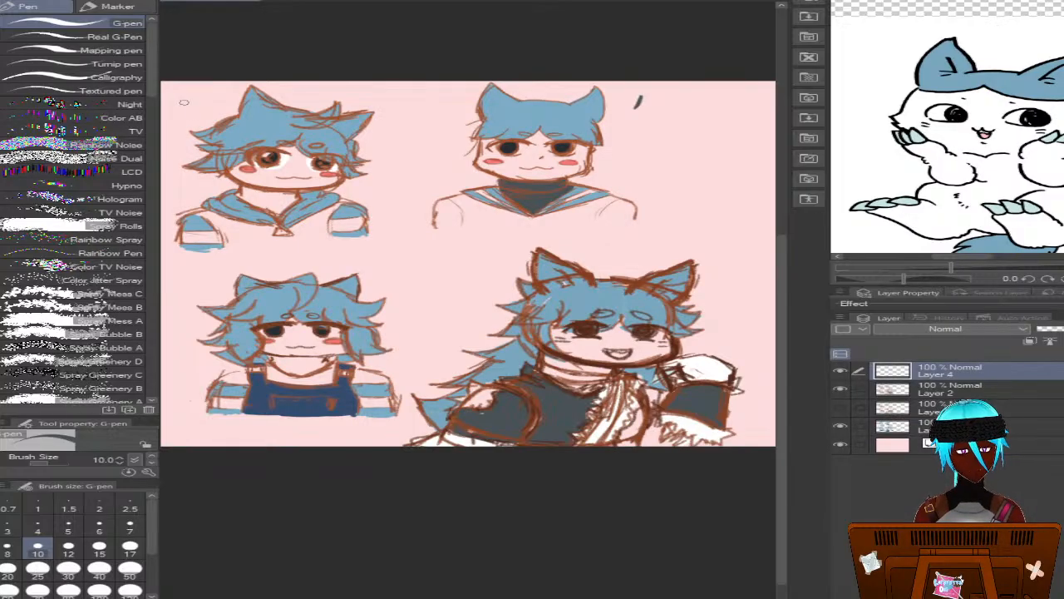
pyautogui.moveTo(179, 100); pyautogui.dragTo(196, 114)
pyautogui.moveTo(186, 286)
pyautogui.mouseDown()
pyautogui.moveTo(202, 291)
pyautogui.moveTo(178, 301)
pyautogui.mouseUp()
pyautogui.moveTo(711, 287)
pyautogui.mouseDown()
pyautogui.moveTo(702, 298)
pyautogui.moveTo(729, 297)
pyautogui.mouseUp()
pyautogui.moveTo(717, 283); pyautogui.dragTo(717, 323)
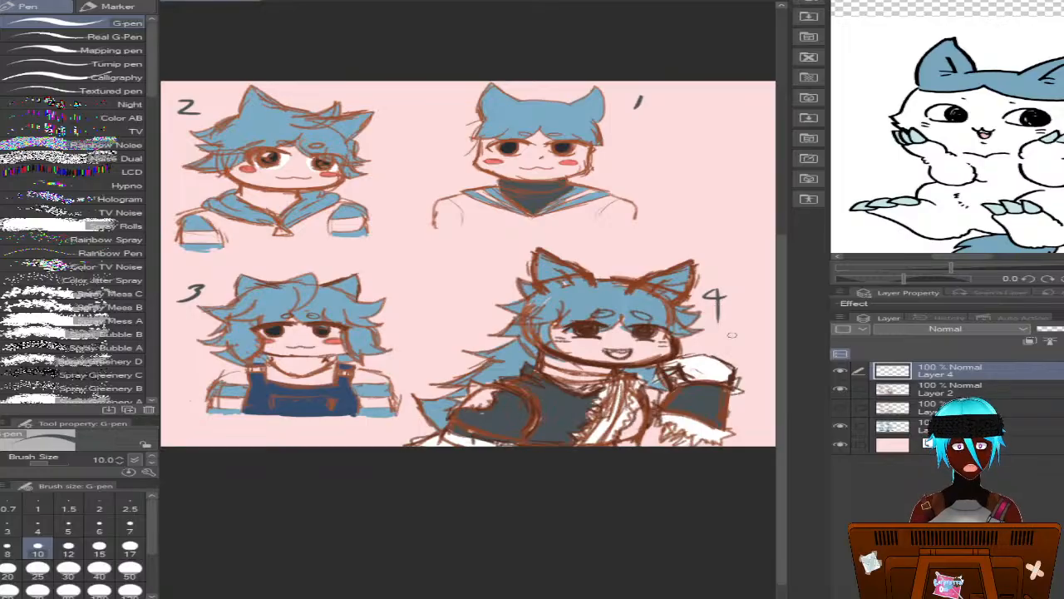